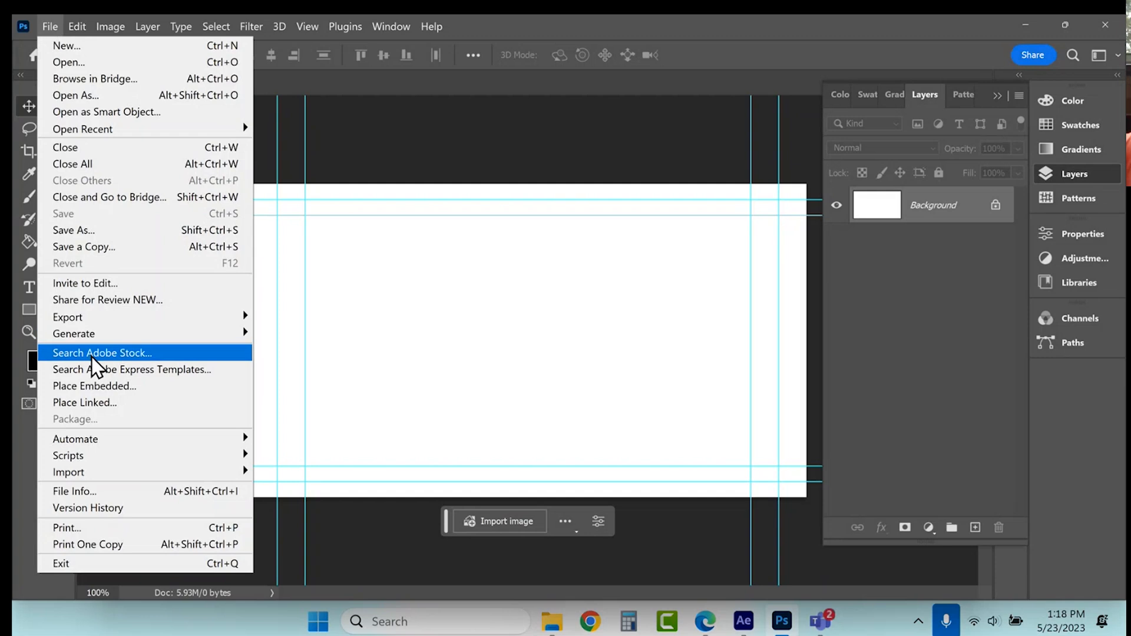
# Place the butterfly image from the Project6_Artistic Comps folder into the document as an embedded object
pyautogui.click(103, 386)
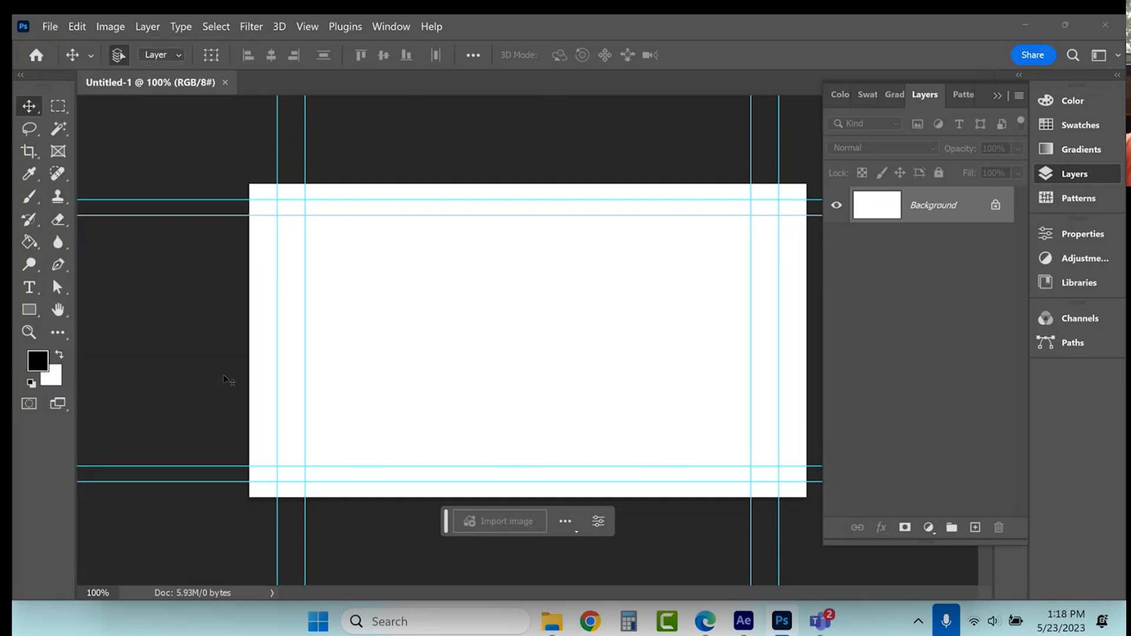
pyautogui.click(286, 523)
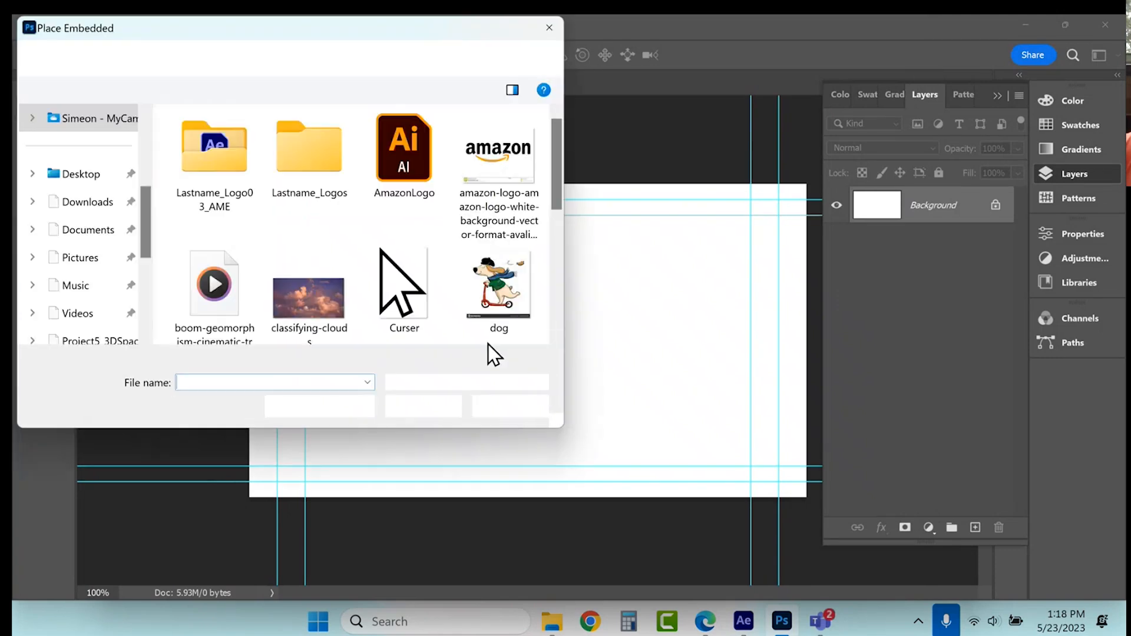
pyautogui.click(185, 59)
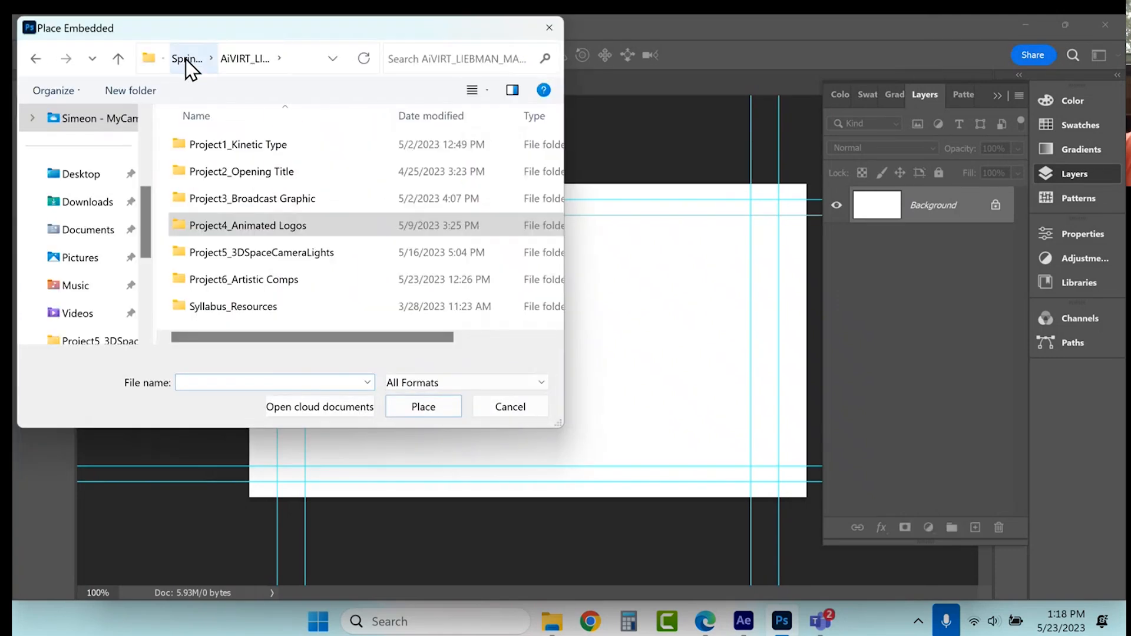
pyautogui.doubleClick(235, 283)
pyautogui.click(329, 172)
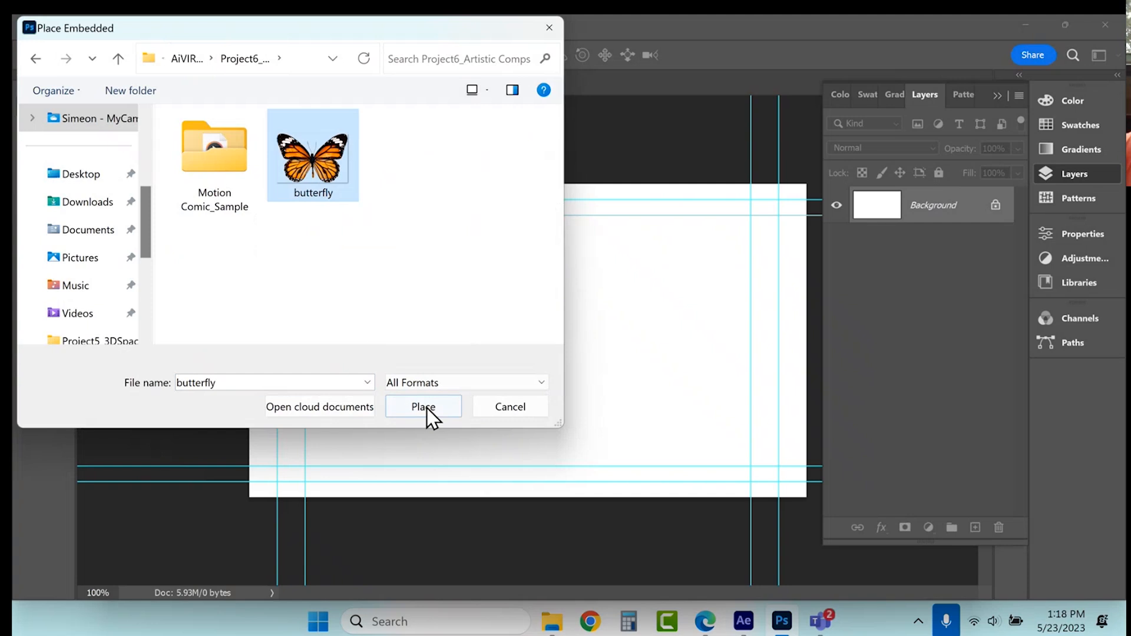
pyautogui.click(423, 409)
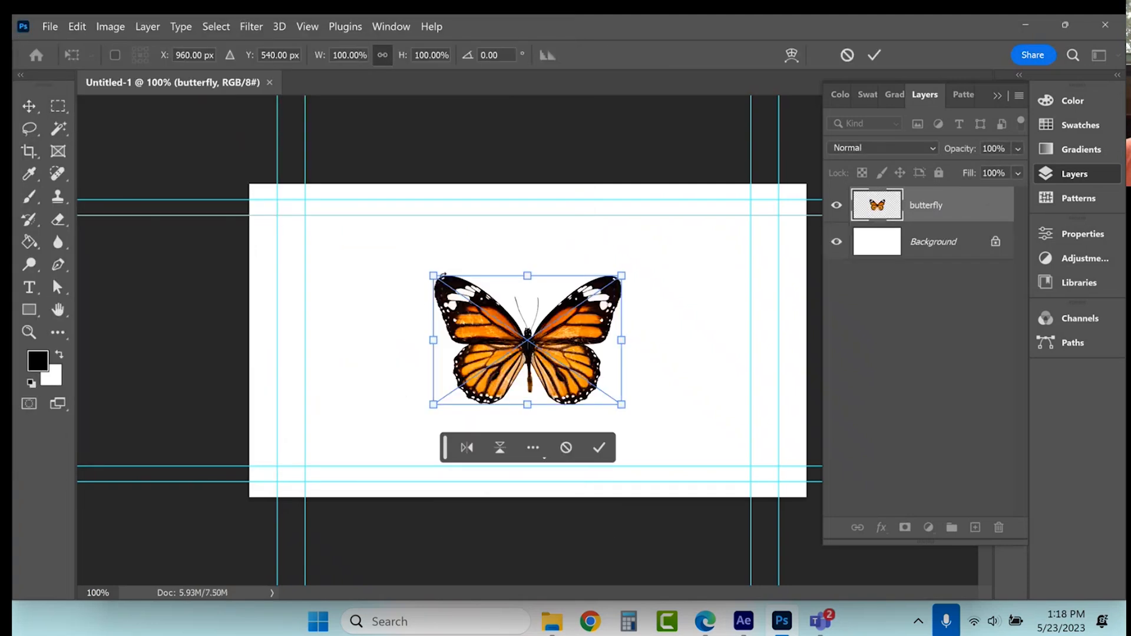
# Scale the placed butterfly up to about 183% so it nearly fills the height between the guides, and commit the placement
pyautogui.moveTo(433, 276); pyautogui.dragTo(361, 236)
pyautogui.moveTo(622, 404); pyautogui.dragTo(702, 456)
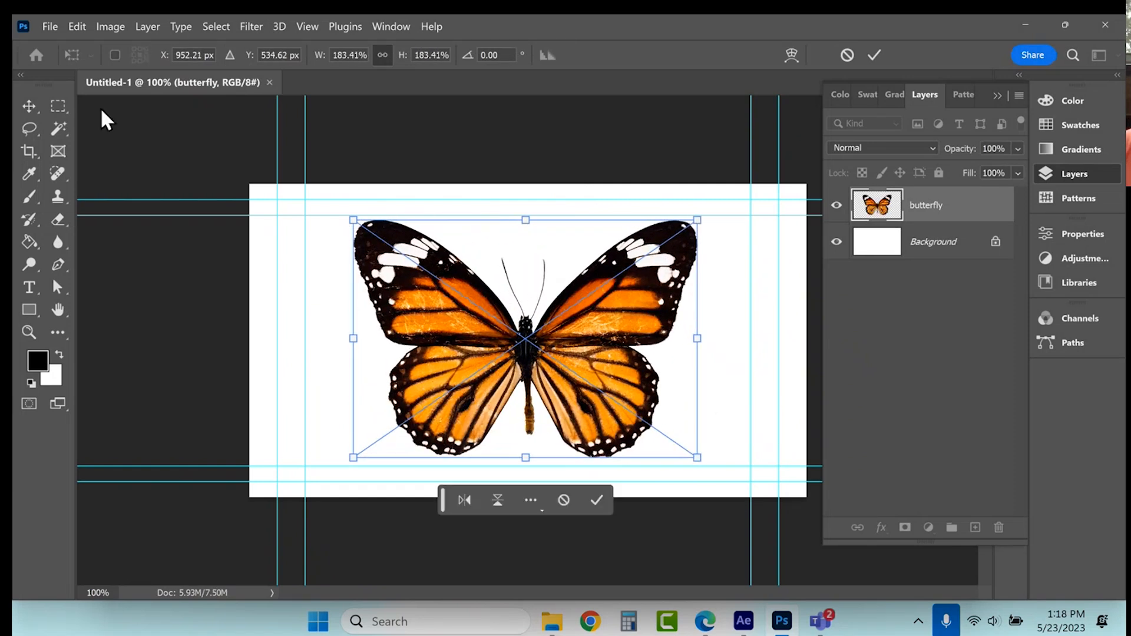
pyautogui.click(29, 106)
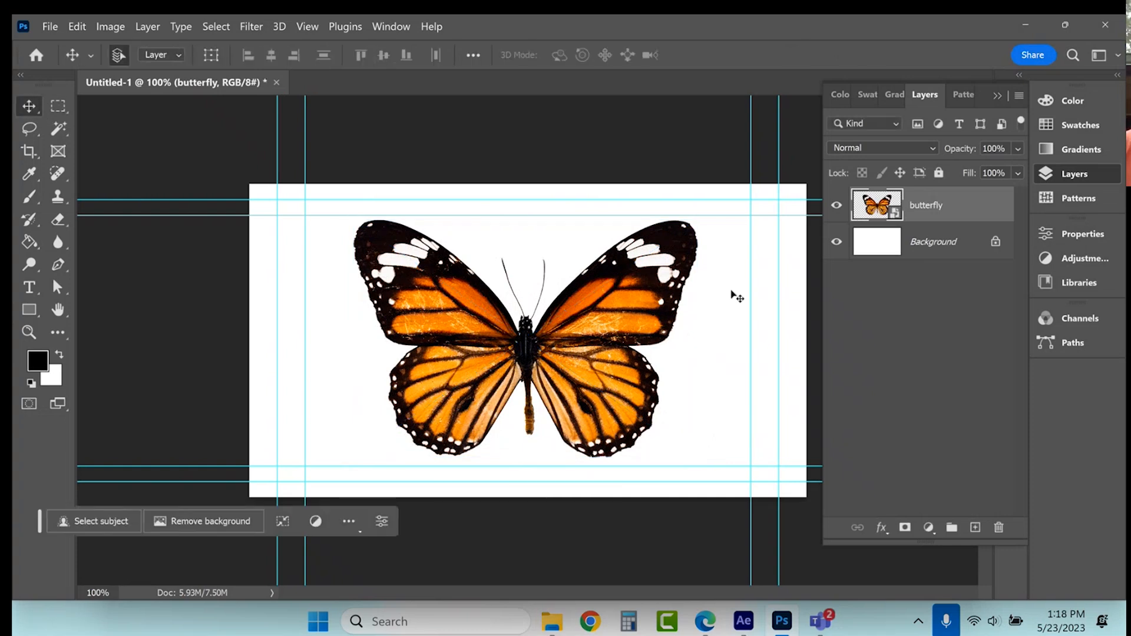
# Rasterize the butterfly layer and centre it on the canvas, leaving nothing selected
pyautogui.hotkey('ctrl', 'a')
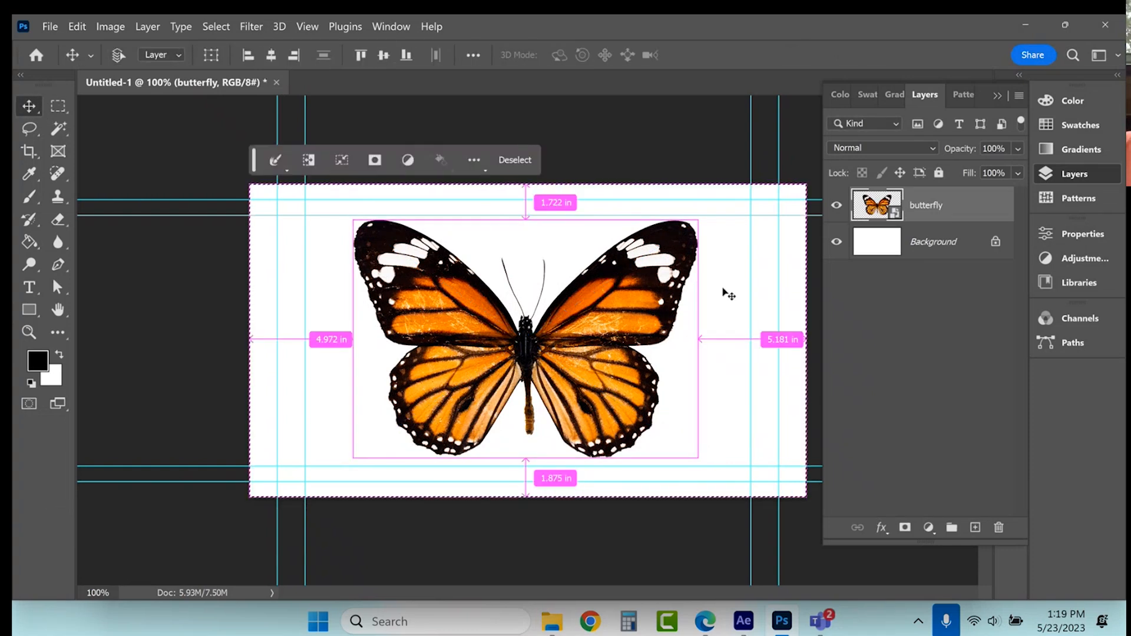
pyautogui.rightClick(931, 204)
pyautogui.click(803, 377)
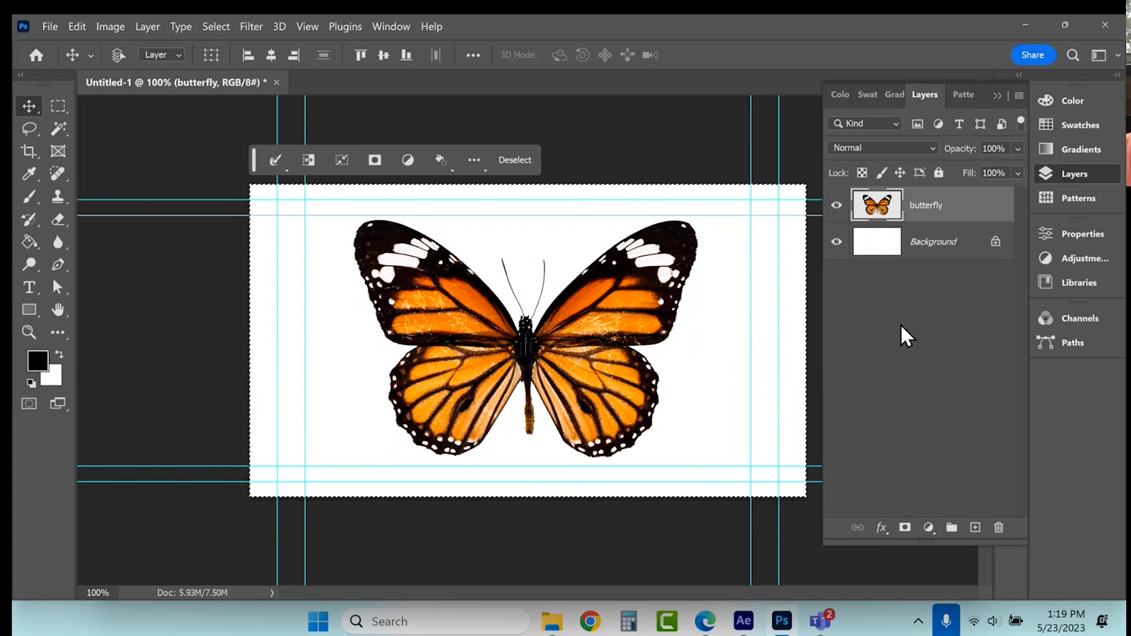
pyautogui.press('Delete')
pyautogui.hotkey('ctrl', 'z')
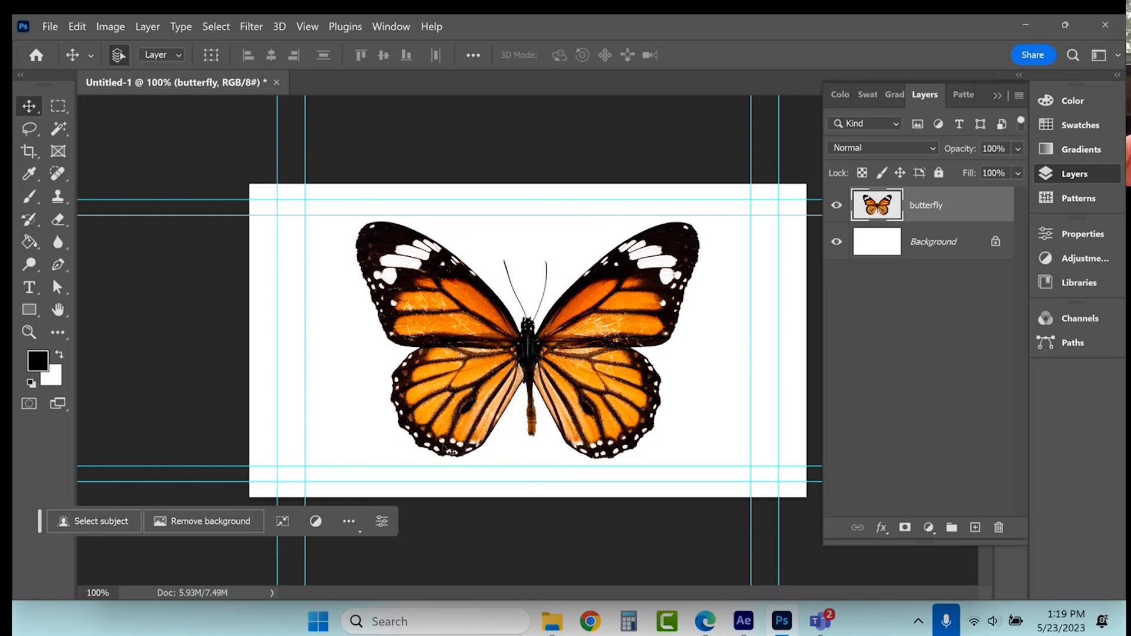
# Unlock the white Background layer and delete it
pyautogui.click(942, 256)
pyautogui.click(994, 241)
pyautogui.click(999, 527)
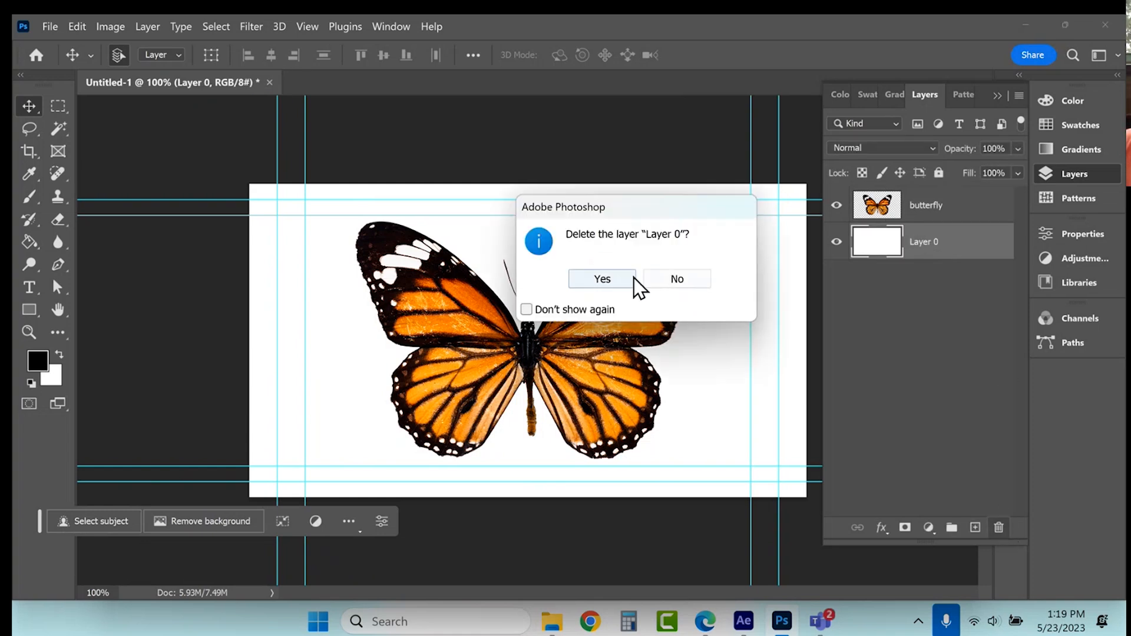
pyautogui.click(596, 285)
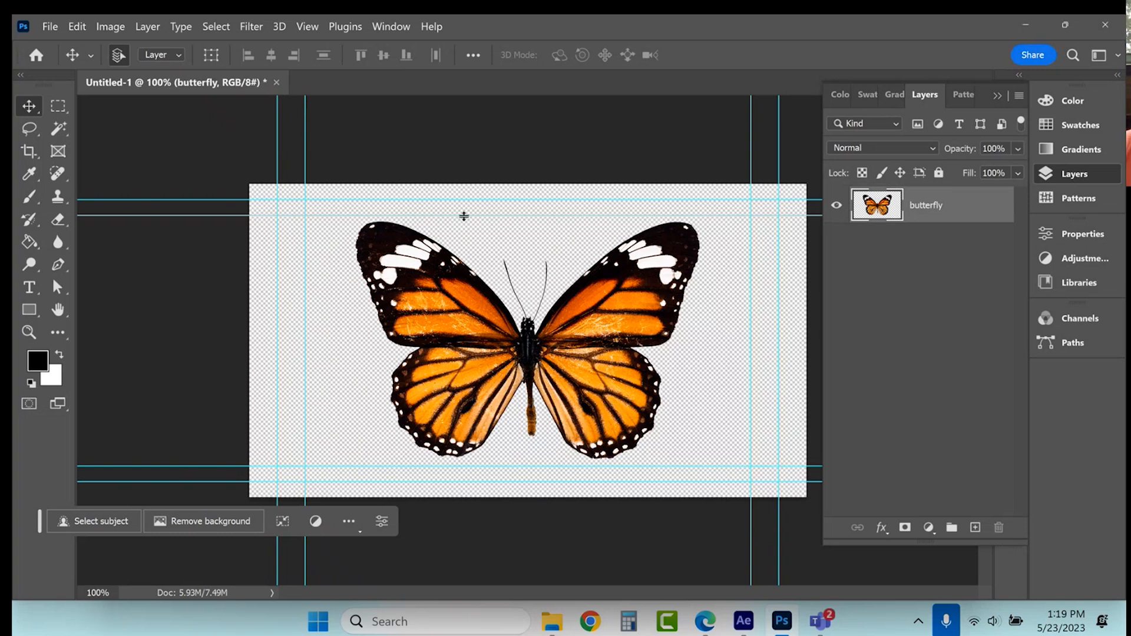
# Lasso the butterfly's left wing, cut and paste it onto a new layer, and move it back against the body
pyautogui.click(29, 128)
pyautogui.moveTo(404, 205)
pyautogui.mouseDown()
pyautogui.moveTo(276, 246)
pyautogui.moveTo(306, 382)
pyautogui.moveTo(368, 477)
pyautogui.moveTo(444, 492)
pyautogui.moveTo(483, 479)
pyautogui.moveTo(519, 400)
pyautogui.mouseUp()
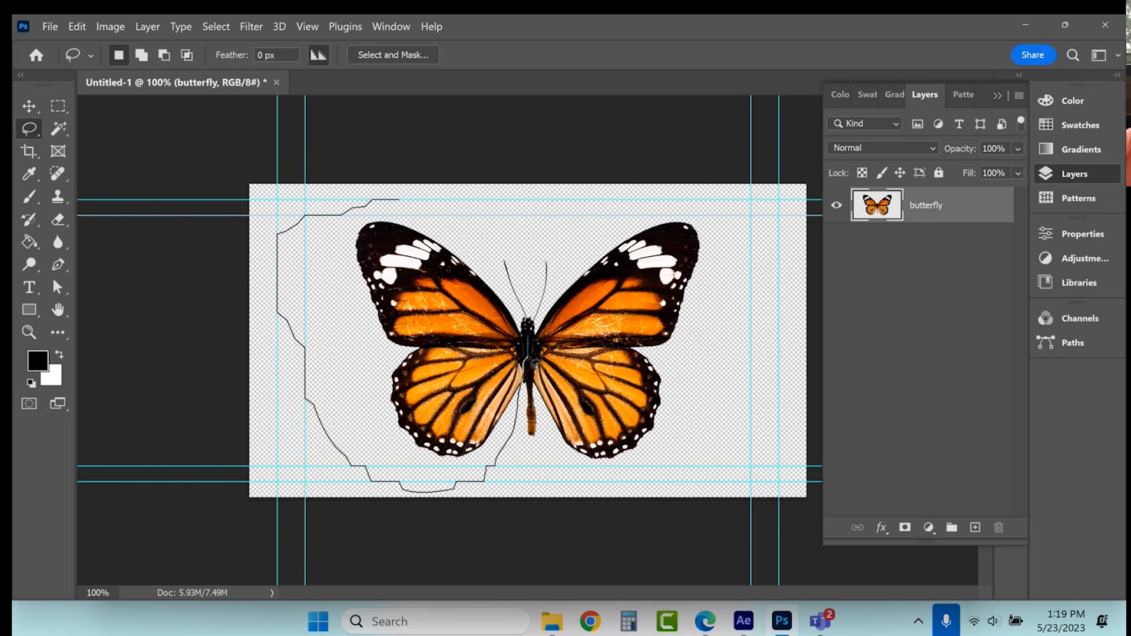
pyautogui.moveTo(512, 309); pyautogui.dragTo(476, 233)
pyautogui.hotkey('ctrl', 'x')
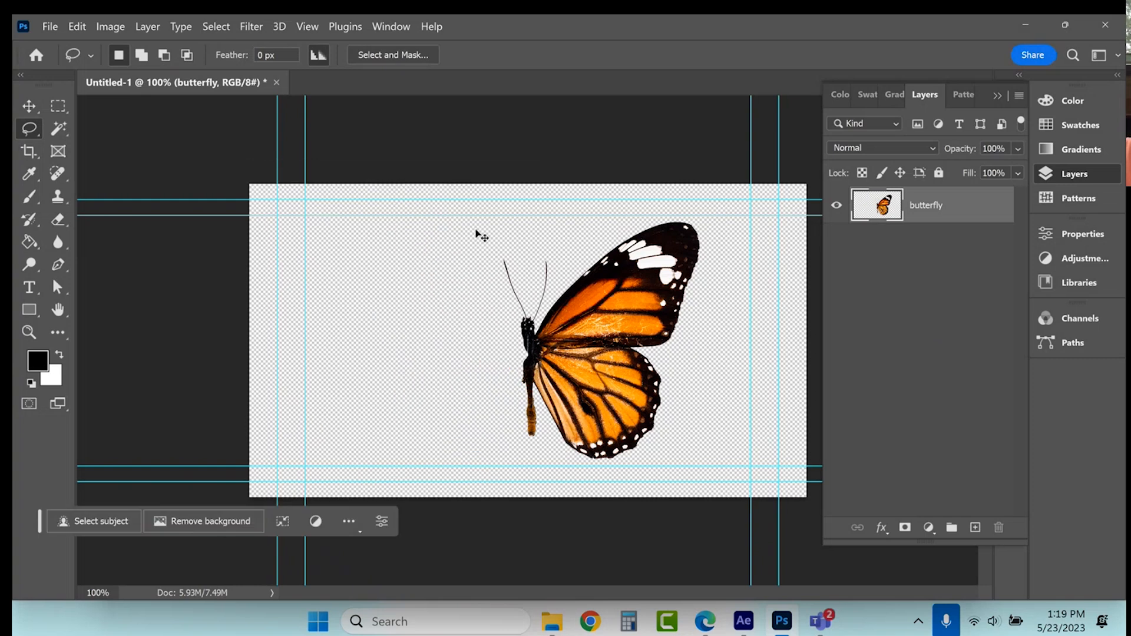
pyautogui.hotkey('ctrl', 'v')
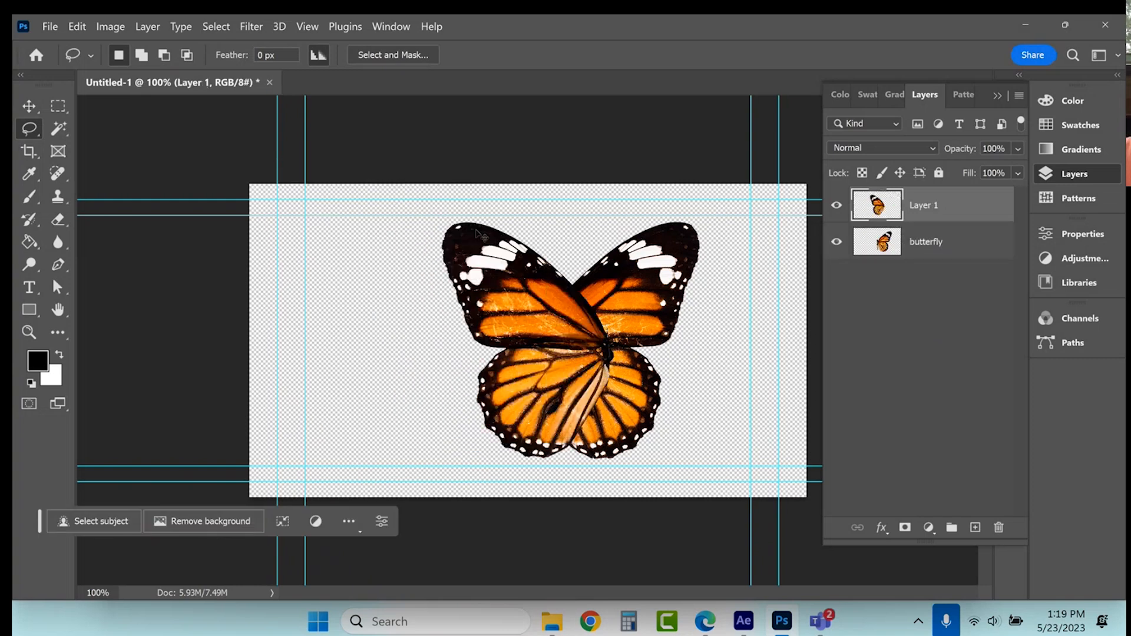
pyautogui.click(29, 107)
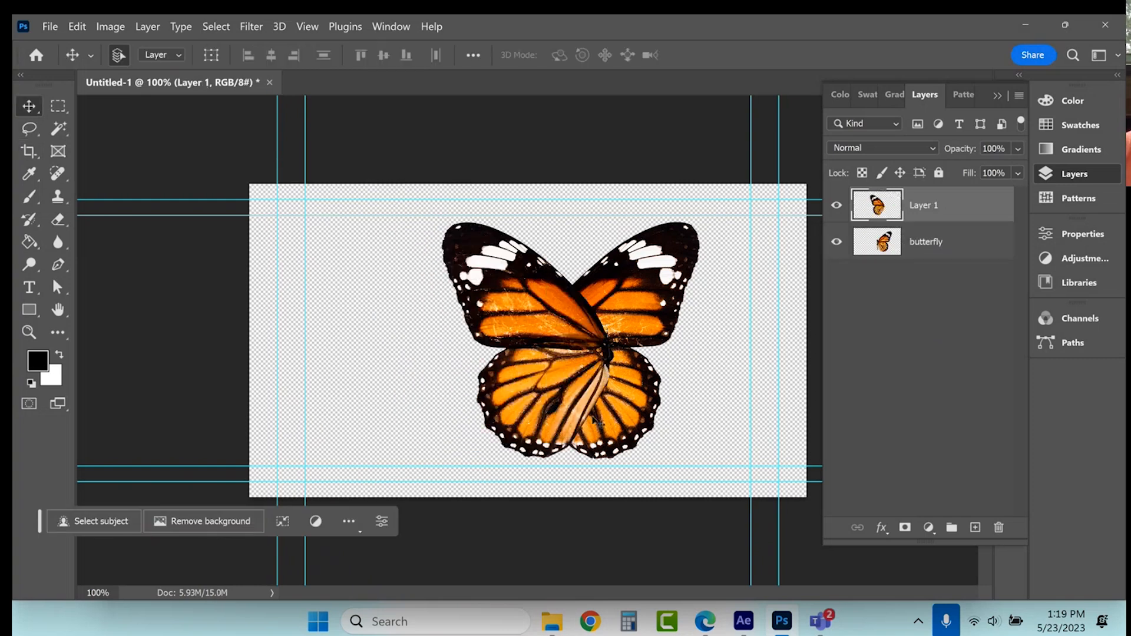
pyautogui.moveTo(574, 413); pyautogui.dragTo(489, 410)
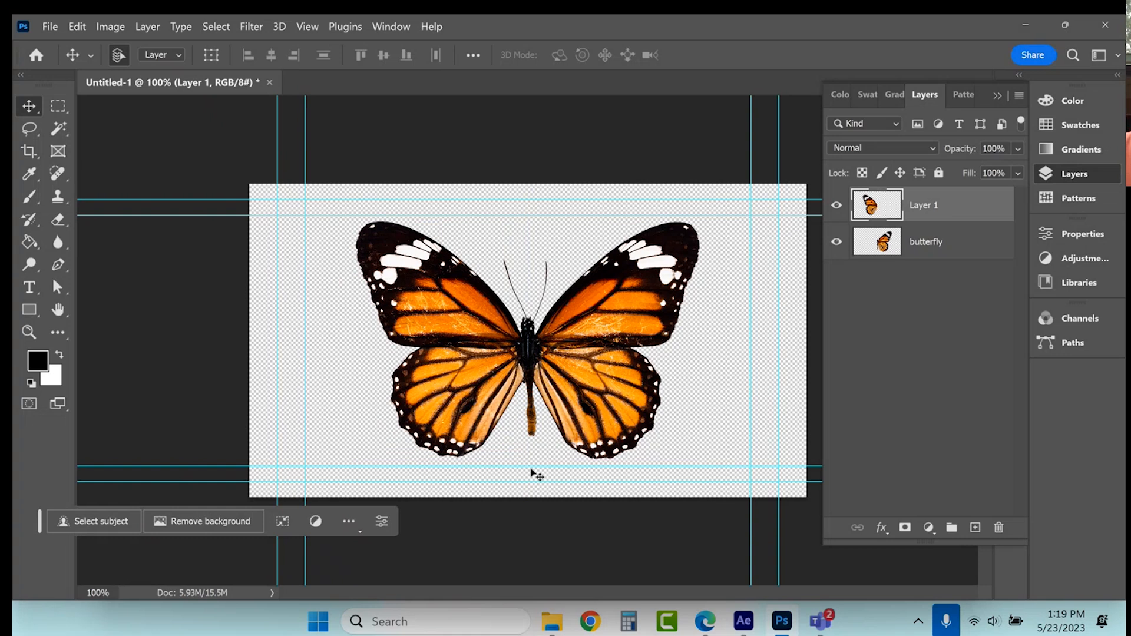
# Lasso the right wing on the butterfly layer, cut and paste it onto its own layer, and move it back against the body
pyautogui.click(923, 247)
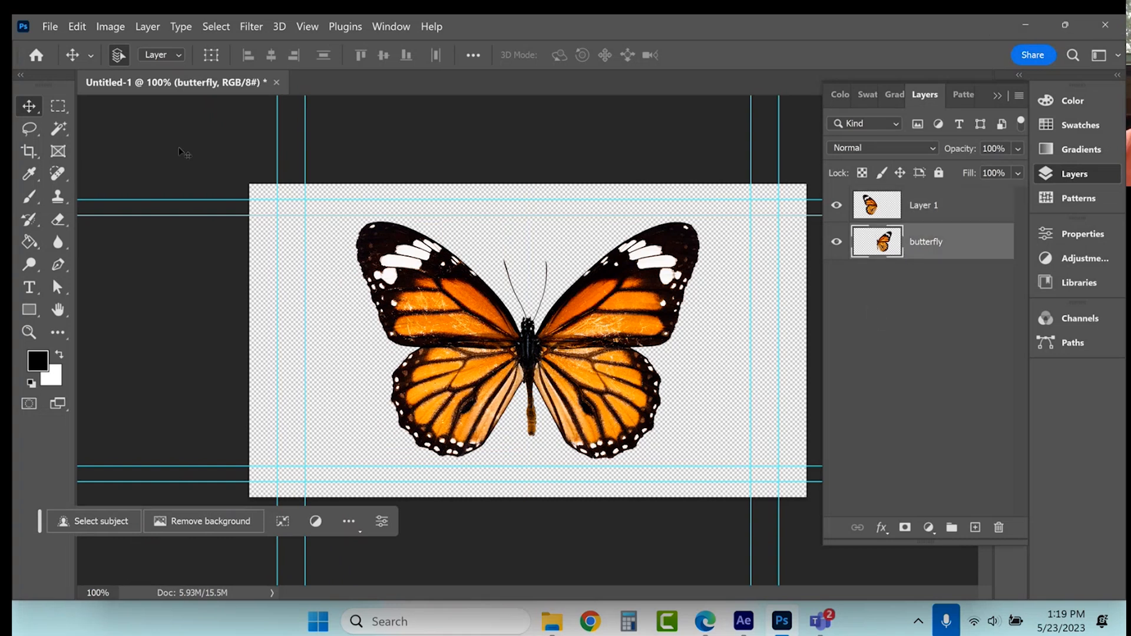
pyautogui.click(29, 128)
pyautogui.moveTo(718, 199)
pyautogui.mouseDown()
pyautogui.moveTo(662, 209)
pyautogui.moveTo(561, 299)
pyautogui.mouseUp()
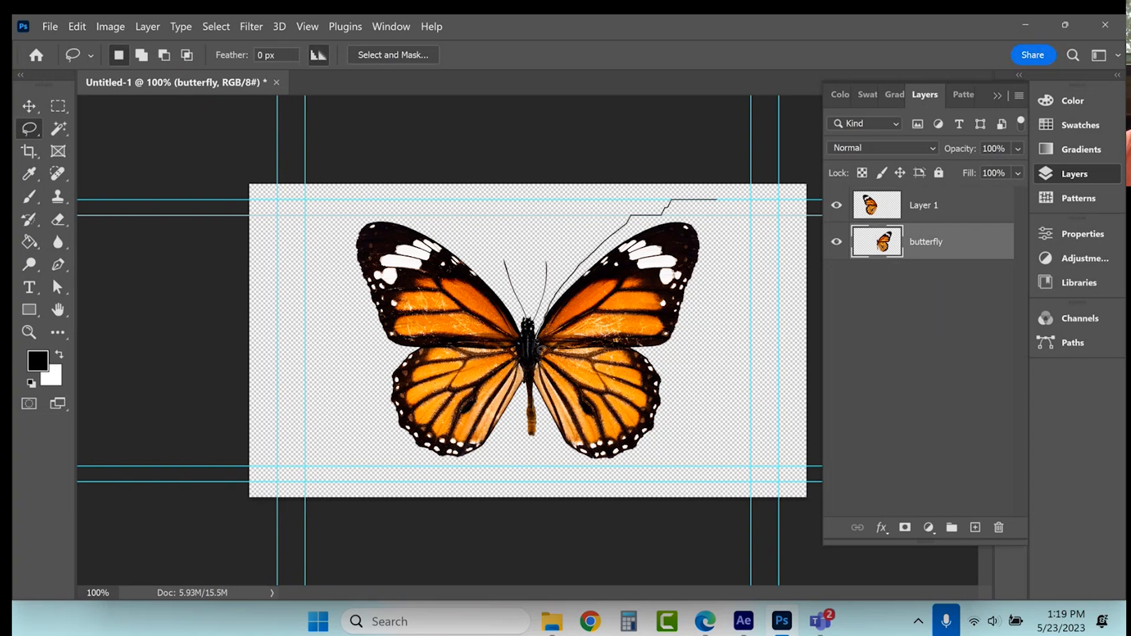
pyautogui.moveTo(560, 425)
pyautogui.mouseDown()
pyautogui.moveTo(585, 469)
pyautogui.moveTo(631, 487)
pyautogui.moveTo(715, 253)
pyautogui.moveTo(716, 212)
pyautogui.mouseUp()
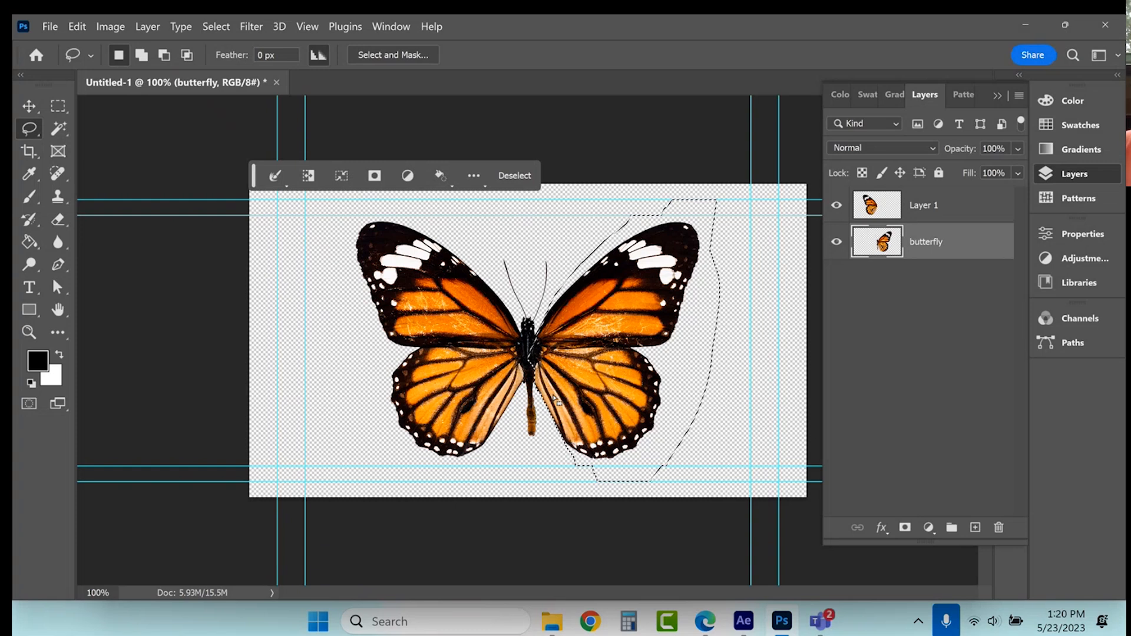
pyautogui.moveTo(535, 389)
pyautogui.mouseDown()
pyautogui.moveTo(554, 429)
pyautogui.moveTo(589, 437)
pyautogui.moveTo(588, 421)
pyautogui.mouseUp()
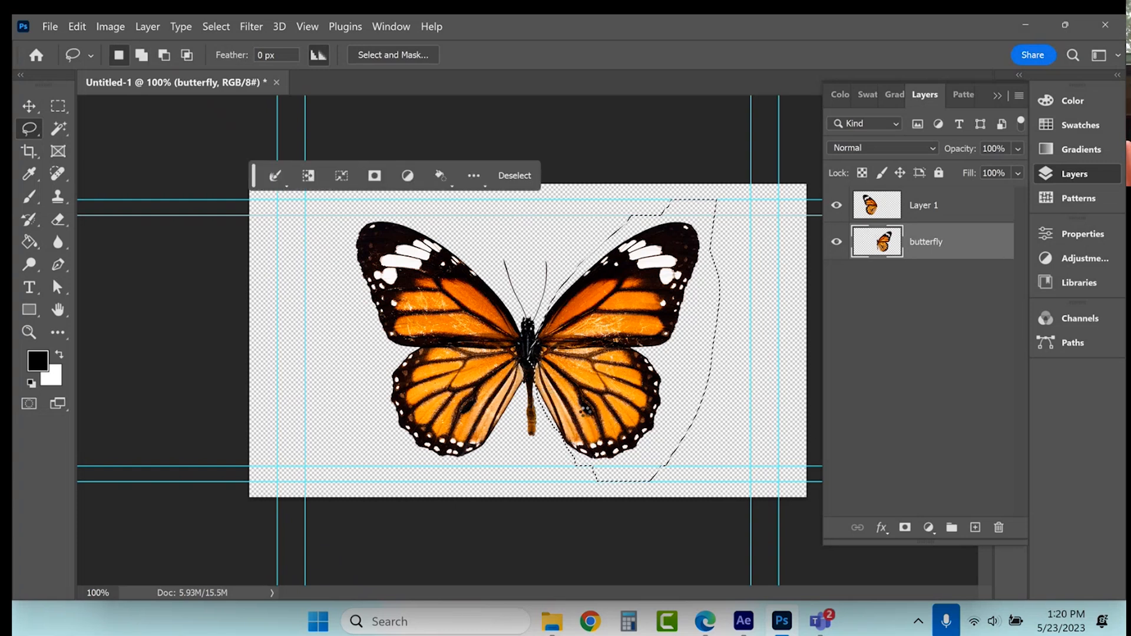
pyautogui.hotkey('ctrl', 'x')
pyautogui.hotkey('ctrl', 'v')
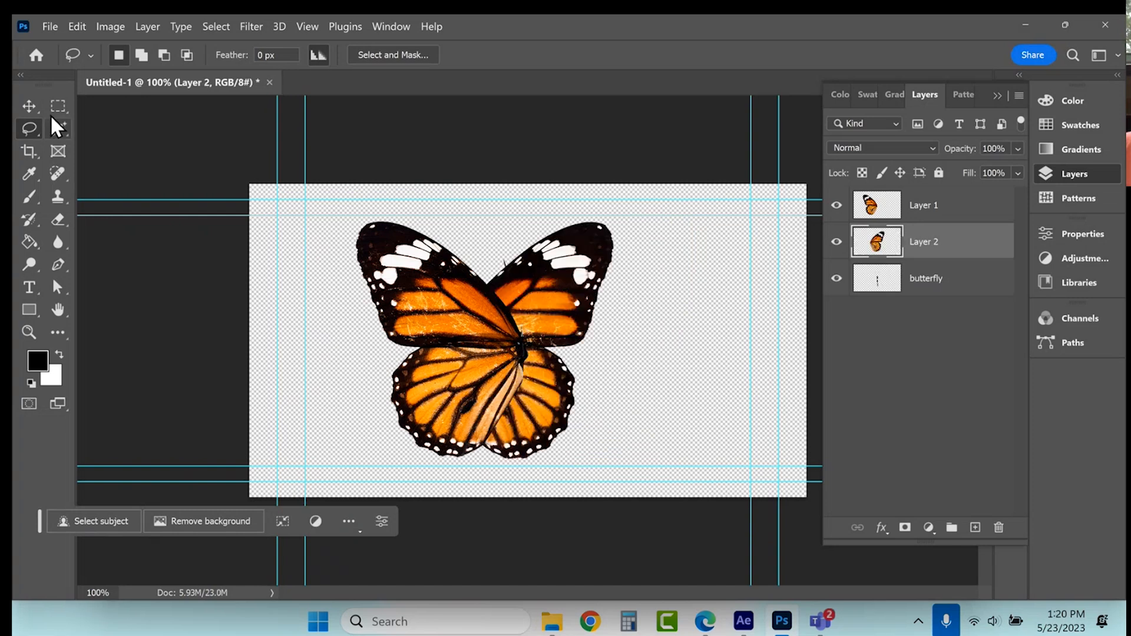
pyautogui.click(29, 106)
pyautogui.moveTo(564, 312); pyautogui.dragTo(646, 309)
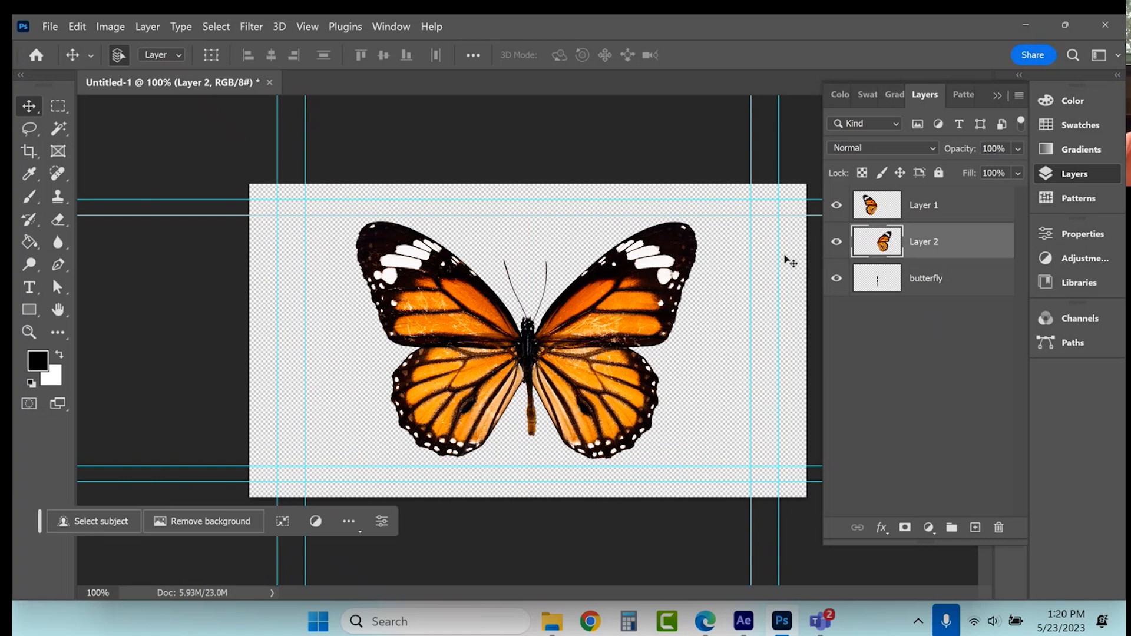
# Rename the two wing layers as Left Wing and Right Wing
pyautogui.doubleClick(924, 206)
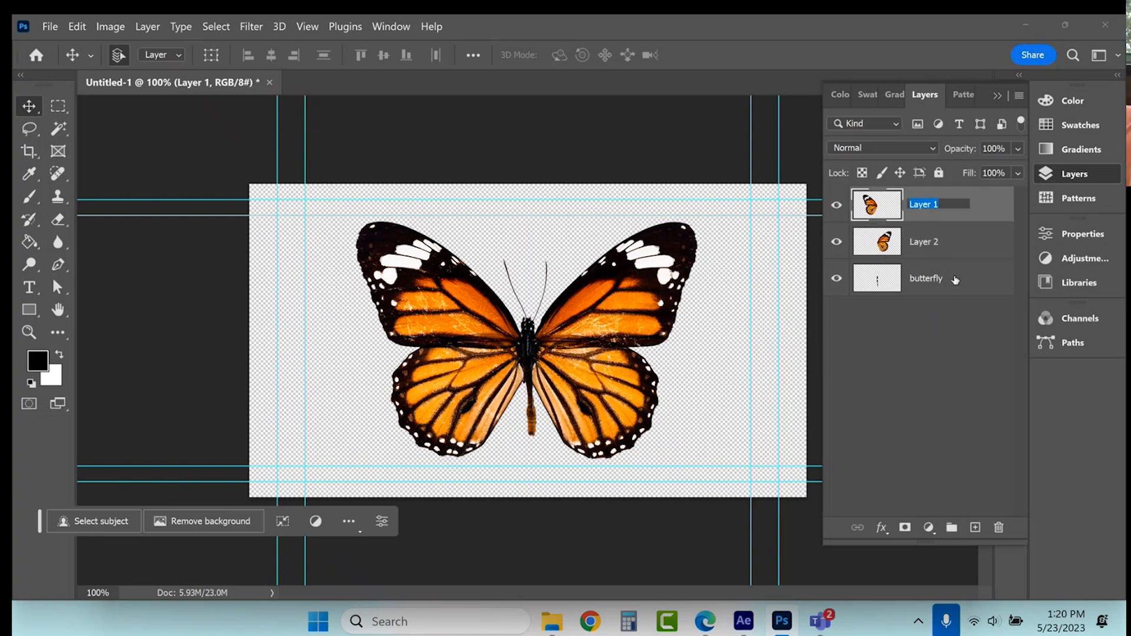
pyautogui.write('Left Wing')
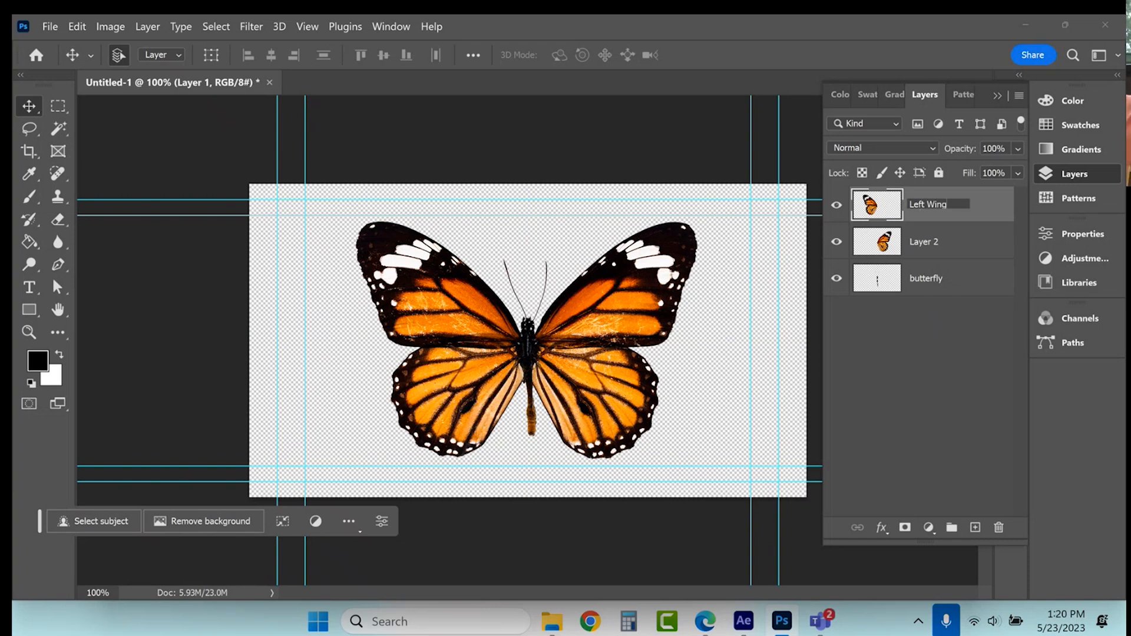
pyautogui.press('Return')
pyautogui.doubleClick(925, 241)
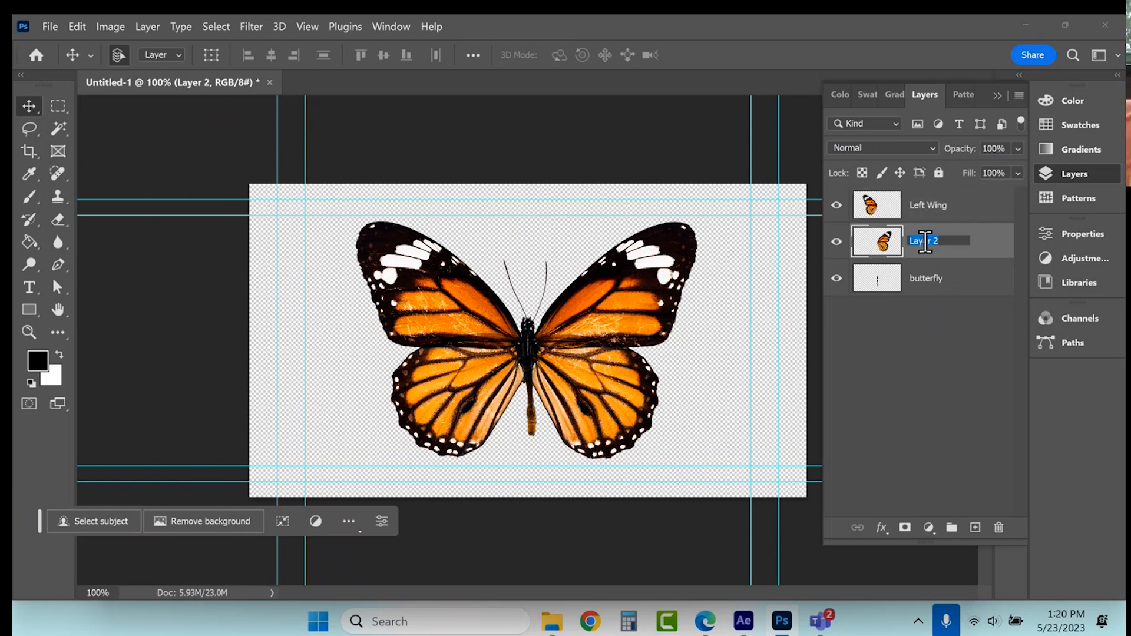
pyautogui.write('Right Wing')
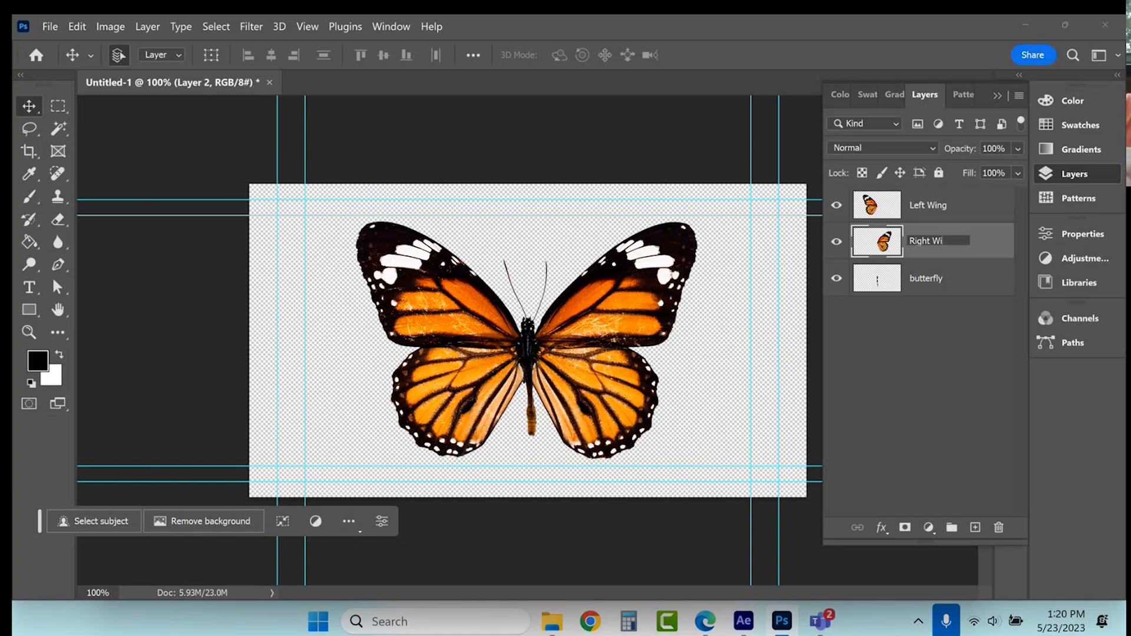
pyautogui.press('Return')
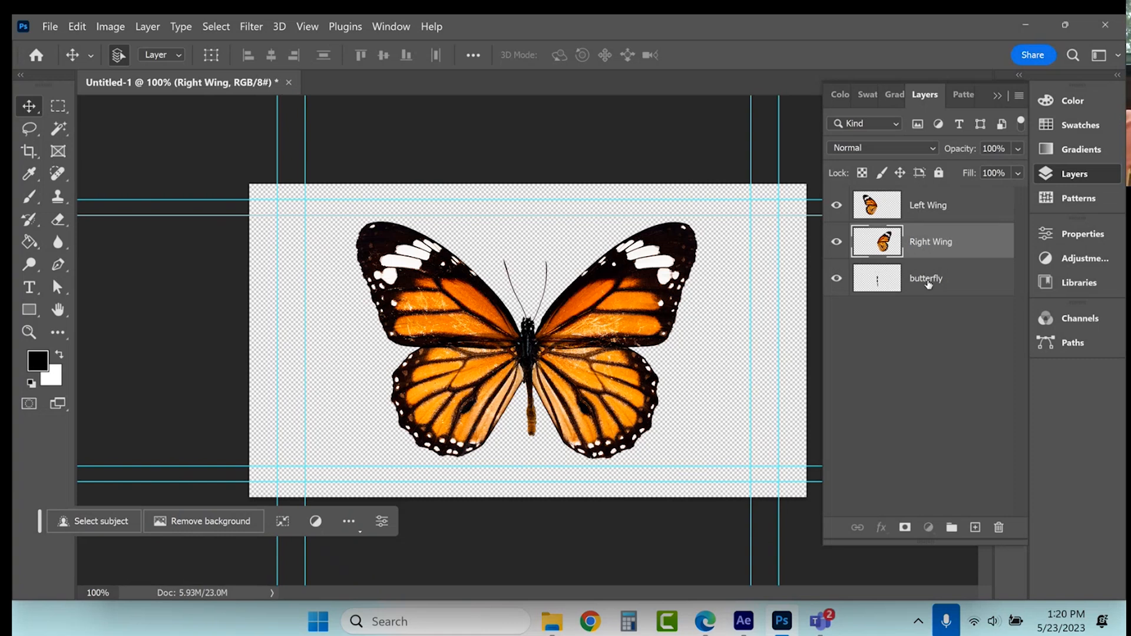
# Rename the butterfly layer as Body
pyautogui.doubleClick(927, 280)
pyautogui.write('Bod')
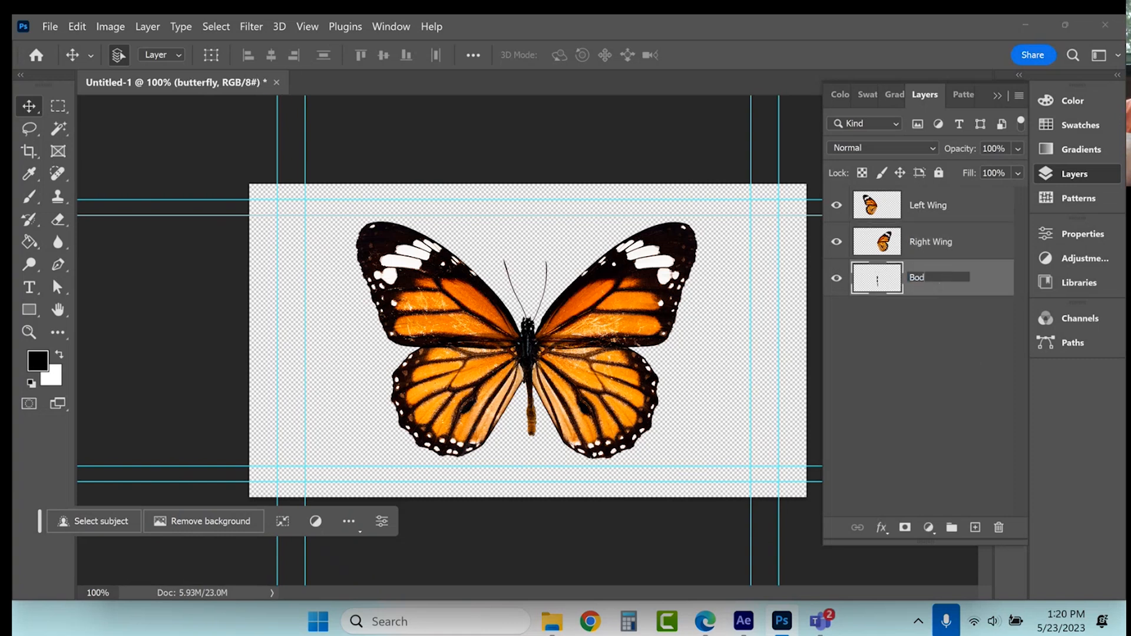
pyautogui.write('u')
pyautogui.press('BackSpace')
pyautogui.write('y')
pyautogui.press('Return')
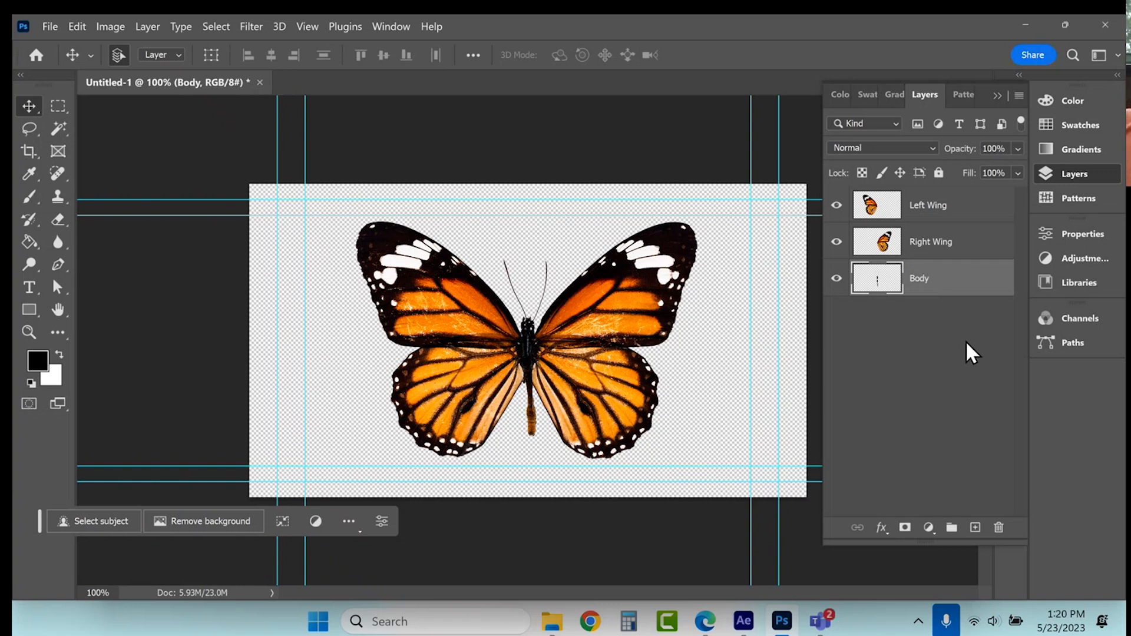
# Hide both wing layers and rebuild the narrow missing middle of the butterfly's body with the Clone Stamp tool
pyautogui.click(837, 206)
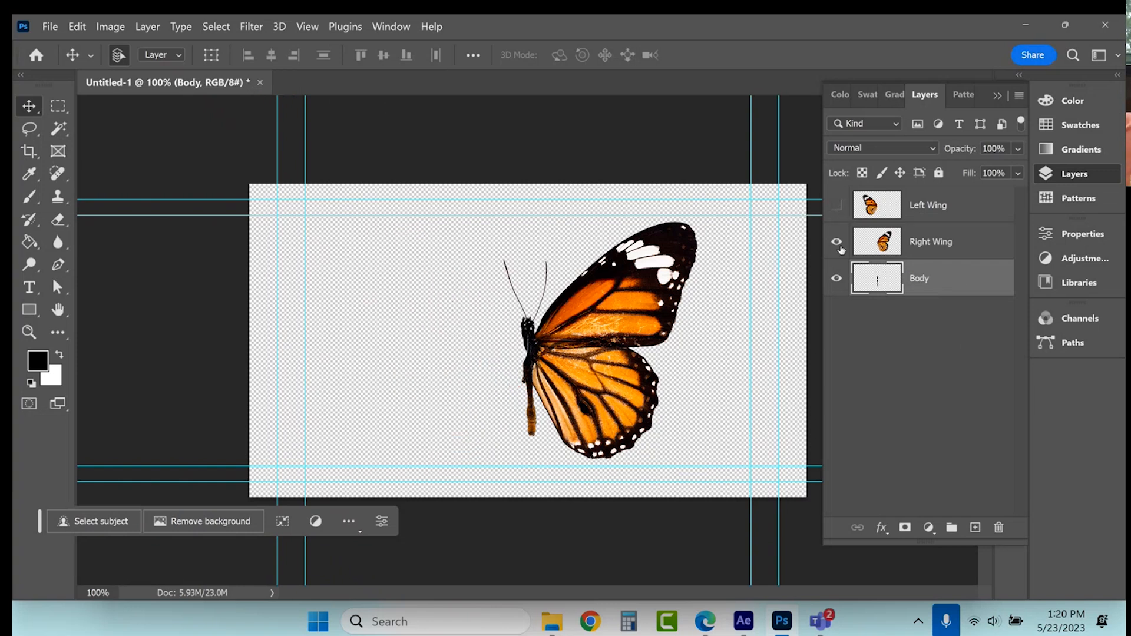
pyautogui.click(836, 242)
pyautogui.click(29, 332)
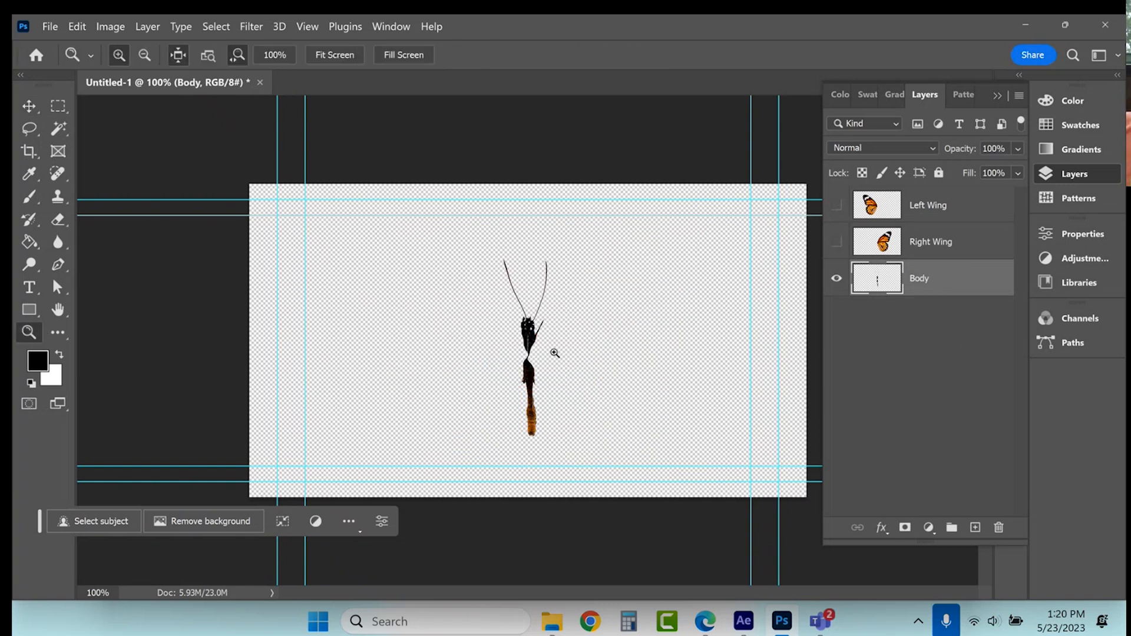
pyautogui.click(534, 368)
pyautogui.click(534, 368)
pyautogui.click(511, 380)
pyautogui.click(507, 378)
pyautogui.click(510, 312)
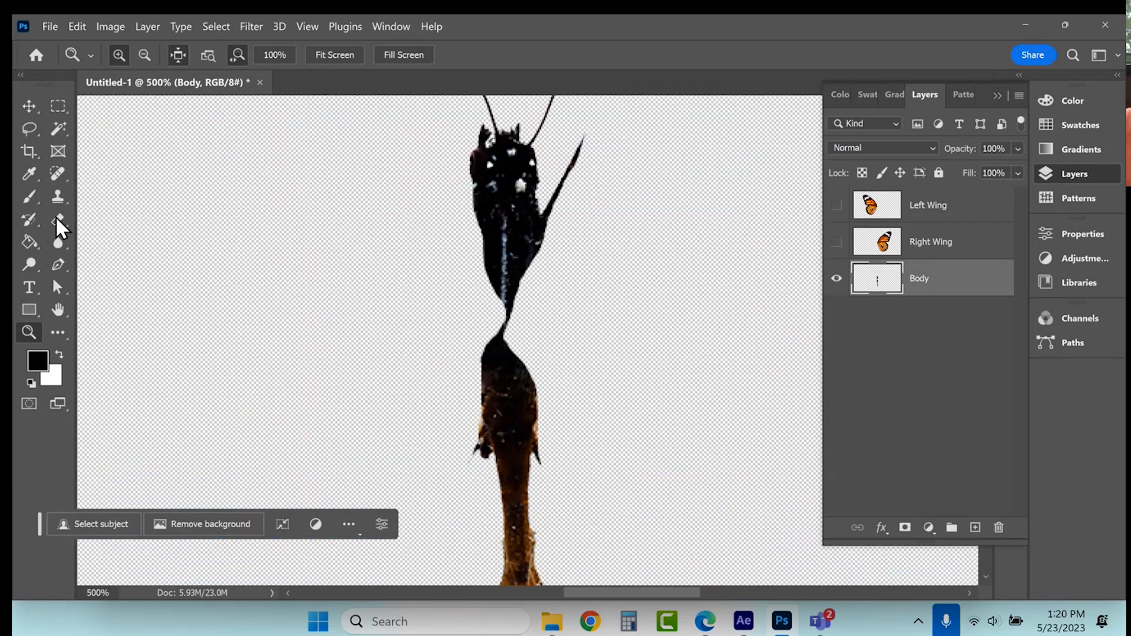
pyautogui.click(64, 199)
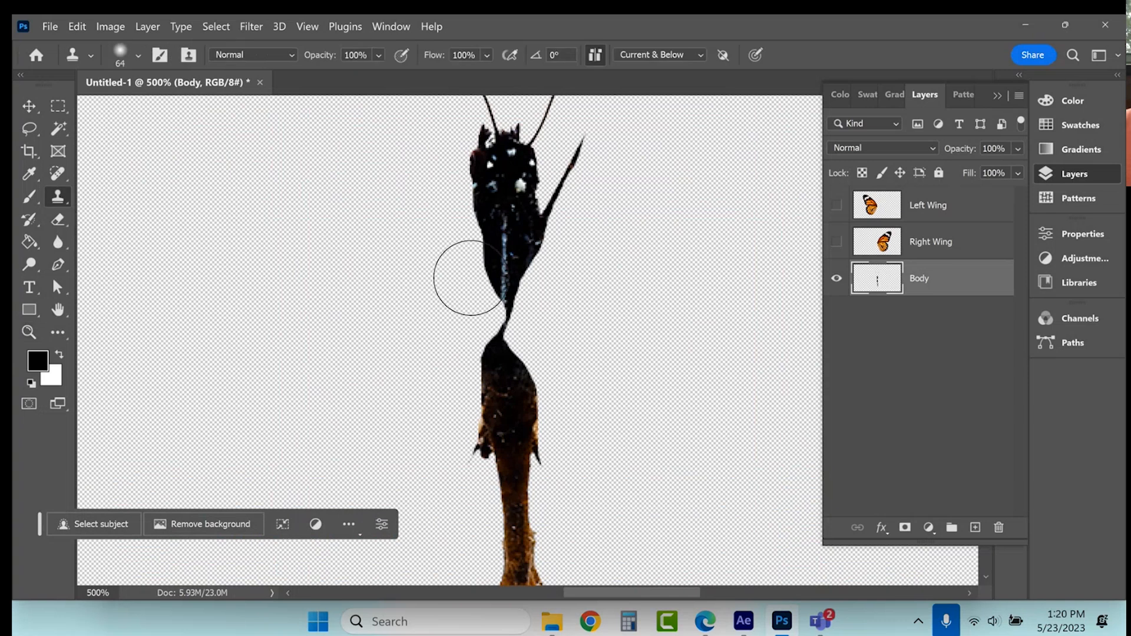
pyautogui.moveTo(505, 244)
pyautogui.mouseDown()
pyautogui.moveTo(507, 332)
pyautogui.moveTo(506, 247)
pyautogui.mouseUp()
# Lasso the ragged cloned edges and stray bits on both sides of the Body layer's torso, delete them and deselect
pyautogui.click(31, 128)
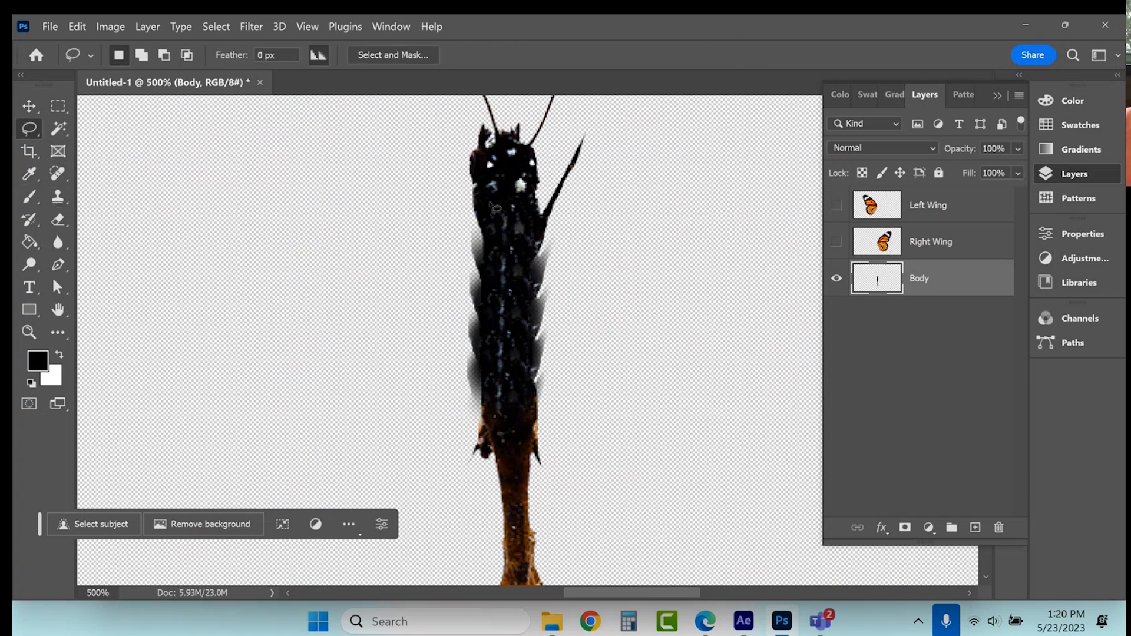
pyautogui.moveTo(476, 206)
pyautogui.mouseDown()
pyautogui.moveTo(484, 410)
pyautogui.moveTo(466, 425)
pyautogui.moveTo(428, 342)
pyautogui.mouseUp()
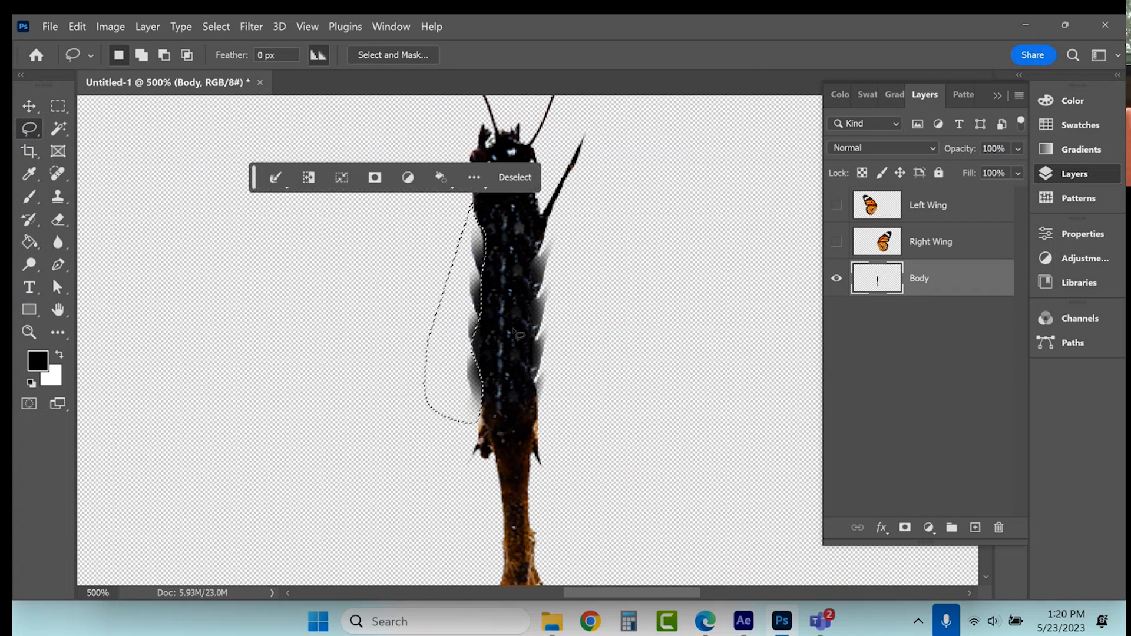
pyautogui.moveTo(555, 226)
pyautogui.mouseDown()
pyautogui.moveTo(533, 285)
pyautogui.moveTo(545, 407)
pyautogui.moveTo(536, 469)
pyautogui.moveTo(605, 425)
pyautogui.moveTo(660, 318)
pyautogui.mouseUp()
pyautogui.moveTo(482, 403)
pyautogui.mouseDown()
pyautogui.moveTo(495, 430)
pyautogui.moveTo(479, 467)
pyautogui.moveTo(454, 474)
pyautogui.moveTo(427, 451)
pyautogui.mouseUp()
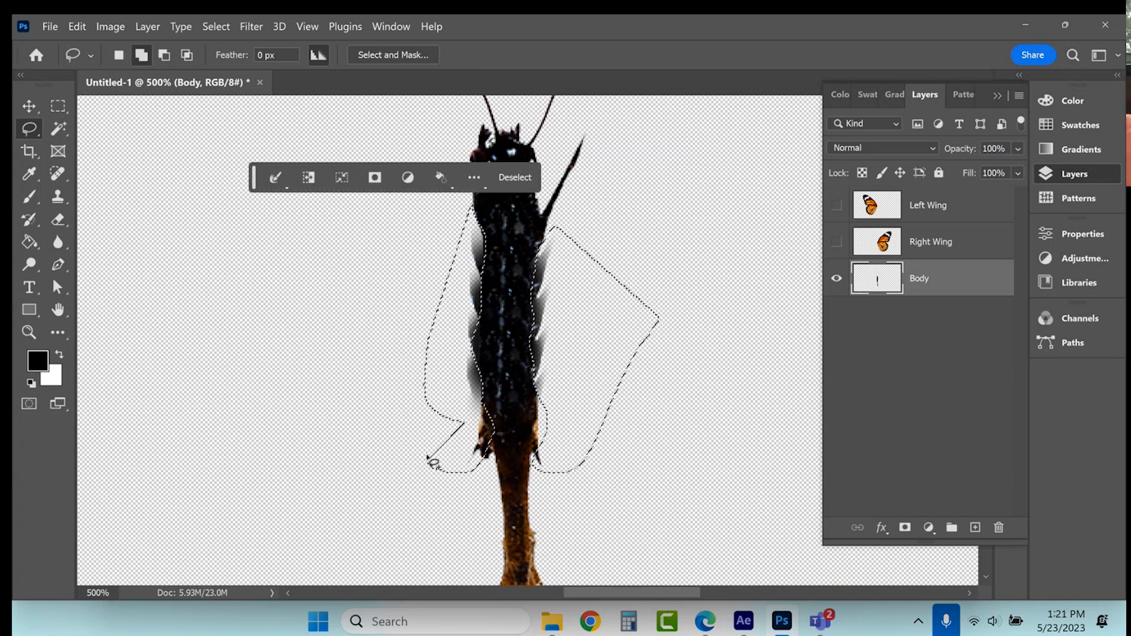
pyautogui.press('Delete')
pyautogui.hotkey('ctrl', 'd')
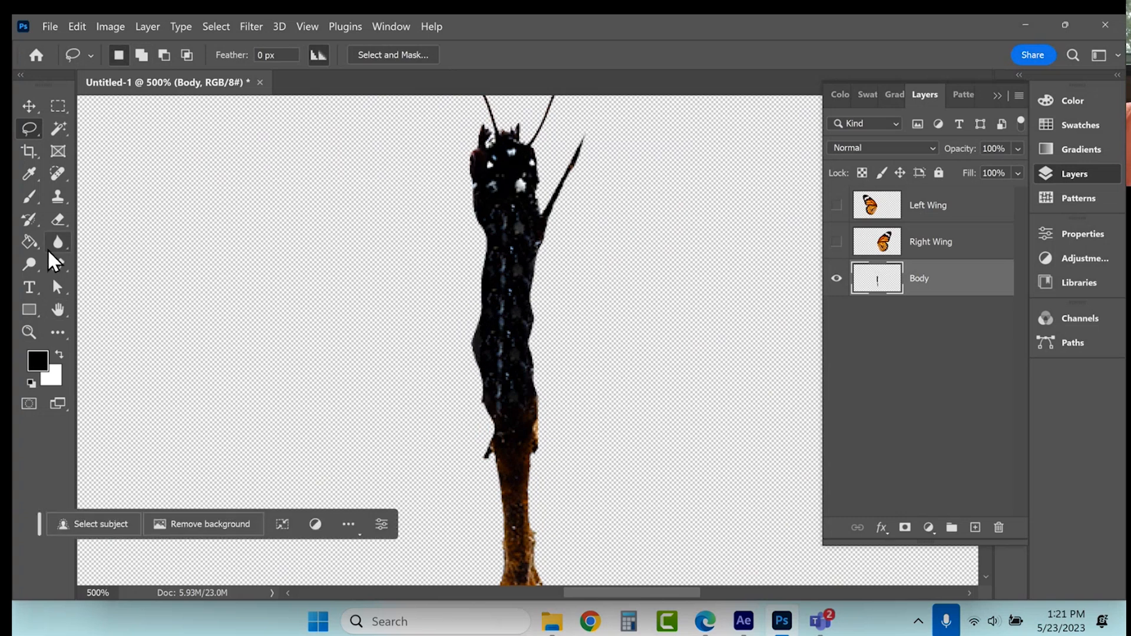
# Paint straight black strokes along both edges of the butterfly's torso with a 17 px brush to even out its outline
pyautogui.click(29, 174)
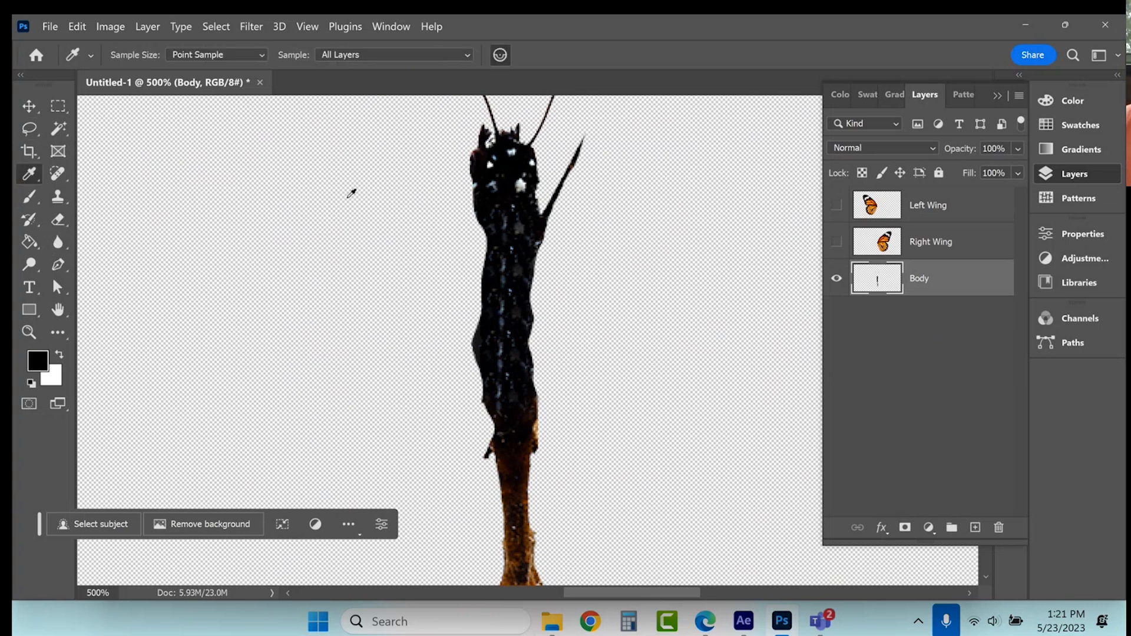
pyautogui.click(29, 196)
pyautogui.click(124, 56)
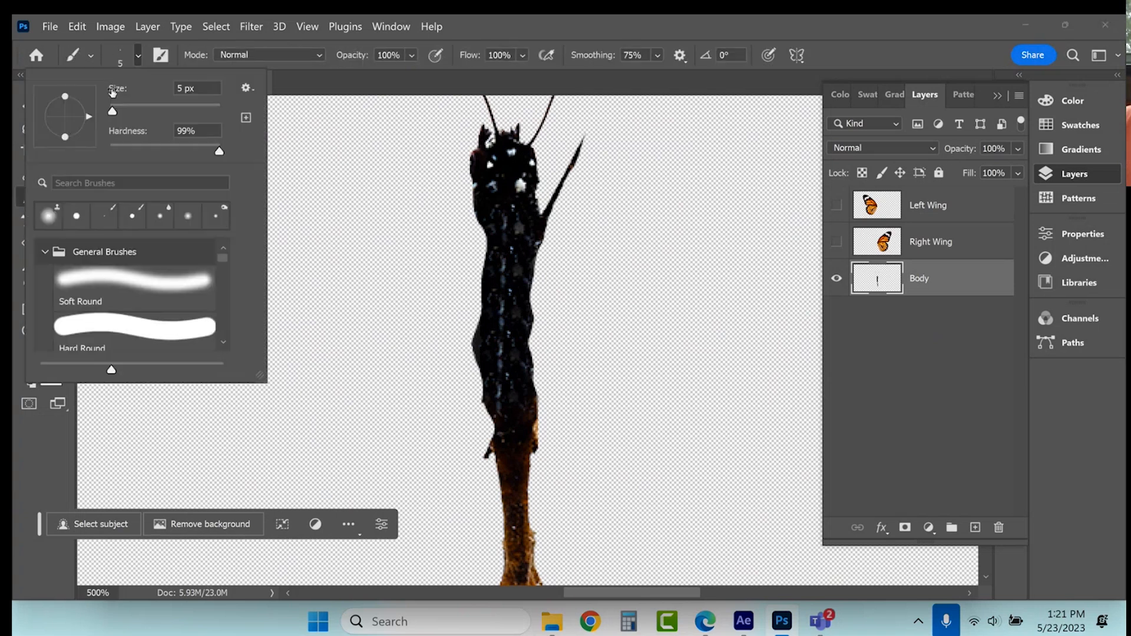
pyautogui.moveTo(111, 110); pyautogui.dragTo(118, 110)
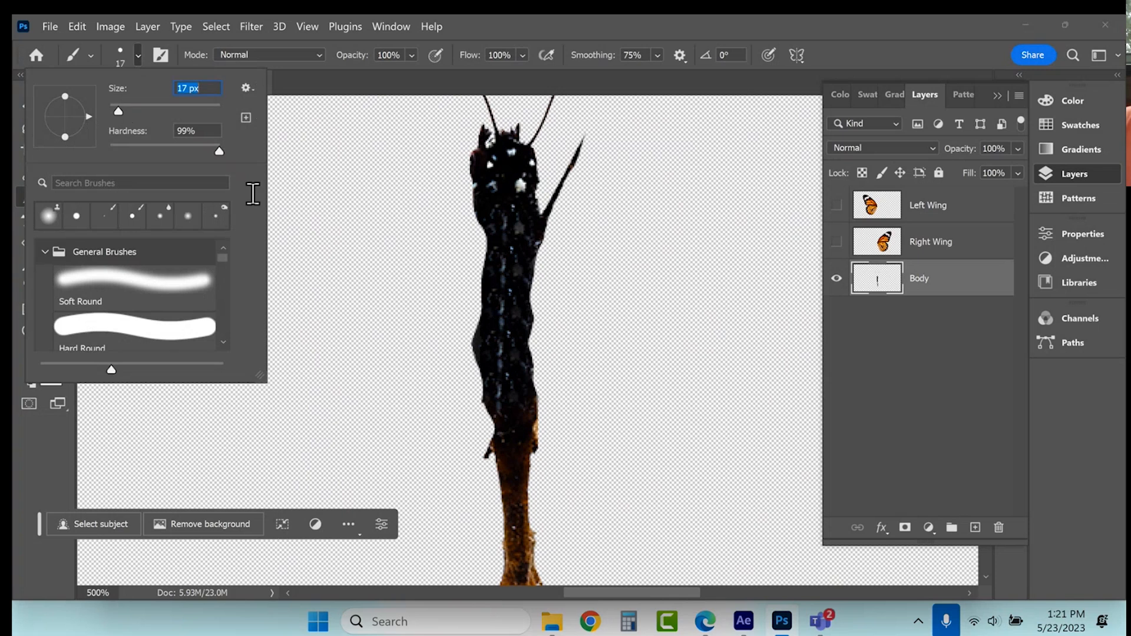
pyautogui.click(489, 229)
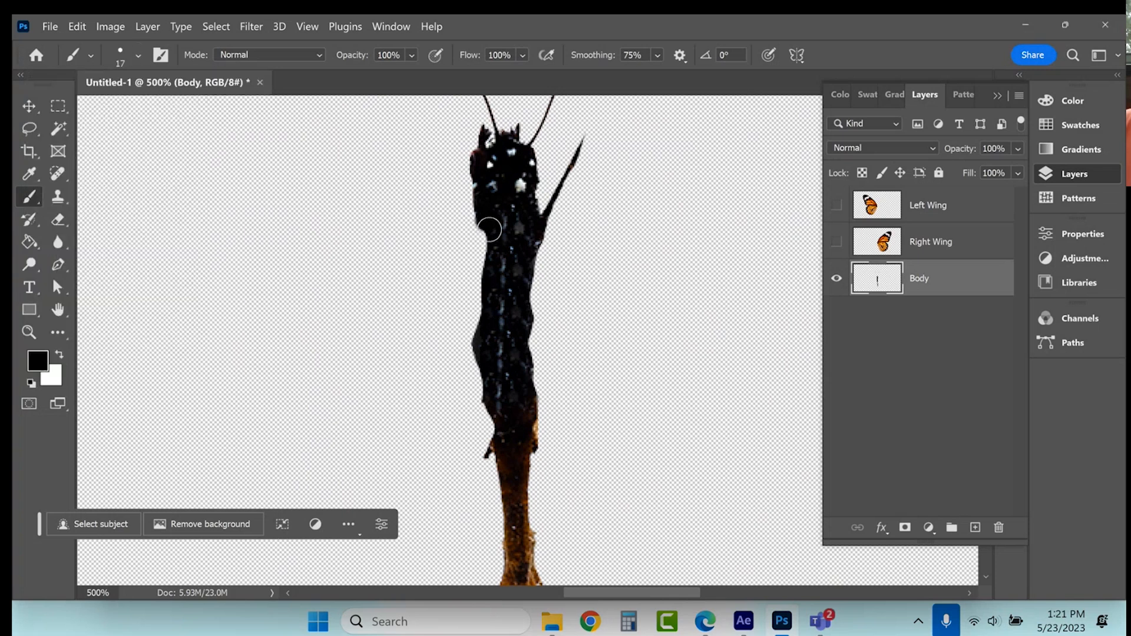
pyautogui.keyDown('shift'); pyautogui.click(492, 439); pyautogui.keyUp('shift')
pyautogui.click(526, 440)
pyautogui.keyDown('shift'); pyautogui.click(534, 218); pyautogui.keyUp('shift')
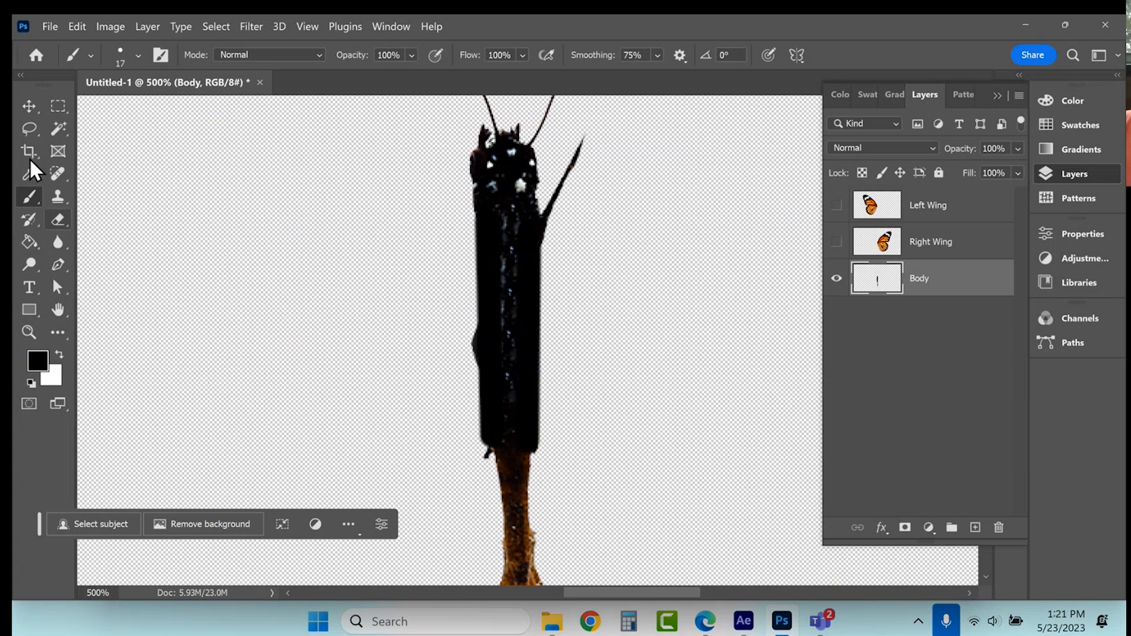
# Erase the stray leg beside the head and the bumps along the torso's left edge
pyautogui.click(58, 219)
pyautogui.moveTo(595, 126); pyautogui.dragTo(560, 229)
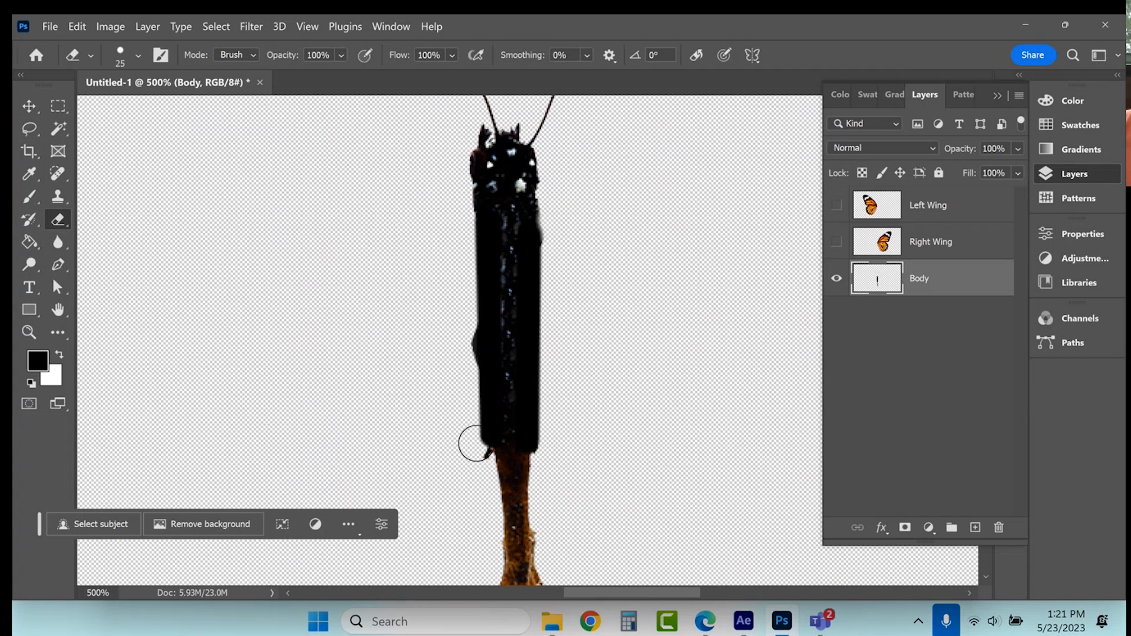
pyautogui.moveTo(454, 331)
pyautogui.mouseDown()
pyautogui.moveTo(457, 361)
pyautogui.moveTo(451, 342)
pyautogui.mouseUp()
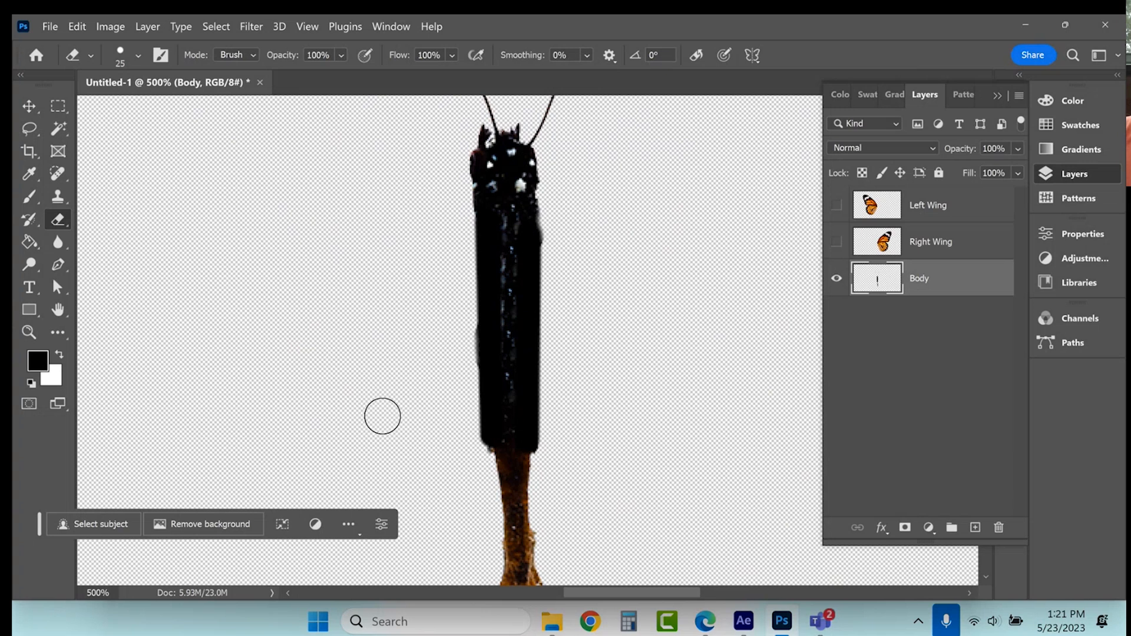
# Show both wing layers again and fit the whole butterfly document in view
pyautogui.click(29, 106)
pyautogui.click(421, 256)
pyautogui.hotkey('ctrl', '0')
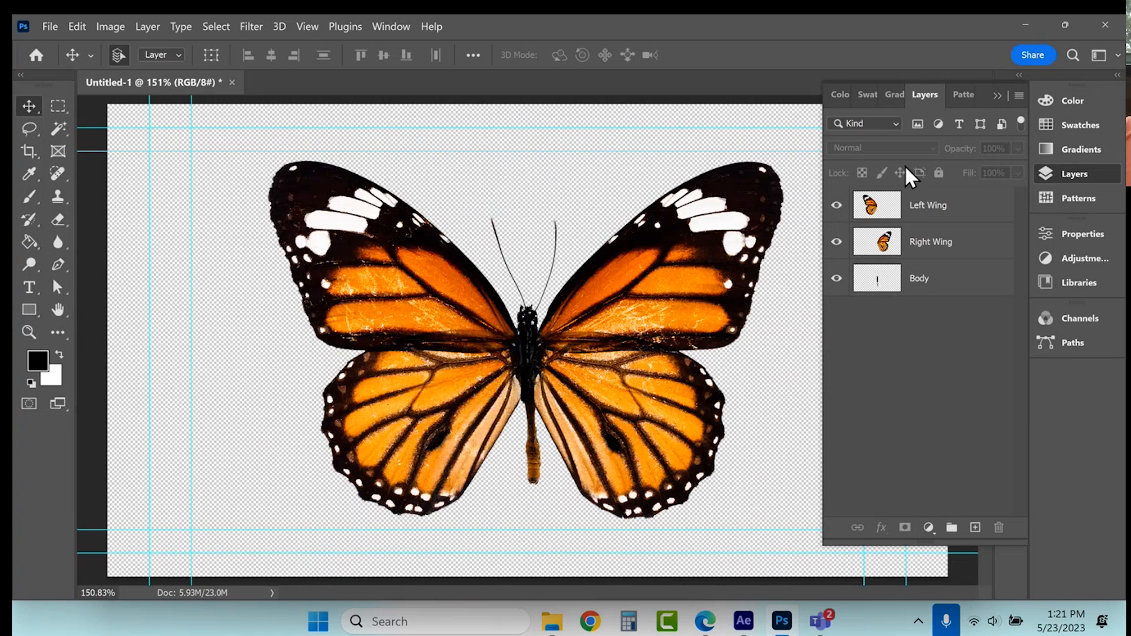
pyautogui.click(997, 95)
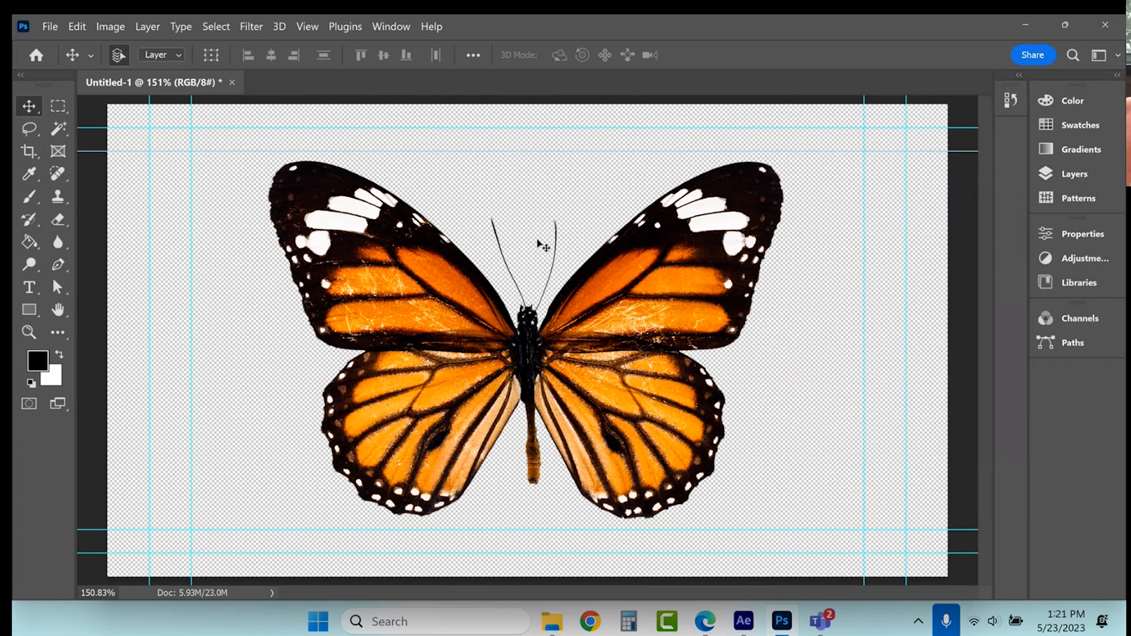
# Start saving the document on the computer and create a folder named ButterflyComp in the Project6_Artistic Comps folder
pyautogui.press('ctrl')
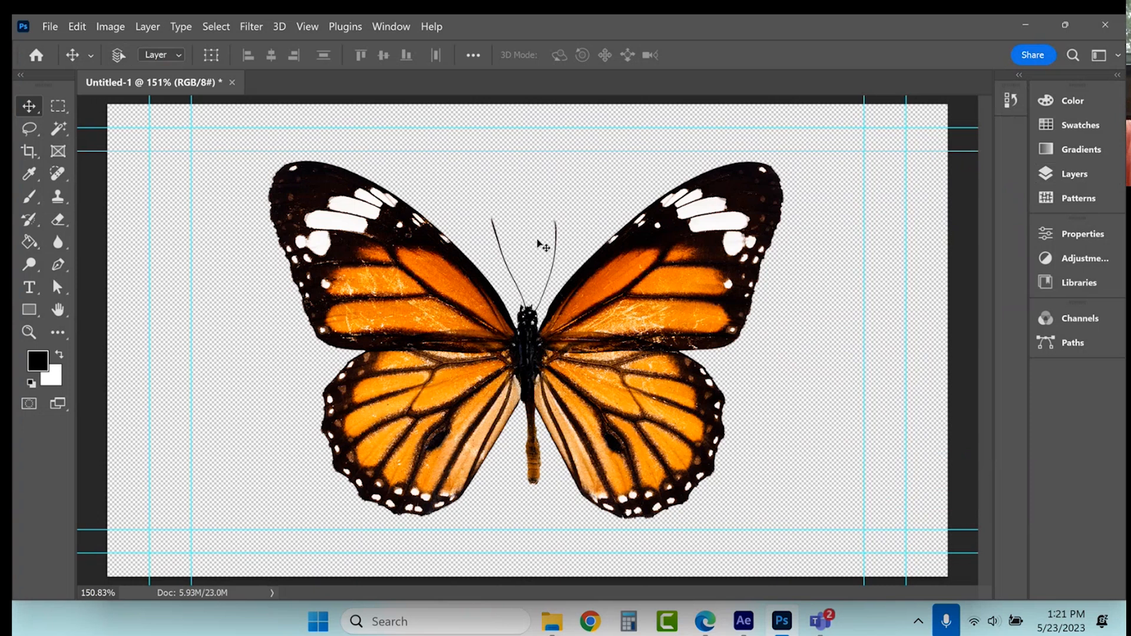
pyautogui.hotkey('ctrl', 's')
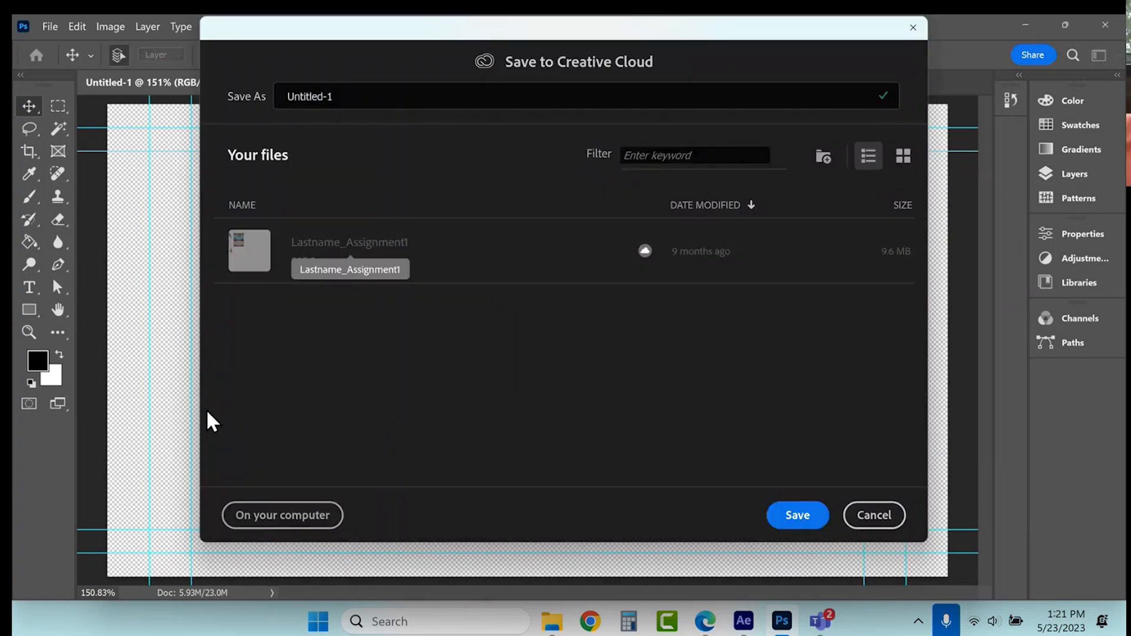
pyautogui.click(268, 506)
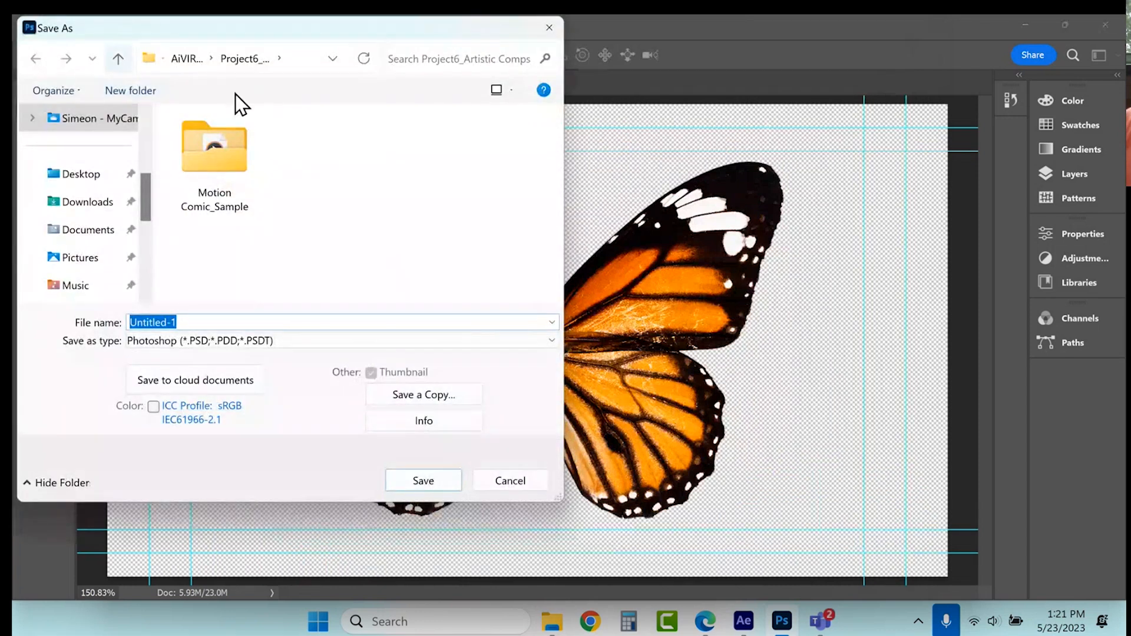
pyautogui.moveTo(347, 28); pyautogui.dragTo(429, 63)
pyautogui.click(423, 203)
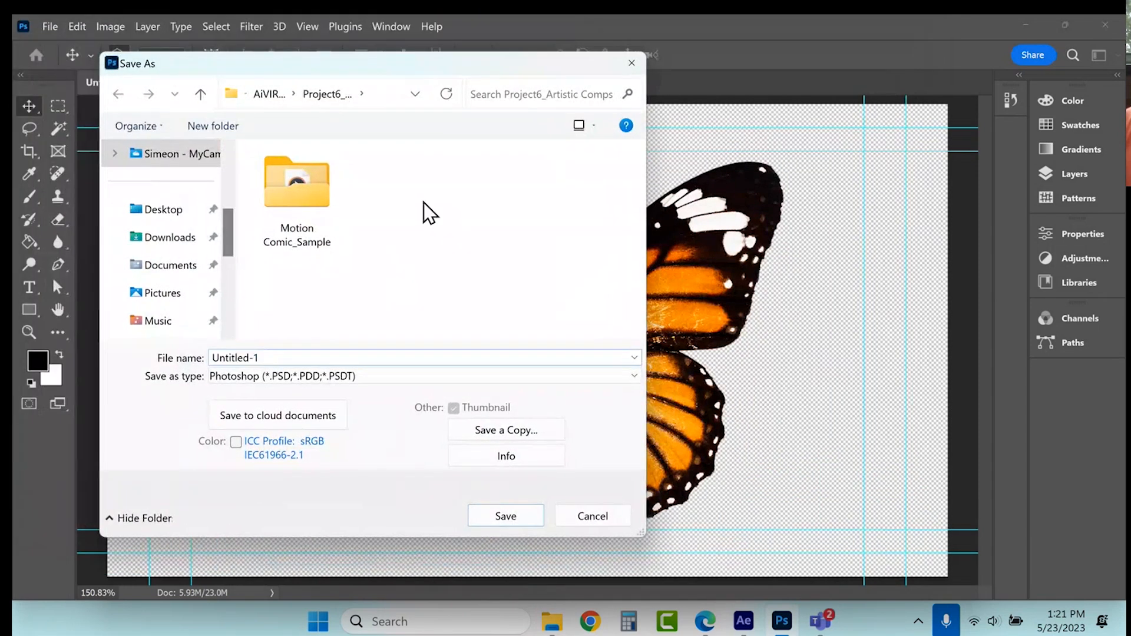
pyautogui.rightClick(423, 203)
pyautogui.click(226, 128)
pyautogui.click(226, 127)
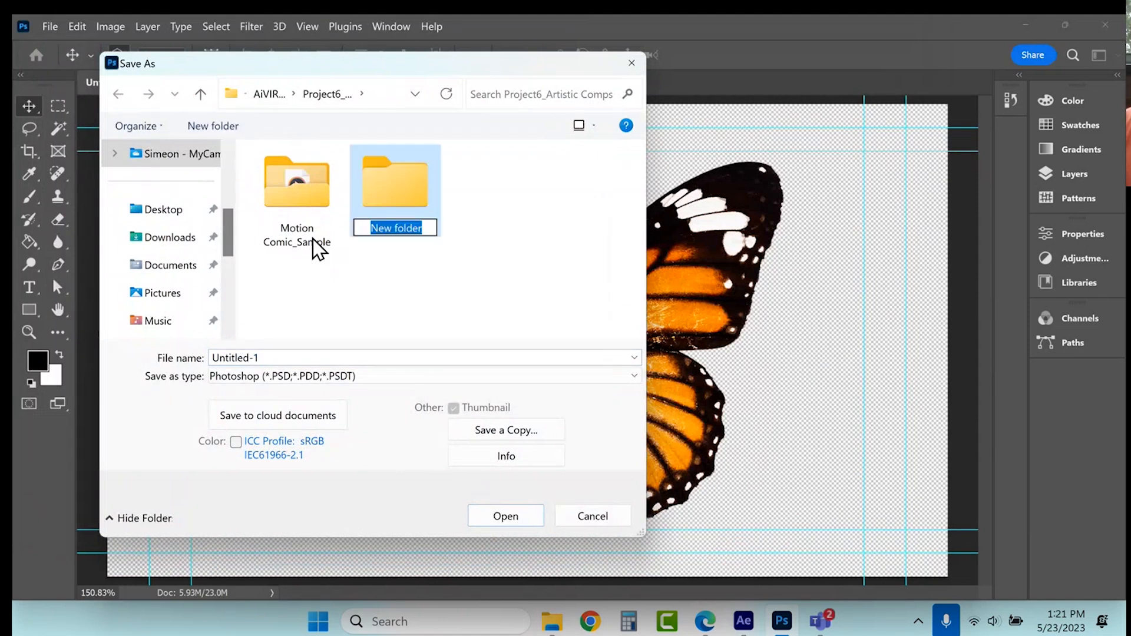
pyautogui.write('ButterflyComp')
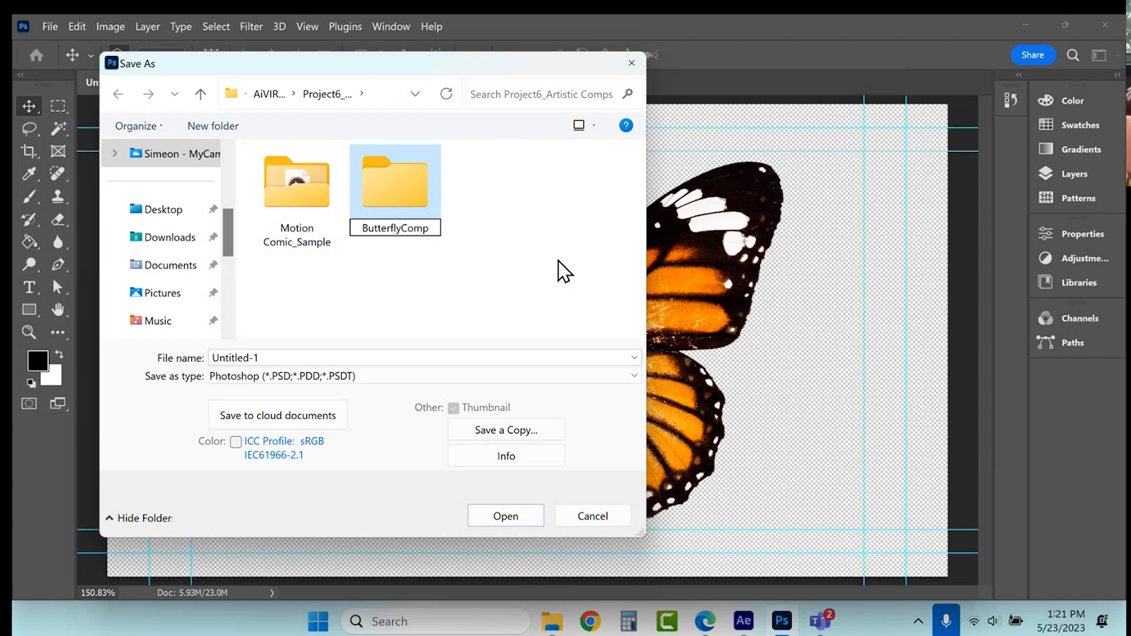
pyautogui.press('Return')
# Save the document as Butterfly01 in Photoshop format inside ButterflyComp, with Maximize Compatibility on
pyautogui.doubleClick(396, 361)
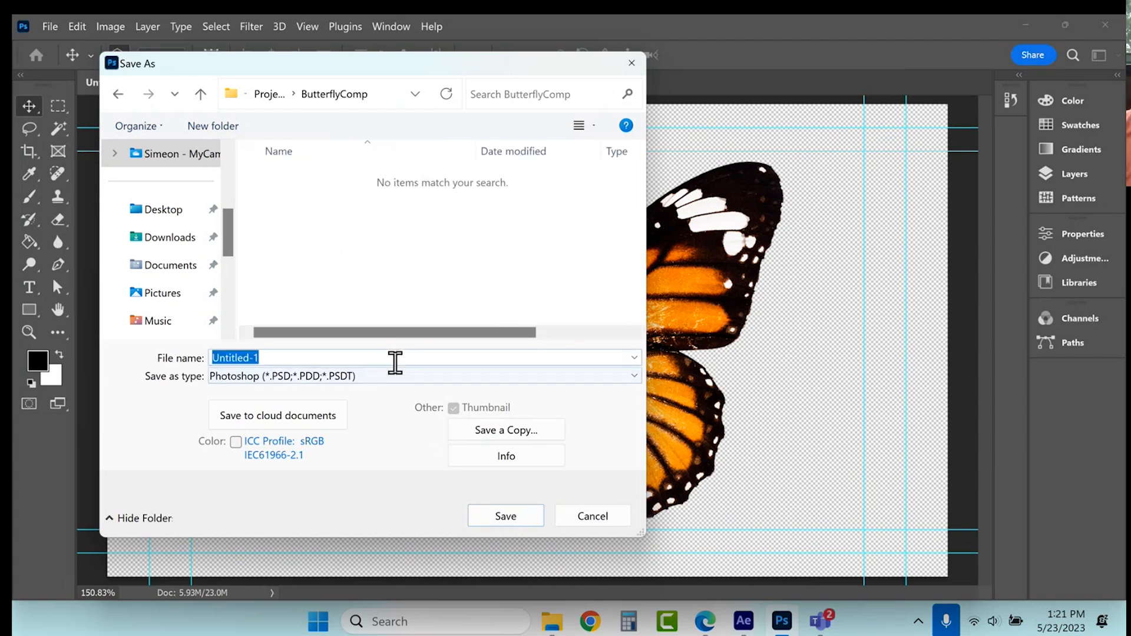
pyautogui.write('Butterfly')
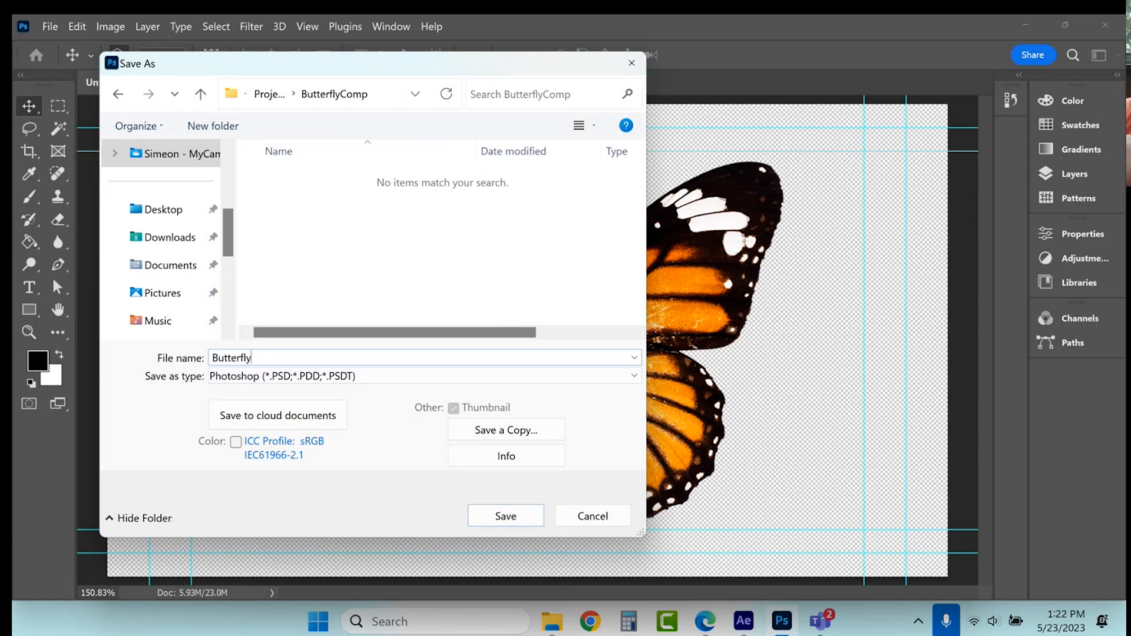
pyautogui.write('01')
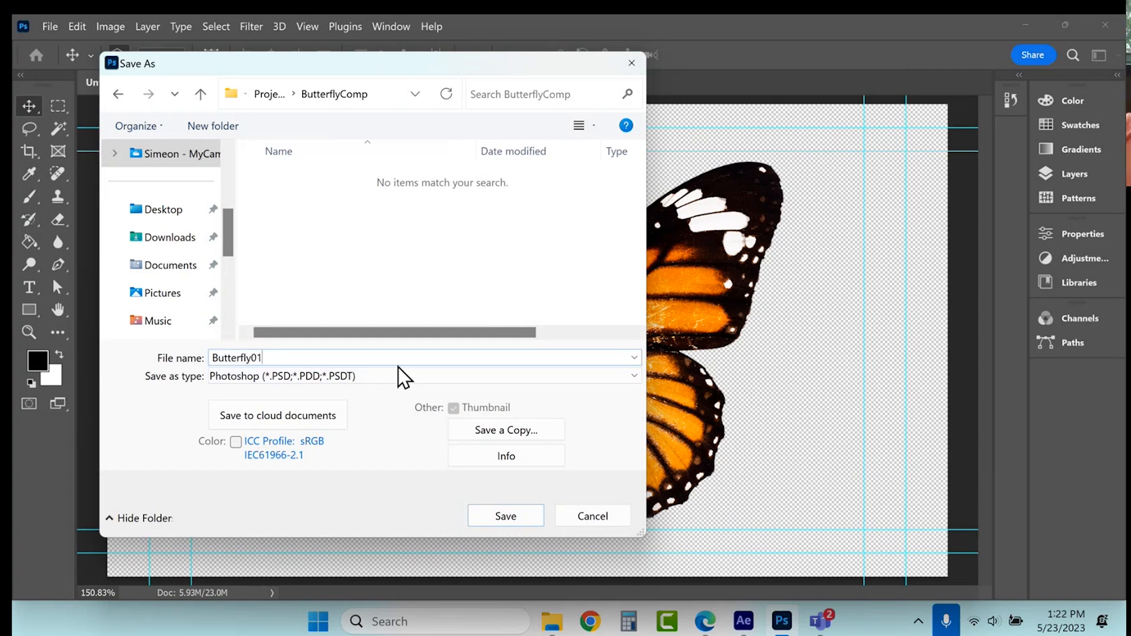
pyautogui.click(501, 518)
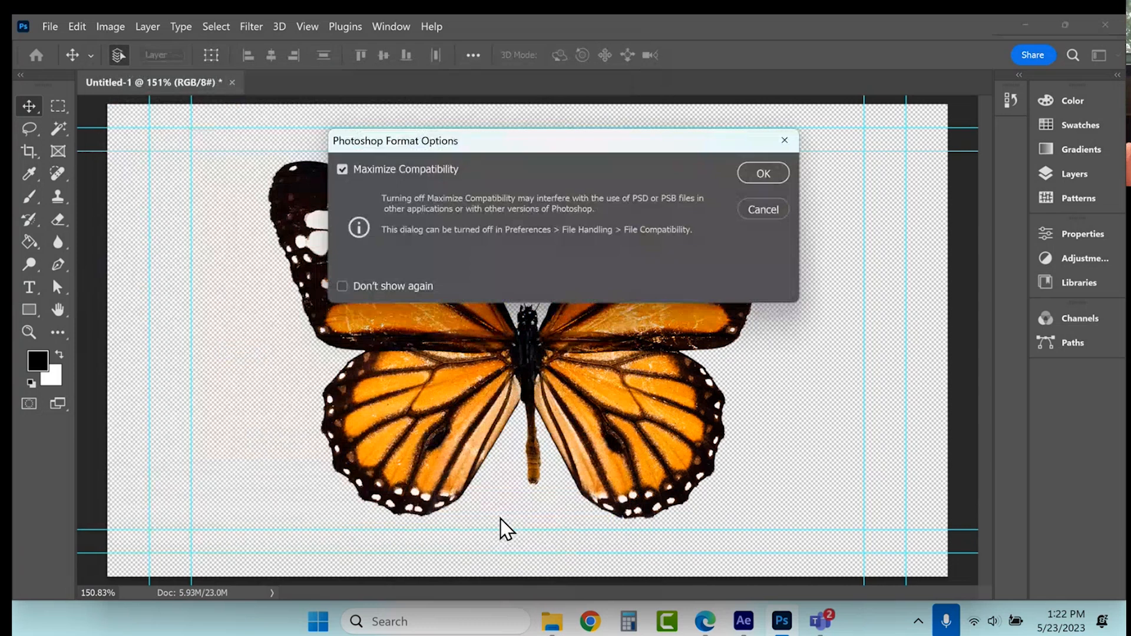
pyautogui.click(774, 176)
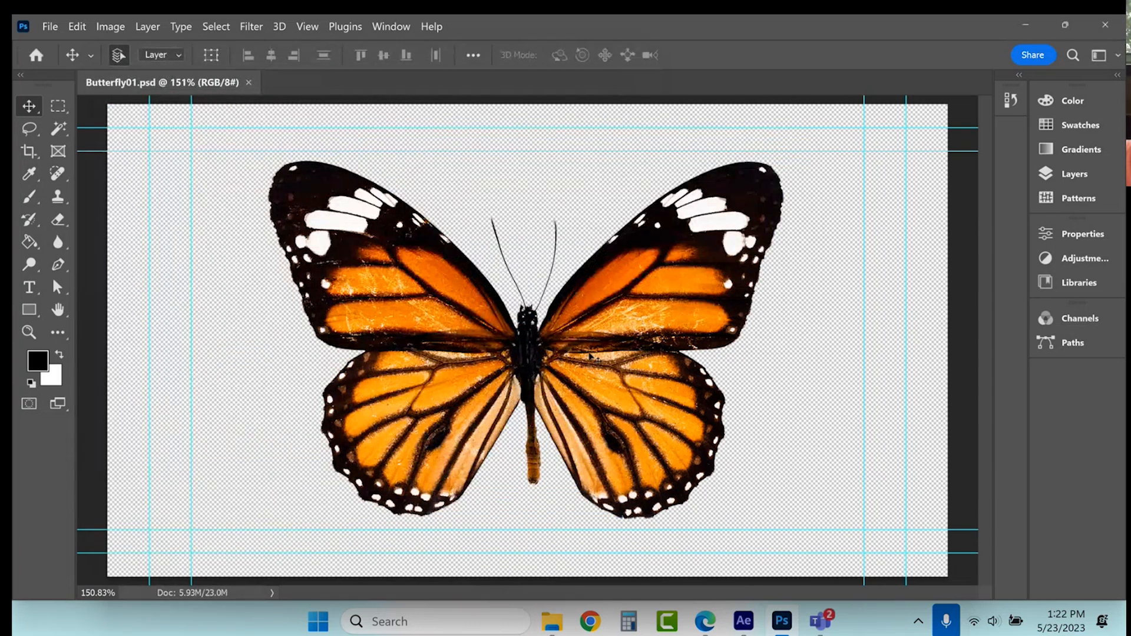
# Switch to After Effects, start a file import and browse to the ButterflyComp folder in Project6_Artistic Comps
pyautogui.click(744, 620)
pyautogui.rightClick(140, 313)
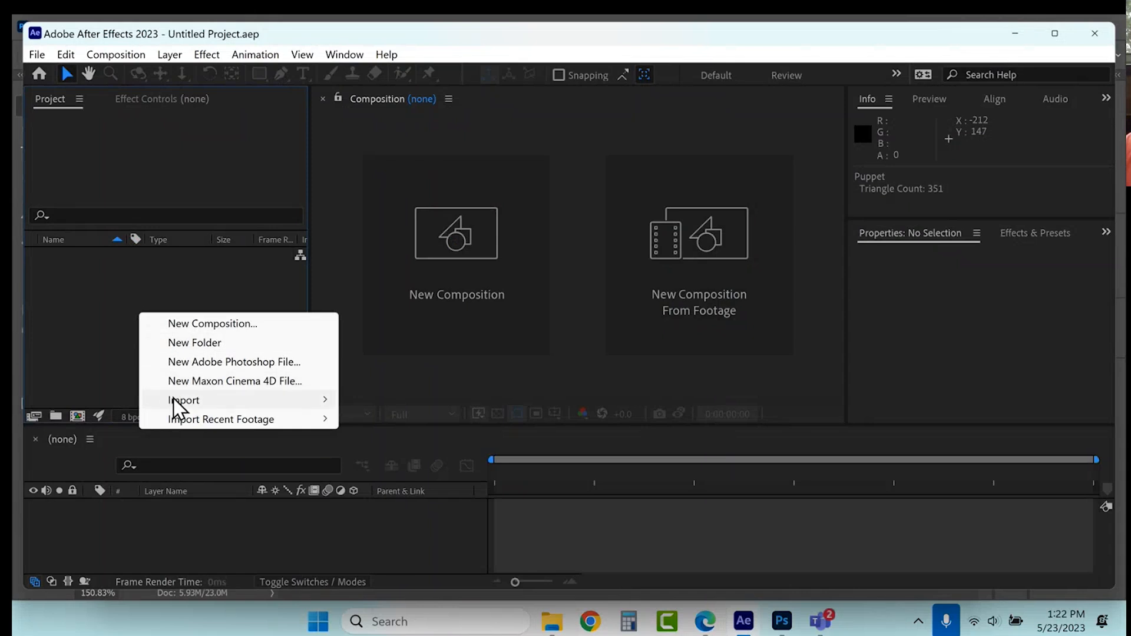
pyautogui.moveTo(175, 399)
pyautogui.click(370, 401)
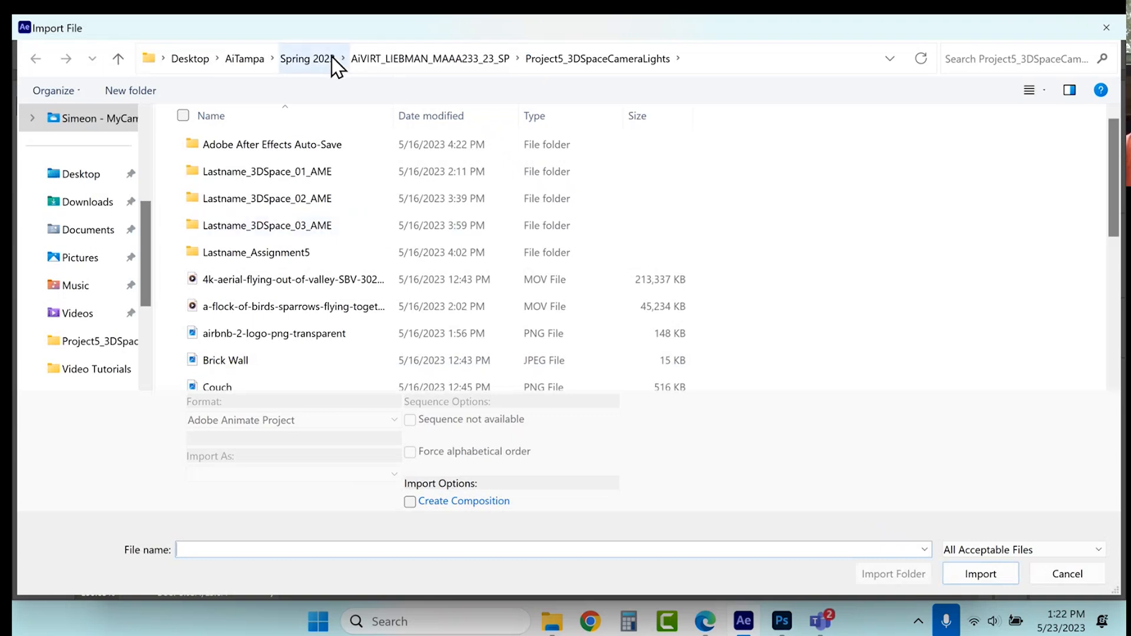
pyautogui.click(377, 58)
pyautogui.click(261, 283)
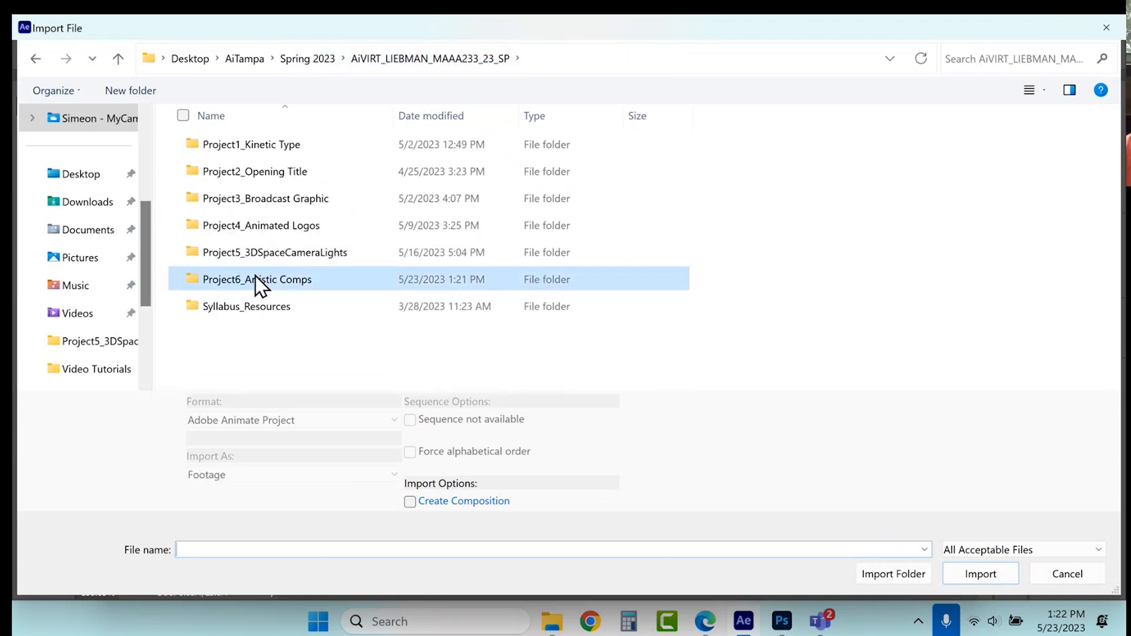
pyautogui.doubleClick(261, 283)
pyautogui.click(387, 146)
pyautogui.click(346, 166)
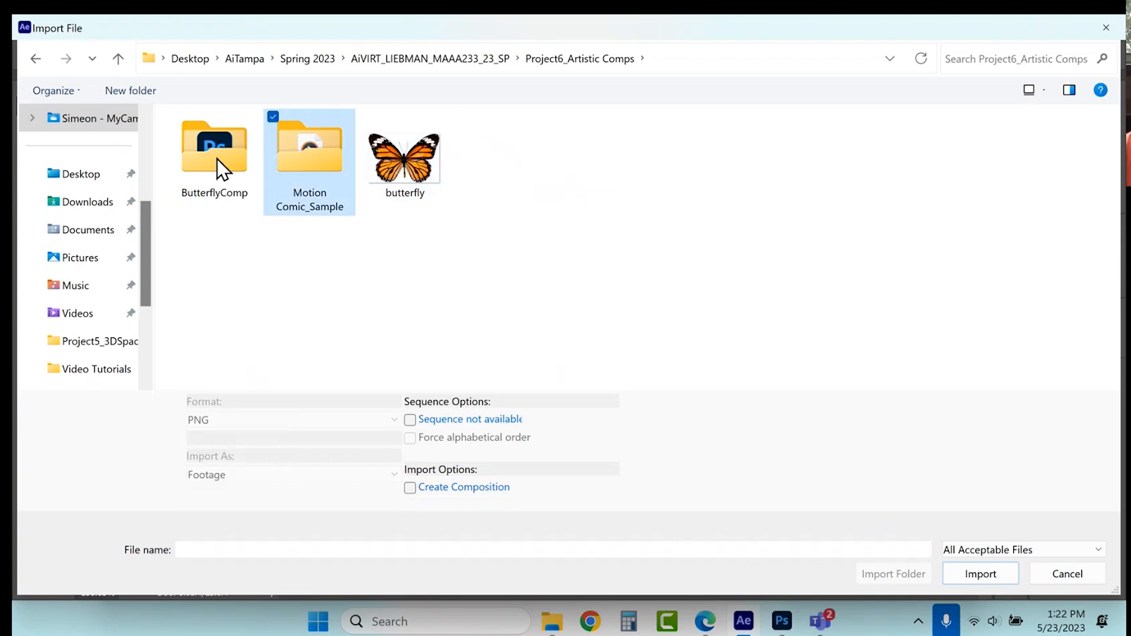
pyautogui.doubleClick(218, 159)
# Import Butterfly01 as Composition - Retain Layer Sizes with Editable Layer Styles, and open the imported composition
pyautogui.click(243, 194)
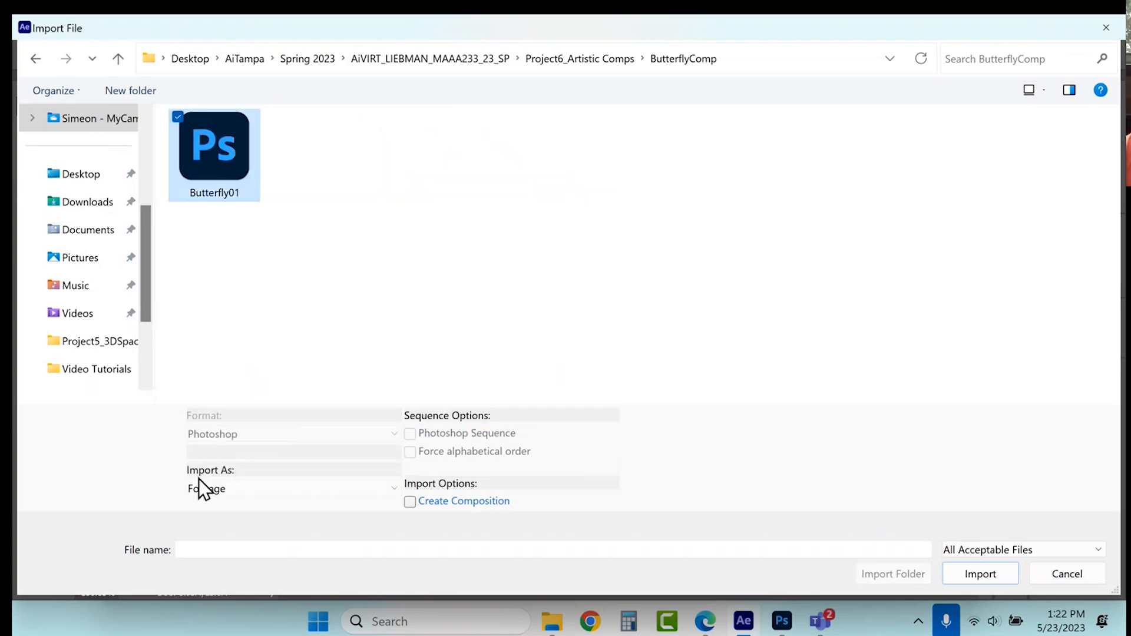
pyautogui.click(217, 487)
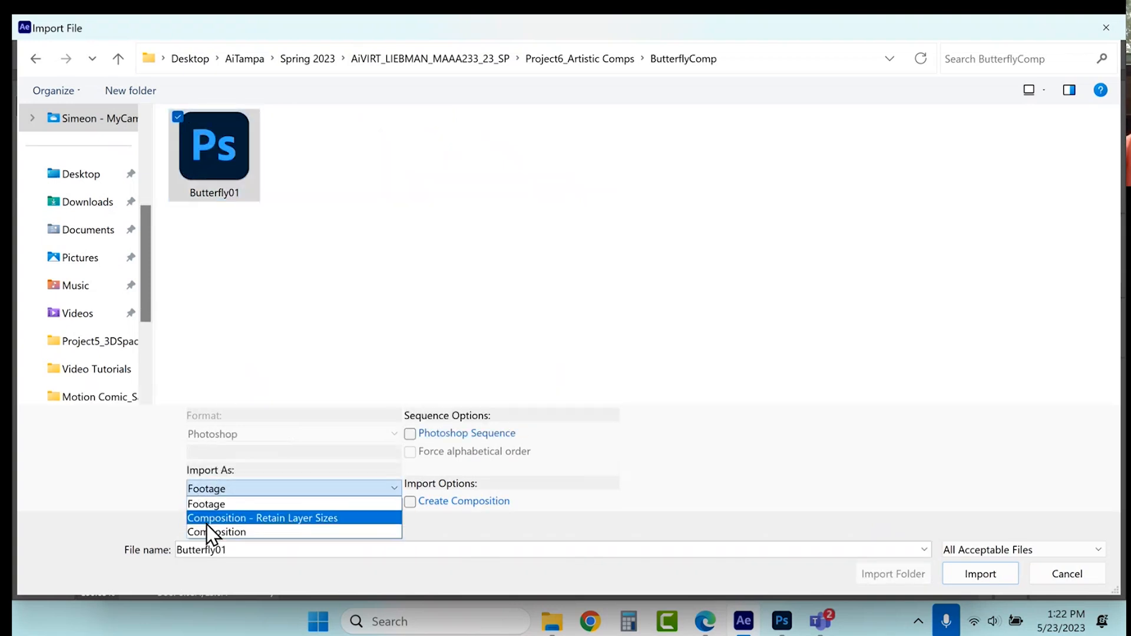
pyautogui.click(300, 517)
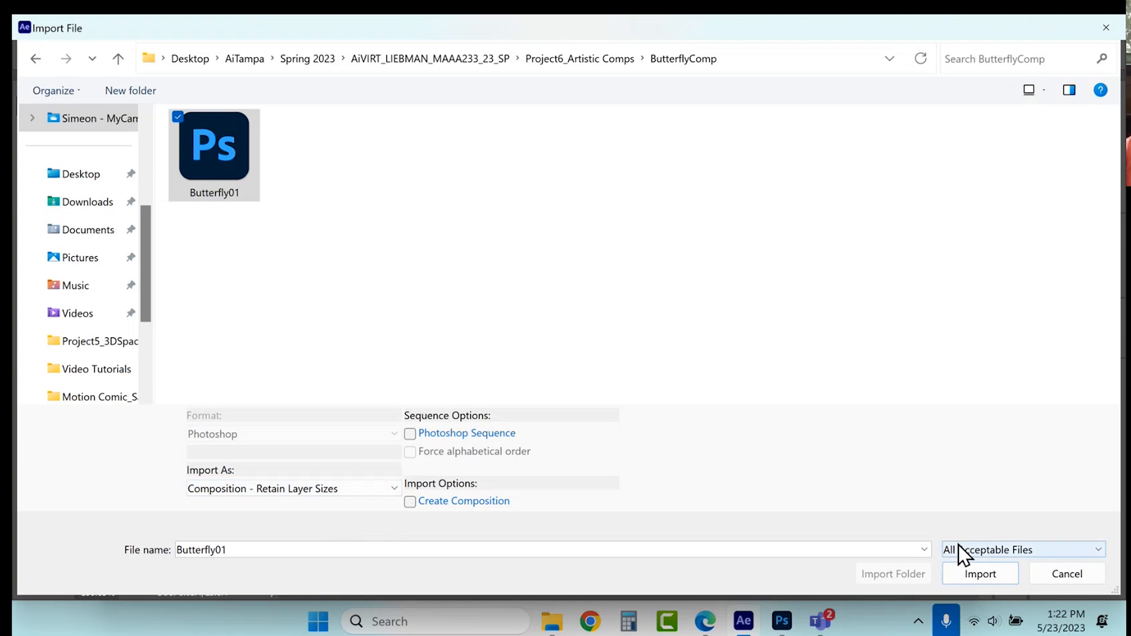
pyautogui.click(979, 574)
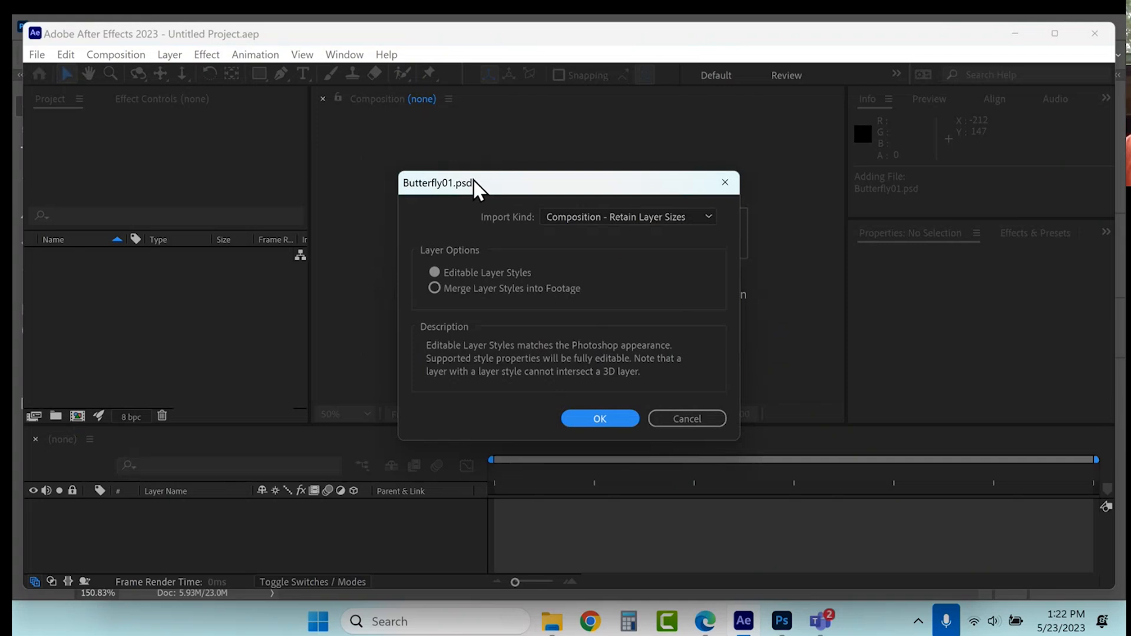
pyautogui.click(595, 418)
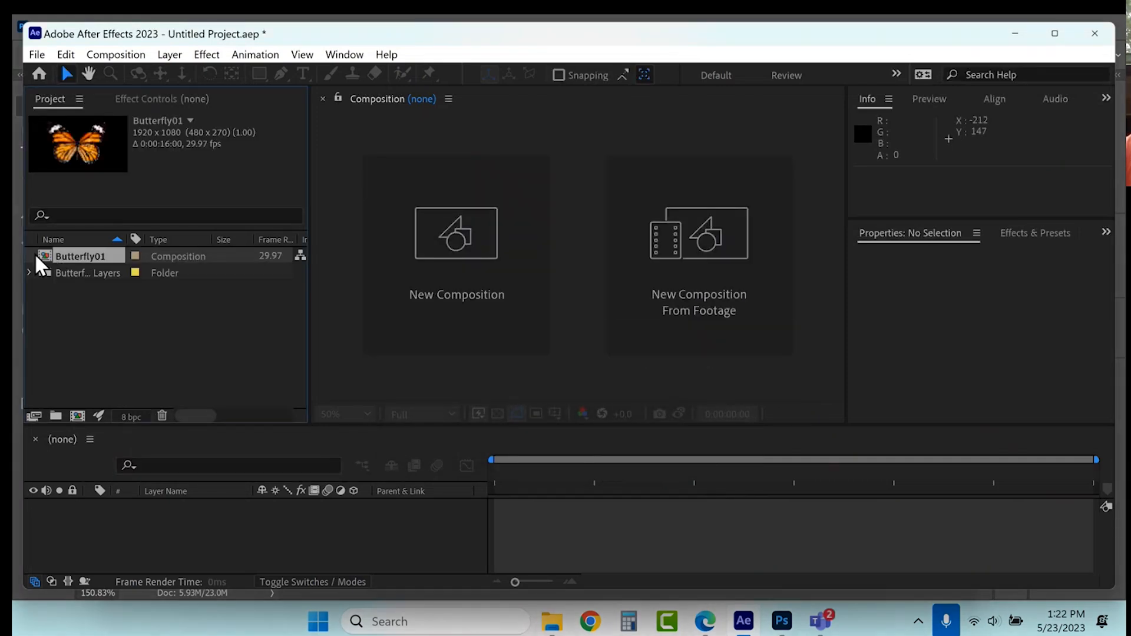
pyautogui.doubleClick(44, 255)
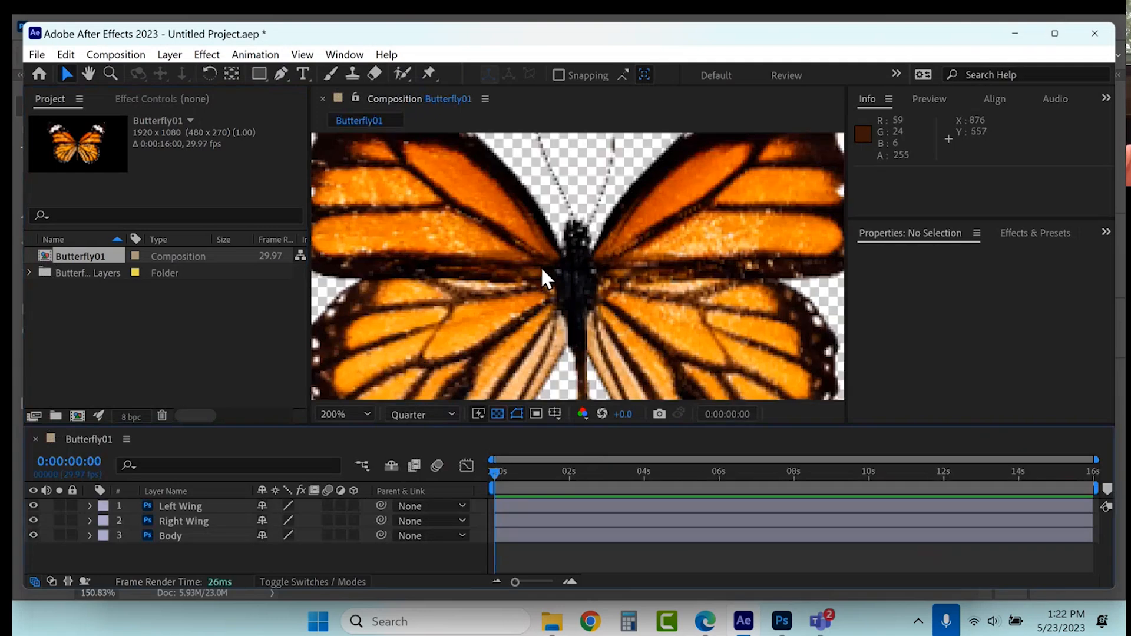
pyautogui.scroll(-6, 545, 263)
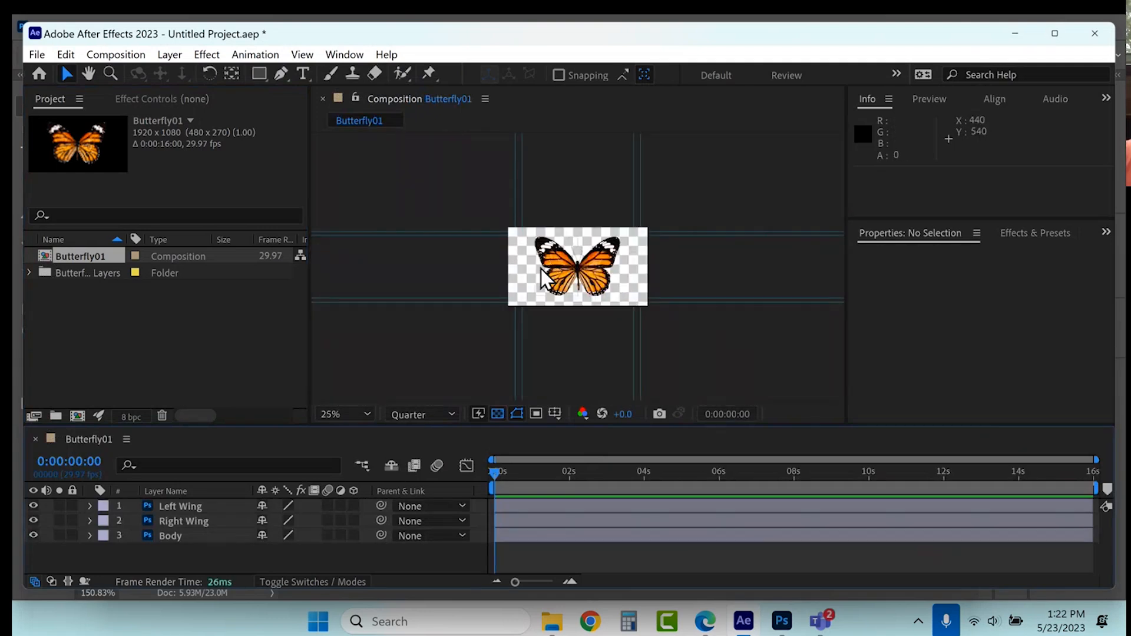
pyautogui.moveTo(468, 170); pyautogui.dragTo(689, 186)
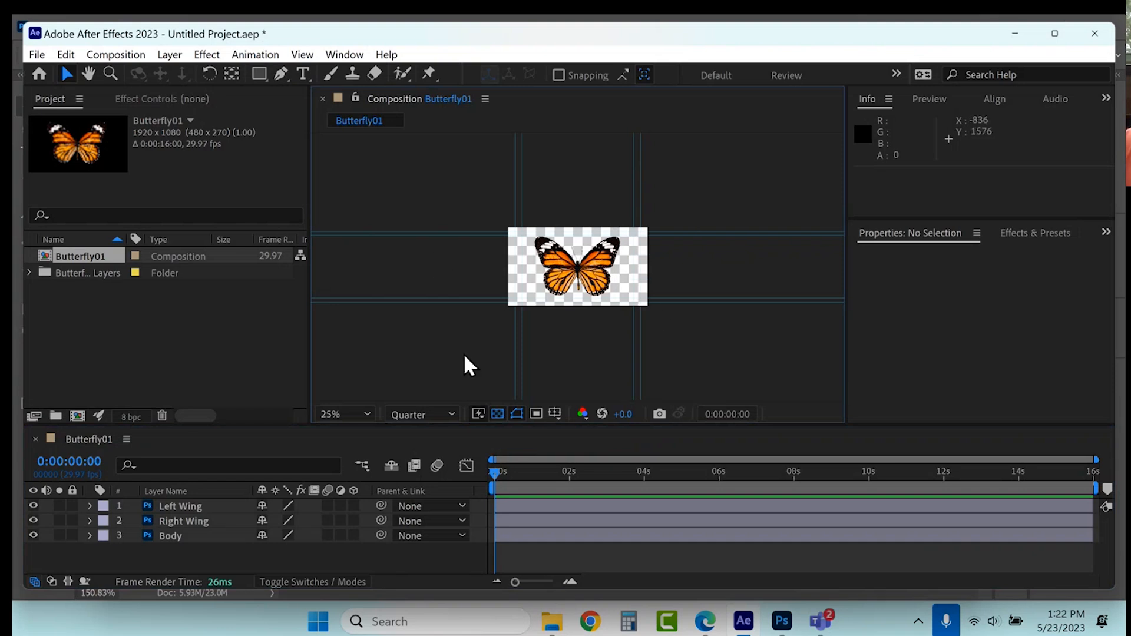
pyautogui.moveTo(466, 210); pyautogui.dragTo(454, 340)
# Switch to Photoshop and clear all guides from the Butterfly01 document
pyautogui.click(781, 622)
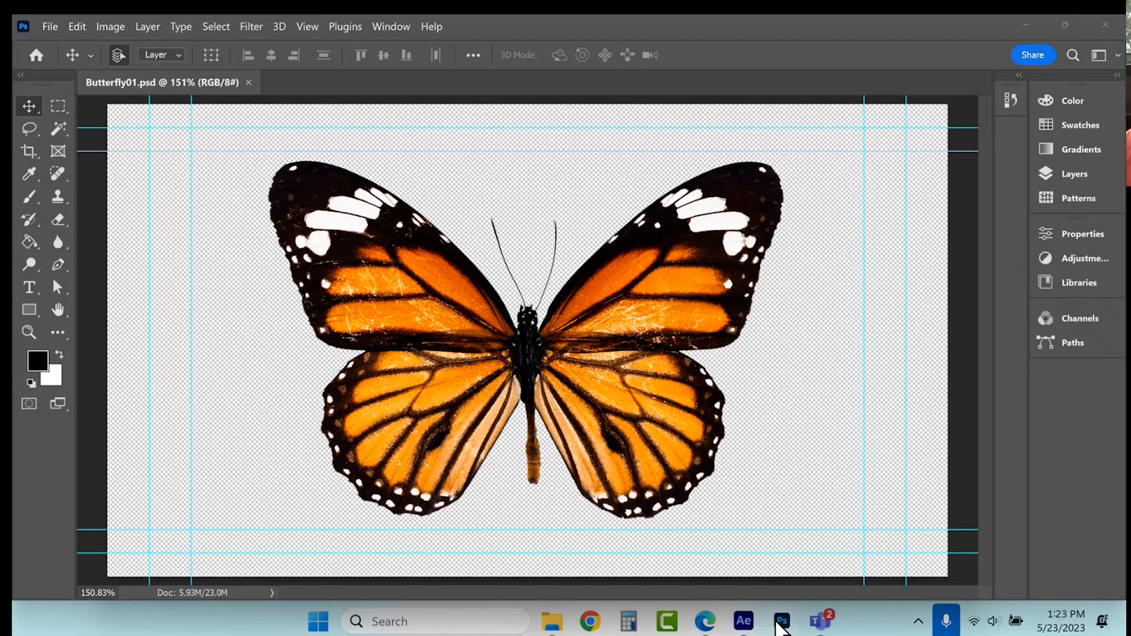
pyautogui.click(308, 27)
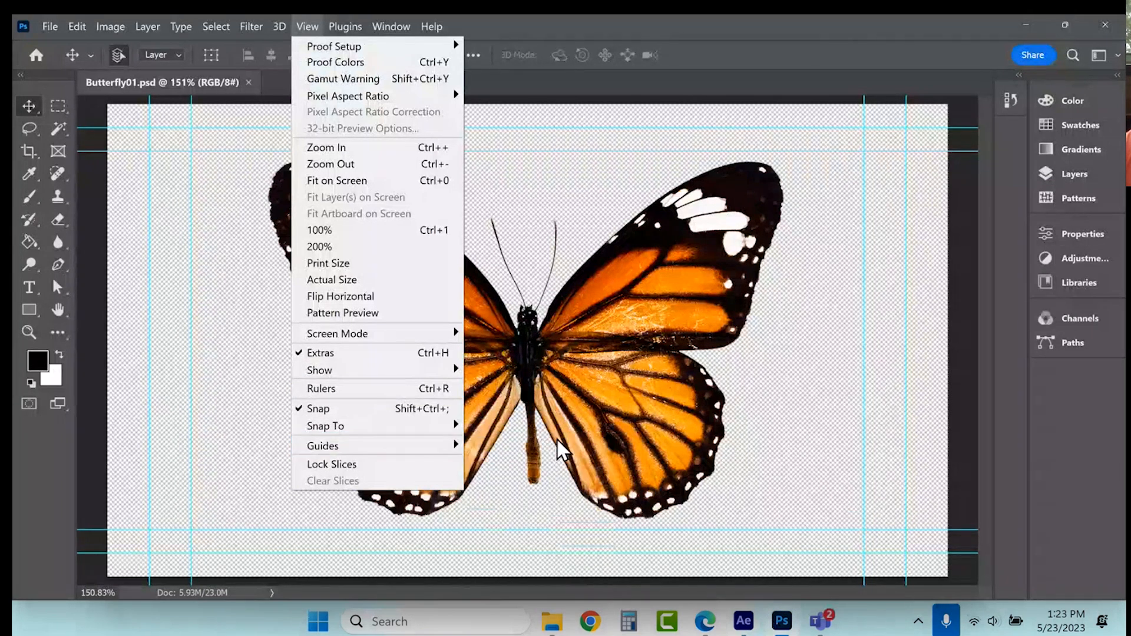
pyautogui.moveTo(458, 446)
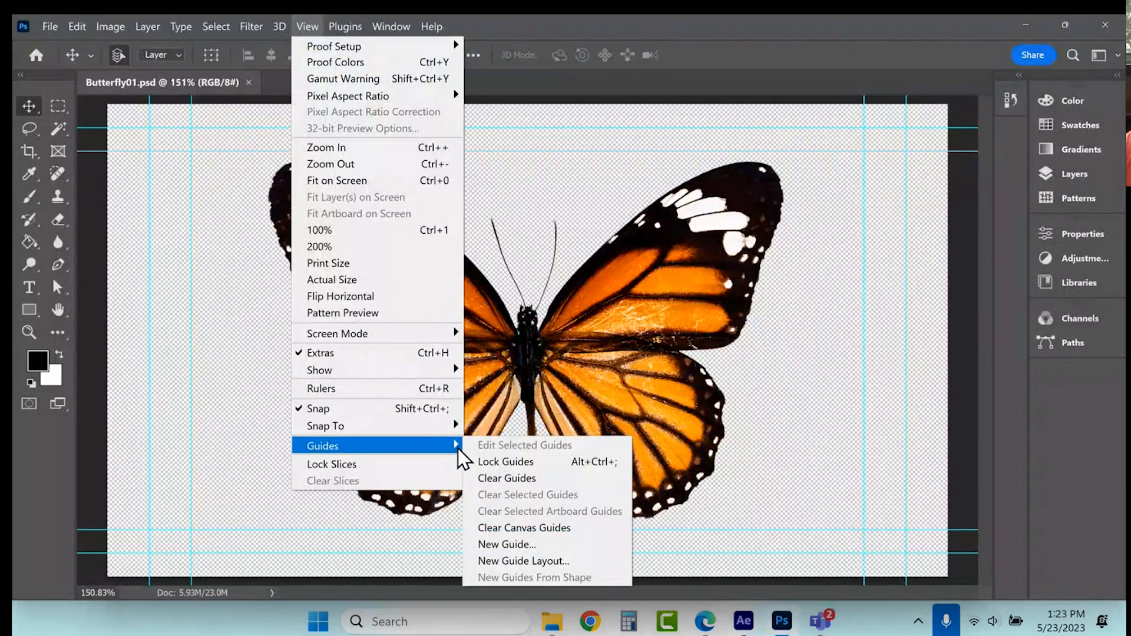
pyautogui.click(500, 478)
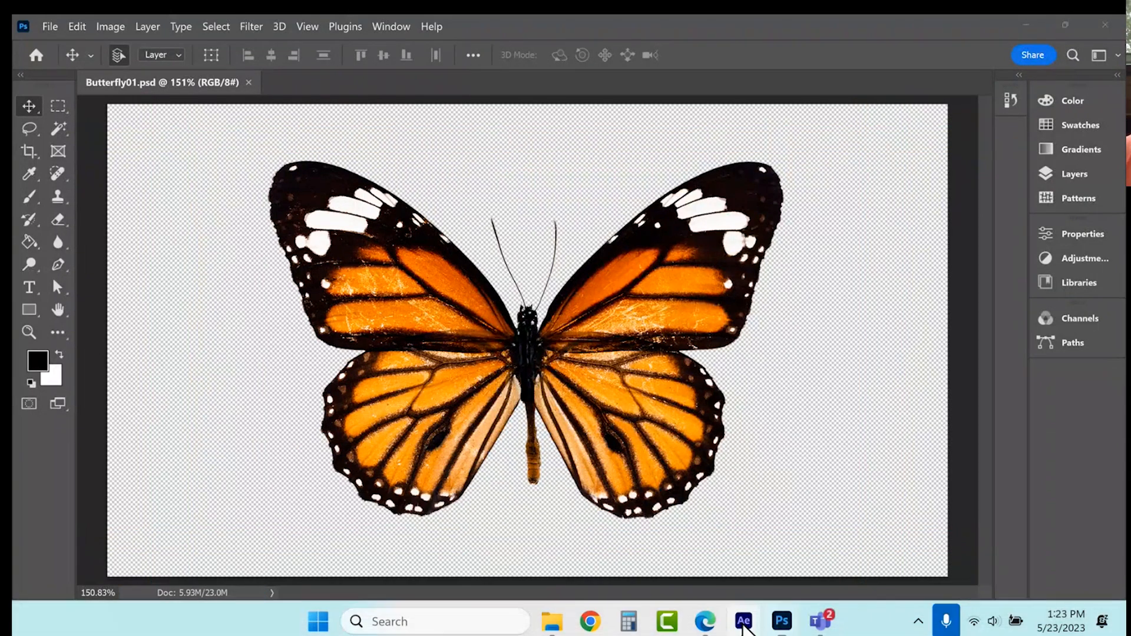
# Return to After Effects and reload the Body and Right Wing footage in the Butterfly01 Layers folder
pyautogui.click(744, 620)
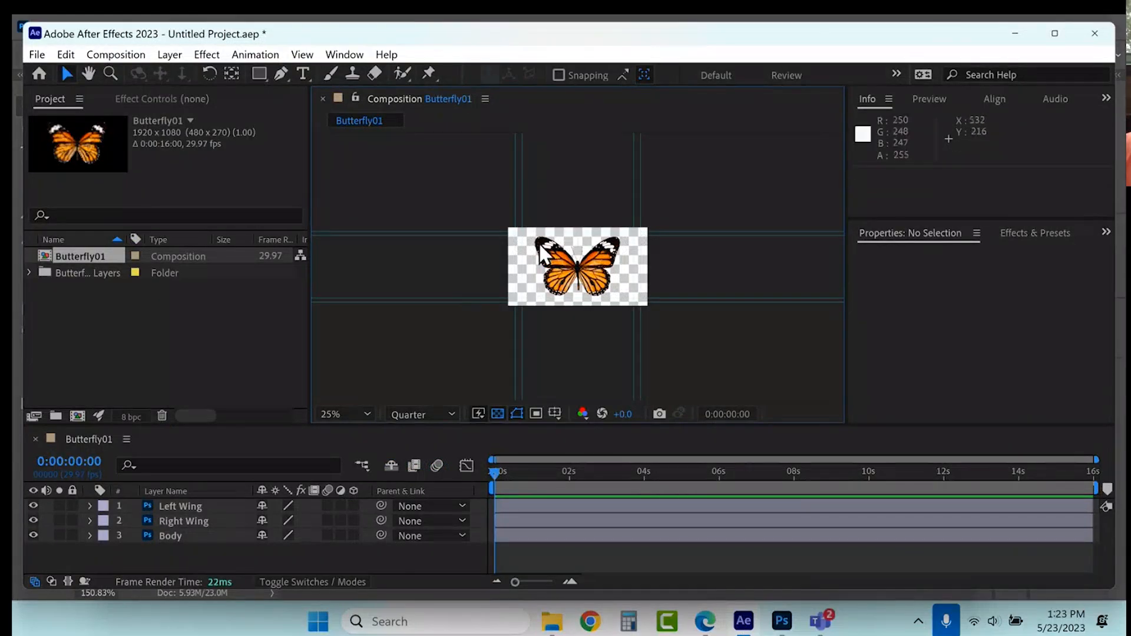
pyautogui.press('.')
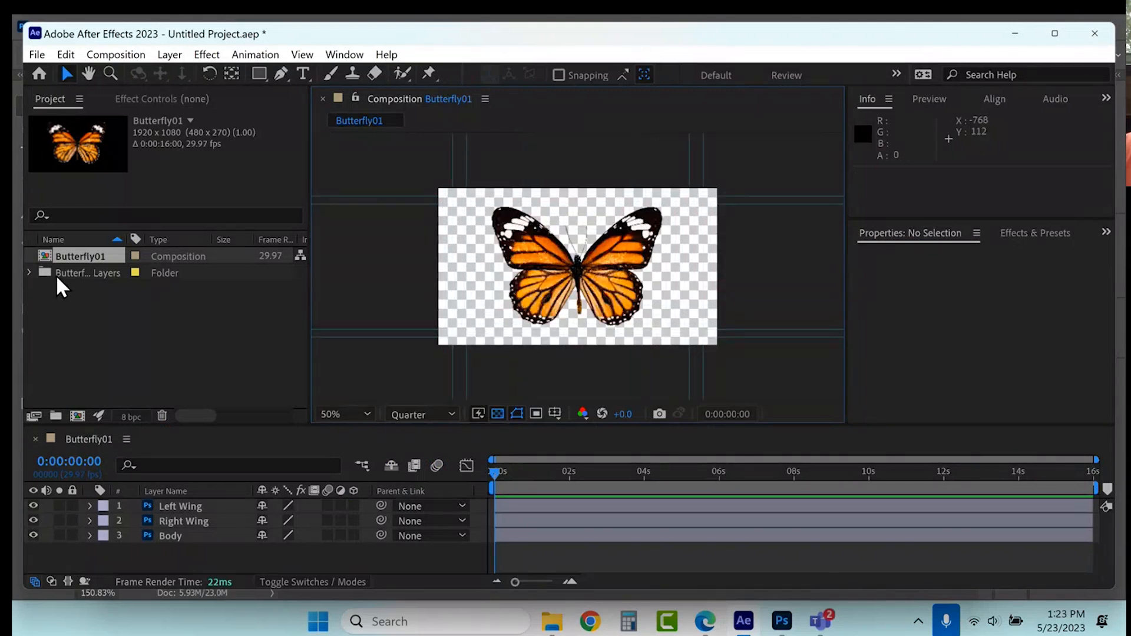
pyautogui.click(29, 273)
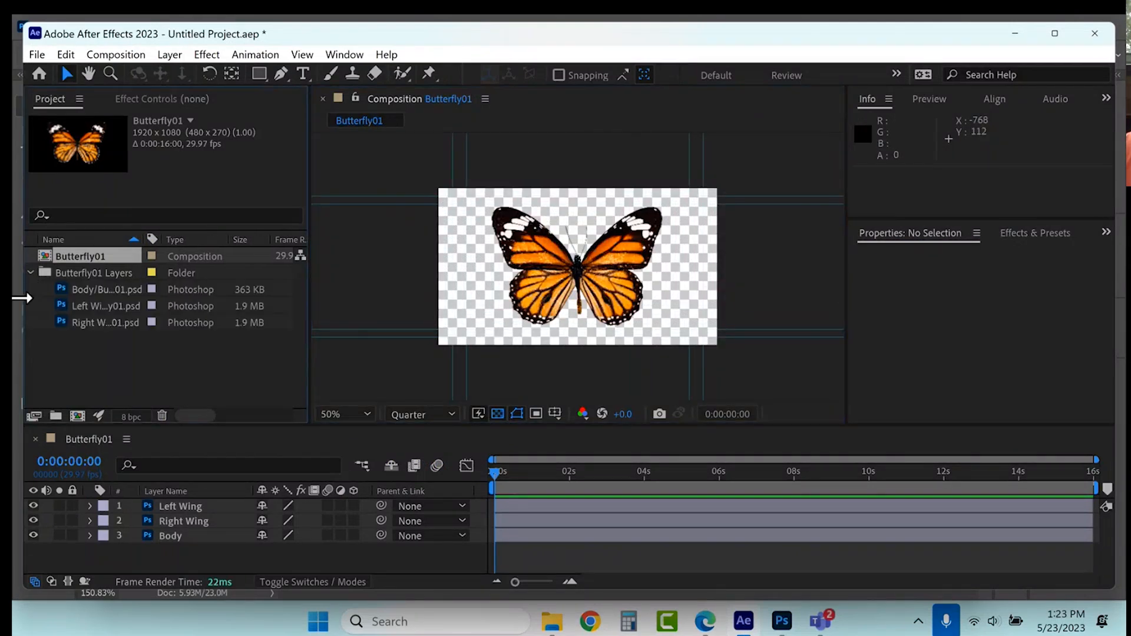
pyautogui.click(85, 289)
pyautogui.rightClick(83, 287)
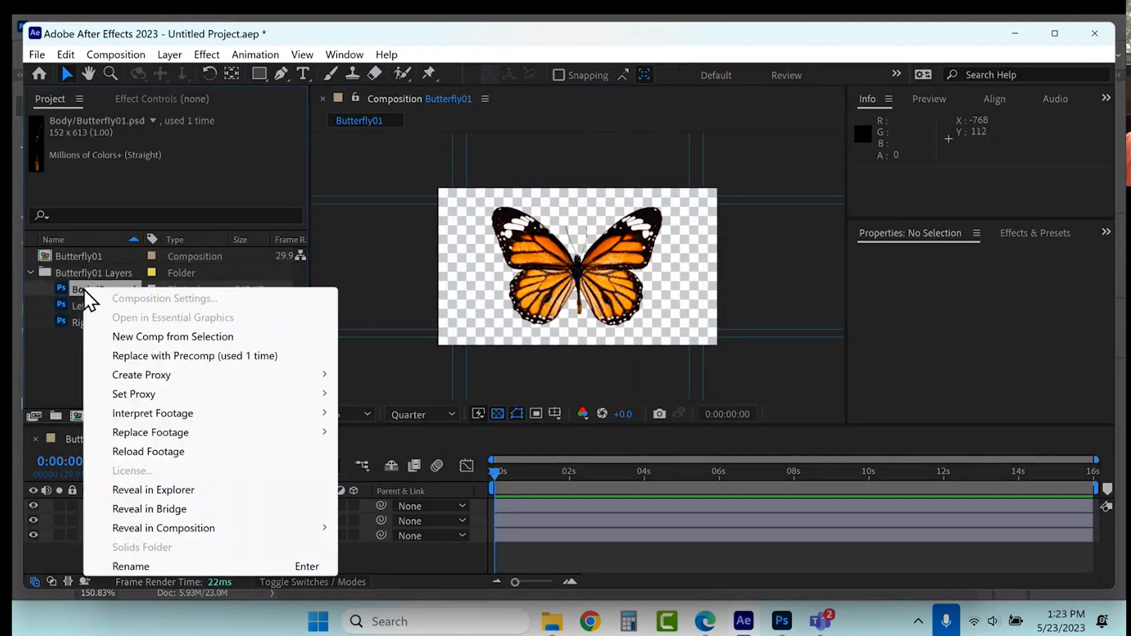
pyautogui.click(120, 453)
pyautogui.click(121, 323)
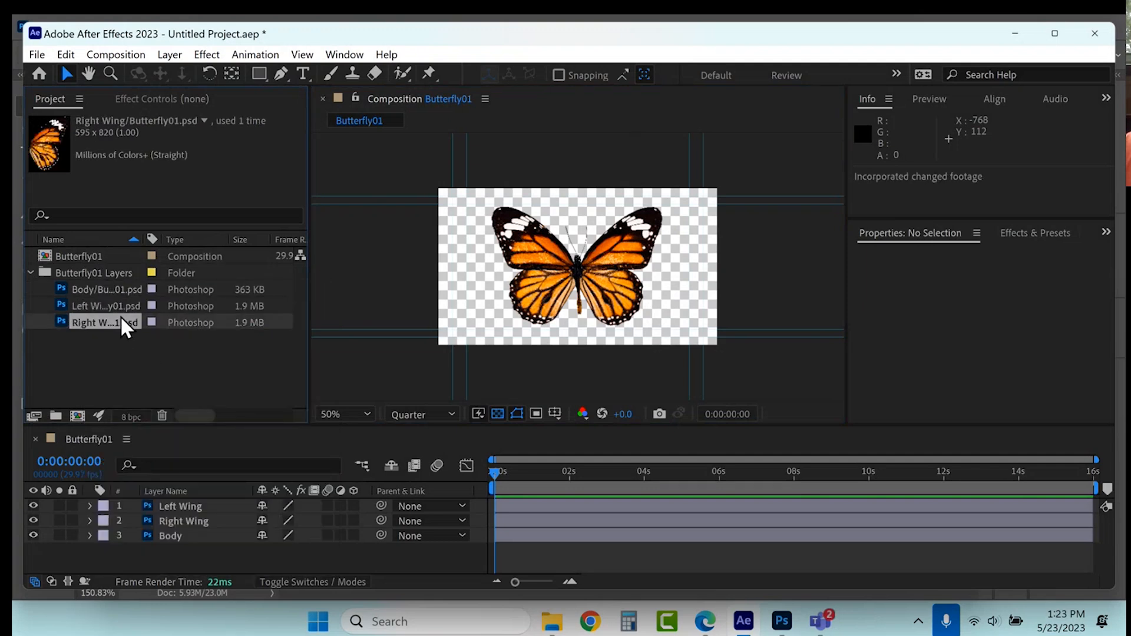
pyautogui.rightClick(104, 328)
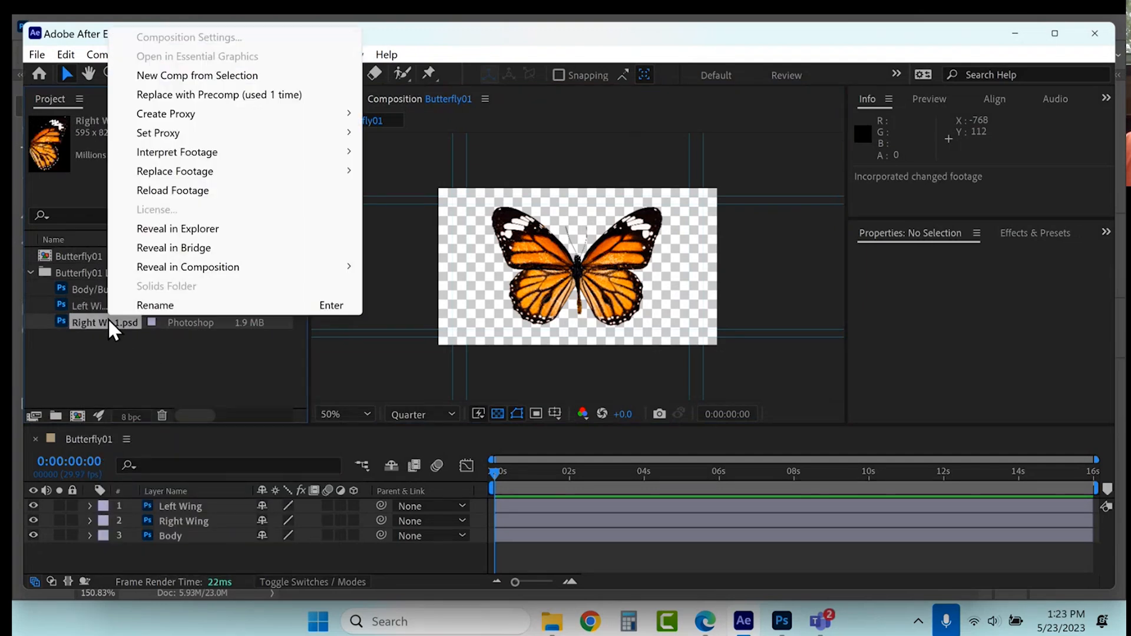
pyautogui.click(184, 191)
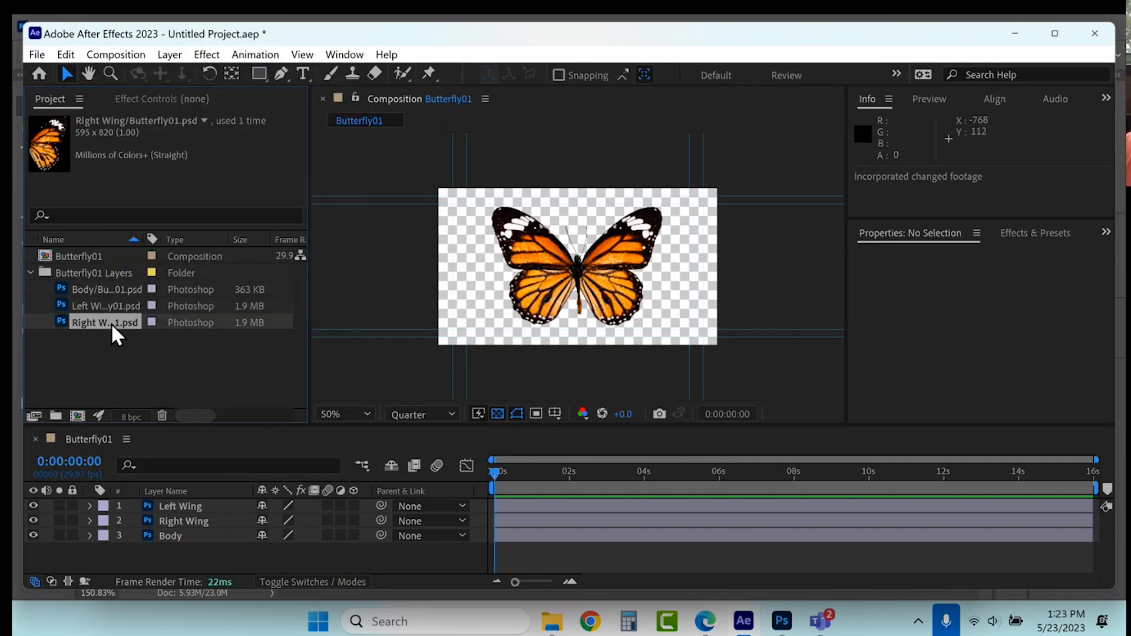
# Hide the guides in the Butterfly01 composition view
pyautogui.click(106, 307)
pyautogui.click(302, 54)
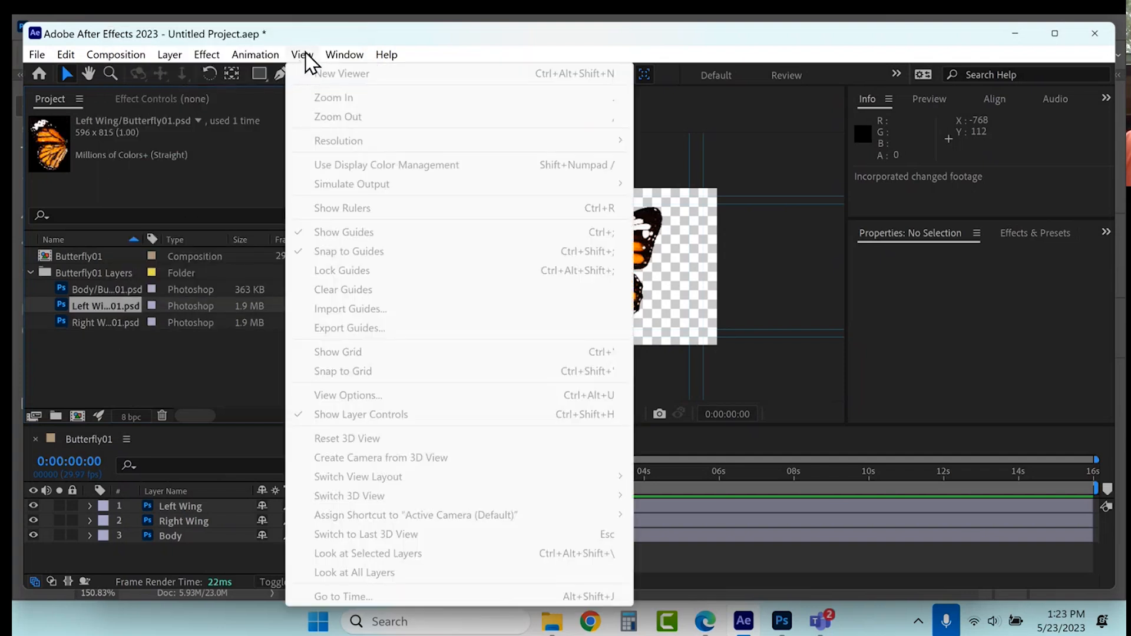
pyautogui.click(344, 54)
pyautogui.click(669, 146)
pyautogui.click(302, 54)
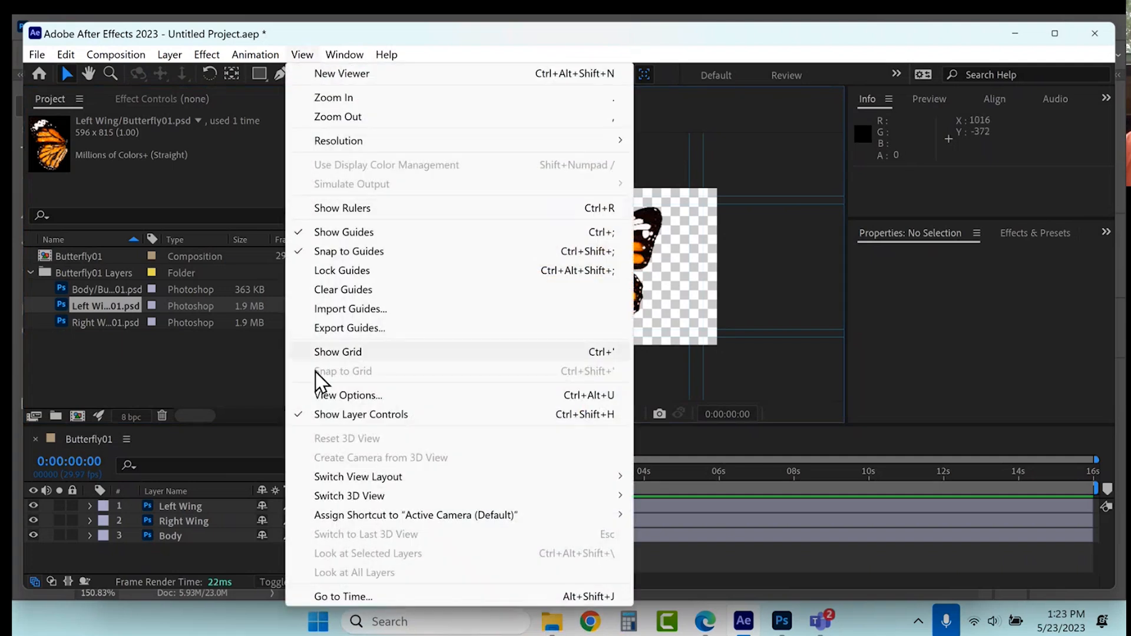
pyautogui.click(371, 233)
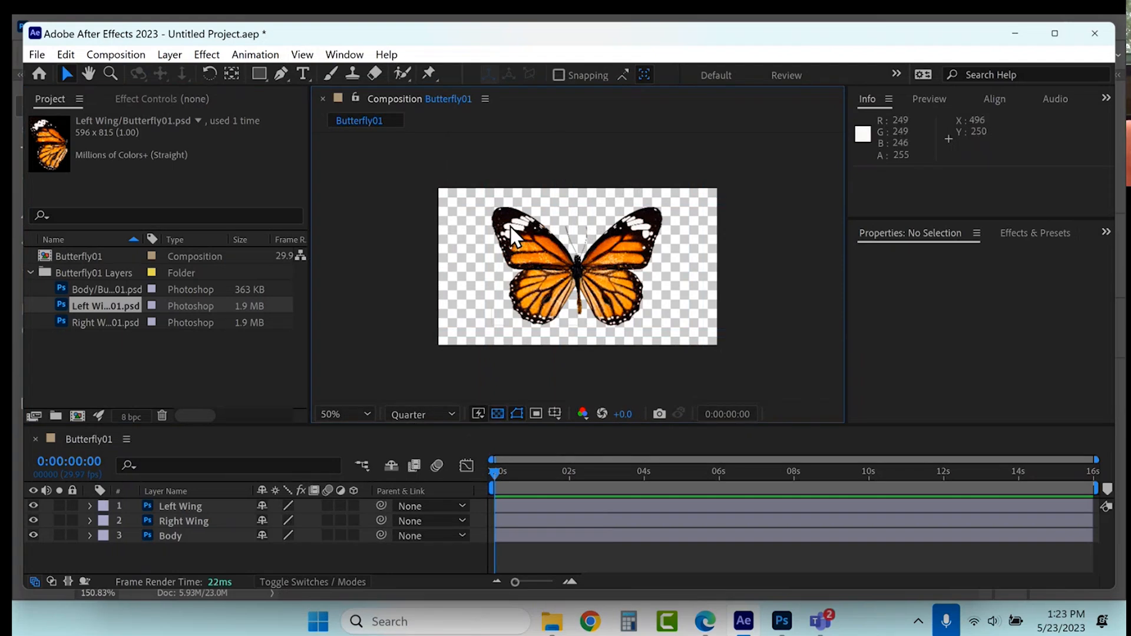
# Turn the Title/Action Safe overlay on and off again in the composition view
pyautogui.click(554, 413)
pyautogui.click(583, 433)
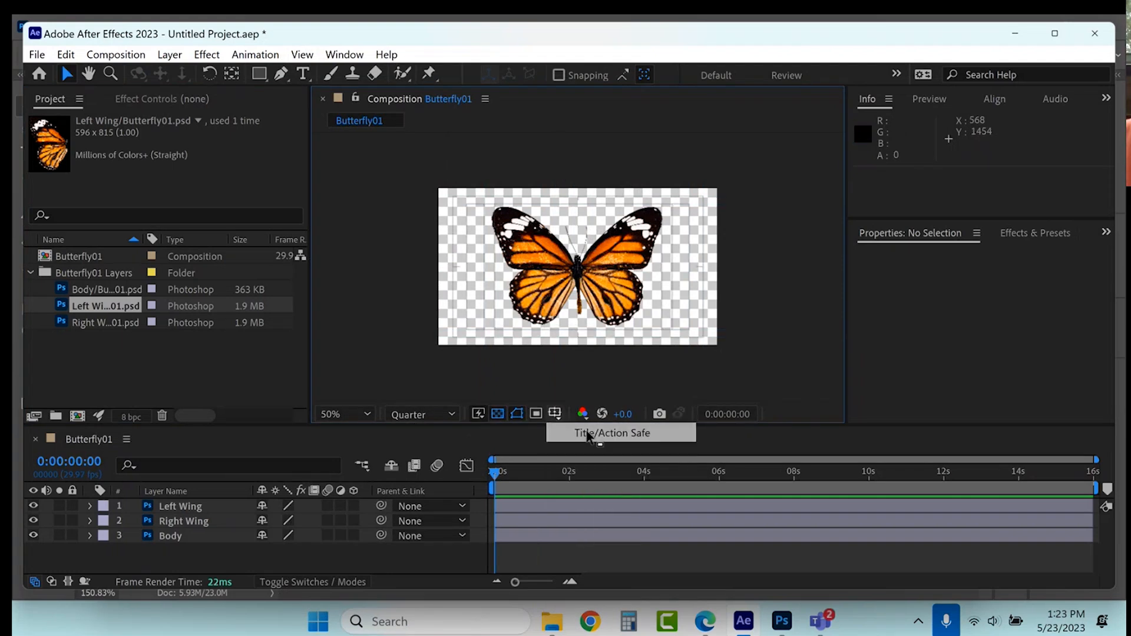
pyautogui.click(554, 414)
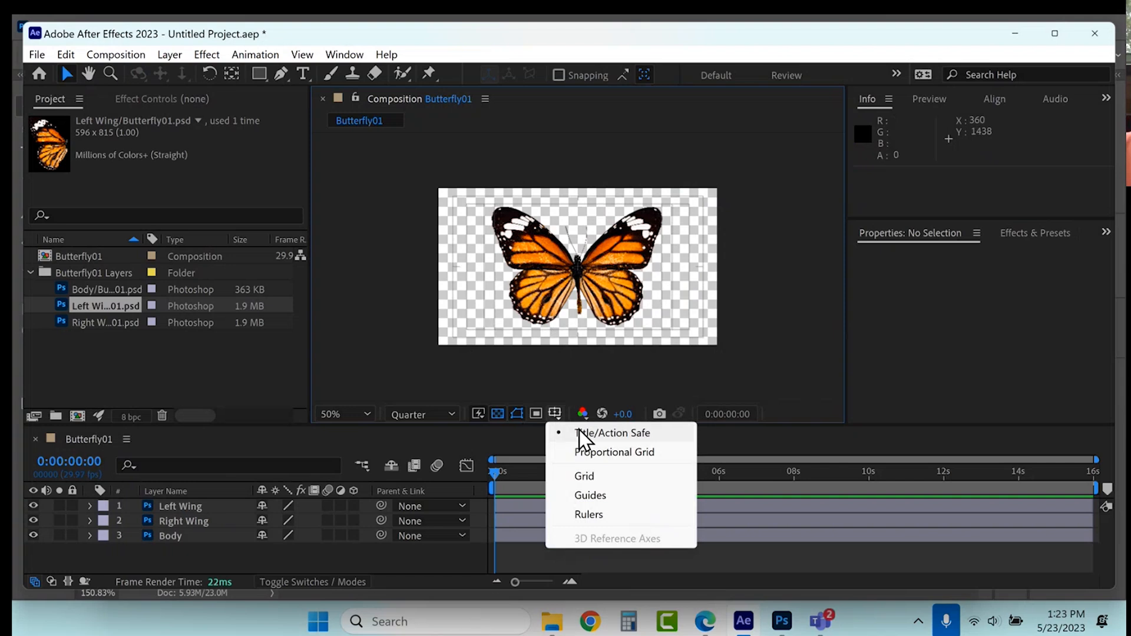
pyautogui.click(579, 432)
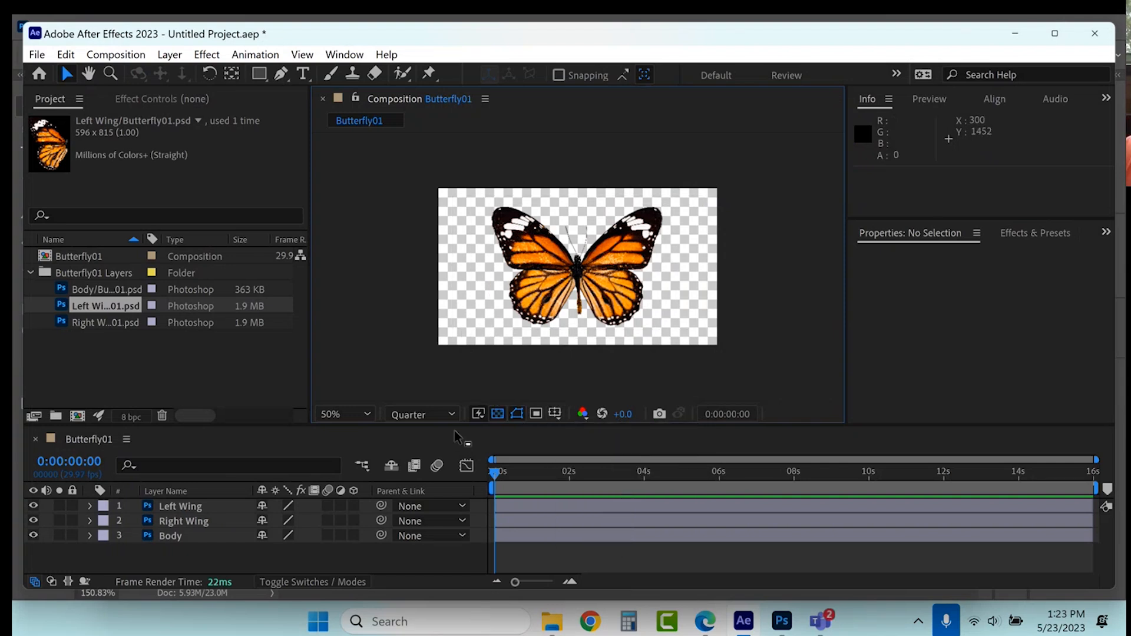
# Move the time indicator to the end of the timeline and review the Composition Settings
pyautogui.moveTo(1084, 468); pyautogui.dragTo(1113, 471)
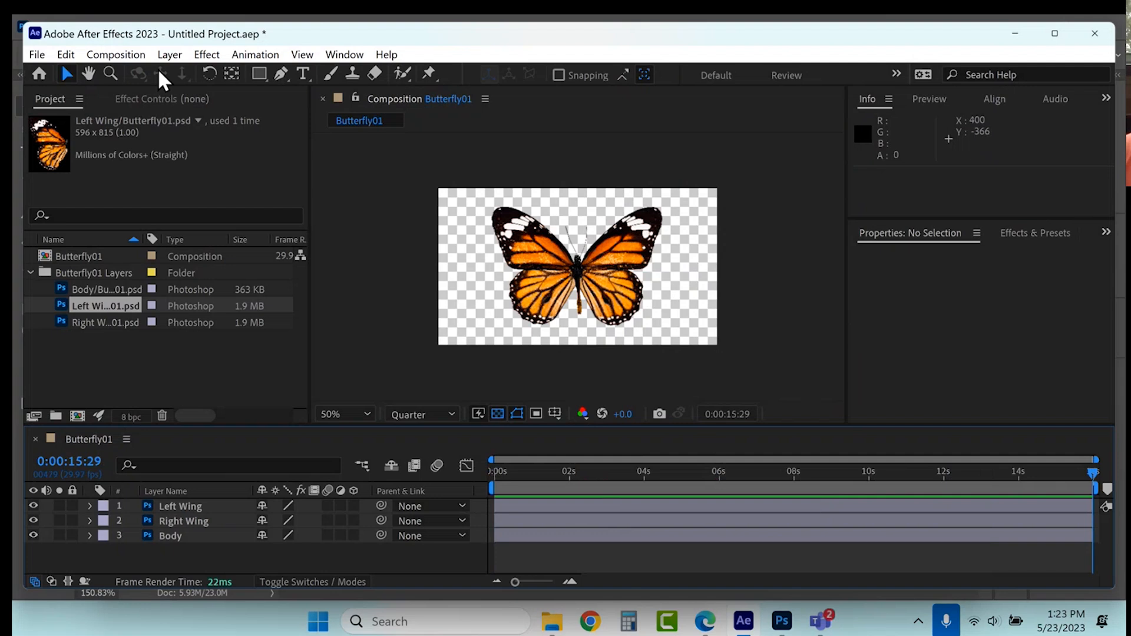
pyautogui.click(140, 54)
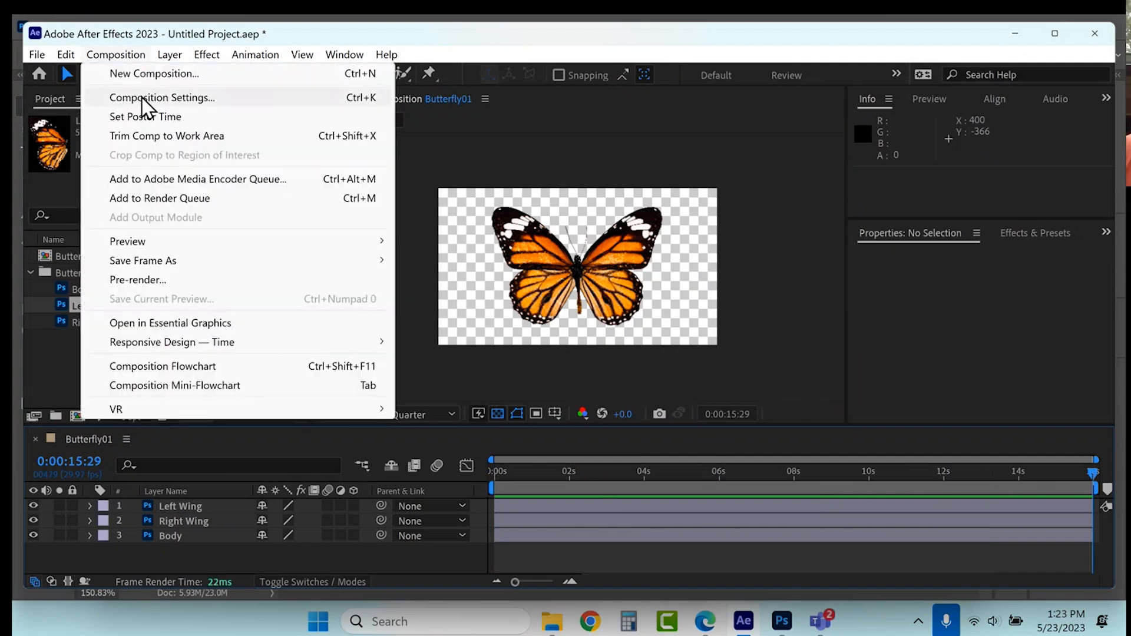
pyautogui.click(781, 357)
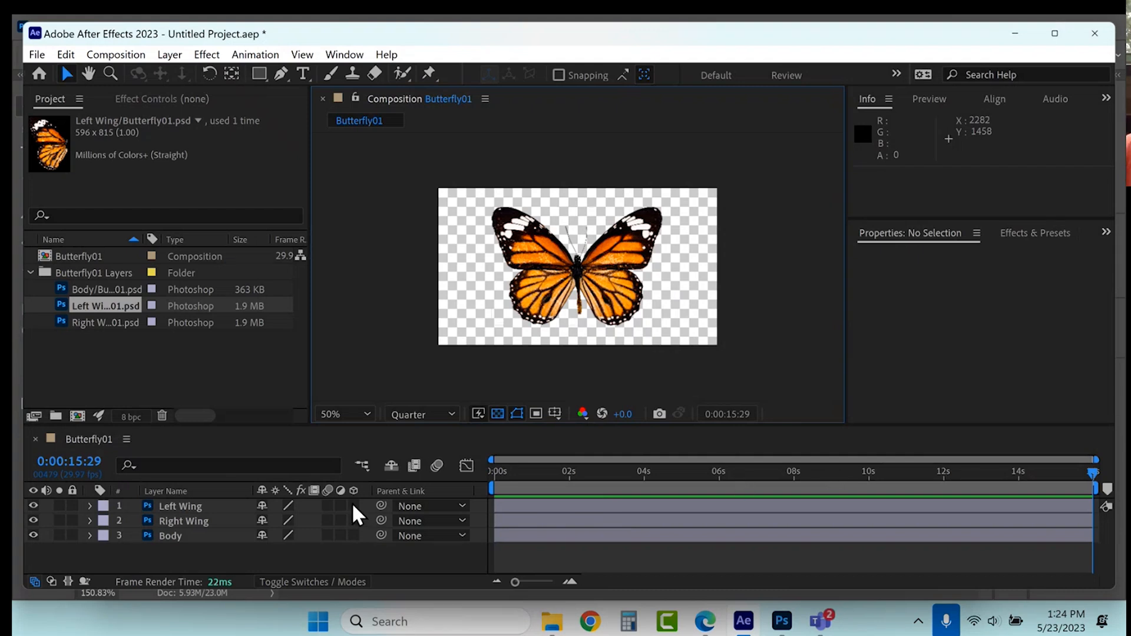
# Make the Left Wing, Right Wing and Body layers 3D
pyautogui.moveTo(352, 505); pyautogui.dragTo(357, 538)
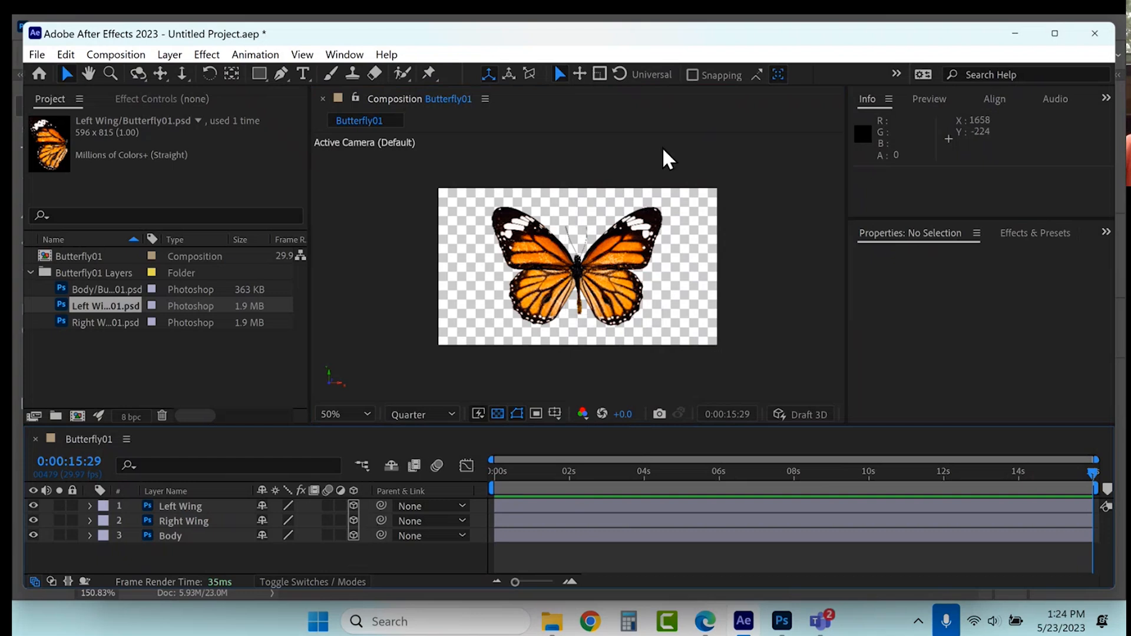
pyautogui.press('.')
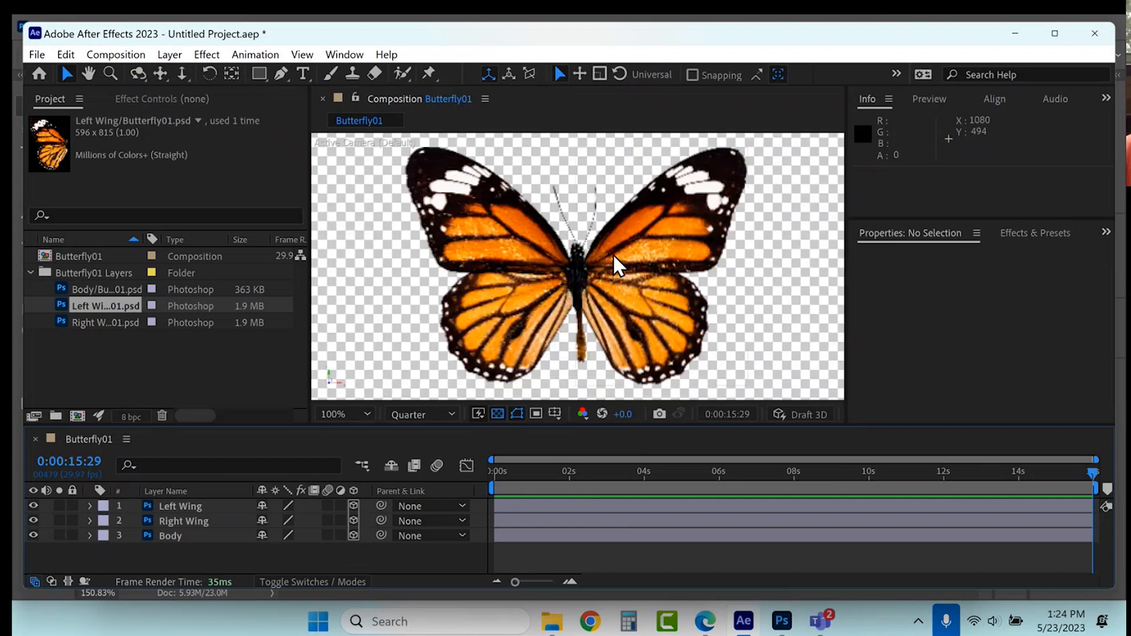
# Set the Left Wing layer's anchor point to about 588, 440.5, at the wing's inner edge
pyautogui.click(178, 505)
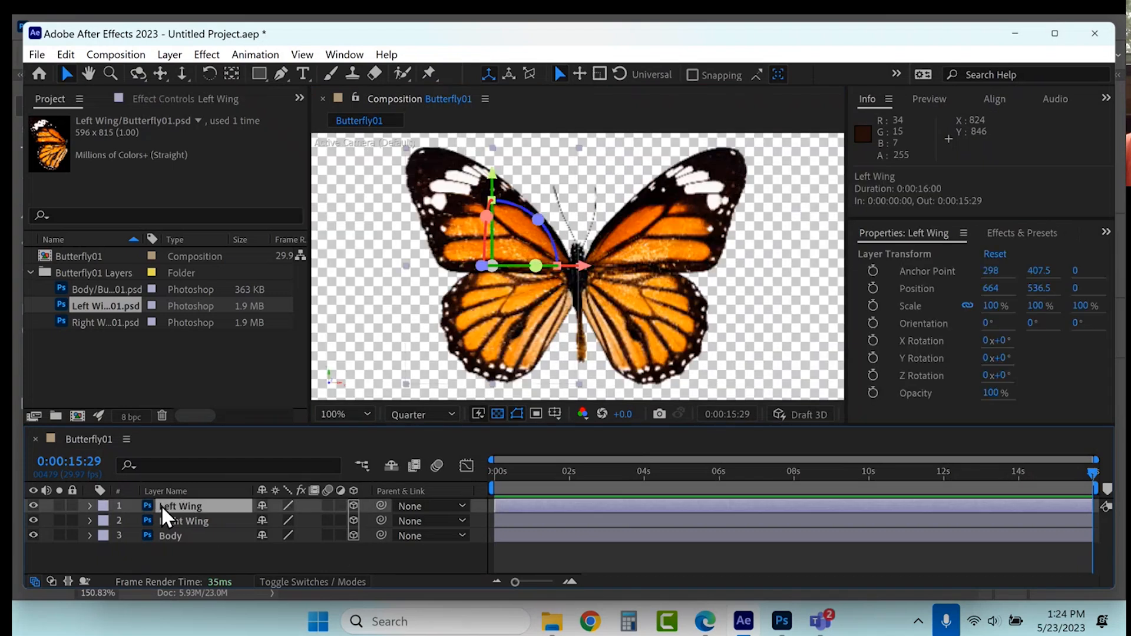
pyautogui.click(90, 506)
pyautogui.click(104, 520)
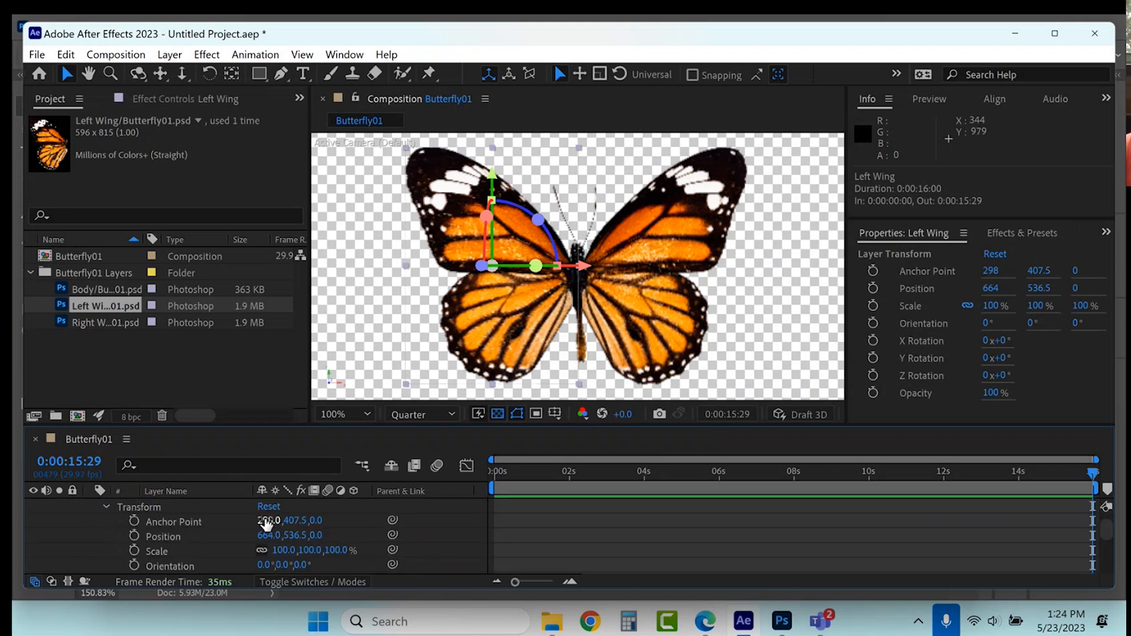
pyautogui.moveTo(266, 520); pyautogui.dragTo(386, 525)
pyautogui.moveTo(297, 528); pyautogui.dragTo(334, 513)
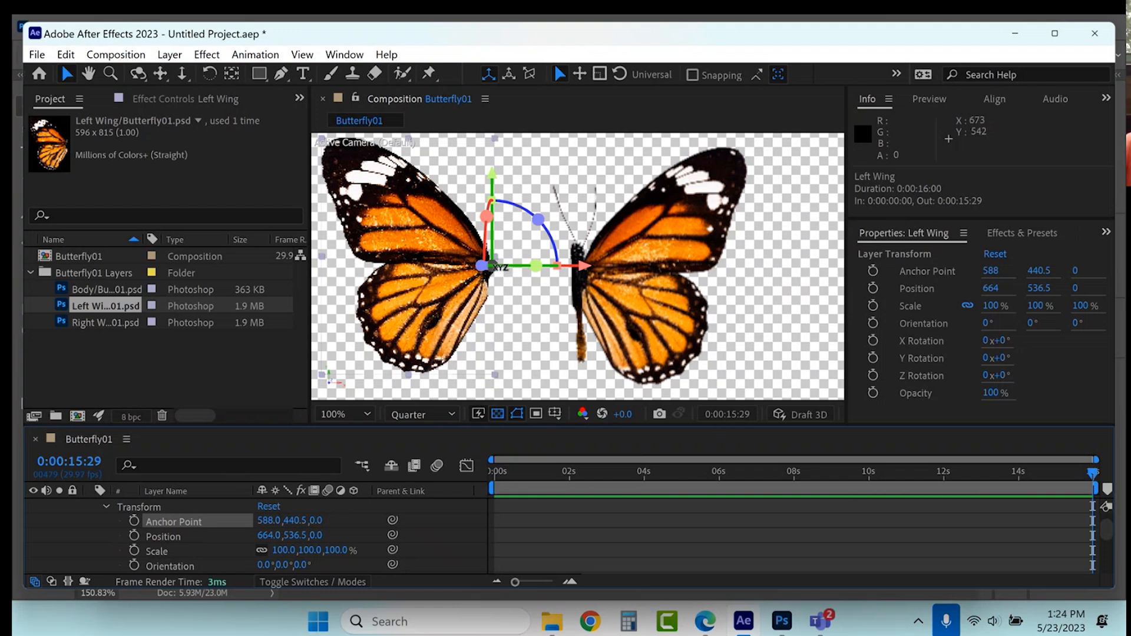
# Move the Left Wing layer back against the body, to a position of about 958, 577.5, and collapse its properties
pyautogui.moveTo(489, 166); pyautogui.dragTo(505, 301)
pyautogui.moveTo(582, 278); pyautogui.dragTo(674, 278)
pyautogui.moveTo(579, 191); pyautogui.dragTo(580, 190)
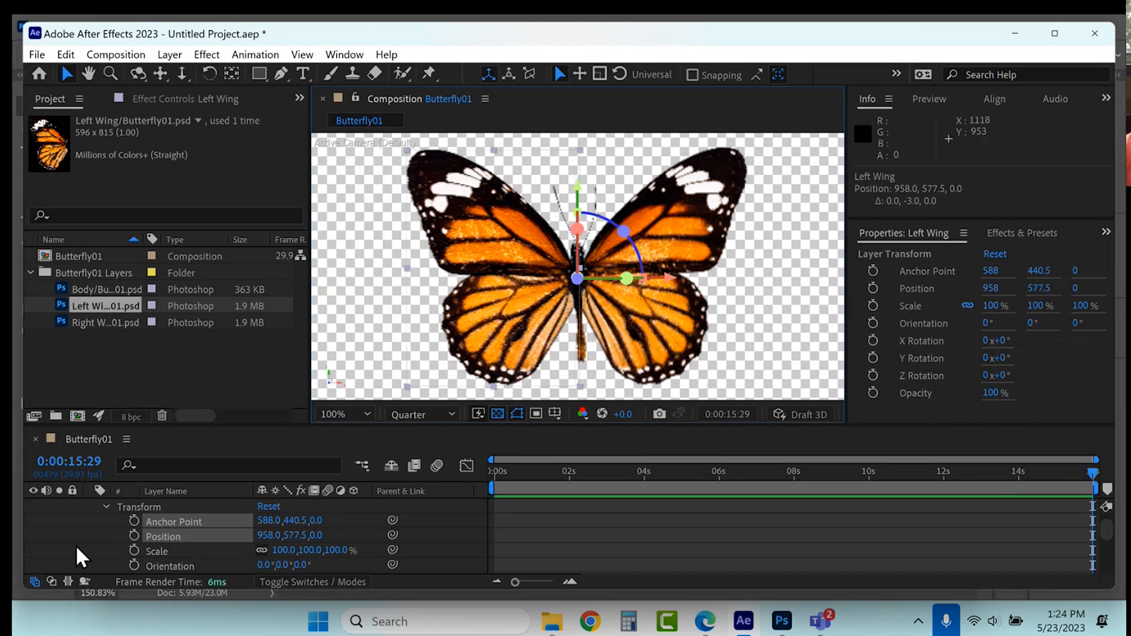
pyautogui.scroll(1, 75, 543)
pyautogui.click(91, 506)
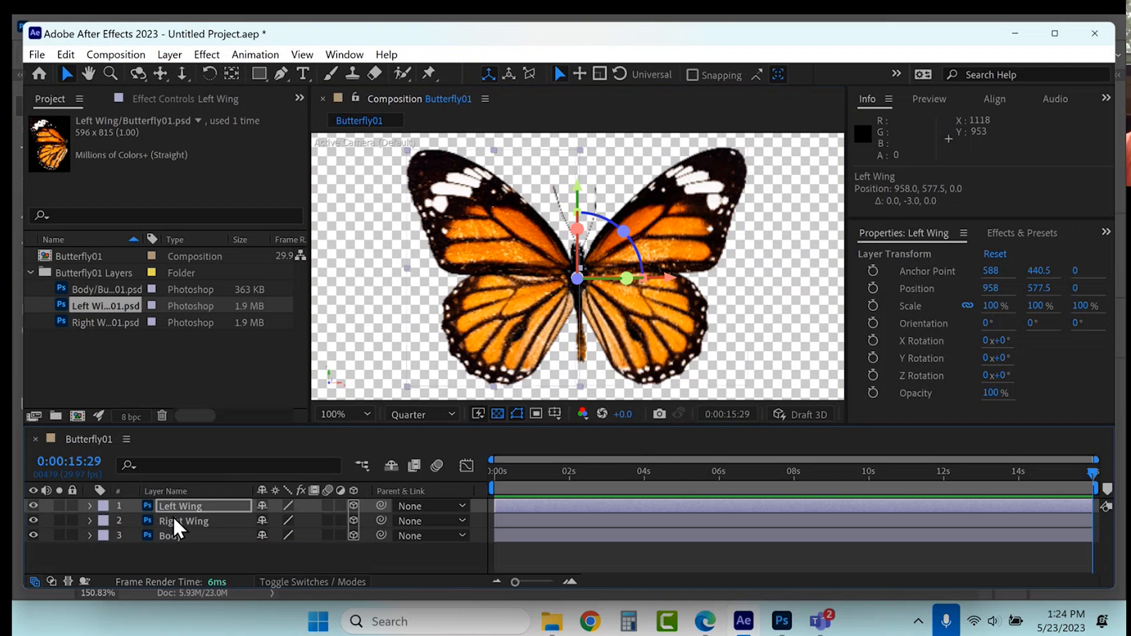
# Set the Right Wing layer's anchor point to about 11.5, 431, at the wing's inner edge
pyautogui.click(172, 519)
pyautogui.click(92, 519)
pyautogui.click(104, 535)
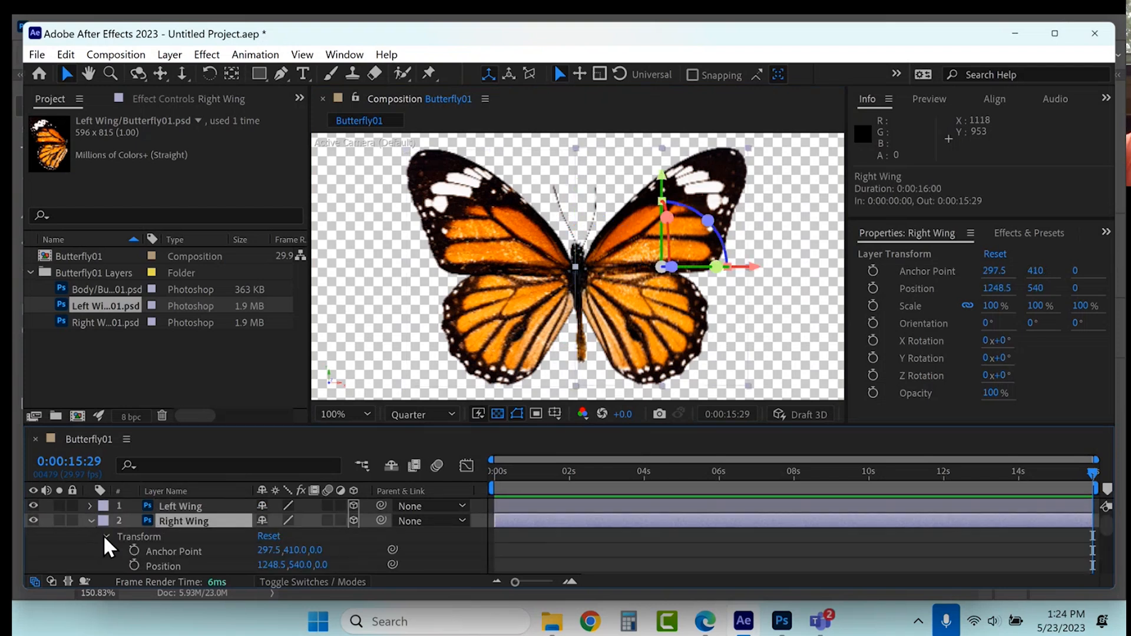
pyautogui.scroll(-1, 177, 535)
pyautogui.moveTo(267, 524); pyautogui.dragTo(65, 564)
pyautogui.moveTo(287, 521); pyautogui.dragTo(301, 526)
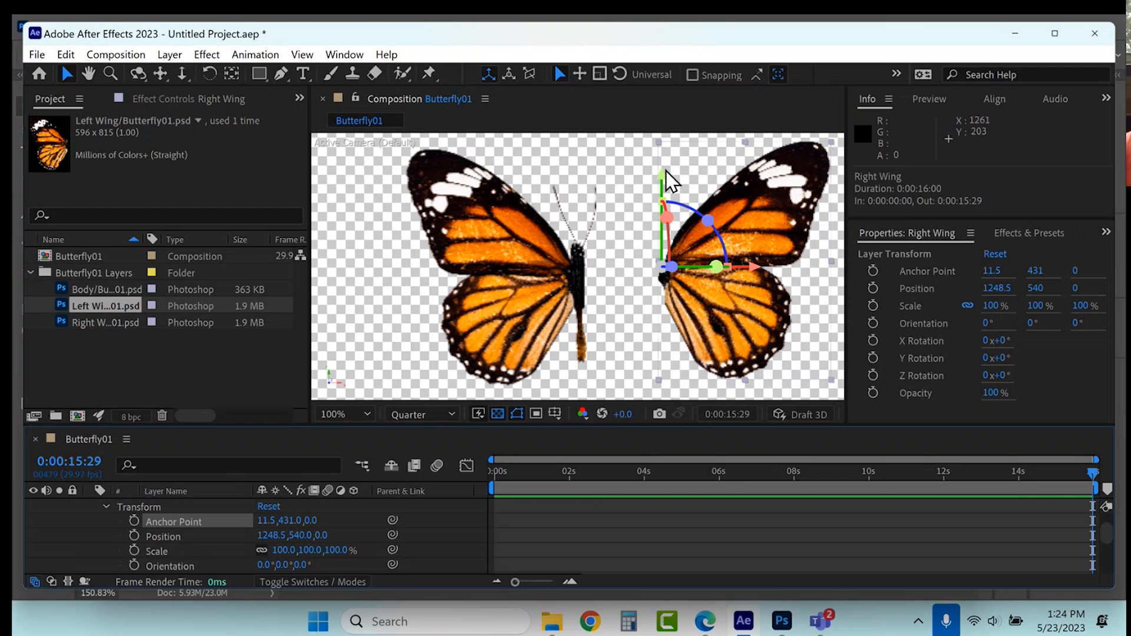
# Move the Right Wing layer back against the body, to a position of about 975.5, 553, and collapse its properties
pyautogui.moveTo(754, 272); pyautogui.dragTo(672, 295)
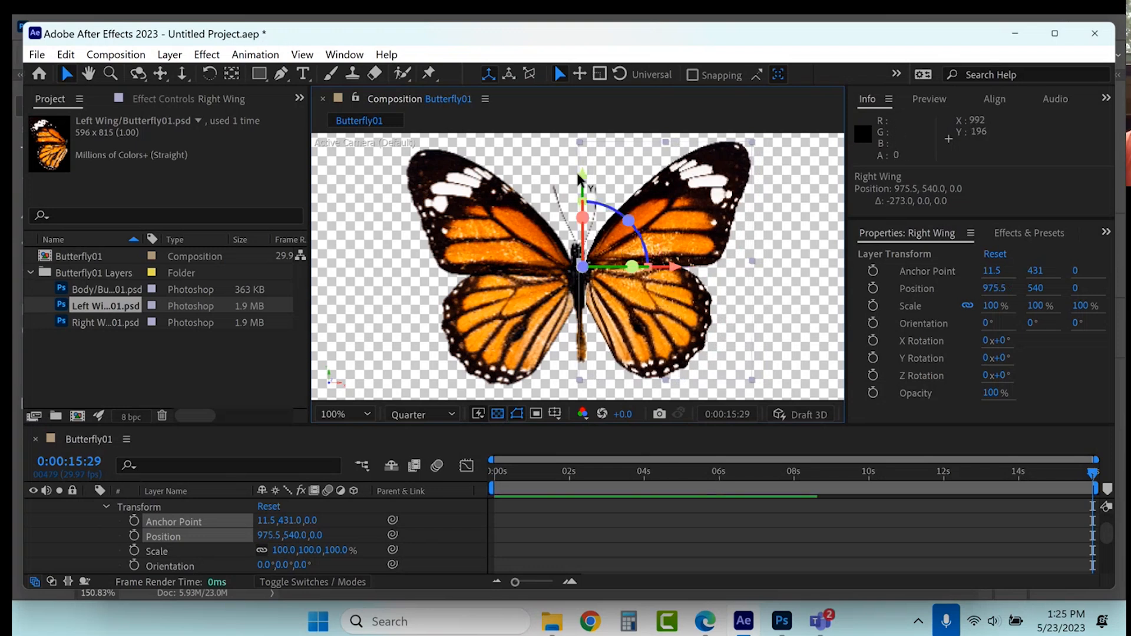
pyautogui.moveTo(584, 188); pyautogui.dragTo(583, 192)
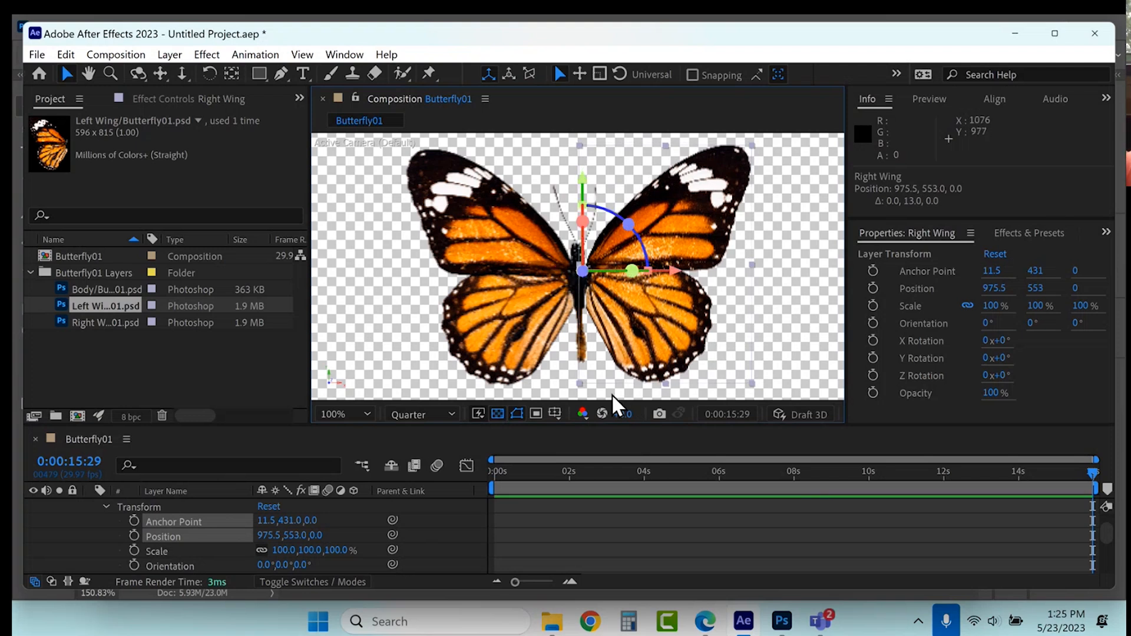
pyautogui.click(105, 507)
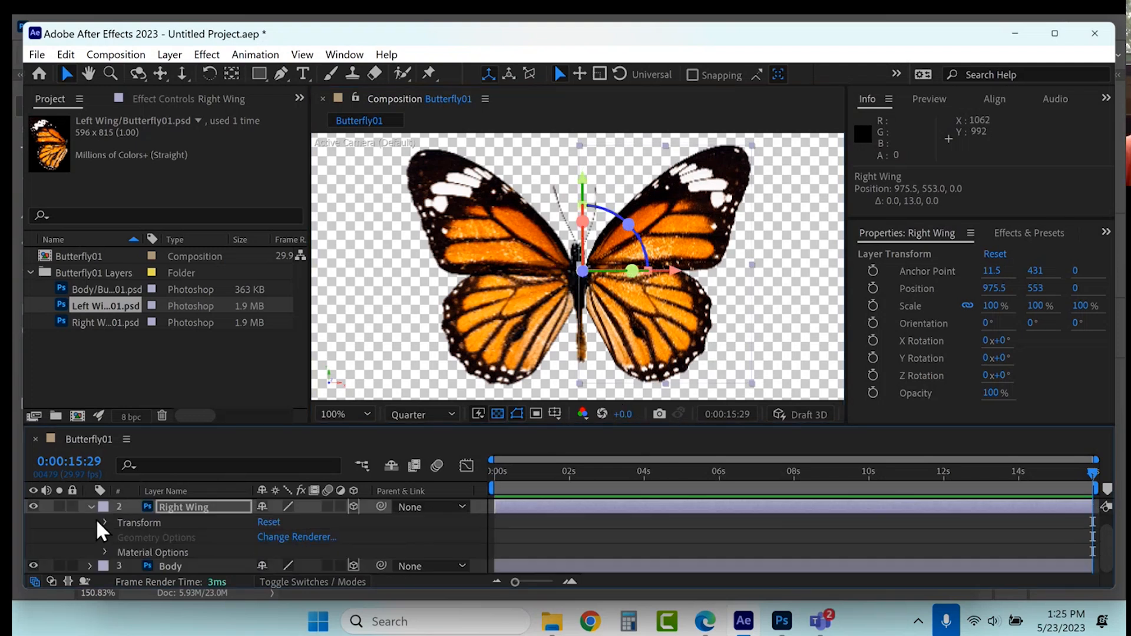
pyautogui.click(90, 506)
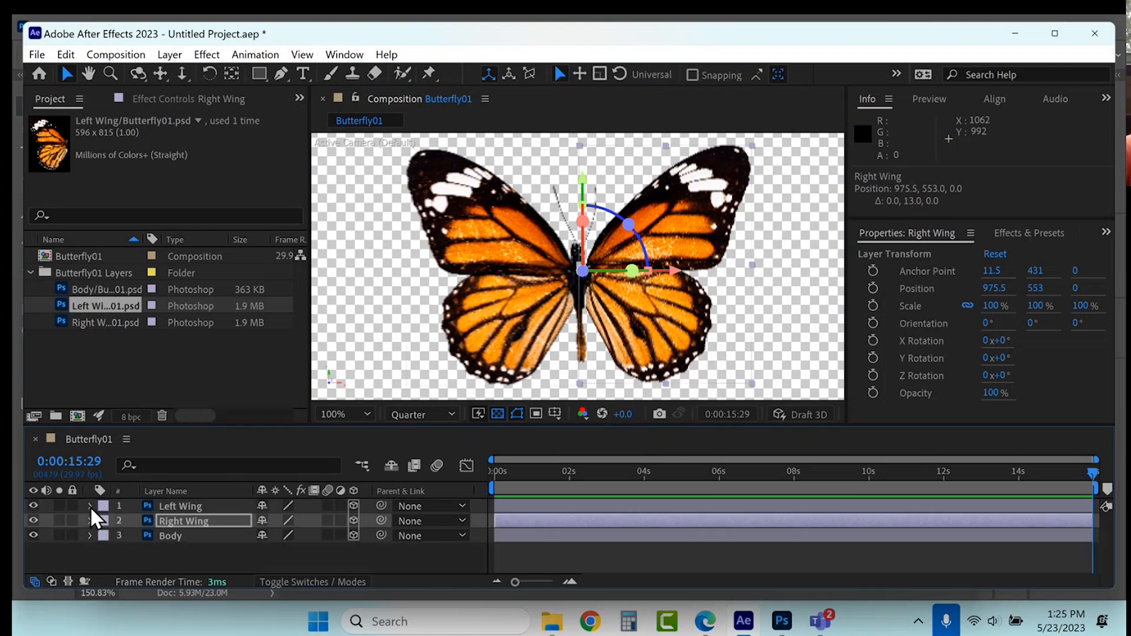
# Set the Body layer's anchor point to about 86, 306.5 and its position to about 967, 565.5, between the wings
pyautogui.click(165, 536)
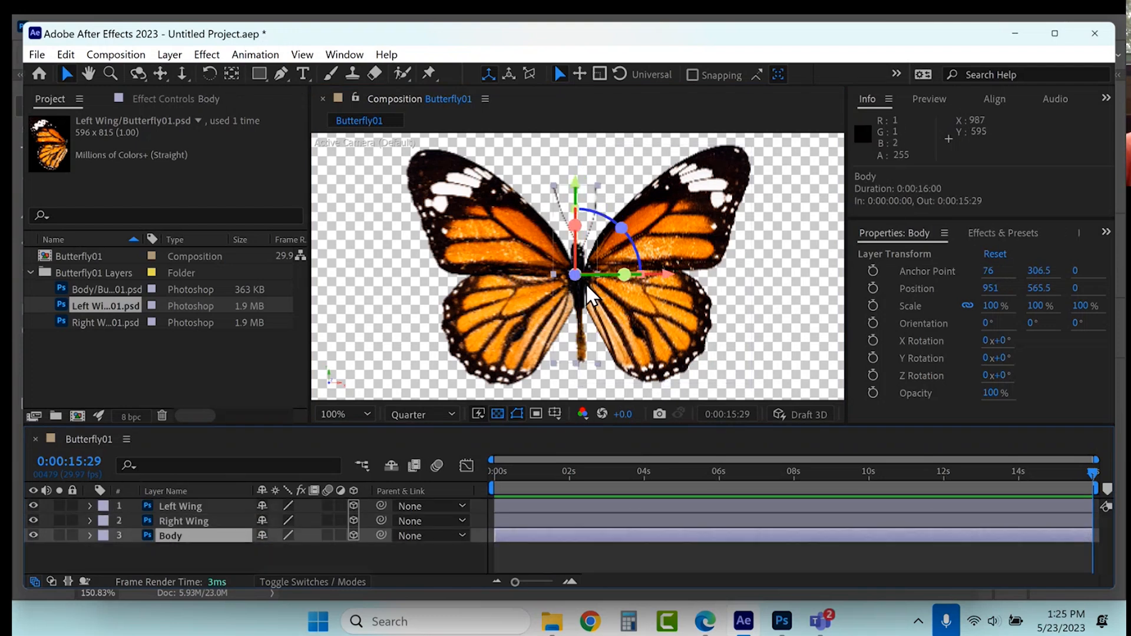
pyautogui.scroll(1, 571, 284)
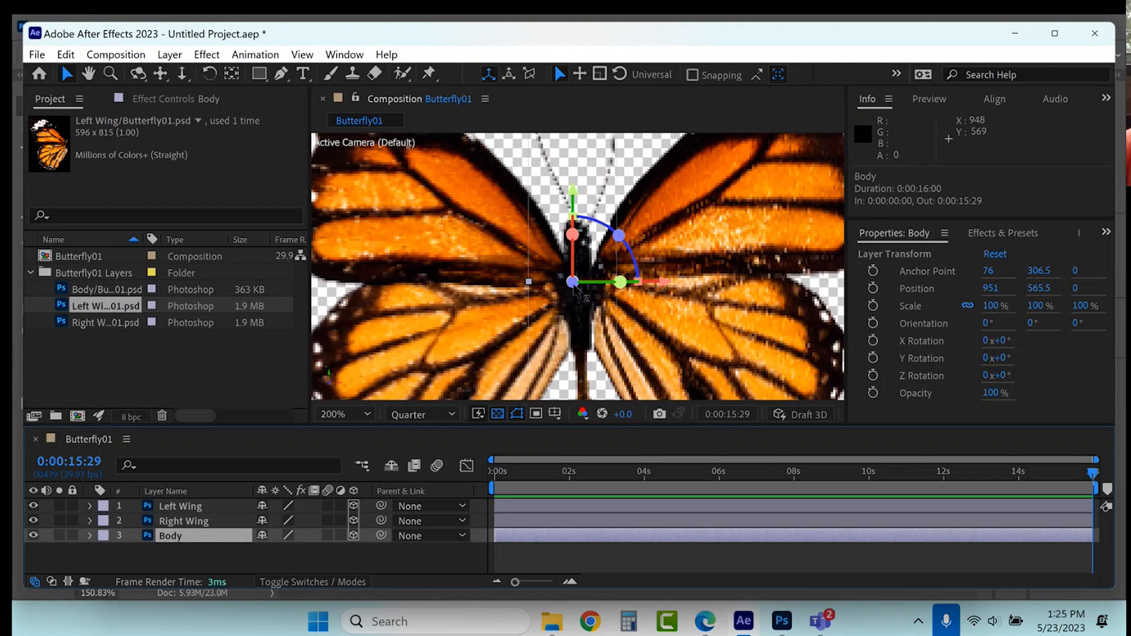
pyautogui.click(89, 536)
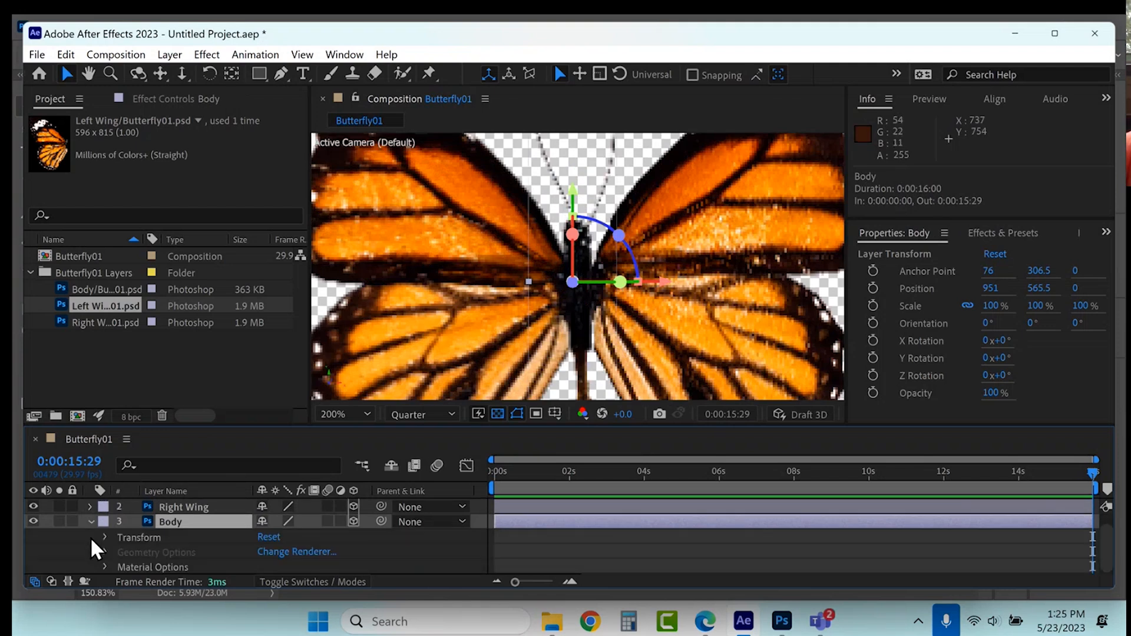
pyautogui.click(105, 537)
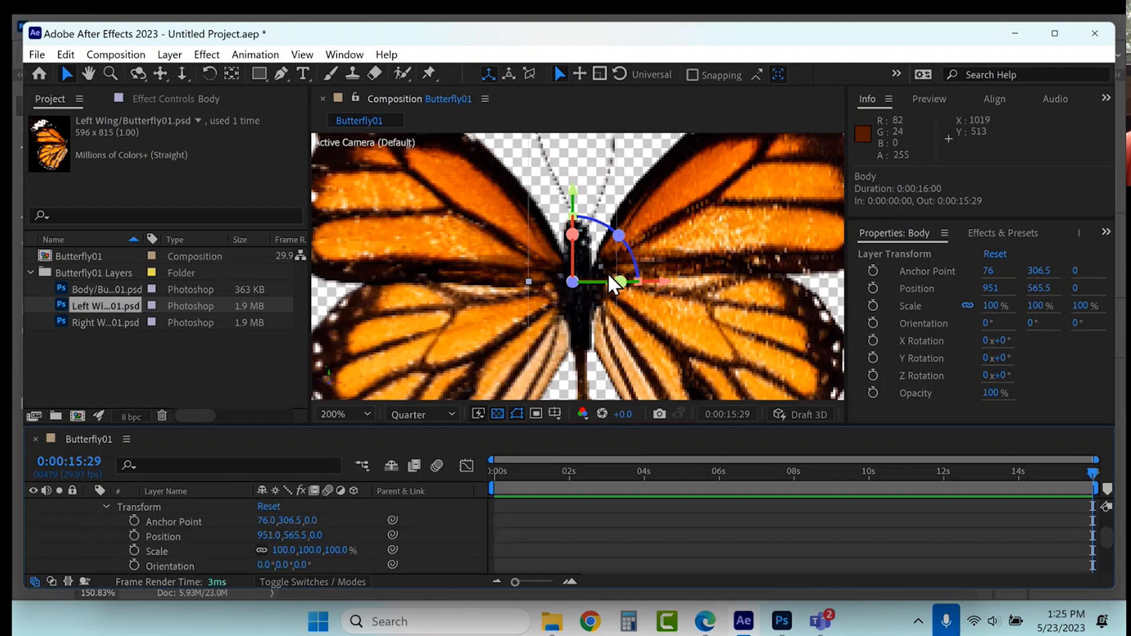
pyautogui.moveTo(273, 523); pyautogui.dragTo(271, 519)
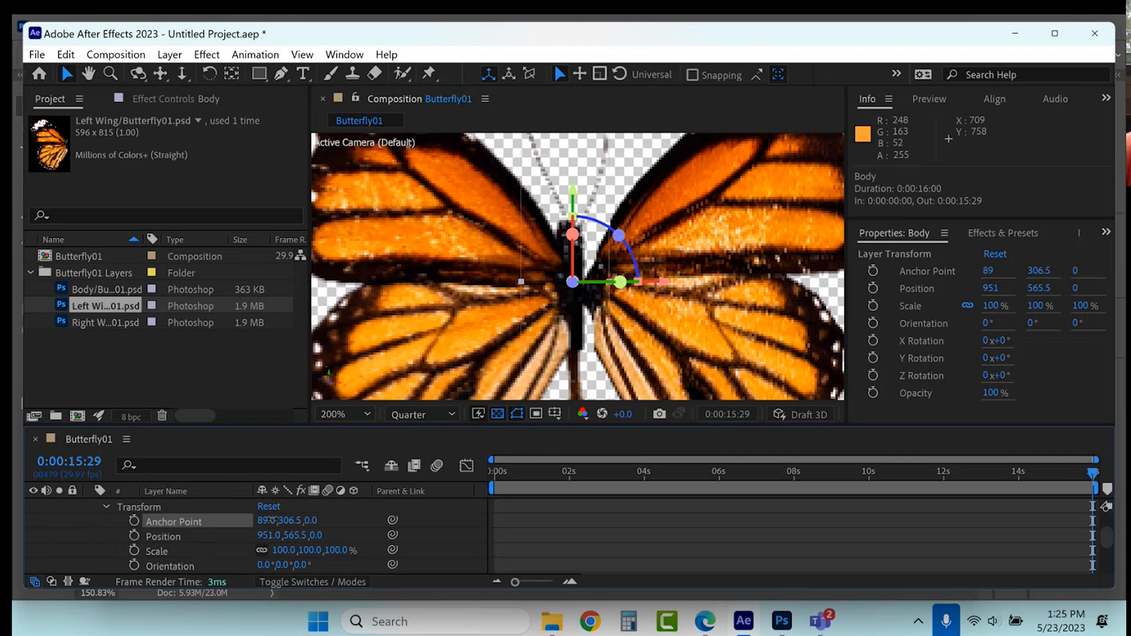
pyautogui.moveTo(272, 520); pyautogui.dragTo(280, 535)
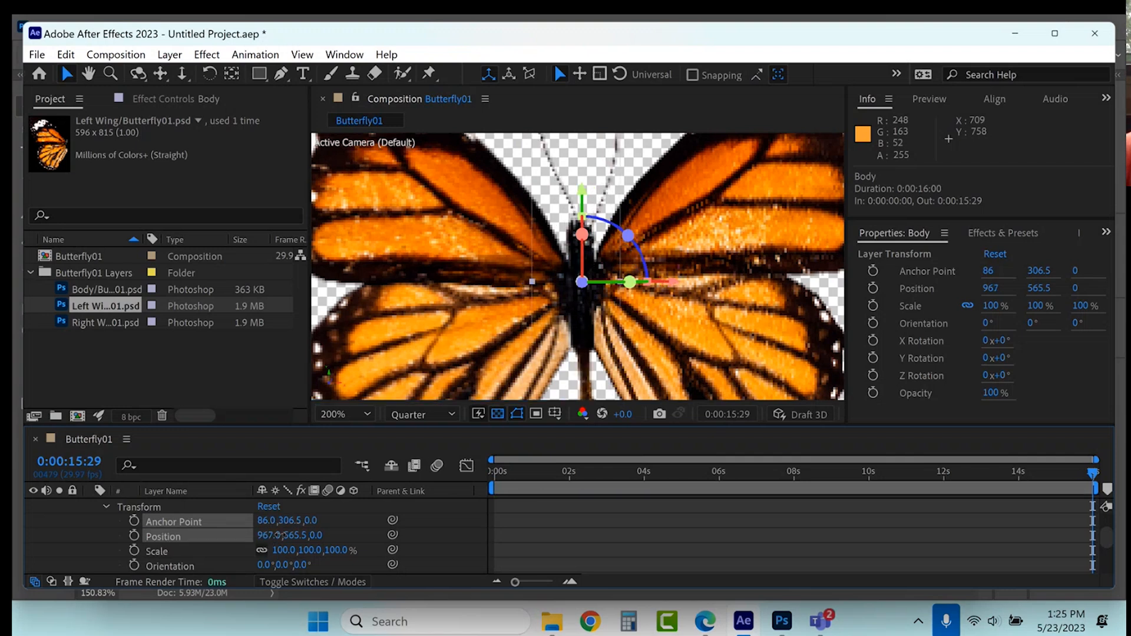
pyautogui.click(282, 535)
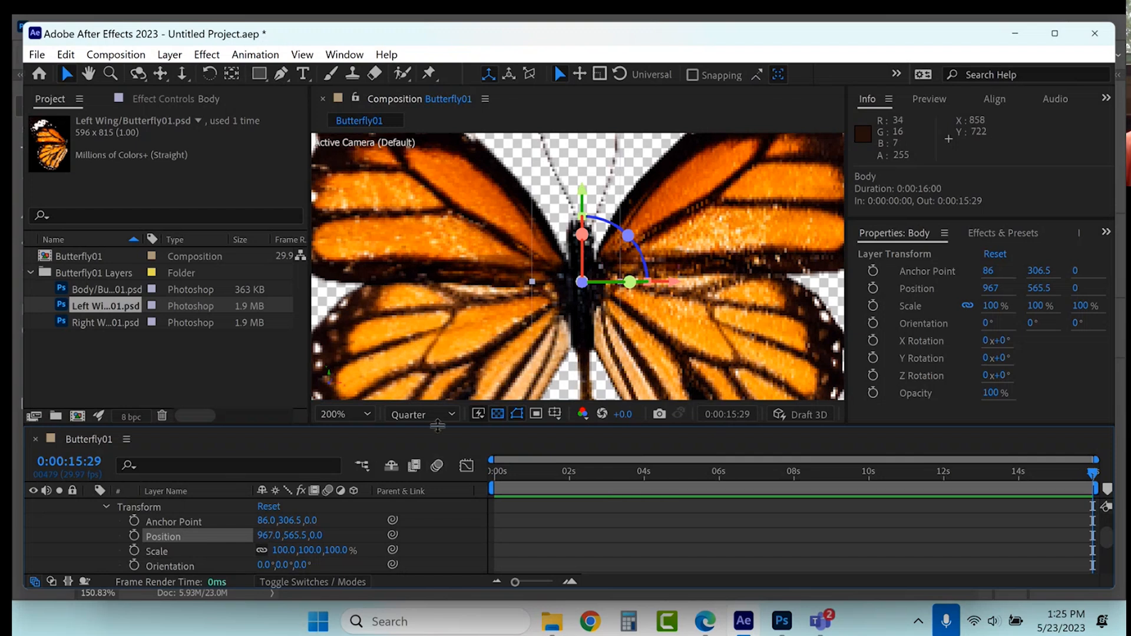
pyautogui.scroll(-1, 522, 325)
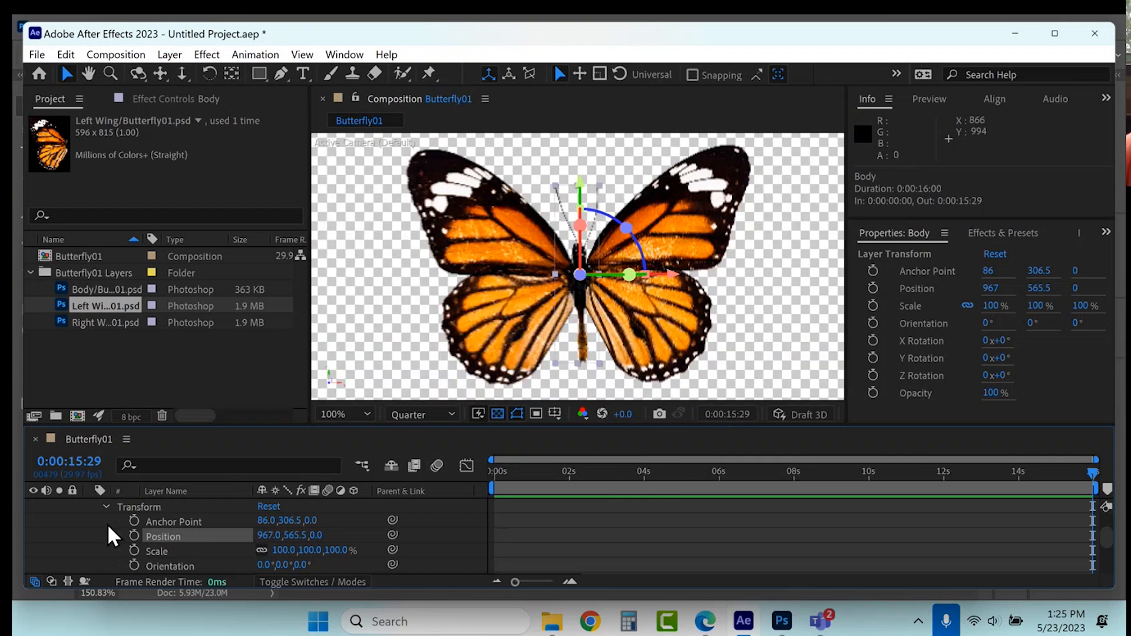
# Narrow the timeline's visible range to about 0:00:03:29, with the Left Wing's transform properties expanded, and place the playhead at 0:00:01:00
pyautogui.scroll(1, 103, 527)
pyautogui.click(180, 506)
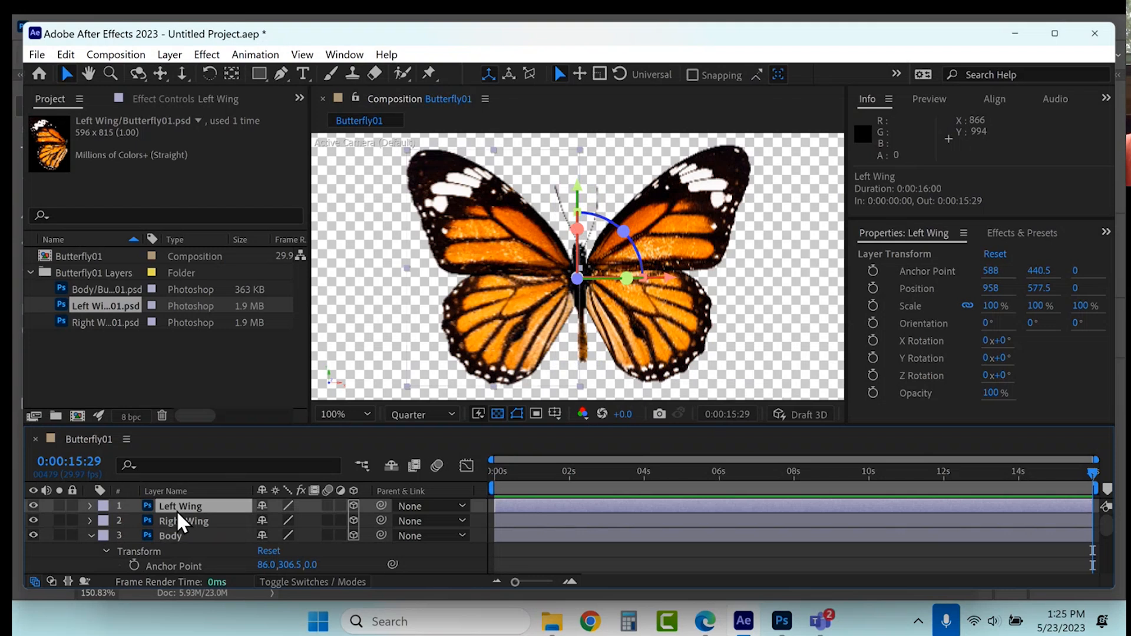
pyautogui.click(90, 506)
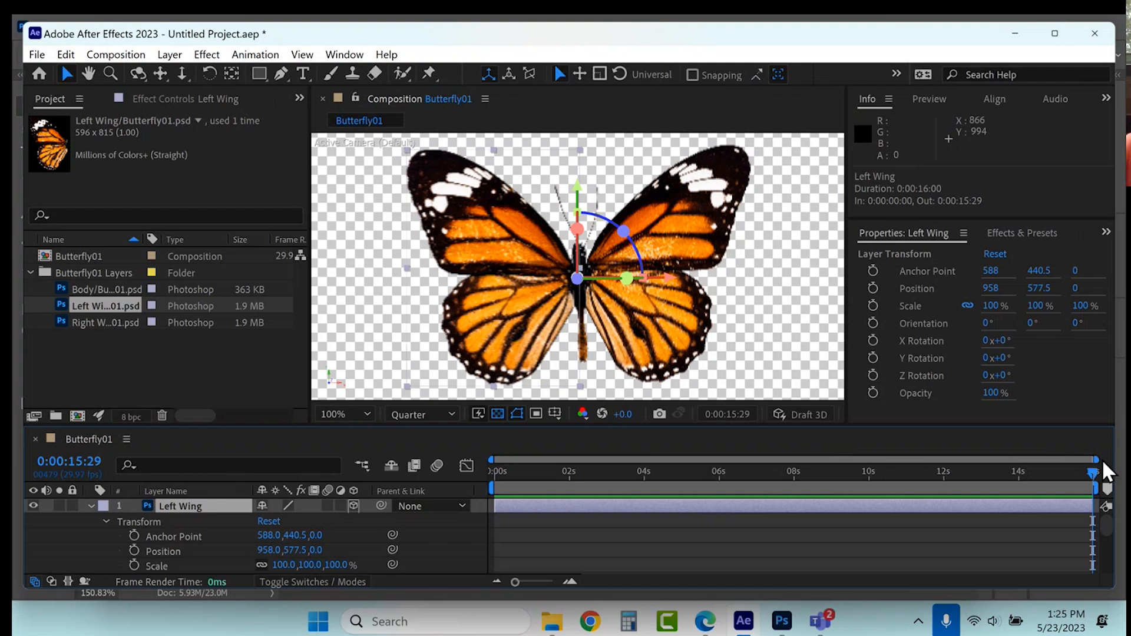
pyautogui.moveTo(1094, 460); pyautogui.dragTo(651, 482)
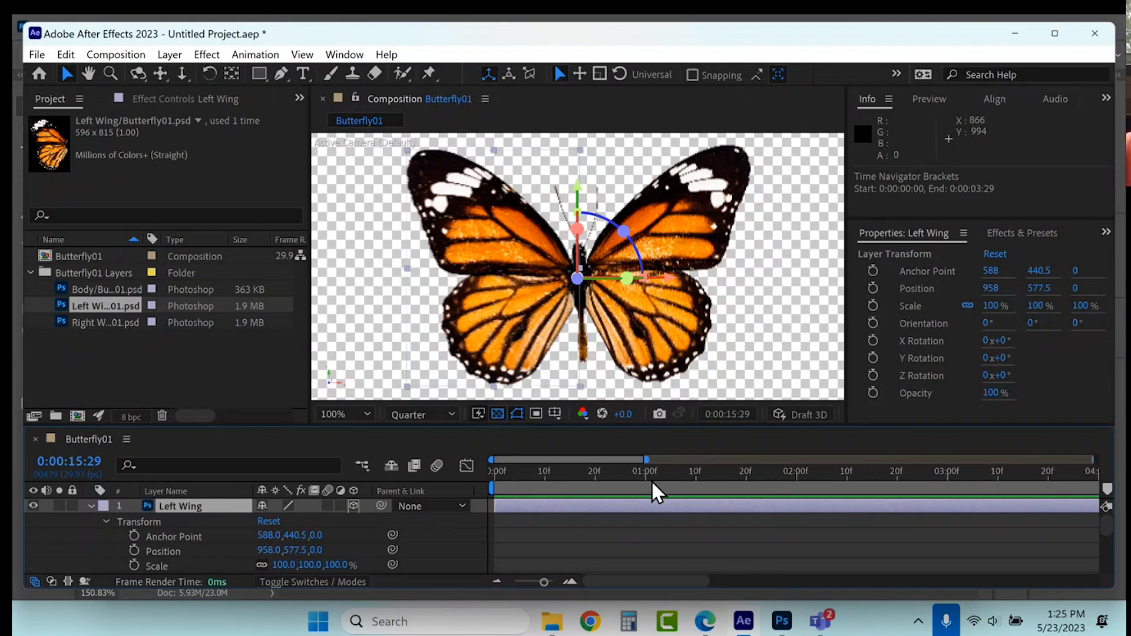
pyautogui.click(646, 471)
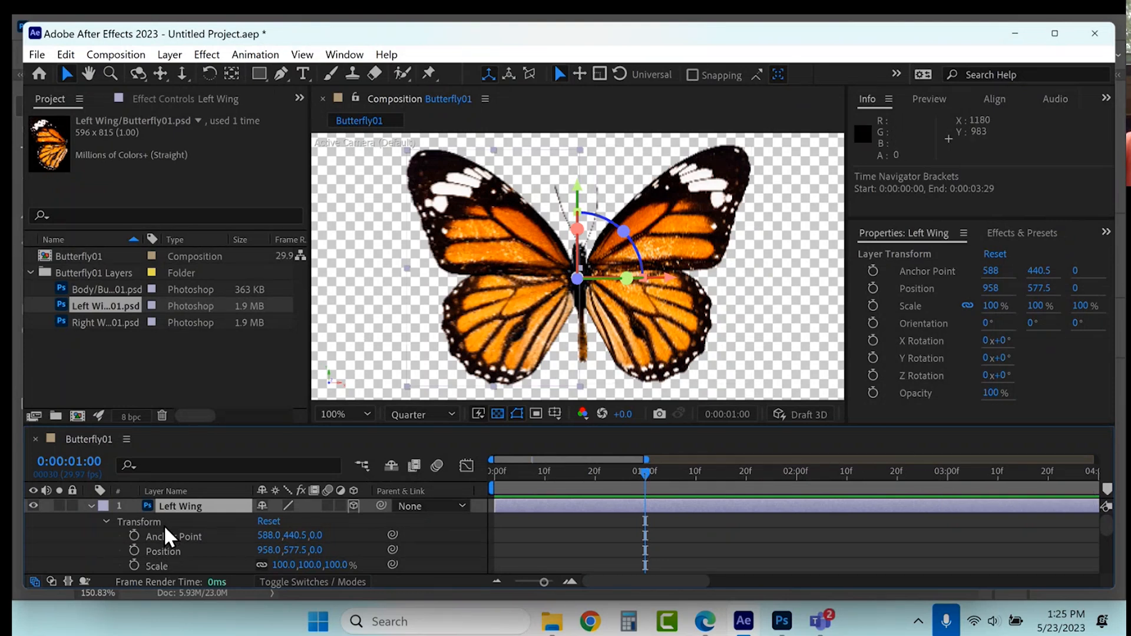
# Try rotating the Left Wing layer about its X and Z axes, undoing each trial rotation
pyautogui.scroll(-3, 167, 543)
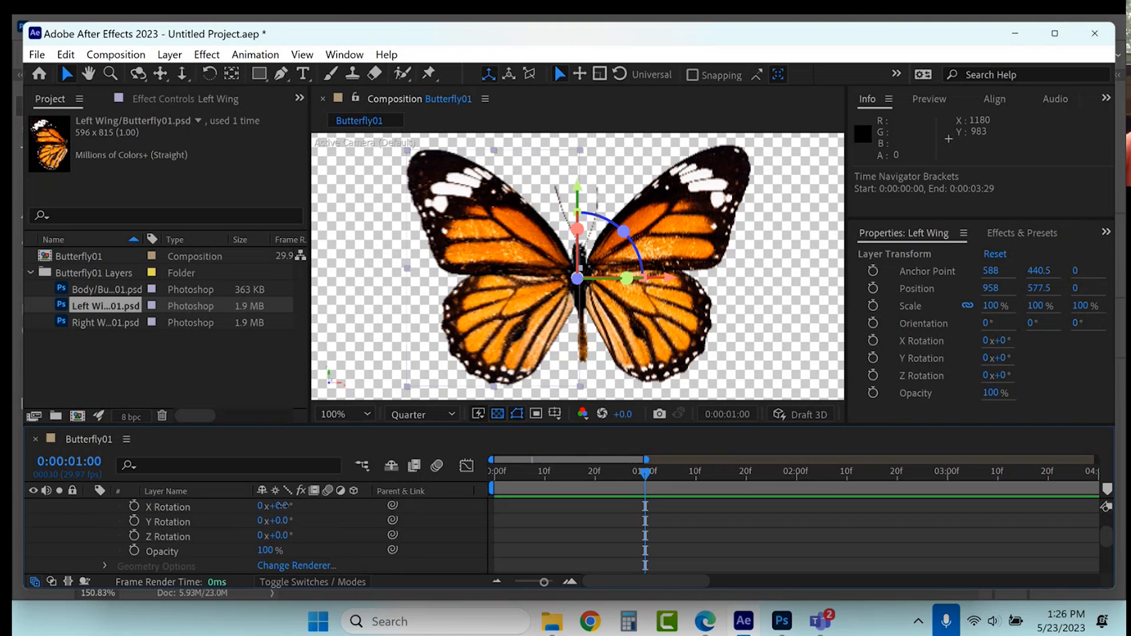
pyautogui.moveTo(281, 505); pyautogui.dragTo(274, 507)
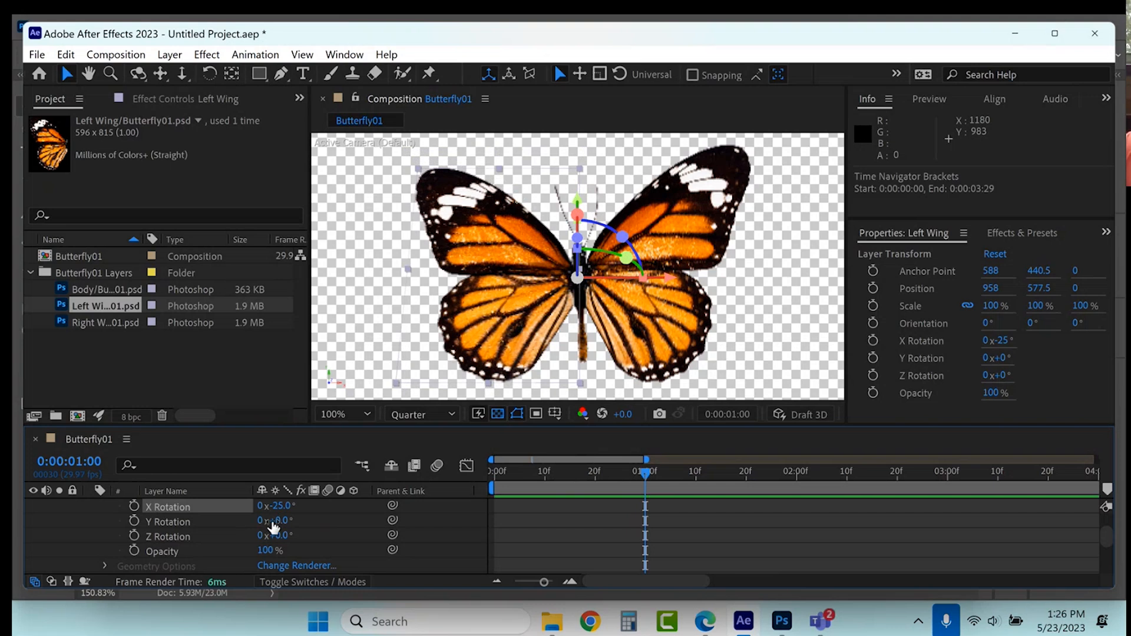
pyautogui.hotkey('ctrl', 'z')
pyautogui.moveTo(283, 535); pyautogui.dragTo(240, 545)
pyautogui.hotkey('ctrl', 'z')
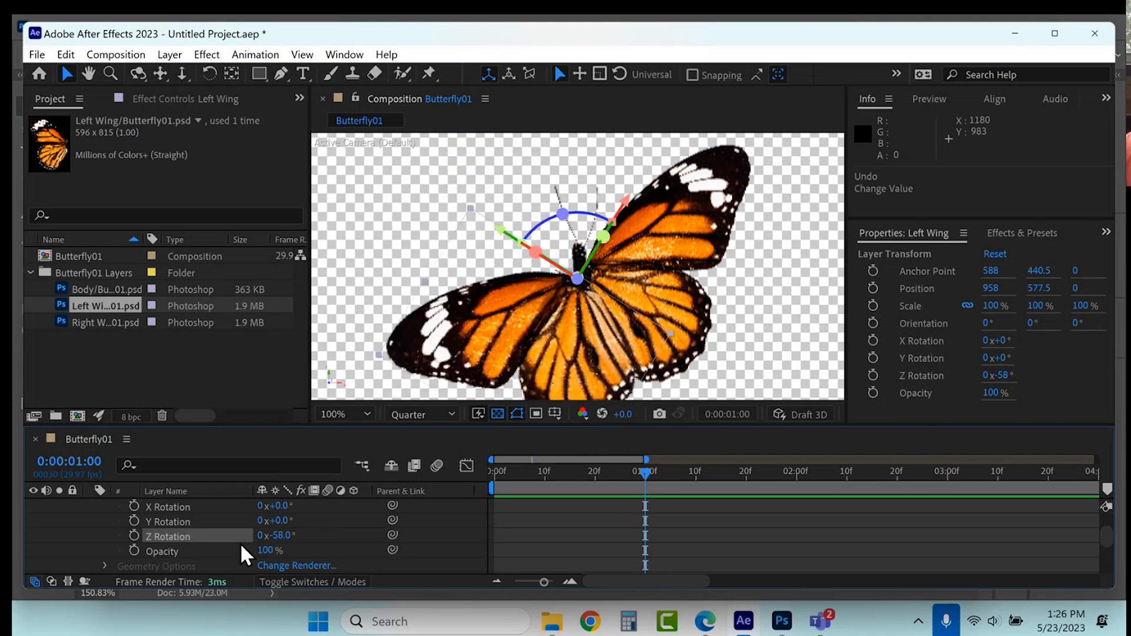
pyautogui.hotkey('ctrl', 'z')
pyautogui.moveTo(277, 506); pyautogui.dragTo(259, 506)
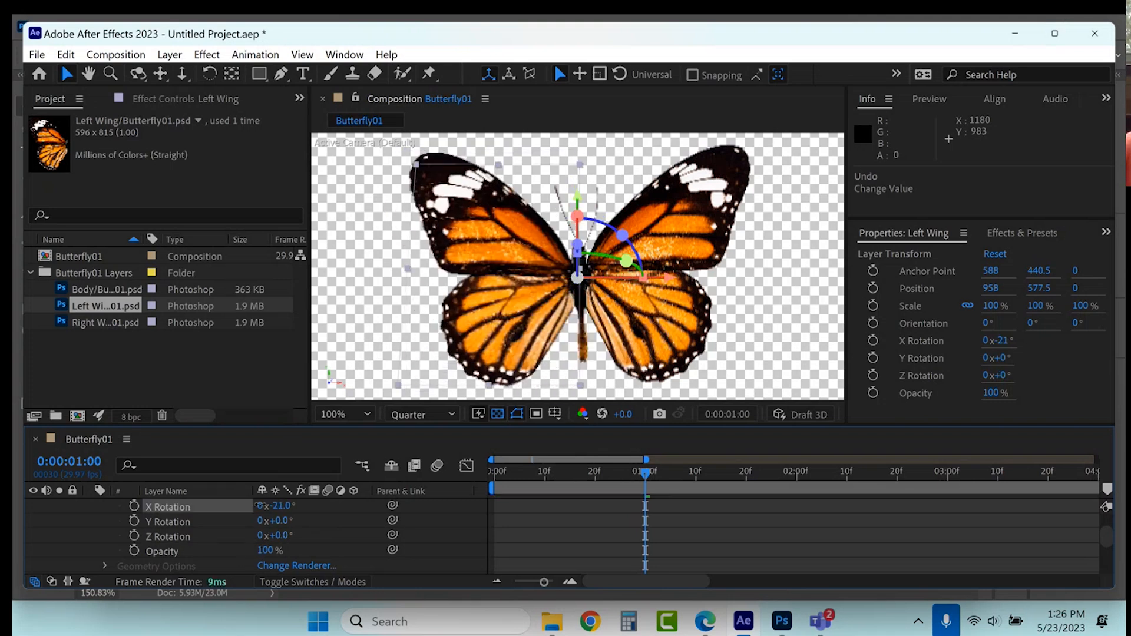
pyautogui.hotkey('ctrl', 'z')
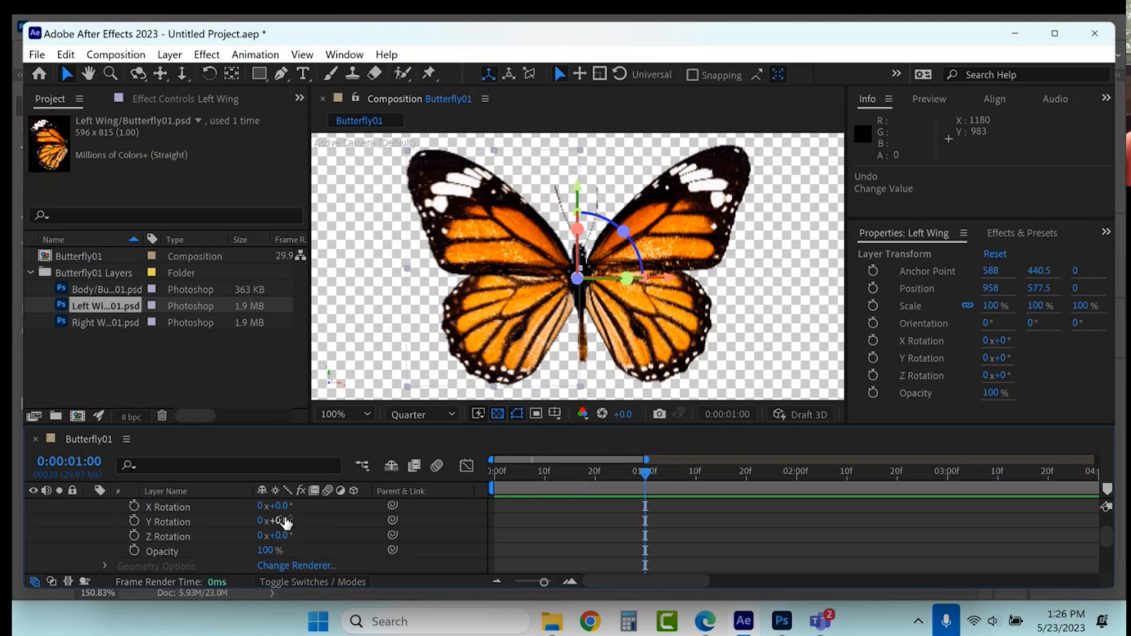
# Set the Left Wing layer's Y rotation to 130° to try swinging it around the body
pyautogui.moveTo(285, 523); pyautogui.dragTo(369, 492)
pyautogui.click(285, 521)
pyautogui.write('130')
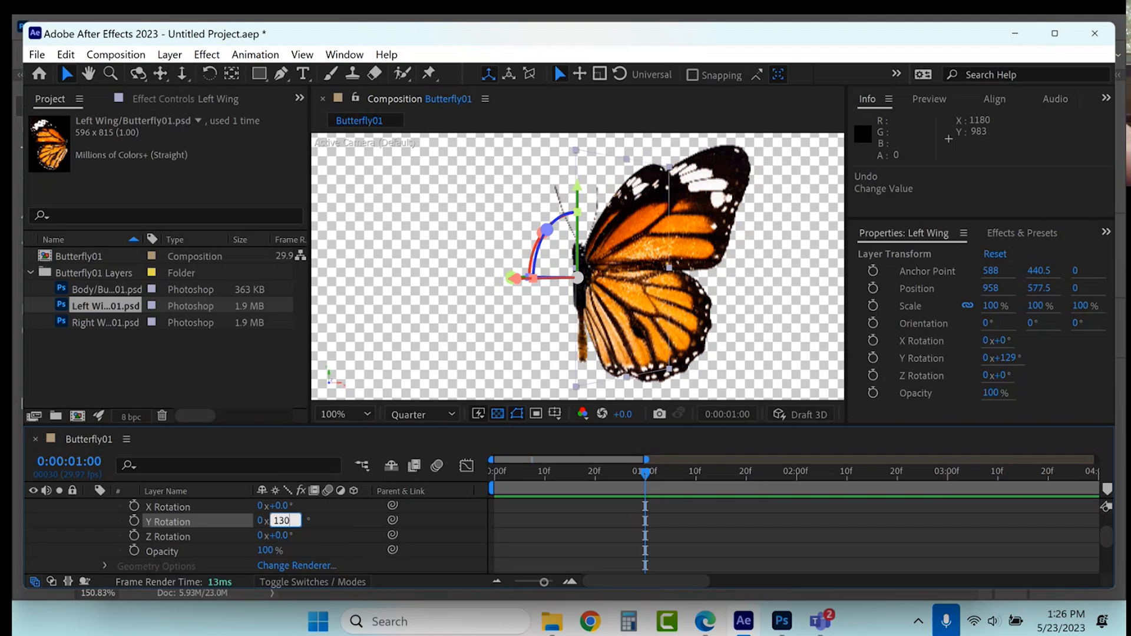
pyautogui.press('Return')
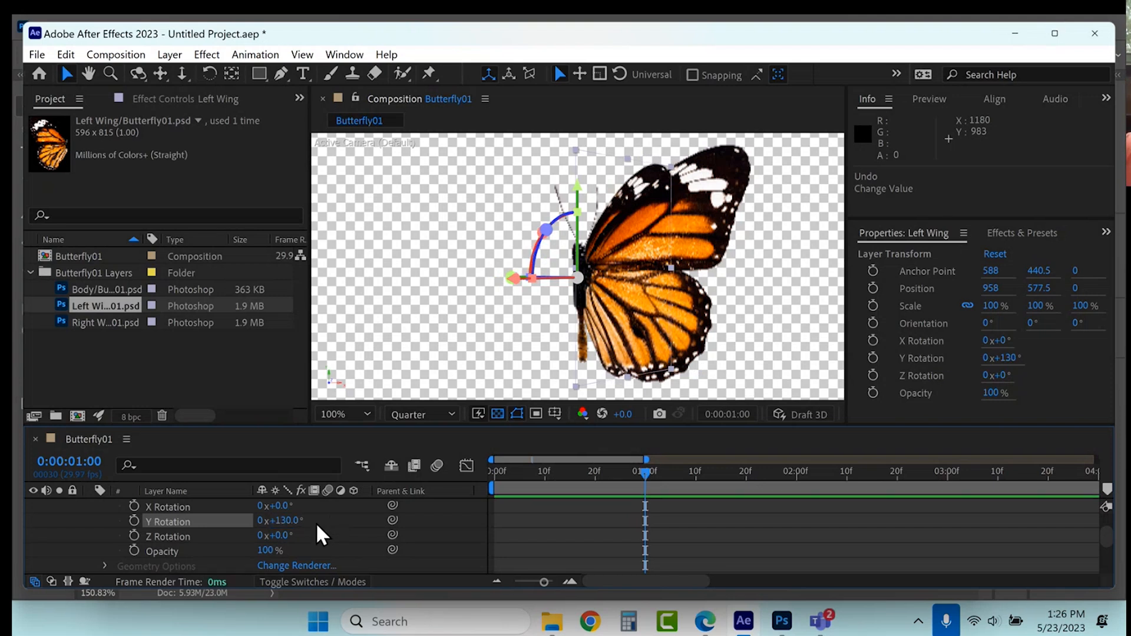
# Set the Left Wing layer's Y rotation to 80° and add its first Y Rotation keyframe at 0:00:00:00
pyautogui.moveTo(282, 521)
pyautogui.mouseDown()
pyautogui.moveTo(303, 520)
pyautogui.moveTo(287, 520)
pyautogui.mouseUp()
pyautogui.click(286, 520)
pyautogui.write('80')
pyautogui.press('Return')
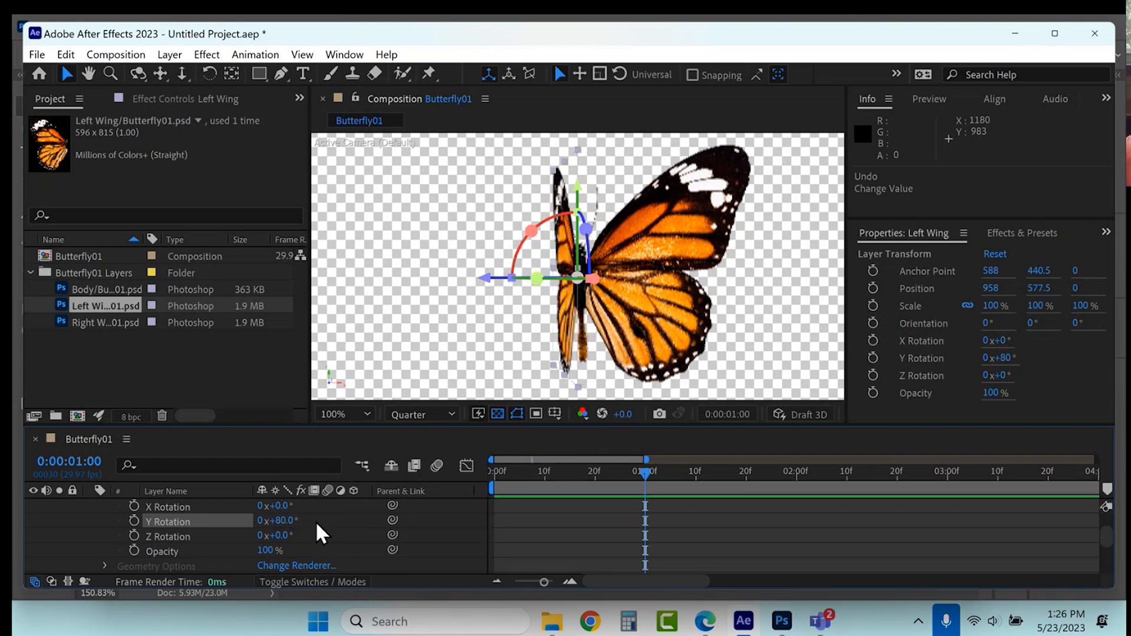
pyautogui.moveTo(551, 481); pyautogui.dragTo(490, 483)
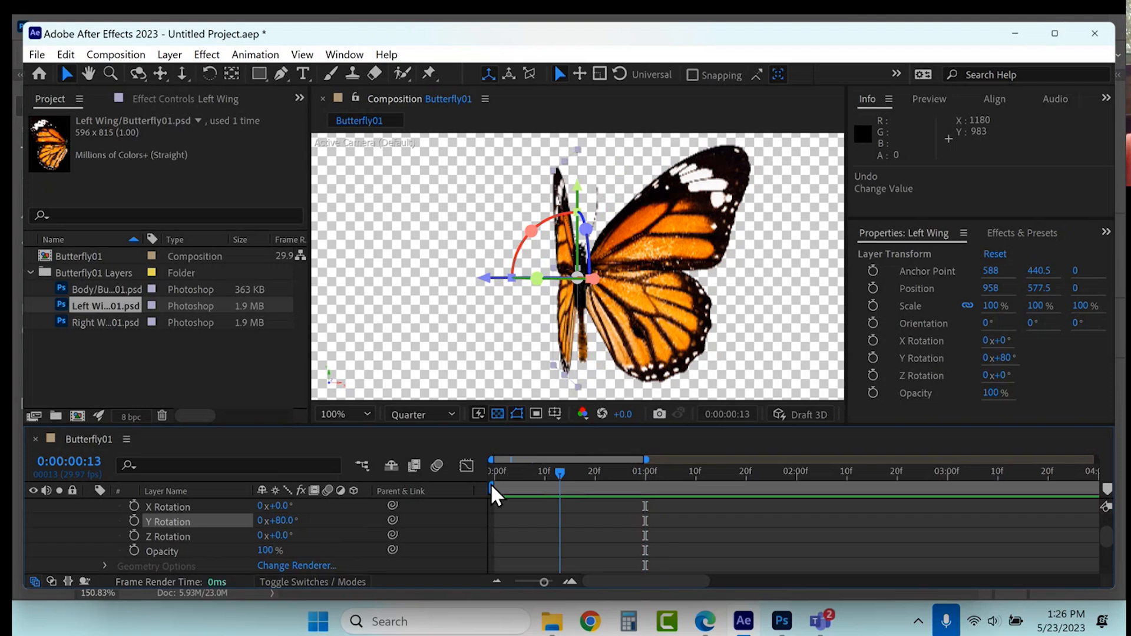
pyautogui.click(134, 521)
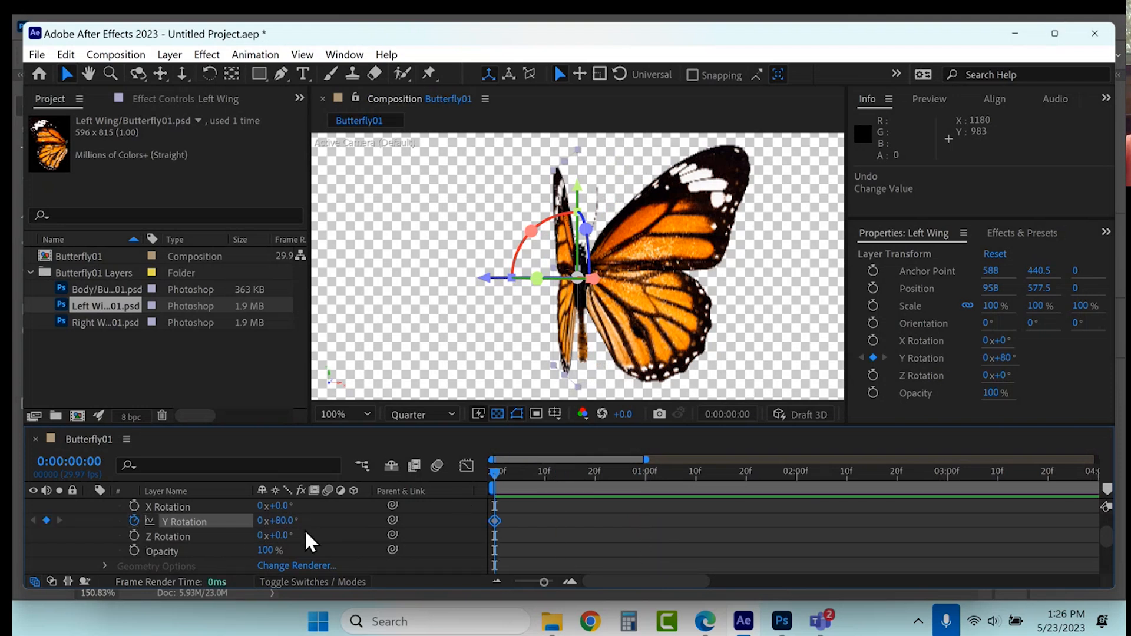
# Set the Right Wing layer's Y rotation to -80° and add its first Y Rotation keyframe at 0:00:00:00
pyautogui.scroll(-4, 294, 530)
pyautogui.click(91, 520)
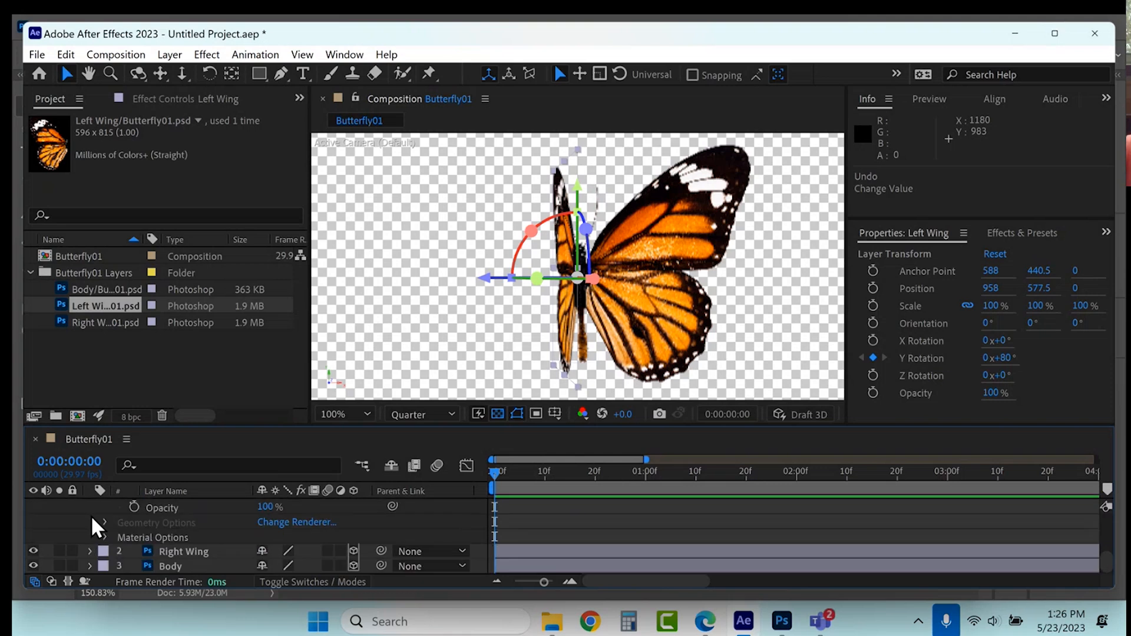
pyautogui.click(90, 550)
pyautogui.click(104, 543)
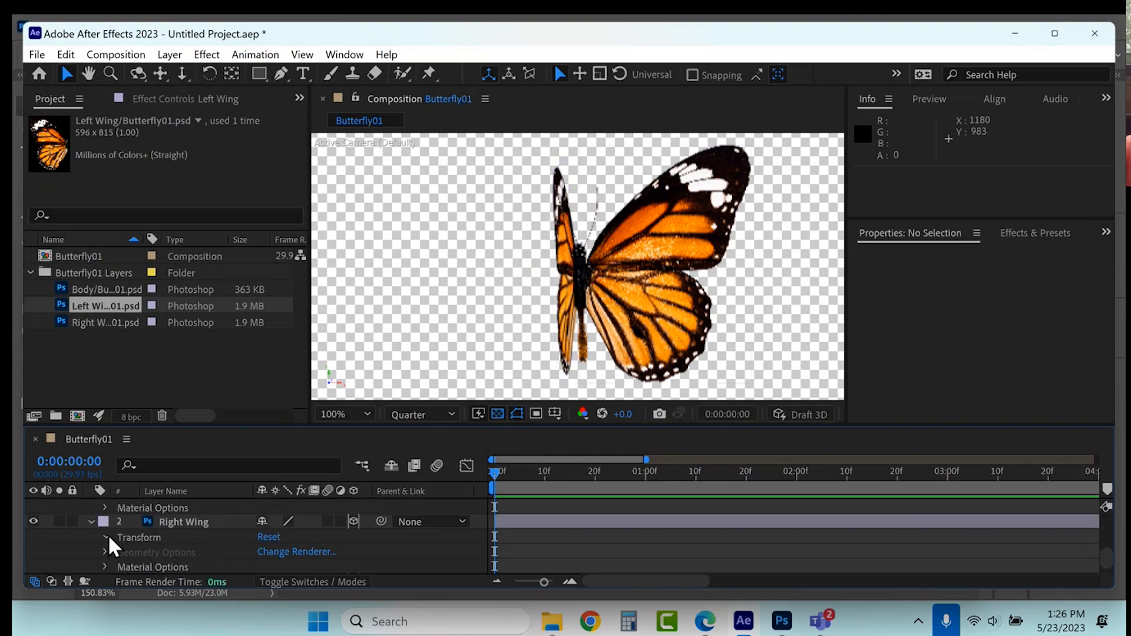
pyautogui.click(106, 536)
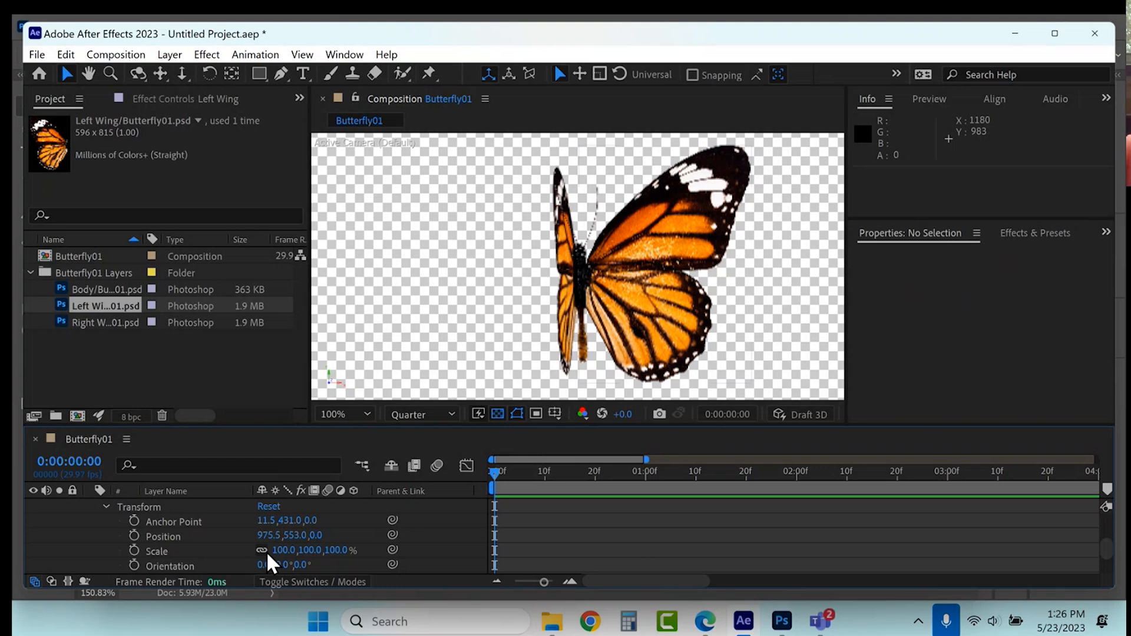
pyautogui.scroll(-1, 298, 541)
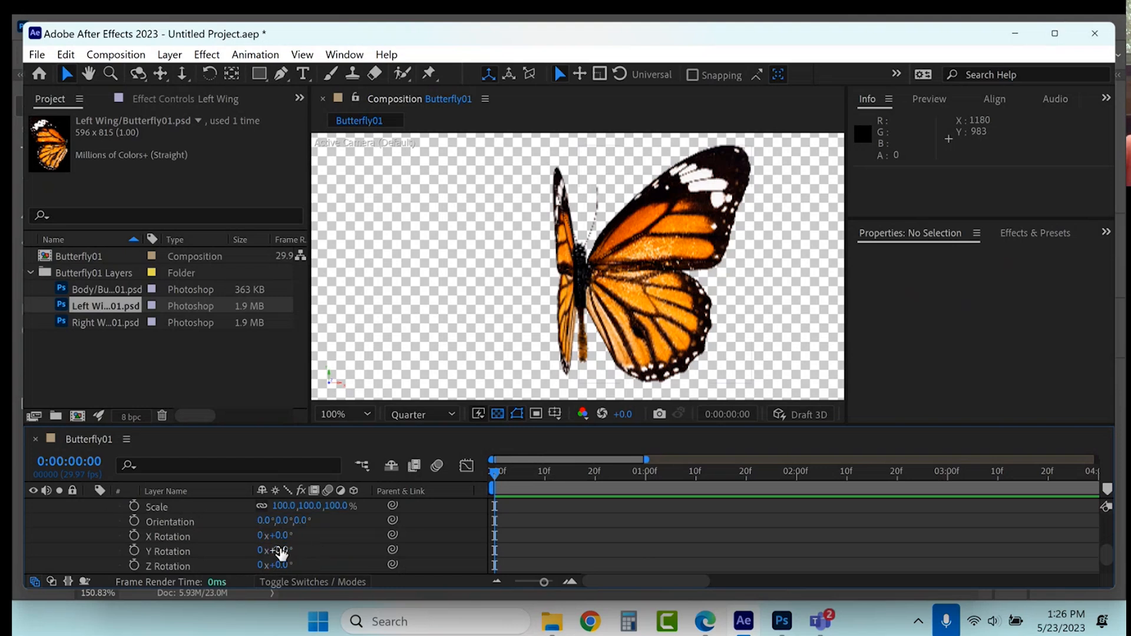
pyautogui.moveTo(279, 551); pyautogui.dragTo(224, 548)
pyautogui.click(281, 550)
pyautogui.write('-80')
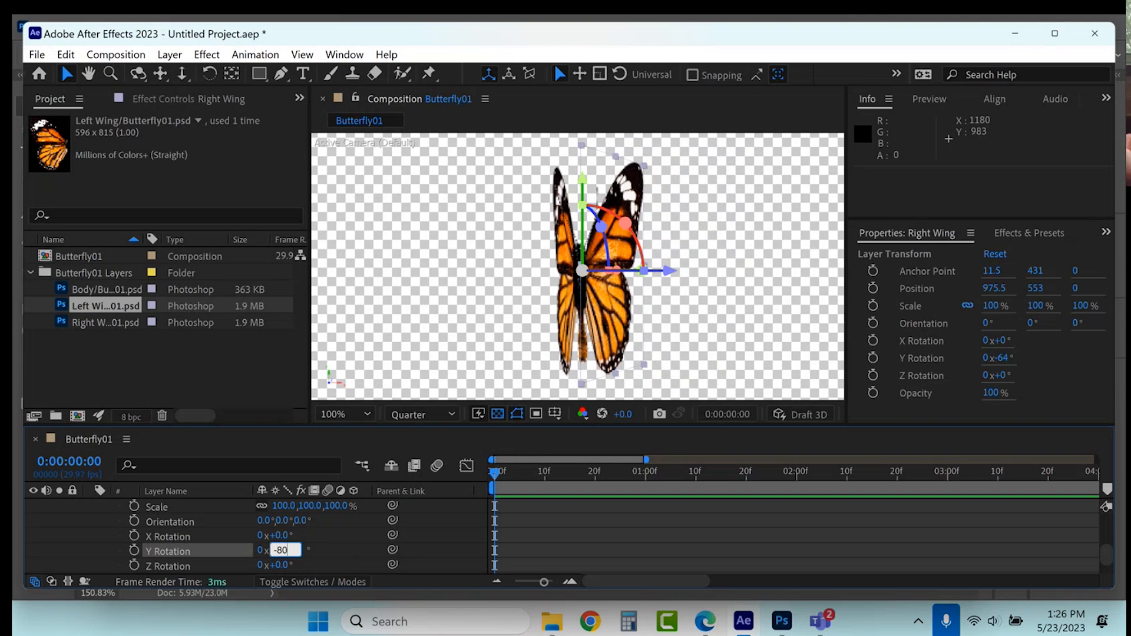
pyautogui.press('Return')
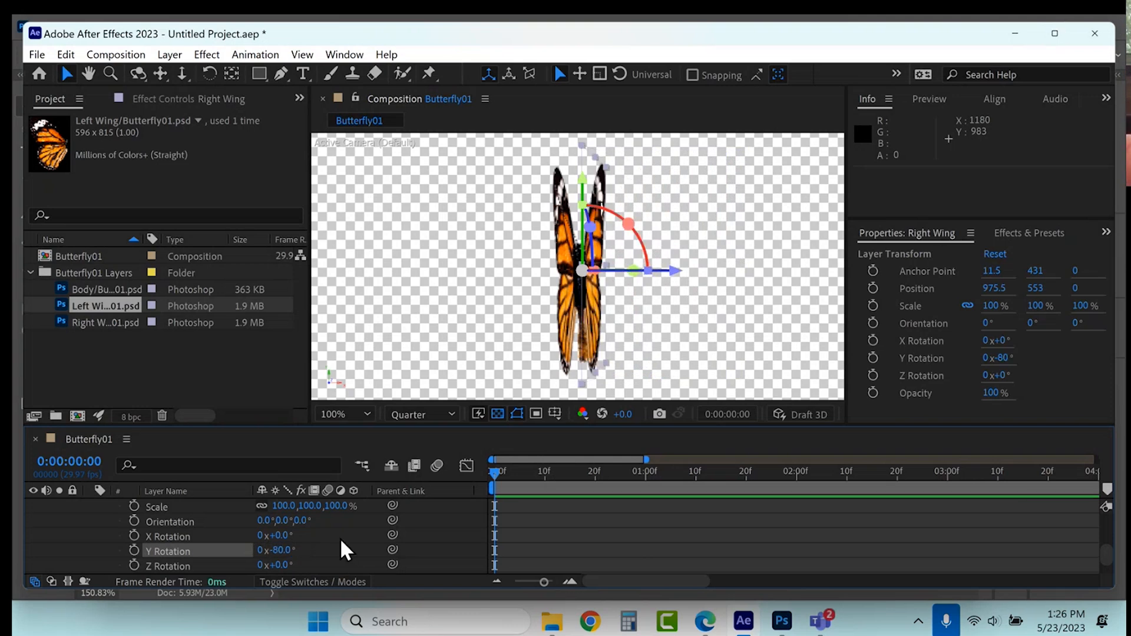
pyautogui.click(135, 550)
# At 0:00:00:10, keyframe the Right Wing layer's Y rotation at 80°
pyautogui.moveTo(495, 469); pyautogui.dragTo(544, 474)
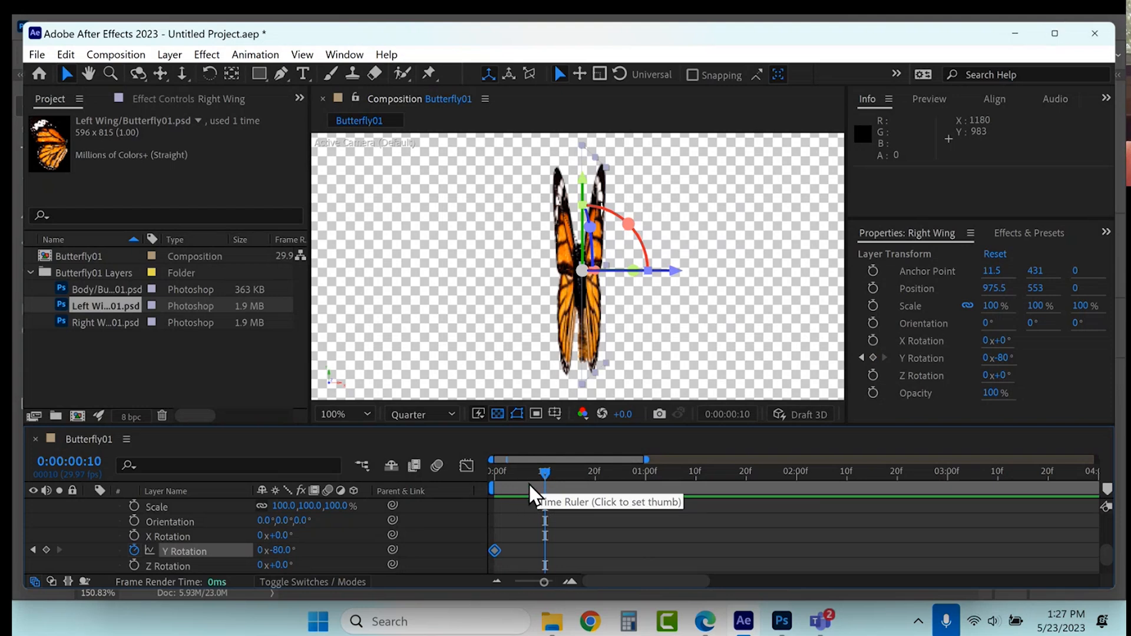
pyautogui.click(280, 550)
pyautogui.write('80')
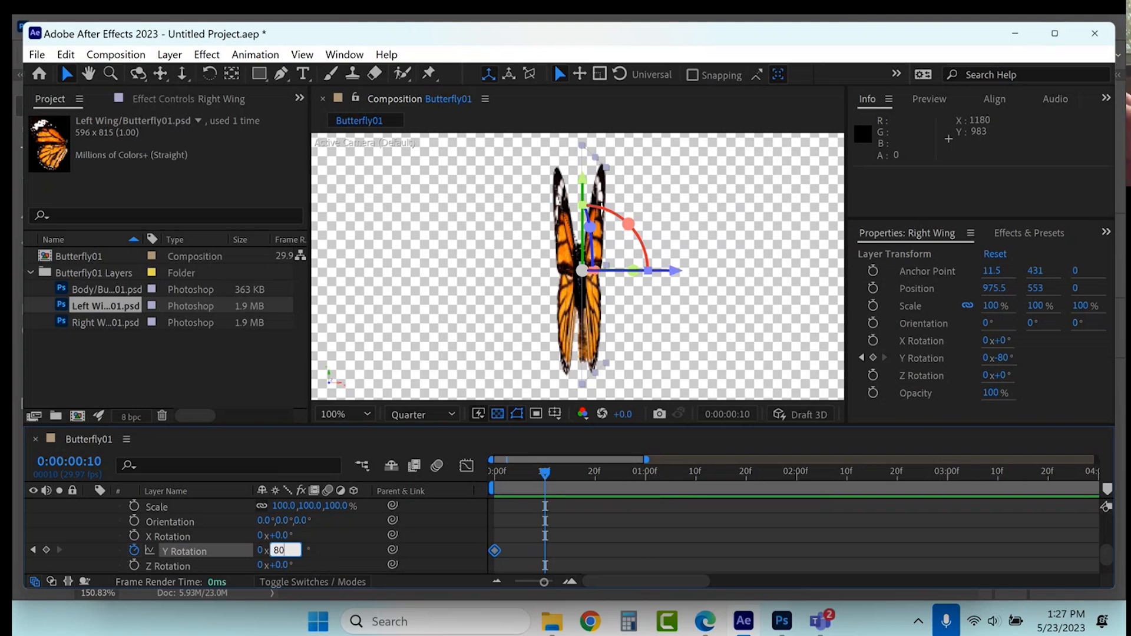
pyautogui.press('Return')
# At the same 10-frame mark, keyframe the Left Wing layer's Y rotation at -80°
pyautogui.scroll(3, 320, 556)
pyautogui.scroll(-5, 320, 556)
pyautogui.click(281, 505)
pyautogui.write('-80')
pyautogui.press('Return')
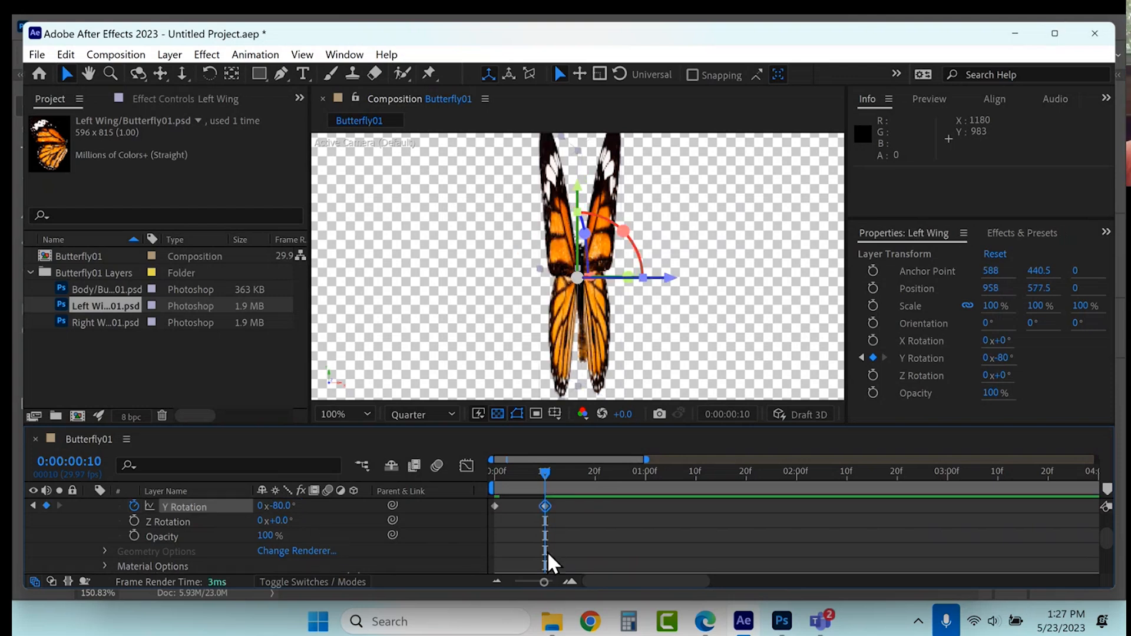
# Copy the Left Wing's two Y Rotation keyframes and paste them at 0:00:00:20
pyautogui.click(595, 474)
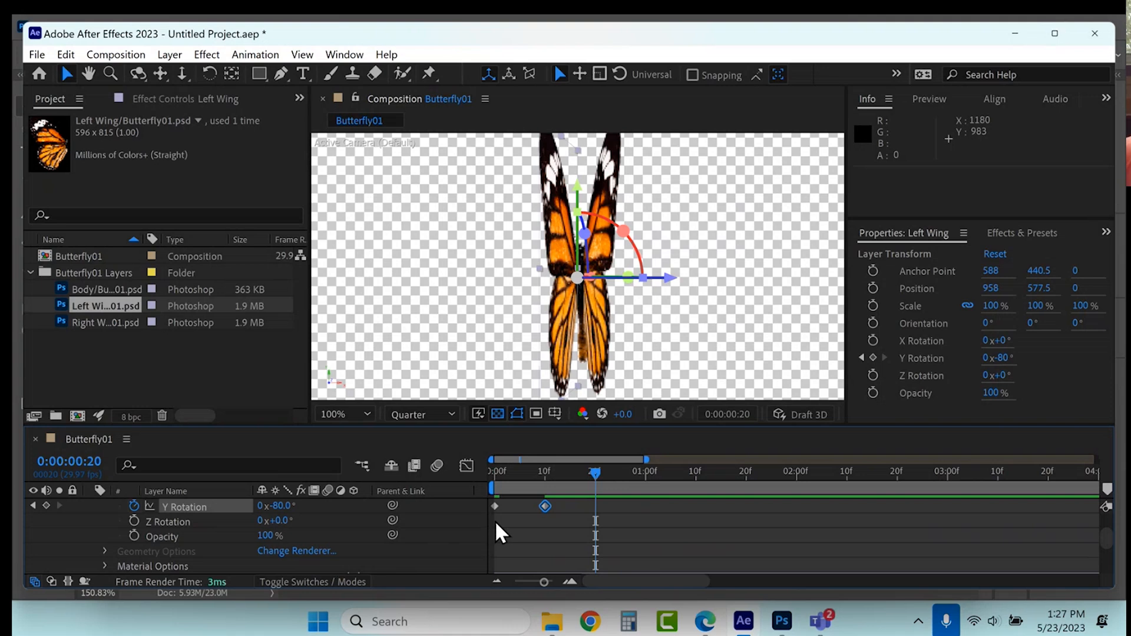
pyautogui.moveTo(543, 530); pyautogui.dragTo(475, 496)
pyautogui.moveTo(564, 512); pyautogui.dragTo(488, 543)
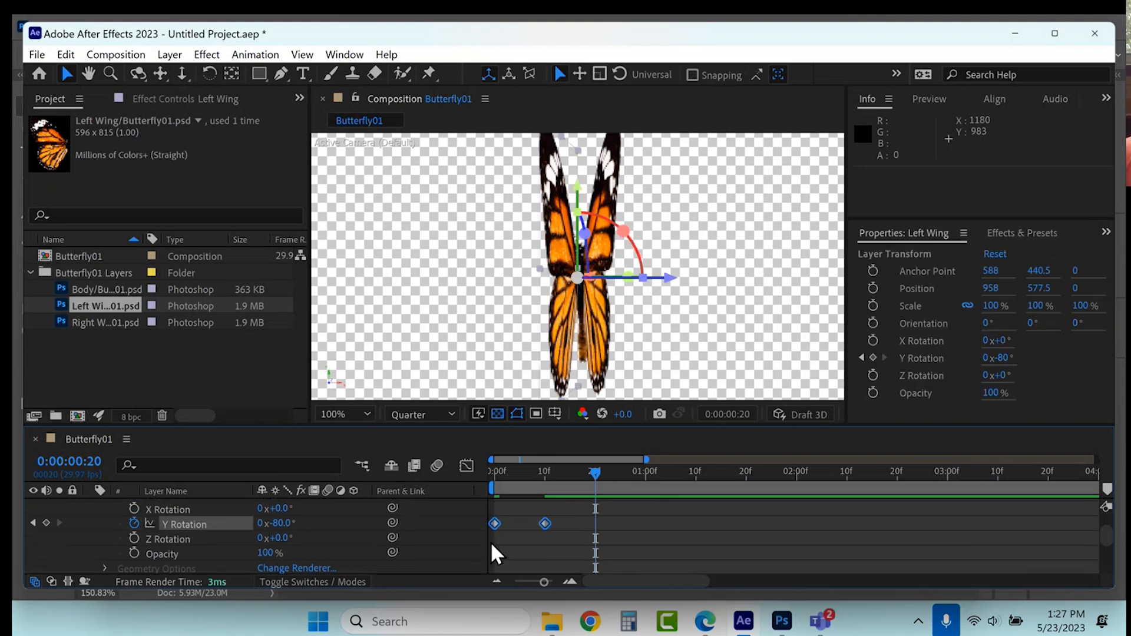
pyautogui.hotkey('ctrl', 'c')
pyautogui.hotkey('ctrl', 'v')
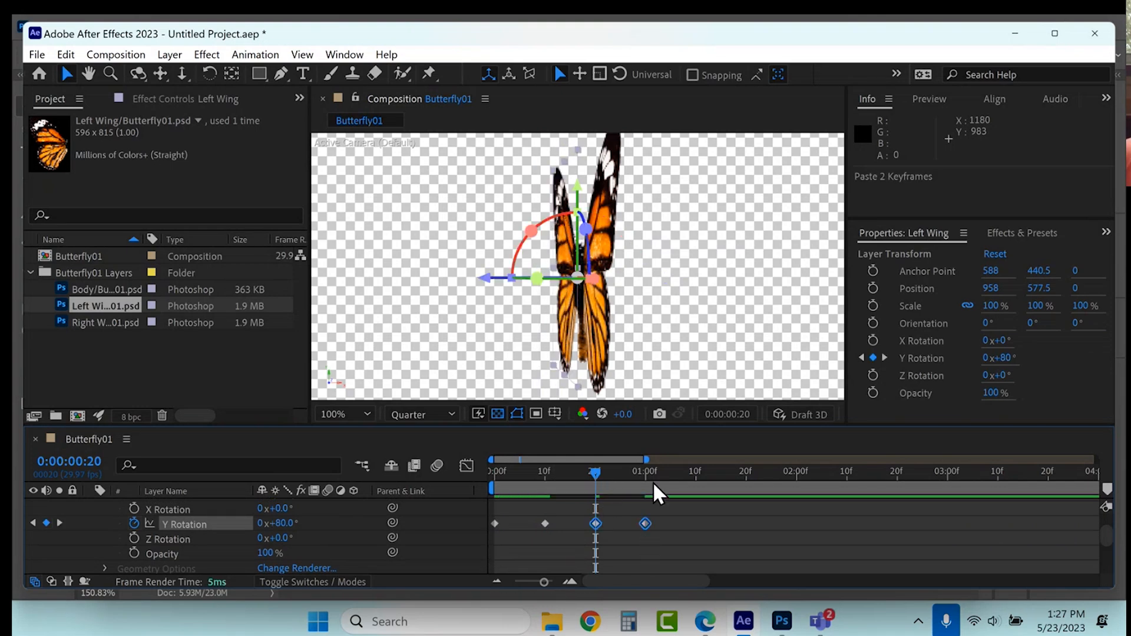
pyautogui.scroll(-5, 564, 537)
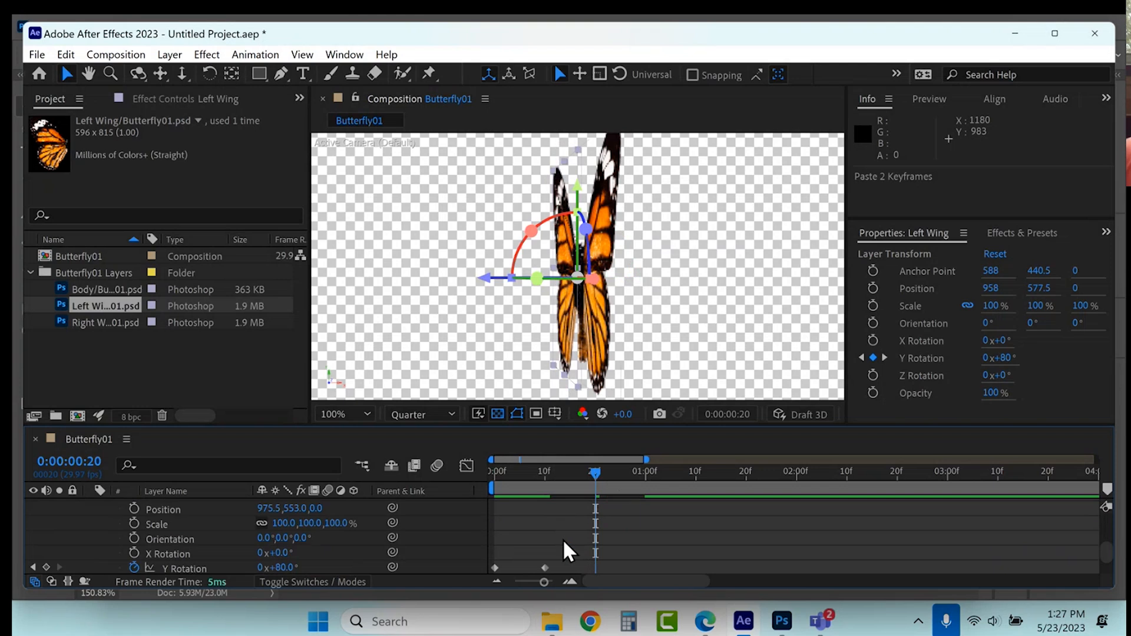
# Copy the Right Wing's two Y Rotation keyframes and paste them at 0:00:00:20
pyautogui.scroll(-1, 566, 537)
pyautogui.moveTo(577, 514); pyautogui.dragTo(493, 543)
pyautogui.hotkey('ctrl', 'c')
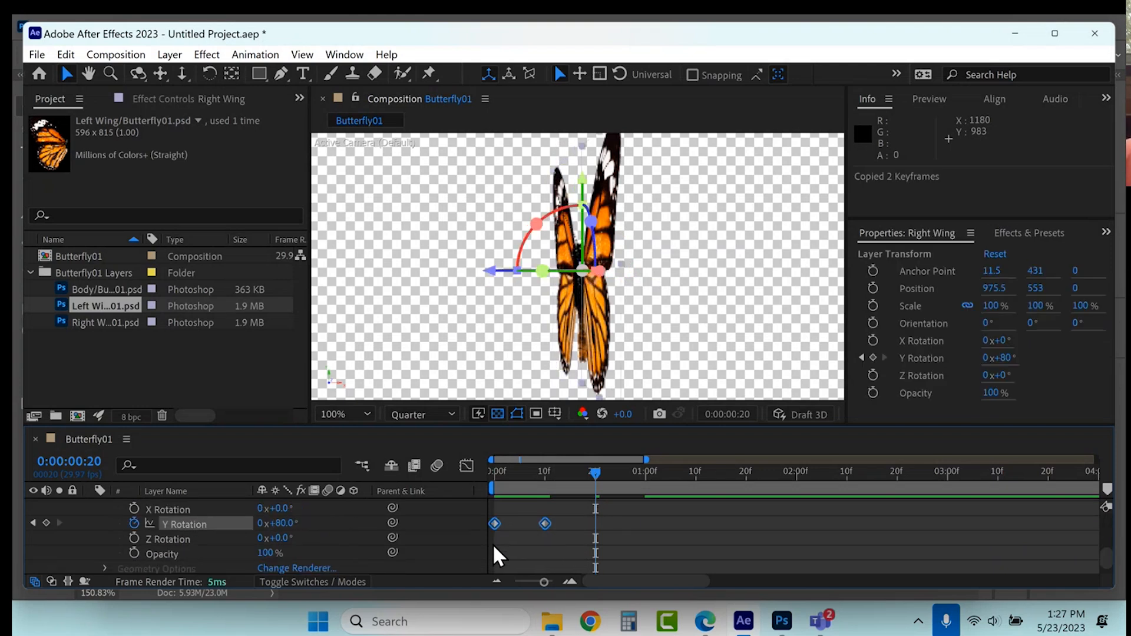
pyautogui.hotkey('ctrl', 'v')
# Apply Easy Ease to all four Y Rotation keyframes on both the Right Wing and the Left Wing layers
pyautogui.moveTo(673, 507); pyautogui.dragTo(487, 548)
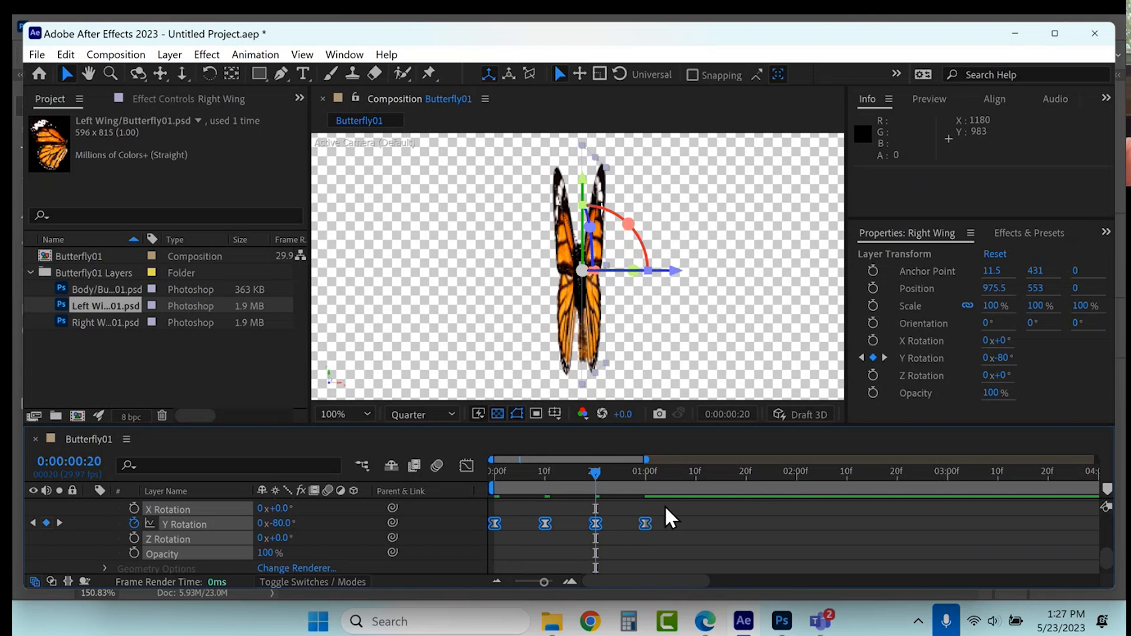
pyautogui.scroll(4, 594, 539)
pyautogui.scroll(-3, 594, 538)
pyautogui.scroll(-3, 682, 527)
pyautogui.moveTo(685, 506); pyautogui.dragTo(488, 552)
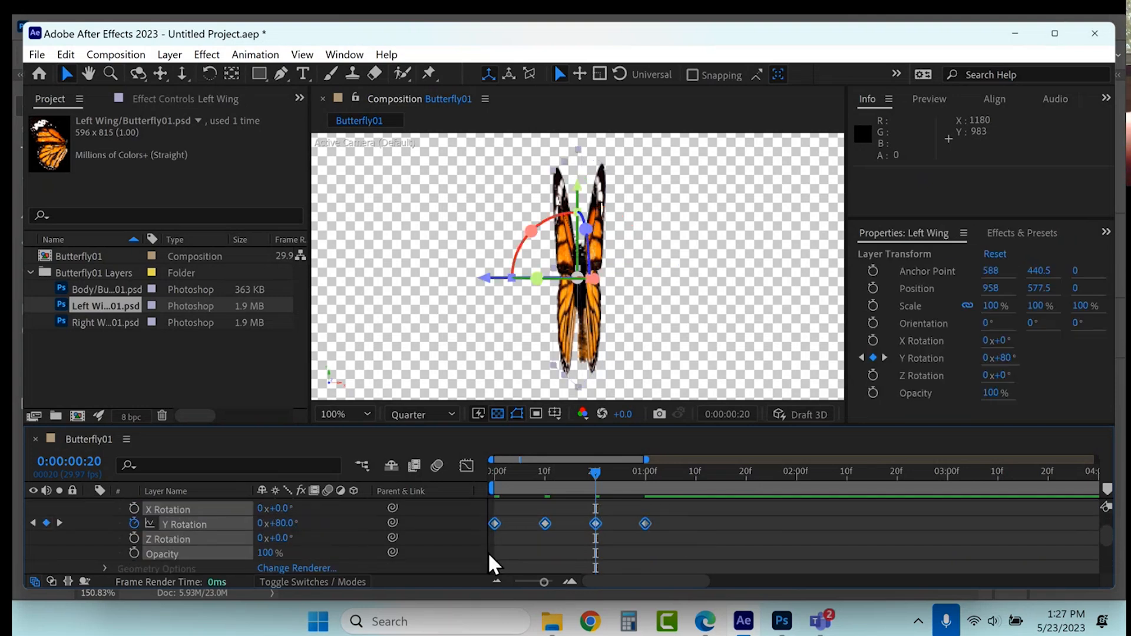
pyautogui.press('F9')
pyautogui.rightClick(543, 521)
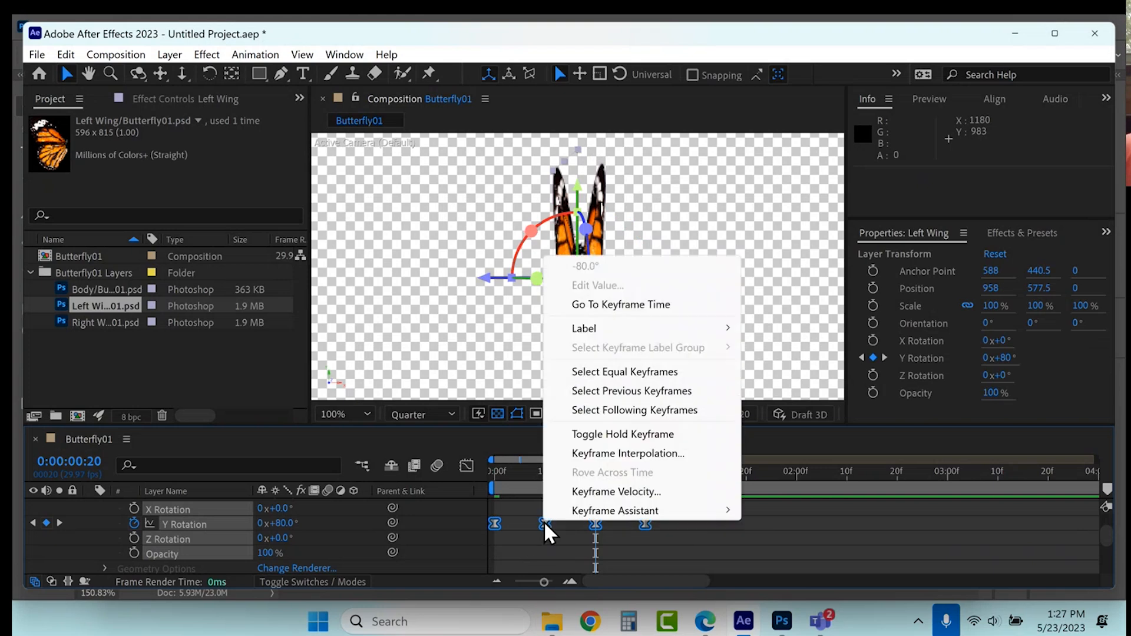
pyautogui.moveTo(568, 510)
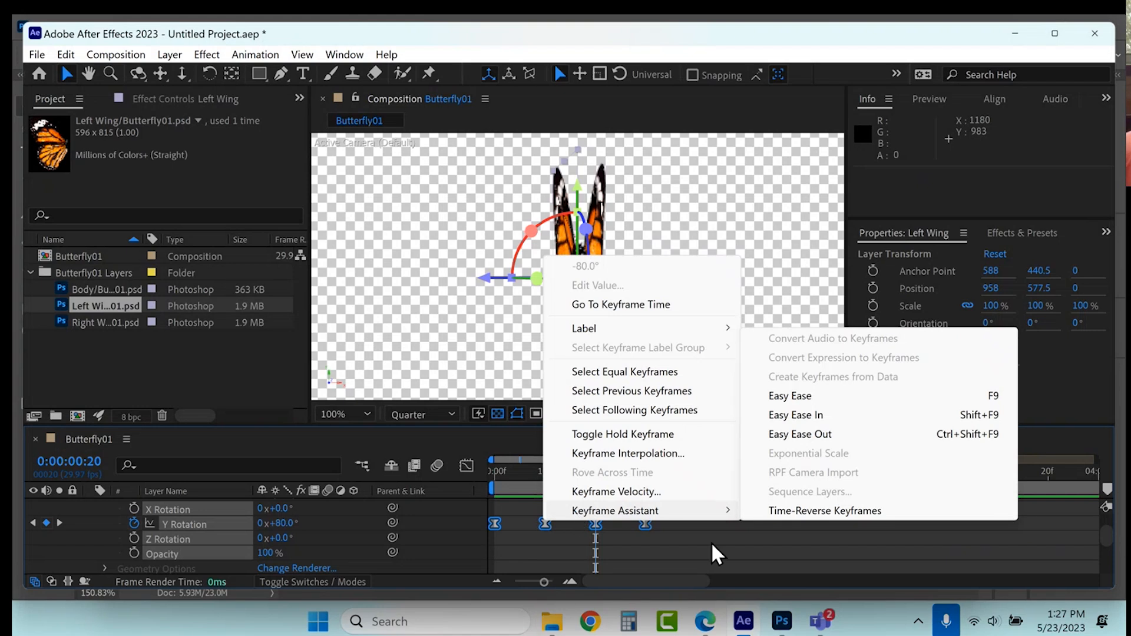
pyautogui.click(734, 537)
# Preview the wing-flap animation from 0:00:00:00
pyautogui.moveTo(596, 472); pyautogui.dragTo(475, 490)
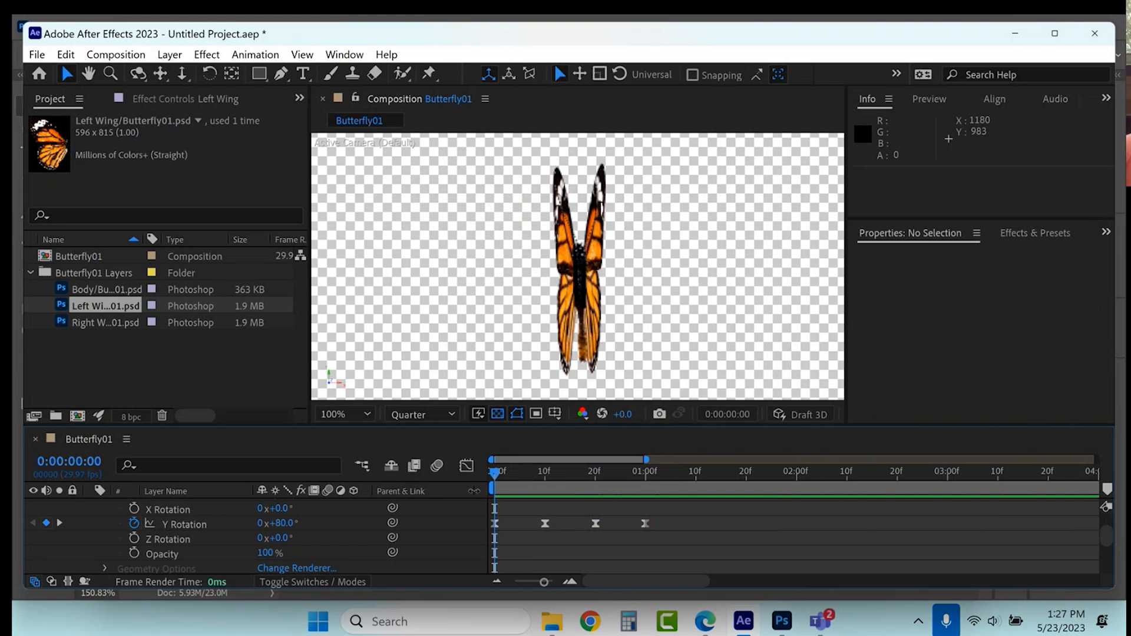
pyautogui.press('space')
pyautogui.press('space')
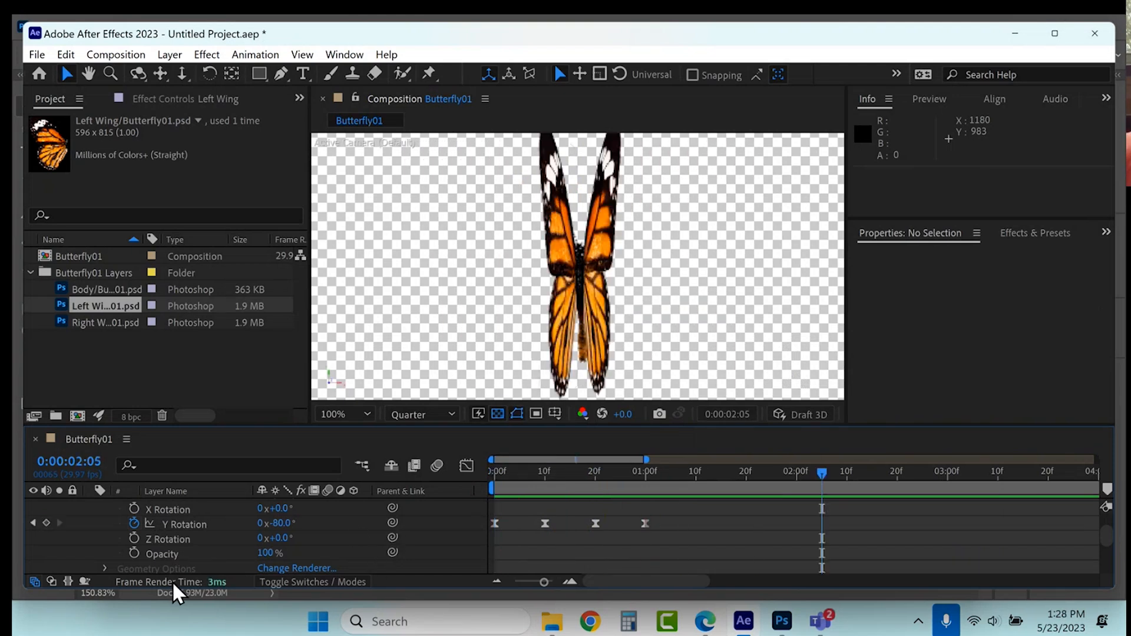
# Copy the Left Wing's first three Y Rotation keyframes and paste them at 0:00:01:10
pyautogui.moveTo(670, 500); pyautogui.dragTo(478, 552)
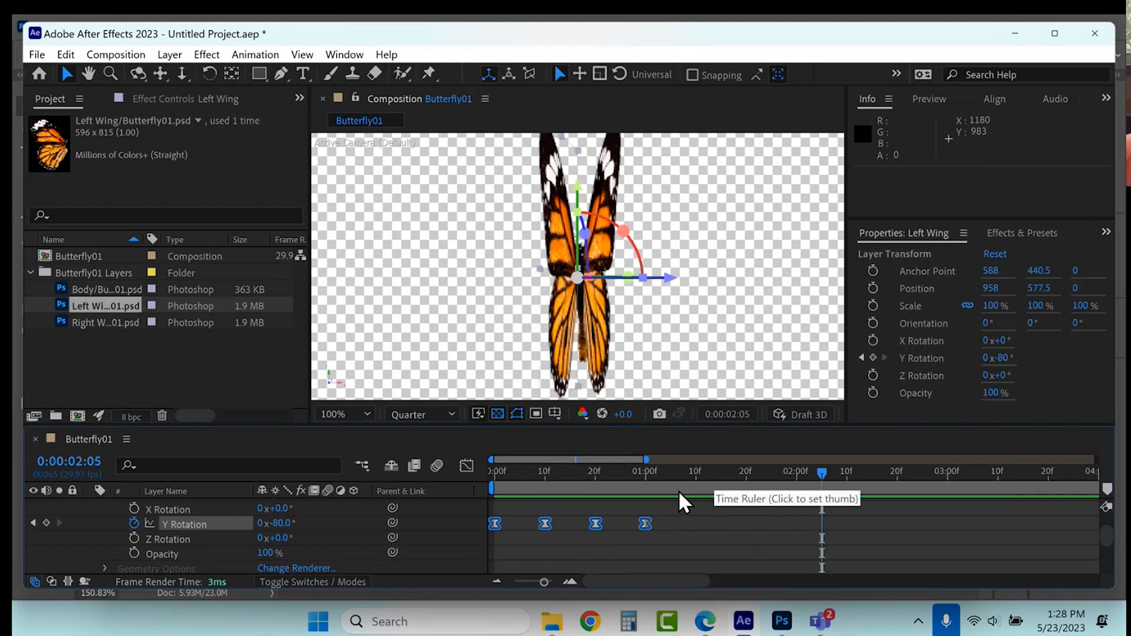
pyautogui.moveTo(611, 507); pyautogui.dragTo(483, 556)
pyautogui.hotkey('ctrl', 'c')
pyautogui.click(694, 473)
pyautogui.hotkey('ctrl', 'v')
# Copy the Right Wing's first three Y Rotation keyframes and paste them at 0:00:01:10
pyautogui.scroll(1, 675, 535)
pyautogui.scroll(1, 676, 537)
pyautogui.scroll(-5, 677, 536)
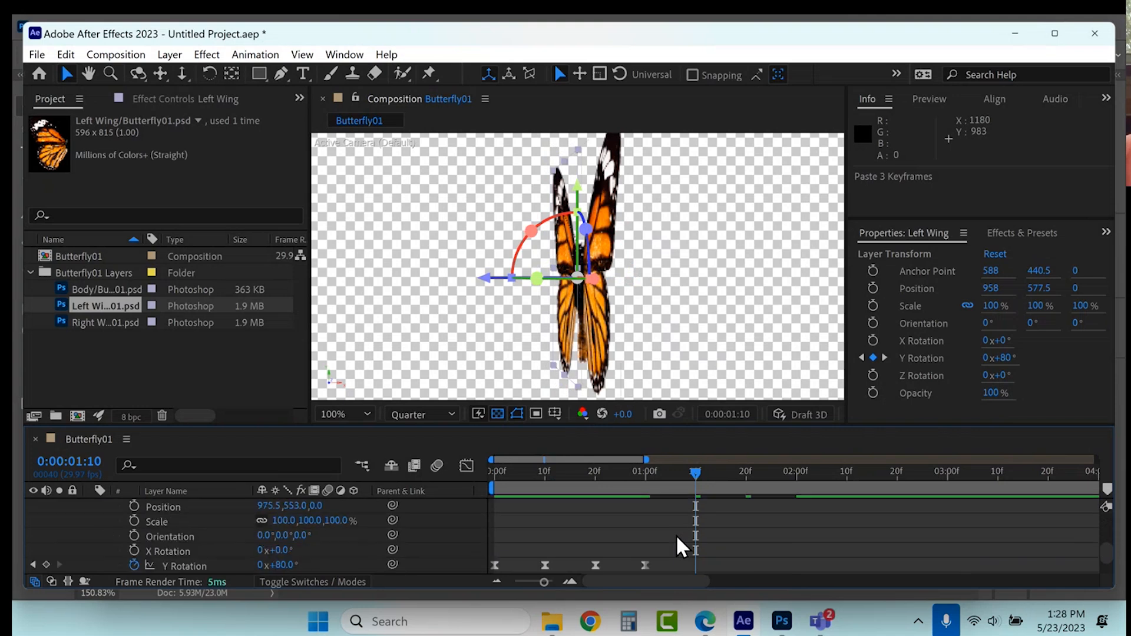
pyautogui.moveTo(617, 544); pyautogui.dragTo(490, 529)
pyautogui.scroll(2, 633, 523)
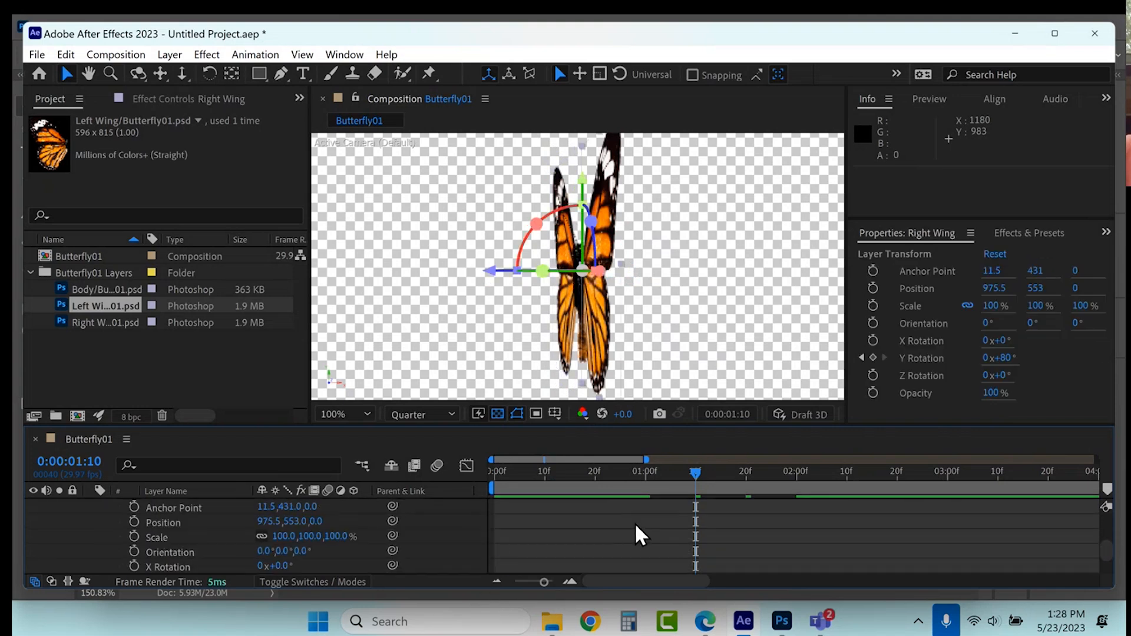
pyautogui.scroll(-2, 634, 522)
pyautogui.moveTo(650, 472); pyautogui.dragTo(695, 471)
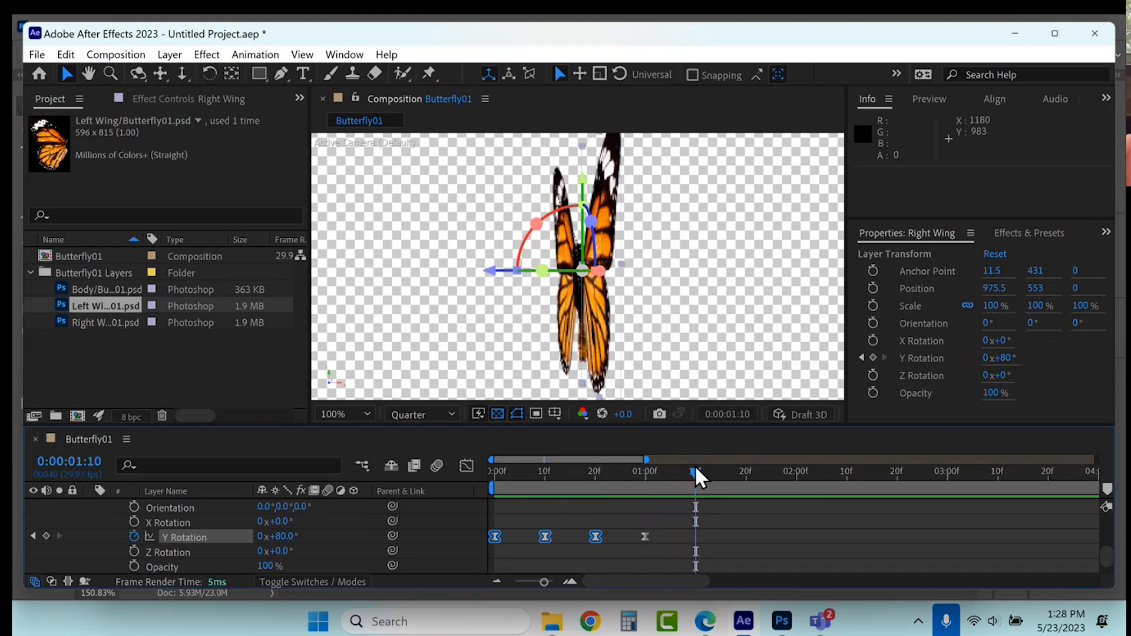
pyautogui.hotkey('ctrl', 'v')
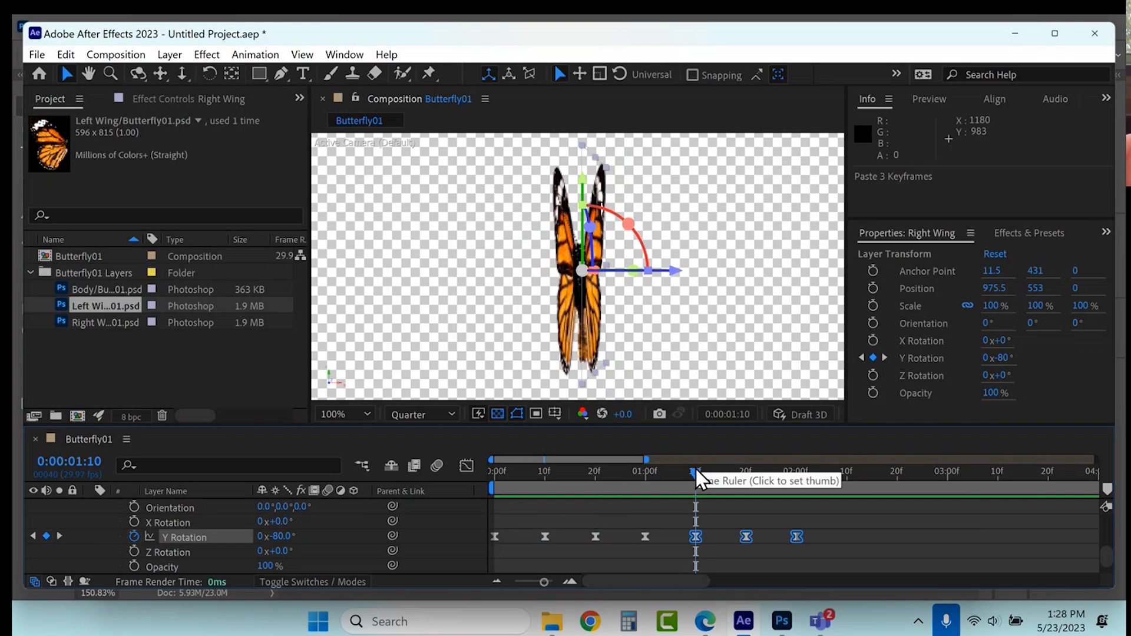
# Copy the Right Wing's first six Y Rotation keyframes and paste them at 0:00:02:10
pyautogui.moveTo(780, 508); pyautogui.dragTo(459, 566)
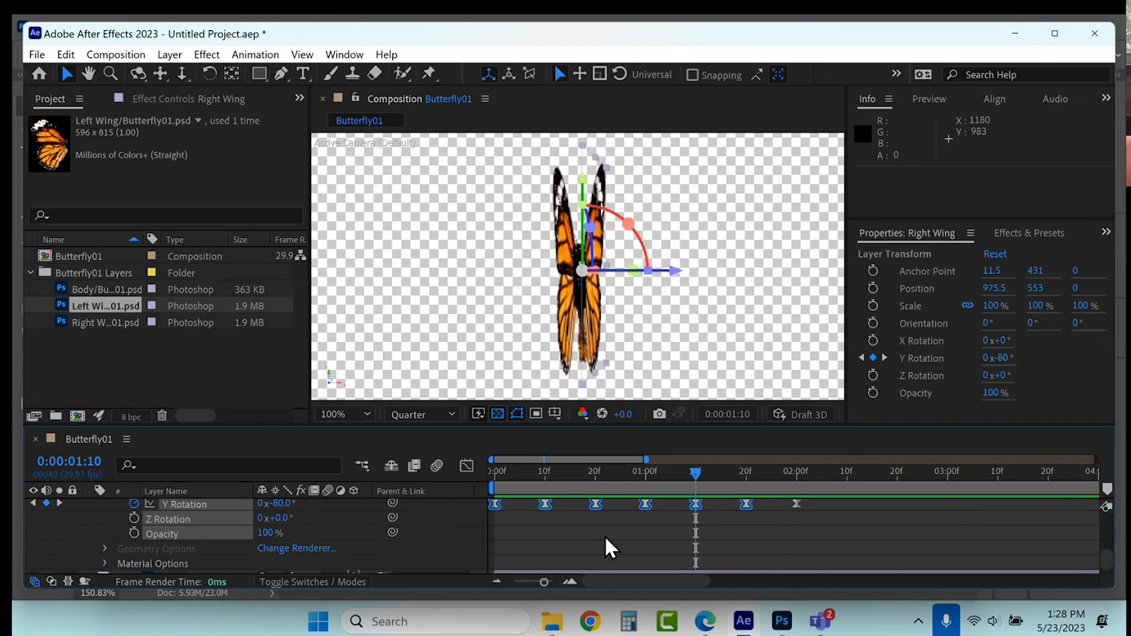
pyautogui.hotkey('ctrl', 'c')
pyautogui.click(845, 469)
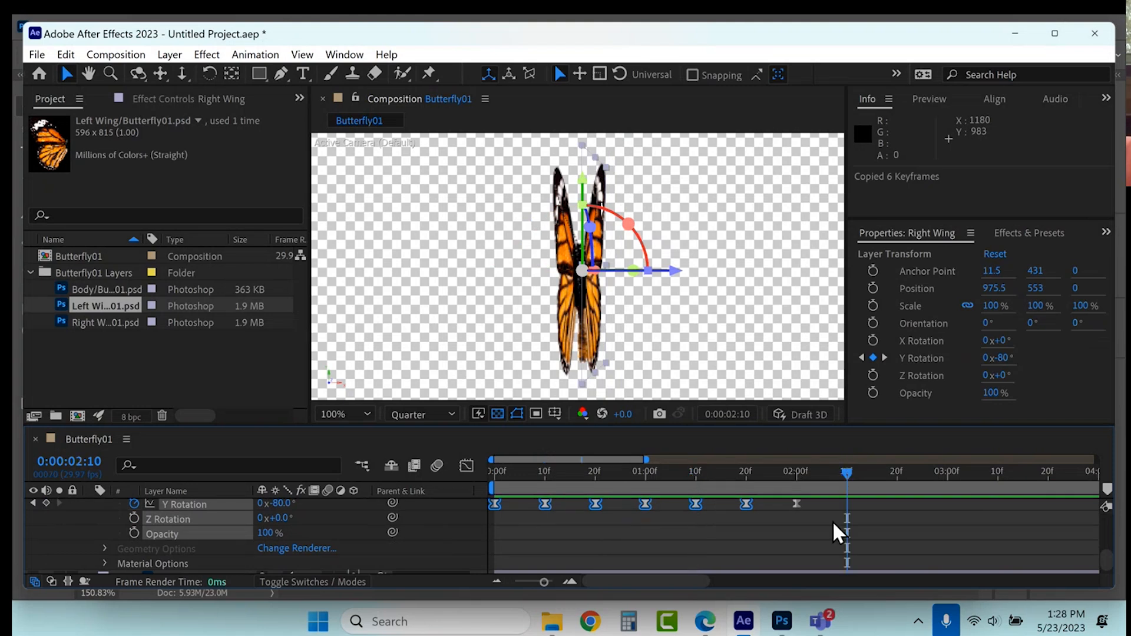
pyautogui.hotkey('ctrl', 'v')
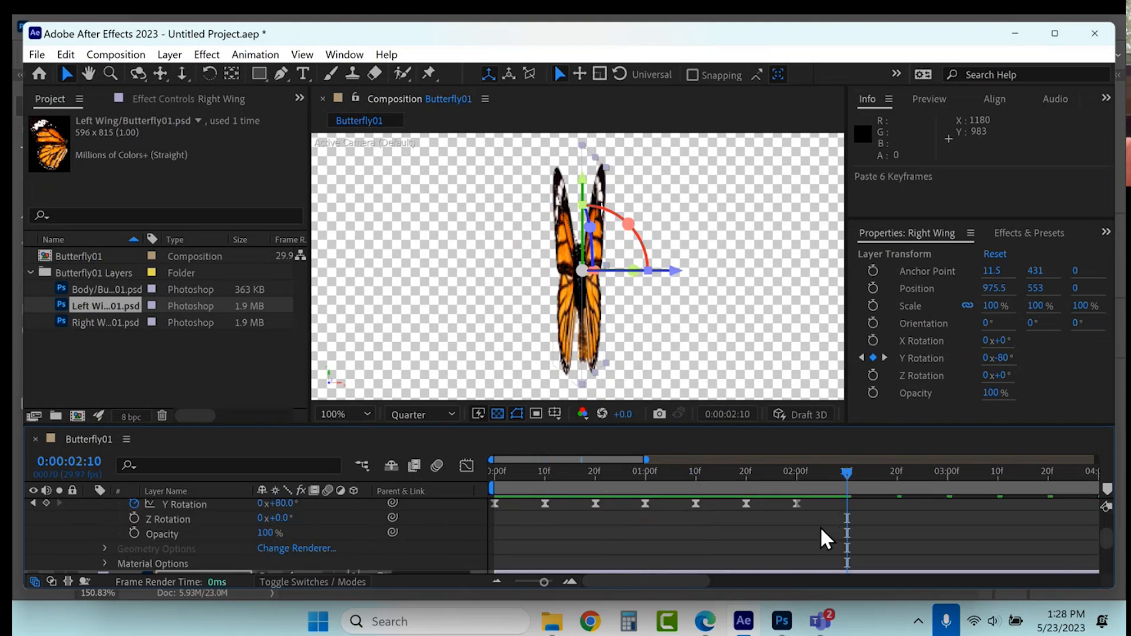
# Copy the Left Wing's first six Y Rotation keyframes and paste them at 0:00:02:10
pyautogui.scroll(1, 821, 525)
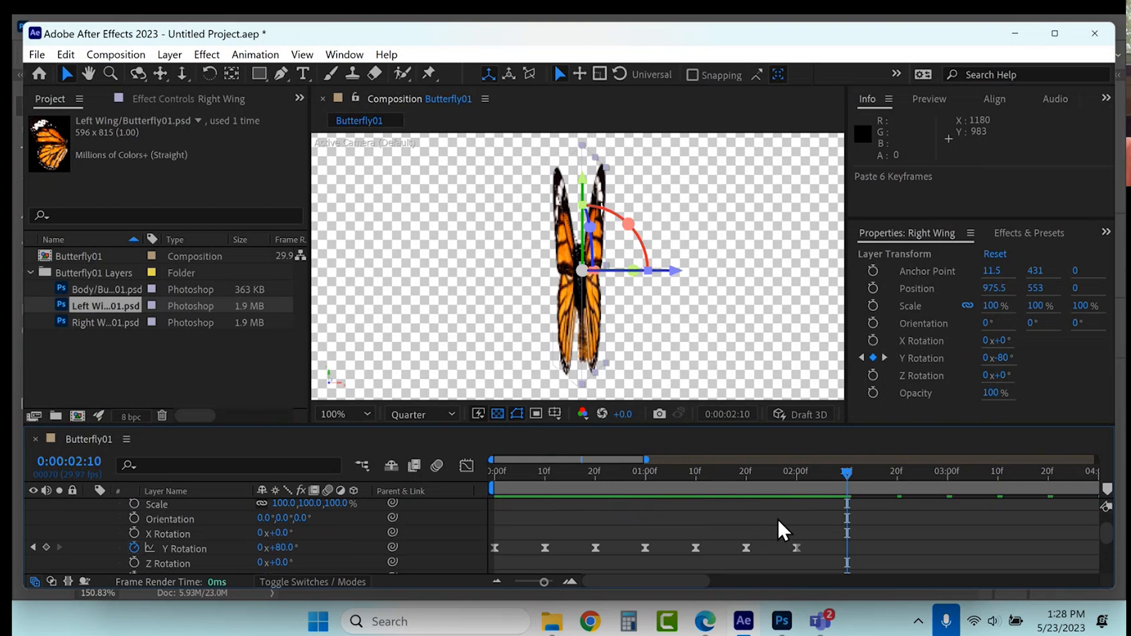
pyautogui.moveTo(537, 584); pyautogui.dragTo(475, 580)
pyautogui.scroll(4, 699, 539)
pyautogui.scroll(-1, 699, 537)
pyautogui.hotkey('ctrl', 'v')
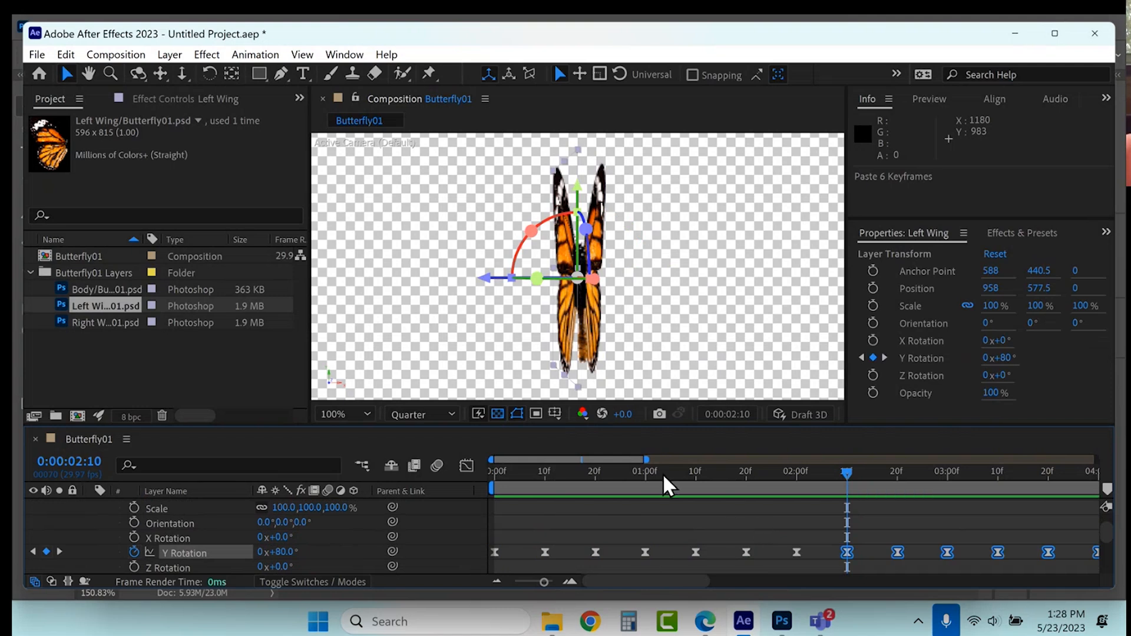
# Compare the wing positions at the first keyframe, 0:00:00:00, and at the last keyframe, 0:00:04:00
pyautogui.moveTo(650, 459); pyautogui.dragTo(974, 458)
pyautogui.moveTo(999, 422)
pyautogui.mouseDown()
pyautogui.moveTo(1019, 421)
pyautogui.moveTo(1007, 424)
pyautogui.mouseUp()
pyautogui.click(496, 472)
pyautogui.click(667, 465)
pyautogui.moveTo(671, 467)
pyautogui.mouseDown()
pyautogui.moveTo(645, 469)
pyautogui.moveTo(671, 465)
pyautogui.mouseUp()
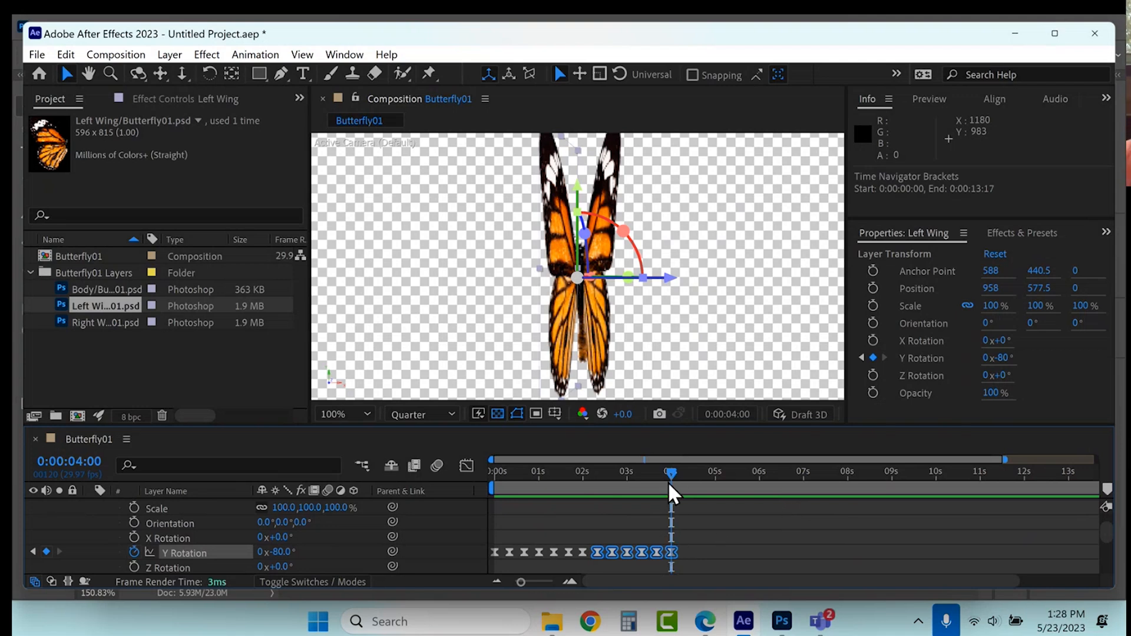
pyautogui.moveTo(671, 475); pyautogui.dragTo(455, 517)
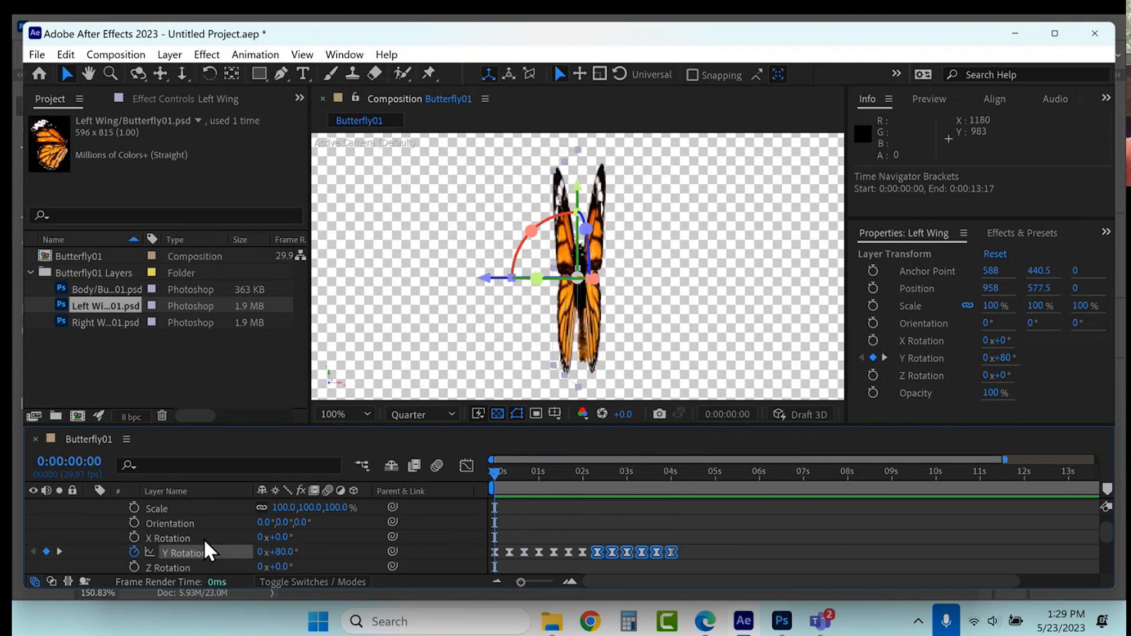
pyautogui.click(673, 477)
pyautogui.moveTo(676, 476); pyautogui.dragTo(672, 475)
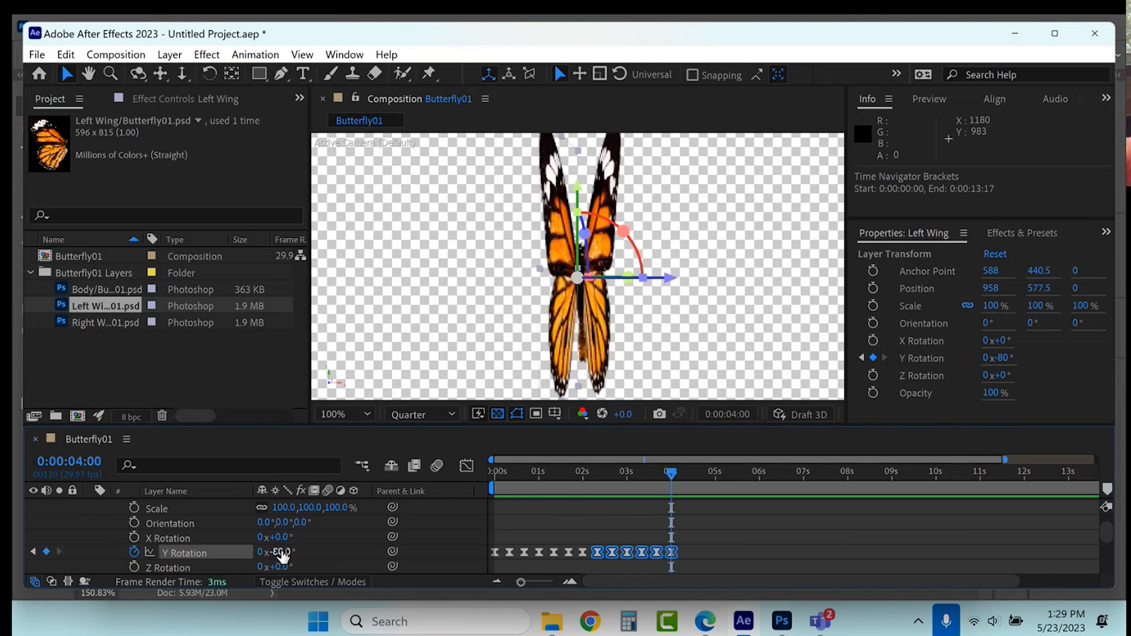
# Copy the Left Wing's first Y Rotation keyframe and paste it at 0:00:04:10
pyautogui.moveTo(1004, 459); pyautogui.dragTo(656, 460)
pyautogui.moveTo(1021, 526); pyautogui.dragTo(494, 539)
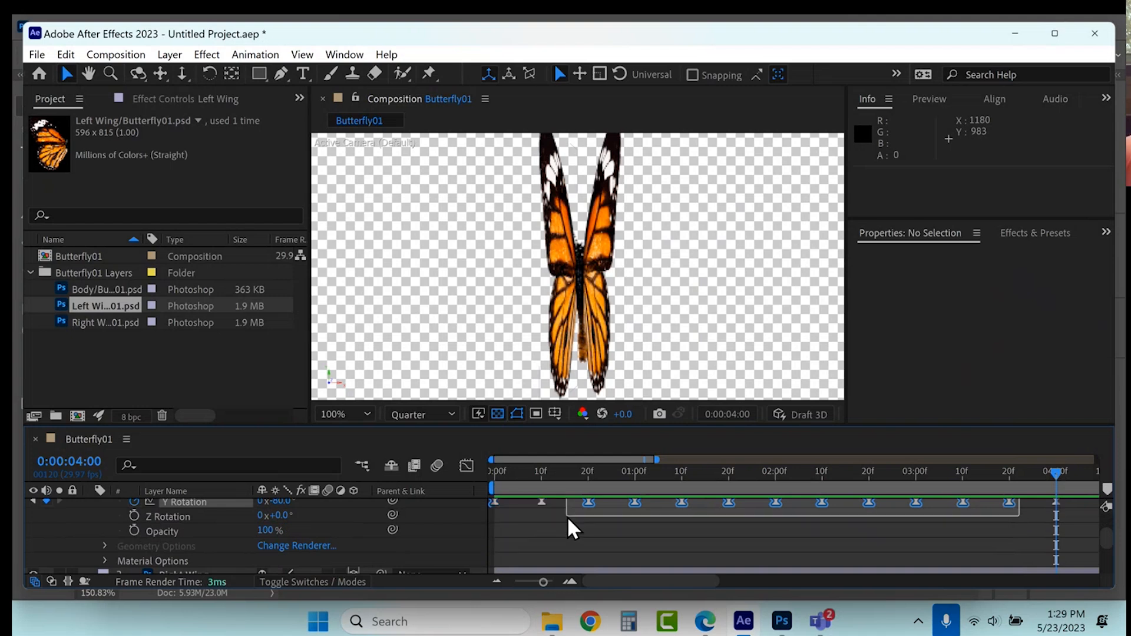
pyautogui.click(565, 545)
pyautogui.press('Home')
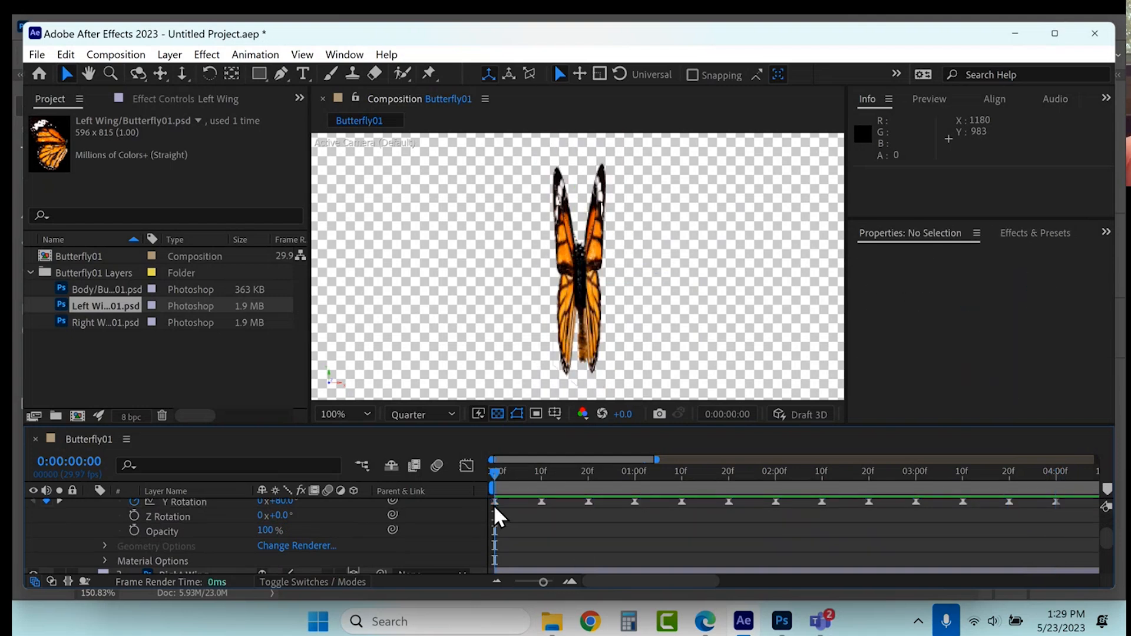
pyautogui.click(495, 503)
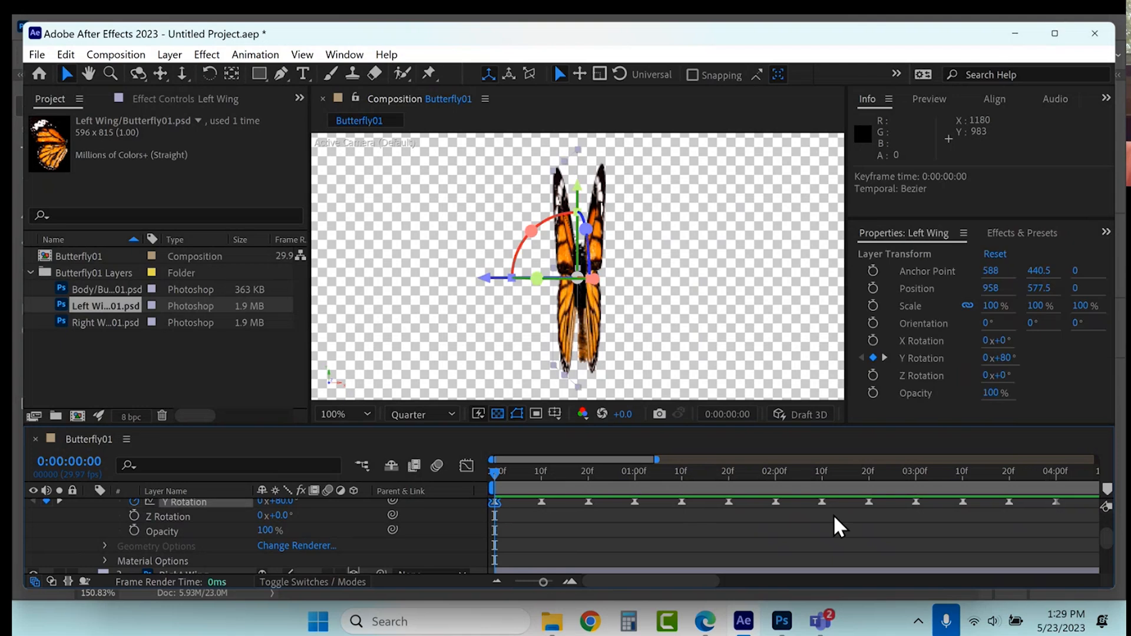
pyautogui.hotkey('ctrl', 'c')
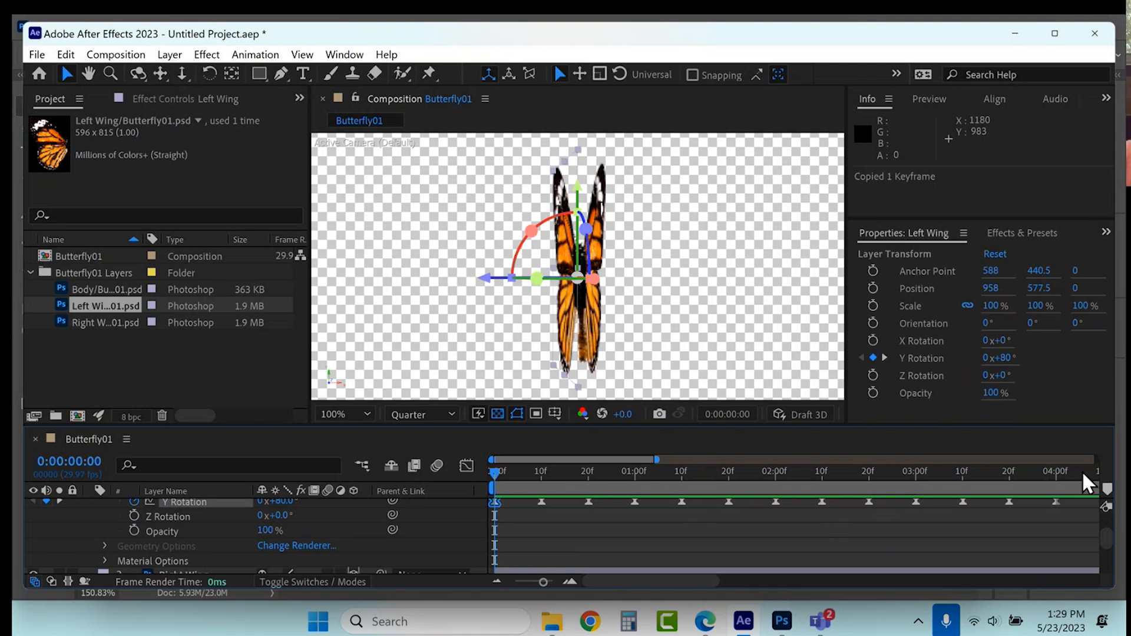
pyautogui.moveTo(546, 464); pyautogui.dragTo(658, 469)
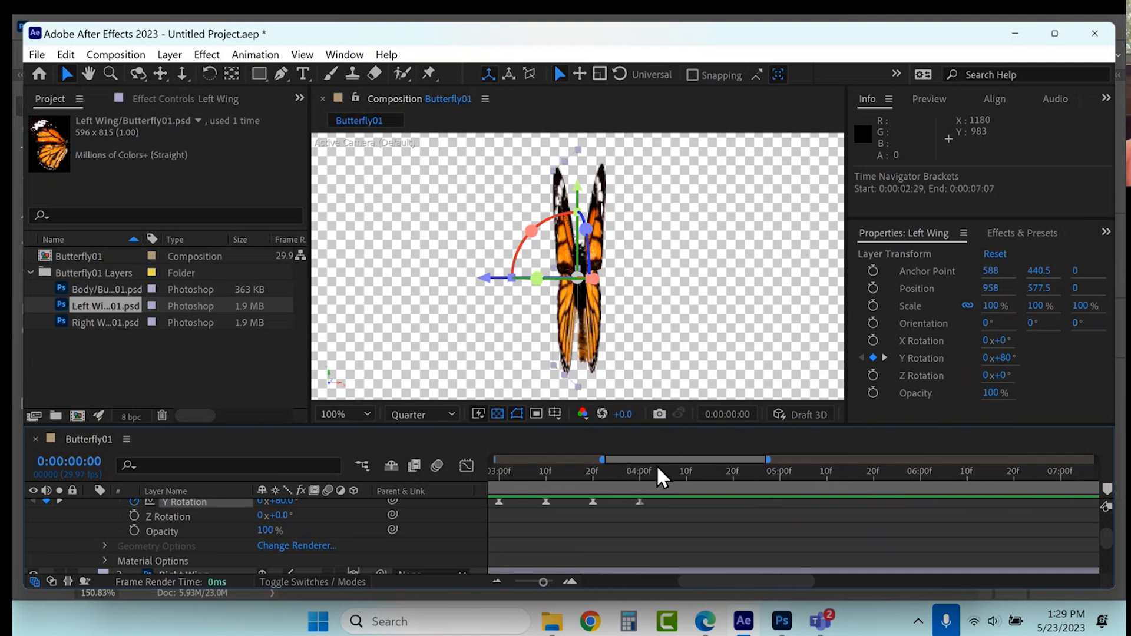
pyautogui.click(686, 474)
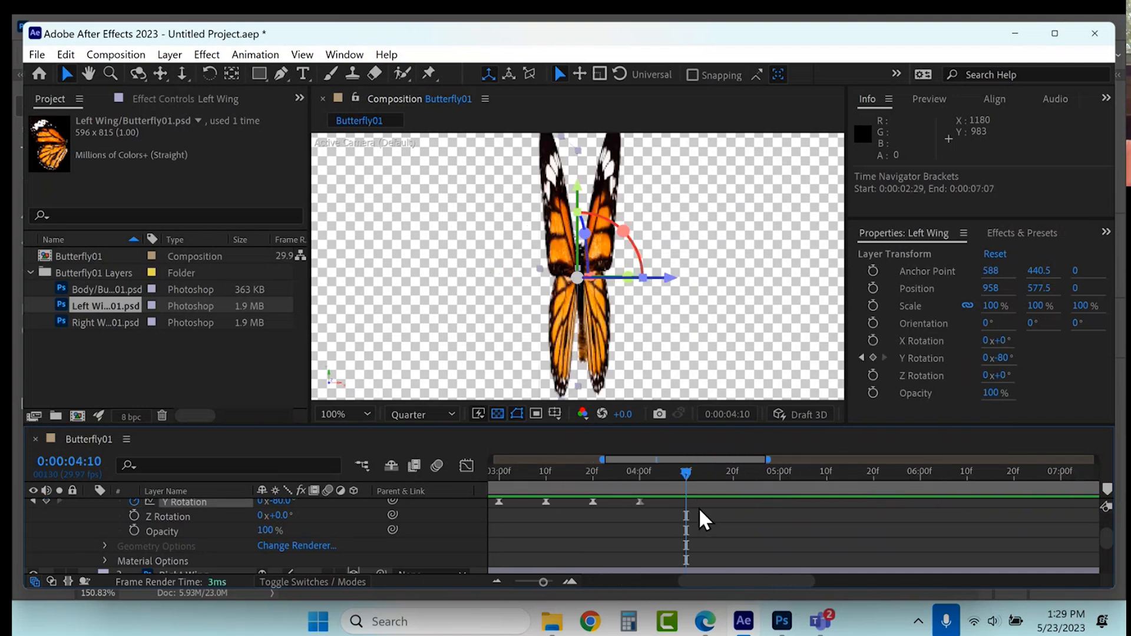
pyautogui.hotkey('ctrl', 'v')
# Copy the Right Wing's first Y Rotation keyframe and paste it at 0:00:04:10
pyautogui.moveTo(660, 461); pyautogui.dragTo(461, 468)
pyautogui.click(509, 518)
pyautogui.scroll(5, 484, 500)
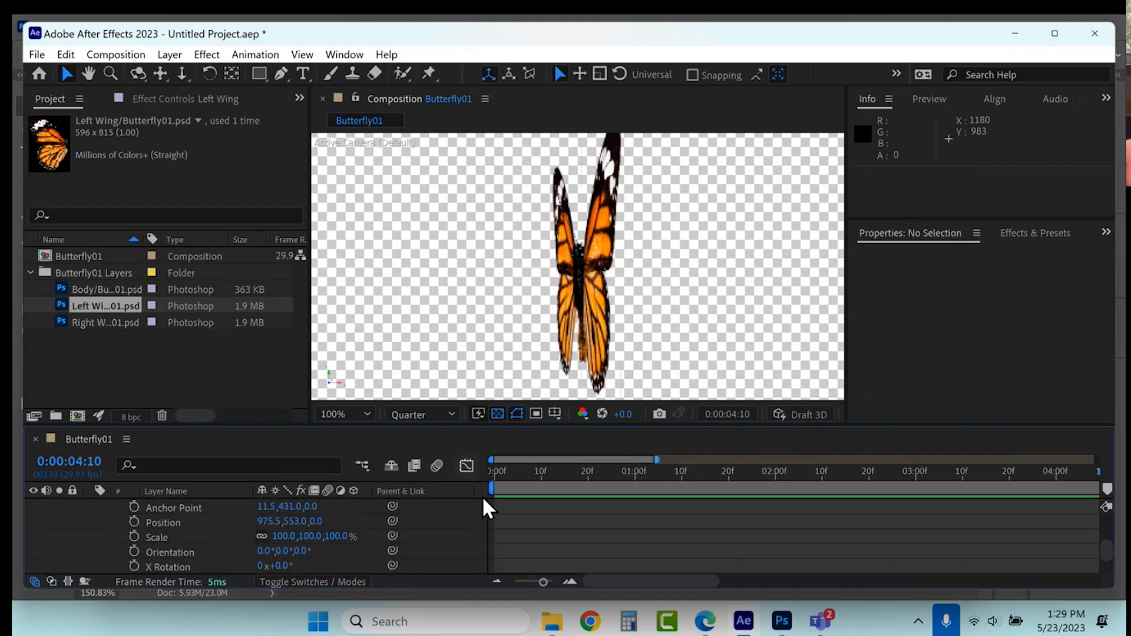
pyautogui.click(495, 518)
pyautogui.scroll(-1, 562, 542)
pyautogui.hotkey('ctrl', 'c')
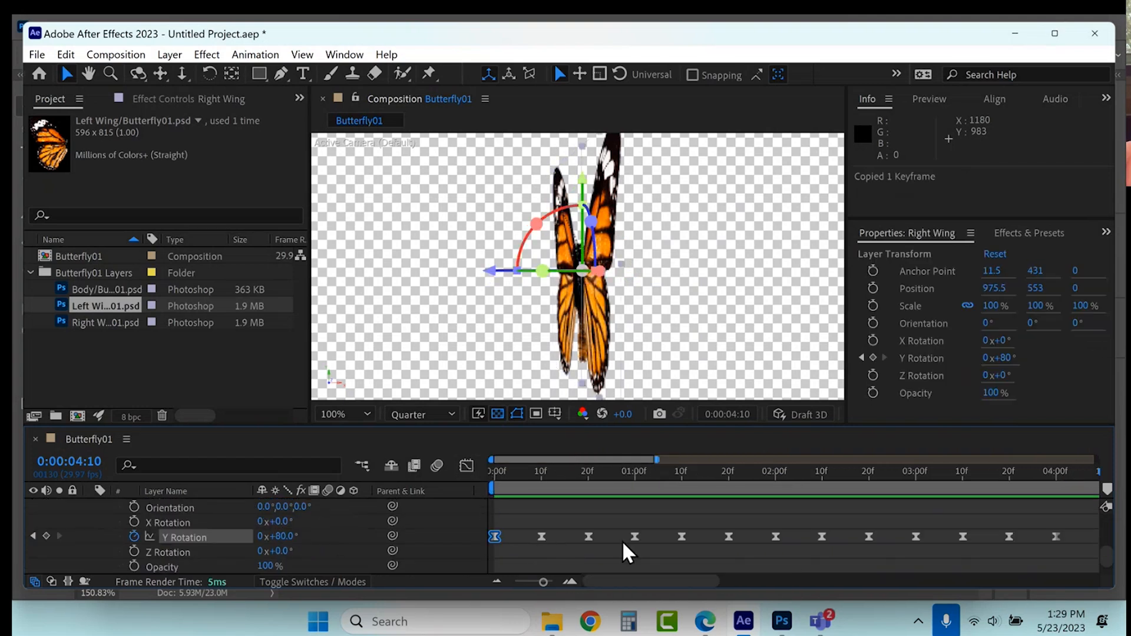
pyautogui.moveTo(609, 460); pyautogui.dragTo(690, 466)
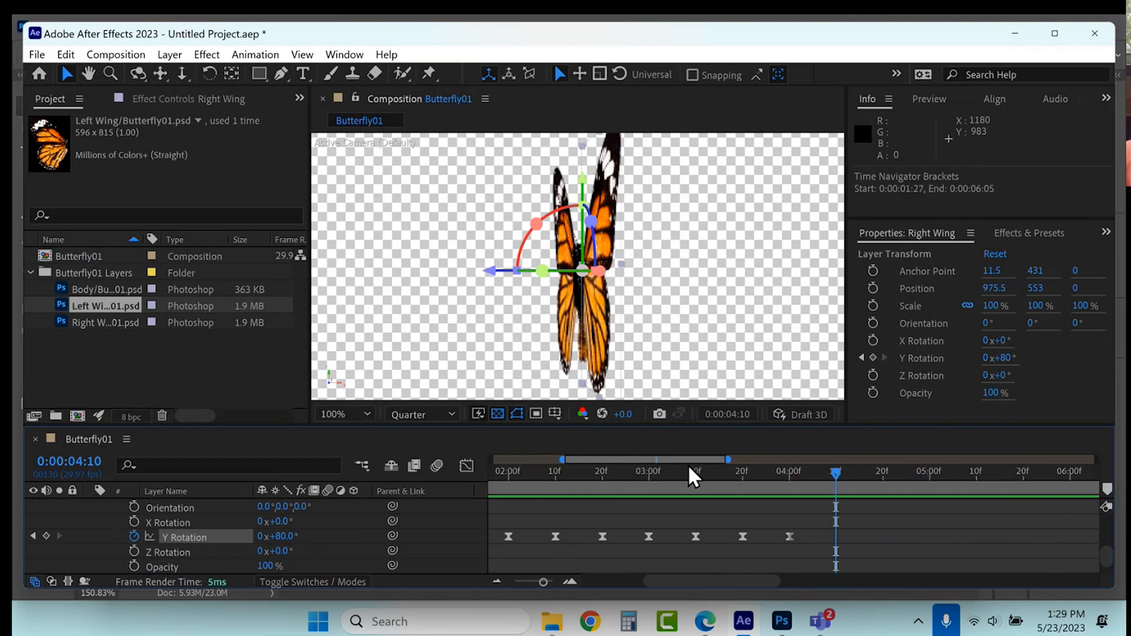
pyautogui.hotkey('ctrl', 'v')
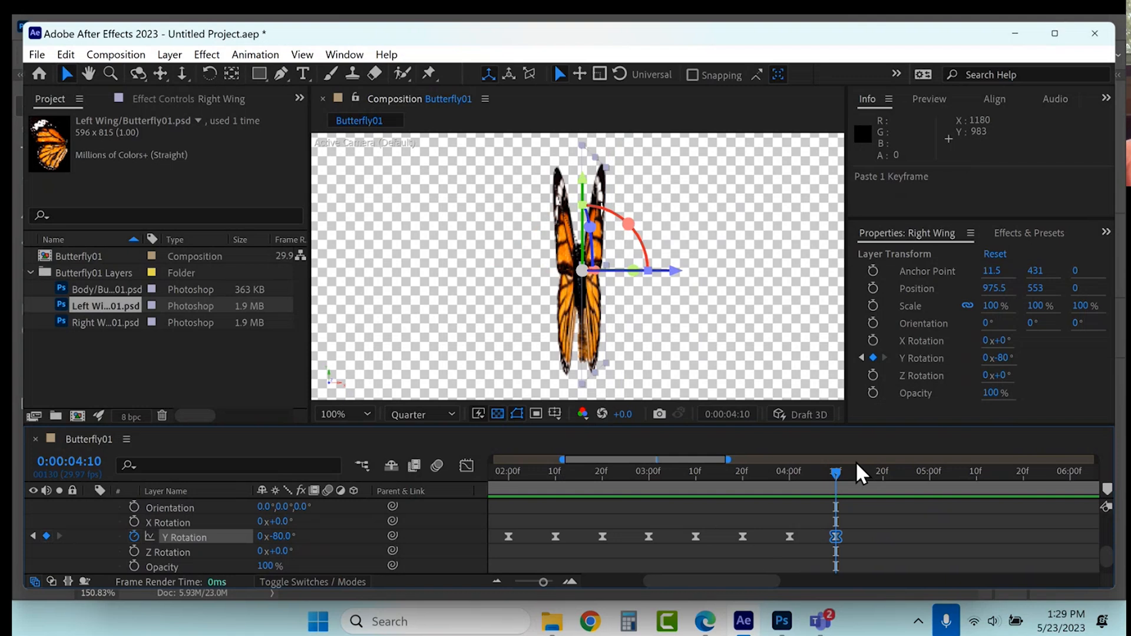
# Split the Right Wing layer at 0:00:04:10 and delete the segment after the split
pyautogui.moveTo(836, 472); pyautogui.dragTo(792, 474)
pyautogui.press('Home')
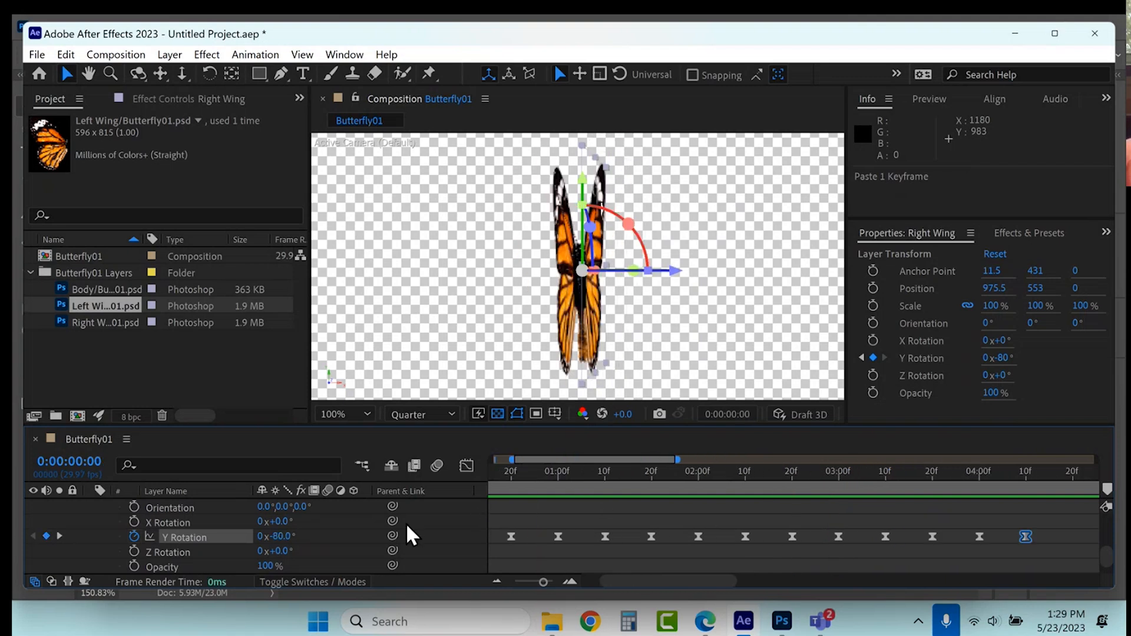
pyautogui.moveTo(656, 459); pyautogui.dragTo(1095, 459)
pyautogui.scroll(3, 683, 552)
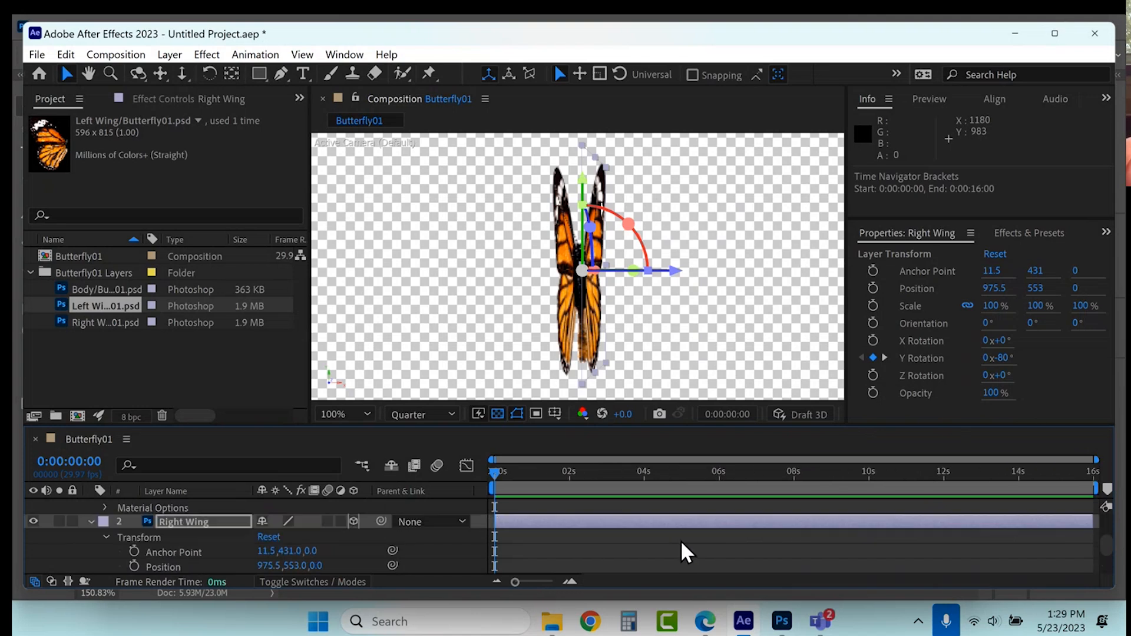
pyautogui.scroll(-3, 684, 552)
pyautogui.click(656, 473)
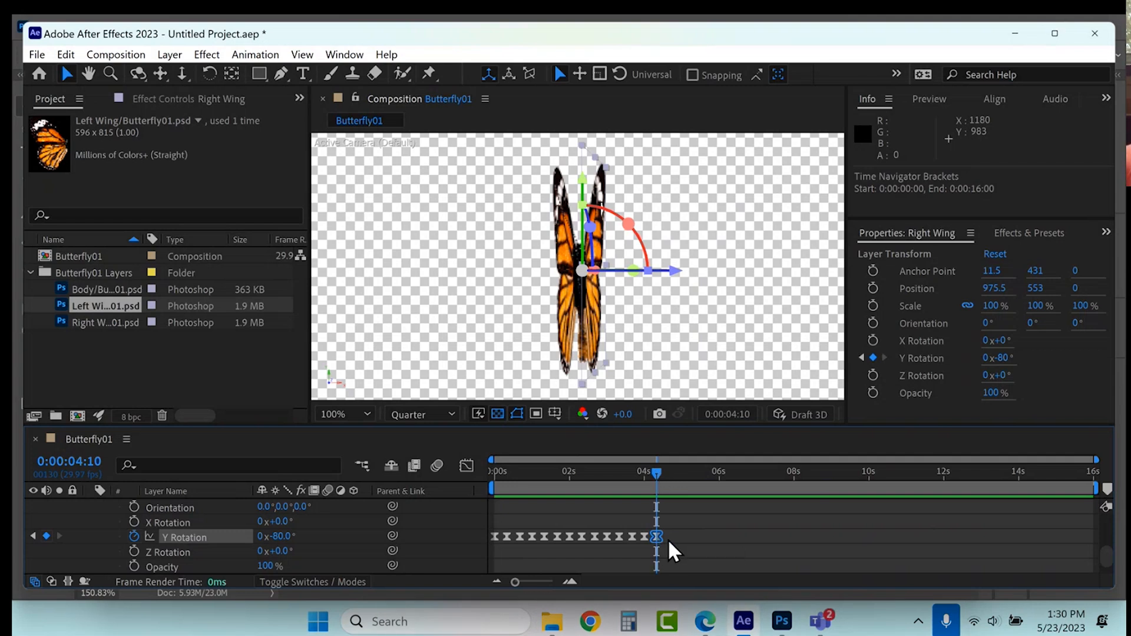
pyautogui.scroll(-2, 672, 551)
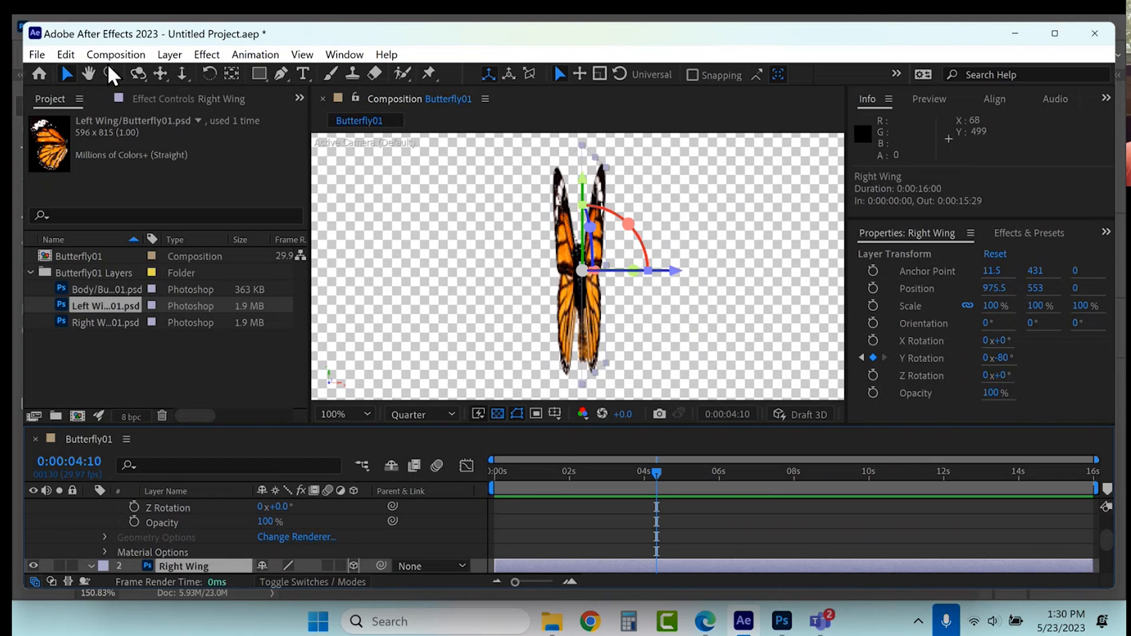
pyautogui.click(66, 54)
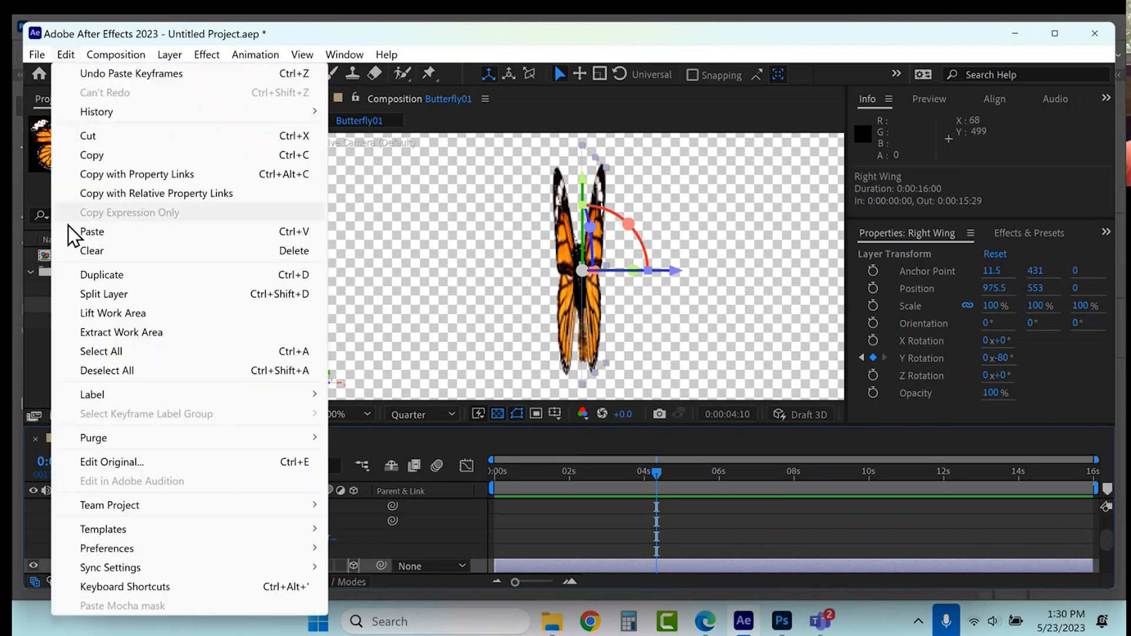
pyautogui.click(94, 294)
pyautogui.click(759, 546)
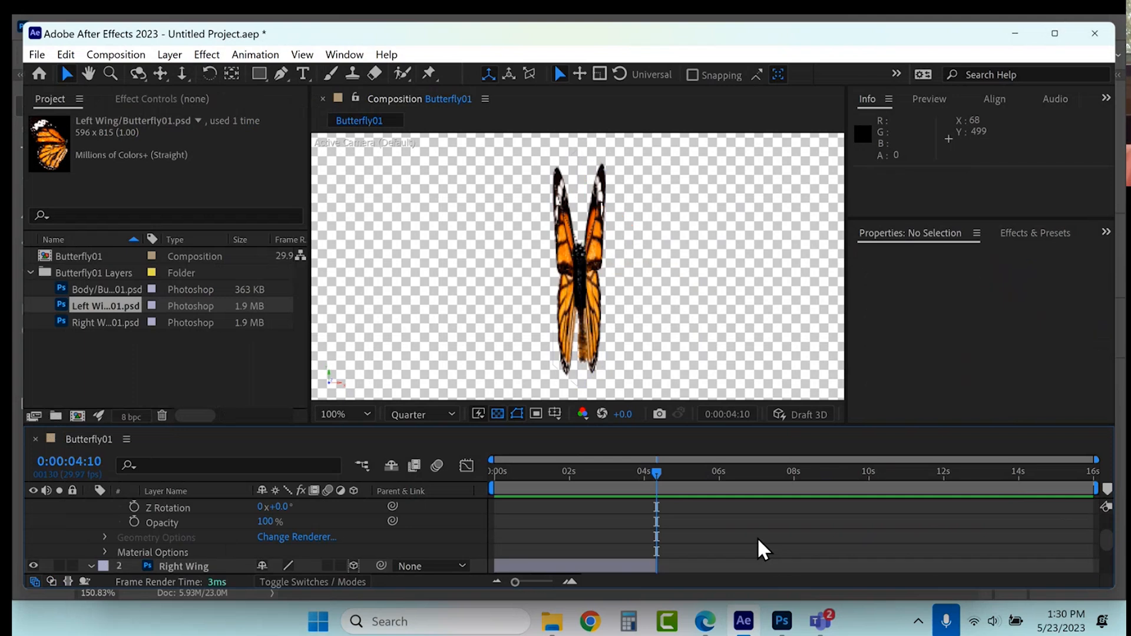
pyautogui.scroll(-3, 756, 541)
pyautogui.scroll(-1, 754, 548)
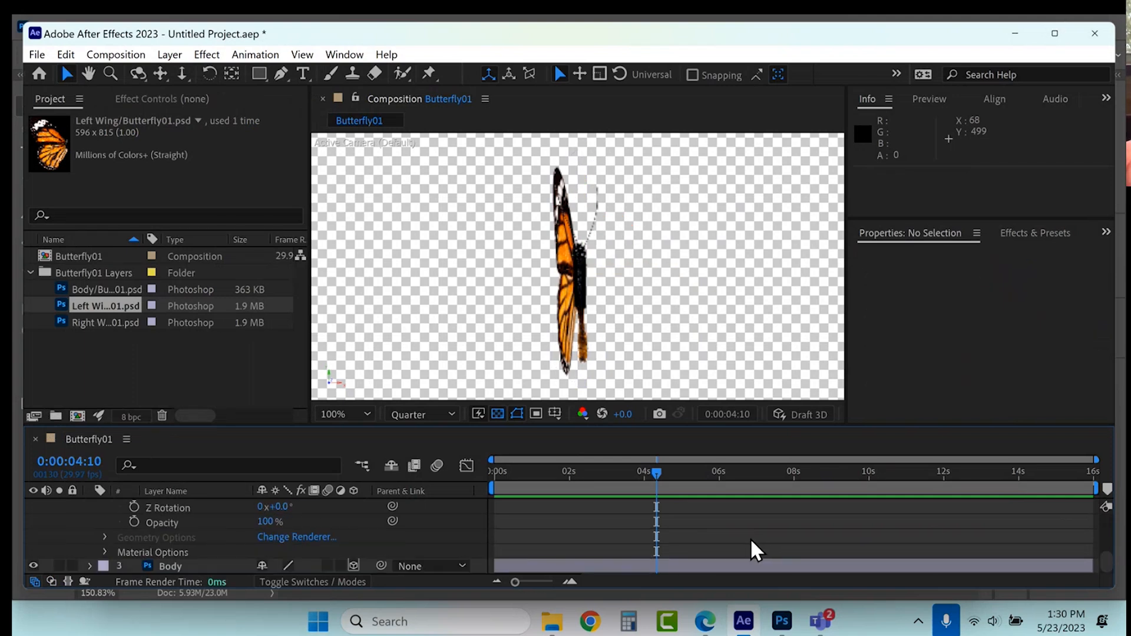
# Split the Body layer at 0:00:04:10
pyautogui.click(705, 567)
pyautogui.click(66, 54)
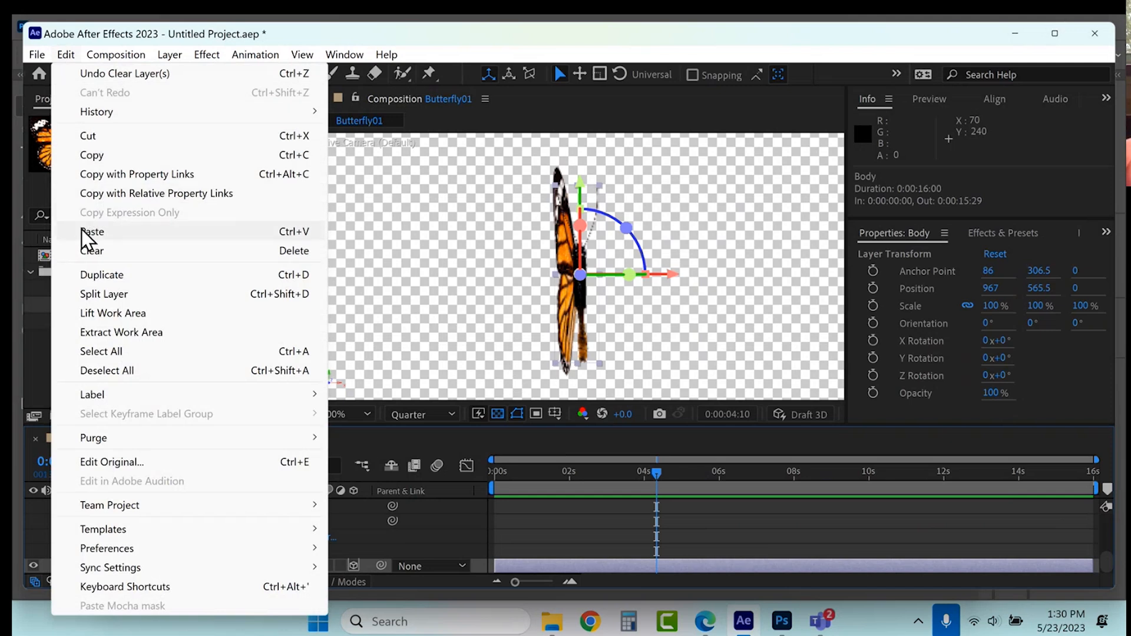
pyautogui.click(85, 295)
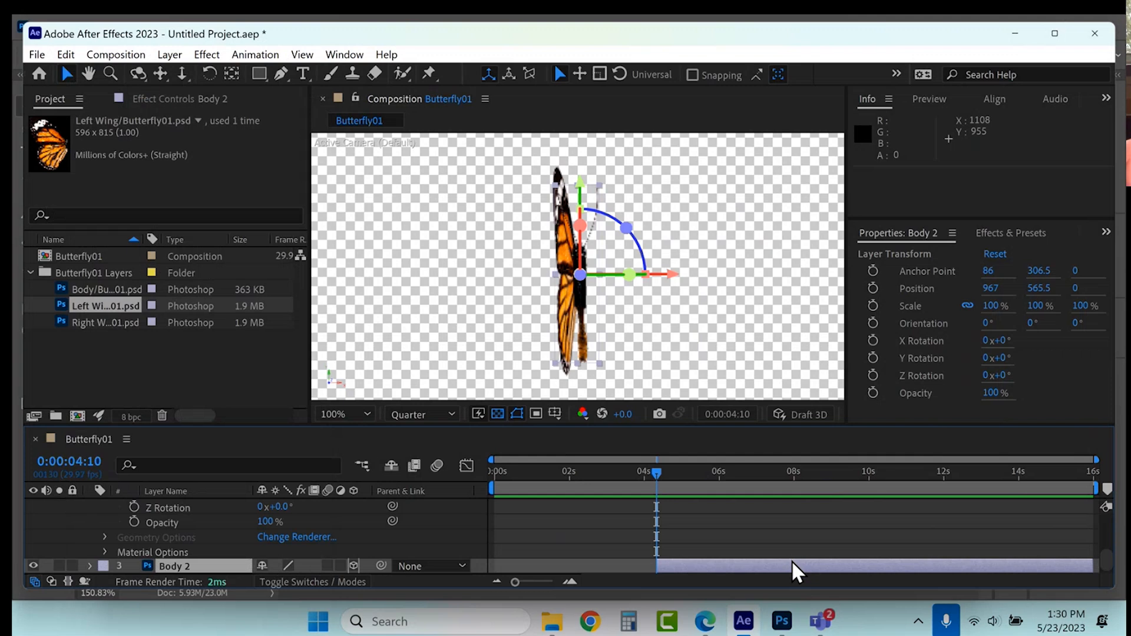
# Undo the Body split, the Right Wing segment deletion and the Right Wing split
pyautogui.hotkey('ctrl', 'z')
pyautogui.hotkey('ctrl', 'z')
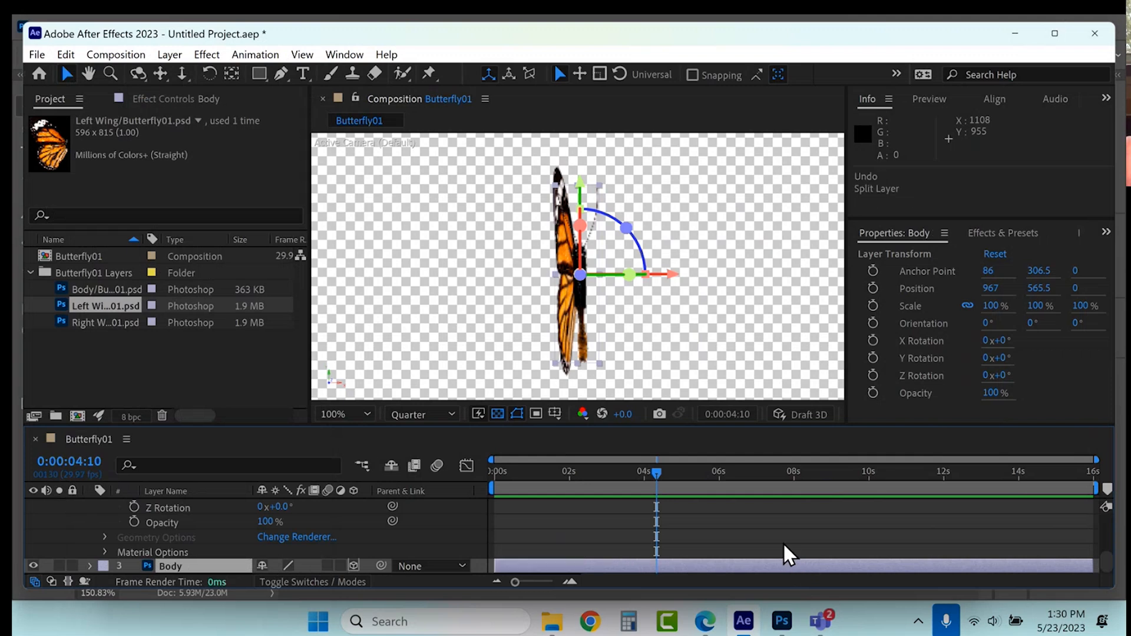
pyautogui.scroll(2, 782, 546)
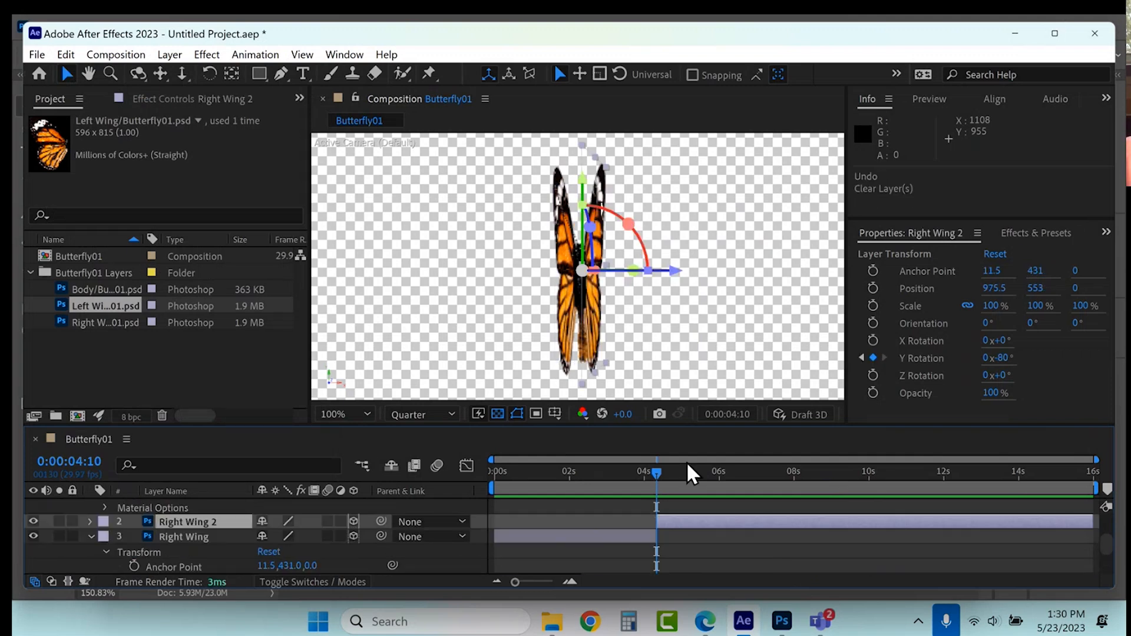
pyautogui.hotkey('ctrl', 'z')
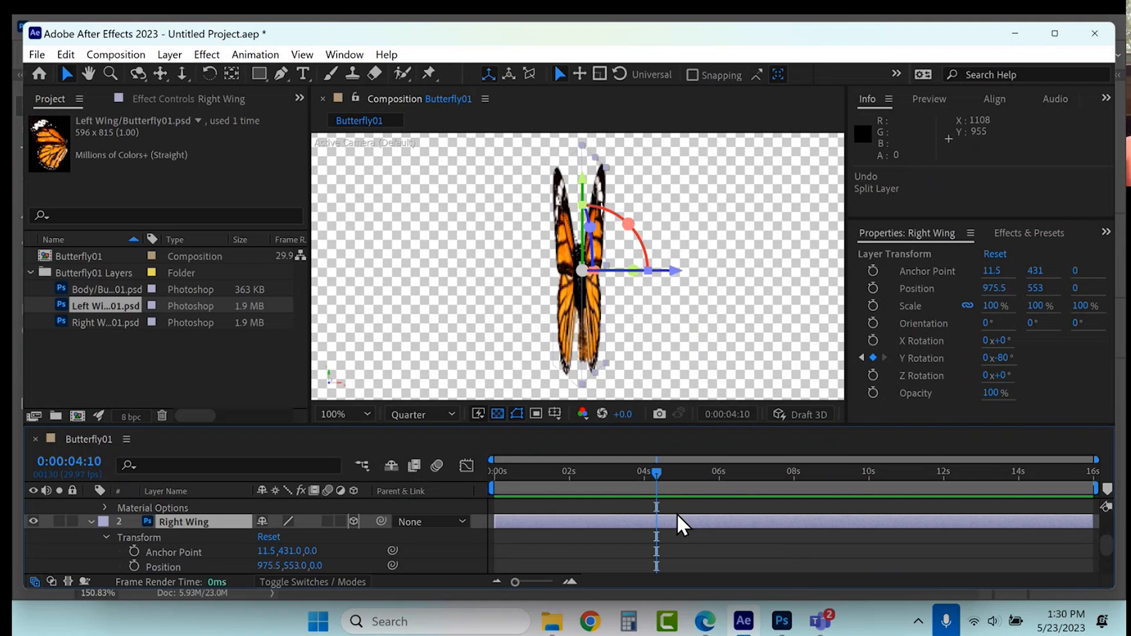
# Advance one frame to 0:00:04:11 and split the Right Wing layer there
pyautogui.moveTo(514, 582); pyautogui.dragTo(543, 583)
pyautogui.scroll(-3, 820, 536)
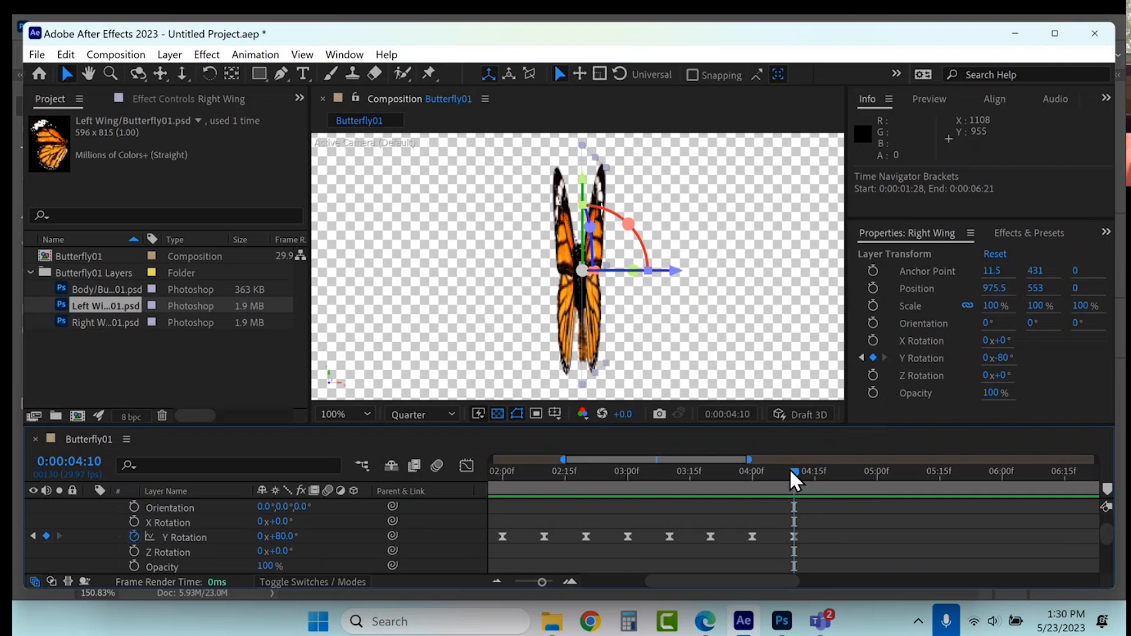
pyautogui.click(943, 99)
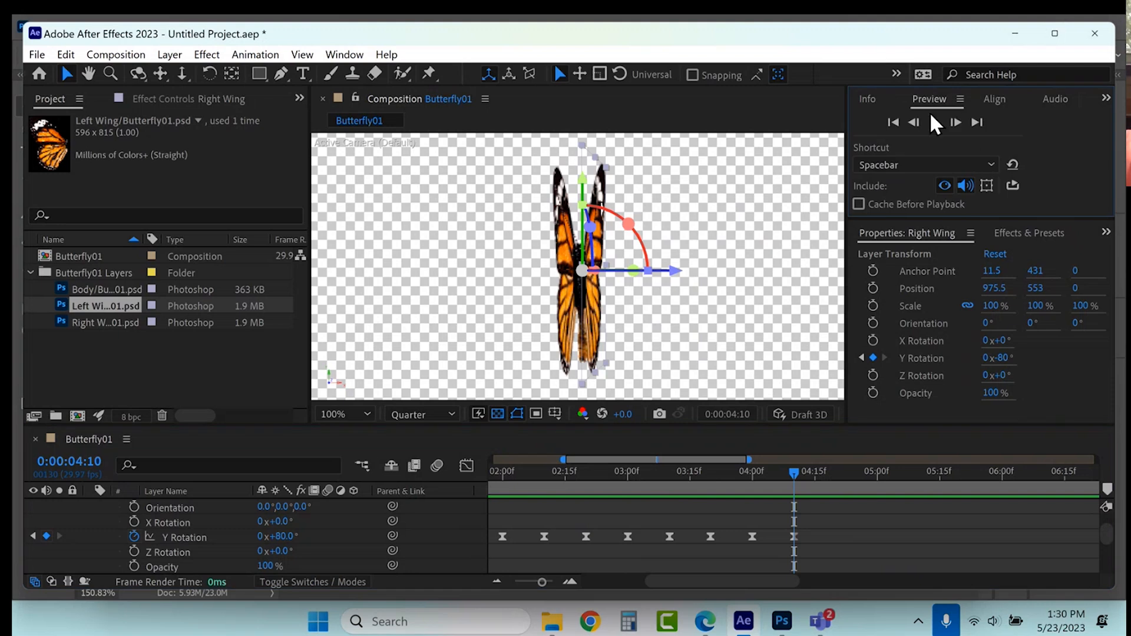
pyautogui.click(955, 122)
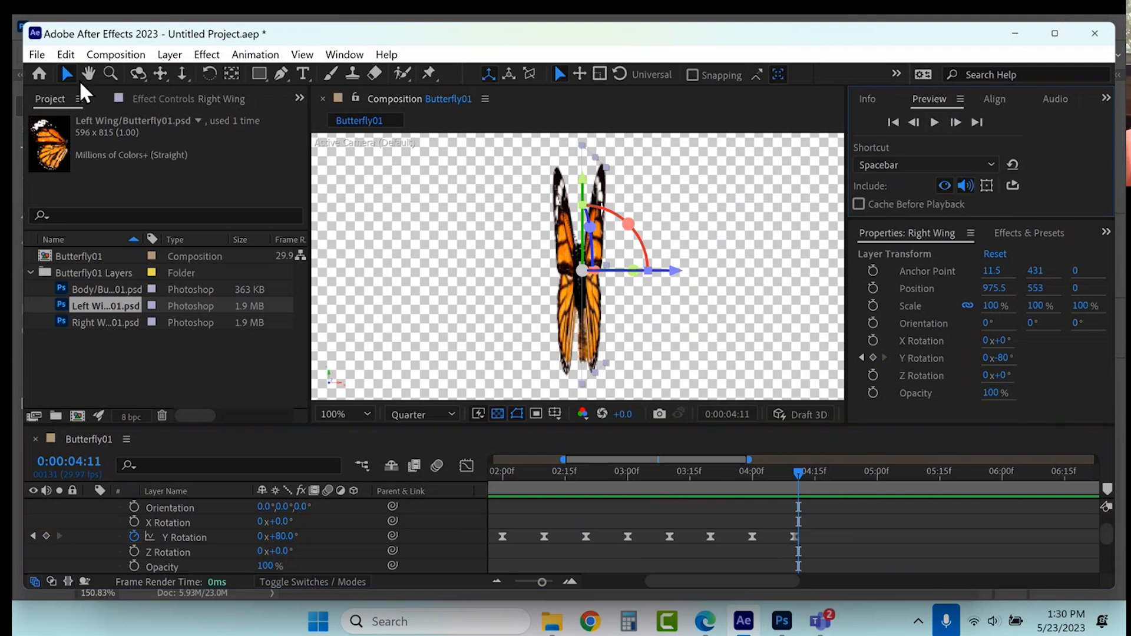
pyautogui.click(66, 54)
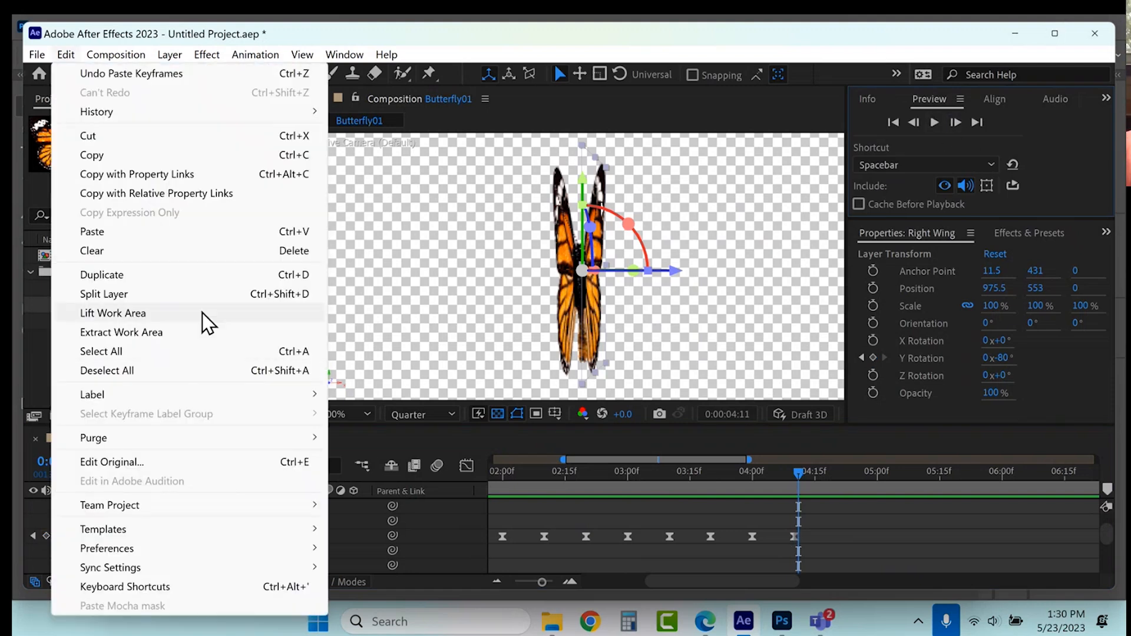
pyautogui.click(205, 296)
# Split the Left Wing layer at 0:00:04:11 and delete the segment after the split
pyautogui.scroll(2, 821, 513)
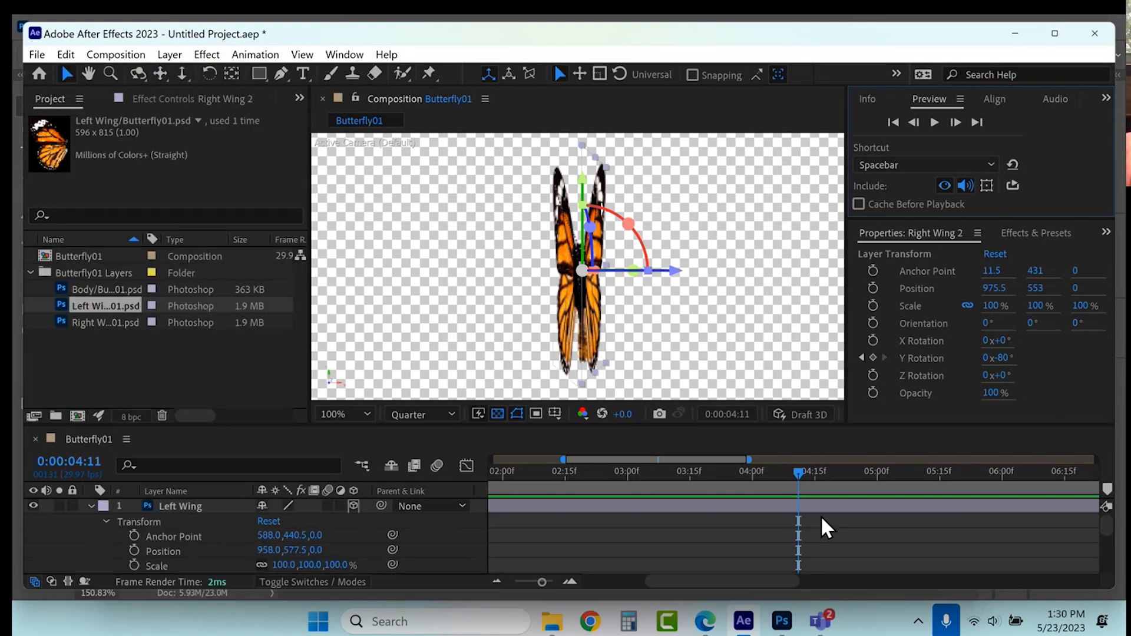
pyautogui.click(821, 510)
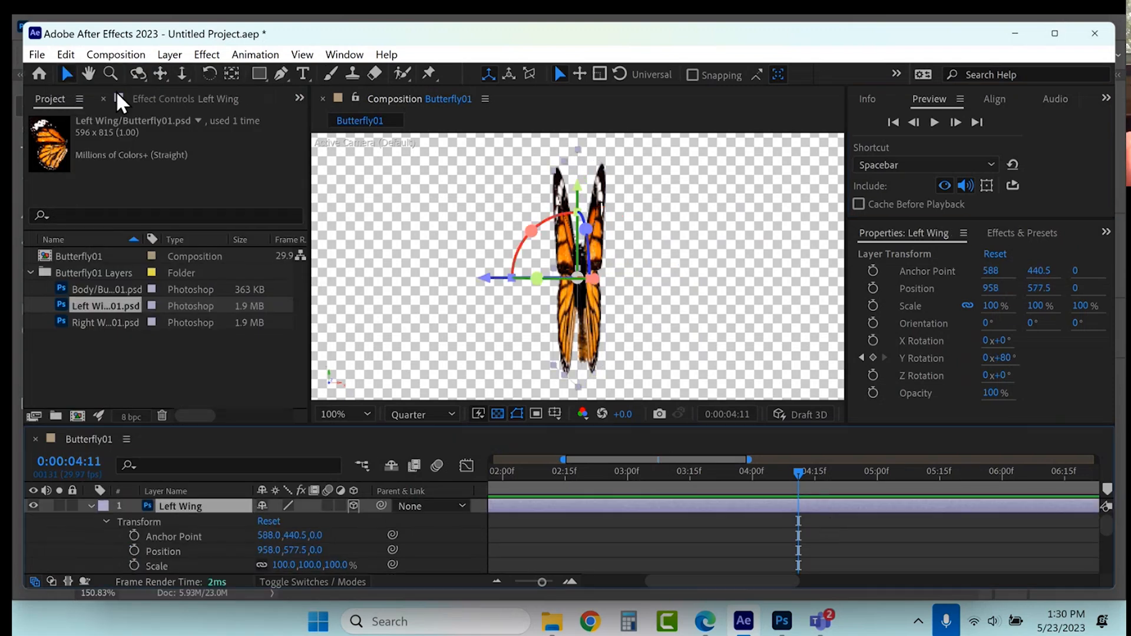
pyautogui.click(66, 54)
pyautogui.click(105, 297)
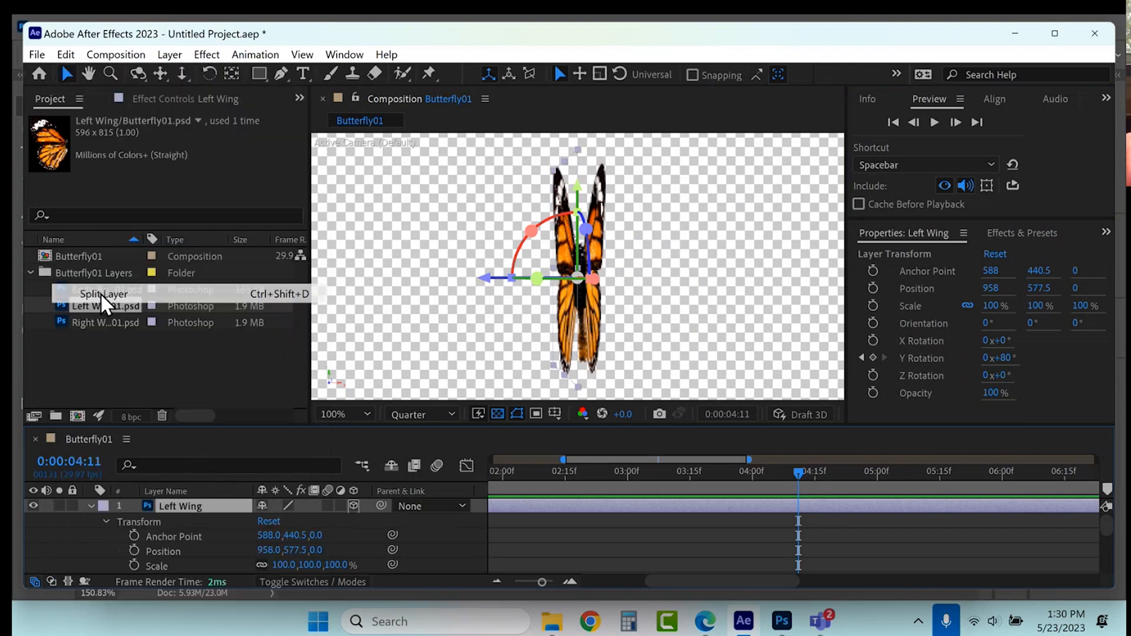
pyautogui.click(874, 528)
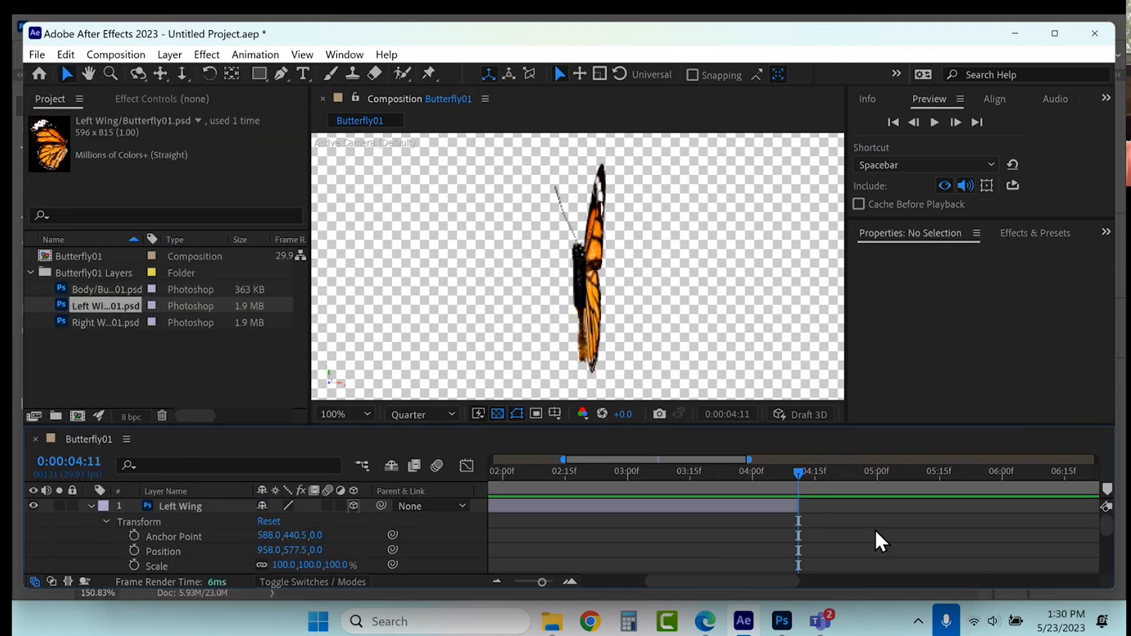
# Delete the Right Wing segment after the split and step back one frame to 0:00:04:10
pyautogui.scroll(-5, 874, 528)
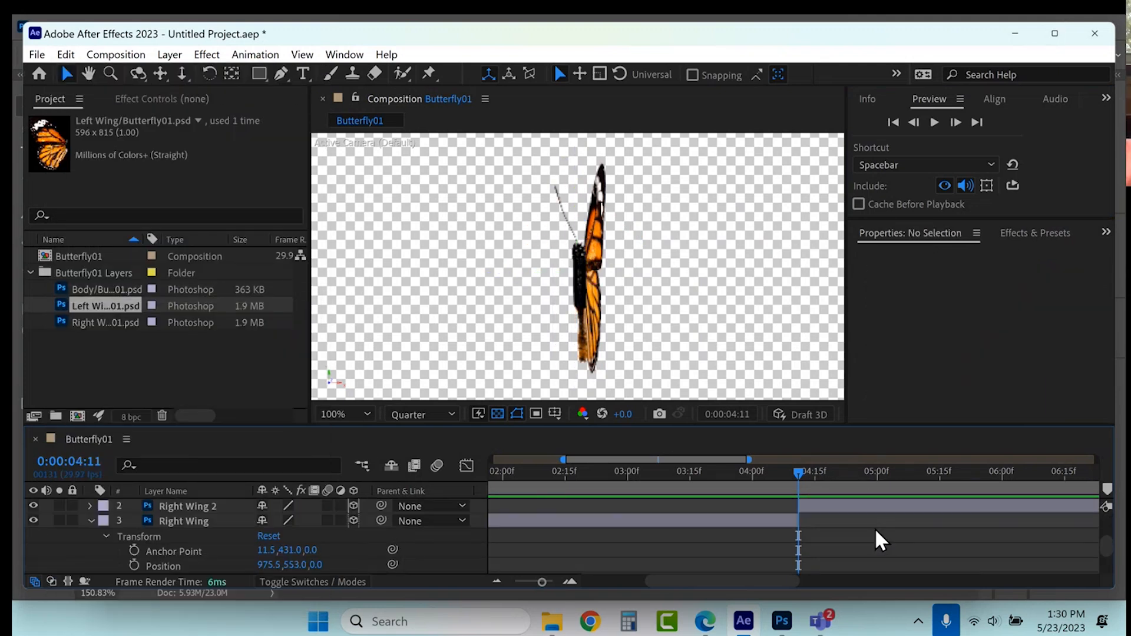
pyautogui.click(877, 506)
pyautogui.press('Delete')
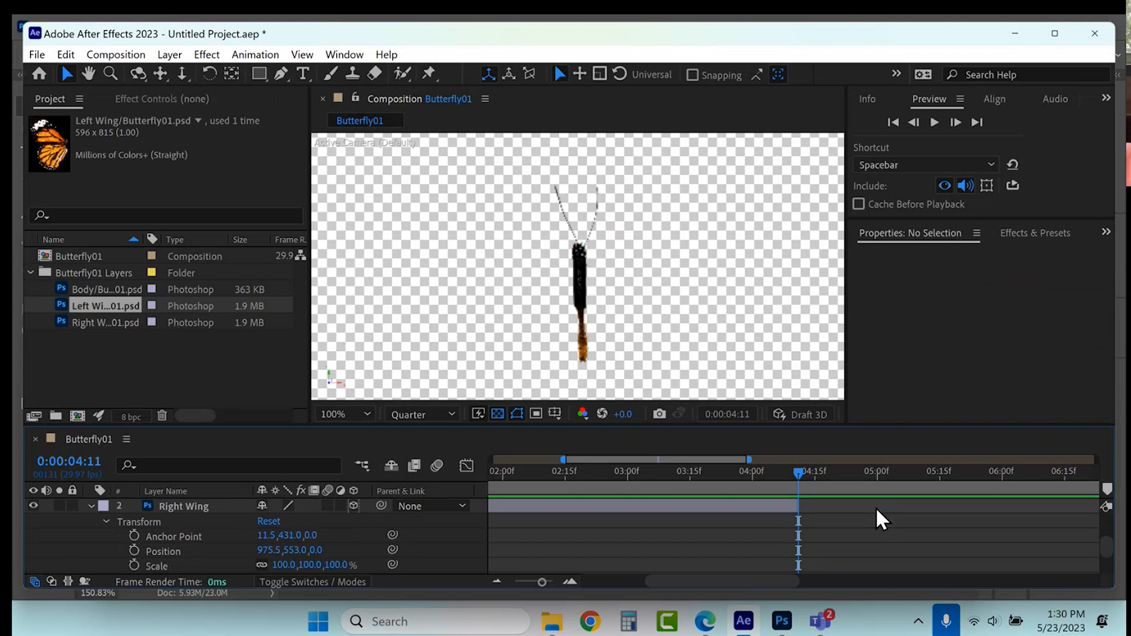
pyautogui.click(911, 123)
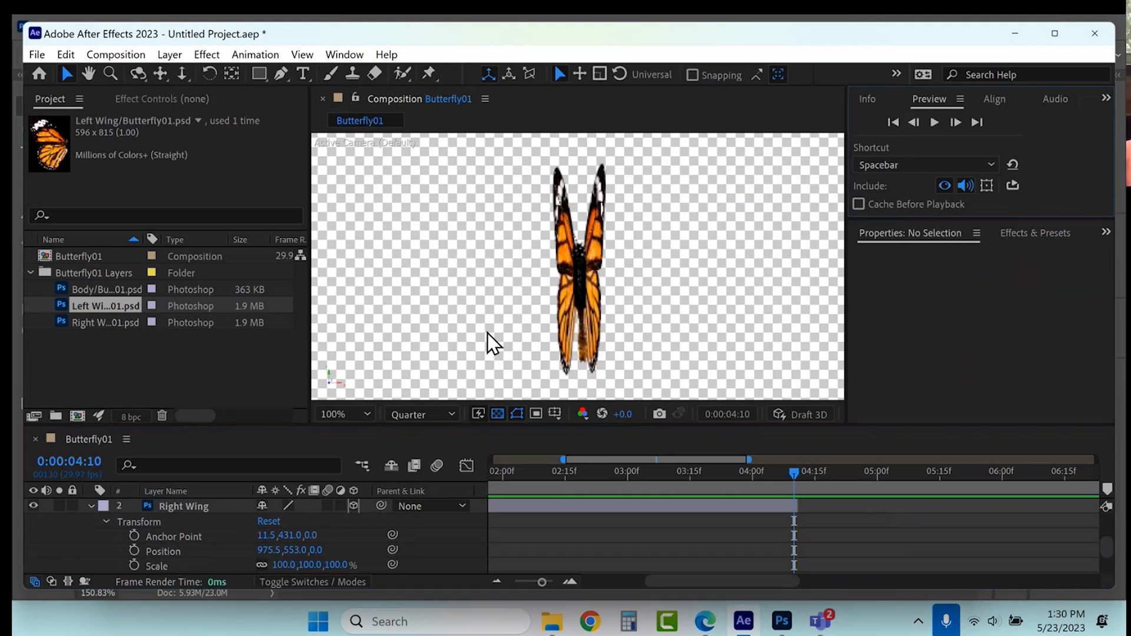
# Switch to the Default workspace
pyautogui.click(342, 56)
pyautogui.moveTo(589, 43)
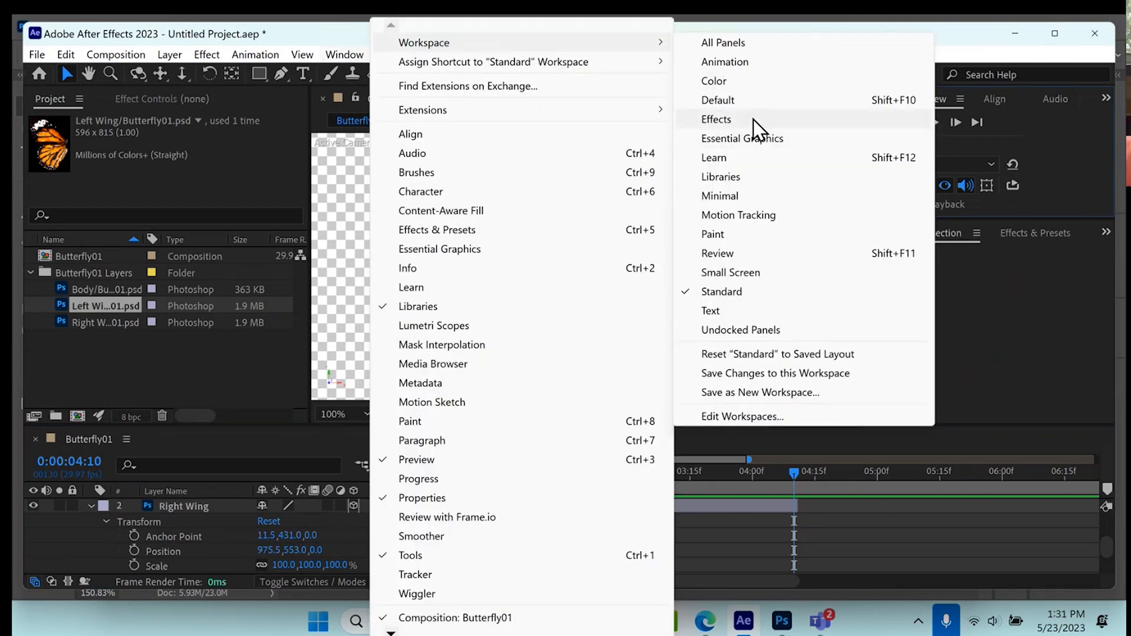
pyautogui.click(759, 103)
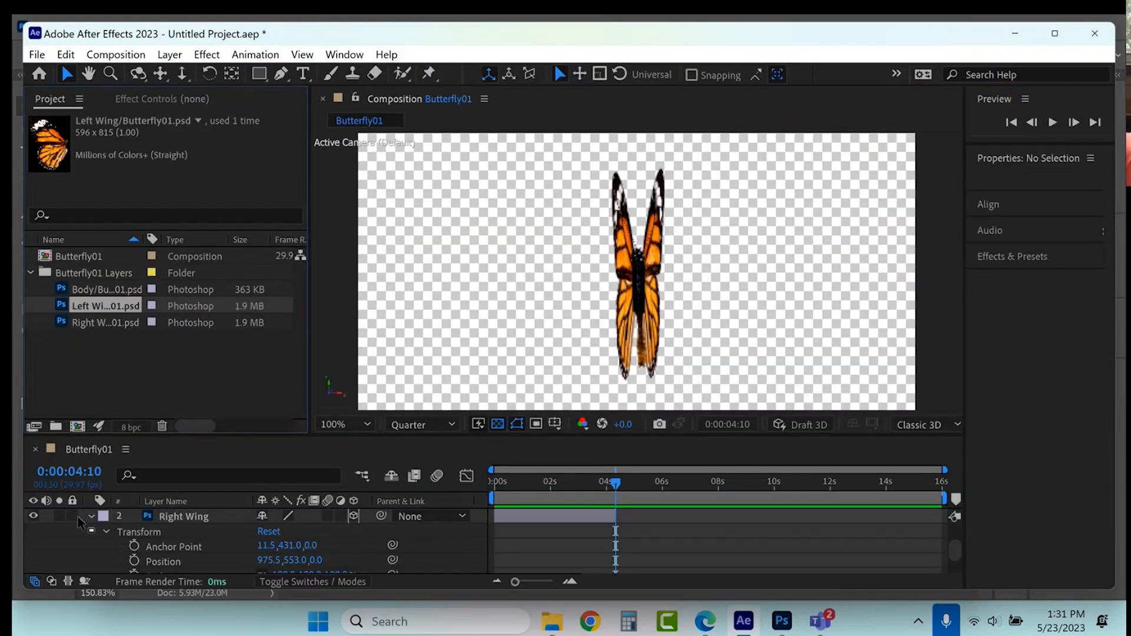
# Collapse the properties of the Right Wing and Left Wing layers in the timeline
pyautogui.click(91, 517)
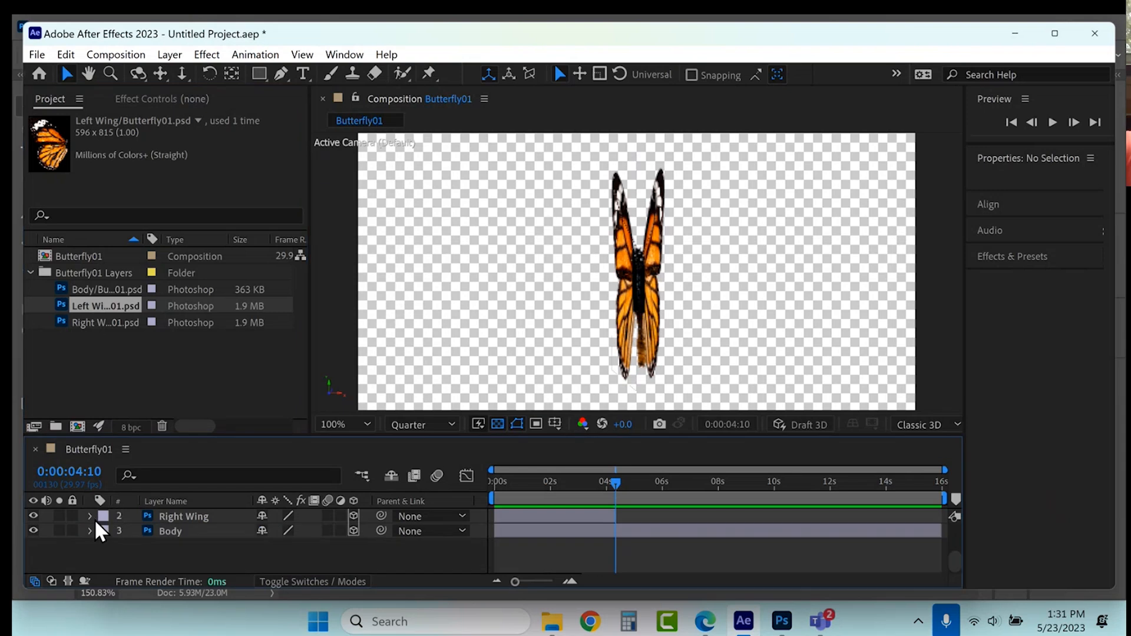
pyautogui.scroll(4, 90, 524)
pyautogui.scroll(4, 86, 521)
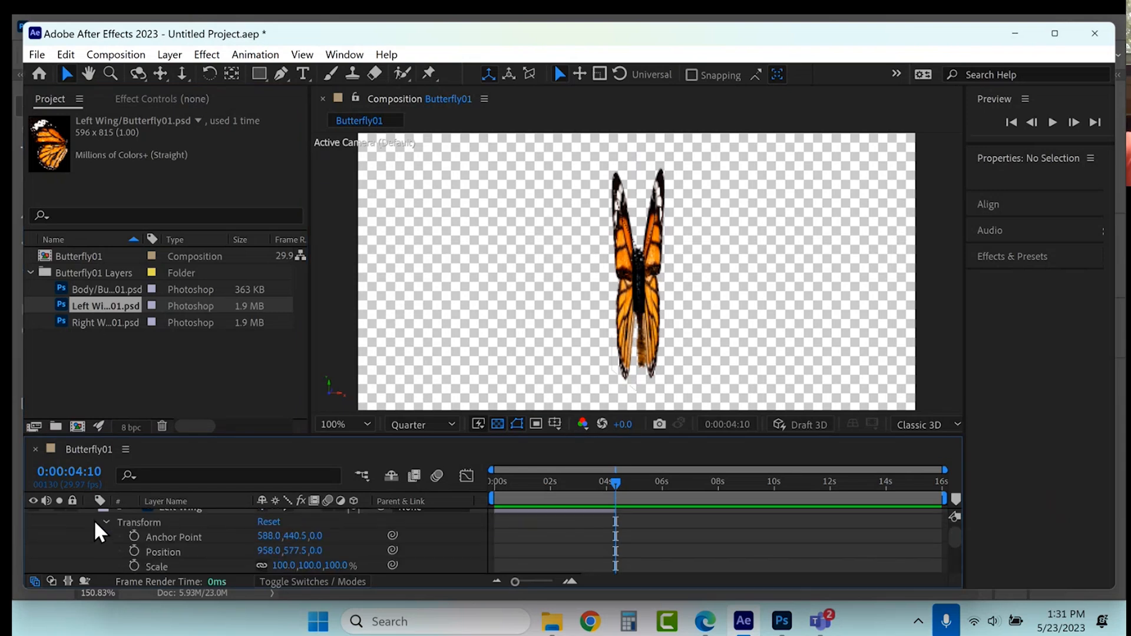
pyautogui.click(90, 516)
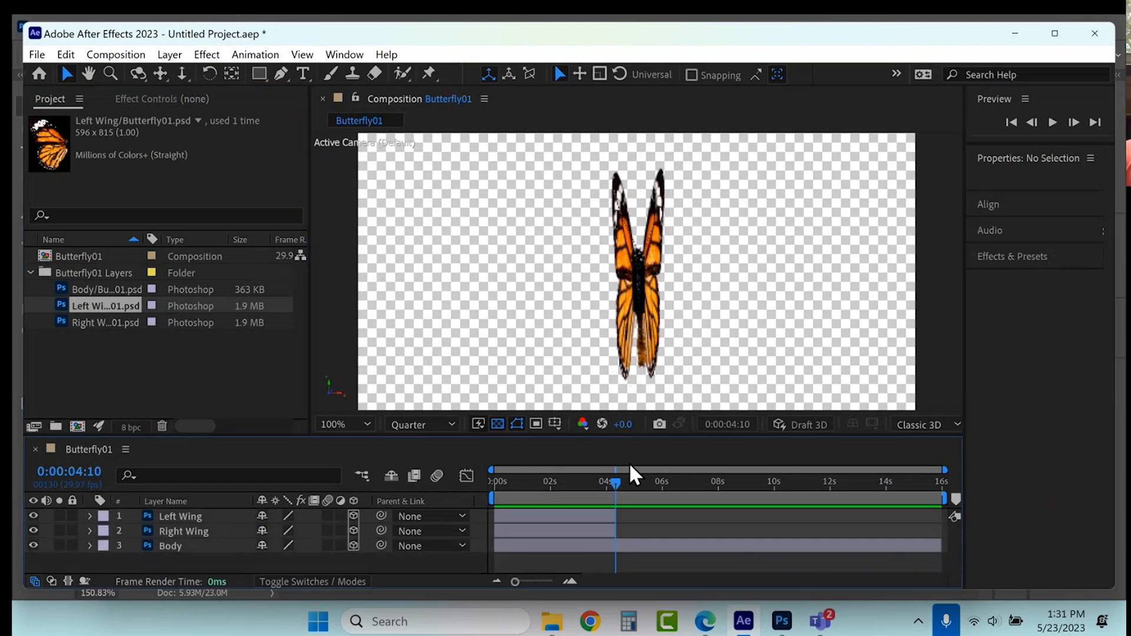
# Move the current time to 0:00:02:01 and enable motion blur for the Left Wing and Right Wing layers
pyautogui.moveTo(611, 480); pyautogui.dragTo(550, 489)
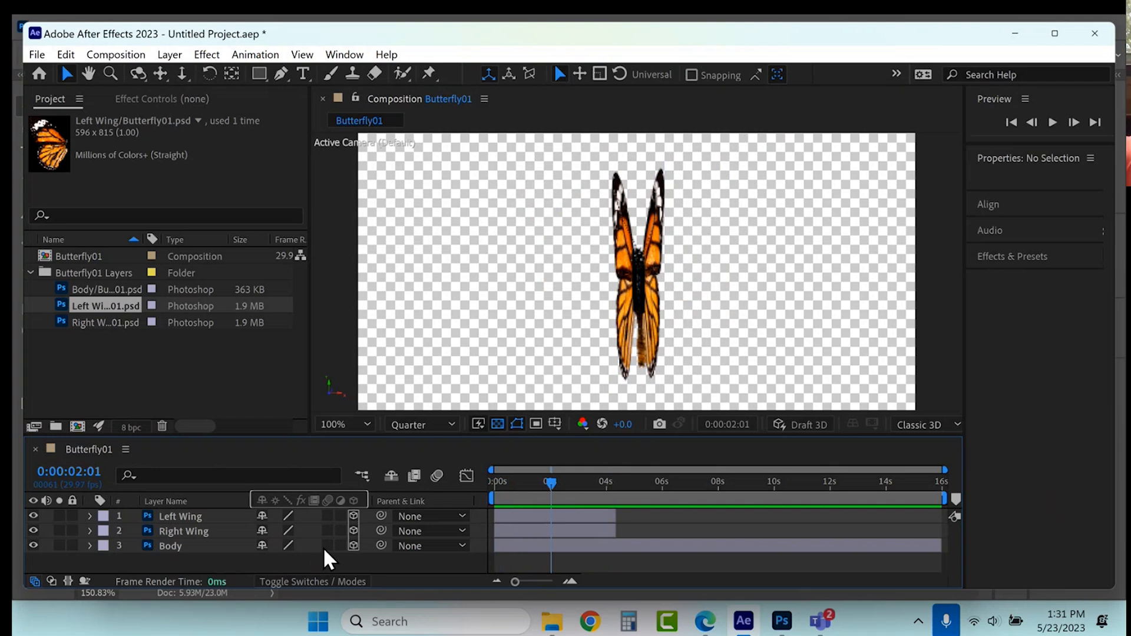
pyautogui.click(330, 516)
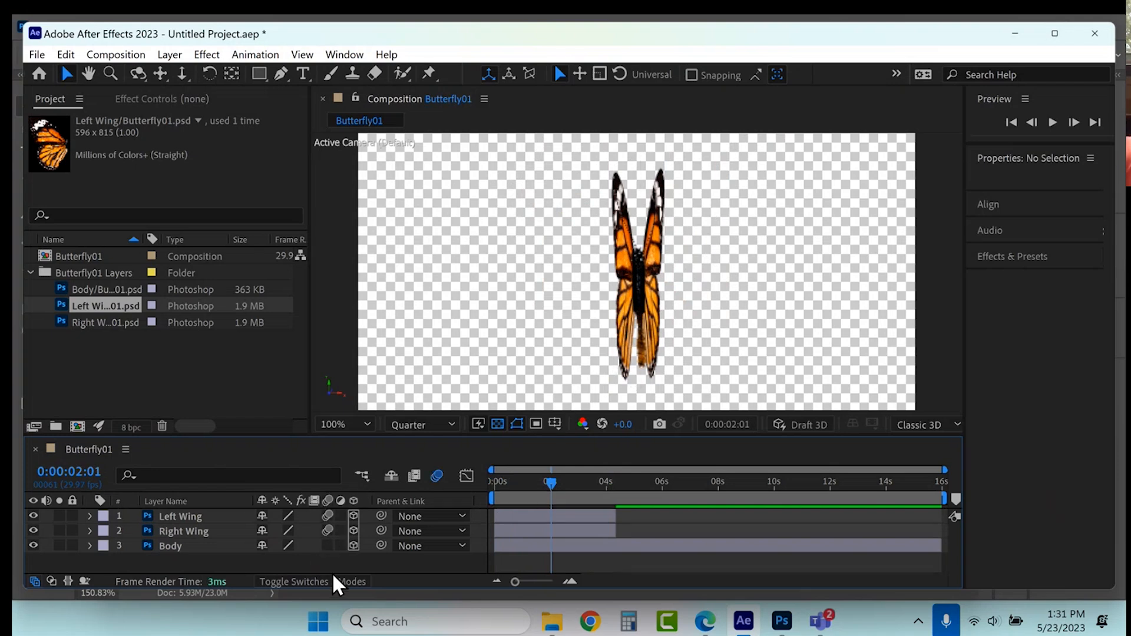
# Duplicate the Left Wing and Right Wing layers together and move the copies so they start where the originals end
pyautogui.click(584, 519)
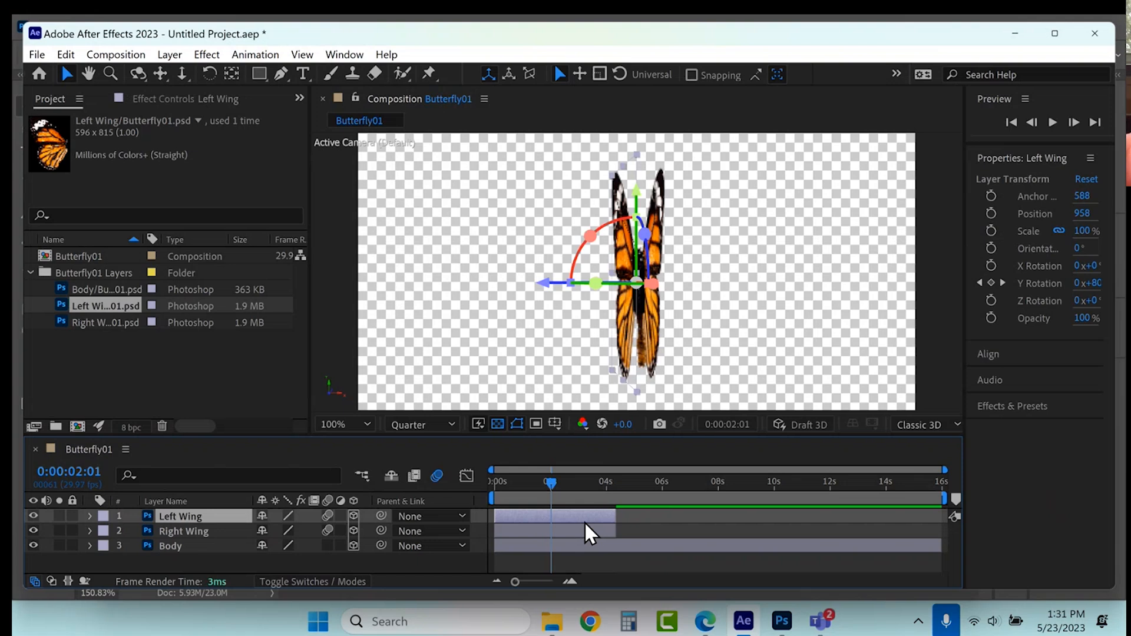
pyautogui.keyDown('shift'); pyautogui.click(581, 528); pyautogui.keyUp('shift')
pyautogui.hotkey('ctrl', 'd')
pyautogui.moveTo(574, 534); pyautogui.dragTo(677, 525)
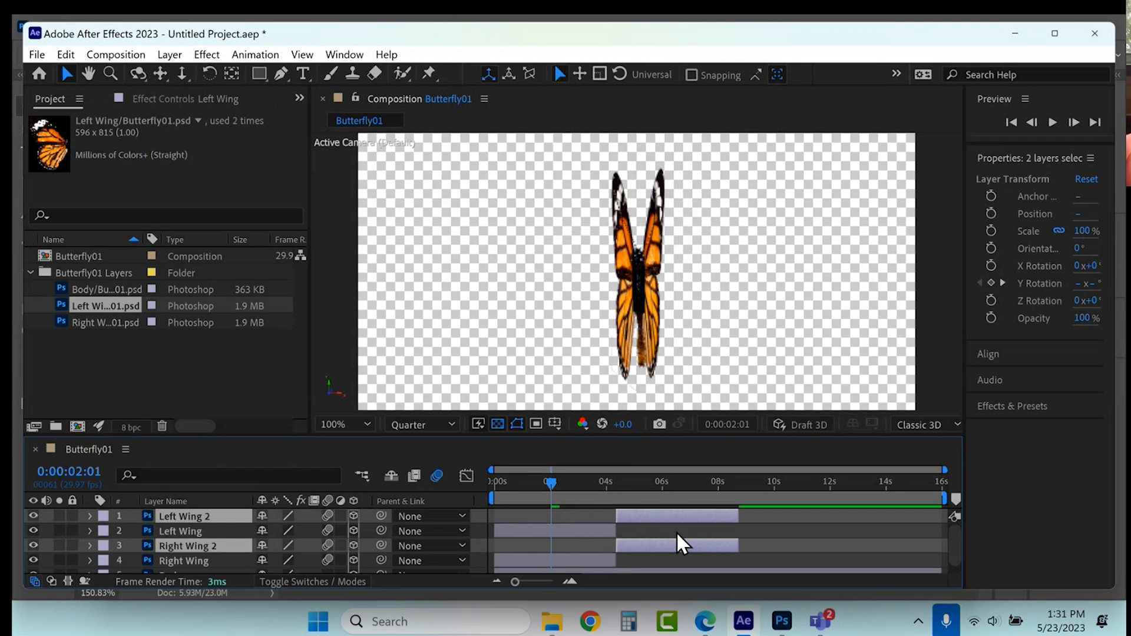
# Duplicate the second pair of wing layers and try to shift the copies further along the timeline
pyautogui.hotkey('ctrl', 'd')
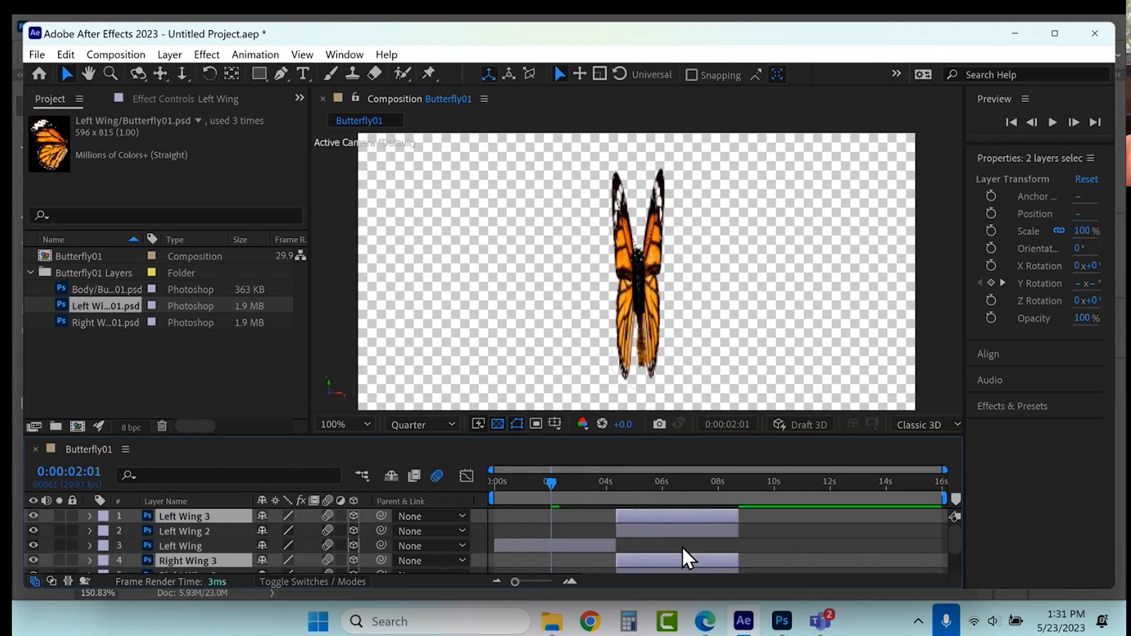
pyautogui.keyDown('shift'); pyautogui.click(688, 559); pyautogui.keyUp('shift')
pyautogui.moveTo(691, 557); pyautogui.dragTo(755, 552)
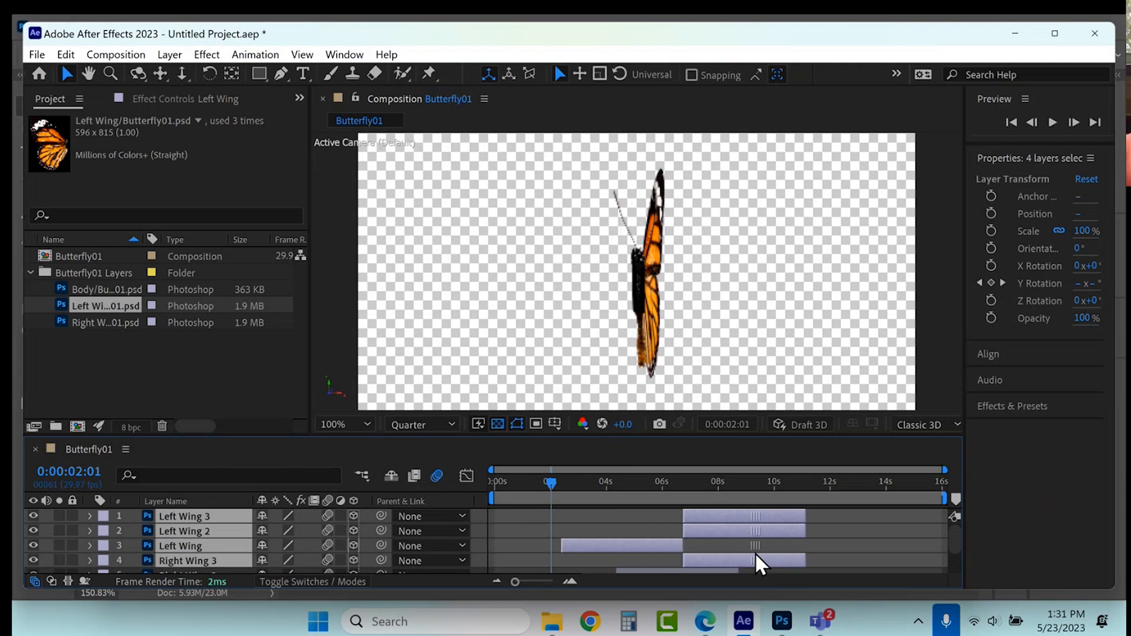
pyautogui.hotkey('ctrl', 'z')
pyautogui.click(783, 543)
pyautogui.click(719, 556)
pyautogui.keyDown('shift'); pyautogui.click(711, 518); pyautogui.keyUp('shift')
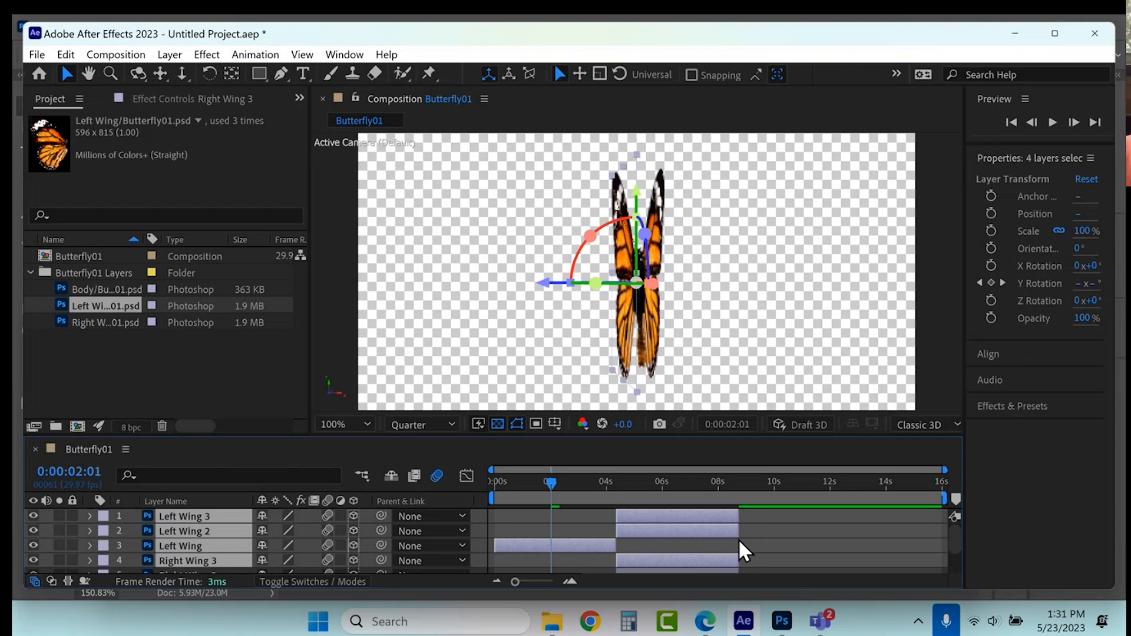
pyautogui.click(793, 534)
pyautogui.hotkey('ctrl', 'z')
pyautogui.click(789, 531)
pyautogui.click(719, 531)
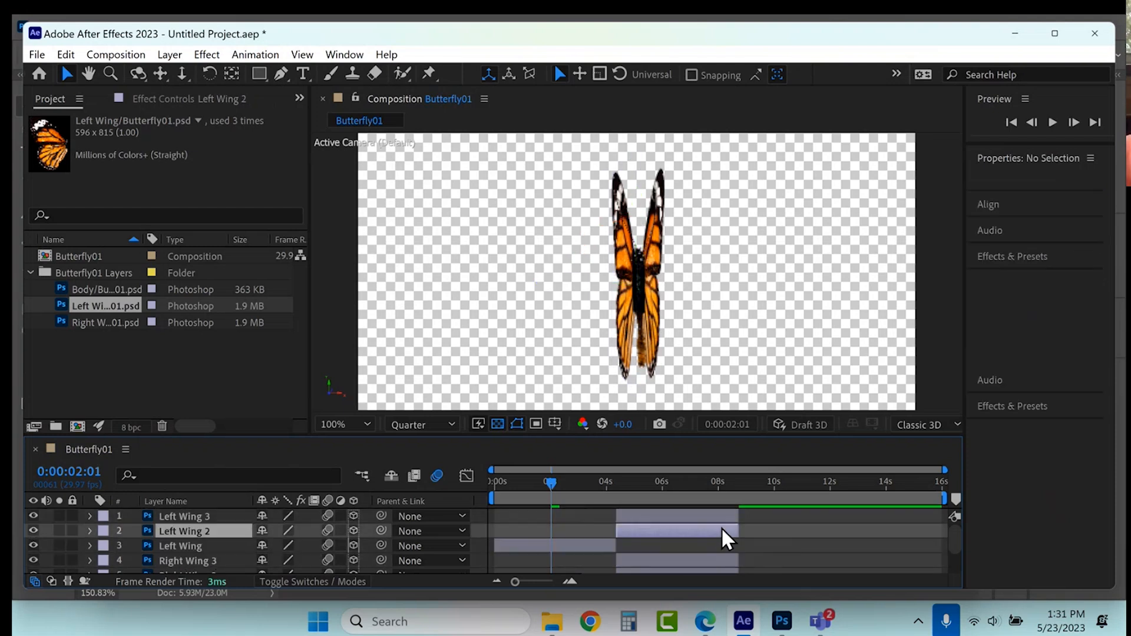
pyautogui.keyDown('ctrl'); pyautogui.click(718, 559); pyautogui.keyUp('ctrl')
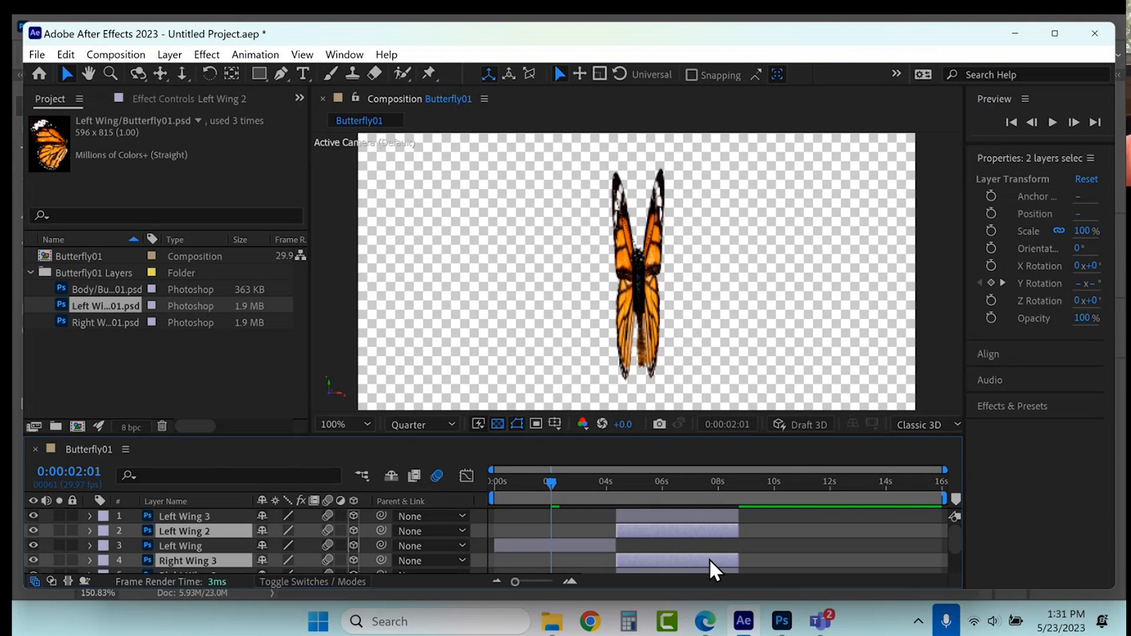
pyautogui.keyDown('shift'); pyautogui.click(708, 559); pyautogui.keyUp('shift')
pyautogui.moveTo(709, 558); pyautogui.dragTo(745, 556)
pyautogui.hotkey('ctrl', 'z')
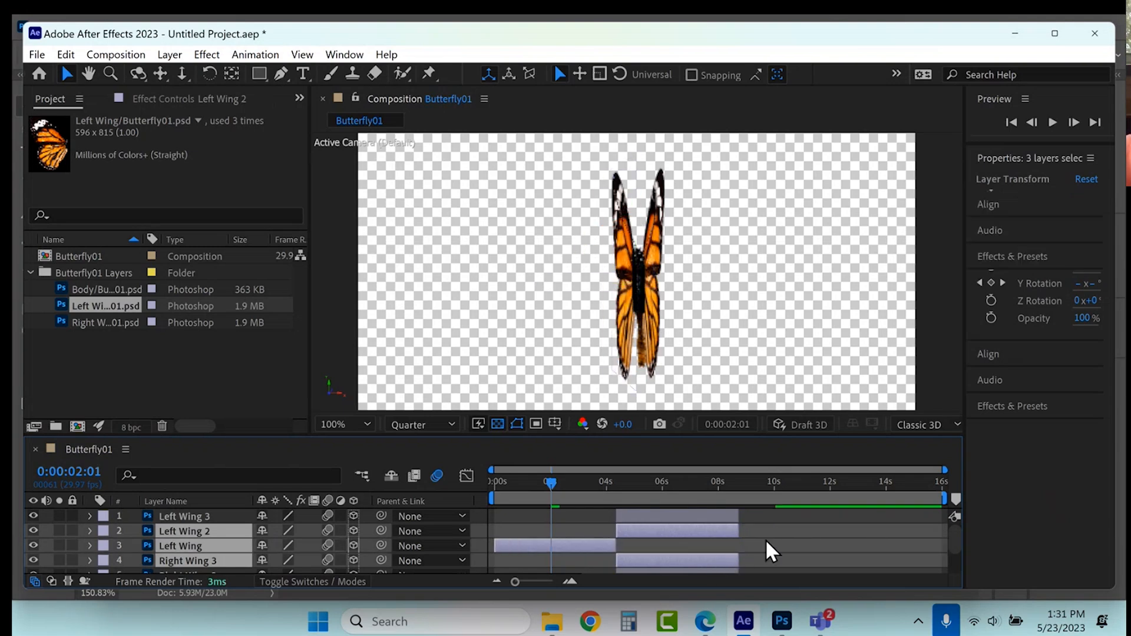
# Move only the Left Wing 2 and Right Wing 3 layers so they start where Left Wing 3 ends
pyautogui.click(765, 539)
pyautogui.click(708, 533)
pyautogui.keyDown('ctrl'); pyautogui.click(700, 559); pyautogui.keyUp('ctrl')
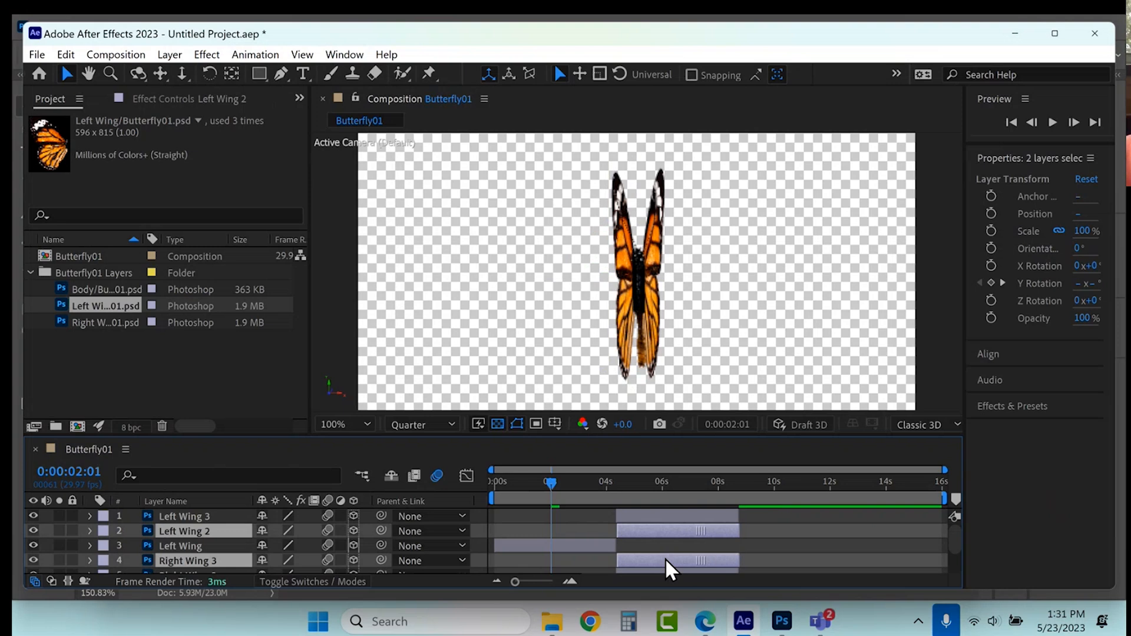
pyautogui.moveTo(642, 563); pyautogui.dragTo(764, 542)
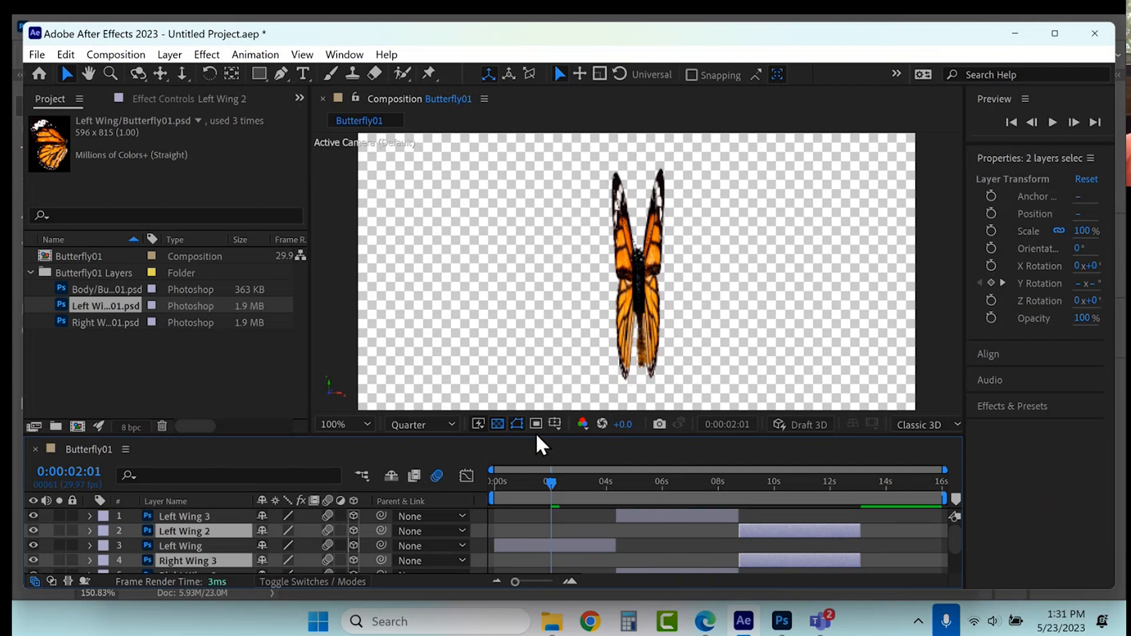
# Enlarge the timeline area to show every layer and place Left Wing 3 below Left Wing 2 in the layer order
pyautogui.moveTo(538, 437); pyautogui.dragTo(600, 313)
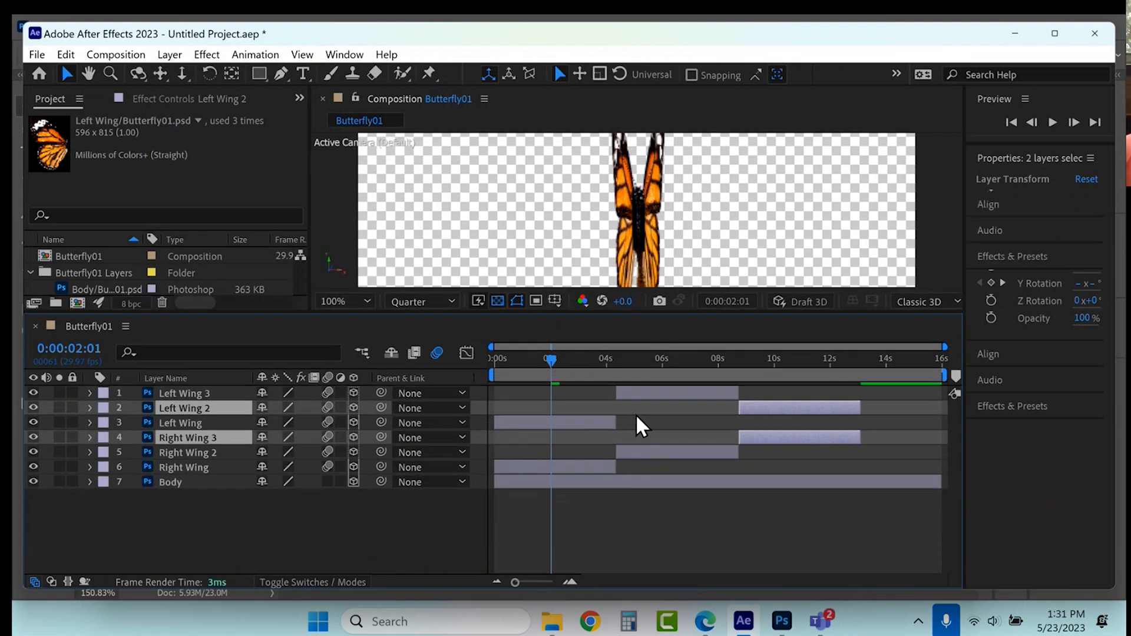
pyautogui.click(635, 415)
pyautogui.moveTo(189, 396); pyautogui.dragTo(186, 411)
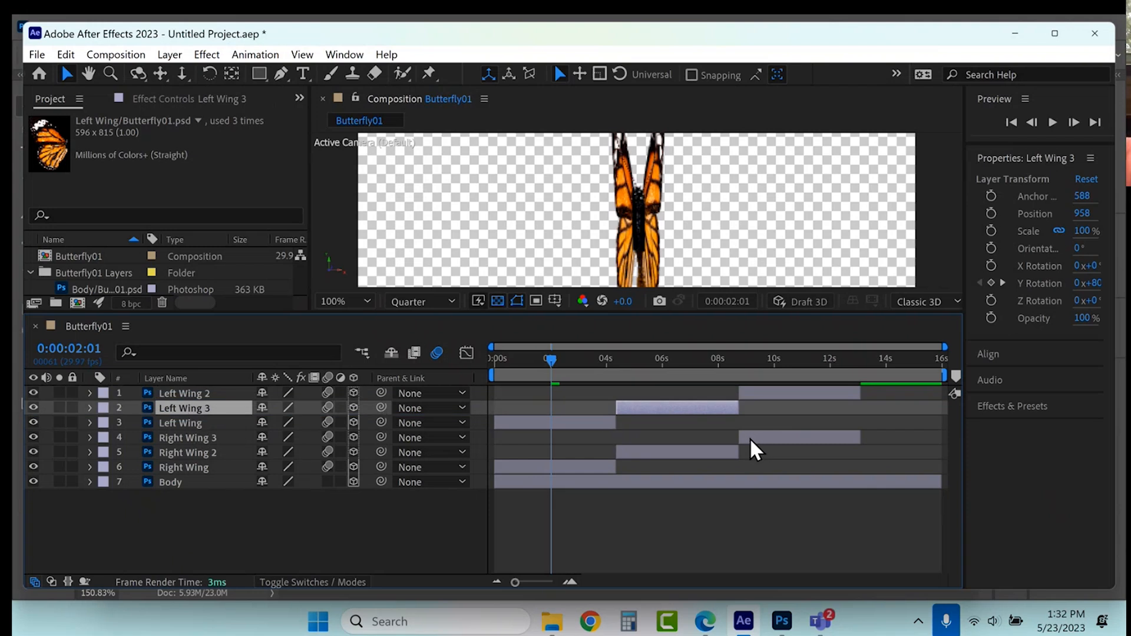
# Duplicate Left Wing 2 and Right Wing 3 together and move the copies so they start where the originals end
pyautogui.click(766, 436)
pyautogui.keyDown('shift'); pyautogui.click(774, 394); pyautogui.keyUp('shift')
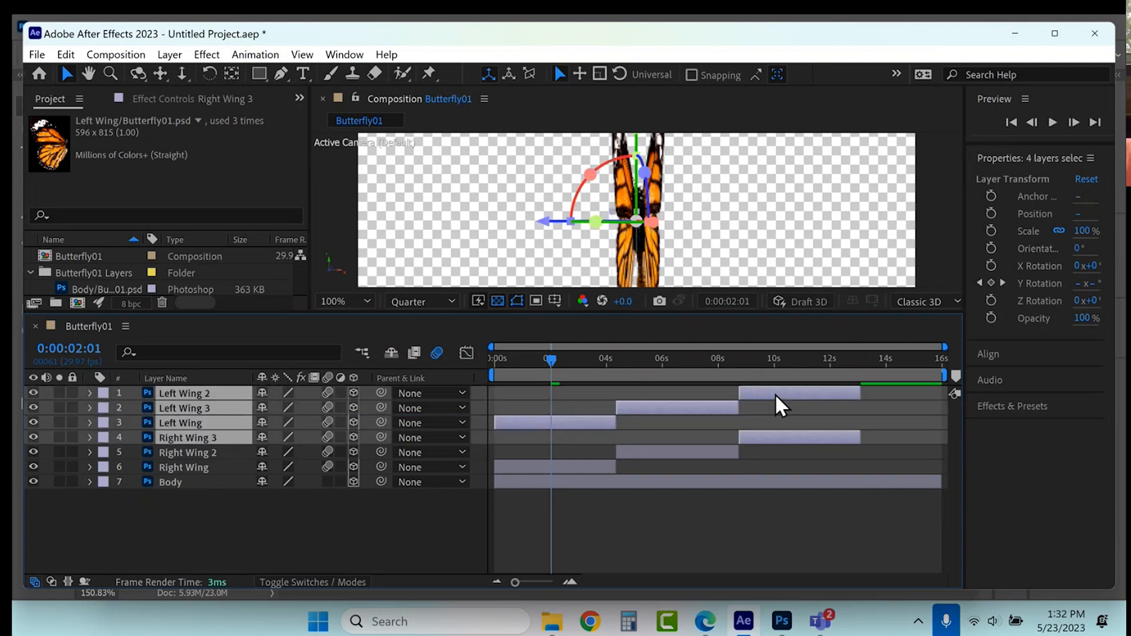
pyautogui.moveTo(775, 395); pyautogui.dragTo(774, 440)
pyautogui.click(805, 428)
pyautogui.click(805, 433)
pyautogui.keyDown('ctrl'); pyautogui.click(812, 394); pyautogui.keyUp('ctrl')
pyautogui.hotkey('ctrl', 'd')
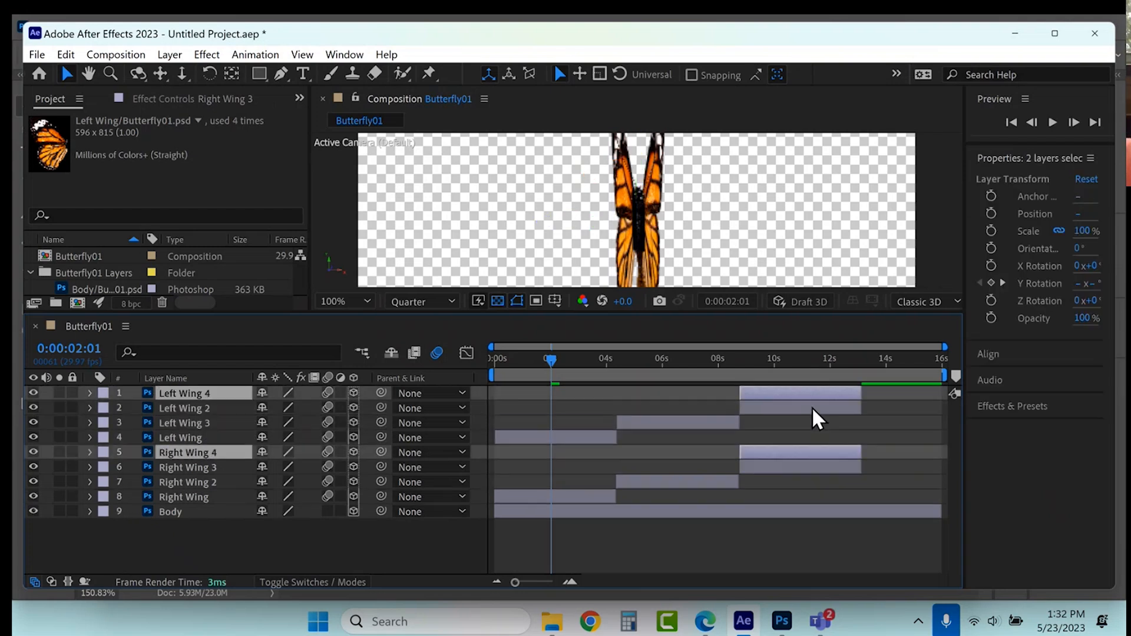
pyautogui.moveTo(773, 455); pyautogui.dragTo(893, 455)
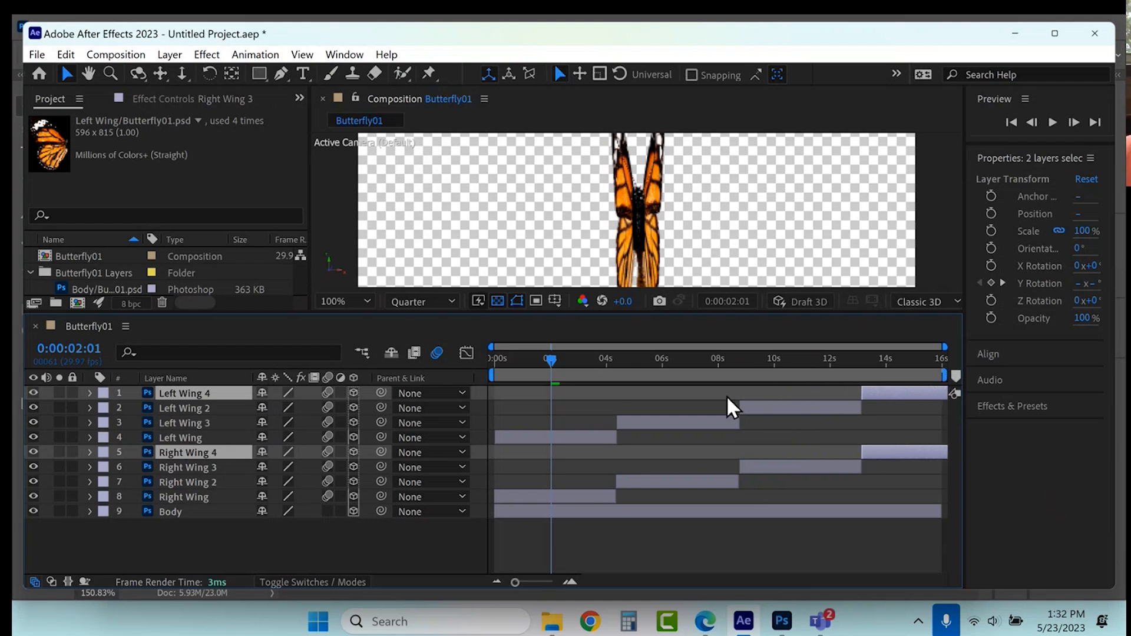
# Scrub the flapping to 0:00:11:28 and parent all eight wing layers to the Body layer
pyautogui.moveTo(553, 358); pyautogui.dragTo(828, 339)
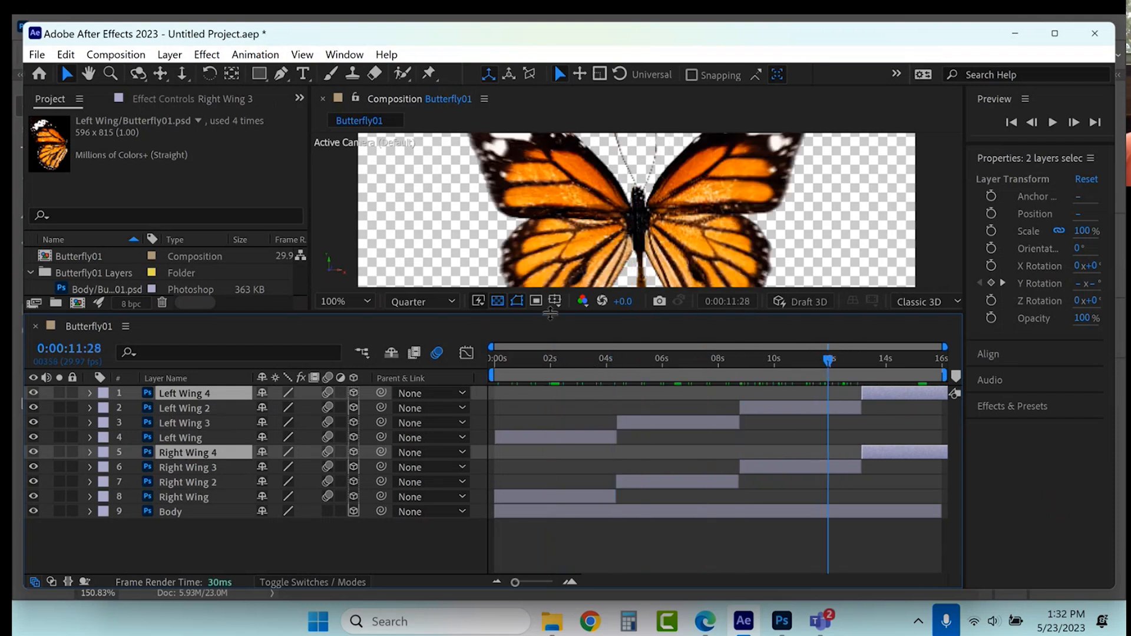
pyautogui.click(182, 393)
pyautogui.keyDown('shift'); pyautogui.click(189, 496); pyautogui.keyUp('shift')
pyautogui.moveTo(380, 481); pyautogui.dragTo(179, 515)
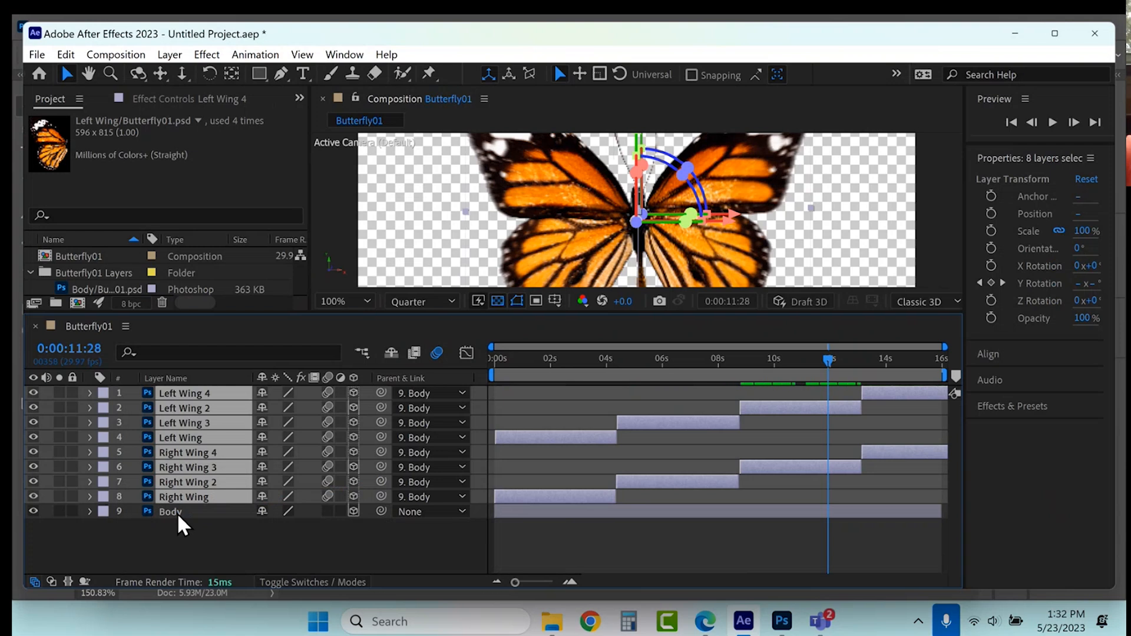
# Set the Body layer's X, Y and Z Rotation to 11°, 80° and 19°, and its Orientation to about 4.7°, 329.8°, 54.0°
pyautogui.click(177, 512)
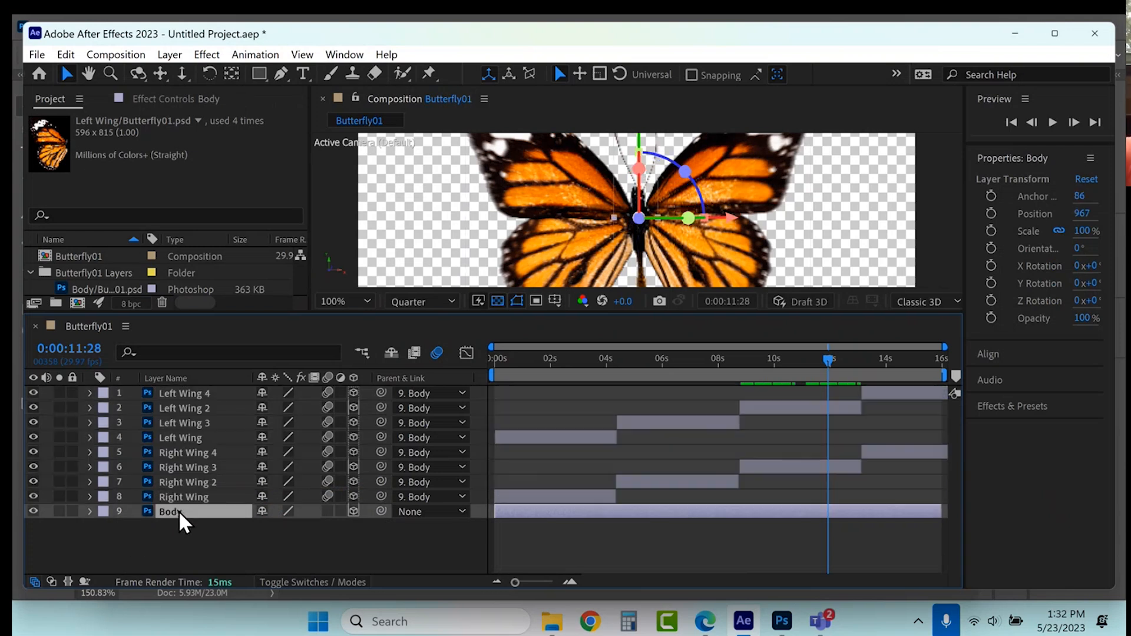
pyautogui.moveTo(509, 315); pyautogui.dragTo(477, 464)
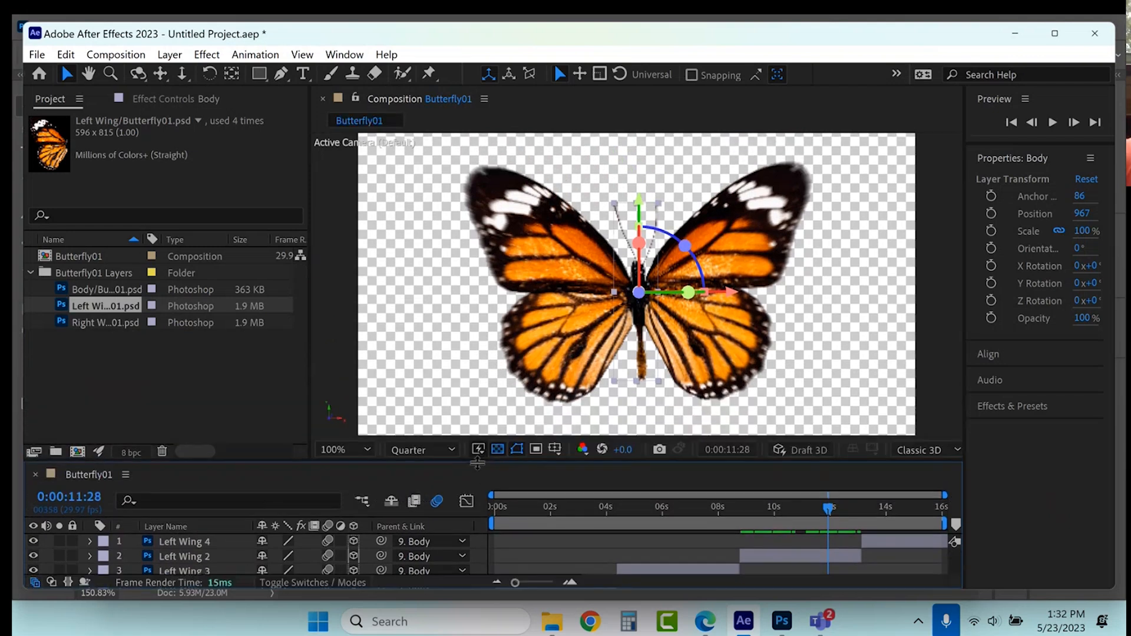
pyautogui.scroll(-1, 471, 341)
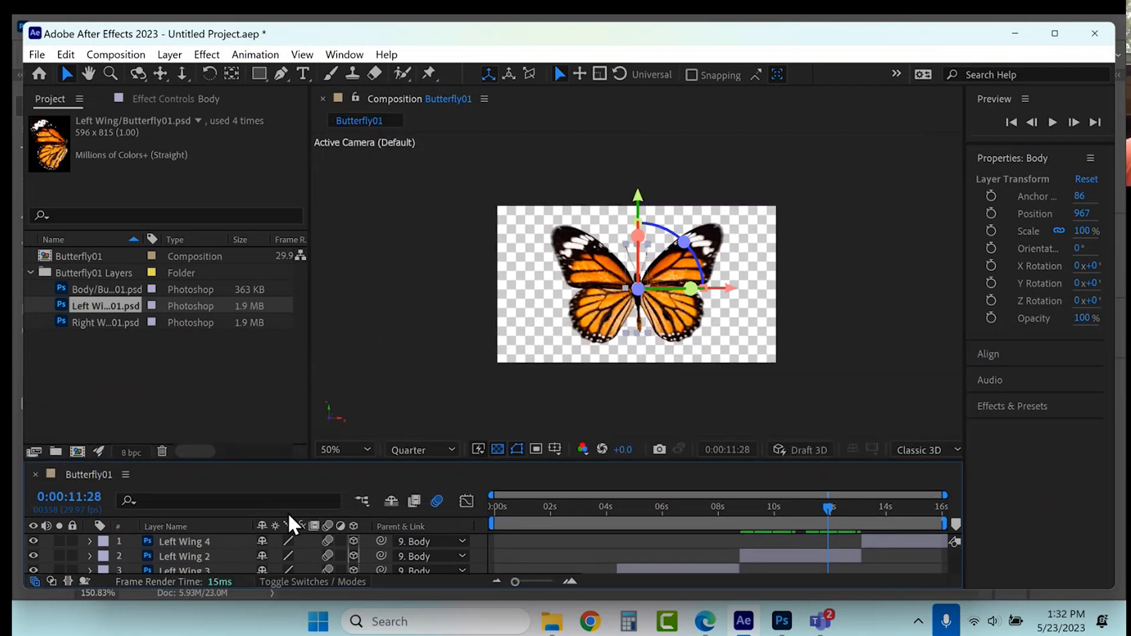
pyautogui.scroll(-3, 249, 550)
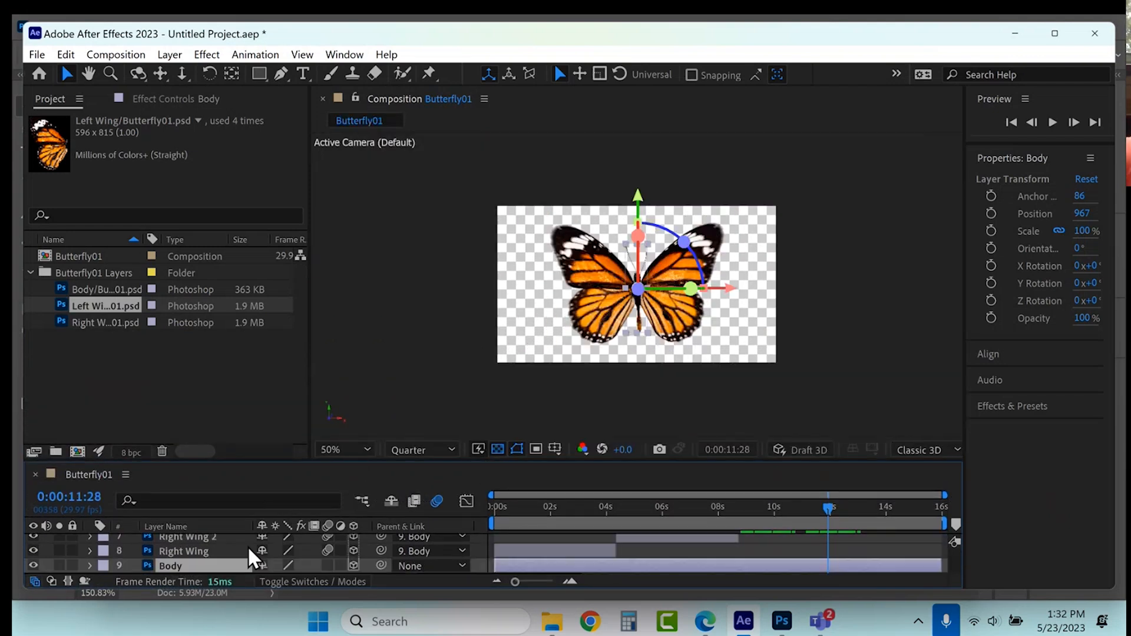
pyautogui.click(89, 564)
pyautogui.scroll(-2, 194, 540)
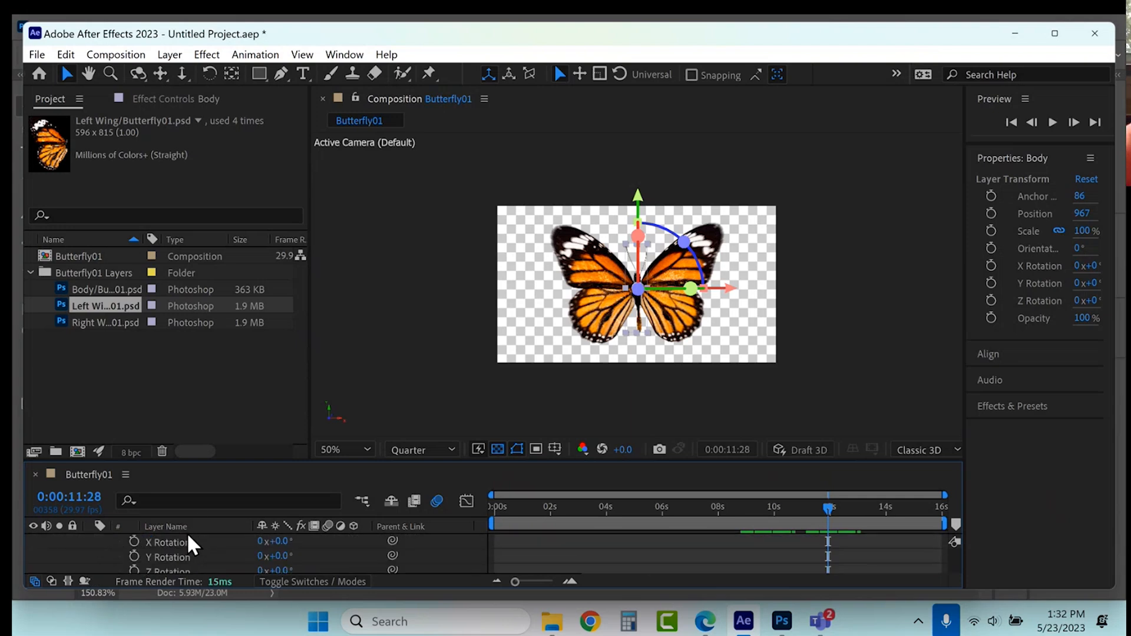
pyautogui.scroll(-2, 210, 551)
pyautogui.scroll(2, 210, 548)
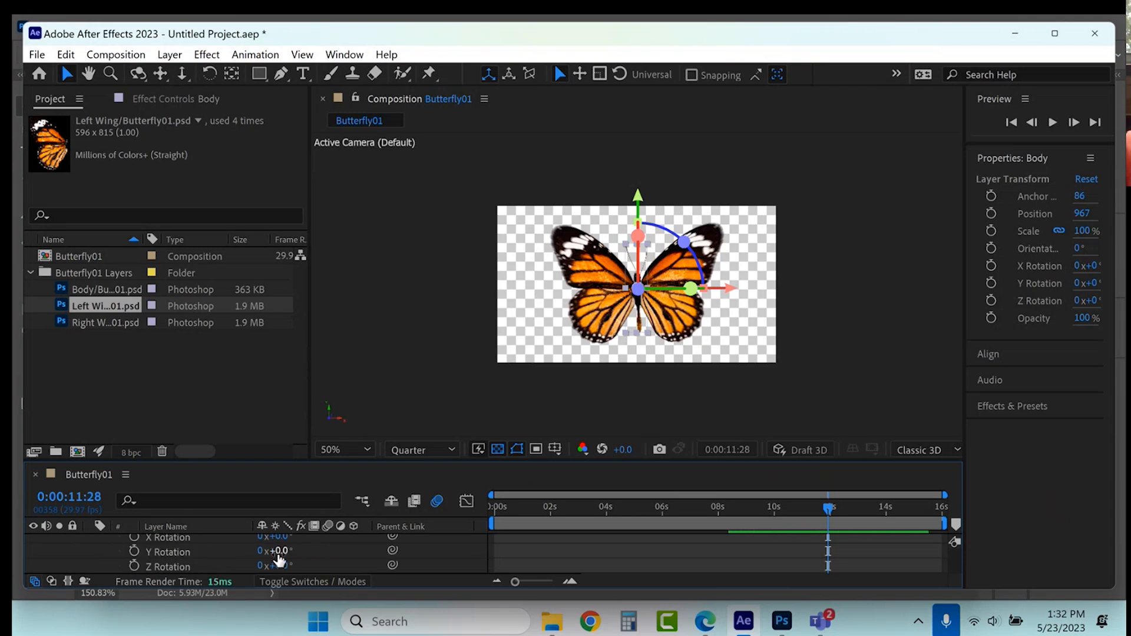
pyautogui.moveTo(281, 557); pyautogui.dragTo(349, 550)
pyautogui.moveTo(278, 537)
pyautogui.mouseDown()
pyautogui.moveTo(304, 537)
pyautogui.moveTo(286, 552)
pyautogui.moveTo(292, 566)
pyautogui.moveTo(314, 565)
pyautogui.moveTo(289, 547)
pyautogui.moveTo(299, 537)
pyautogui.moveTo(277, 536)
pyautogui.mouseUp()
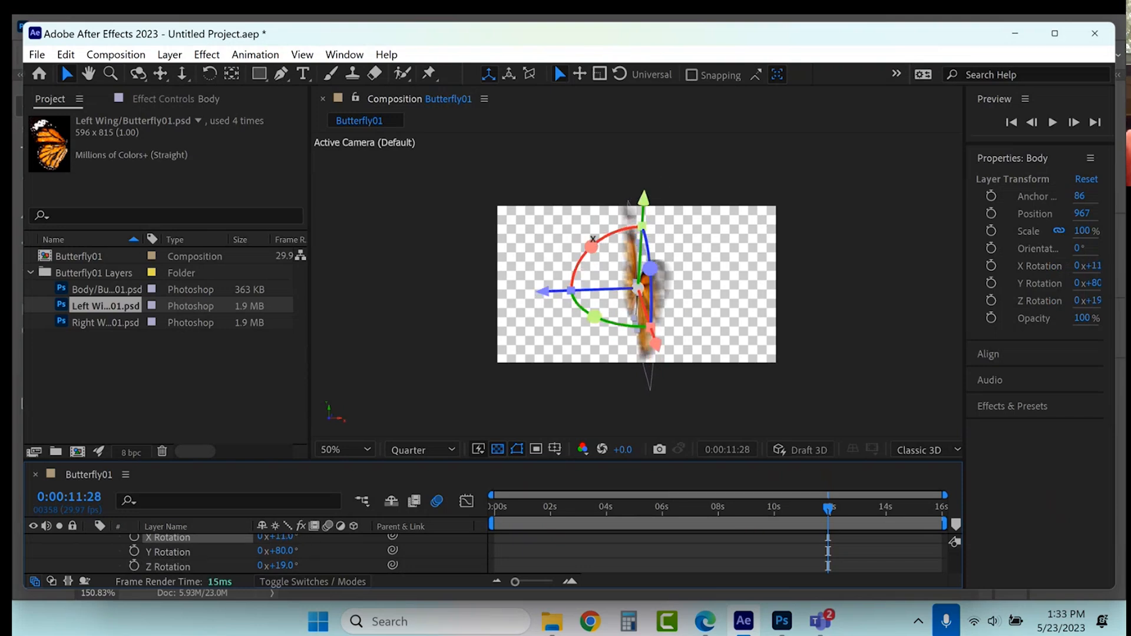
pyautogui.moveTo(590, 247); pyautogui.dragTo(666, 212)
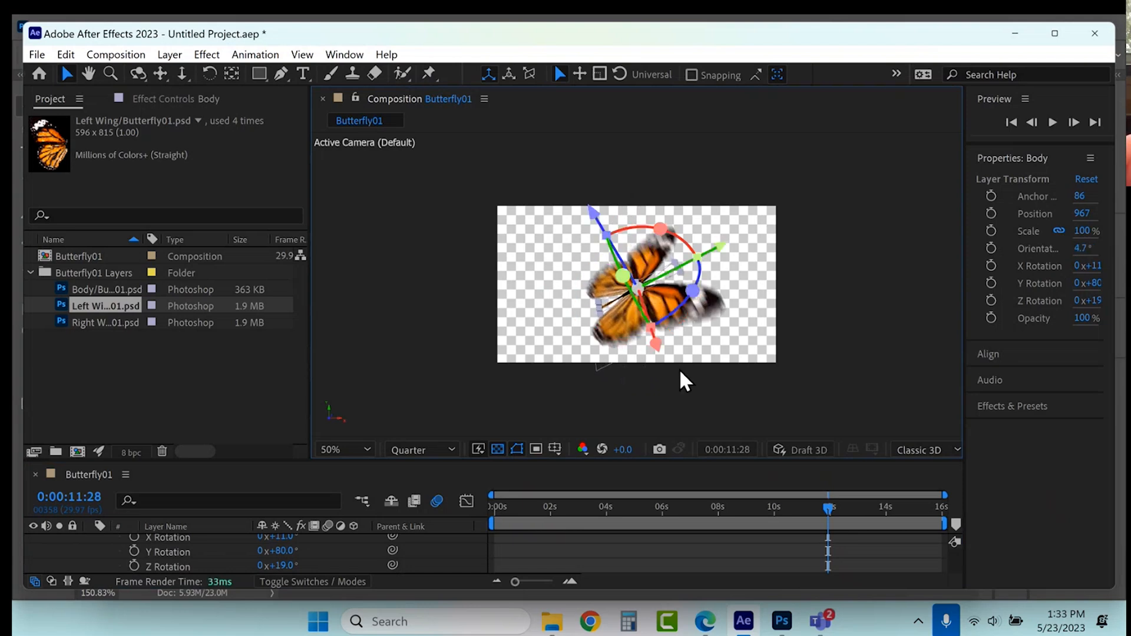
# Preview the tilted butterfly's flapping from the start of the composition and return to 0:00:00:00
pyautogui.click(499, 504)
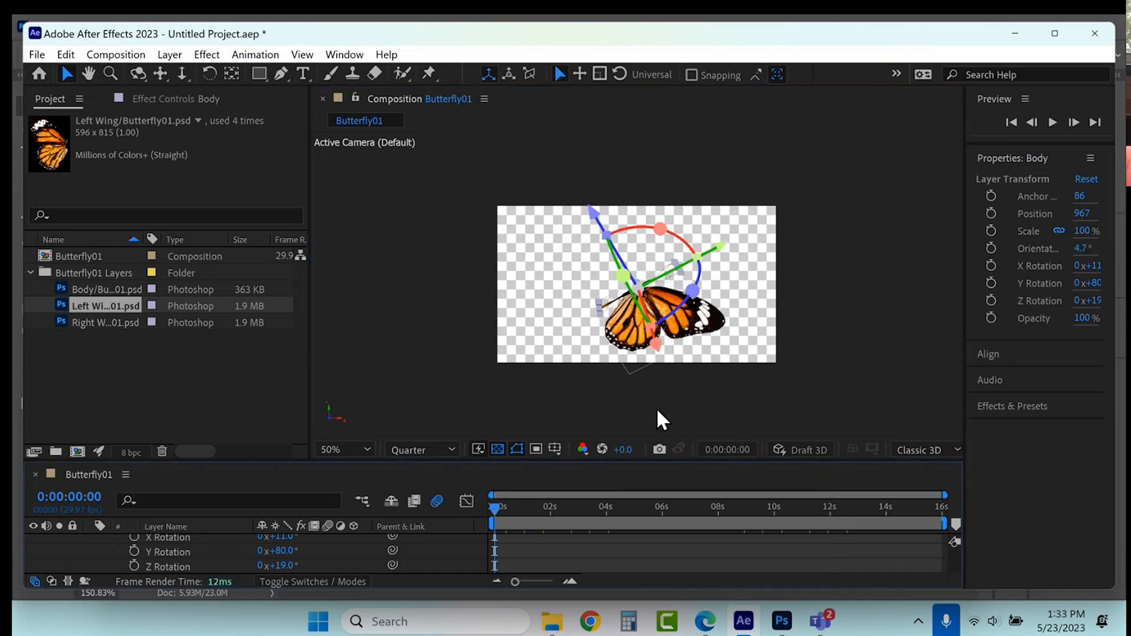
pyautogui.press('space')
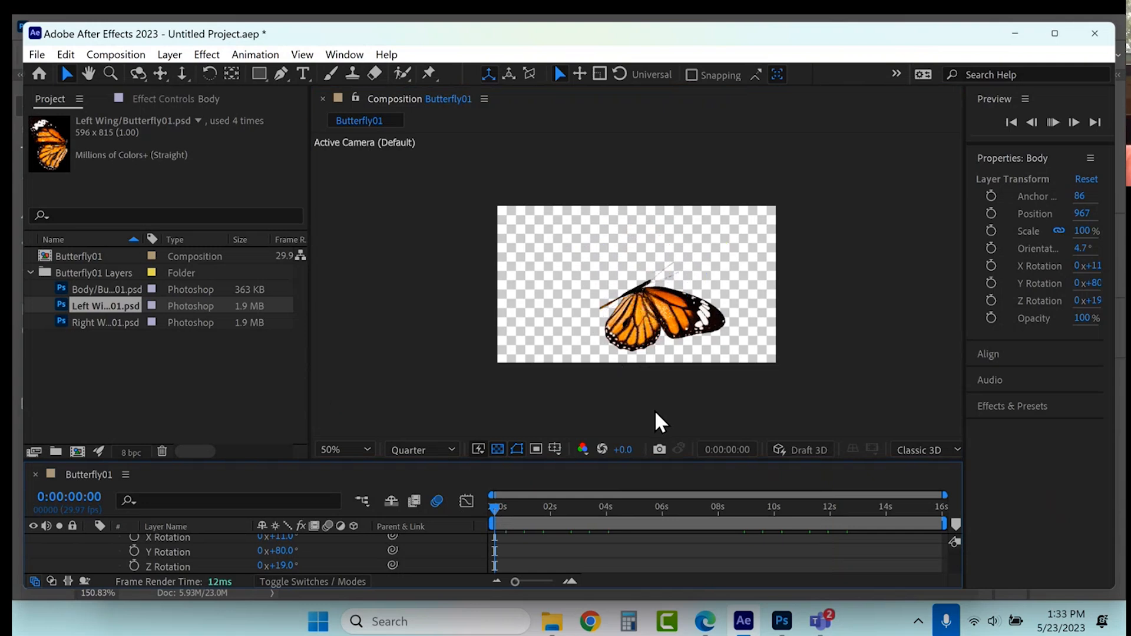
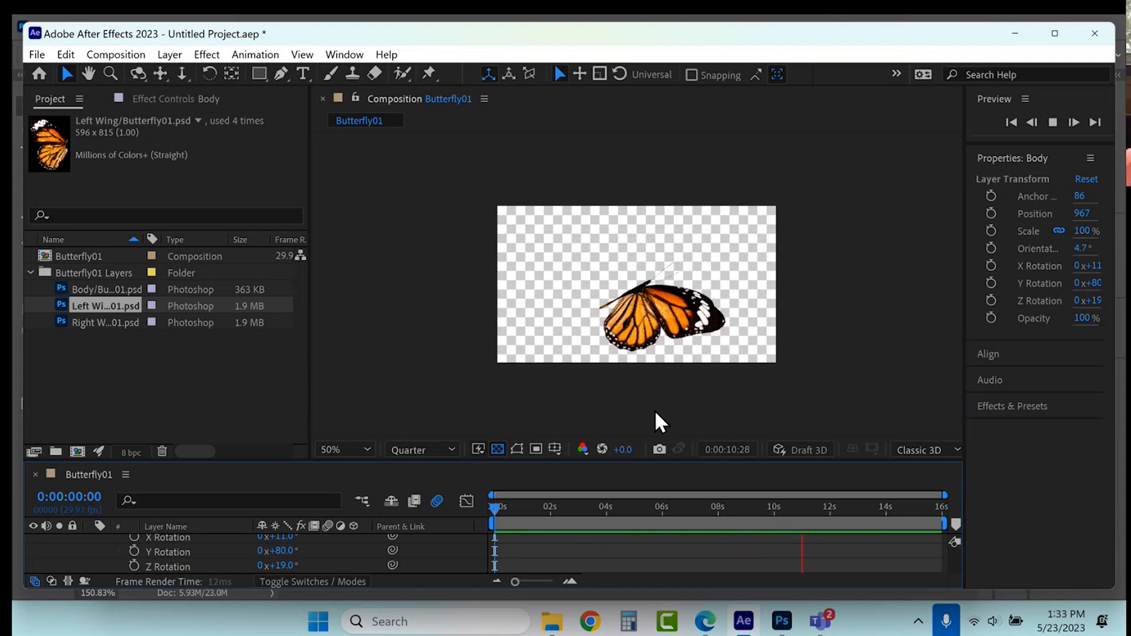
pyautogui.press('space')
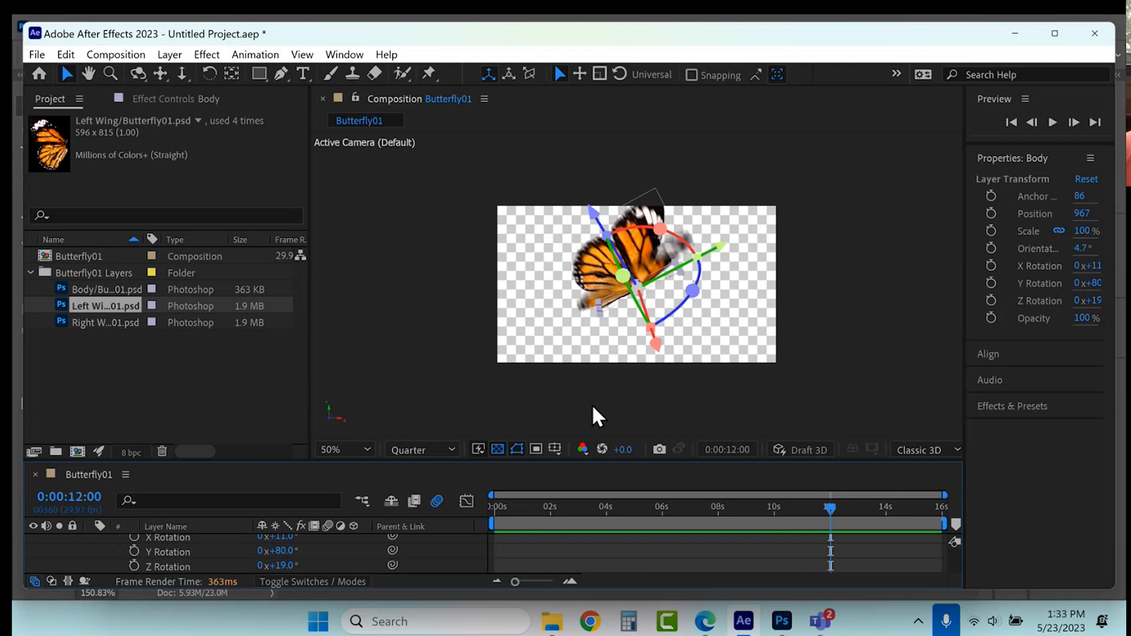
pyautogui.moveTo(564, 494); pyautogui.dragTo(468, 508)
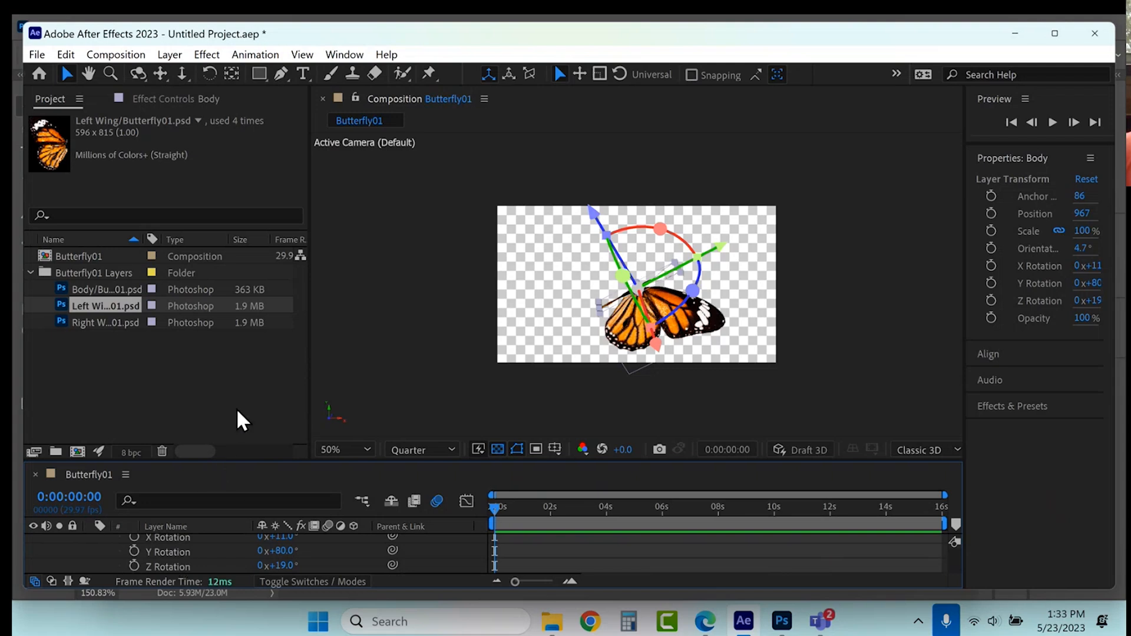
# At 0:00:08:00, keyframe the Body layer's Position, reduce its Scale to 67% and keyframe the Scale
pyautogui.click(228, 452)
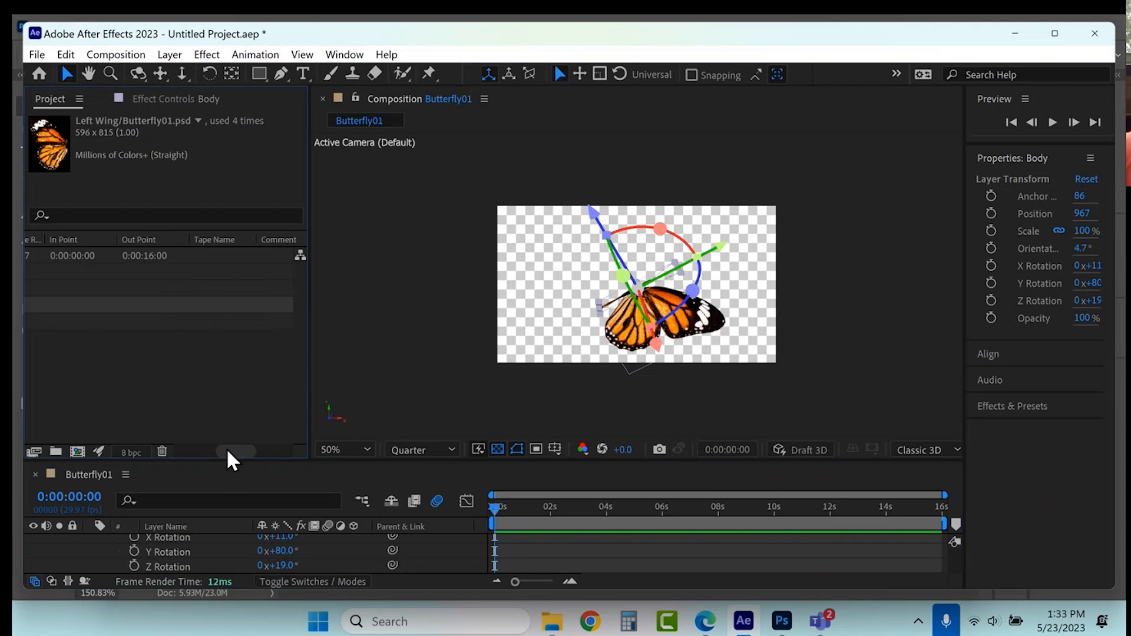
pyautogui.moveTo(222, 451); pyautogui.dragTo(232, 409)
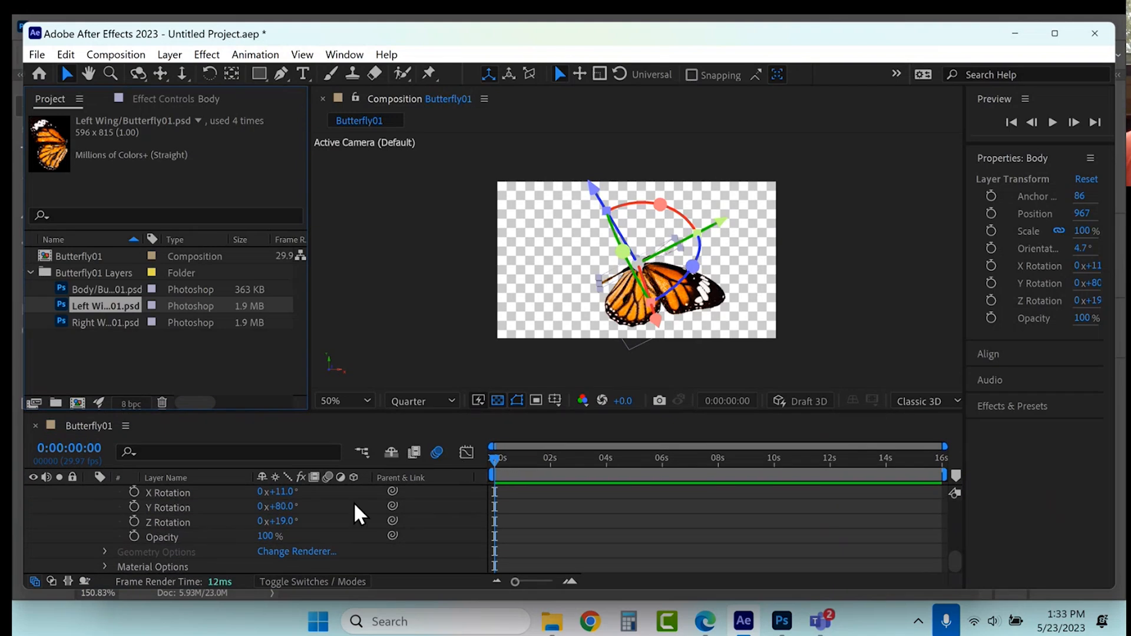
pyautogui.scroll(2, 313, 538)
pyautogui.click(718, 458)
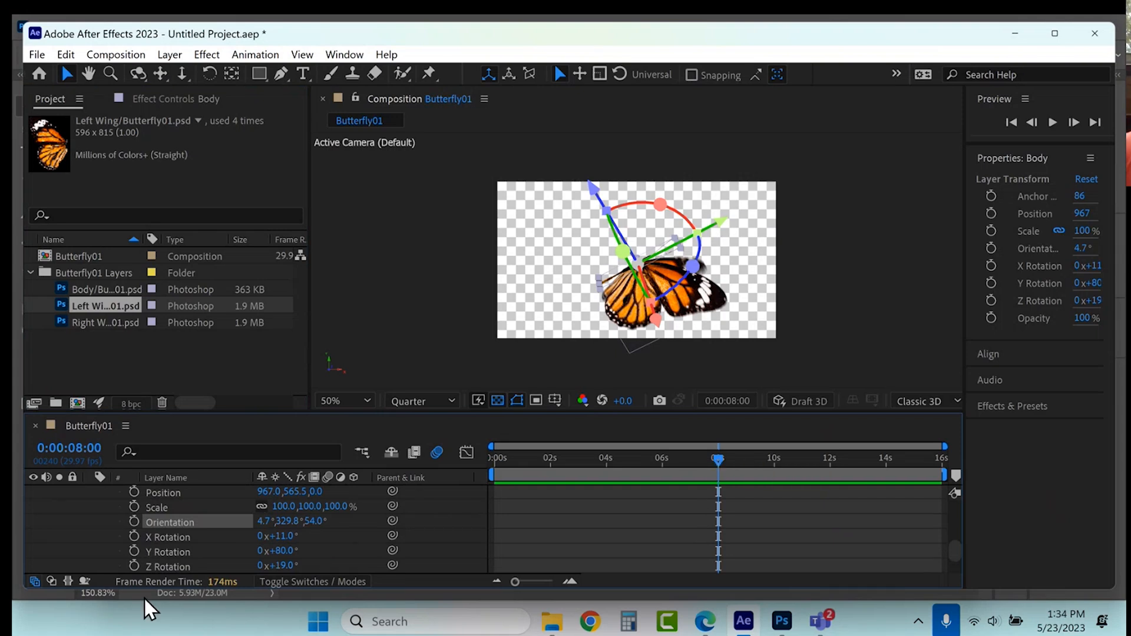
pyautogui.click(134, 492)
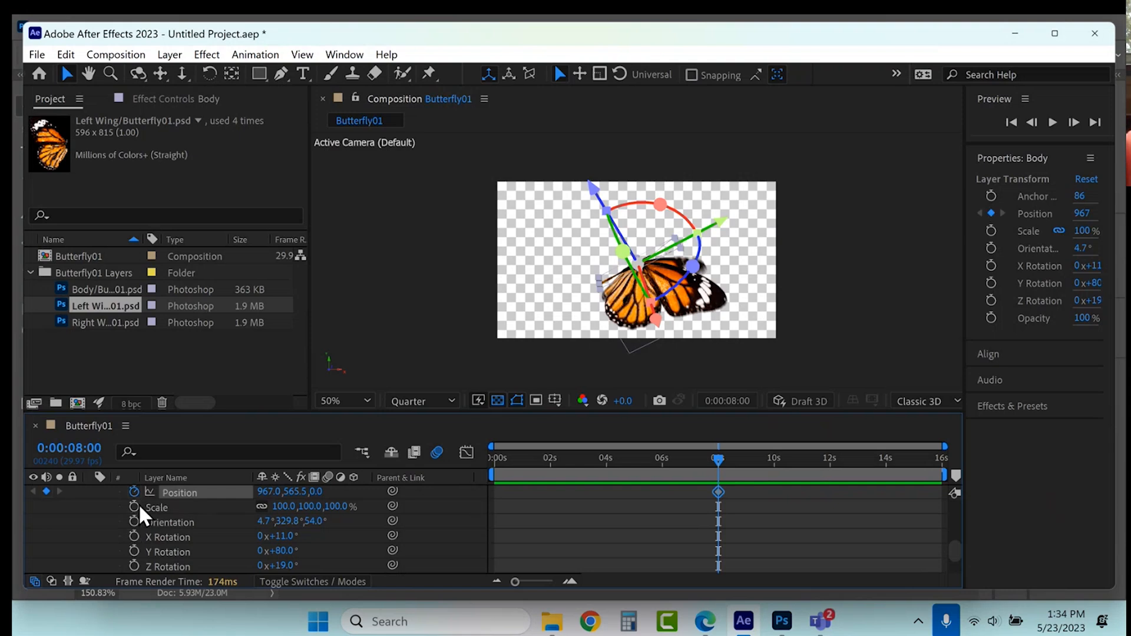
pyautogui.moveTo(283, 508); pyautogui.dragTo(263, 508)
pyautogui.click(134, 506)
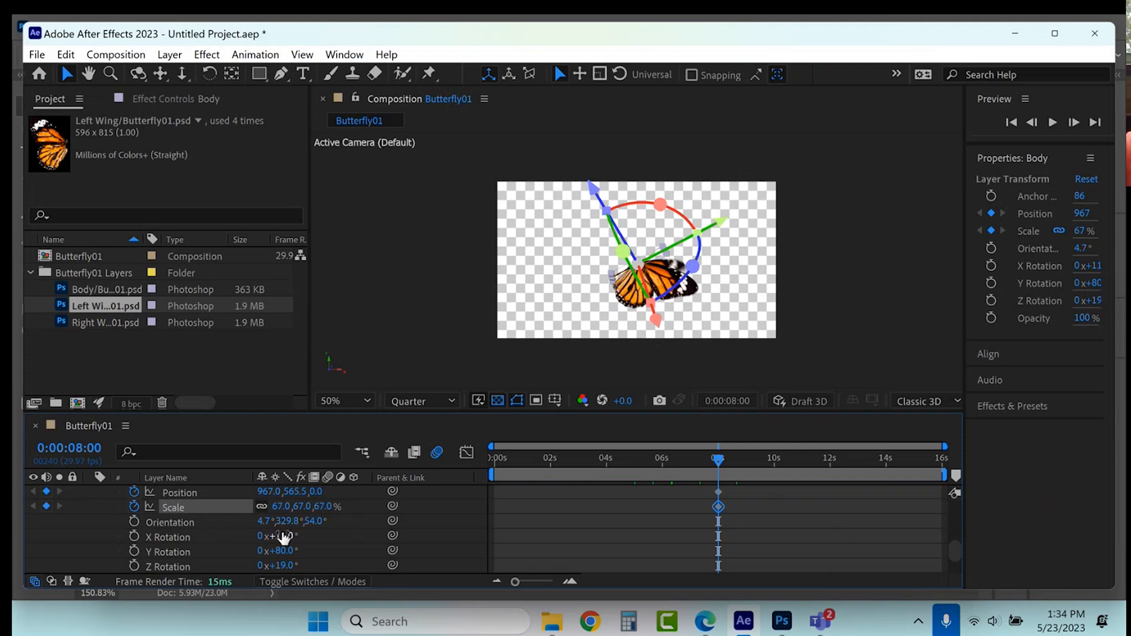
# Add keyframes for the Body layer's X Rotation, Y Rotation and Z Rotation at 0:00:08:00
pyautogui.click(133, 537)
pyautogui.click(134, 552)
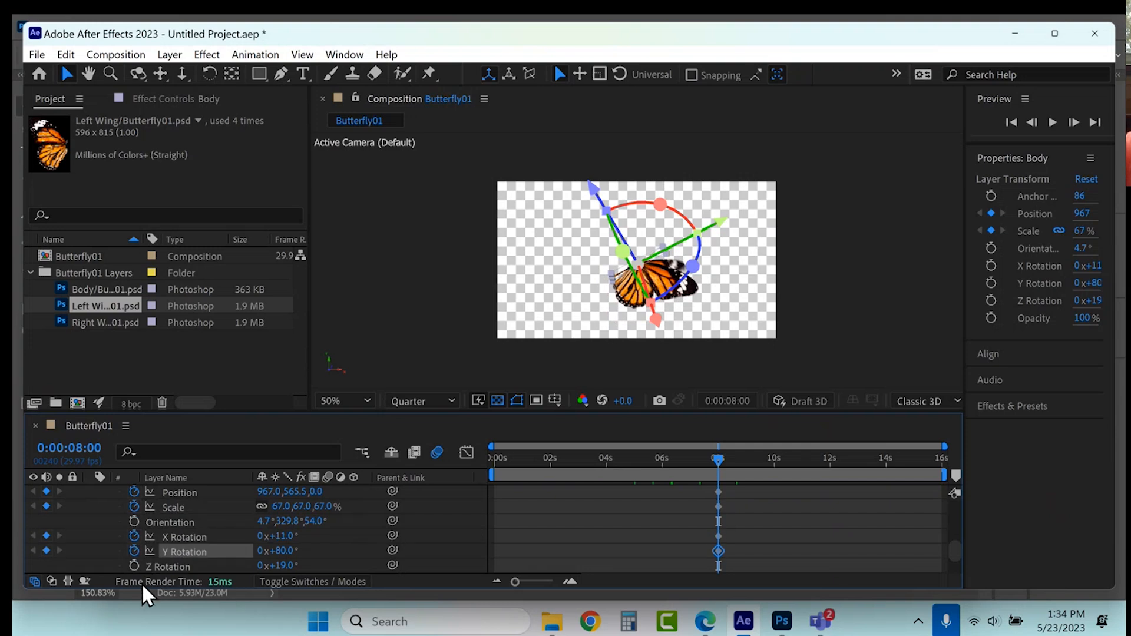
pyautogui.click(133, 566)
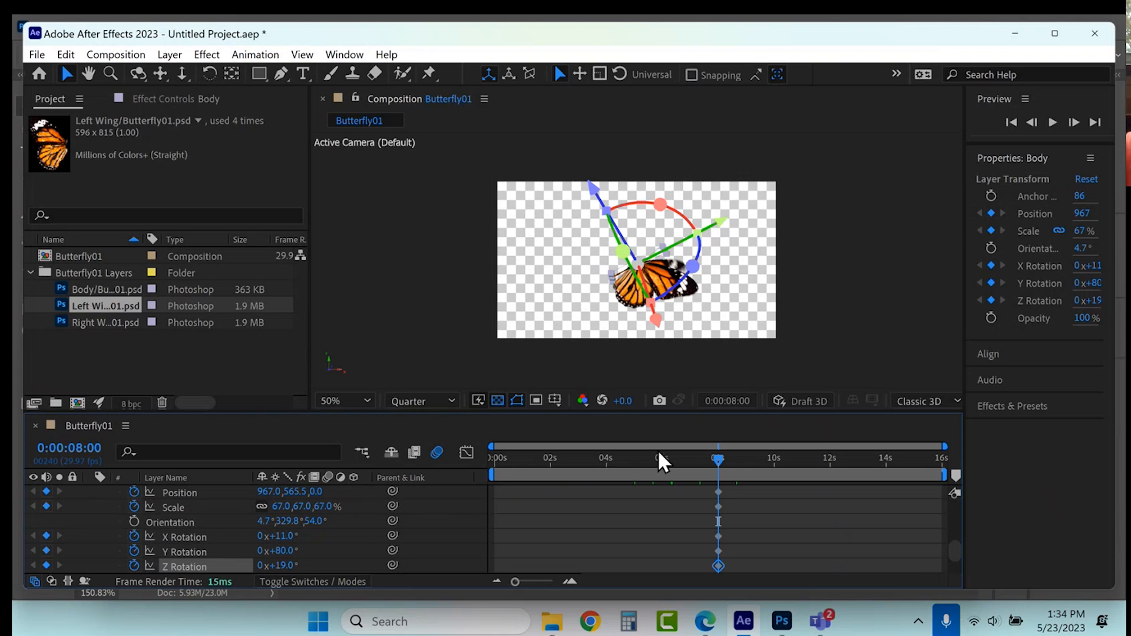
# At 0:00:00:00, move the Body beyond the frame's upper-left corner, to a Position of about -823.7, -208.9, 1363.1
pyautogui.moveTo(652, 455); pyautogui.dragTo(490, 447)
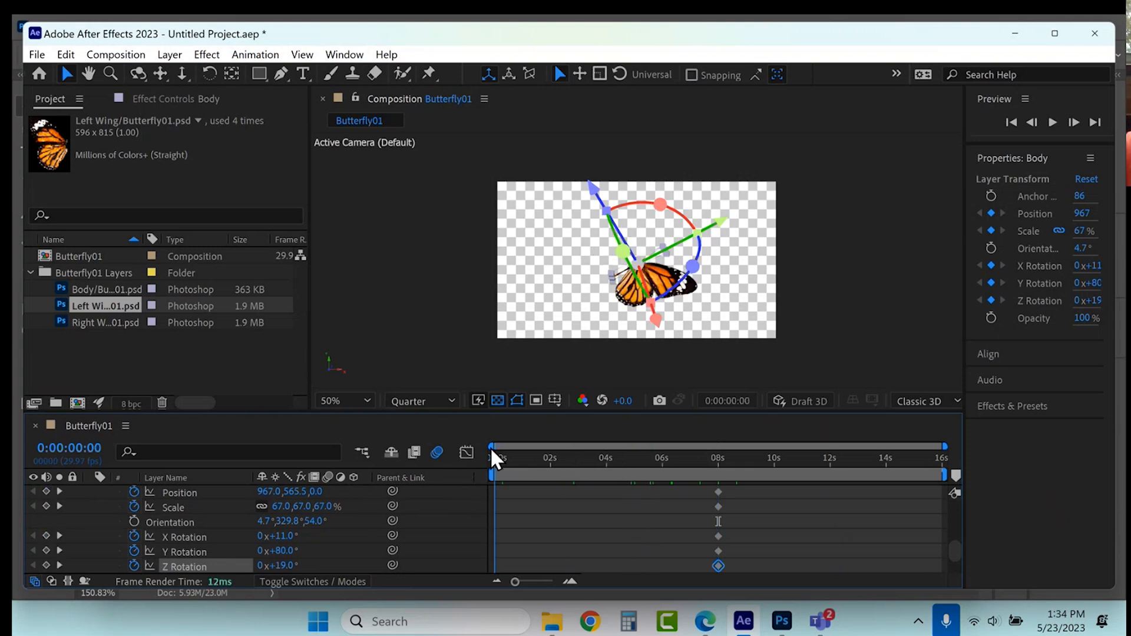
pyautogui.moveTo(715, 229); pyautogui.dragTo(504, 387)
pyautogui.moveTo(404, 290); pyautogui.dragTo(500, 207)
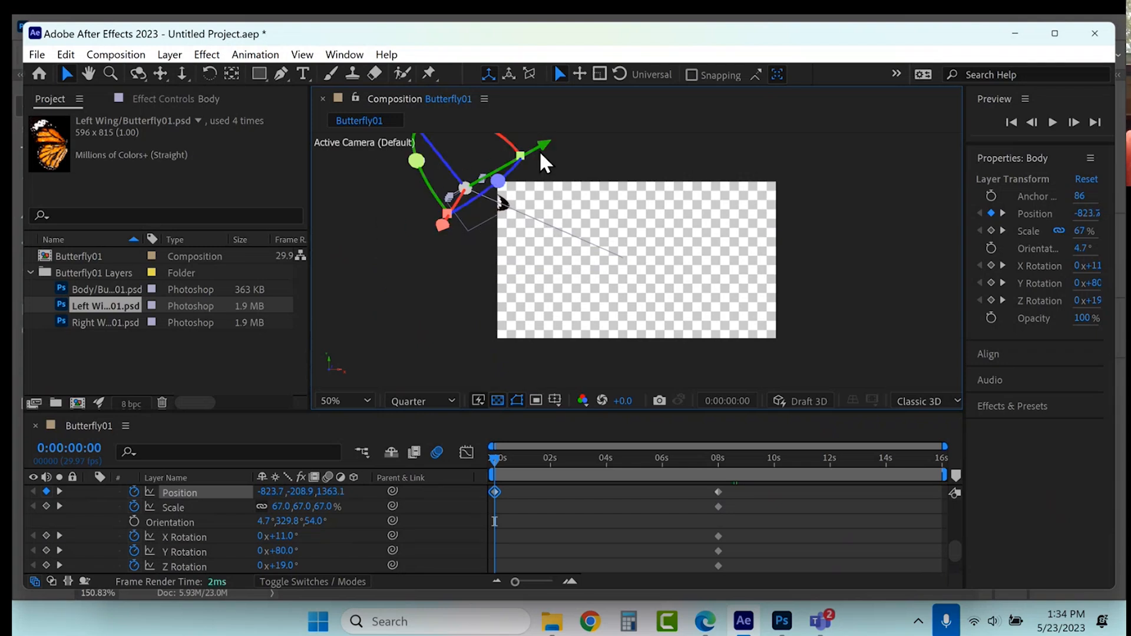
# At 0:00:00:00, move the Body to about -1128.9, -51.1, 1396.4, keyframe Scale 48% and X, Y, Z Rotation 22°, 111°, -17°, and turn its Orientation clockwise
pyautogui.moveTo(542, 151); pyautogui.dragTo(519, 171)
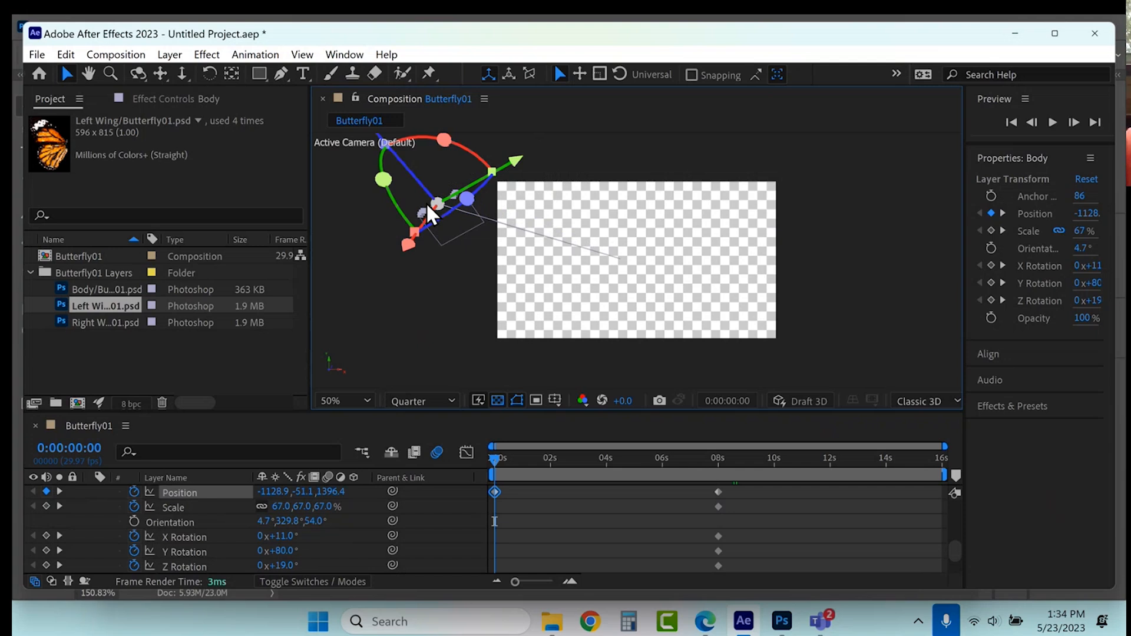
pyautogui.click(46, 506)
pyautogui.moveTo(280, 506); pyautogui.dragTo(243, 566)
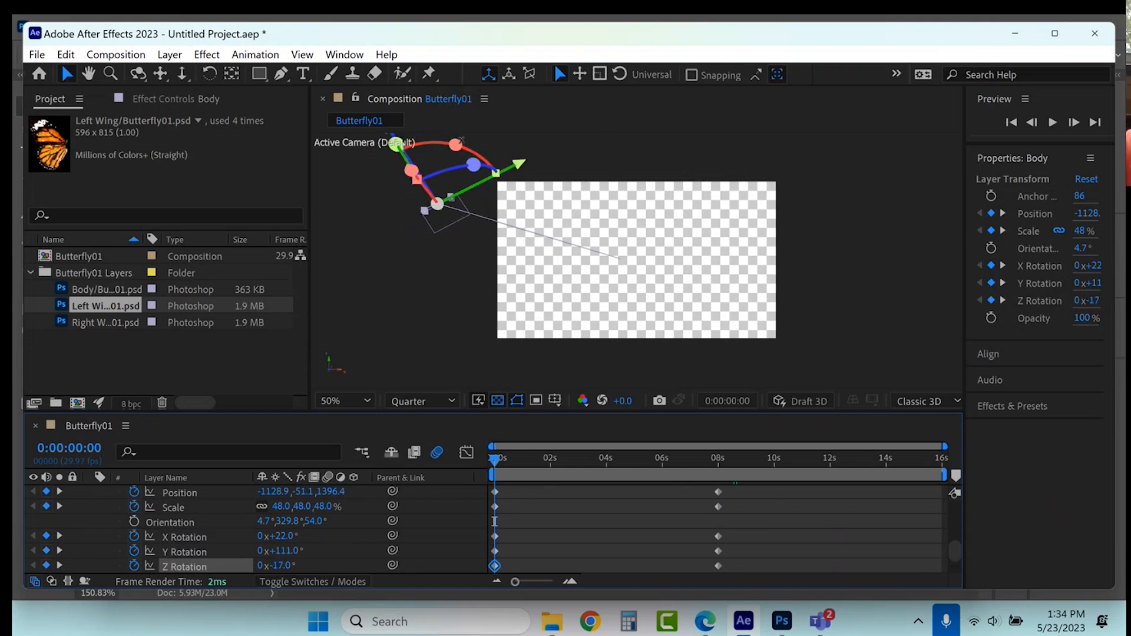
pyautogui.moveTo(457, 143); pyautogui.dragTo(504, 192)
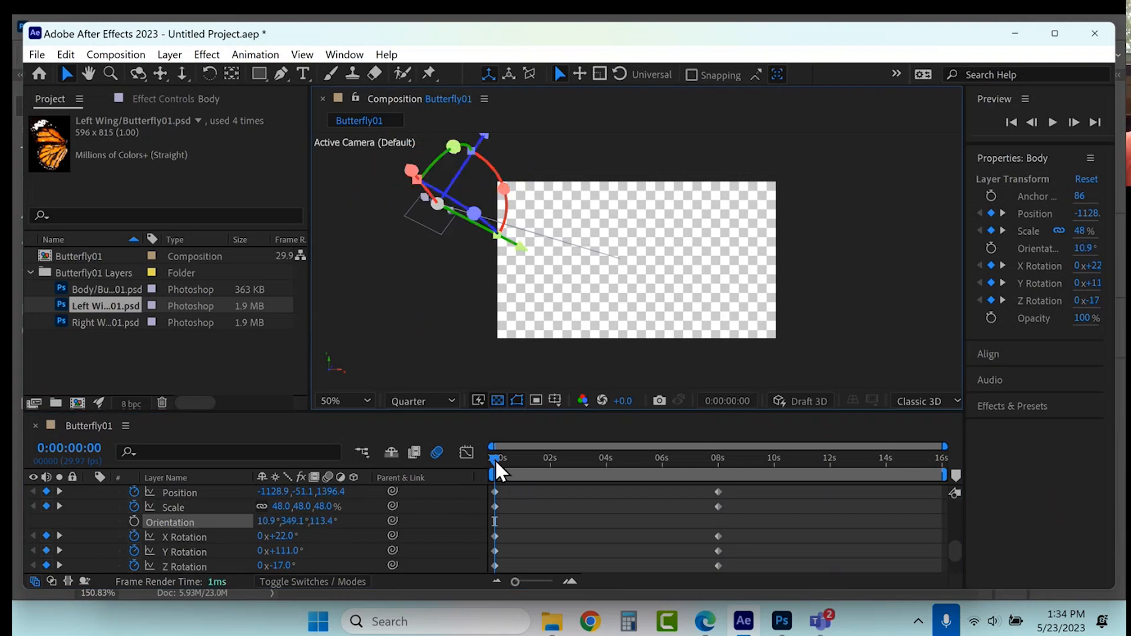
# At 0:00:05:10, level the Body's Orientation to about 2.9°, 347.3°, 91.3° and raise its Position to about 273.7, 125.1, 456.1
pyautogui.moveTo(495, 459); pyautogui.dragTo(643, 457)
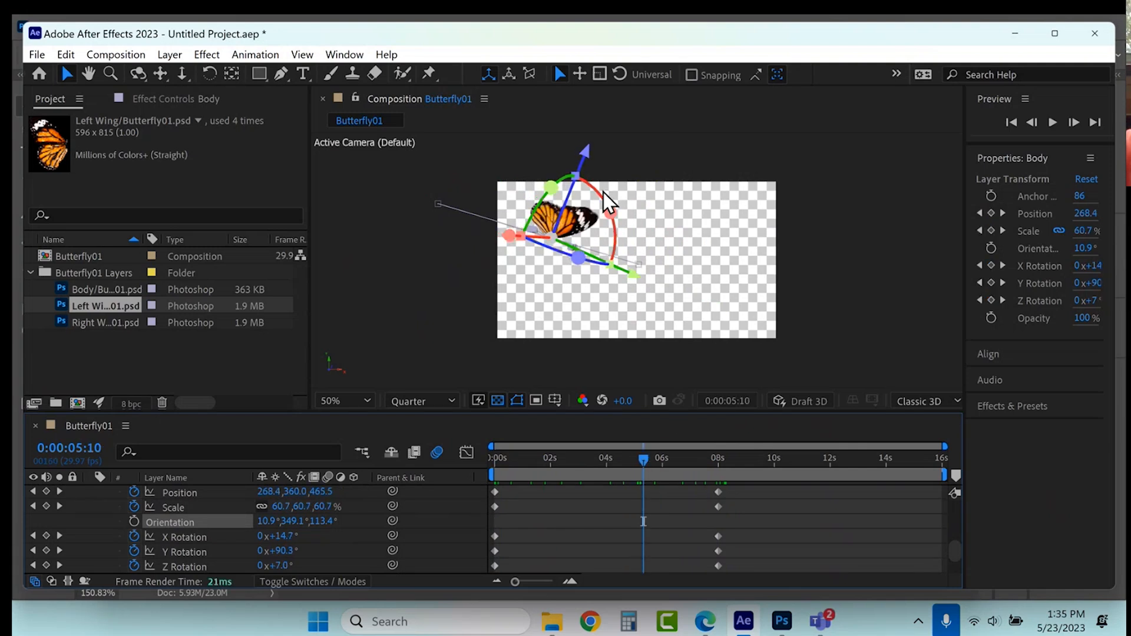
pyautogui.moveTo(610, 212); pyautogui.dragTo(598, 188)
pyautogui.moveTo(554, 147); pyautogui.dragTo(563, 114)
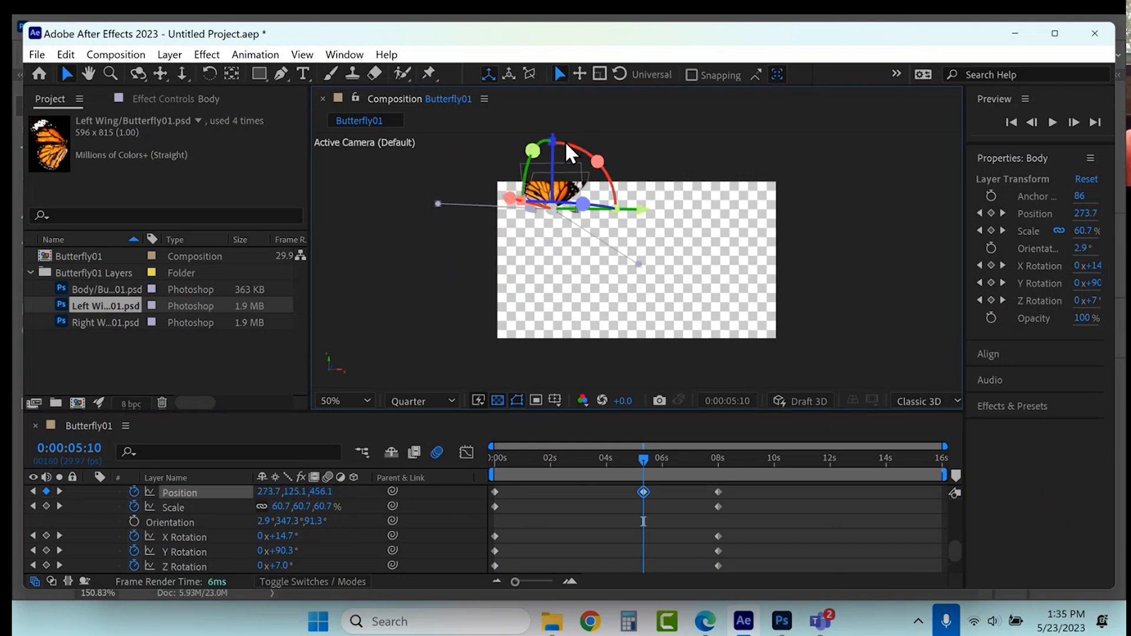
# Add Position keyframes lowering the Body to about -587.7, 441.7, 945.4 at 0:00:02:04 and raising it at 0:00:06:18
pyautogui.click(554, 457)
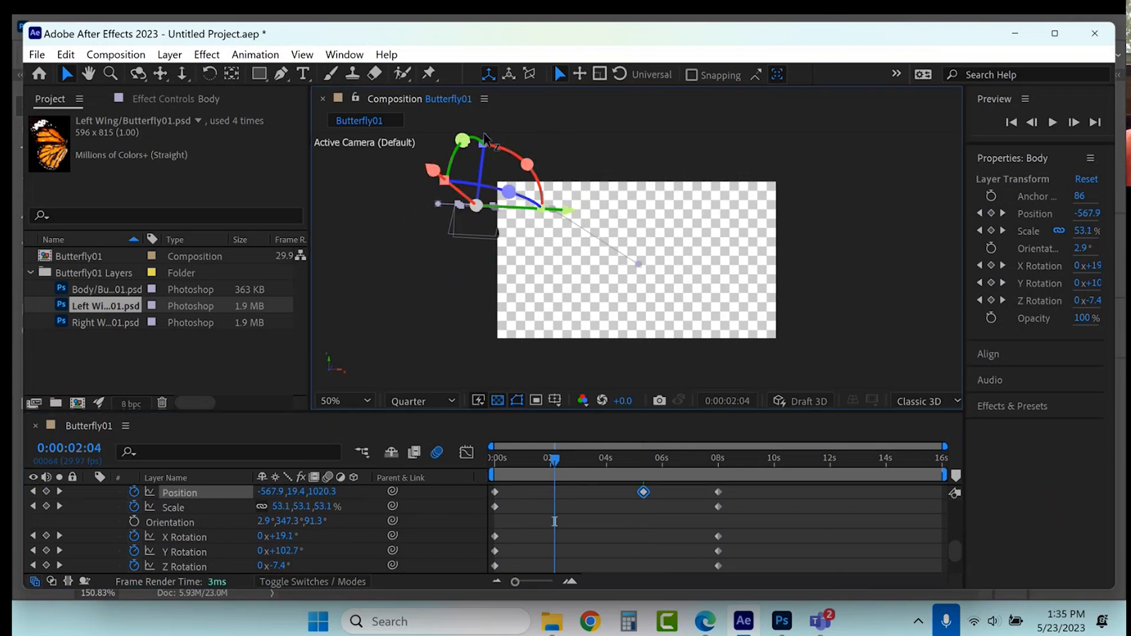
pyautogui.moveTo(481, 176); pyautogui.dragTo(483, 222)
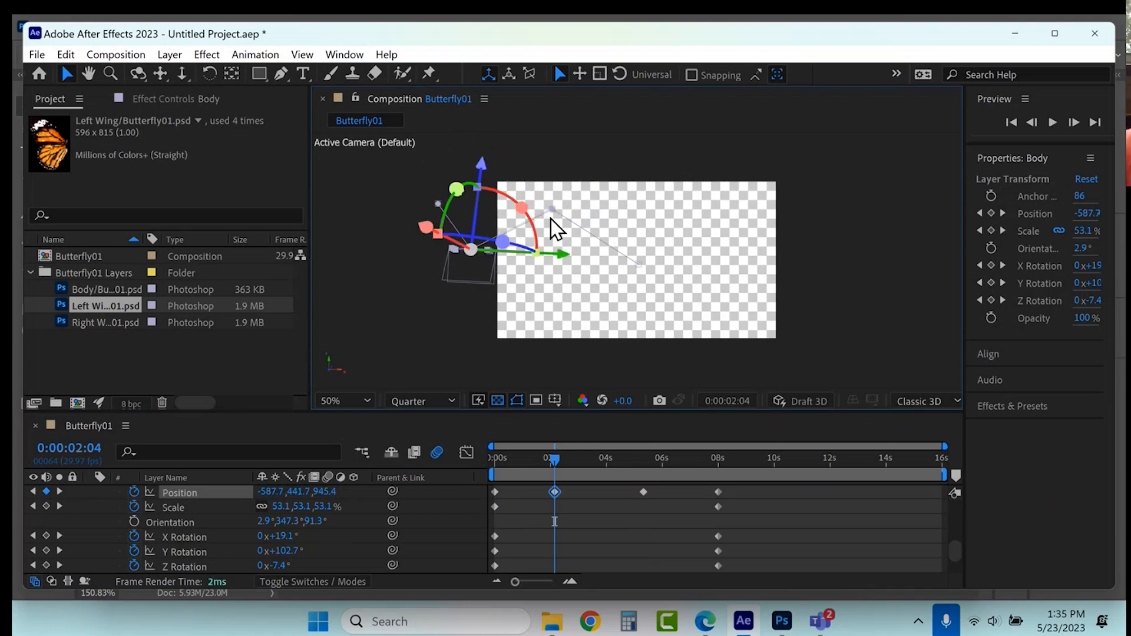
pyautogui.click(679, 458)
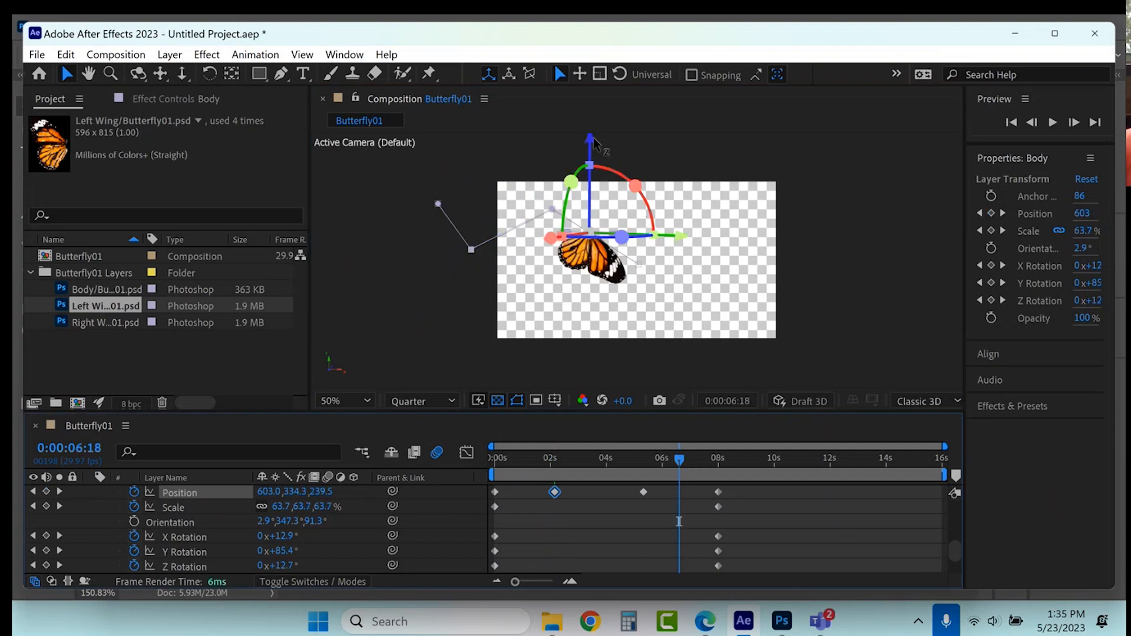
pyautogui.moveTo(597, 138); pyautogui.dragTo(608, 124)
# At 0:00:03:16, lower the Body to about -220.7, 609, 706.3 and set X Rotation to 2.1° and Y Rotation to 78.3°
pyautogui.click(592, 458)
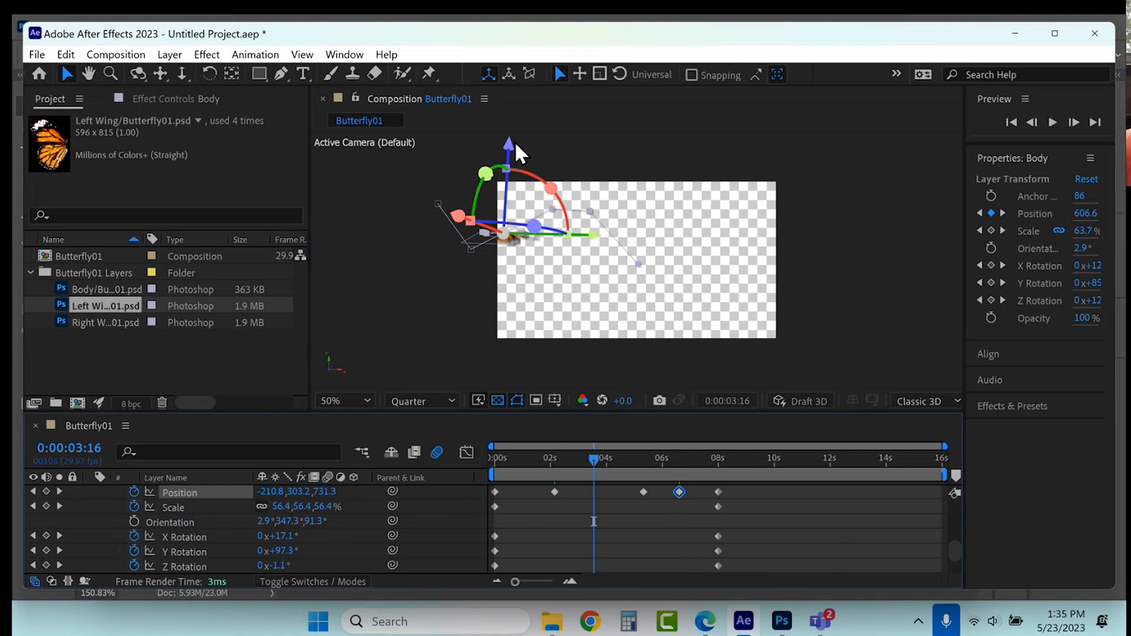
pyautogui.moveTo(510, 147); pyautogui.dragTo(507, 181)
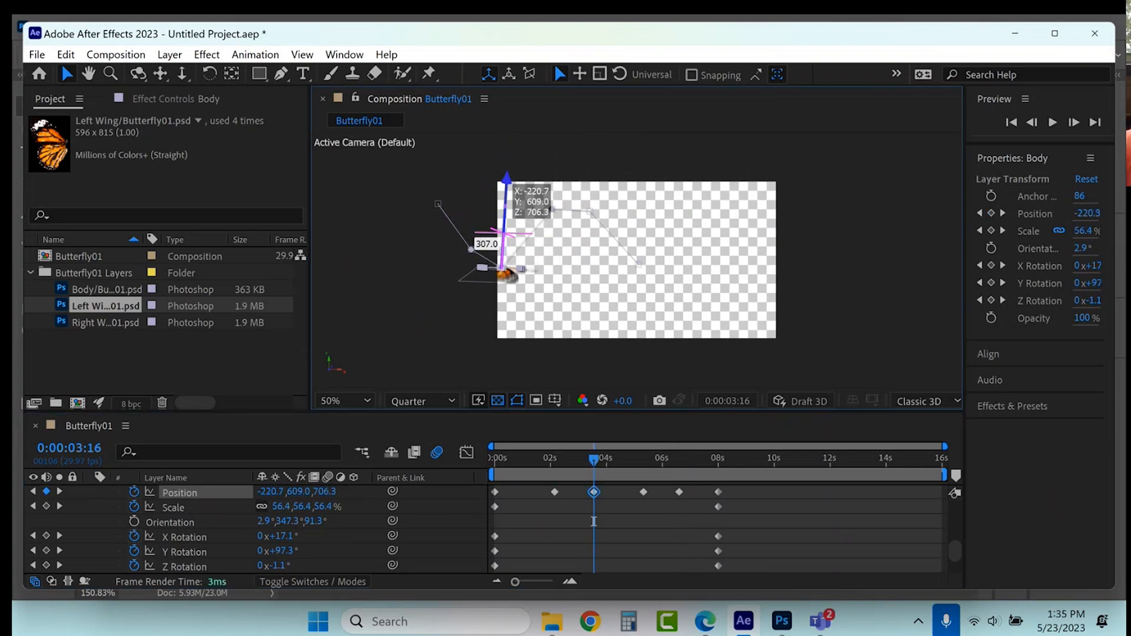
pyautogui.moveTo(288, 537); pyautogui.dragTo(269, 553)
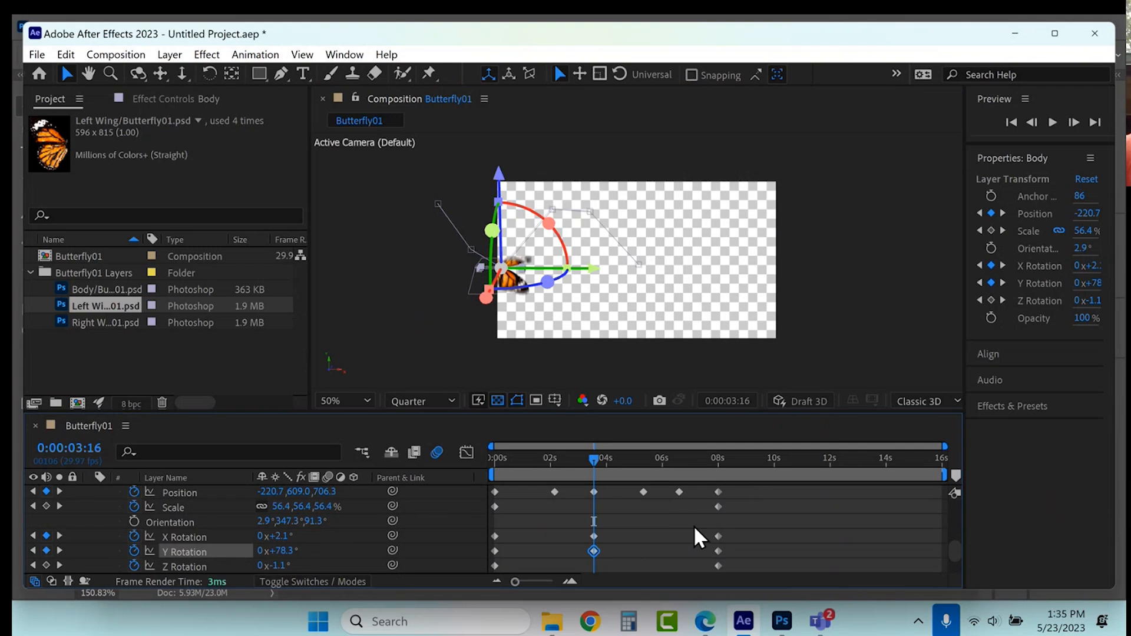
# At 0:00:10:29, move the Body past the frame's right edge, to a Position of about 2231.7, 686.5, -382.6
pyautogui.click(770, 457)
pyautogui.moveTo(881, 458); pyautogui.dragTo(801, 472)
pyautogui.moveTo(732, 275); pyautogui.dragTo(960, 275)
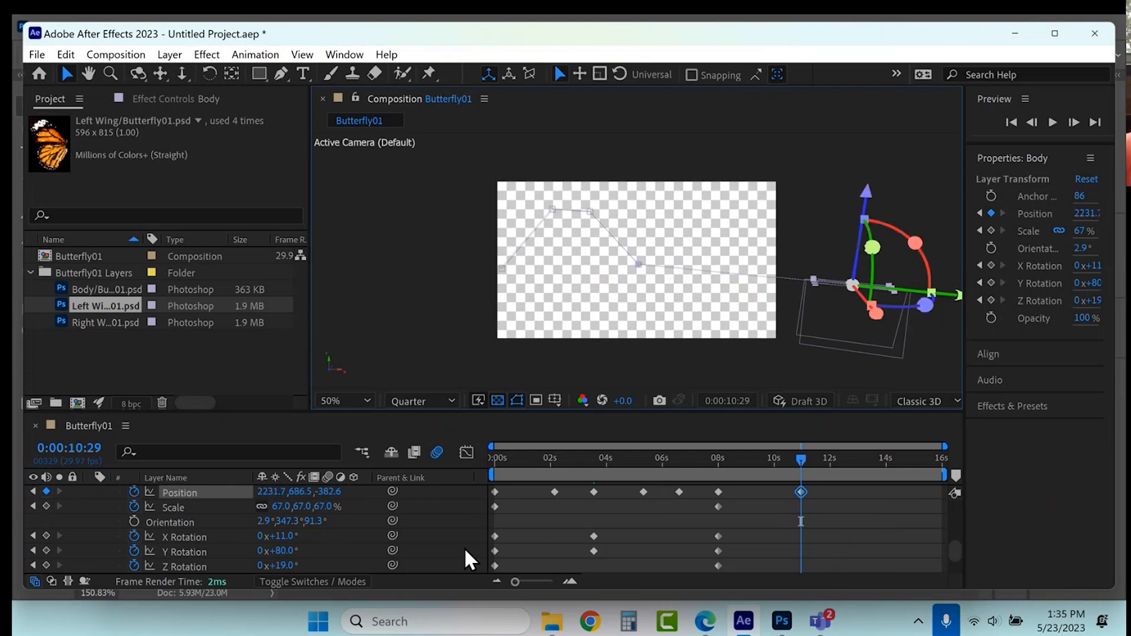
# Keyframe the Body's Scale and its X, Y and Z Rotation at 0:00:10:29, setting Y Rotation to 105°
pyautogui.click(46, 506)
pyautogui.click(46, 535)
pyautogui.click(46, 550)
pyautogui.click(45, 565)
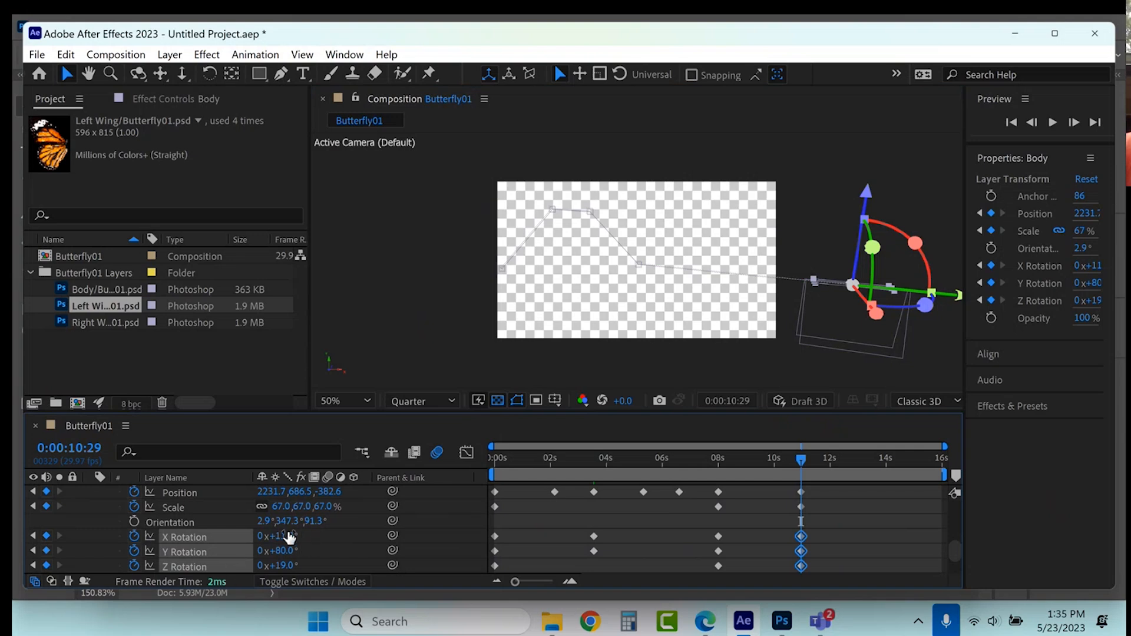
pyautogui.moveTo(273, 550); pyautogui.dragTo(302, 542)
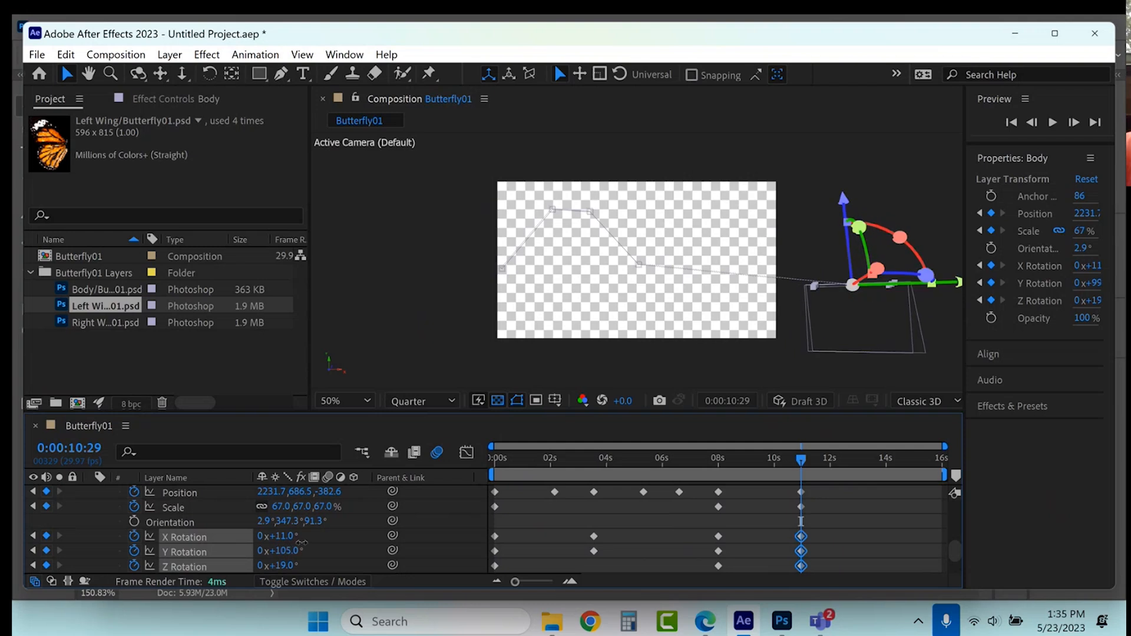
# At 0:00:09:16, raise the Body and pull it back inside the frame, to a Position of about 1298.7, 330.7, -94.5
pyautogui.click(762, 459)
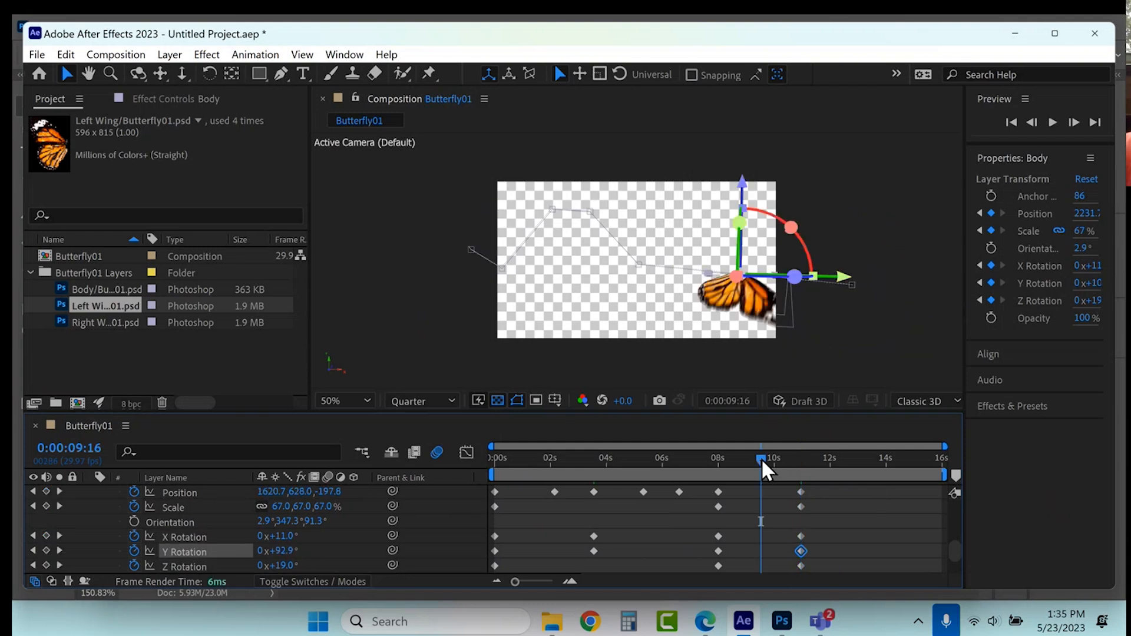
pyautogui.moveTo(742, 184); pyautogui.dragTo(754, 136)
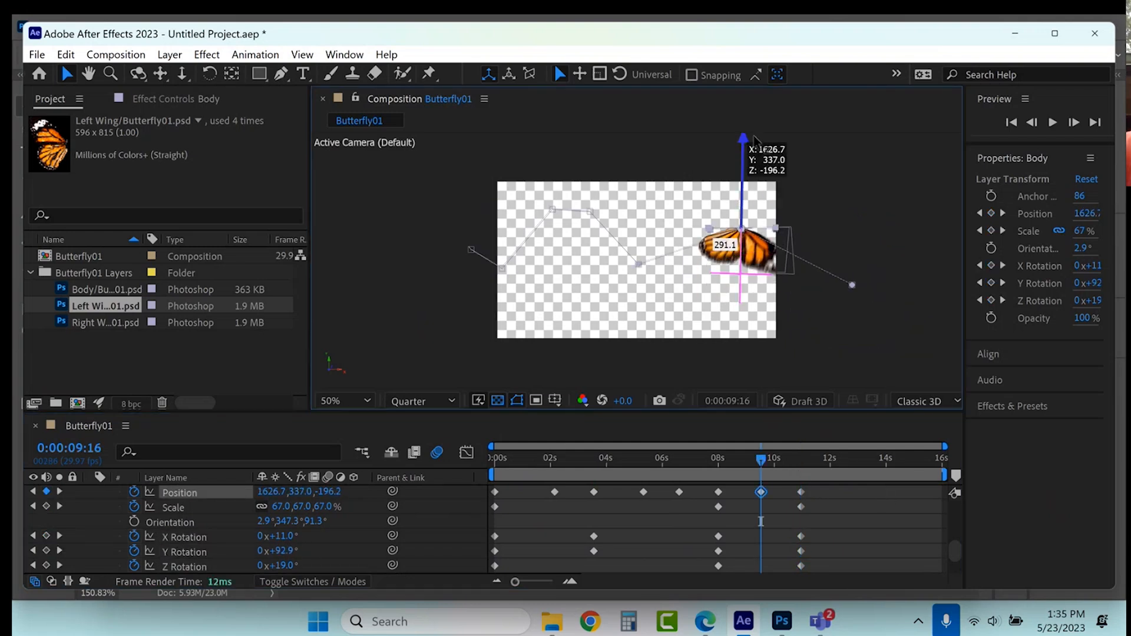
pyautogui.moveTo(794, 235); pyautogui.dragTo(744, 234)
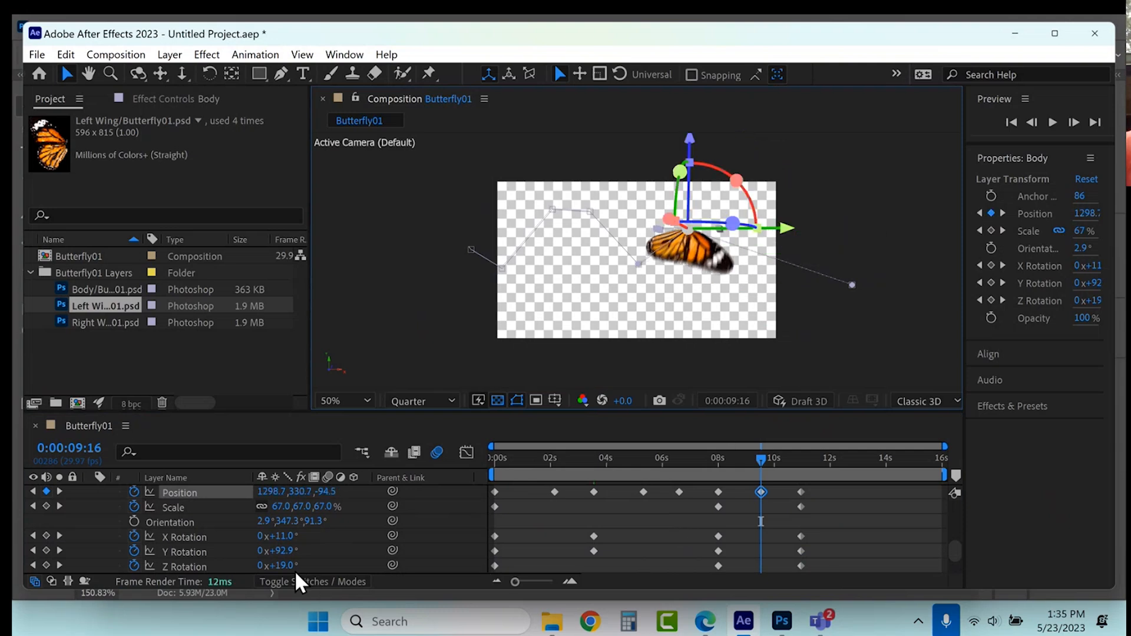
# At 0:00:09:16, set the Body's Z Rotation to 10°, Y Rotation to 61.9° and Scale to 57%
pyautogui.moveTo(285, 566); pyautogui.dragTo(261, 552)
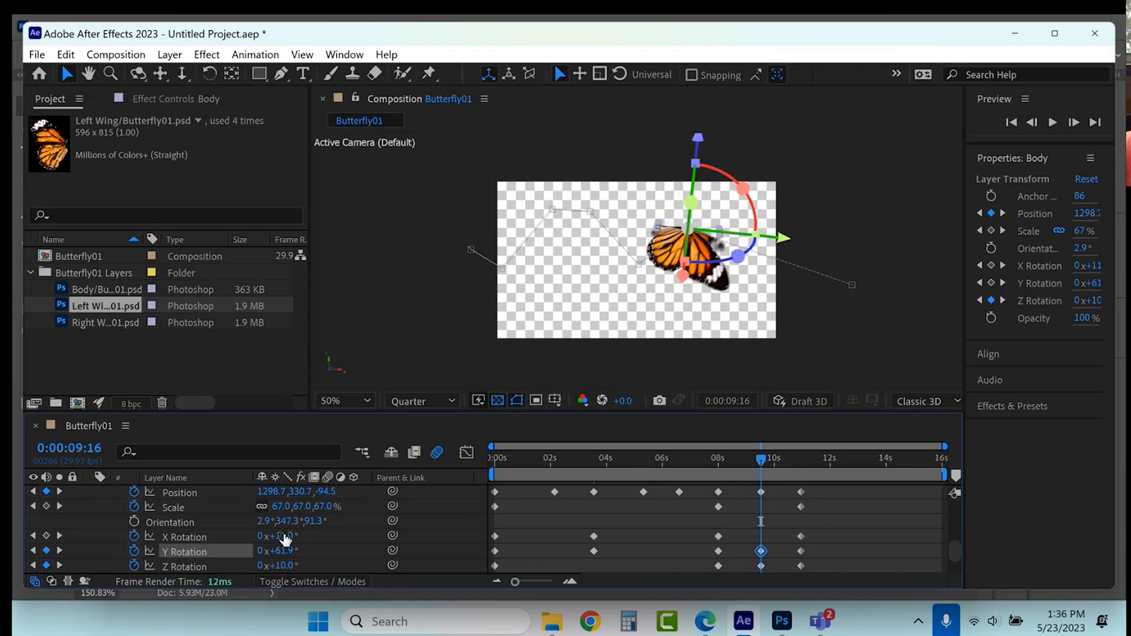
pyautogui.moveTo(275, 506); pyautogui.dragTo(268, 508)
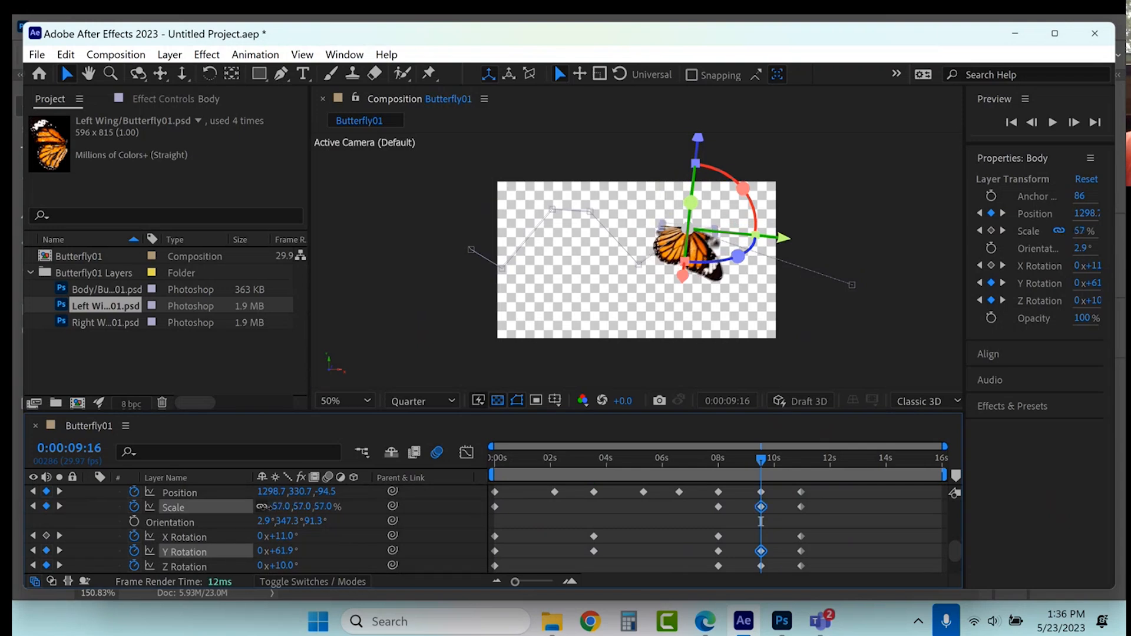
pyautogui.click(761, 506)
# At 0:00:11:06, set the Body's X Rotation to -173° and raise its Position to about 2251.6, 287.6, -508.8
pyautogui.click(807, 459)
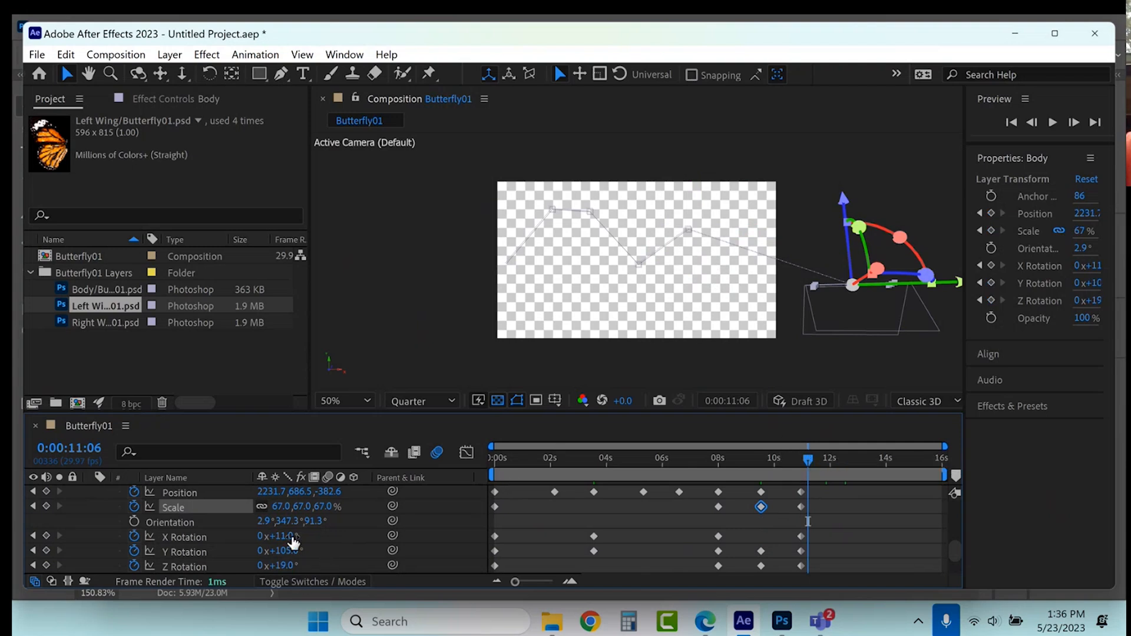
pyautogui.moveTo(285, 535); pyautogui.dragTo(158, 568)
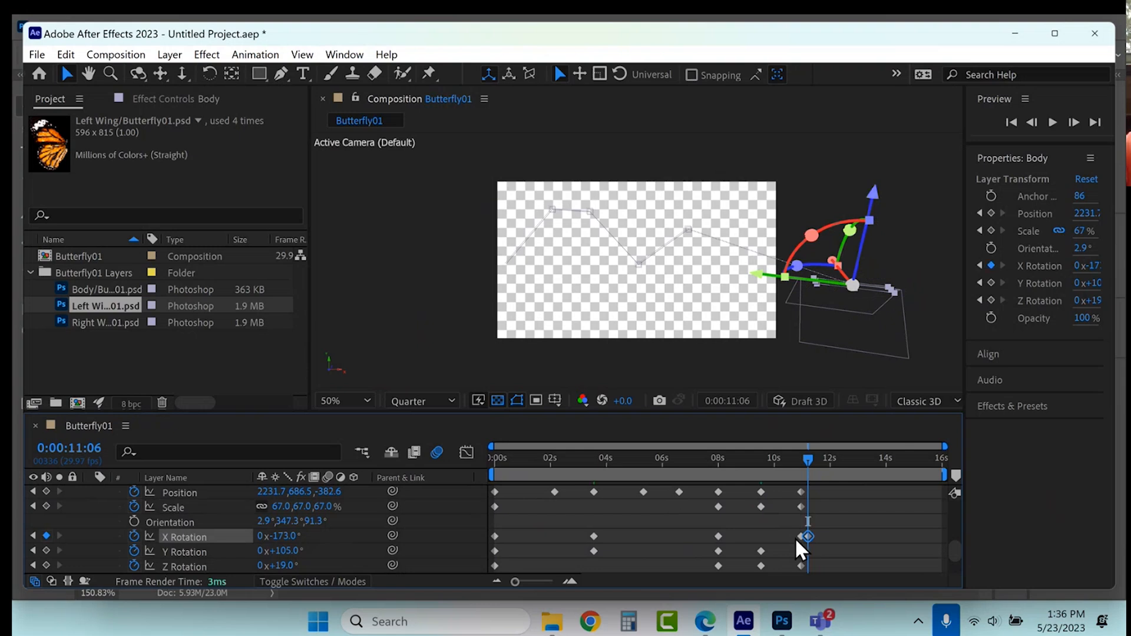
pyautogui.moveTo(874, 194); pyautogui.dragTo(833, 441)
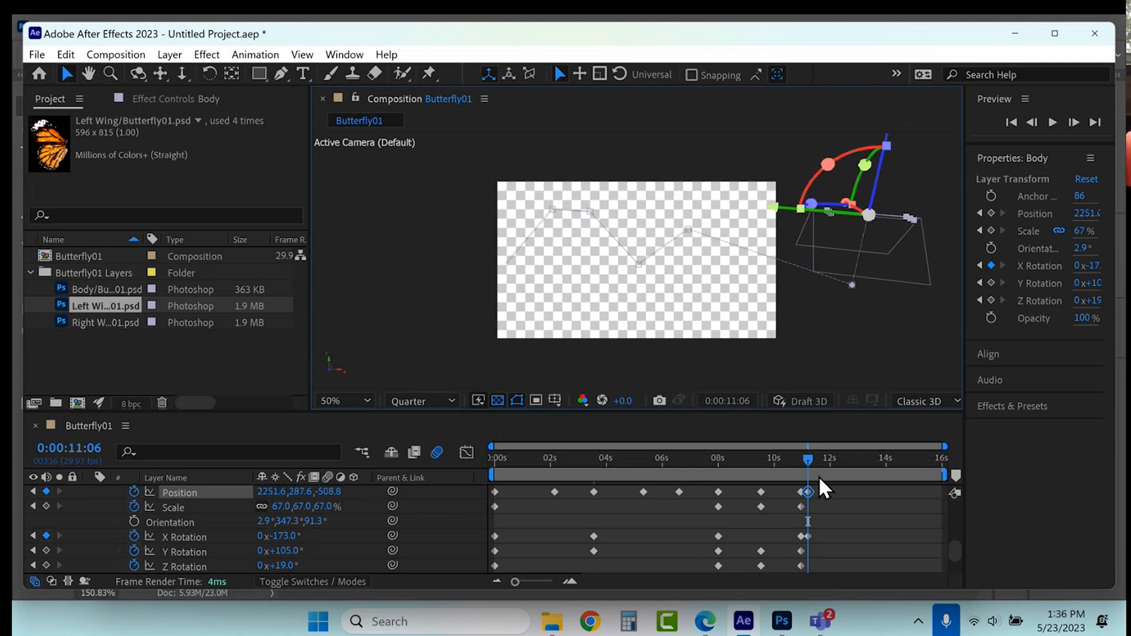
# Add keyframes for the Body's Y Rotation, Z Rotation and Scale at 0:00:11:06
pyautogui.click(46, 550)
pyautogui.click(45, 565)
pyautogui.click(46, 506)
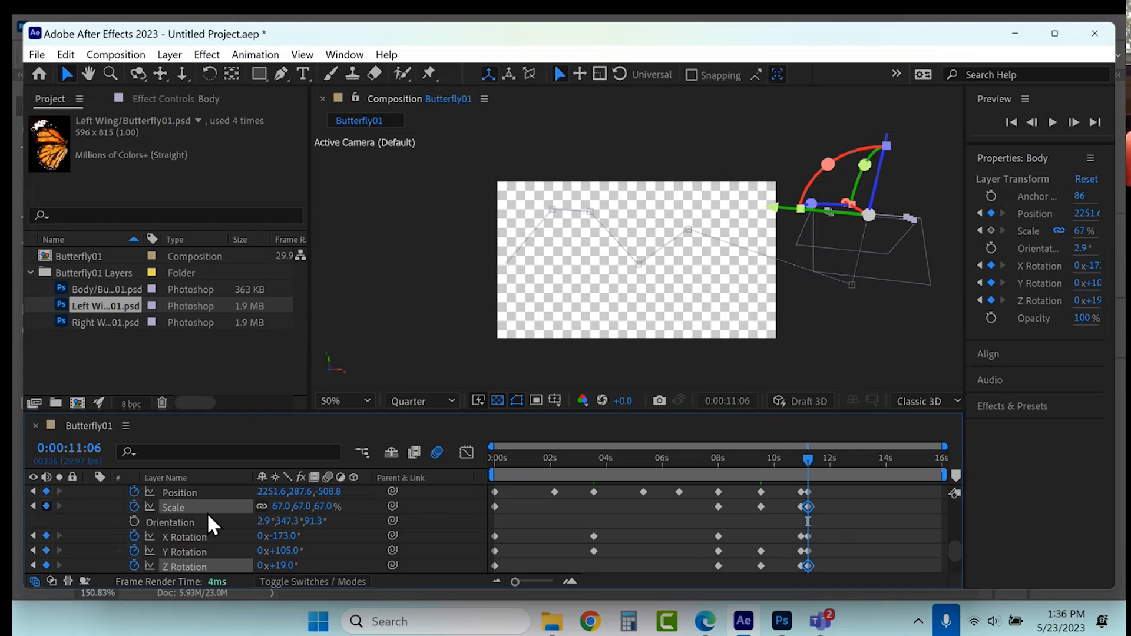
# At 0:00:15:29, move the Body beyond the frame's lower-left corner, to a Position of about -552.4, 1495, 577.4
pyautogui.click(842, 463)
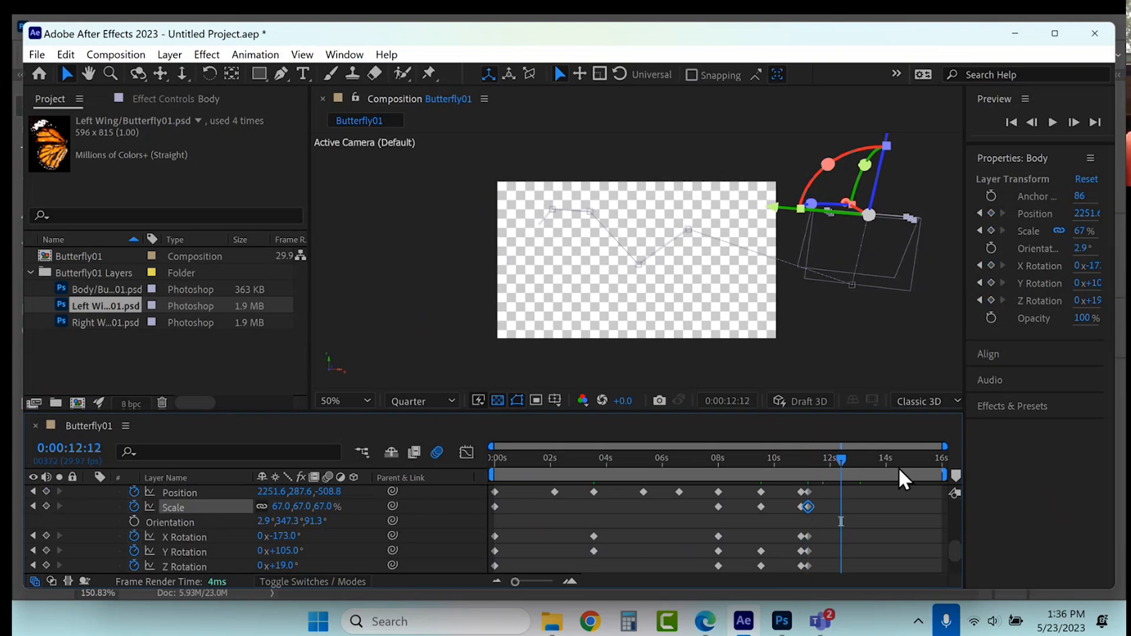
pyautogui.click(949, 467)
pyautogui.moveTo(778, 208); pyautogui.dragTo(356, 282)
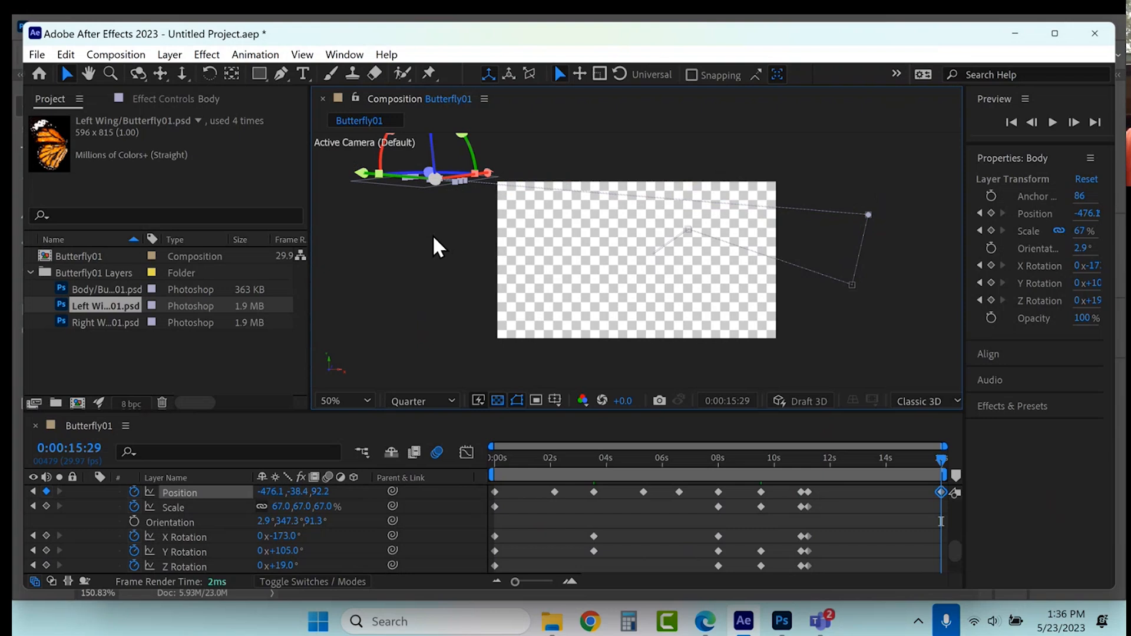
pyautogui.press(',')
pyautogui.moveTo(528, 147); pyautogui.dragTo(345, 569)
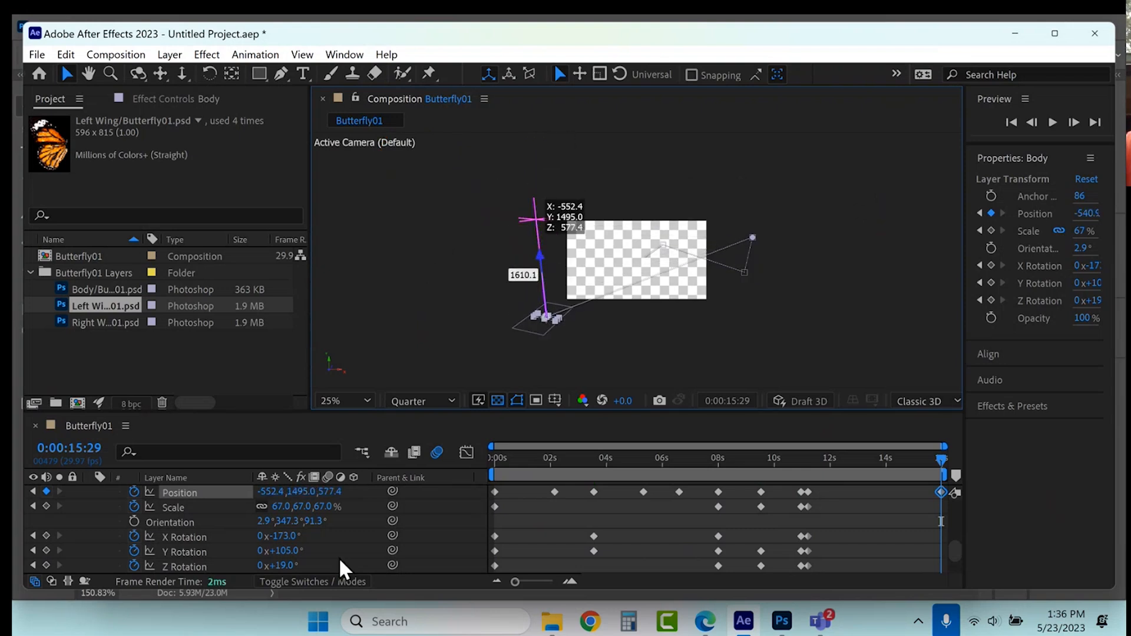
# At 0:00:15:29, set the Body's Scale to 123%, shift it to about -1289.1, 1406.9, 739.7, and set X, Y, Z Rotation to -232°, 103°, 31°
pyautogui.moveTo(293, 506); pyautogui.dragTo(323, 503)
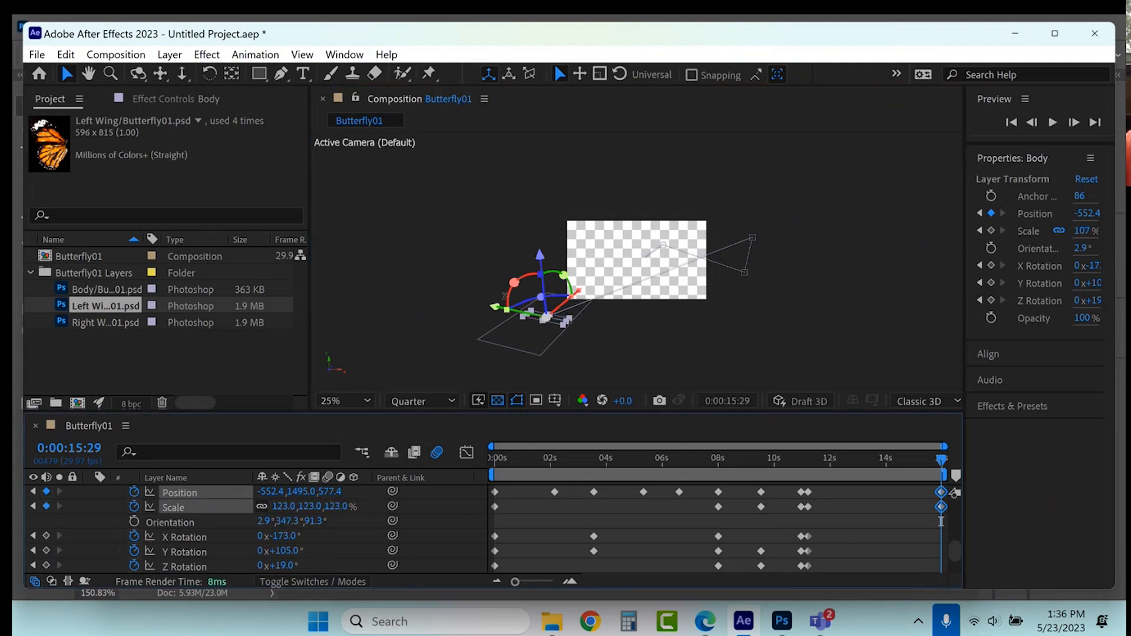
pyautogui.moveTo(494, 307); pyautogui.dragTo(465, 300)
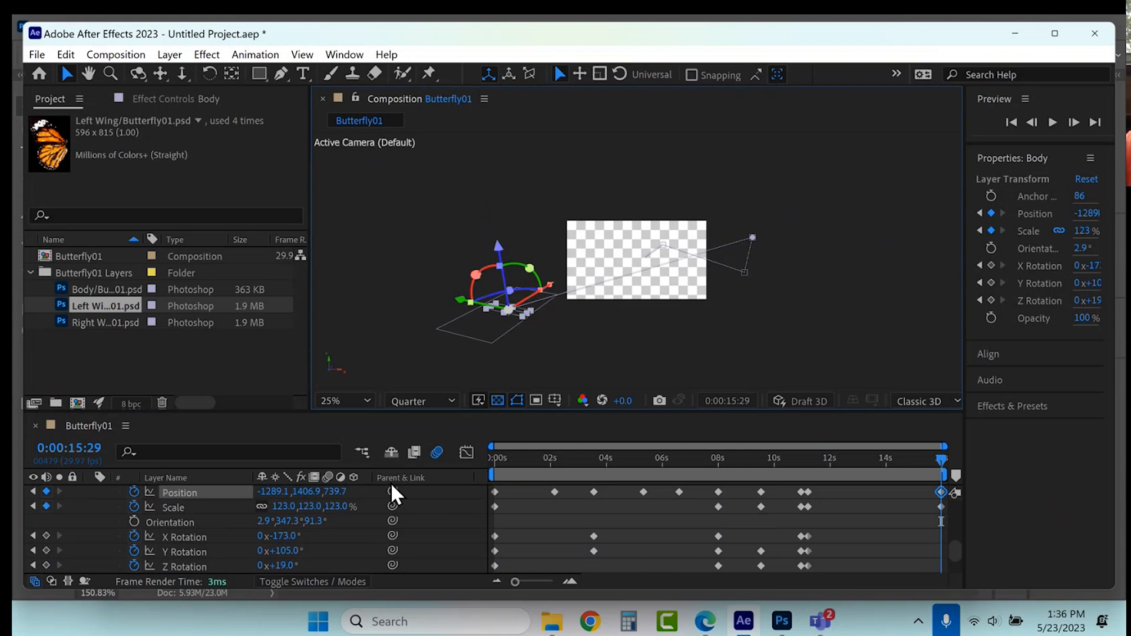
pyautogui.moveTo(282, 550); pyautogui.dragTo(232, 536)
pyautogui.moveTo(281, 565); pyautogui.dragTo(293, 565)
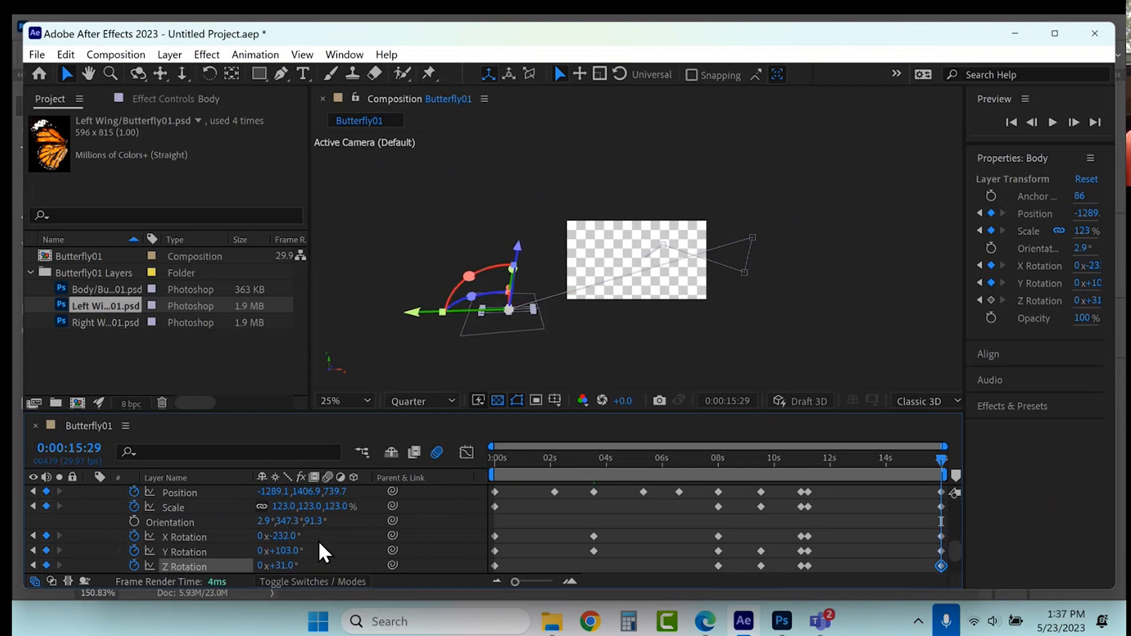
# At 0:00:13:26, raise the Body and shift it to the right within the frame, to an X Position of about 759.7
pyautogui.click(882, 458)
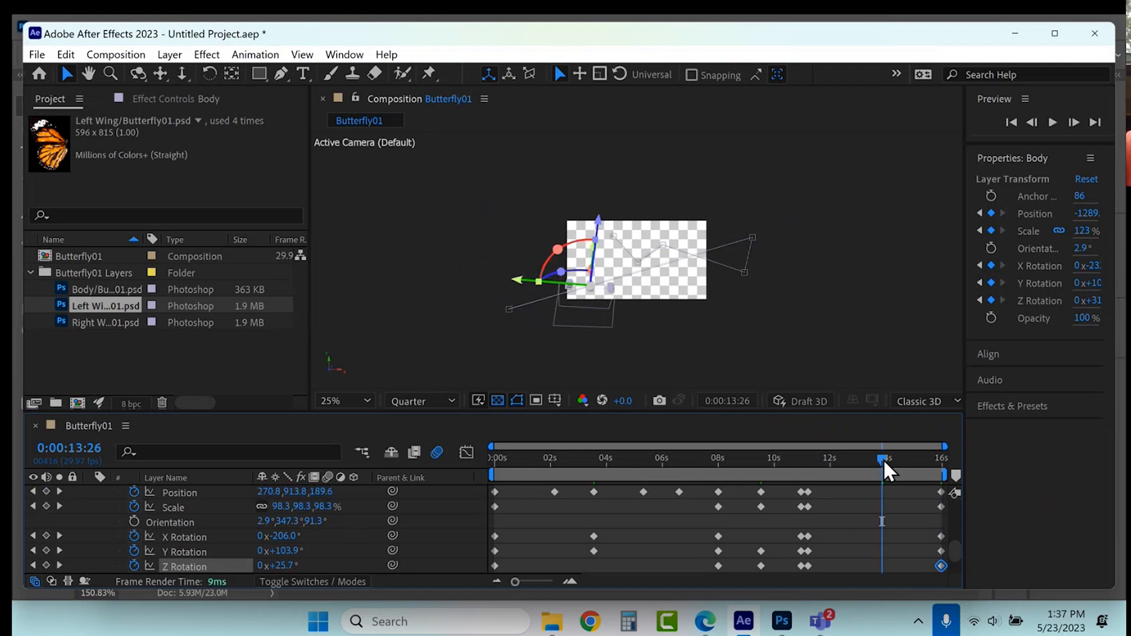
pyautogui.moveTo(597, 227); pyautogui.dragTo(634, 165)
pyautogui.moveTo(529, 222); pyautogui.dragTo(567, 226)
# Add Position keyframes lowering the Body at 0:00:12:14 and raising it to about 27, 135, 245 at 0:00:14:22
pyautogui.click(843, 460)
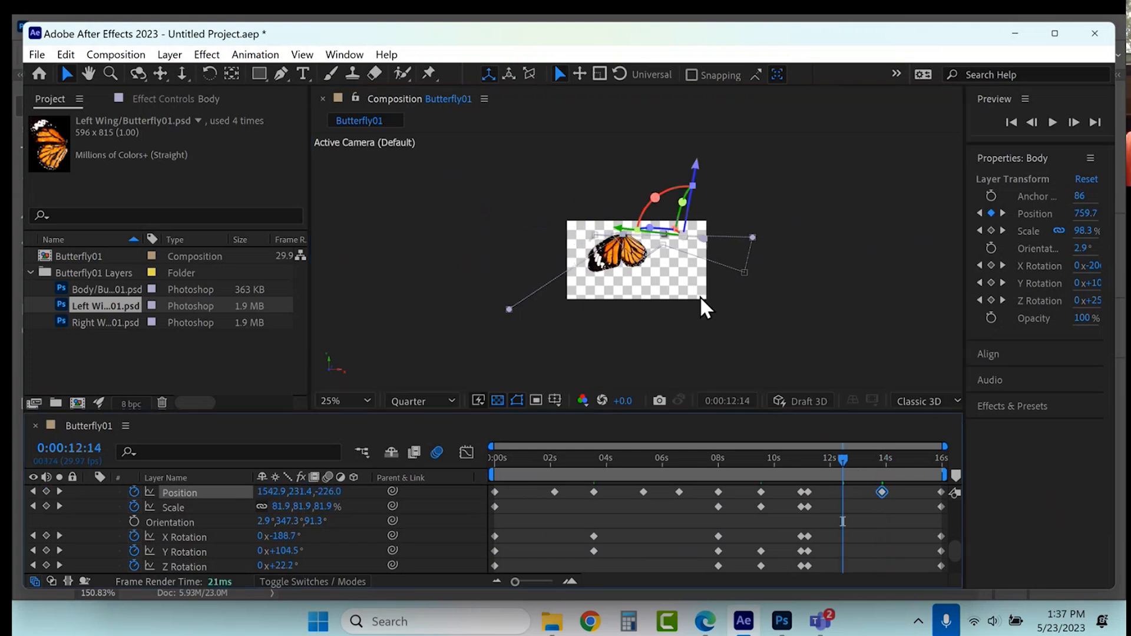
pyautogui.moveTo(699, 176); pyautogui.dragTo(693, 203)
pyautogui.click(906, 460)
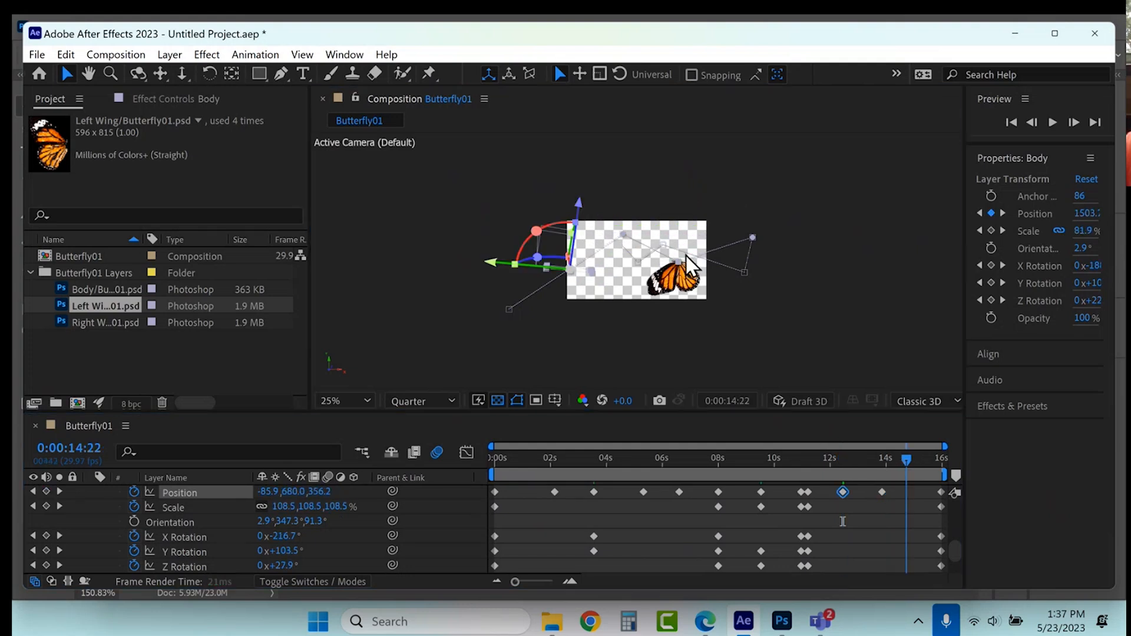
pyautogui.moveTo(588, 207); pyautogui.dragTo(591, 177)
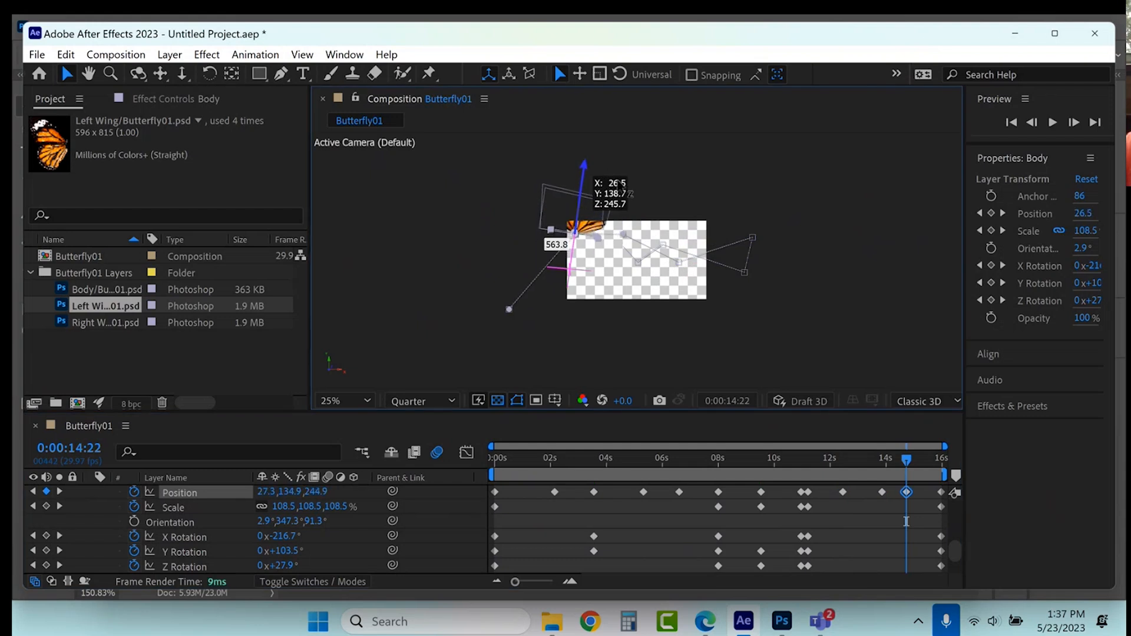
# At 0:00:11:21, lower the Body to a Position of about 1928.1, 758.4, -247.7 and deselect it
pyautogui.click(822, 460)
pyautogui.moveTo(735, 183); pyautogui.dragTo(822, 374)
pyautogui.click(822, 375)
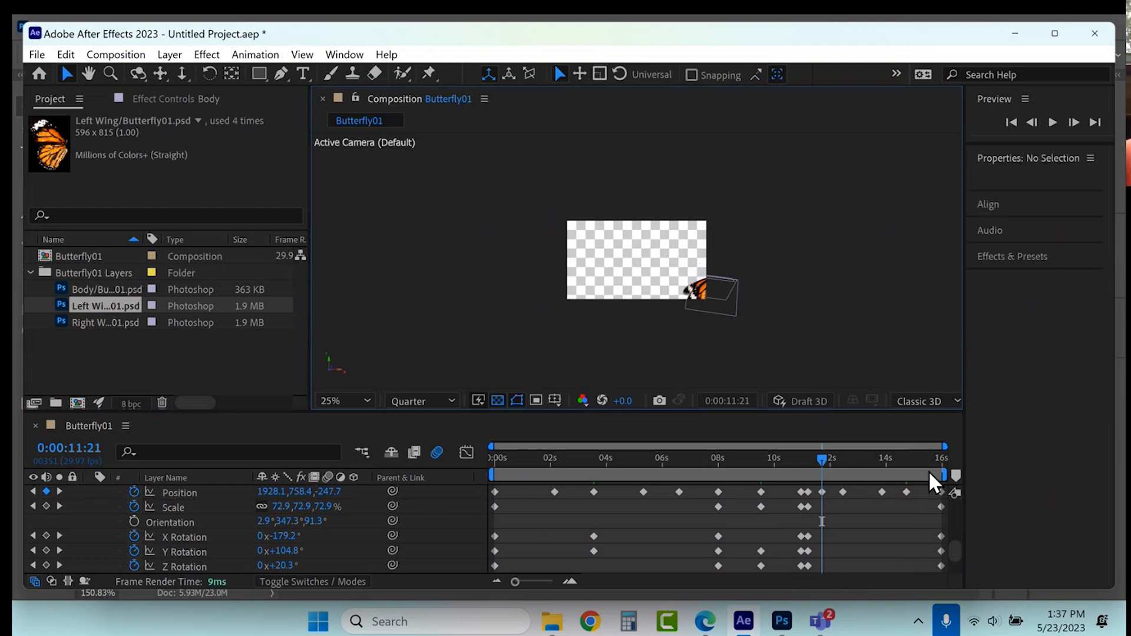
# At 0:00:13:12, set the Body's X, Y and Z Rotation to -187.2°, 68.1° and 26.5°, and reposition it
pyautogui.click(869, 458)
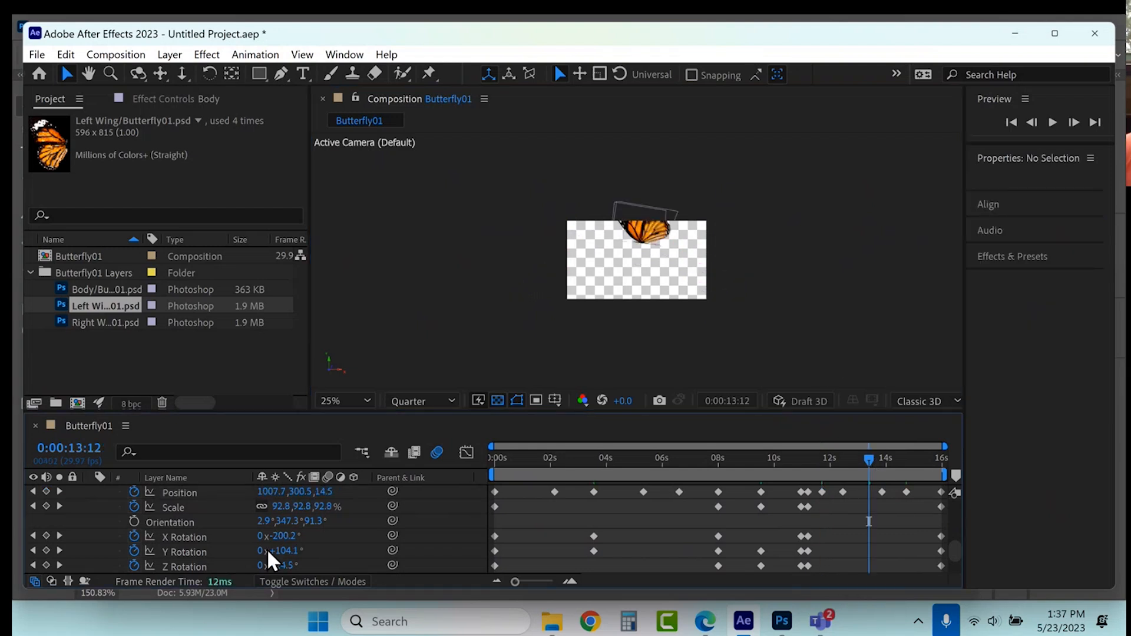
pyautogui.moveTo(283, 536); pyautogui.dragTo(345, 591)
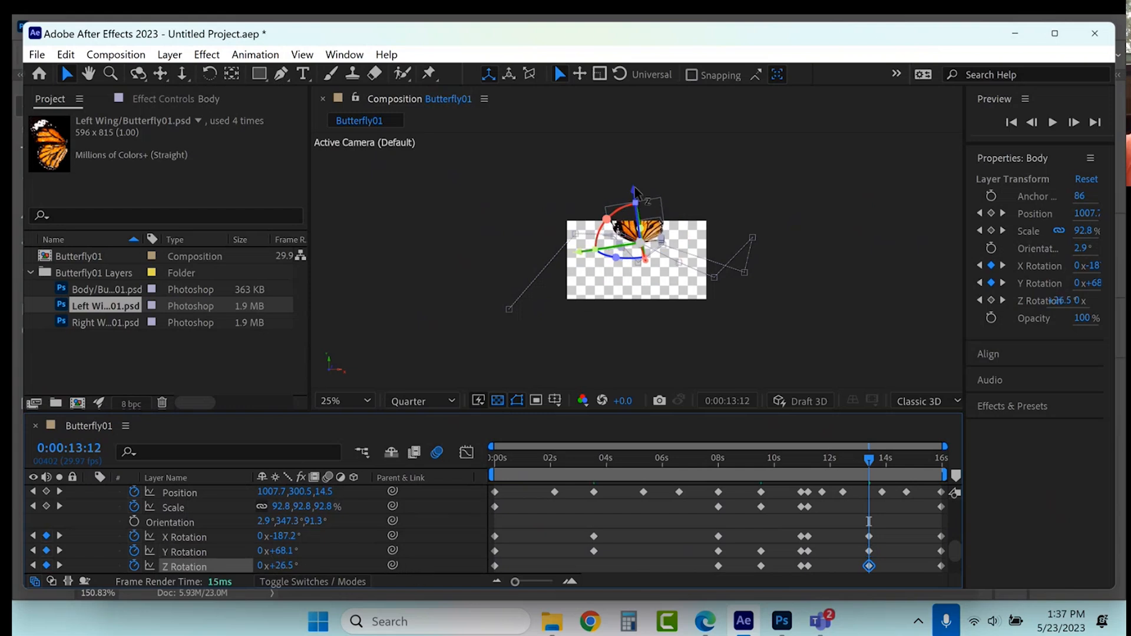
pyautogui.moveTo(634, 194); pyautogui.dragTo(611, 458)
# At 0:00:04:05, raise the Body to a Position of about -39.9, 316, 587.8
pyautogui.click(612, 459)
pyautogui.moveTo(606, 212); pyautogui.dragTo(584, 194)
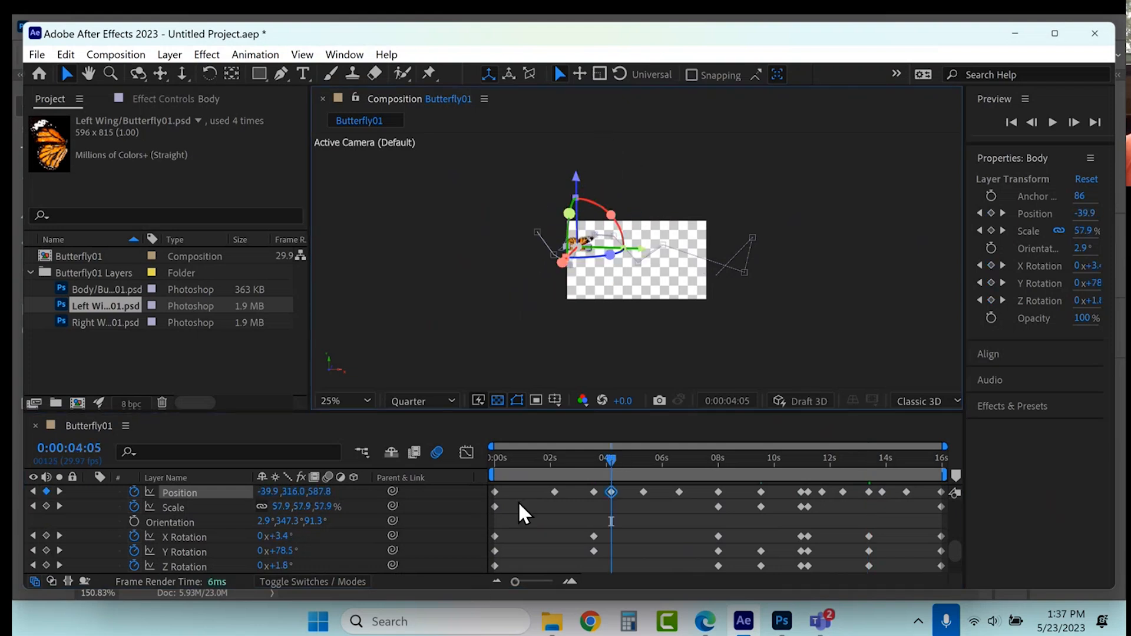
pyautogui.click(491, 485)
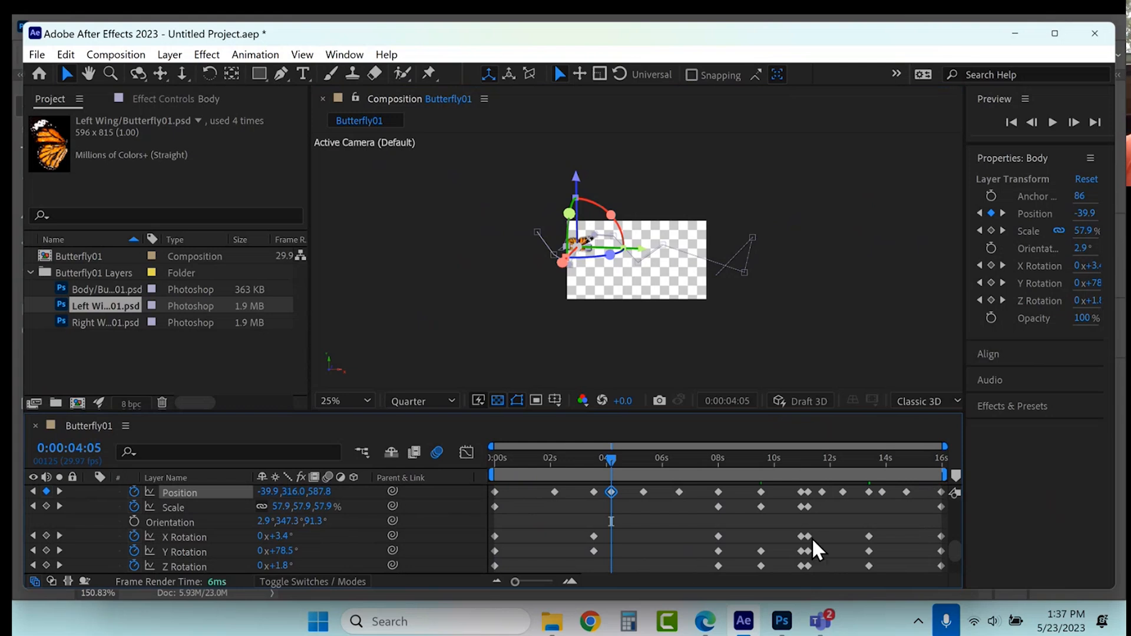
# Select all of the Body layer's position, scale and rotation keyframes across the timeline and apply Easy Ease to them
pyautogui.click(529, 553)
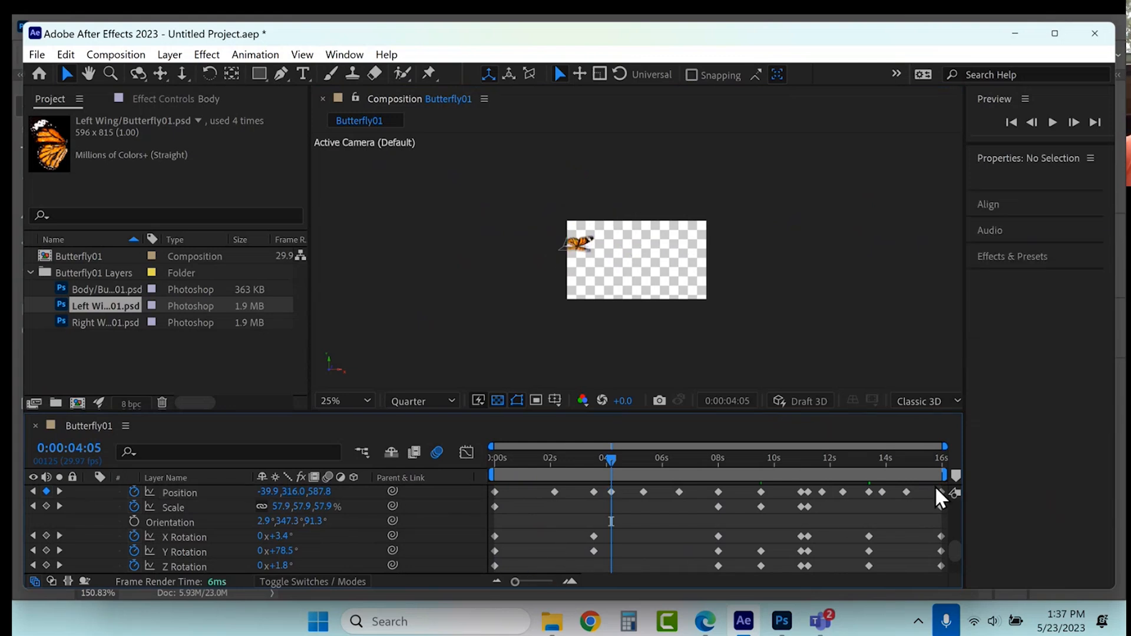
pyautogui.moveTo(875, 527); pyautogui.dragTo(465, 583)
pyautogui.scroll(2, 929, 535)
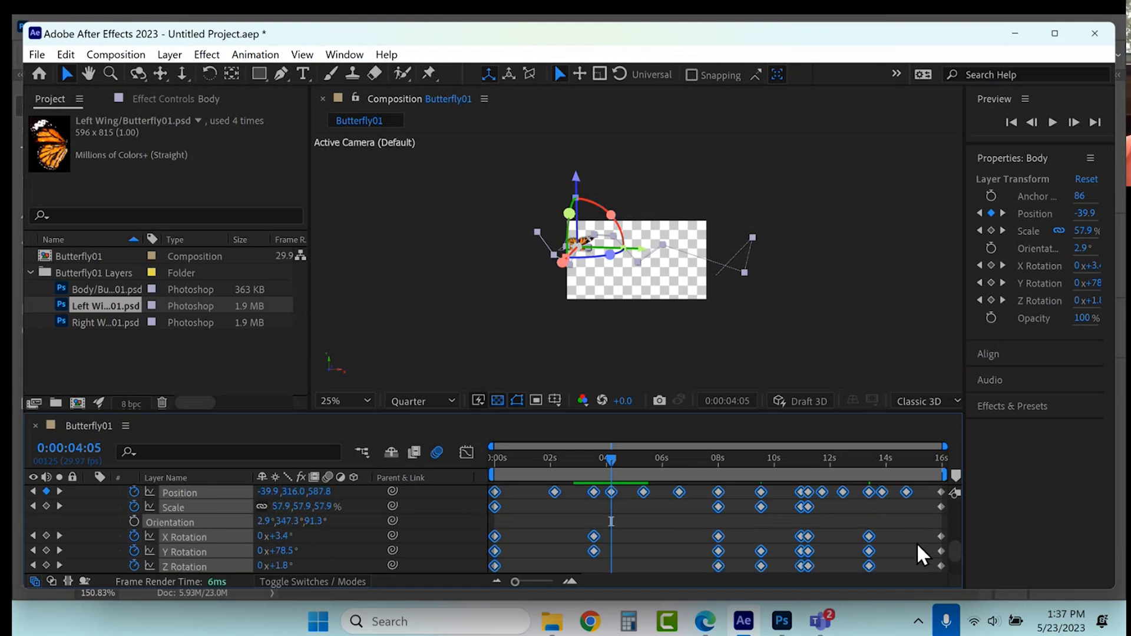
pyautogui.moveTo(948, 570); pyautogui.dragTo(948, 574)
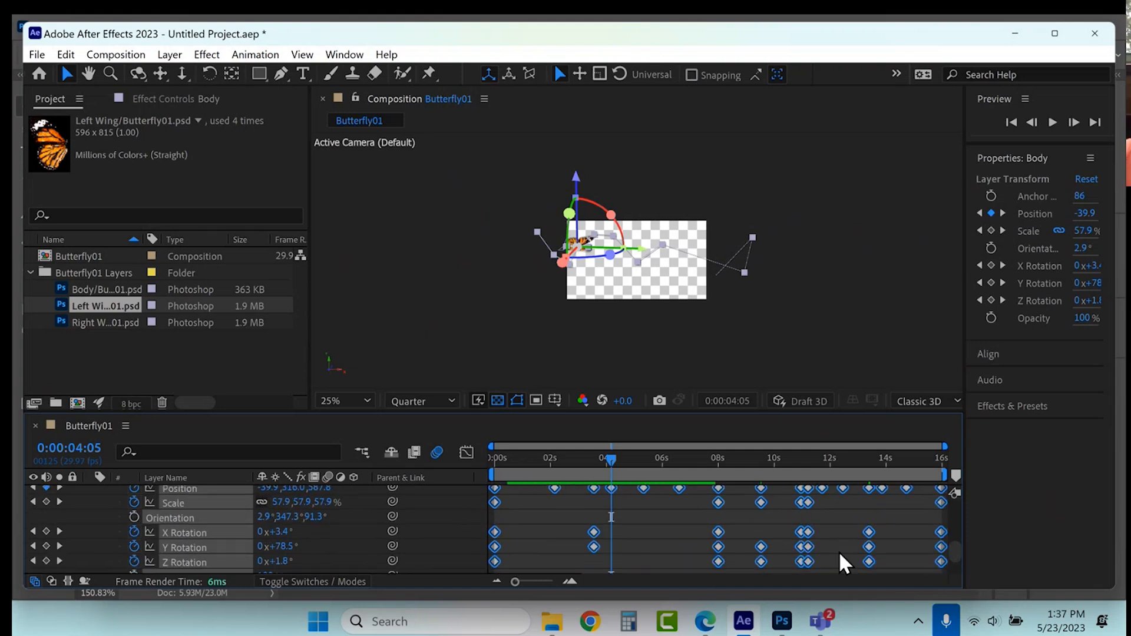
pyautogui.press('F9')
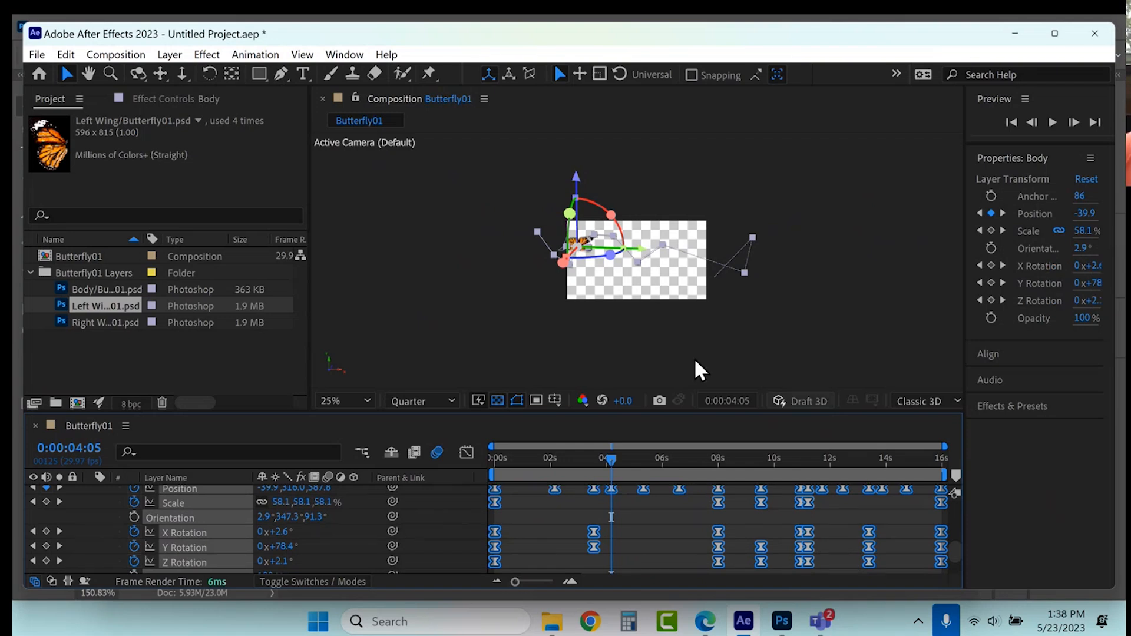
# Preview the eased butterfly flight from the start of the composition with the whole frame in view
pyautogui.scroll(2, 693, 358)
pyautogui.moveTo(585, 455); pyautogui.dragTo(486, 443)
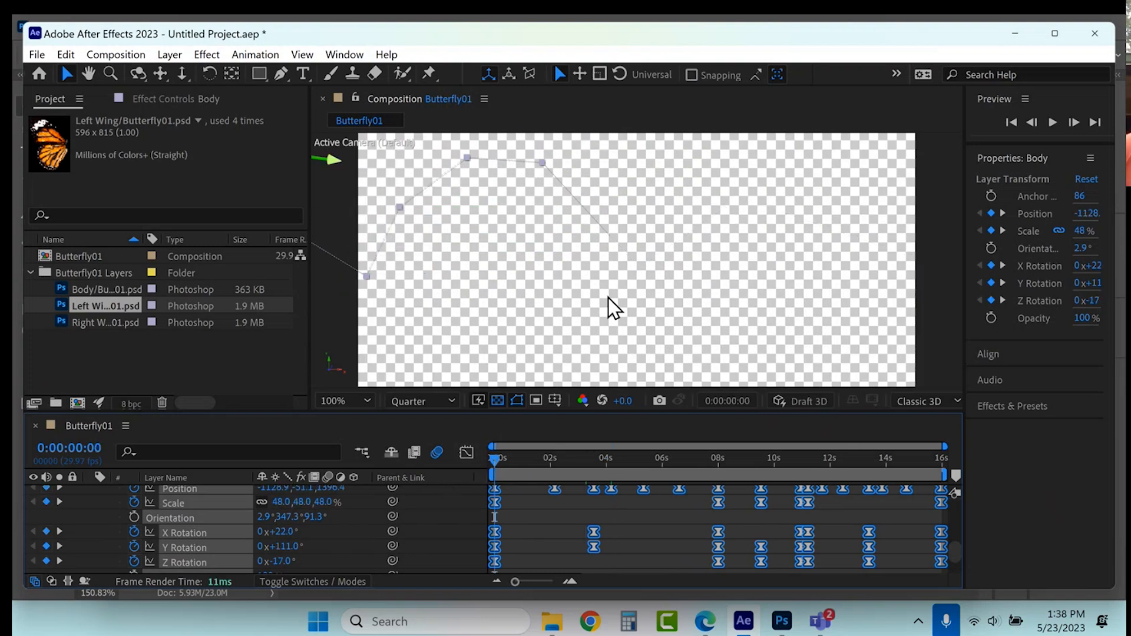
pyautogui.scroll(-1, 612, 307)
pyautogui.click(358, 333)
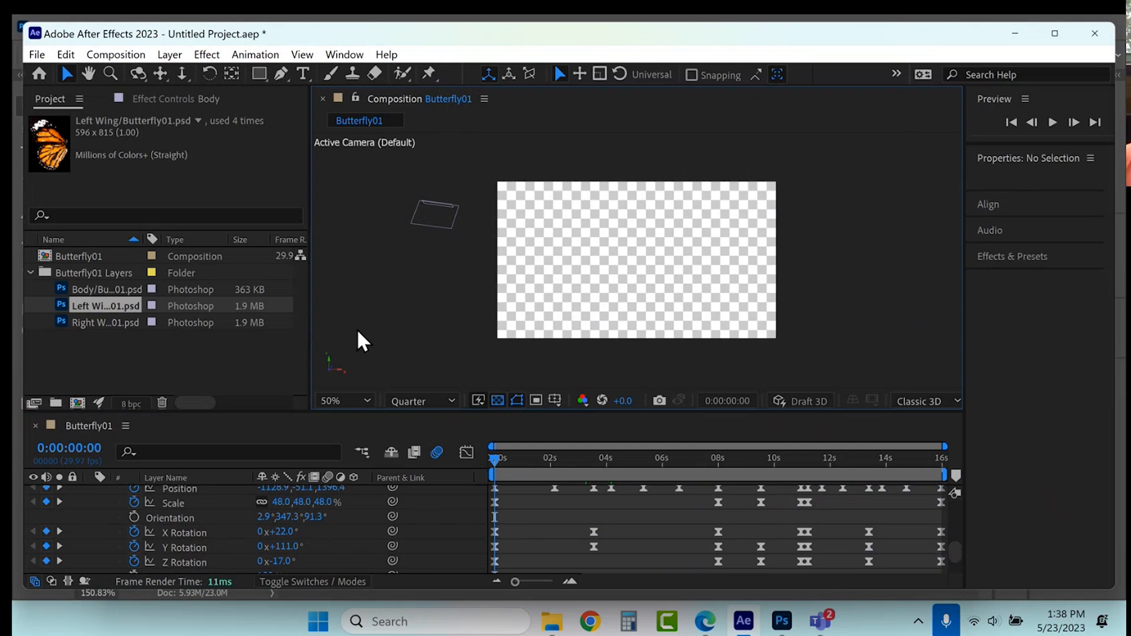
pyautogui.press('space')
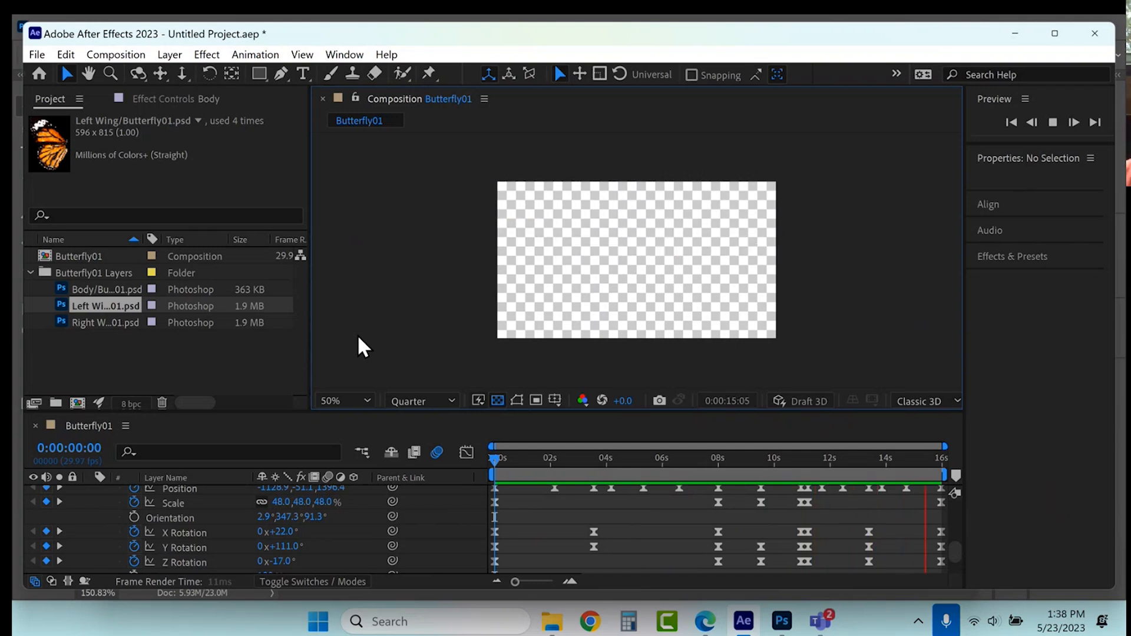
pyautogui.press('space')
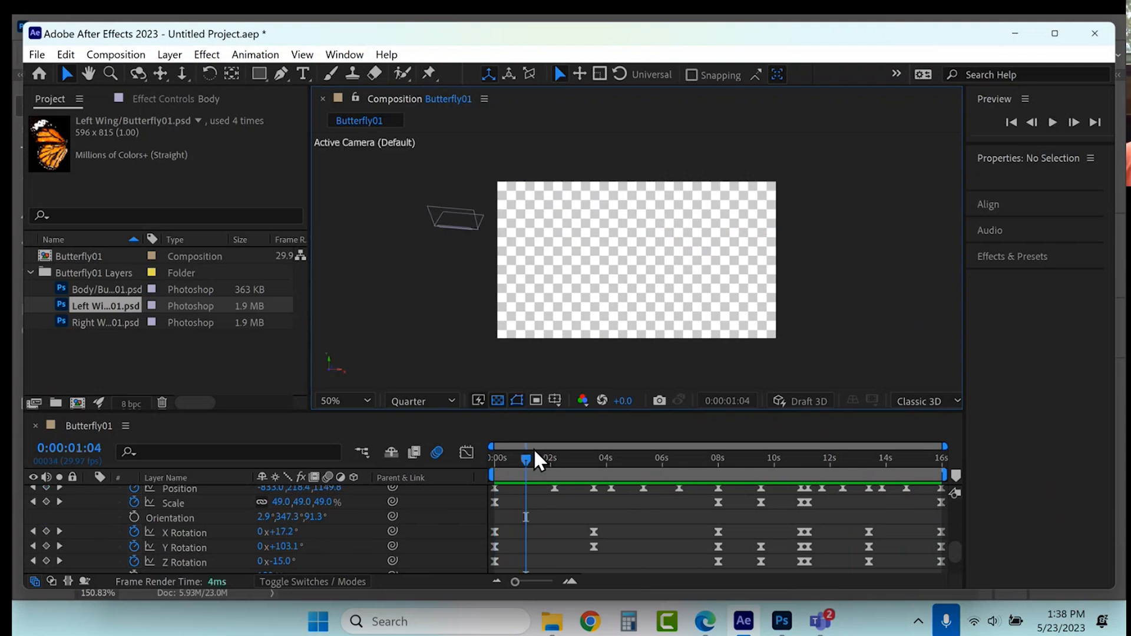
# At 0:00:01:04, move the Body layer into the frame's lower part, to about X 80.7, Y 784.7, Z 1229.9, and collapse its properties
pyautogui.scroll(2, 217, 524)
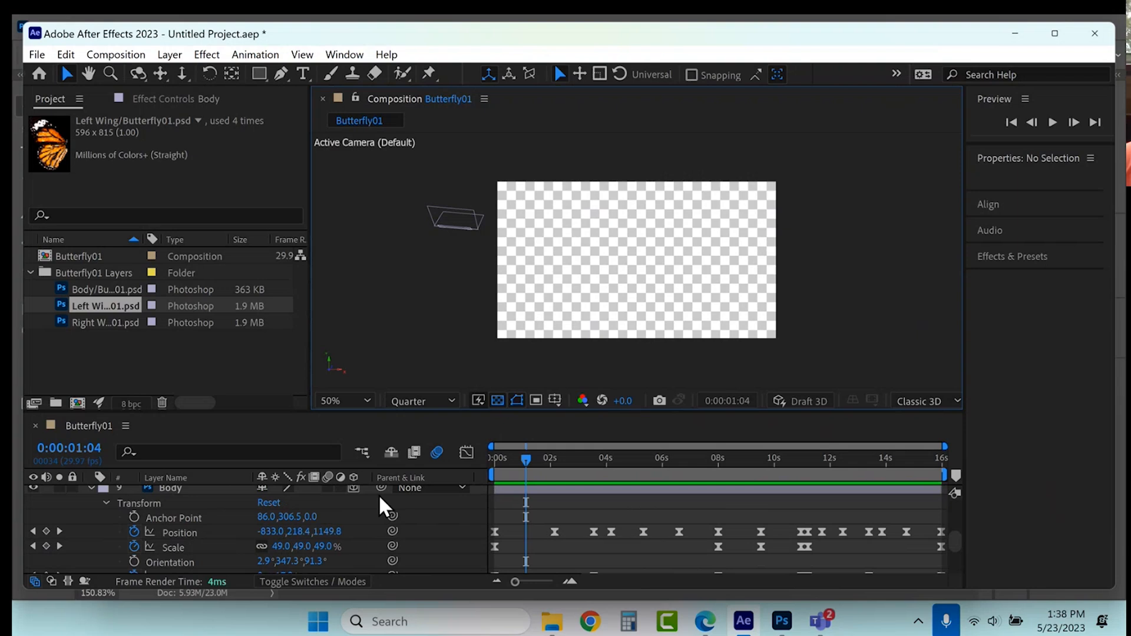
pyautogui.scroll(2, 292, 523)
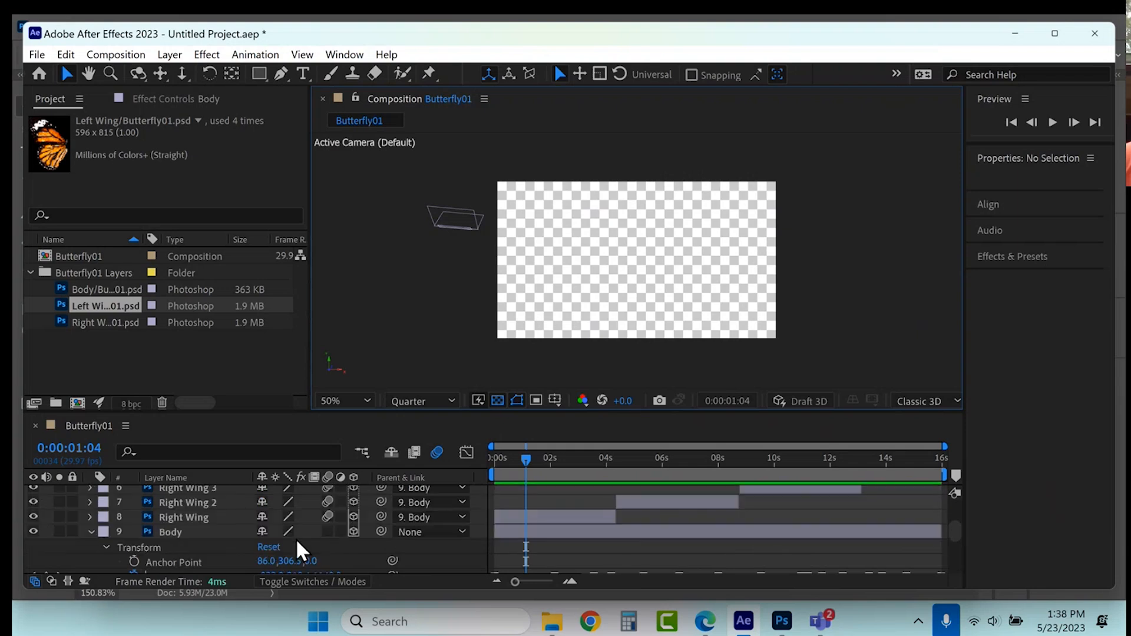
pyautogui.click(185, 535)
pyautogui.moveTo(543, 232); pyautogui.dragTo(547, 201)
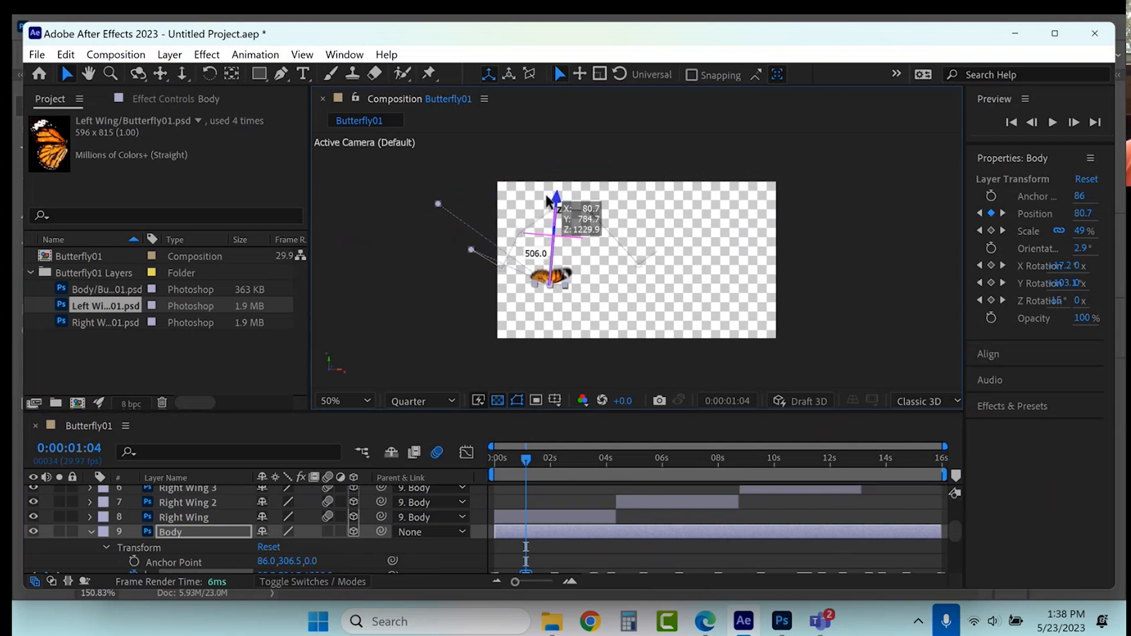
pyautogui.moveTo(471, 246); pyautogui.dragTo(471, 246)
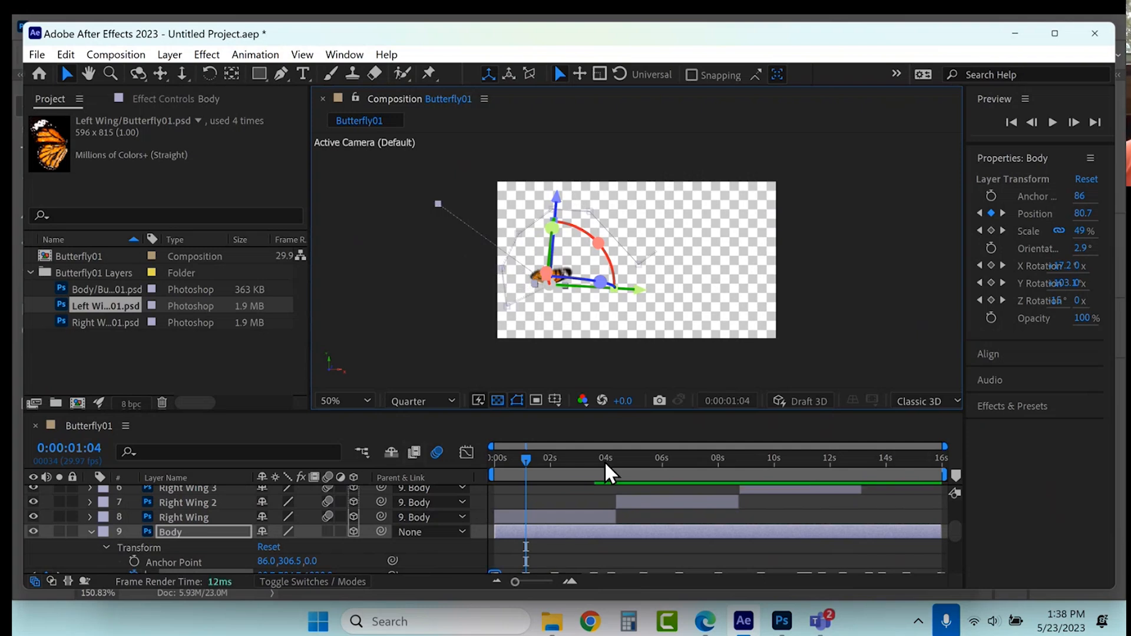
pyautogui.click(92, 532)
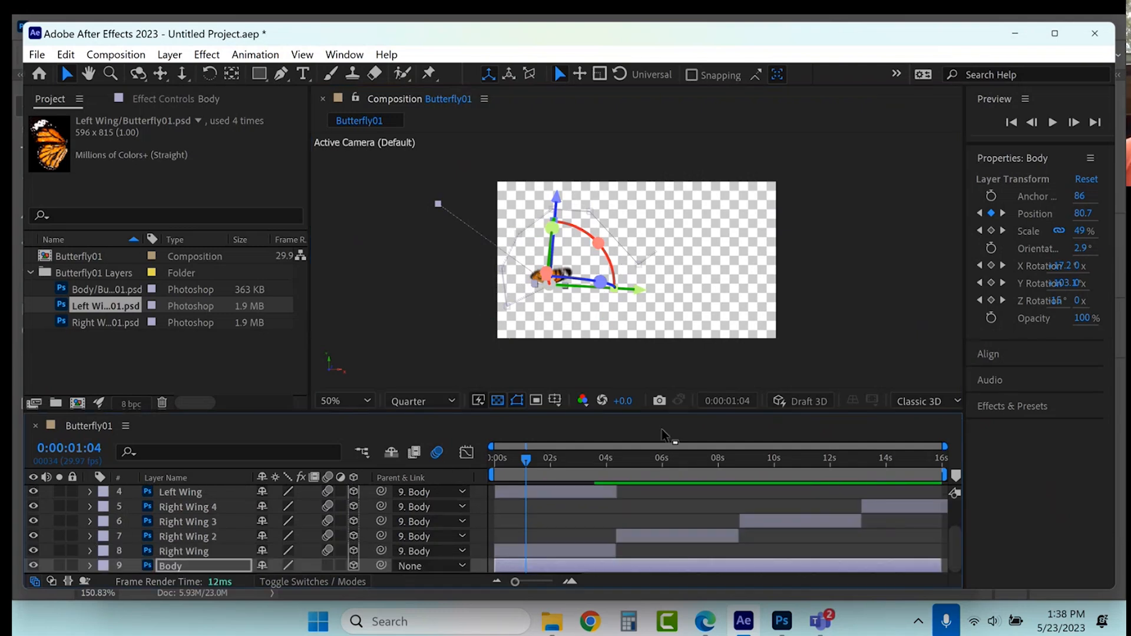
# At 0:00:05:22, inspect the butterfly up close and duplicate the Body layer
pyautogui.click(656, 458)
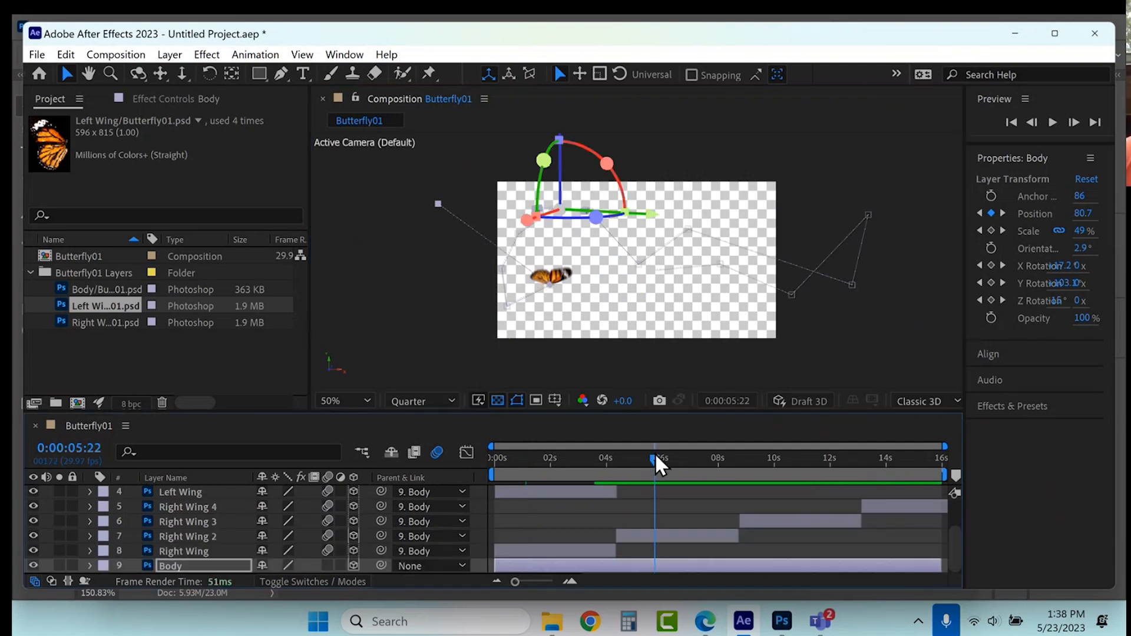
pyautogui.click(476, 249)
pyautogui.press('.')
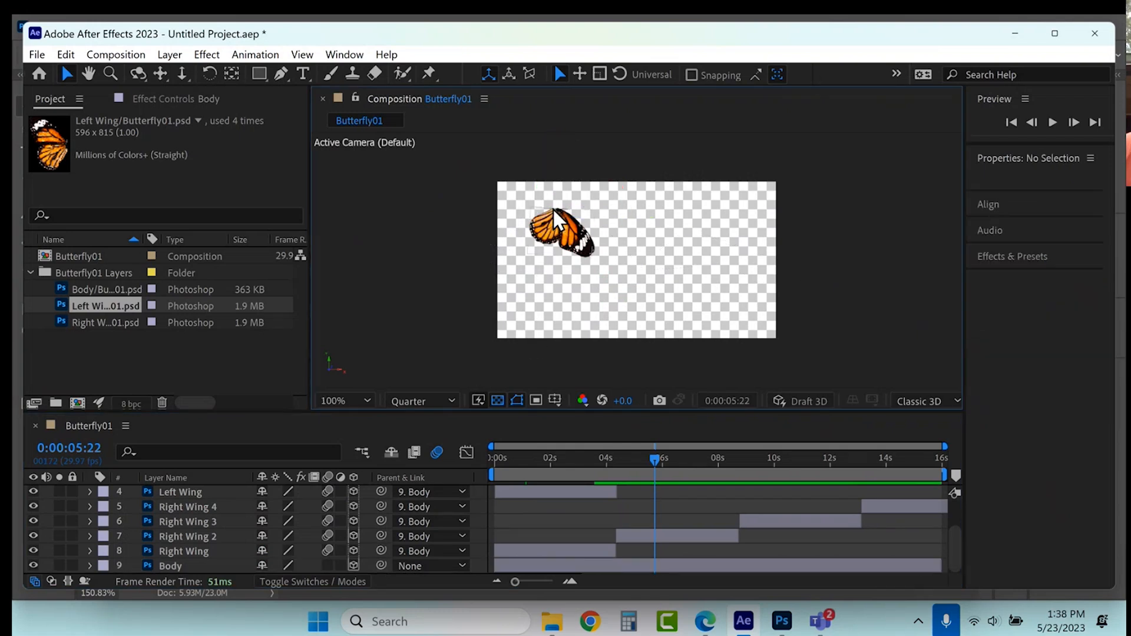
pyautogui.press('.')
pyautogui.press('h')
pyautogui.moveTo(522, 182); pyautogui.dragTo(665, 260)
pyautogui.press('v')
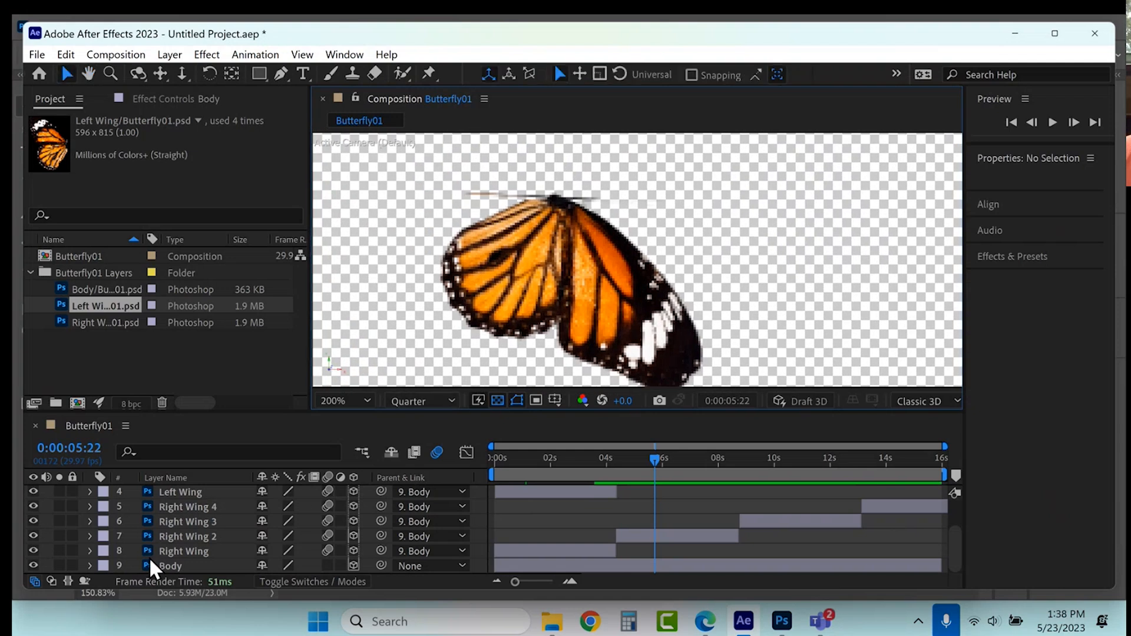
pyautogui.click(178, 563)
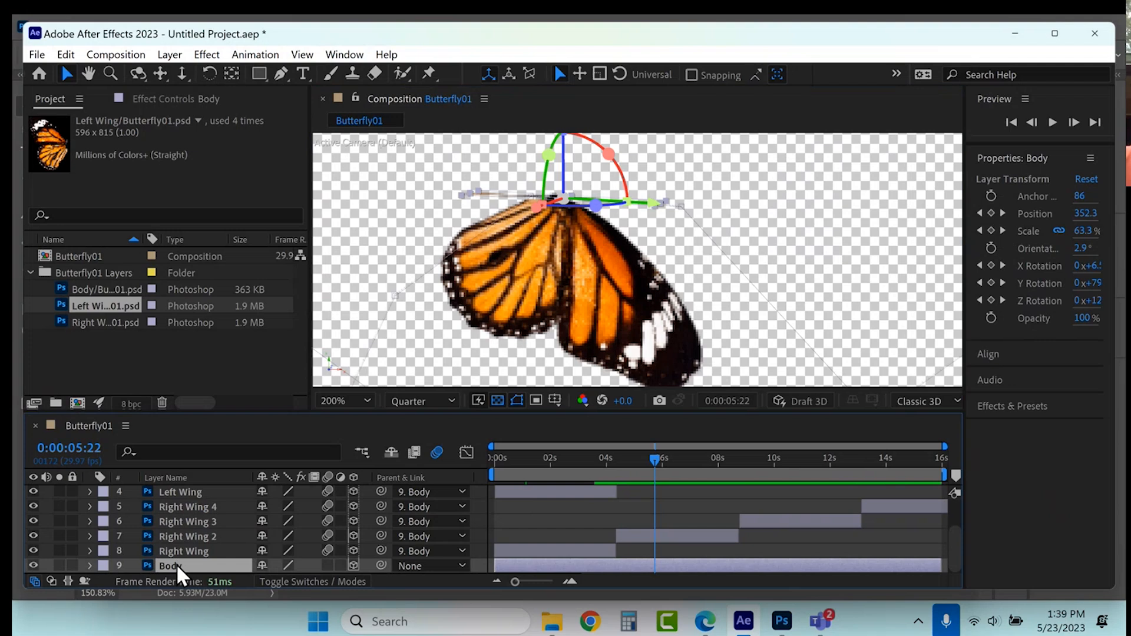
pyautogui.hotkey('ctrl', 'd')
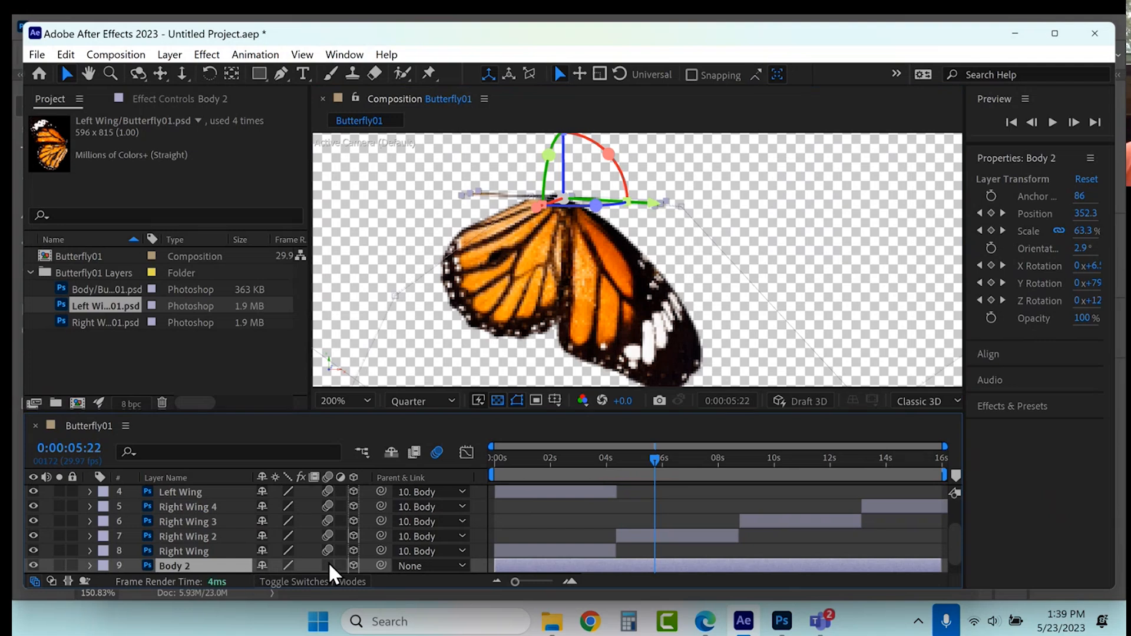
# Remove all keyframes from Body 2's Position, Scale, X Rotation, Y Rotation and Z Rotation
pyautogui.scroll(-1, 464, 557)
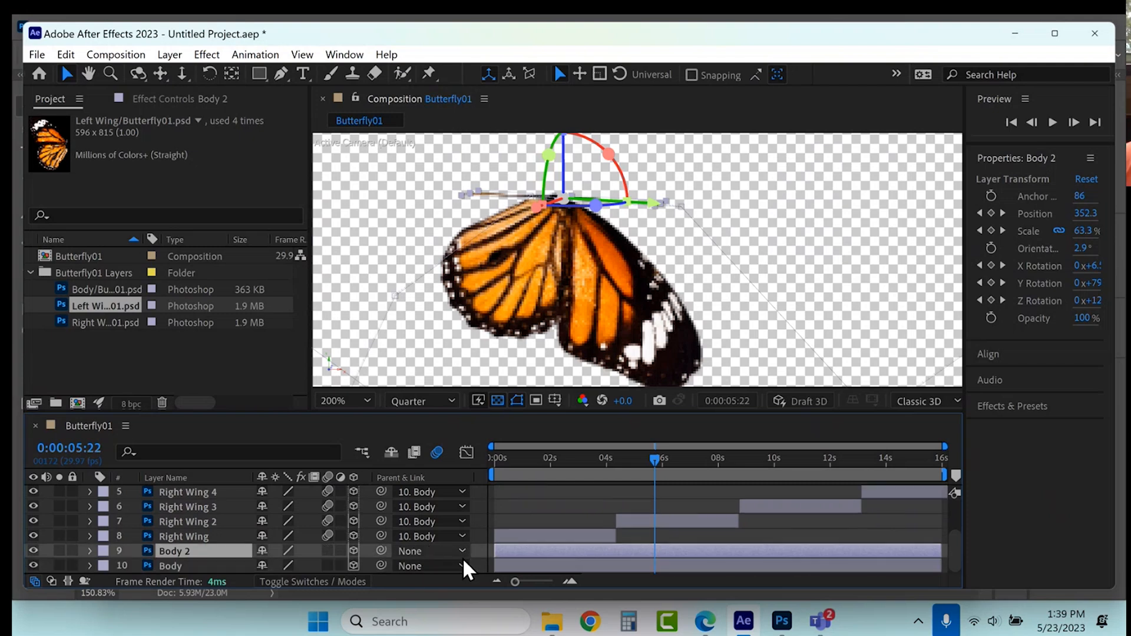
pyautogui.click(91, 551)
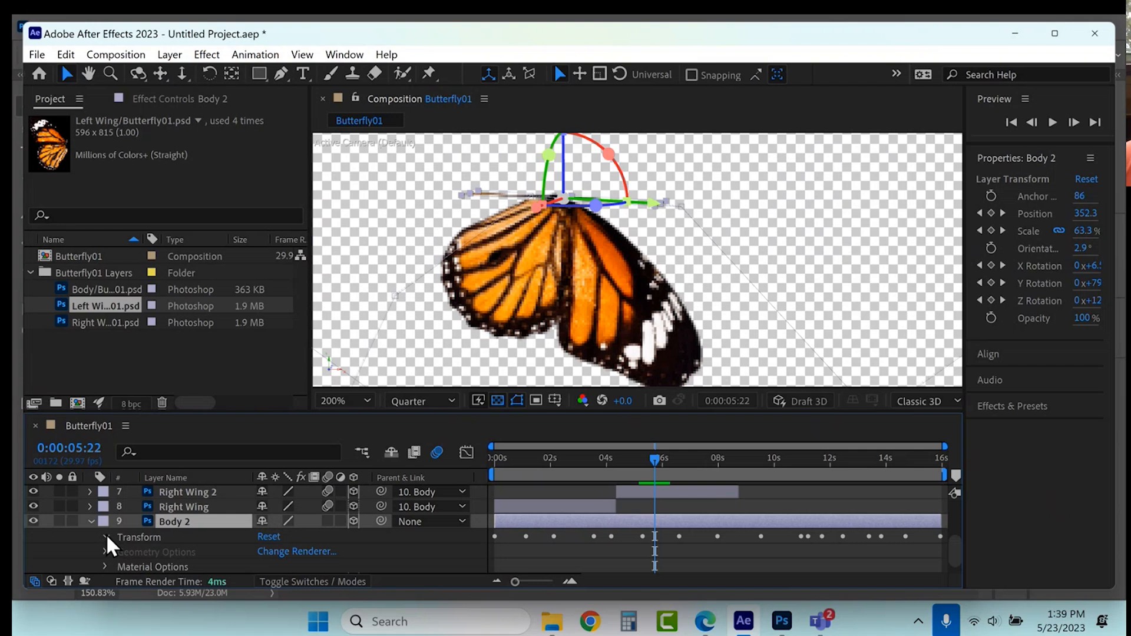
pyautogui.click(105, 536)
pyautogui.click(134, 521)
pyautogui.click(133, 537)
pyautogui.click(133, 566)
pyautogui.scroll(-3, 158, 536)
pyautogui.click(134, 536)
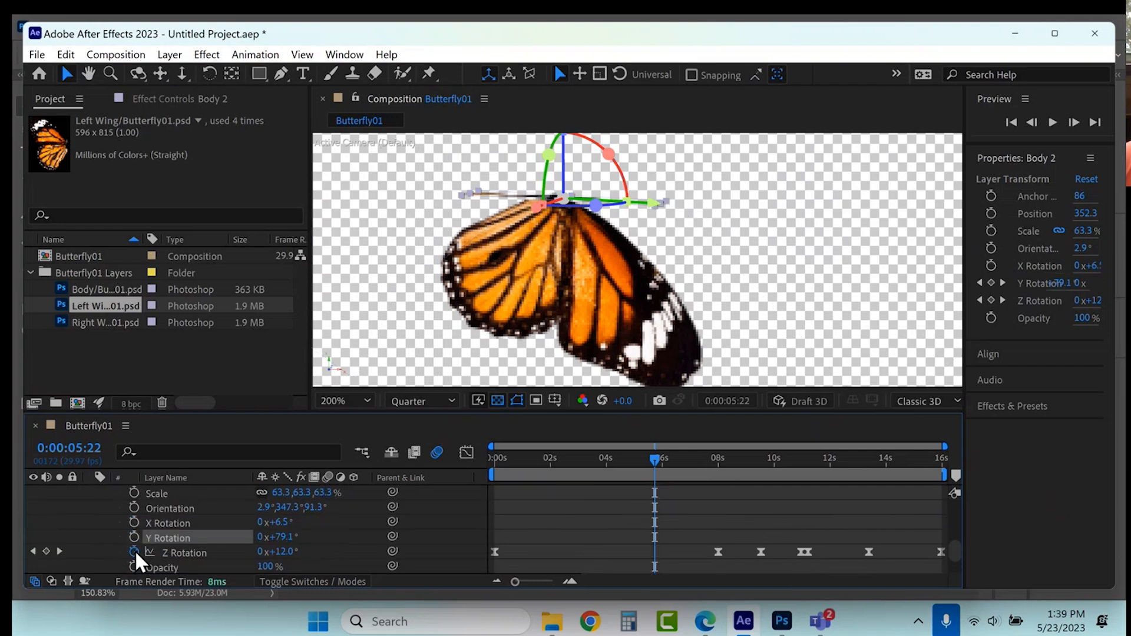
pyautogui.click(134, 551)
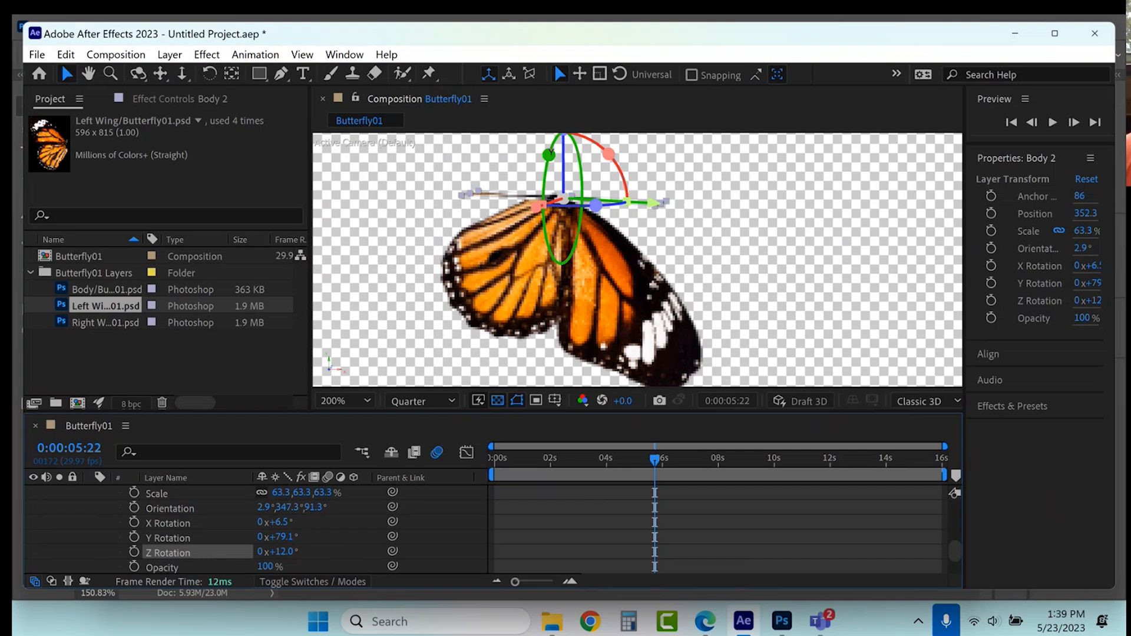
# Set Body 2's rotation to X 8.5°, Y -10.9° and Z 1°, and parent the layer to Body
pyautogui.moveTo(278, 537); pyautogui.dragTo(210, 545)
pyautogui.moveTo(278, 521); pyautogui.dragTo(272, 552)
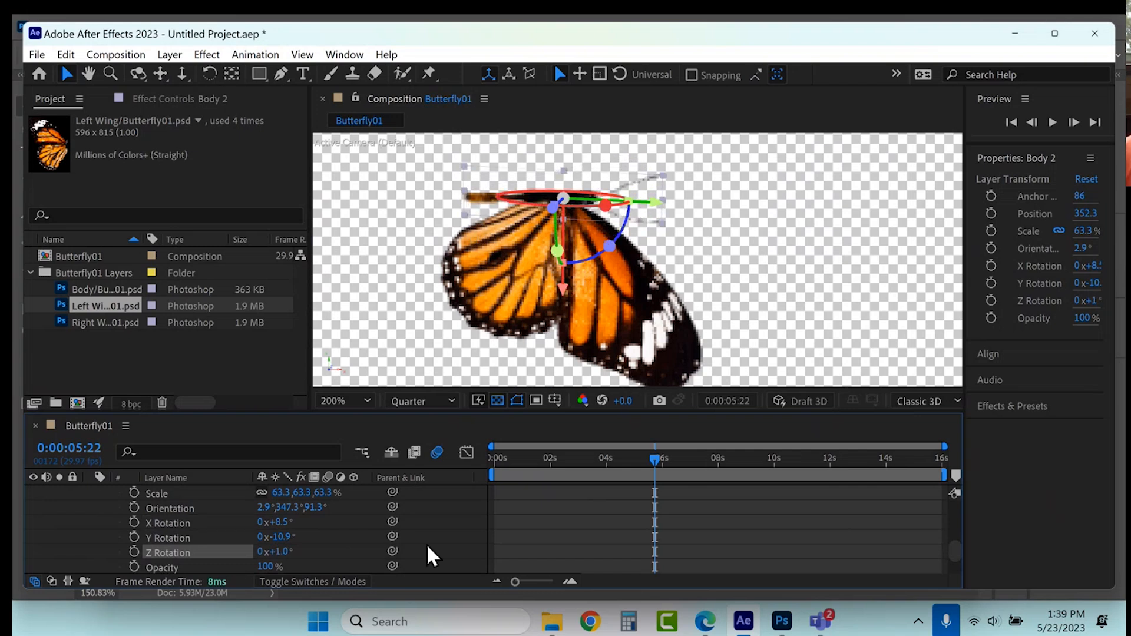
pyautogui.scroll(2, 327, 540)
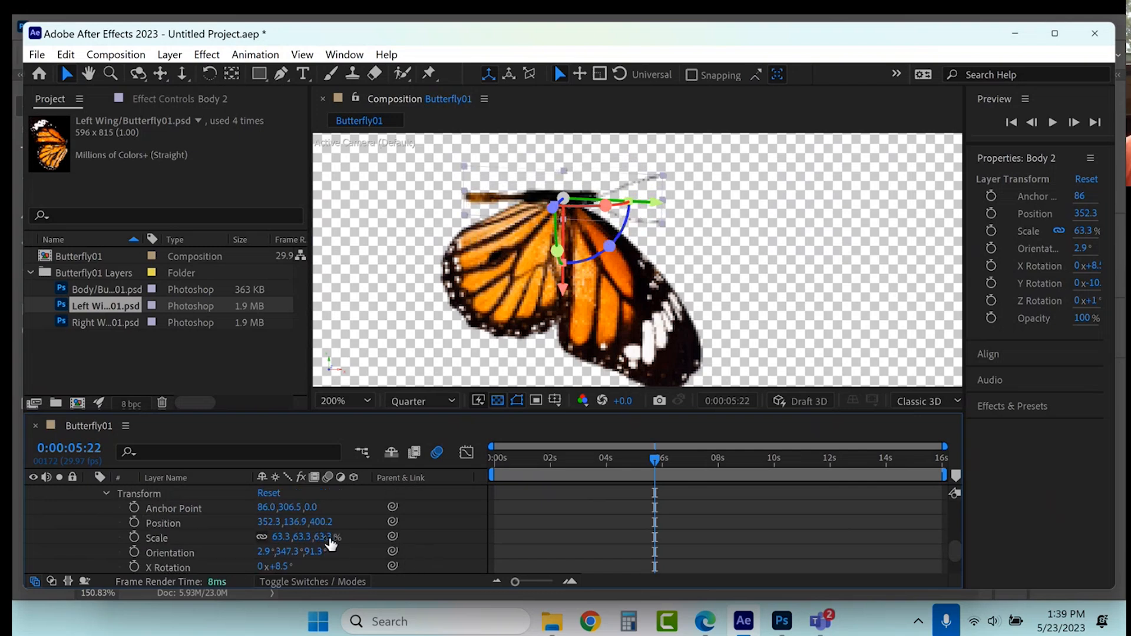
pyautogui.click(107, 493)
pyautogui.click(93, 507)
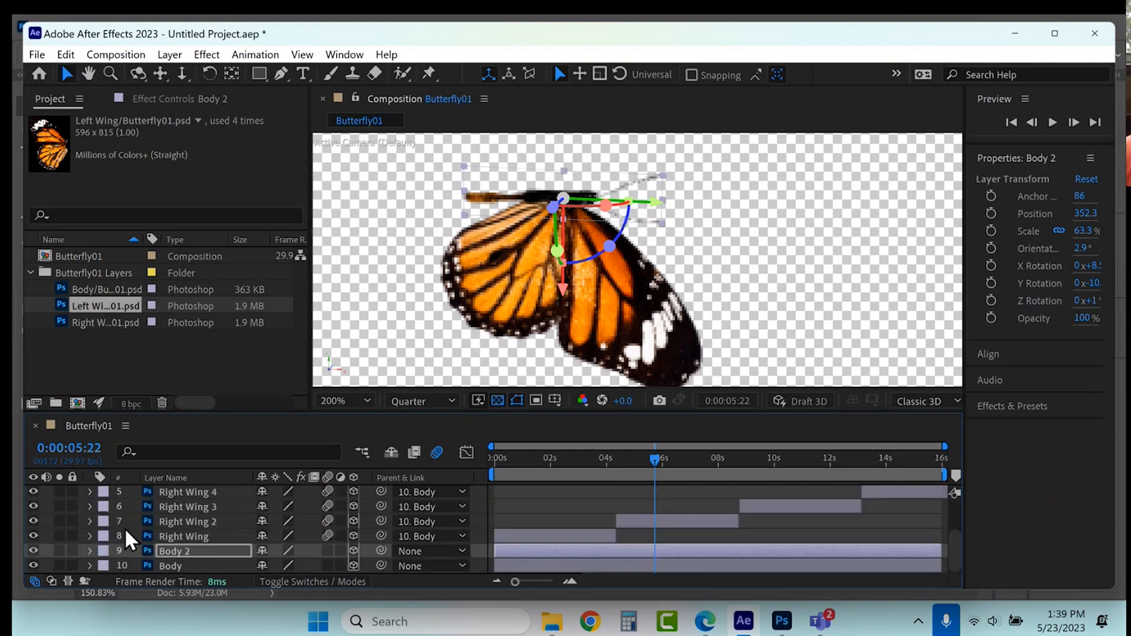
pyautogui.moveTo(380, 550); pyautogui.dragTo(175, 566)
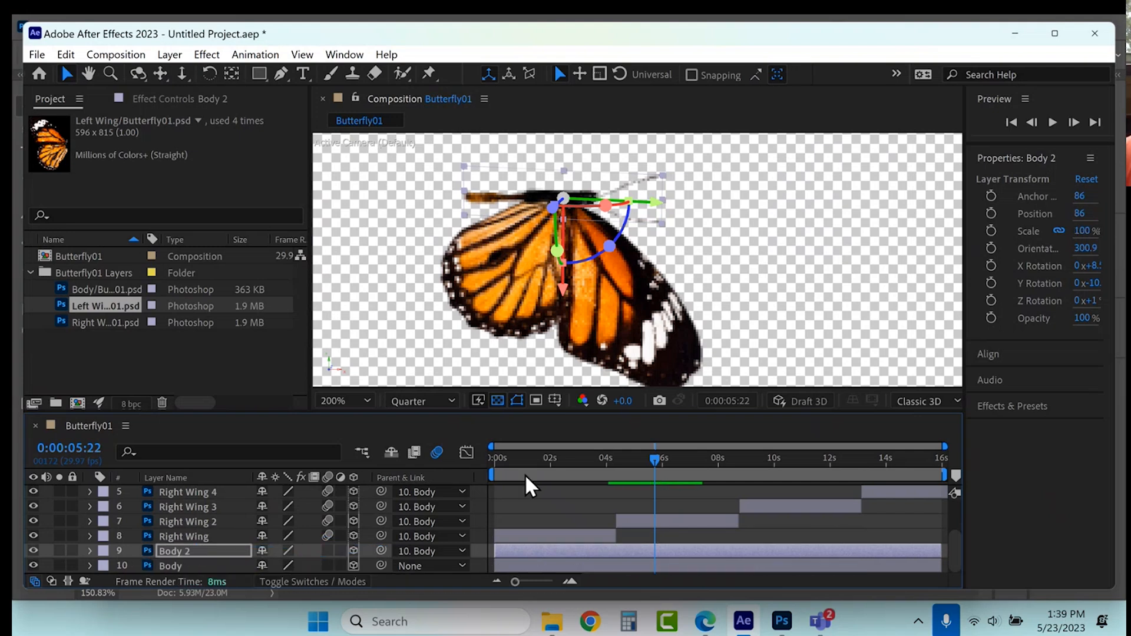
# Preview the butterfly animation from the first frame to check the added second body
pyautogui.press('Home')
pyautogui.scroll(-1, 610, 284)
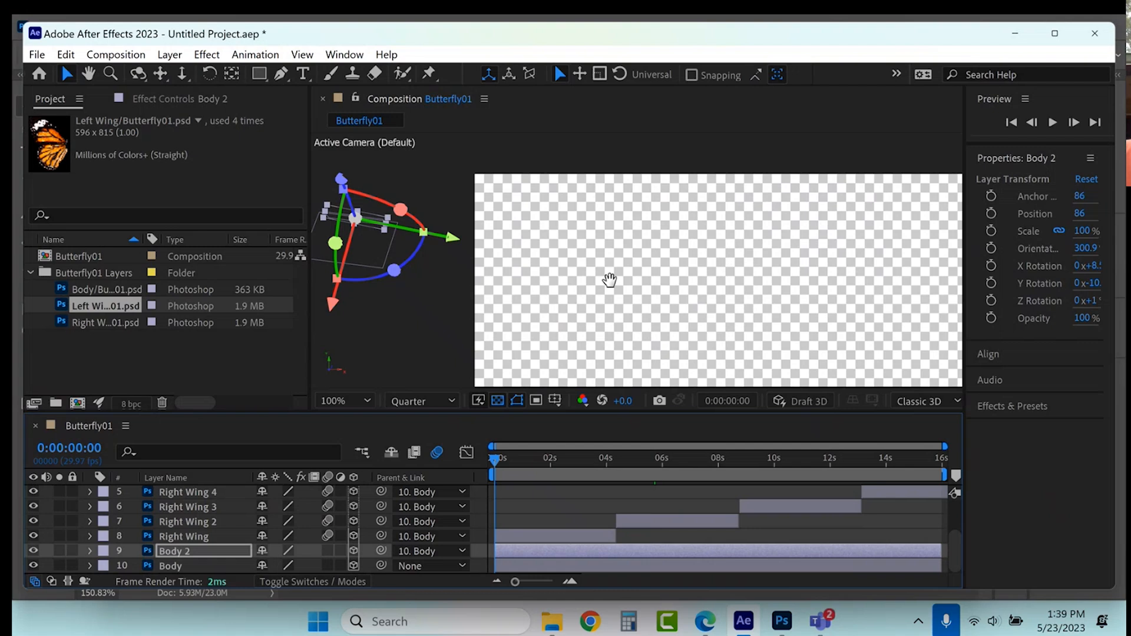
pyautogui.press('space')
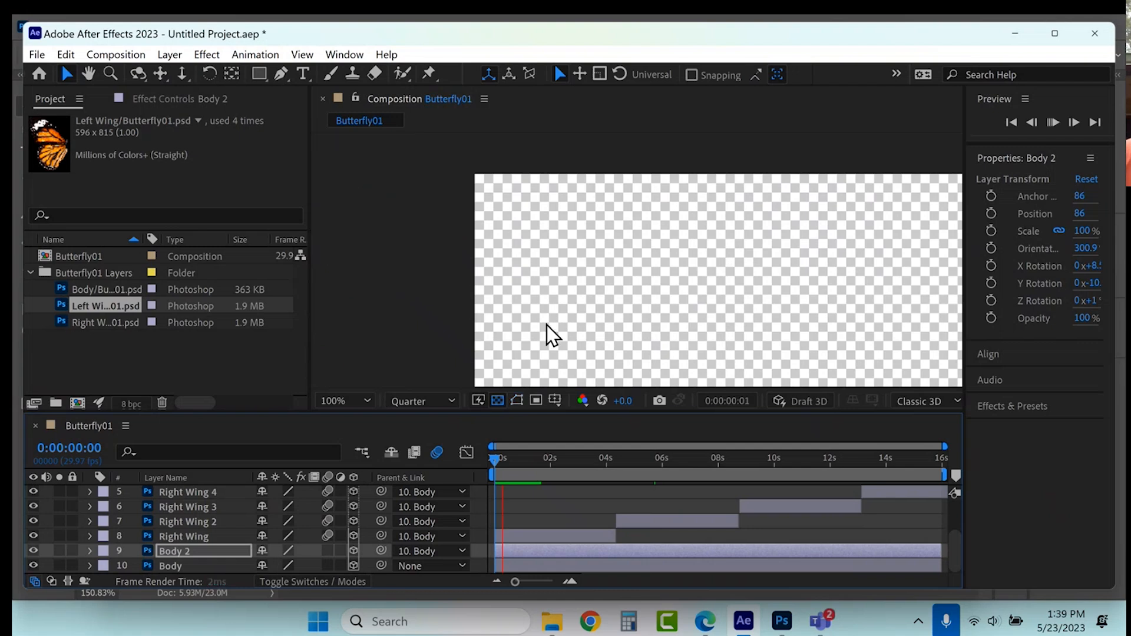
pyautogui.scroll(-1, 660, 300)
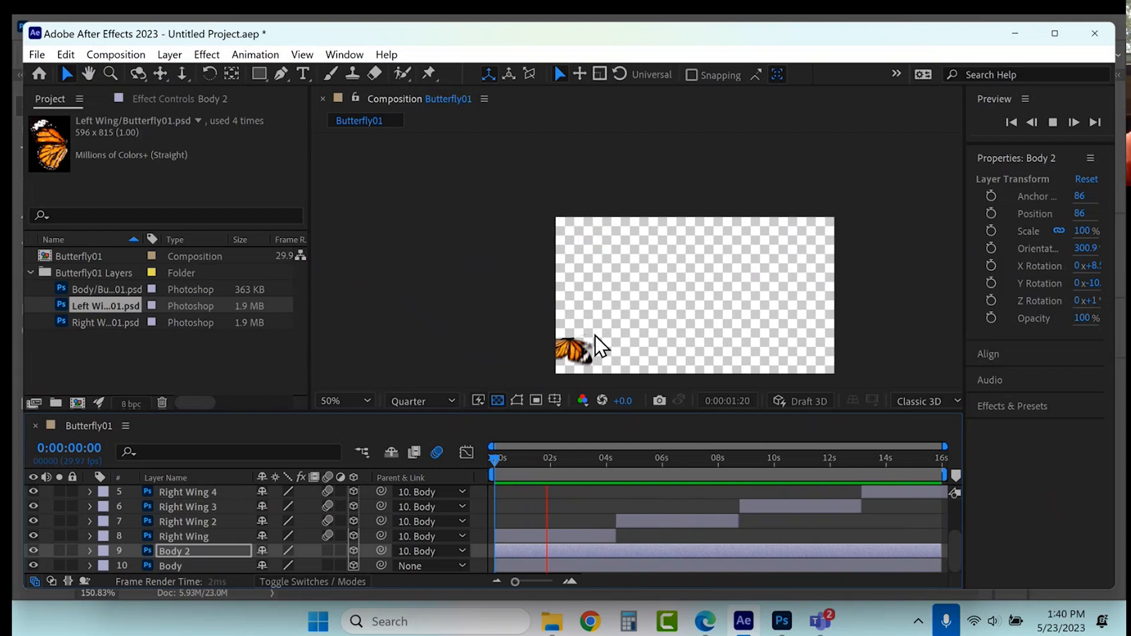
# Reveal the original Body layer's transform properties and move its Position keyframe from 0:00:01:04 to about 1.5 seconds
pyautogui.click(185, 564)
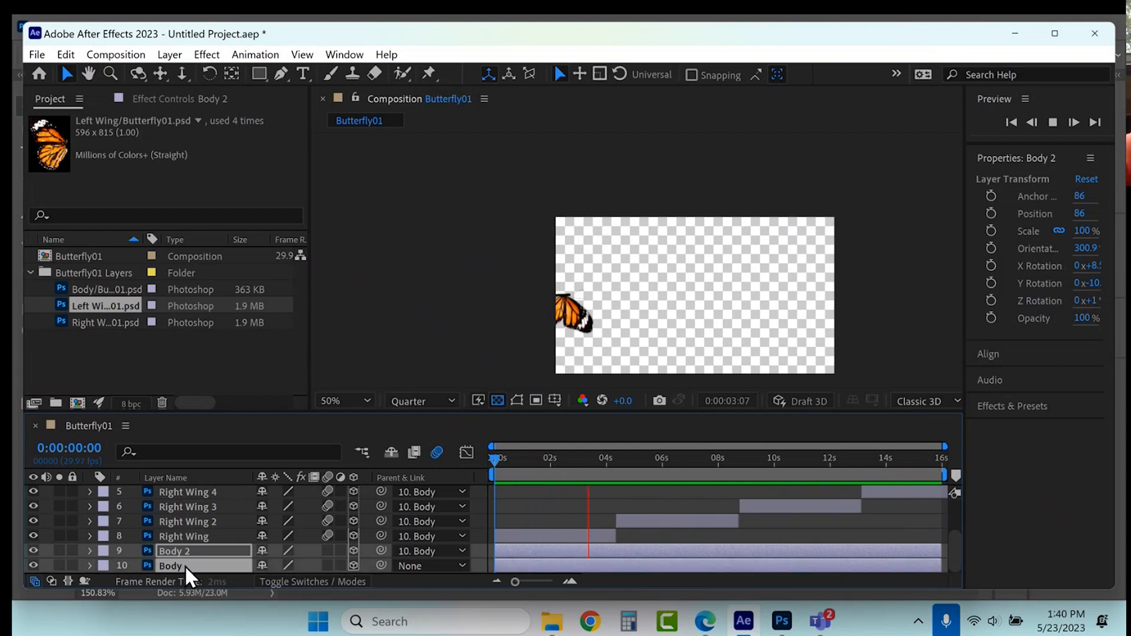
pyautogui.press('u')
pyautogui.press('u')
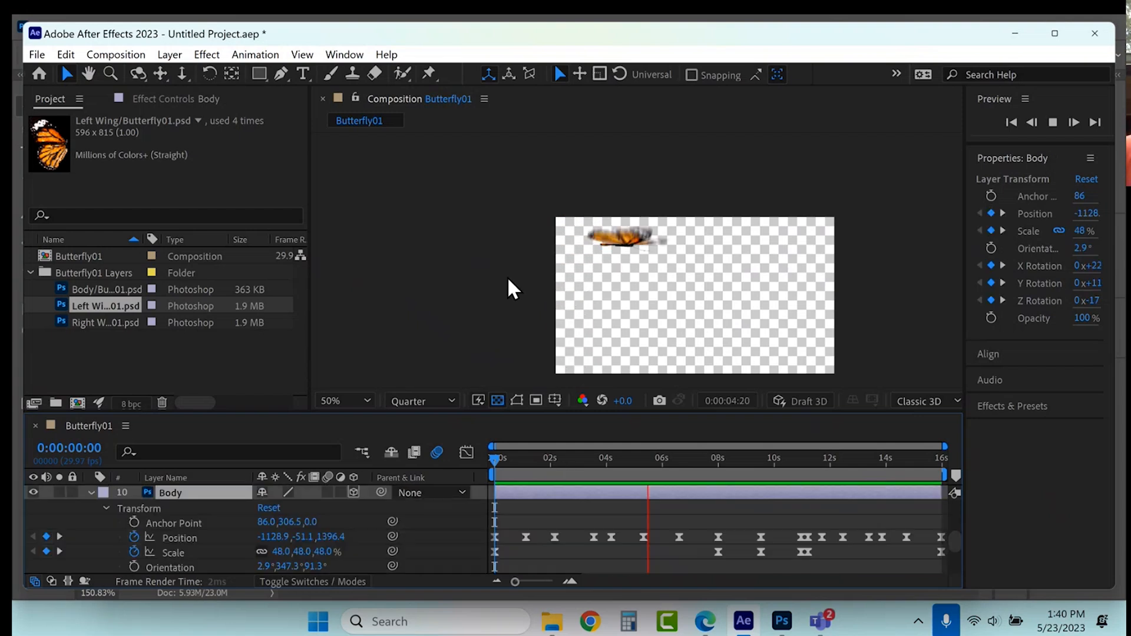
pyautogui.moveTo(538, 514); pyautogui.dragTo(537, 538)
# Copy the Body layer's Position keyframe at 0:00:02:04 and paste it at 0:00:00:23
pyautogui.click(554, 537)
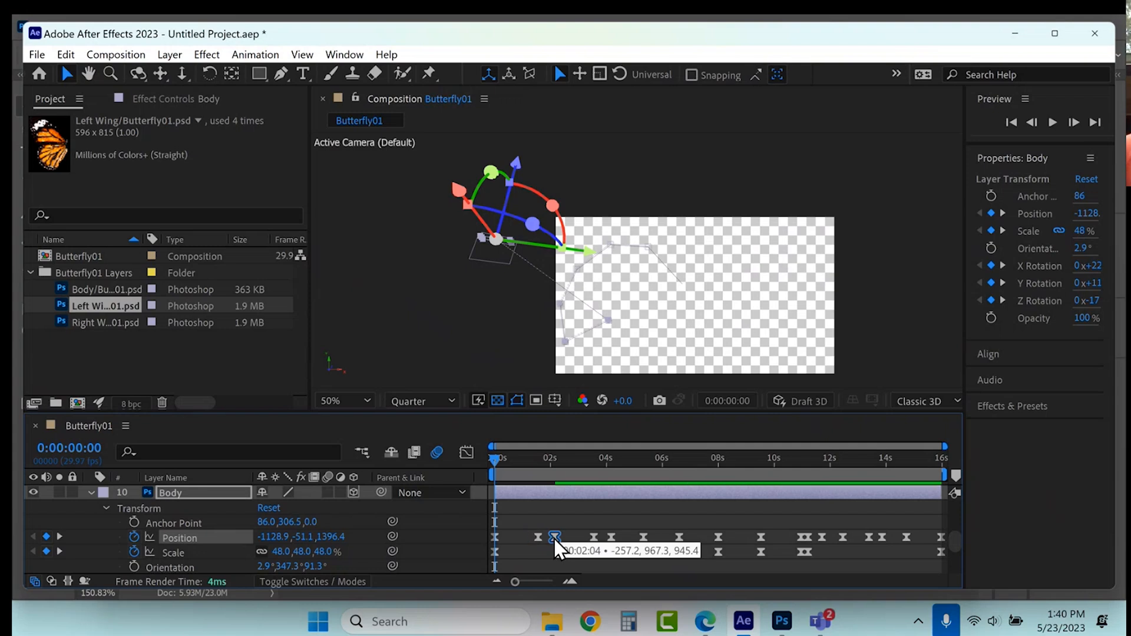
pyautogui.click(516, 457)
pyautogui.hotkey('ctrl', 'v')
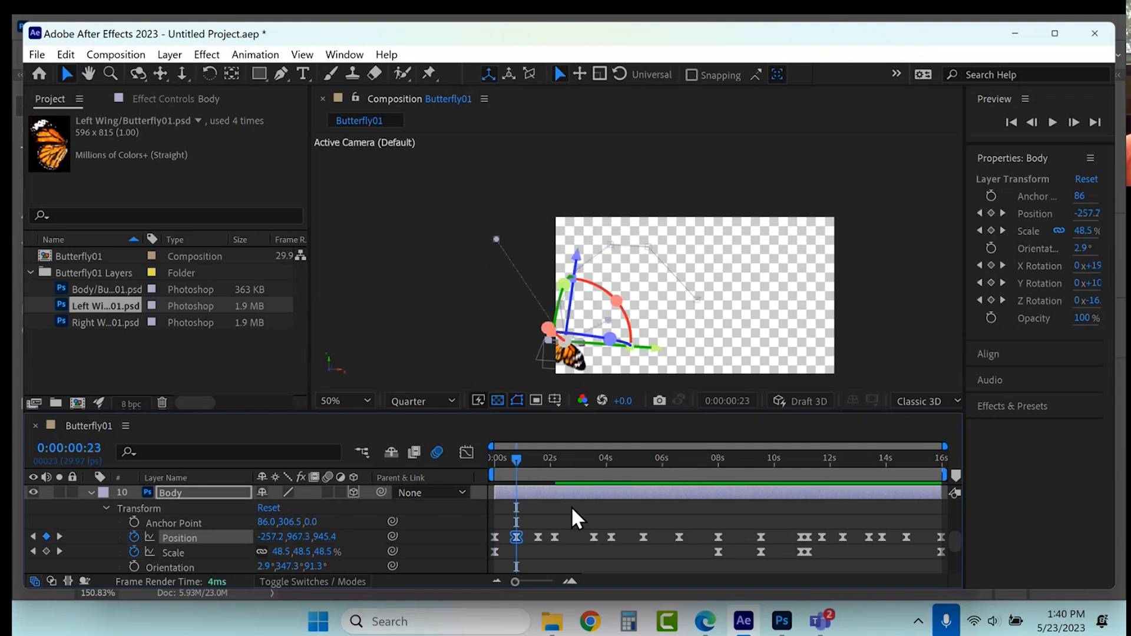
# Copy the Body layer's Position keyframe near 3.5 seconds and paste it at 0:00:04:22
pyautogui.moveTo(585, 525); pyautogui.dragTo(599, 544)
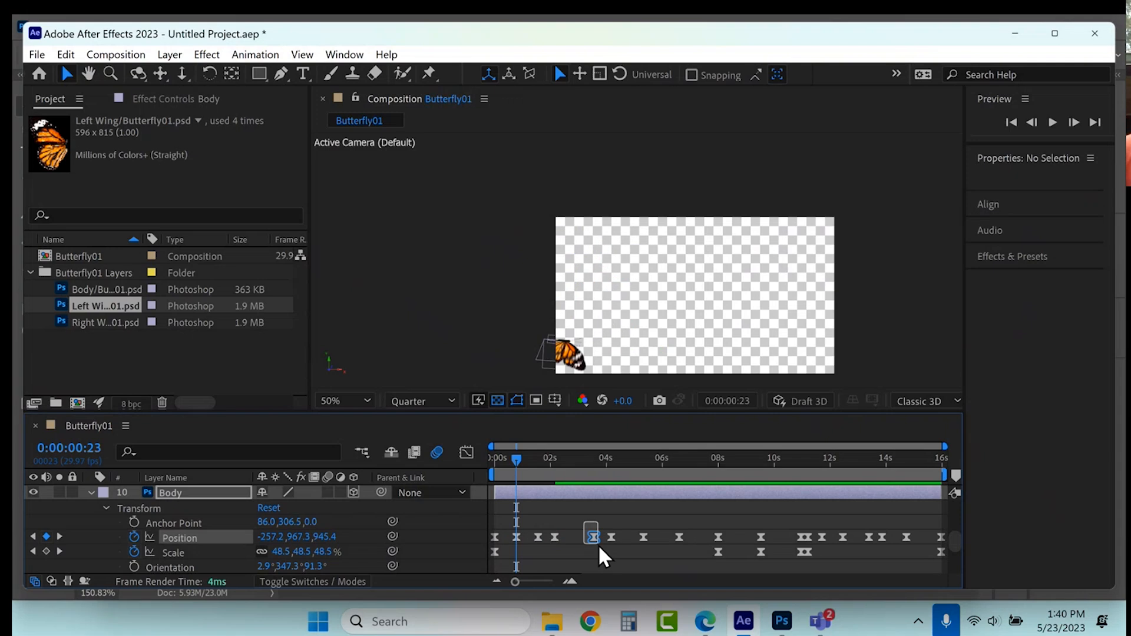
pyautogui.click(626, 458)
pyautogui.hotkey('ctrl', 'v')
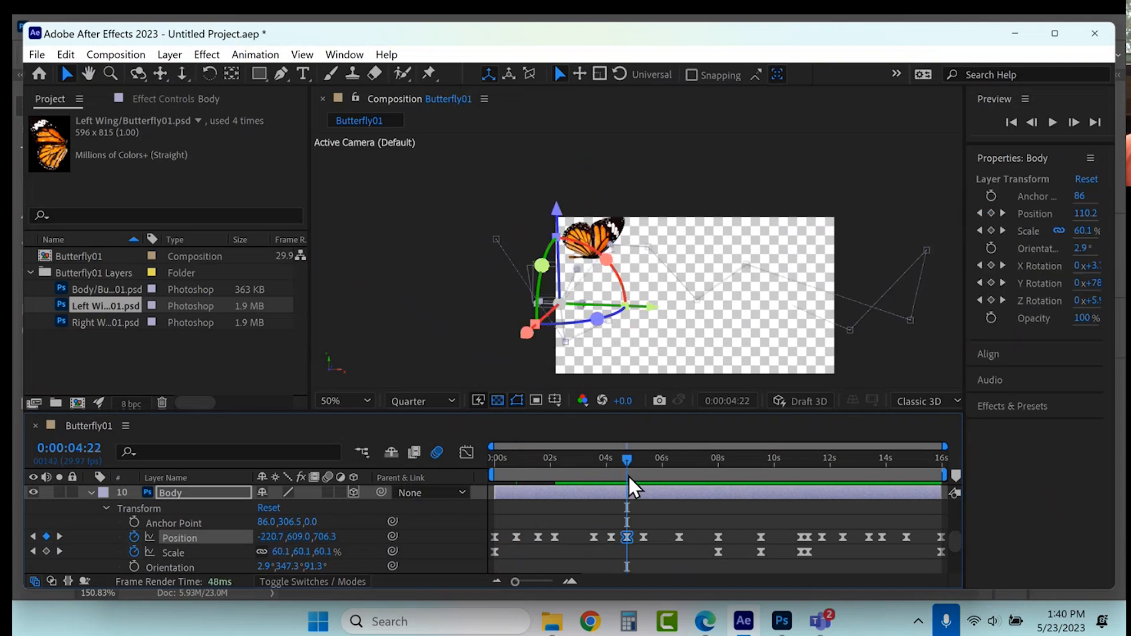
# Copy the Body layer's Position keyframe just after 4 seconds and paste it at 0:00:03:00
pyautogui.moveTo(616, 518); pyautogui.dragTo(606, 545)
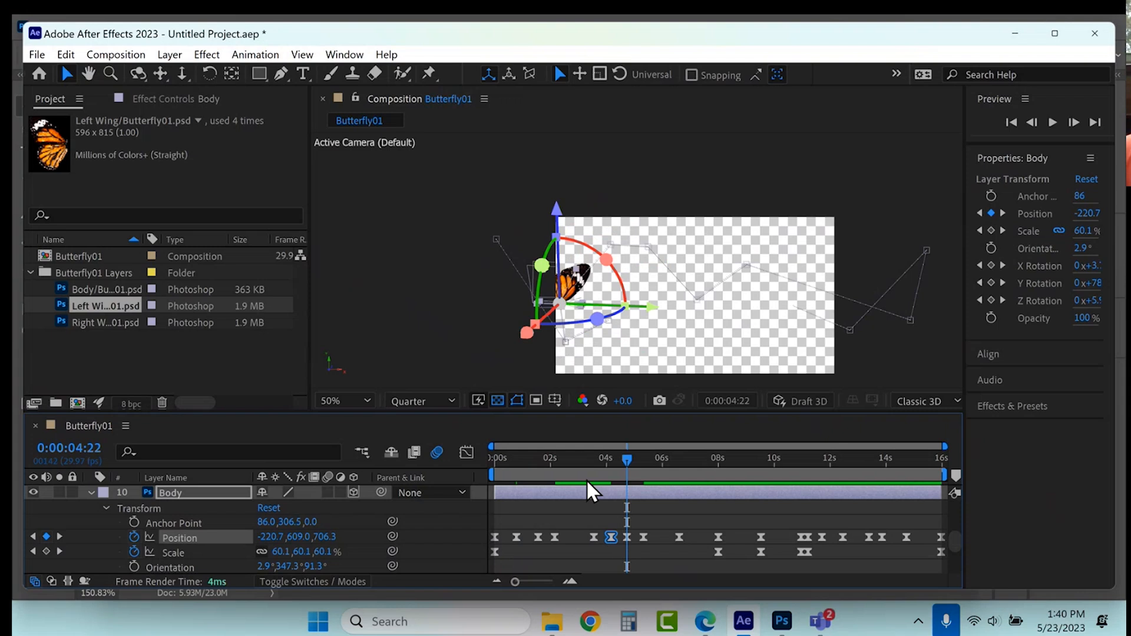
pyautogui.click(578, 458)
pyautogui.hotkey('ctrl', 'v')
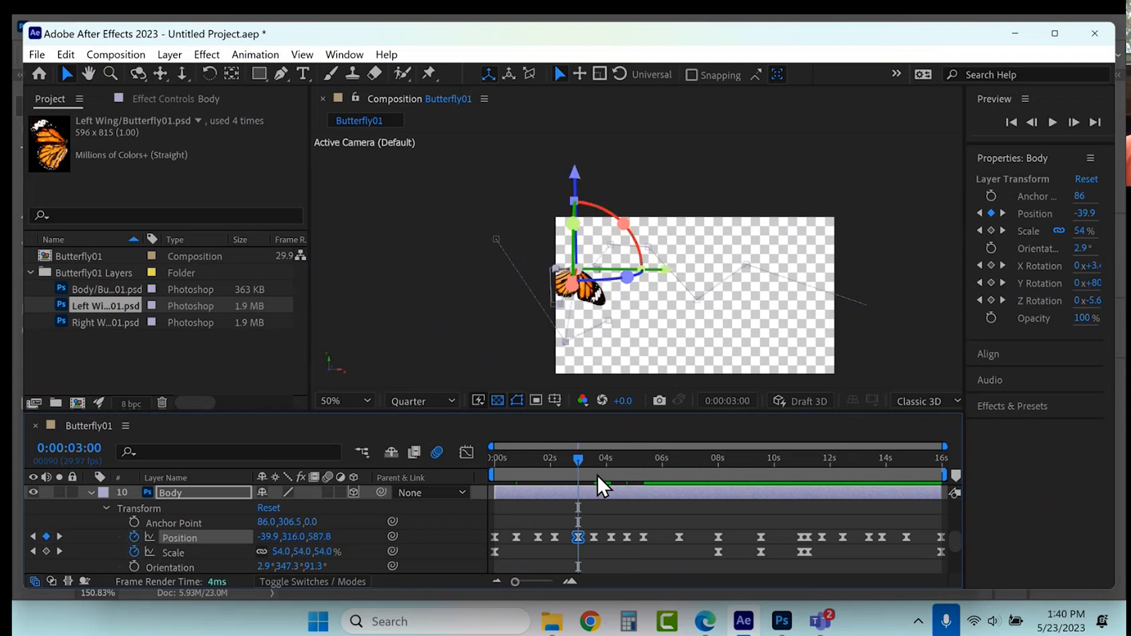
# Copy the two Body Position keyframes around 5 seconds to 0:00:05:26 and move the original keyframe near 6.5 seconds to about 7 seconds
pyautogui.moveTo(664, 521); pyautogui.dragTo(622, 548)
pyautogui.hotkey('ctrl', 'c')
pyautogui.click(658, 458)
pyautogui.hotkey('ctrl', 'v')
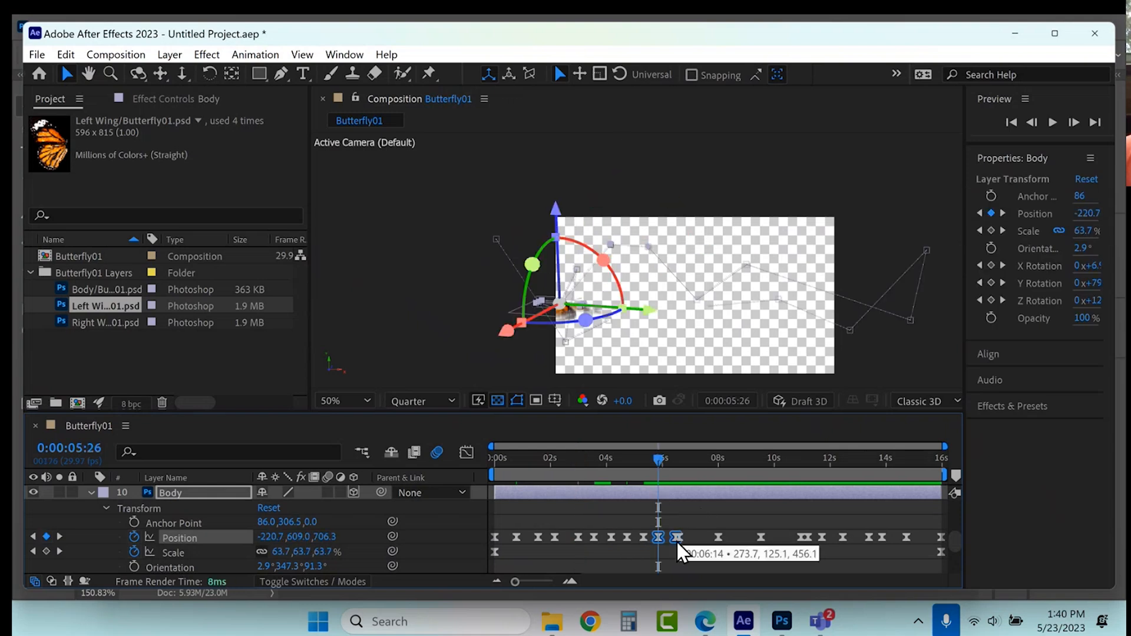
pyautogui.moveTo(677, 537); pyautogui.dragTo(695, 540)
pyautogui.click(716, 537)
# Paste the selected pair of Position keyframes again at 0:00:08:13 and move the Body there to about 1301, 771.5, 302.3
pyautogui.moveTo(679, 522); pyautogui.dragTo(658, 551)
pyautogui.click(730, 456)
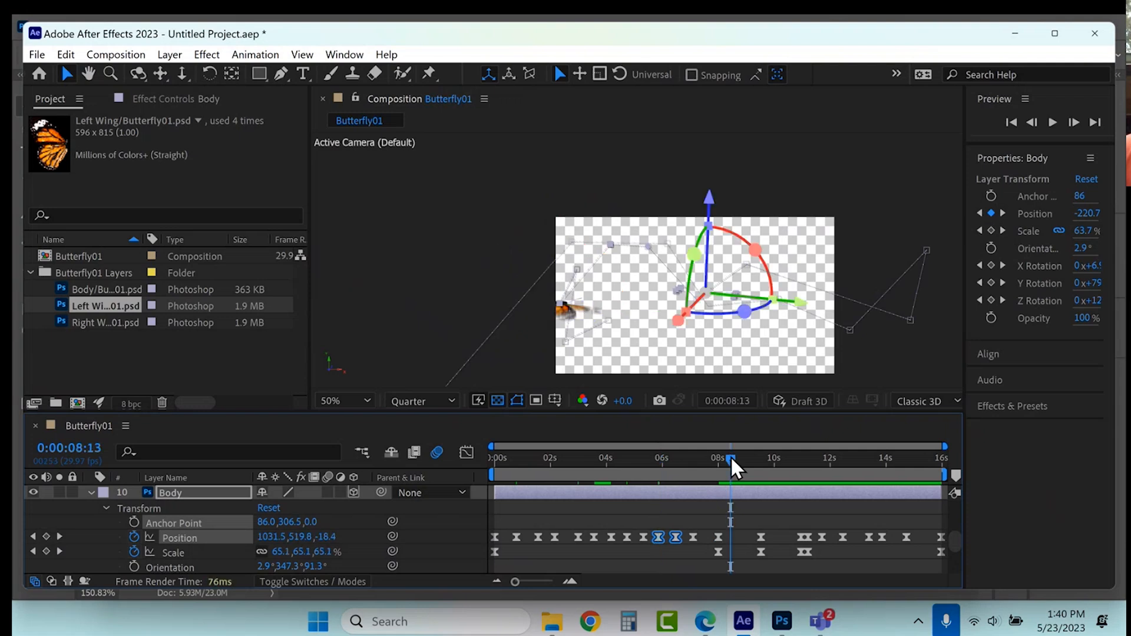
pyautogui.hotkey('ctrl', 'v')
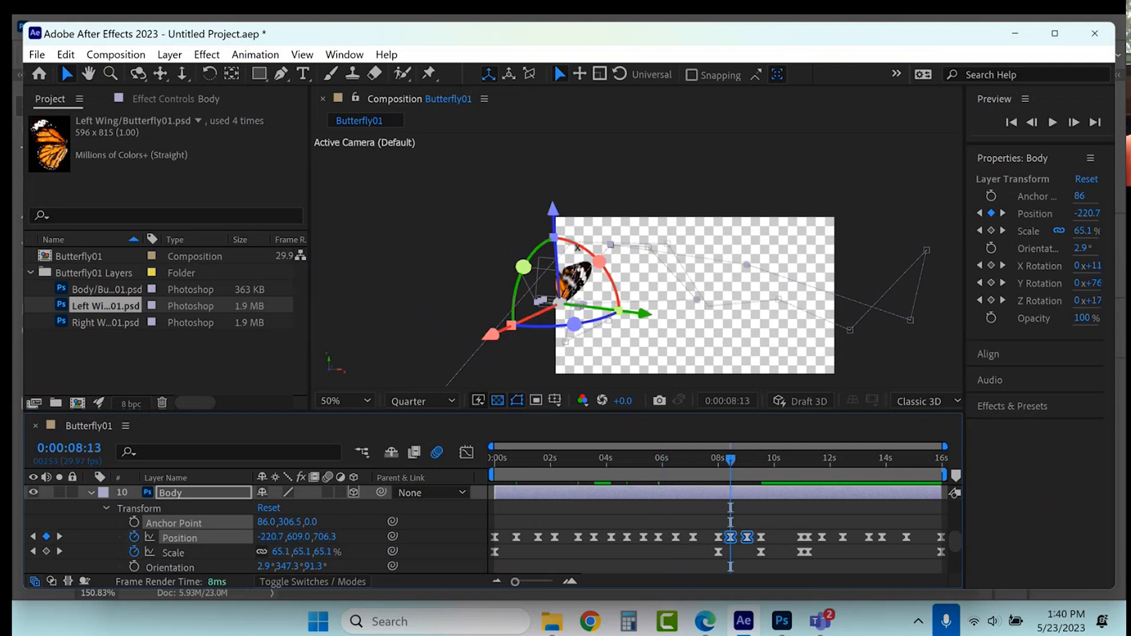
pyautogui.moveTo(663, 310); pyautogui.dragTo(833, 344)
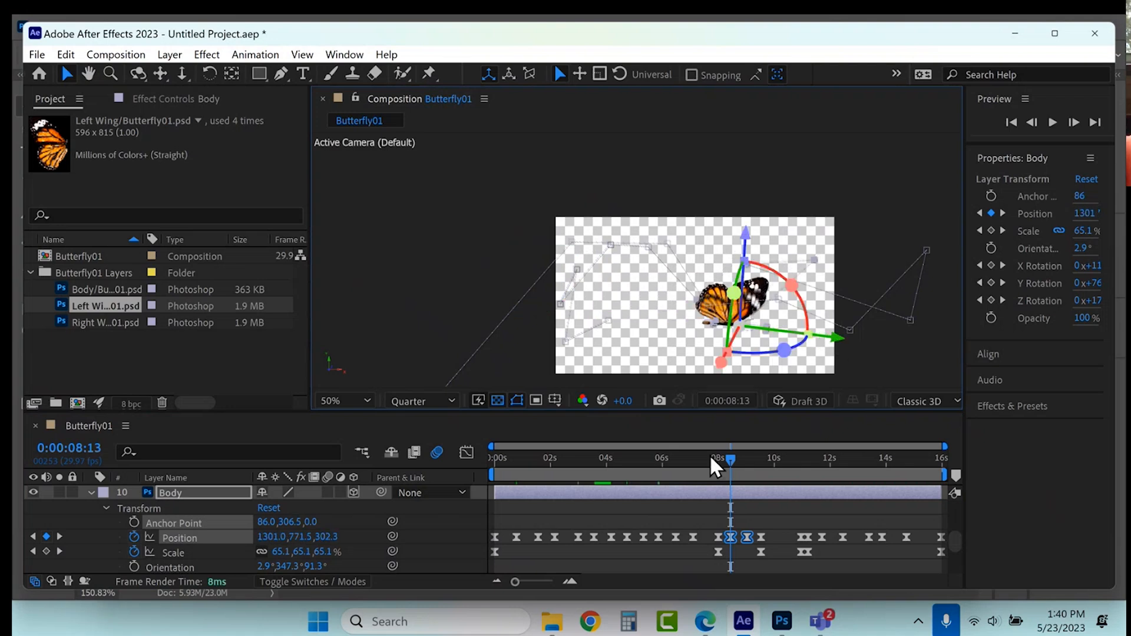
# Add a Body Position keyframe near 13 seconds and paste the copied Position keyframe at 0:00:14:10 and 0:00:15:09
pyautogui.moveTo(729, 454); pyautogui.dragTo(867, 462)
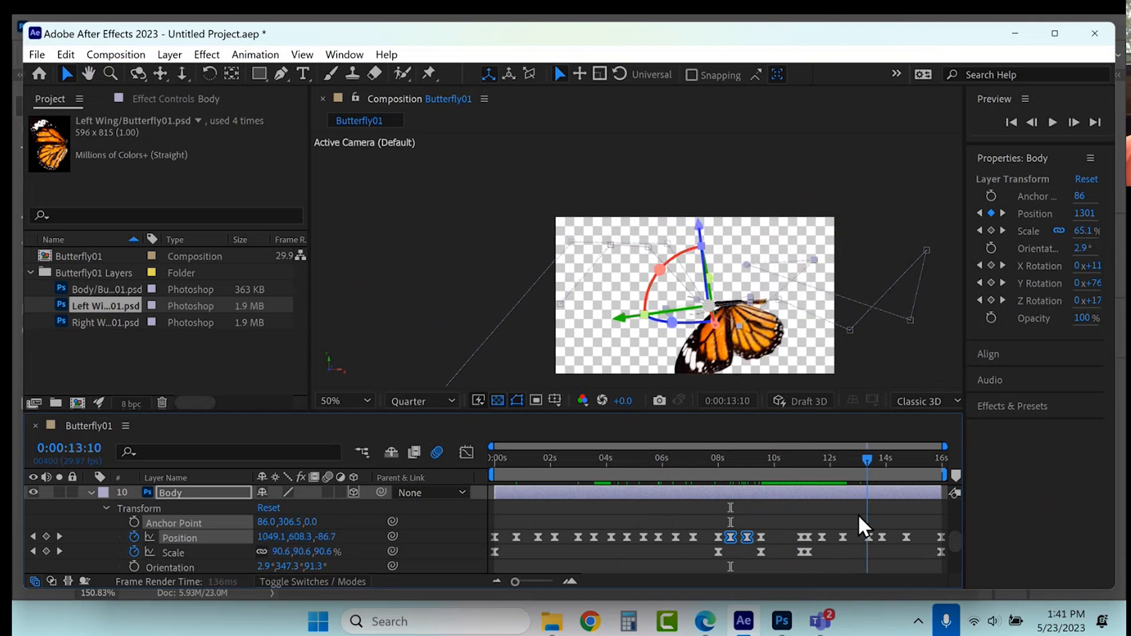
pyautogui.click(821, 536)
pyautogui.moveTo(821, 536); pyautogui.dragTo(872, 537)
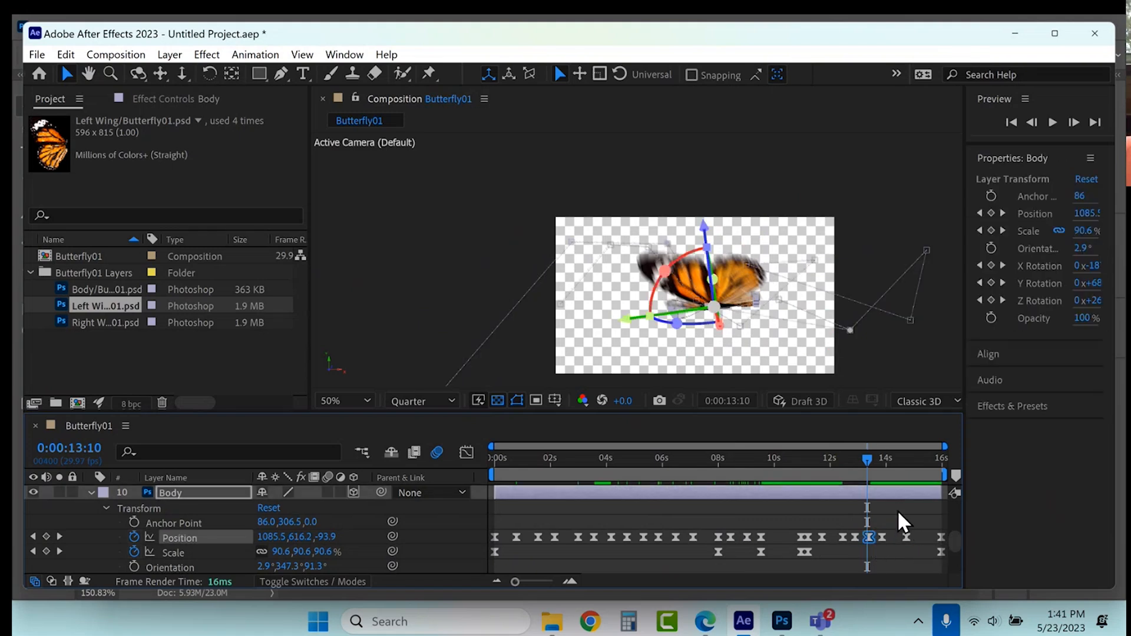
pyautogui.hotkey('ctrl', 'z')
pyautogui.click(895, 462)
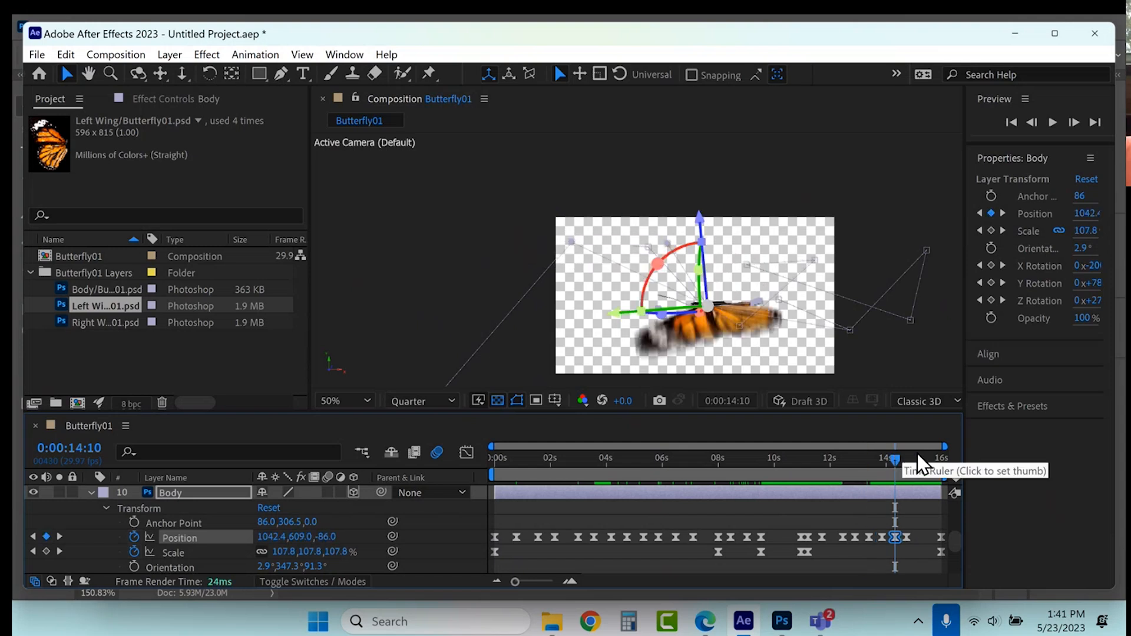
pyautogui.click(924, 461)
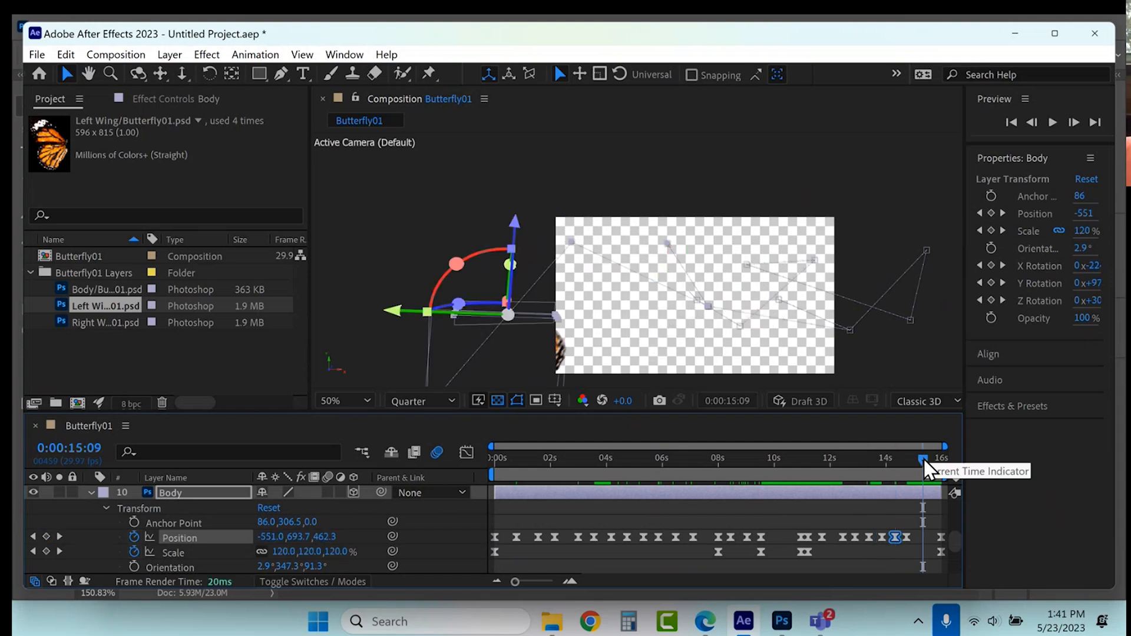
pyautogui.hotkey('ctrl', 'v')
# Preview the butterfly animation from the first frame to check the varied flight path
pyautogui.moveTo(928, 456); pyautogui.dragTo(461, 497)
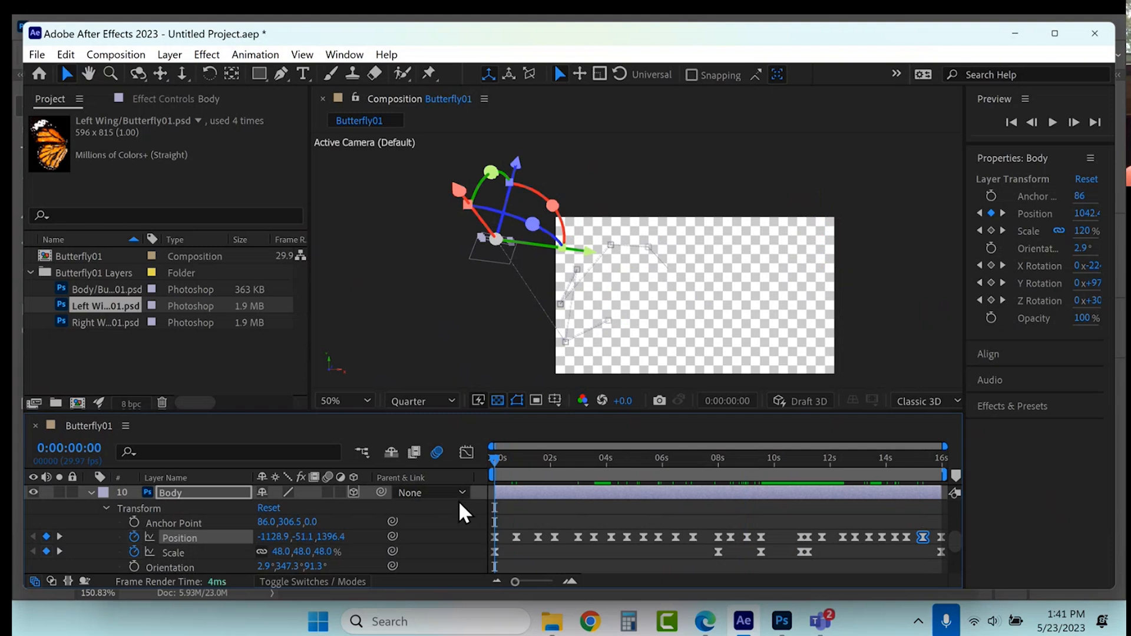
pyautogui.press('space')
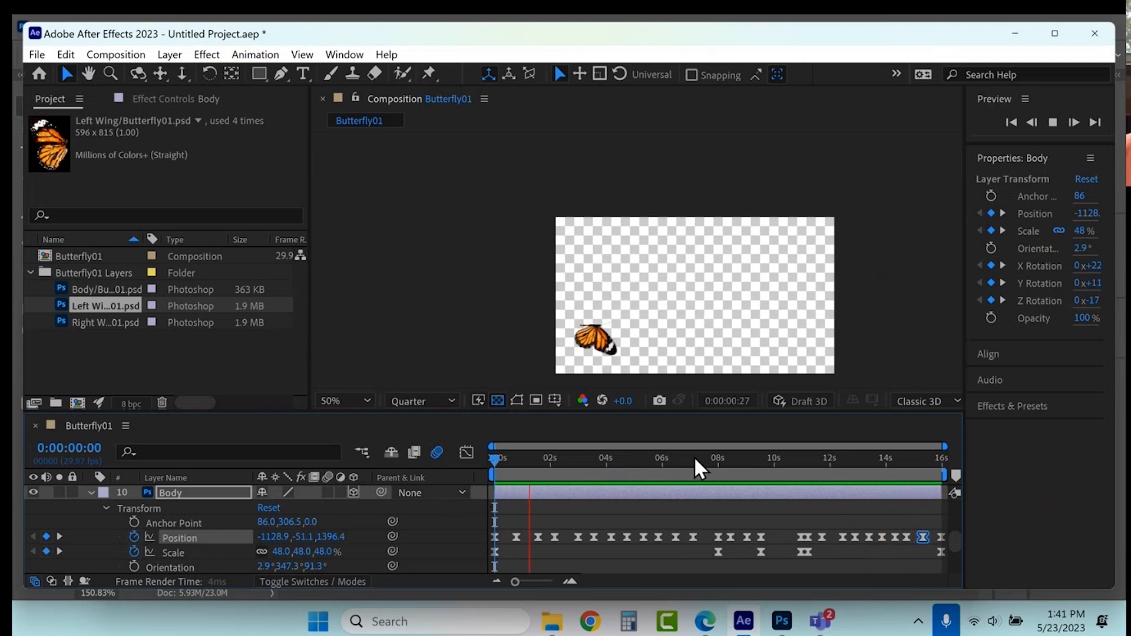
pyautogui.press('space')
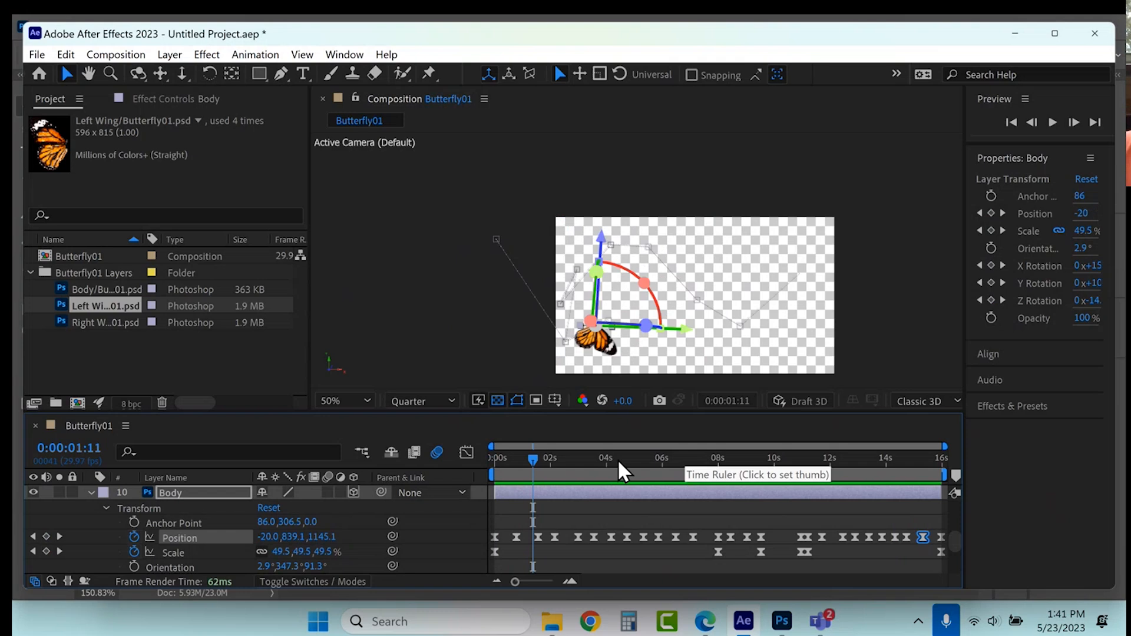
# Collapse the Body layer's properties and create a new composition named Comp 1 with the offered settings
pyautogui.click(91, 492)
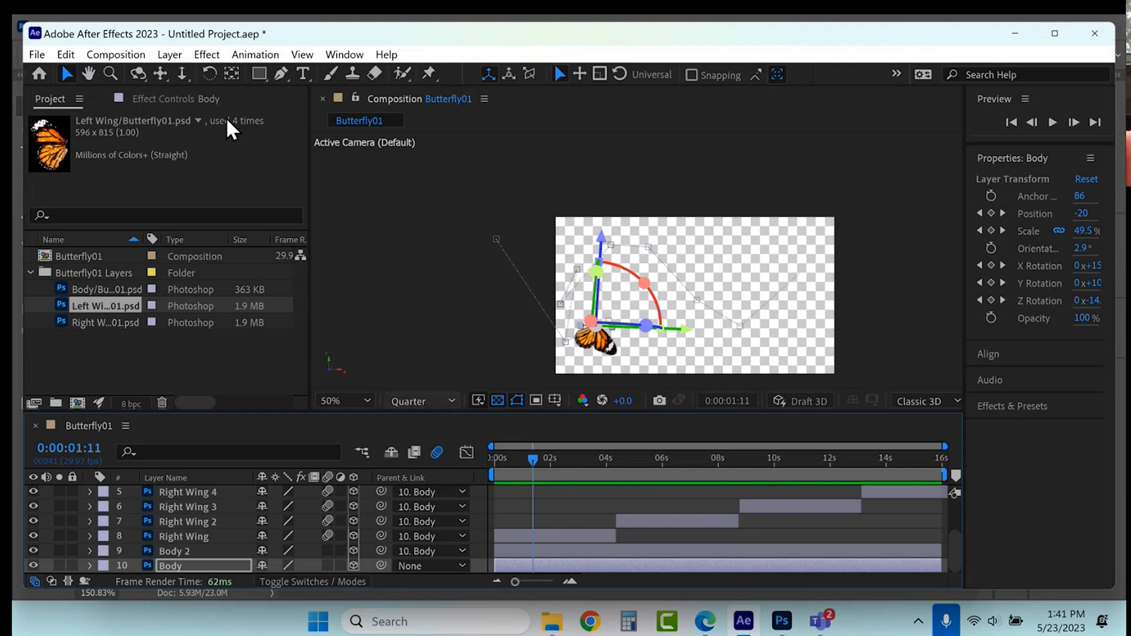
pyautogui.click(130, 58)
pyautogui.click(128, 74)
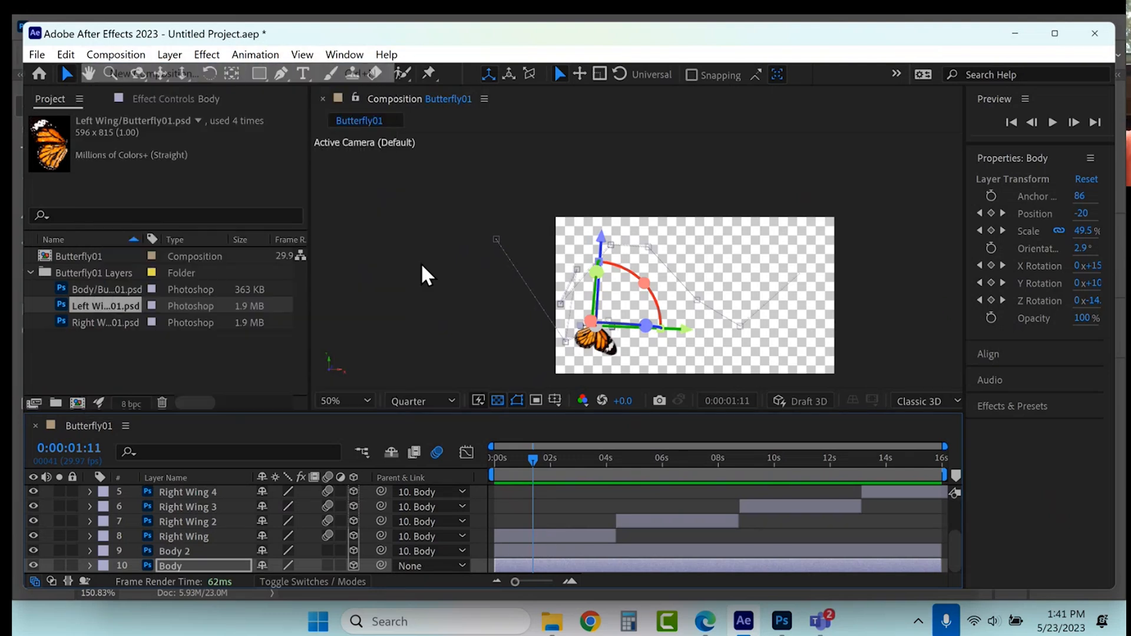
pyautogui.click(683, 517)
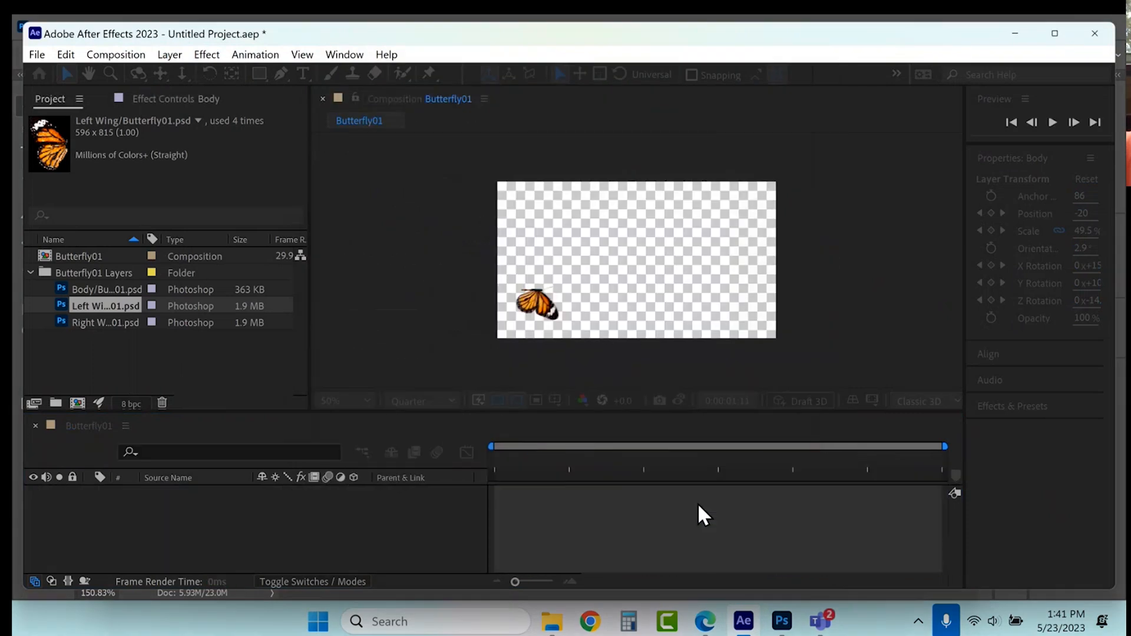
# Add the Butterfly01 composition to Comp 1 as a layer, duplicate it and select the lower copy
pyautogui.moveTo(61, 303); pyautogui.dragTo(54, 359)
pyautogui.click(76, 256)
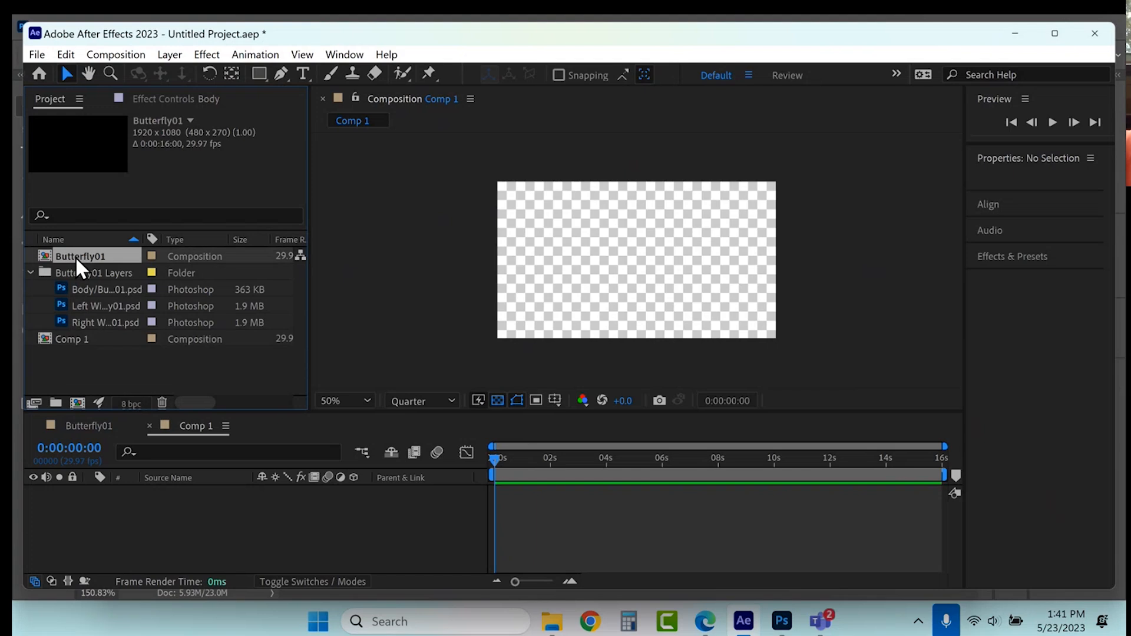
pyautogui.moveTo(75, 256); pyautogui.dragTo(80, 503)
pyautogui.click(114, 498)
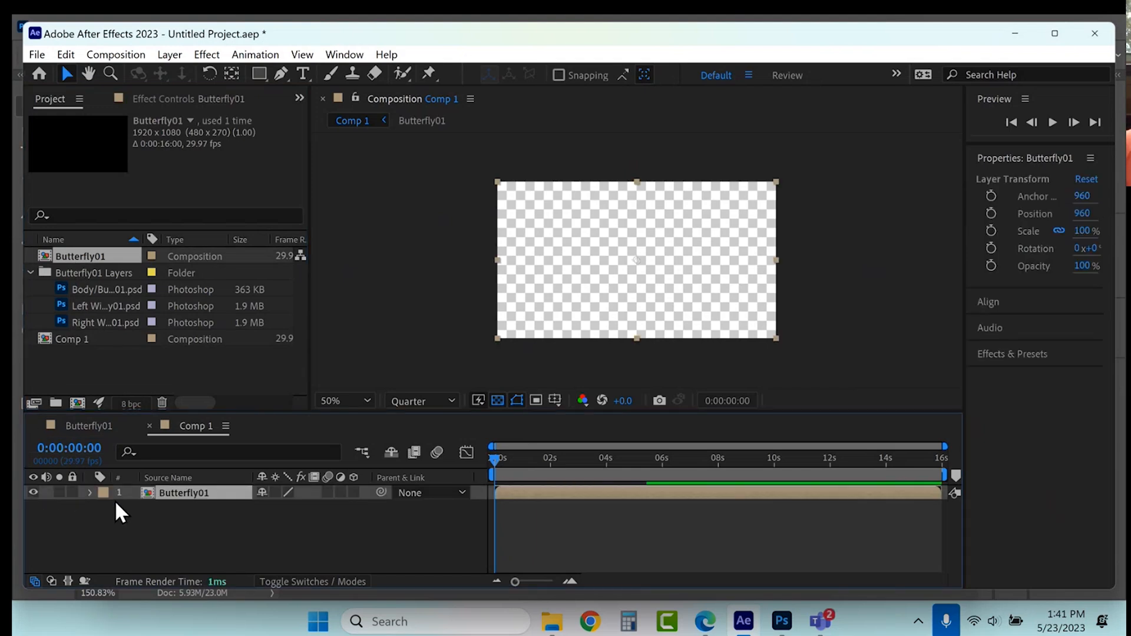
pyautogui.hotkey('ctrl', 'd')
pyautogui.click(191, 508)
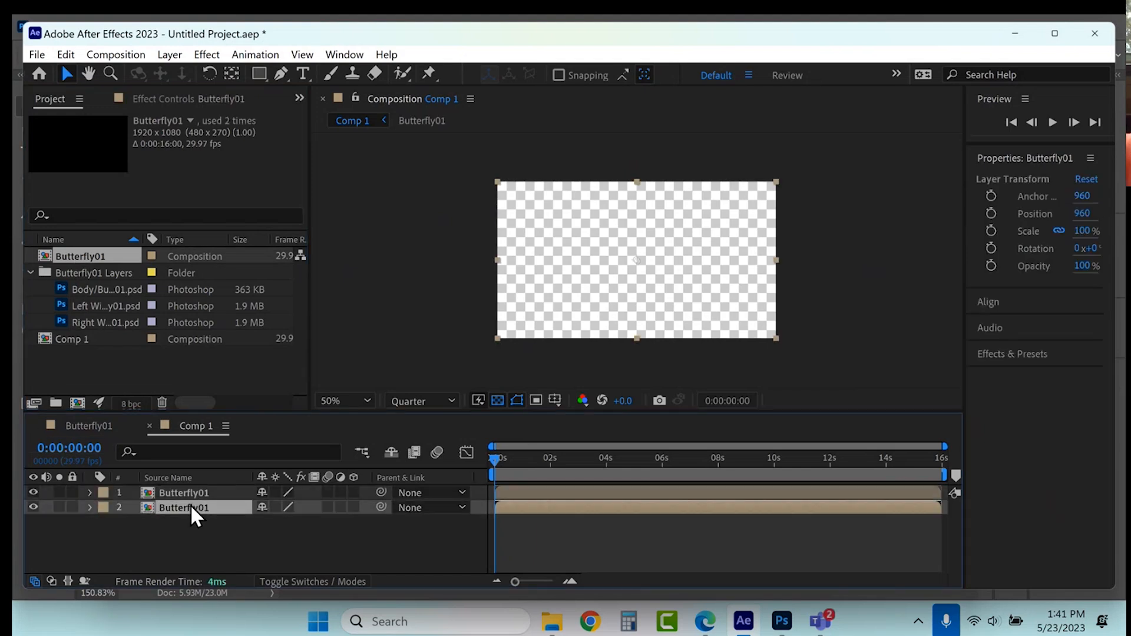
# Time-stretch the lower Butterfly01 layer with a stretch factor of 120
pyautogui.click(168, 54)
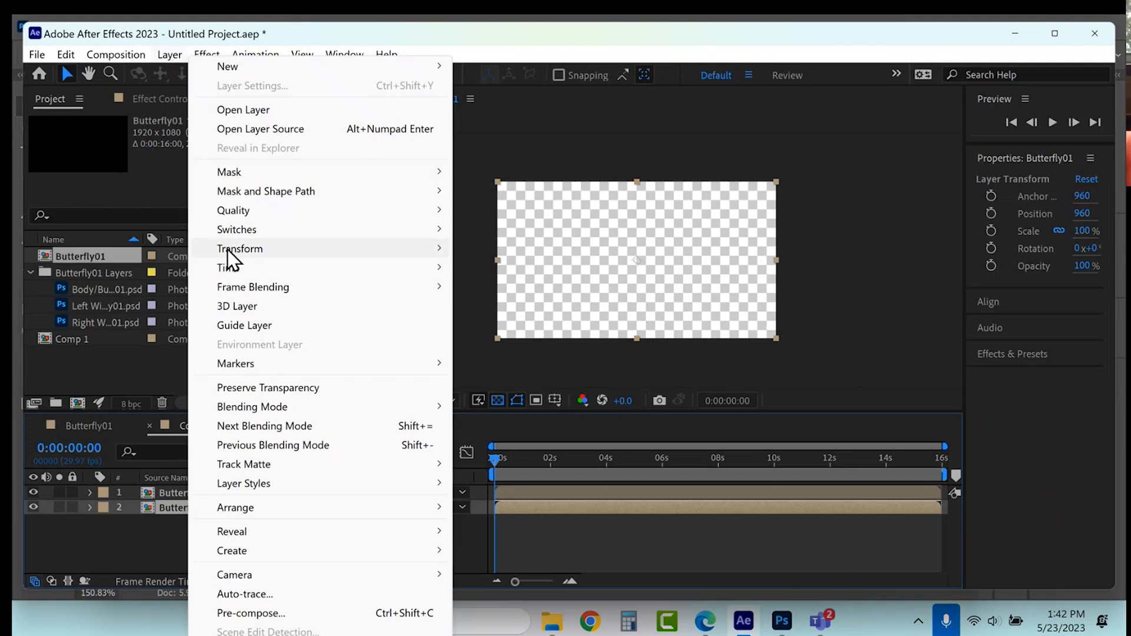
pyautogui.moveTo(253, 269)
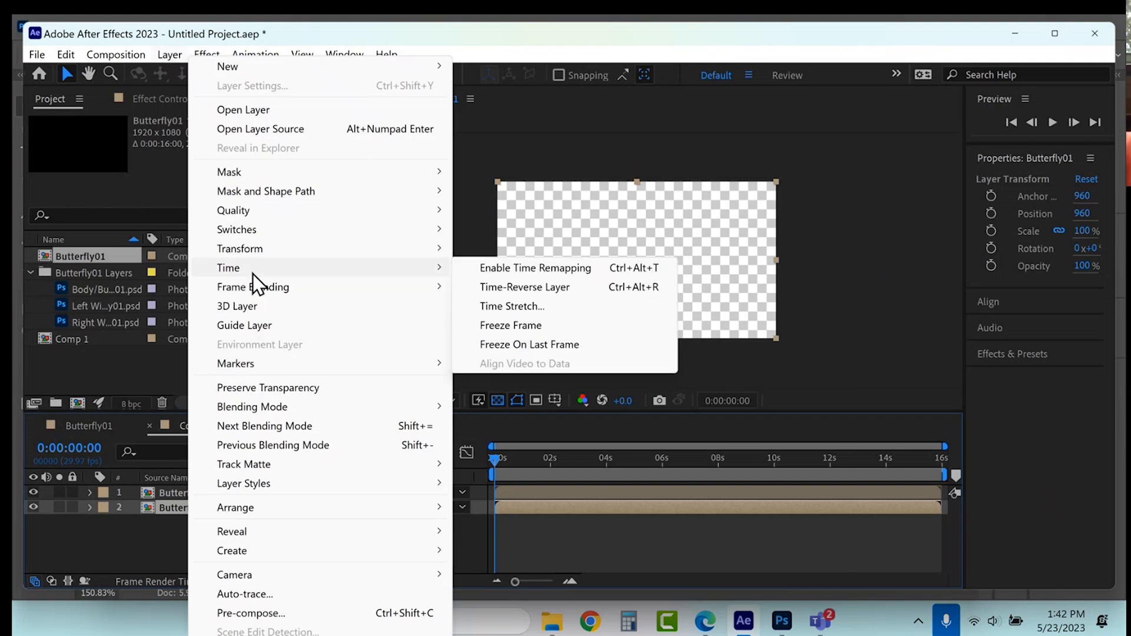
pyautogui.click(527, 306)
pyautogui.write('1')
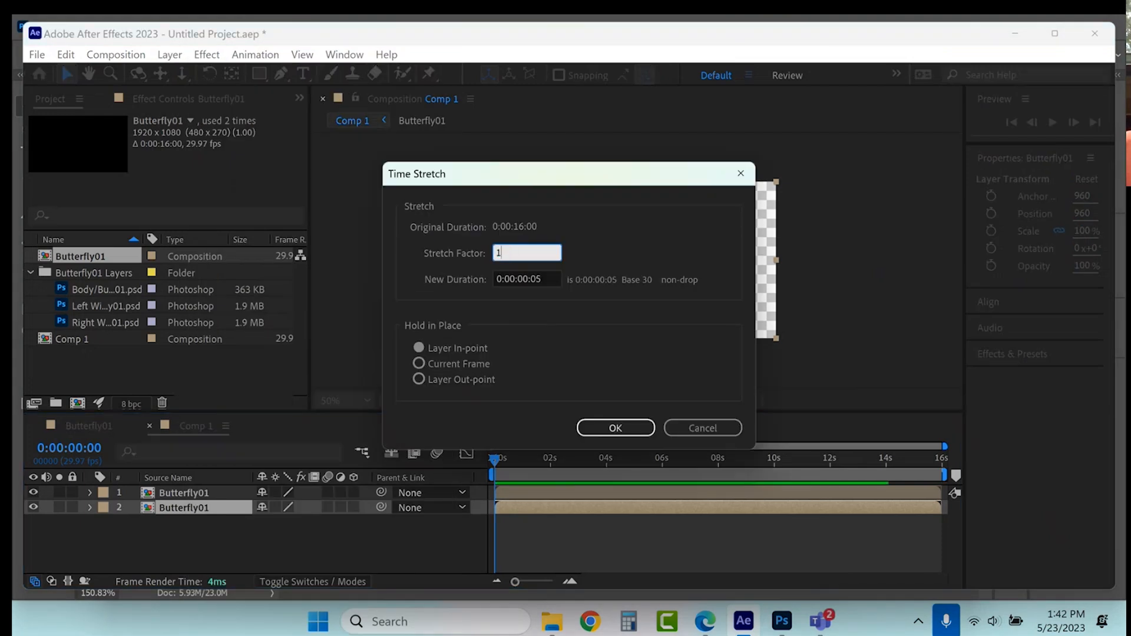
pyautogui.write('20')
pyautogui.press('Return')
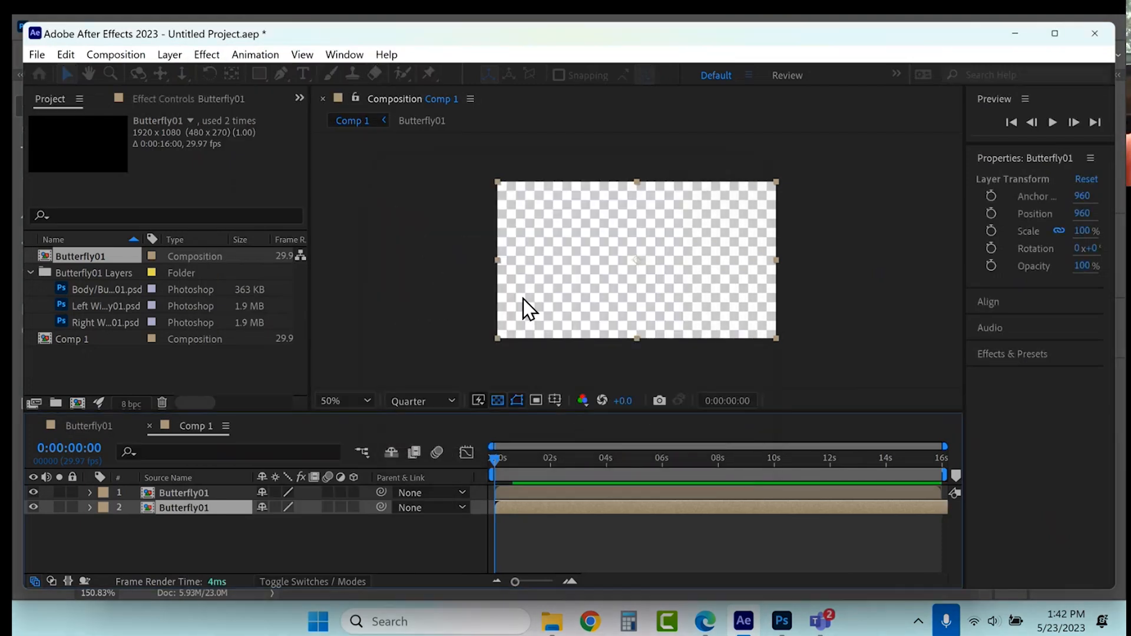
# At 0:00:08:03, scale the lower Butterfly01 layer to 137% and move it up to about 964, 330
pyautogui.click(567, 458)
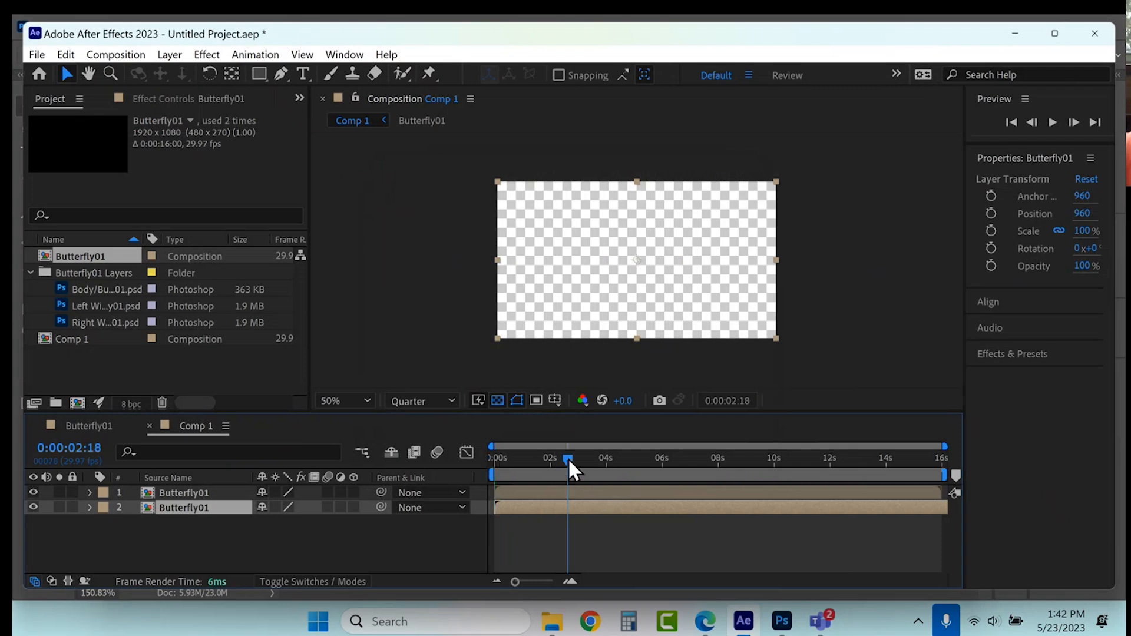
pyautogui.moveTo(579, 447); pyautogui.dragTo(720, 444)
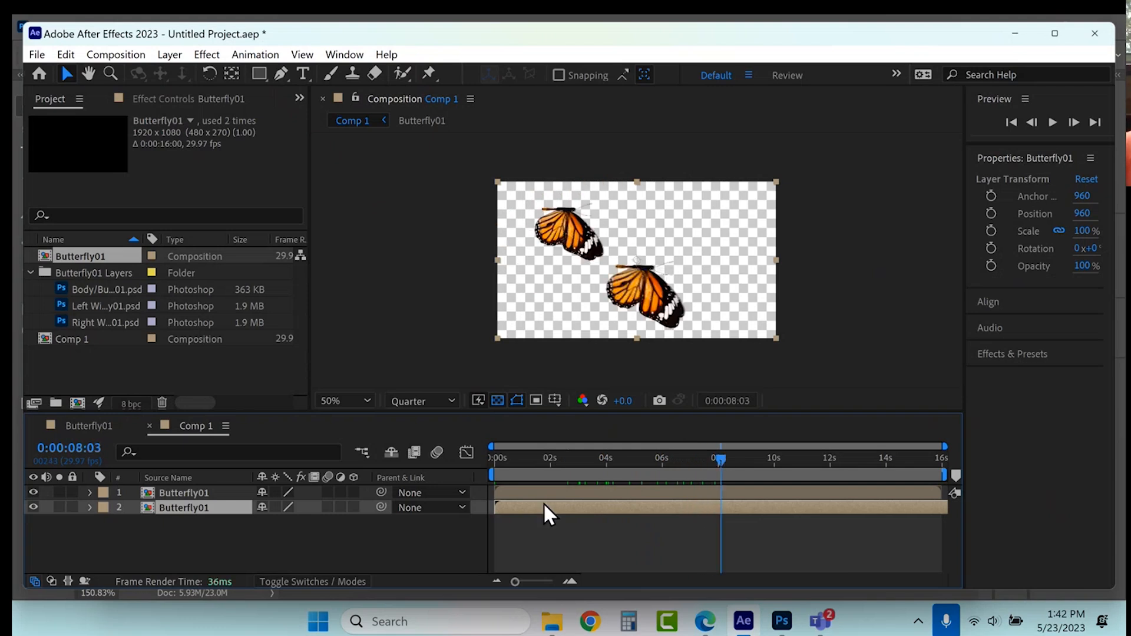
pyautogui.click(89, 507)
pyautogui.click(107, 523)
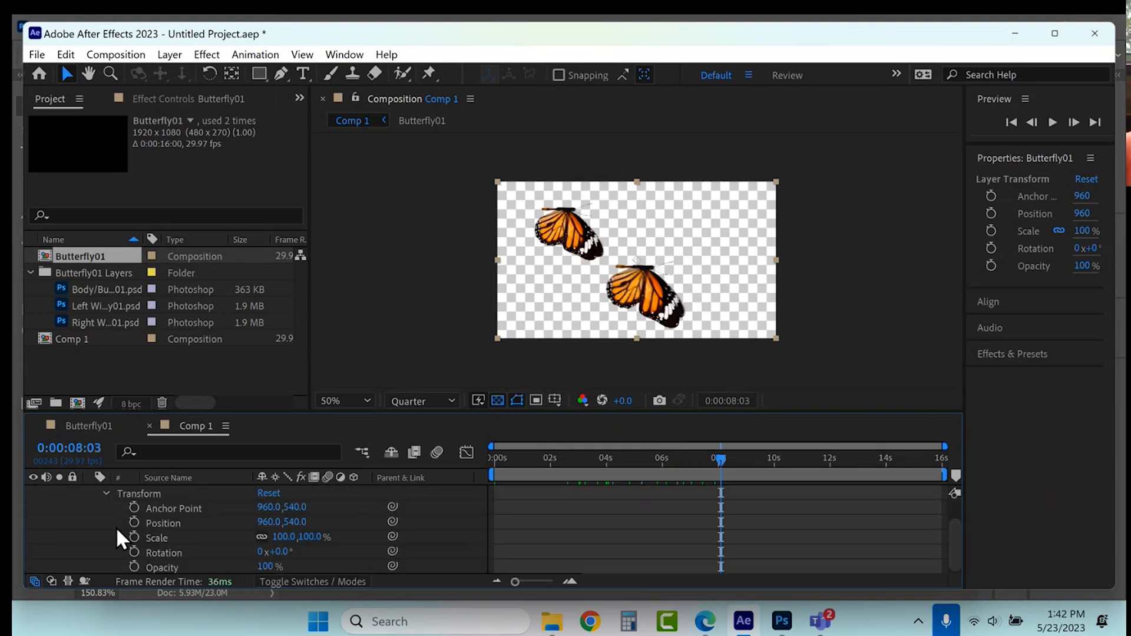
pyautogui.moveTo(274, 535); pyautogui.dragTo(302, 530)
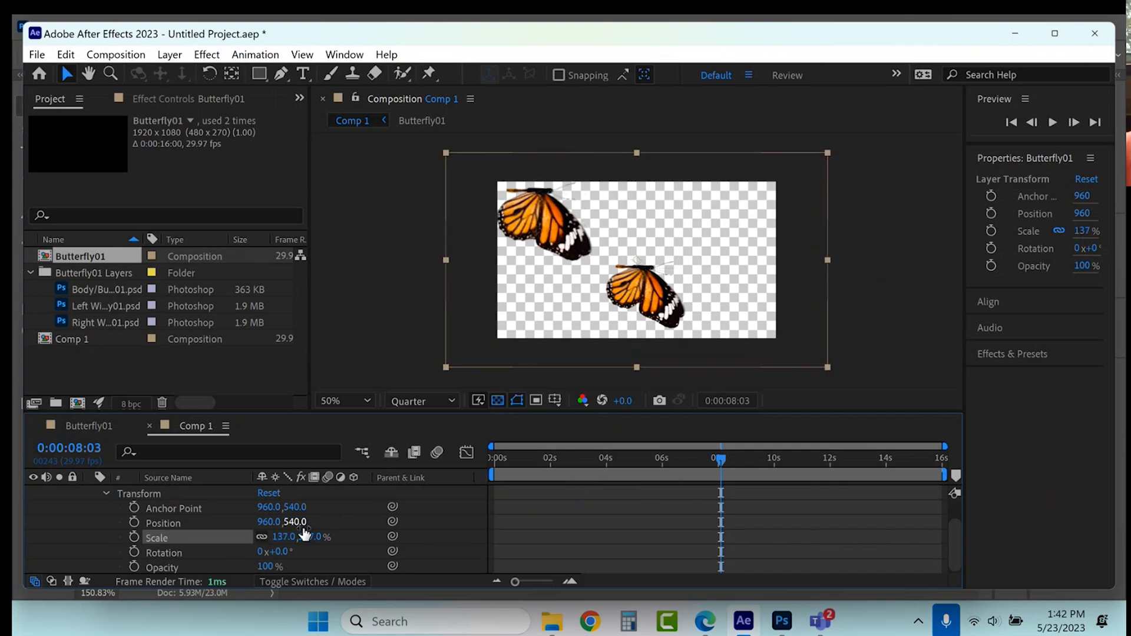
pyautogui.moveTo(473, 330); pyautogui.dragTo(474, 299)
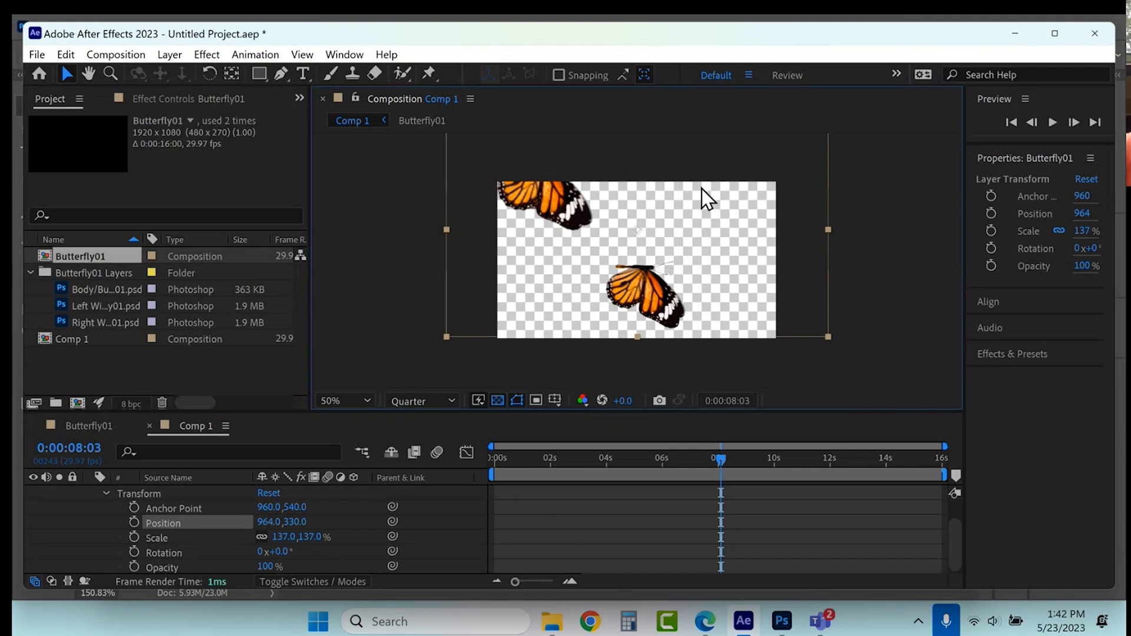
# Preview Comp 1 from the first frame to check both butterflies together
pyautogui.moveTo(638, 457); pyautogui.dragTo(395, 477)
pyautogui.press('space')
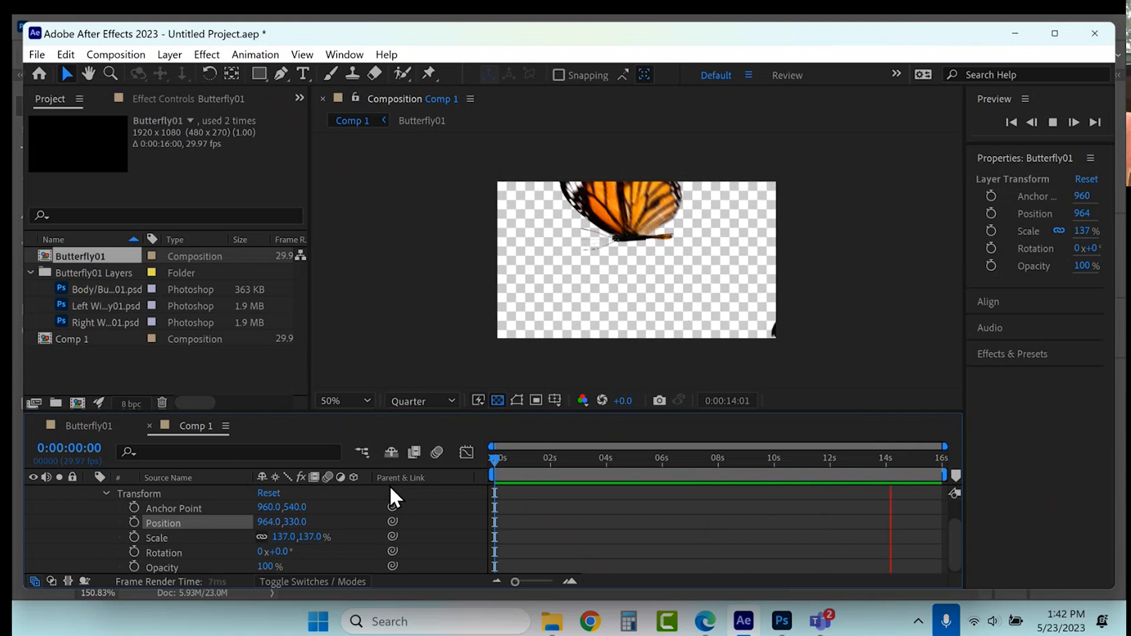
# In the Butterfly01 composition, remove the Body layer's Scale keyframes and set its Scale to 68% at the first frame
pyautogui.click(83, 427)
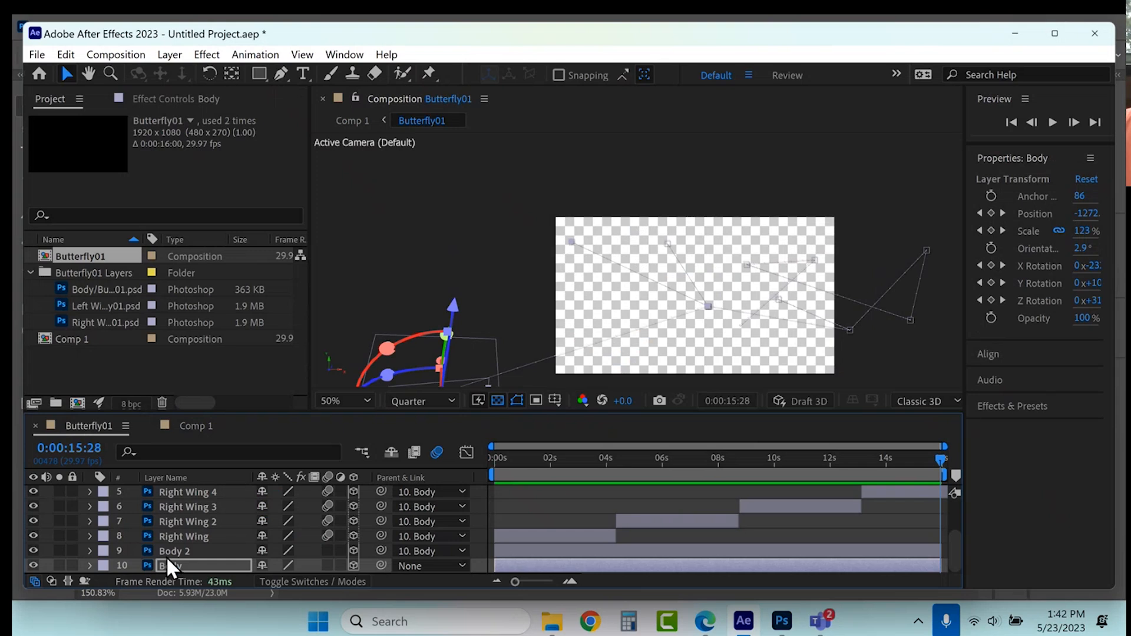
pyautogui.click(90, 565)
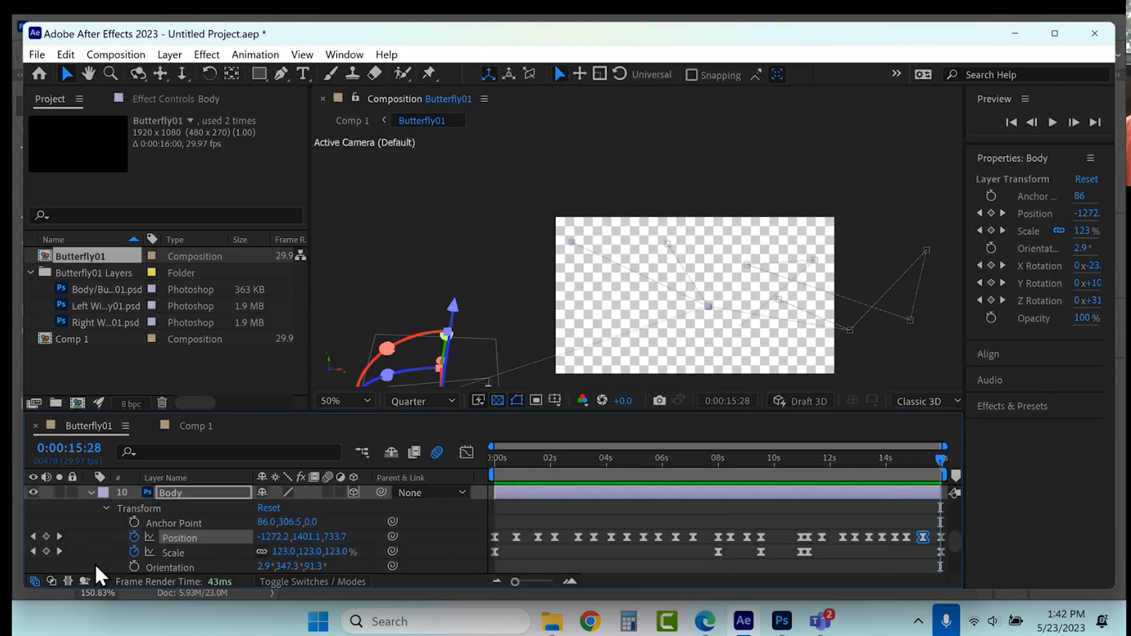
pyautogui.click(134, 553)
pyautogui.click(530, 455)
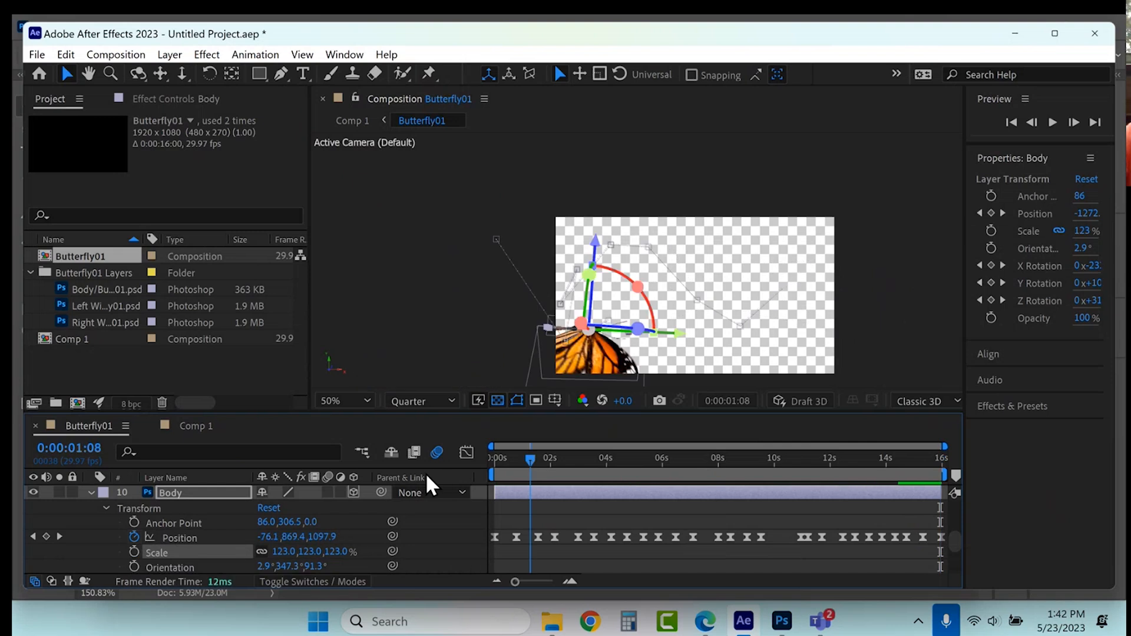
pyautogui.moveTo(425, 472); pyautogui.dragTo(412, 480)
pyautogui.moveTo(288, 552); pyautogui.dragTo(241, 553)
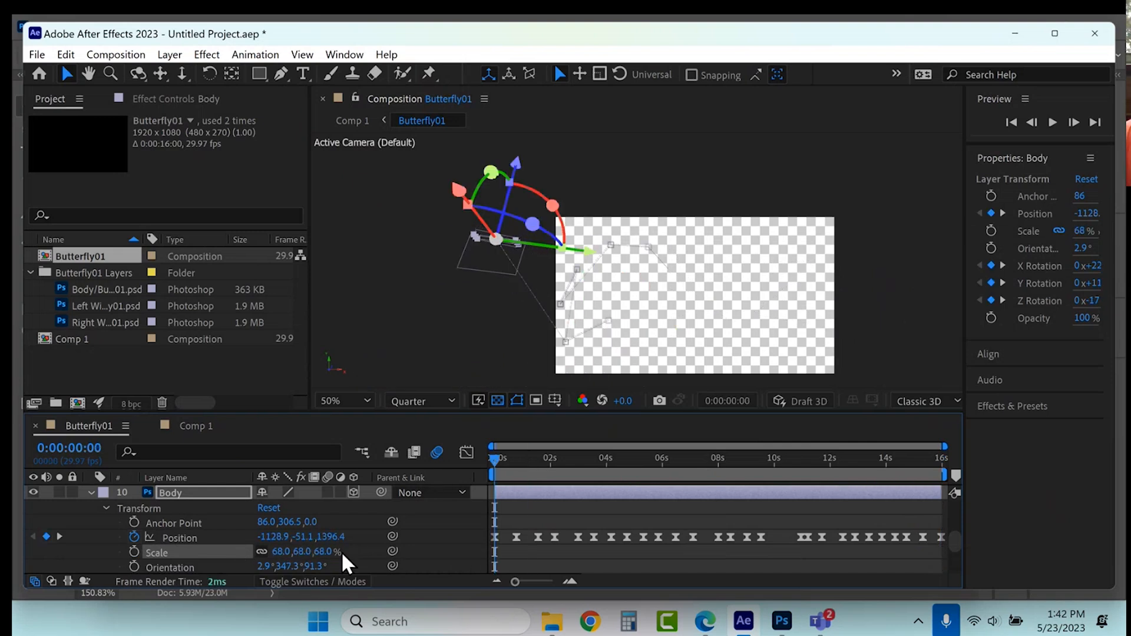
# Preview Comp 1 with the resized butterfly body and return to the Butterfly01 composition
pyautogui.click(197, 425)
pyautogui.press('space')
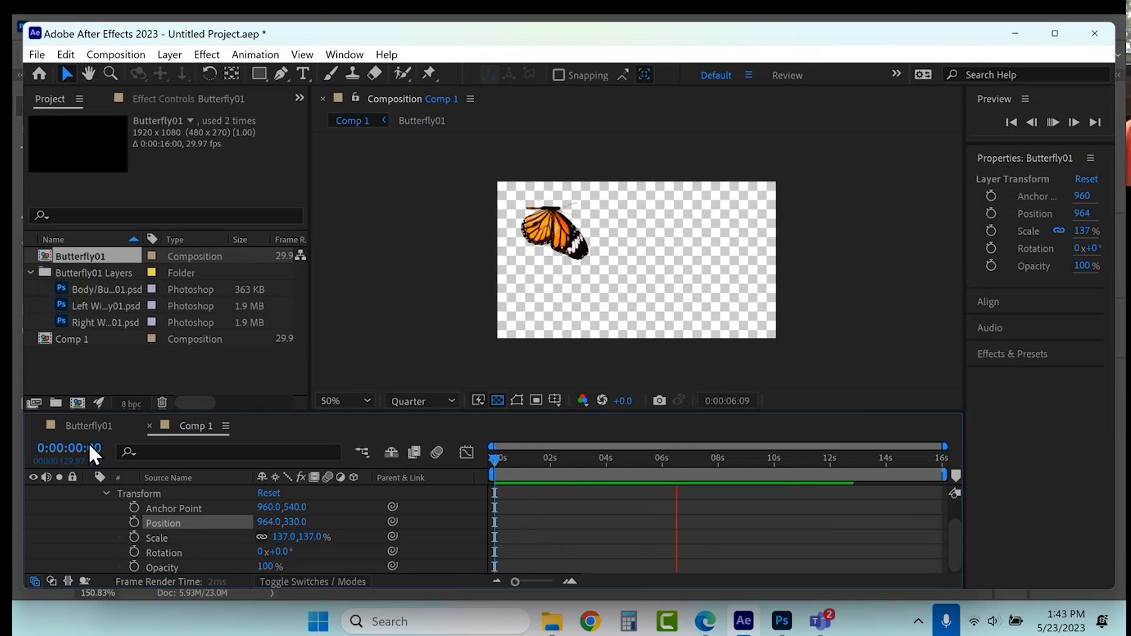
pyautogui.click(74, 431)
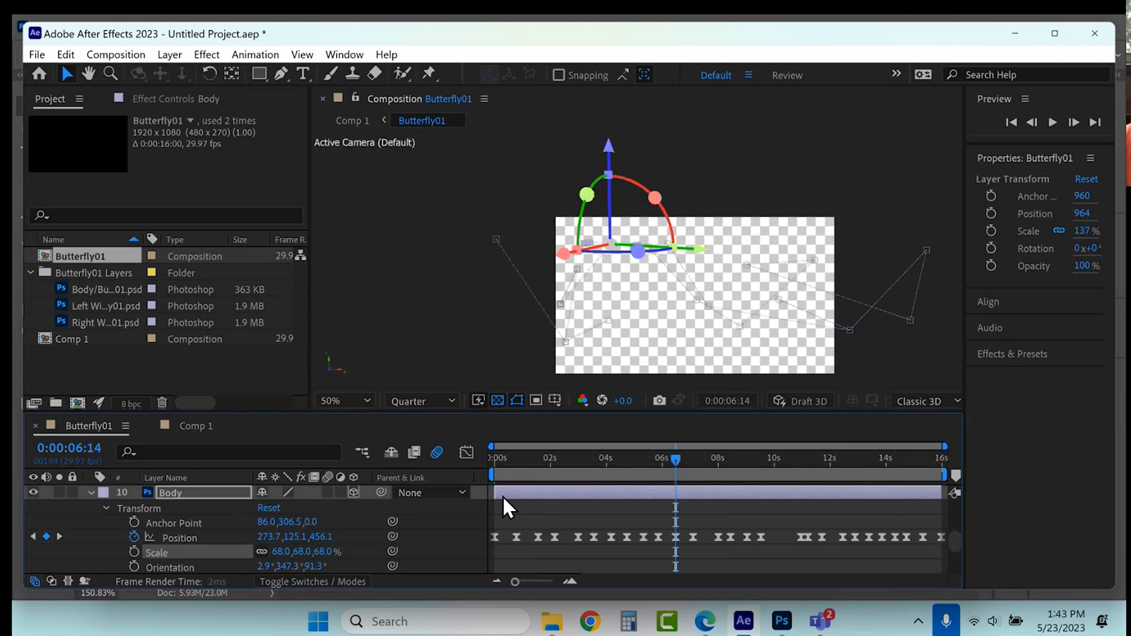
# Delete the Body layer's Position keyframes between about one and seven seconds, keeping the first keyframe
pyautogui.click(190, 535)
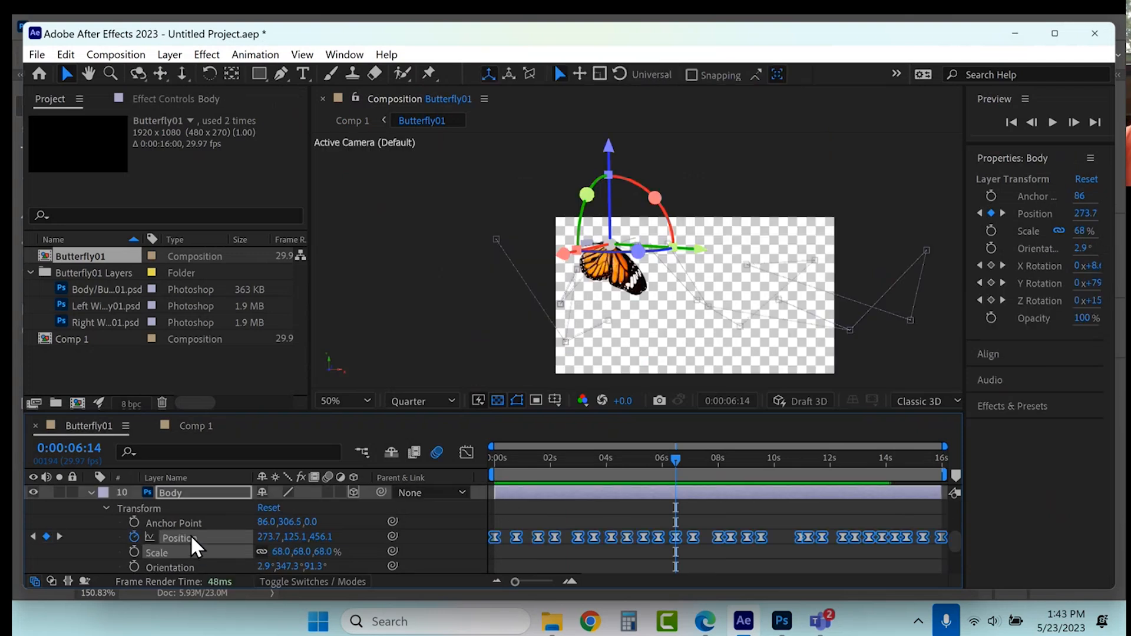
pyautogui.moveTo(511, 519); pyautogui.dragTo(699, 543)
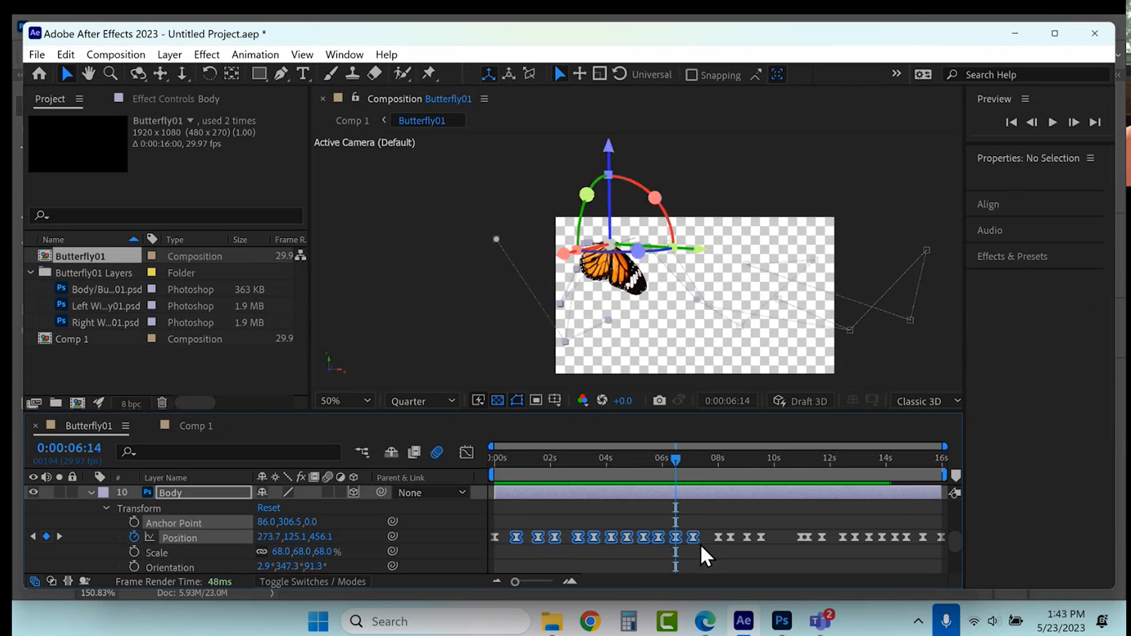
pyautogui.press('Delete')
# Reposition the butterfly body at about 0:00:01 and at 0:00:03:11 to add new Position keyframes for its flight path
pyautogui.click(541, 458)
pyautogui.moveTo(542, 458); pyautogui.dragTo(568, 454)
pyautogui.click(589, 454)
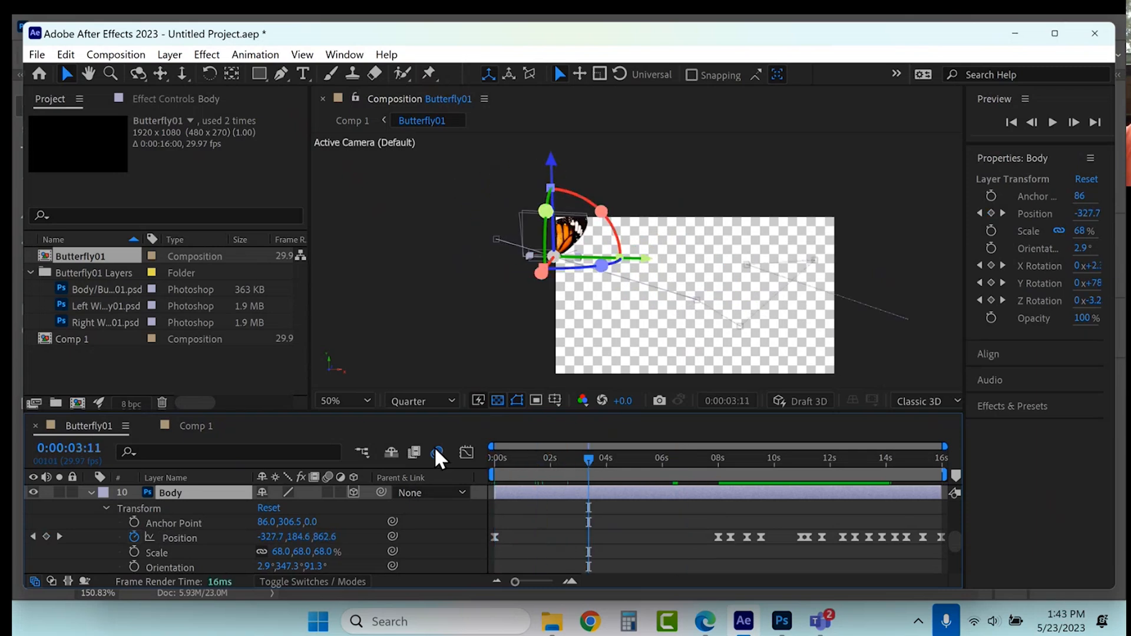
pyautogui.click(522, 469)
pyautogui.moveTo(600, 257); pyautogui.dragTo(704, 259)
pyautogui.moveTo(610, 209); pyautogui.dragTo(637, 185)
pyautogui.click(589, 458)
# Add Position keyframes by moving the body down at 0:00:06:09, up at 0:00:04:28, and to about 948.6, 328.1, -16.8 at 0:00:07:09
pyautogui.click(670, 458)
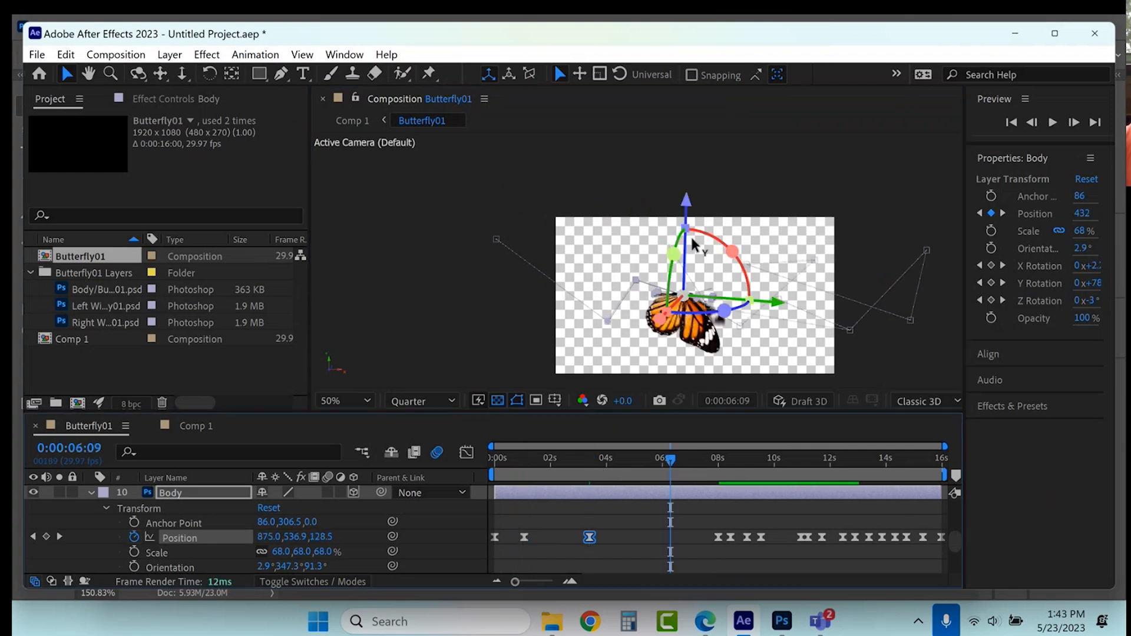
pyautogui.moveTo(690, 213); pyautogui.dragTo(691, 510)
pyautogui.click(632, 460)
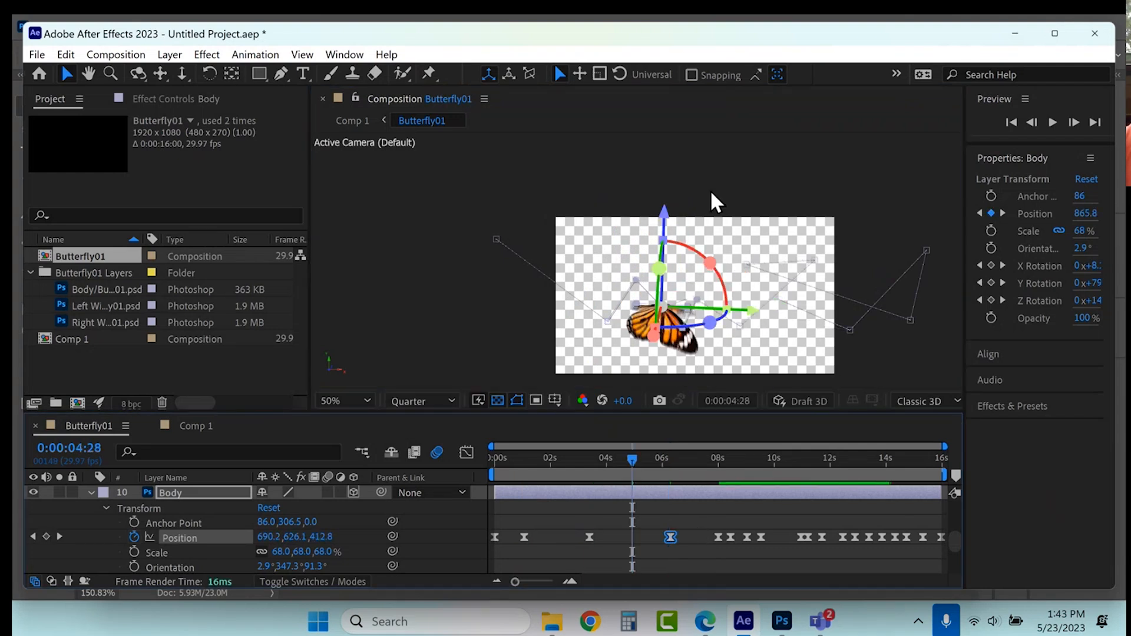
pyautogui.moveTo(663, 210); pyautogui.dragTo(716, 460)
pyautogui.click(698, 458)
pyautogui.moveTo(695, 223); pyautogui.dragTo(714, 192)
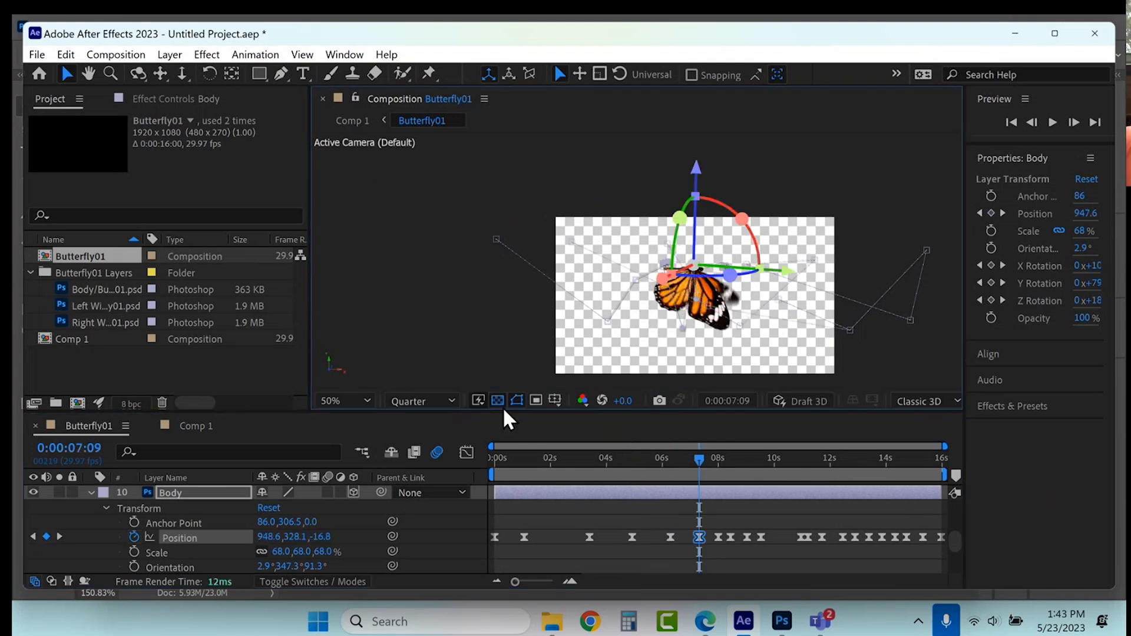
# Preview Comp 1 to check the revised flight path, then set the current time to 0:00:06:13
pyautogui.click(189, 429)
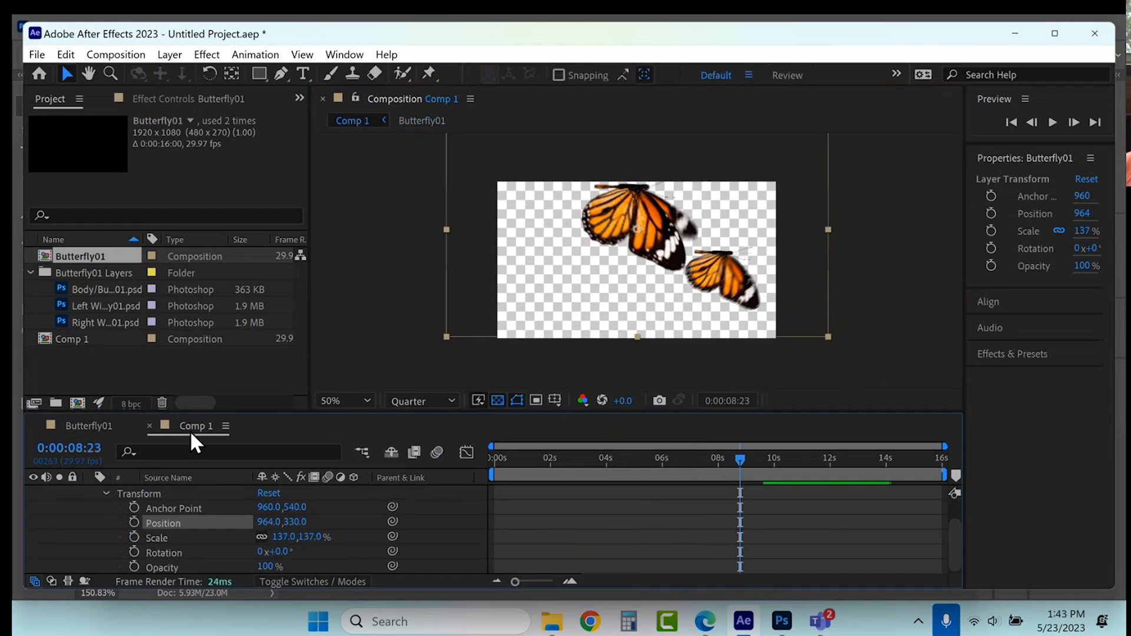
pyautogui.press('space')
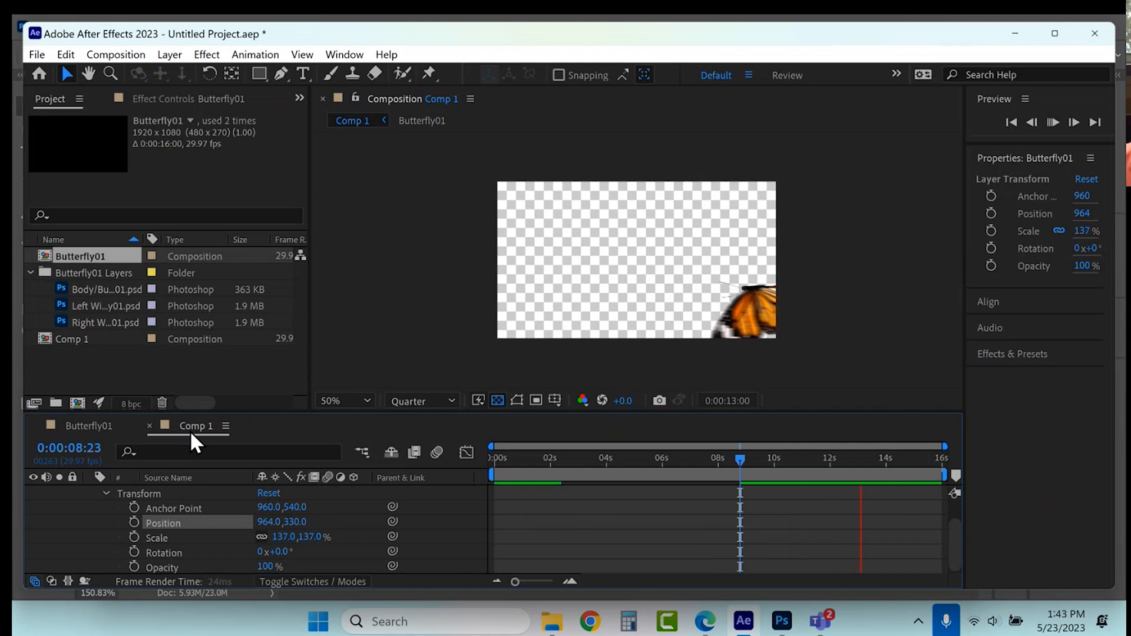
pyautogui.press('space')
pyautogui.click(675, 457)
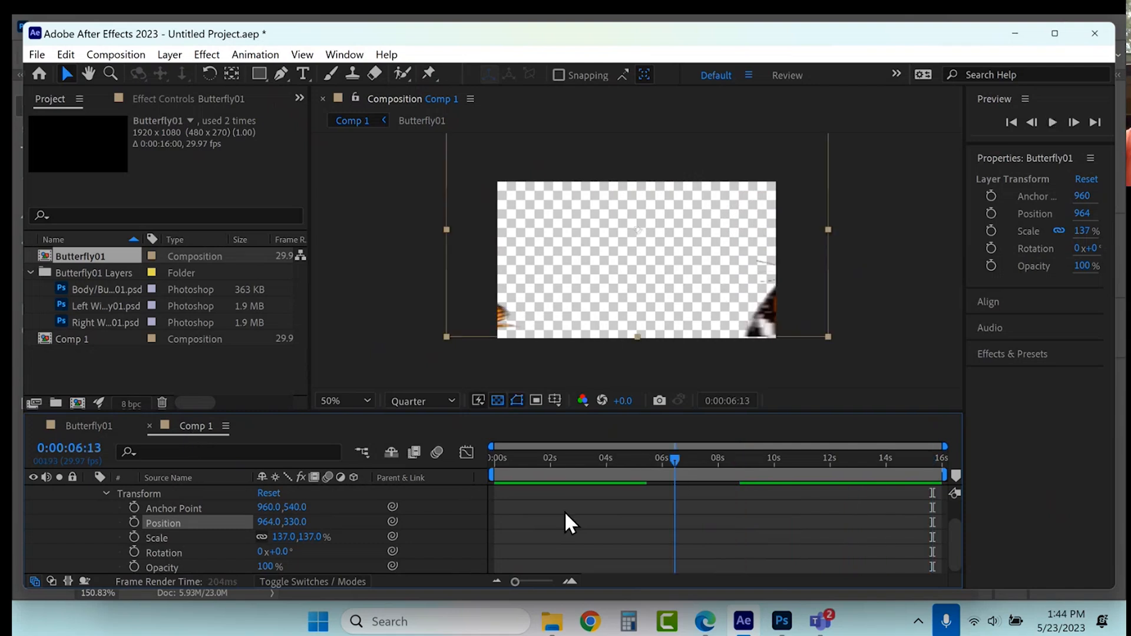
# Apply Hue/Saturation to the lower Butterfly01 layer and set its Master Hue to +172° so the butterfly turns blue
pyautogui.click(106, 495)
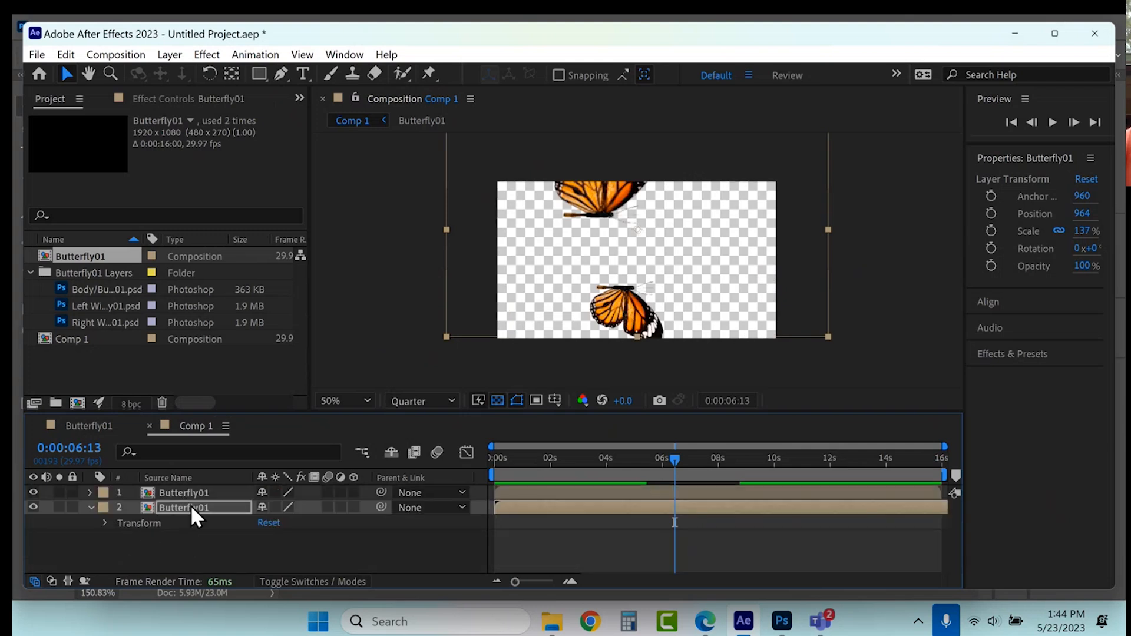
pyautogui.click(207, 54)
pyautogui.moveTo(232, 272)
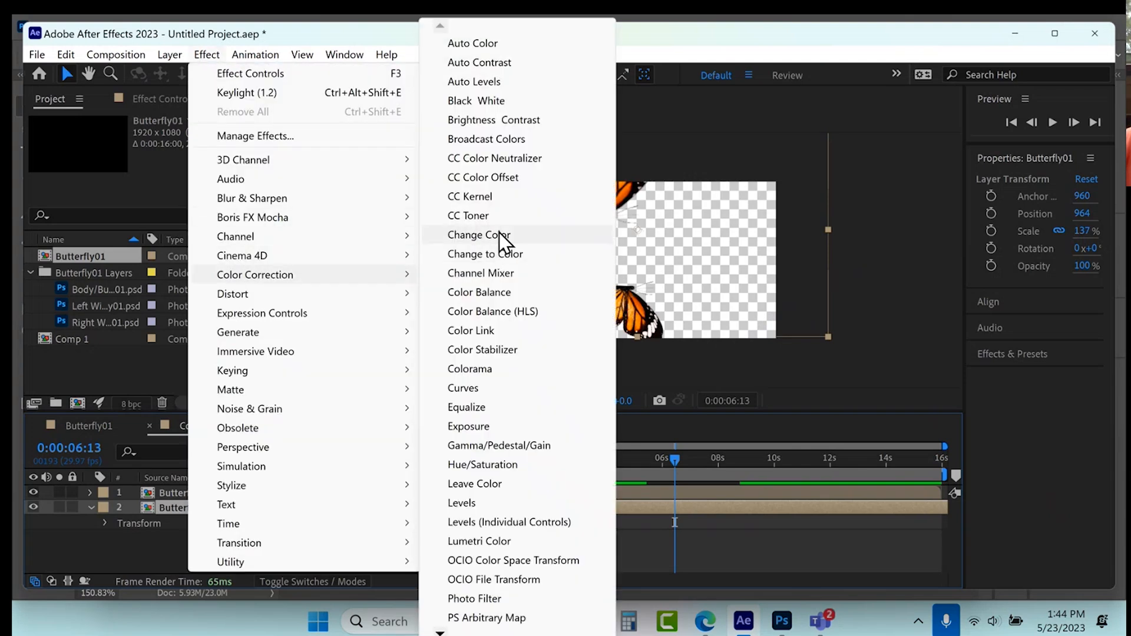
pyautogui.click(483, 464)
pyautogui.moveTo(202, 219); pyautogui.dragTo(334, 197)
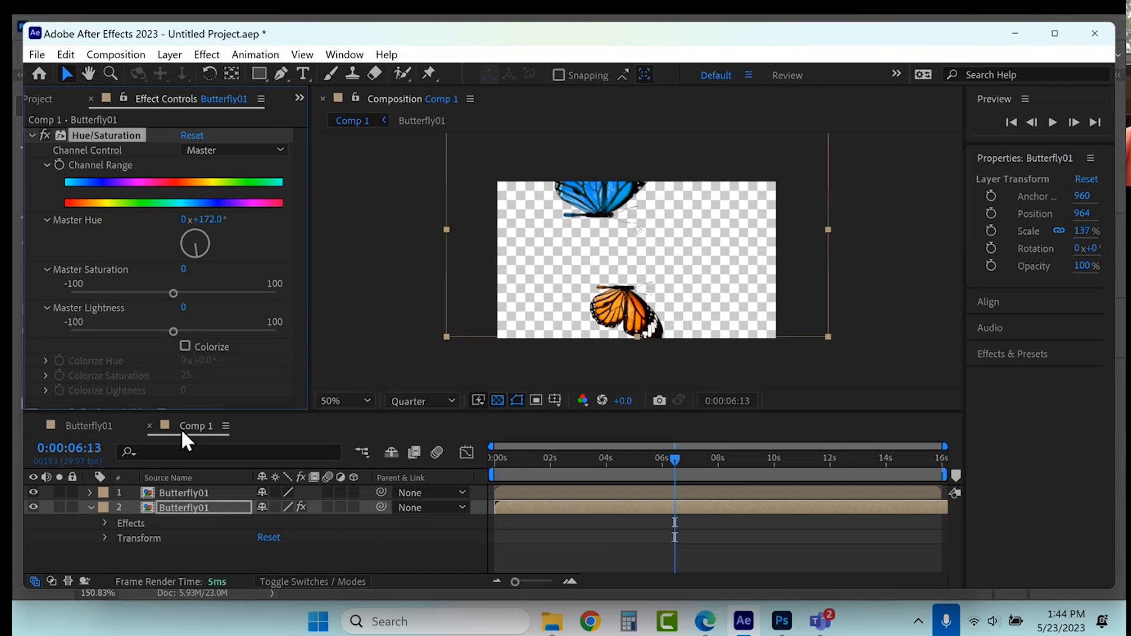
# In the Butterfly01 composition, collapse the Body layer's properties and enable motion blur for that layer
pyautogui.click(93, 426)
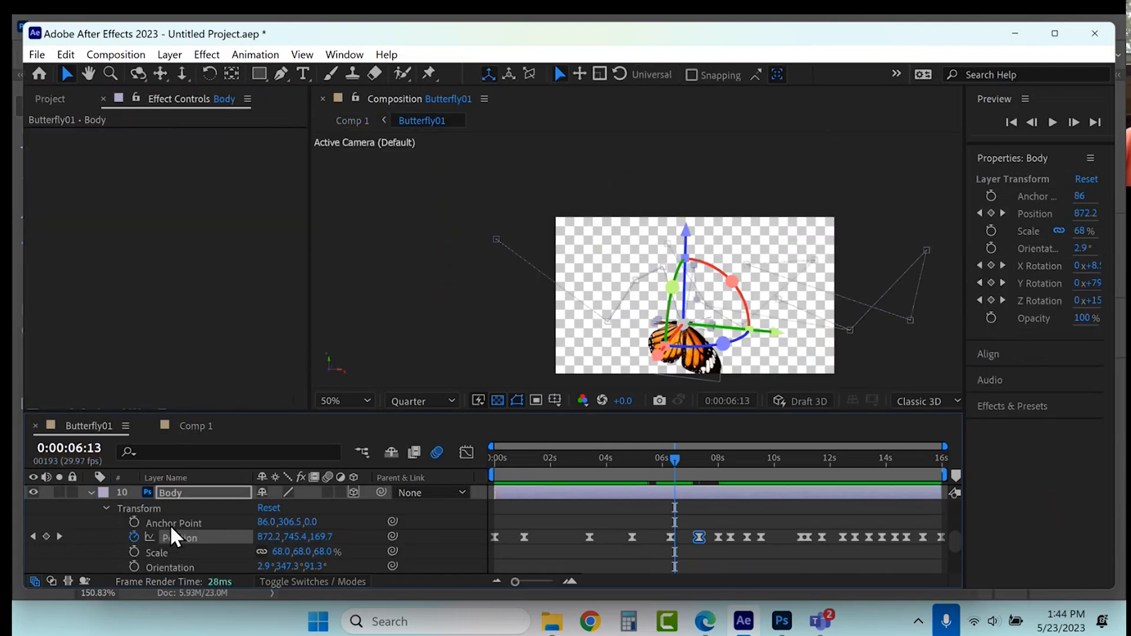
pyautogui.click(93, 491)
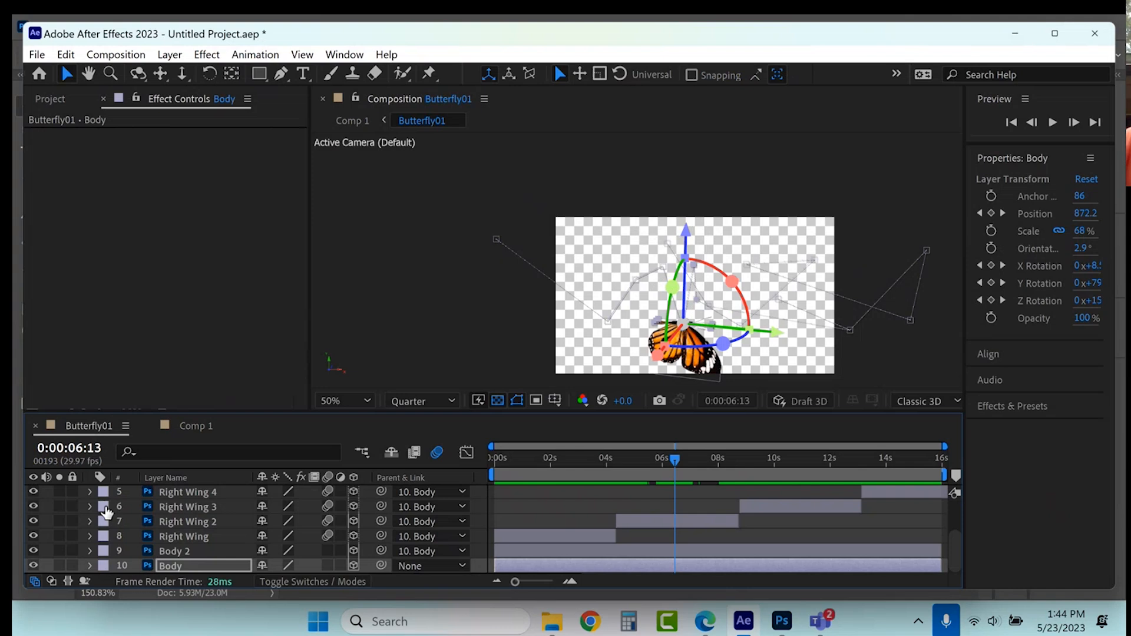
pyautogui.click(328, 565)
pyautogui.moveTo(720, 447); pyautogui.dragTo(632, 461)
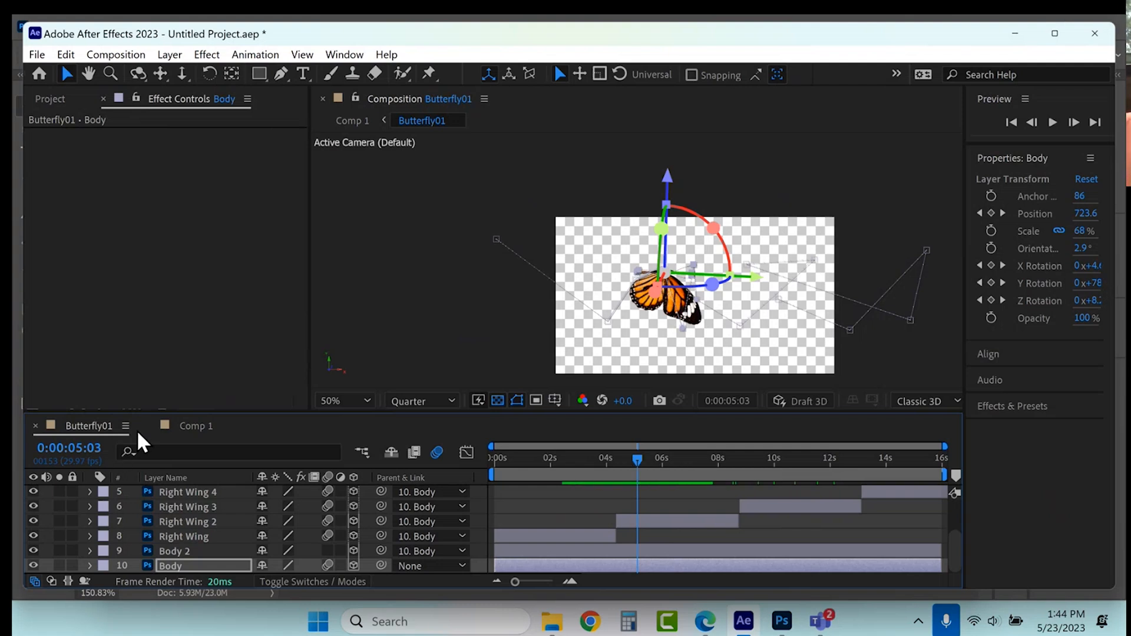
# Set the Body layer's Scale to 36% to shrink the whole butterfly
pyautogui.click(90, 564)
pyautogui.scroll(-2, 253, 523)
pyautogui.moveTo(274, 507); pyautogui.dragTo(247, 507)
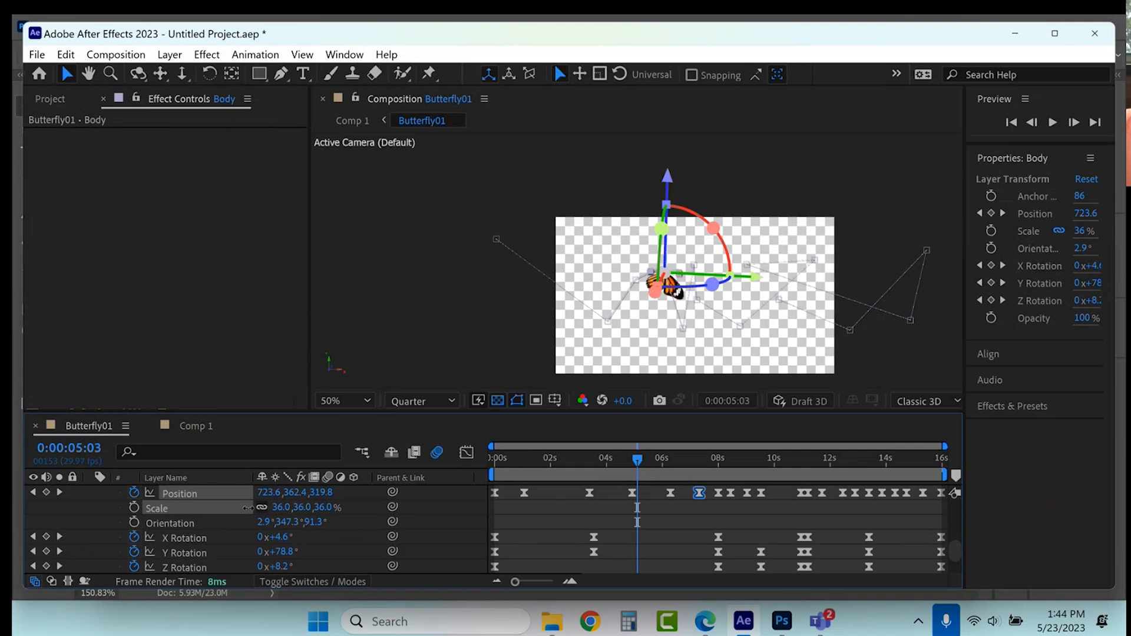
# In Comp 1, duplicate both Butterfly01 layers together
pyautogui.click(199, 427)
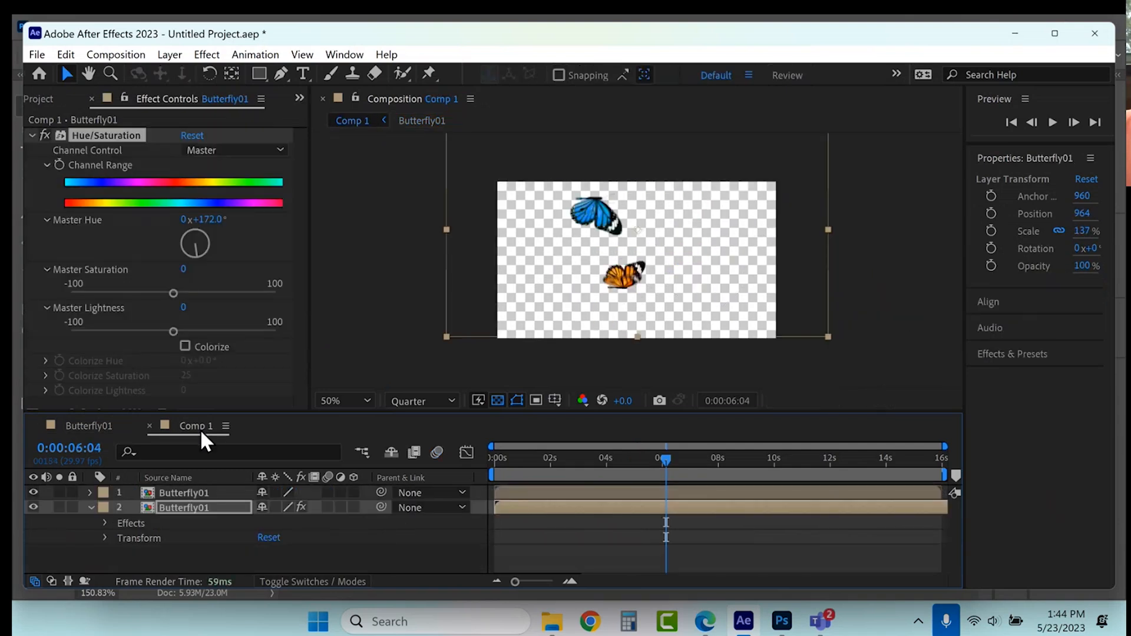
pyautogui.keyDown('shift'); pyautogui.click(195, 498); pyautogui.keyUp('shift')
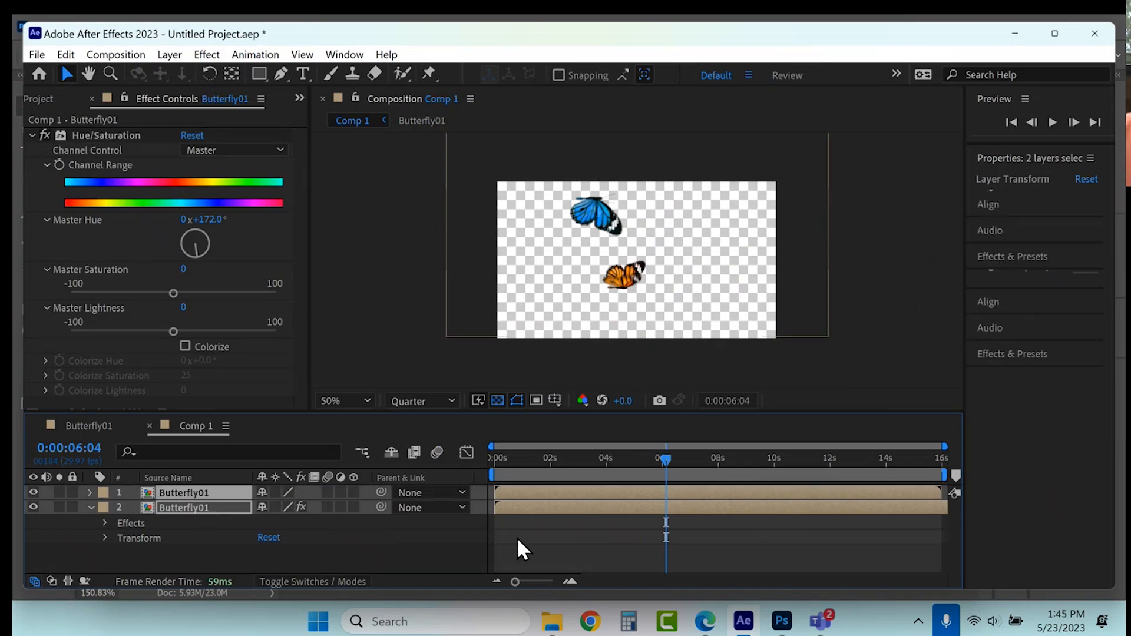
pyautogui.click(512, 533)
pyautogui.click(192, 506)
pyautogui.keyDown('shift'); pyautogui.click(188, 492); pyautogui.keyUp('shift')
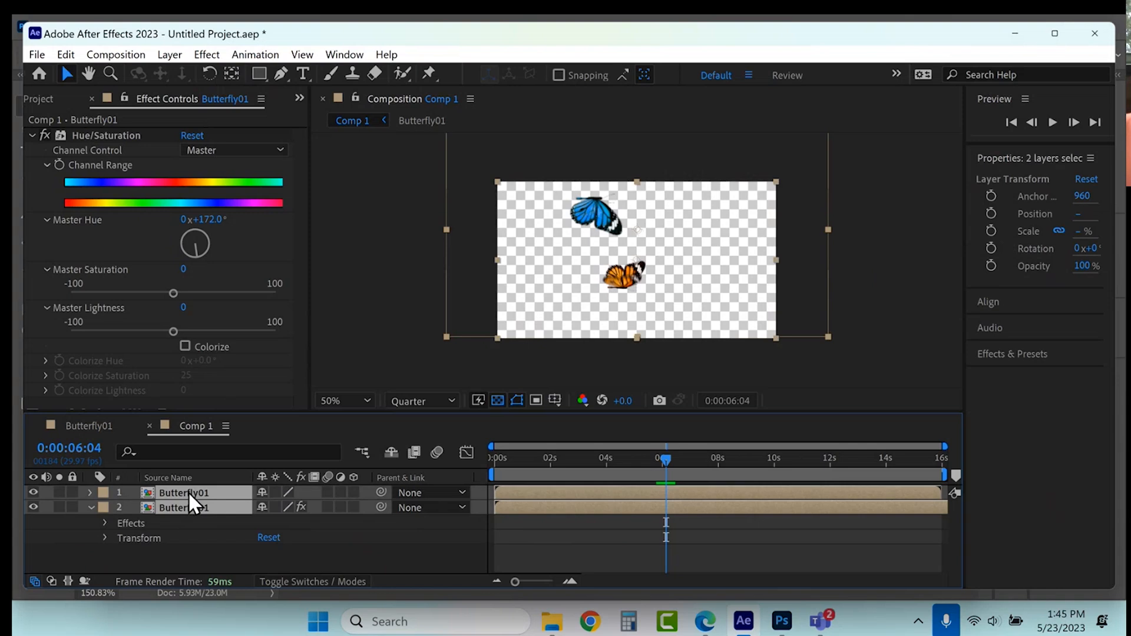
pyautogui.hotkey('ctrl', 'd')
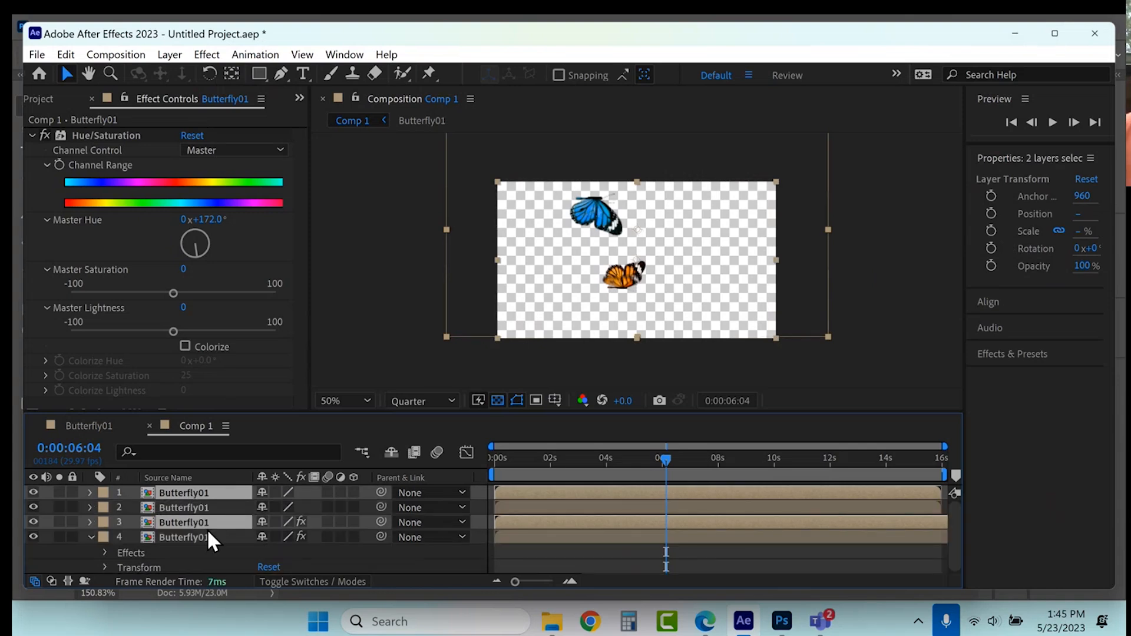
# Time-reverse the topmost Butterfly01 layer so that copy flies in the opposite direction
pyautogui.click(562, 494)
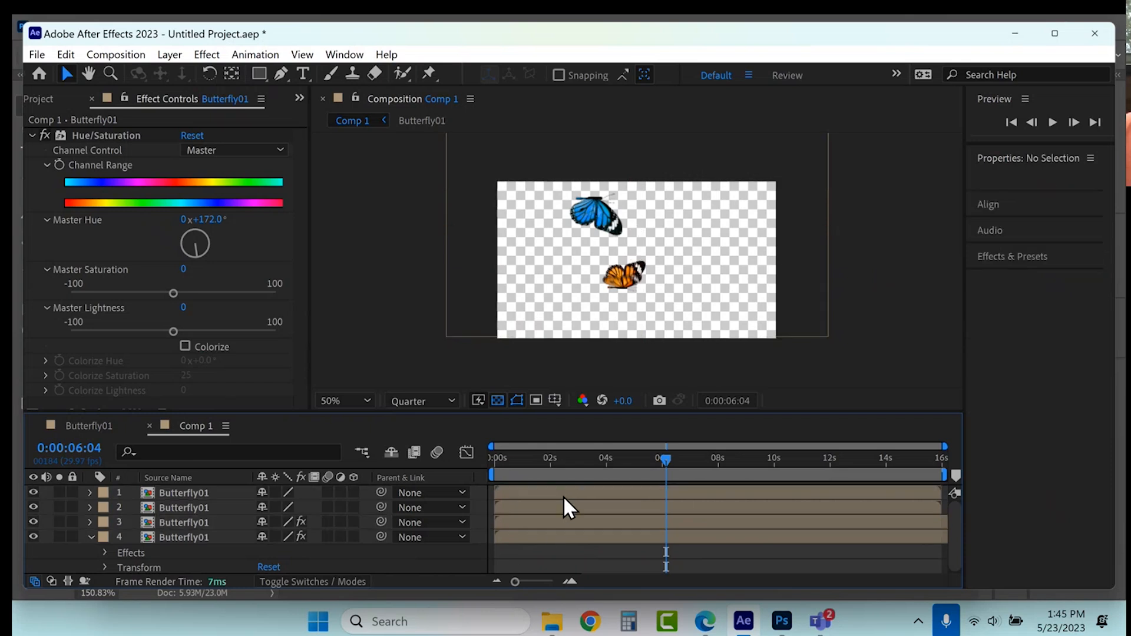
pyautogui.click(170, 54)
pyautogui.moveTo(233, 271)
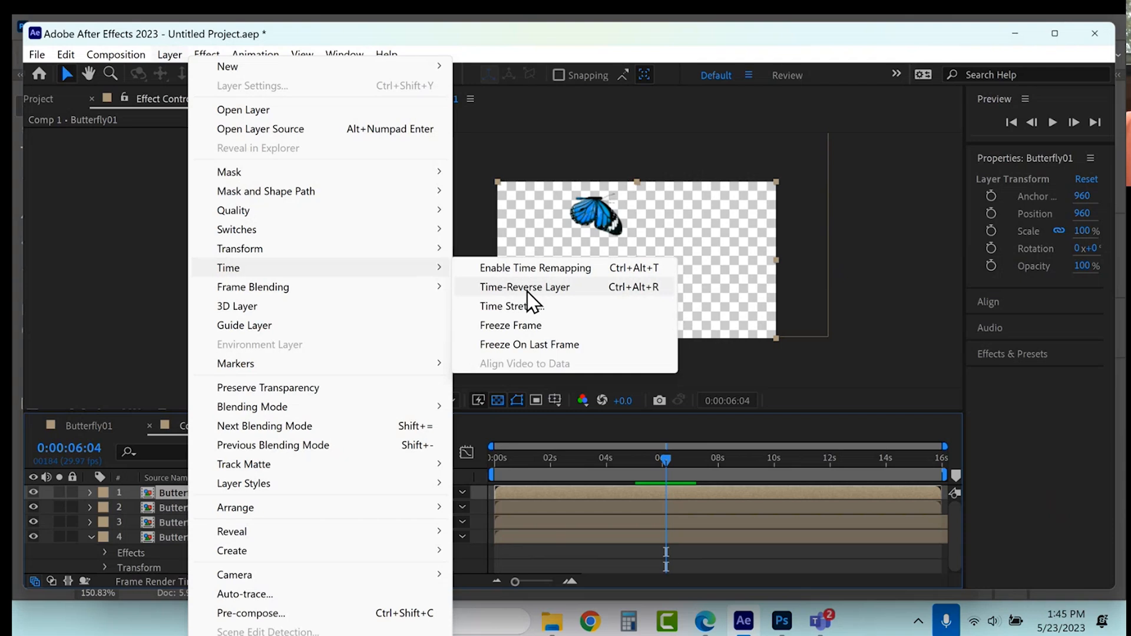
pyautogui.click(527, 289)
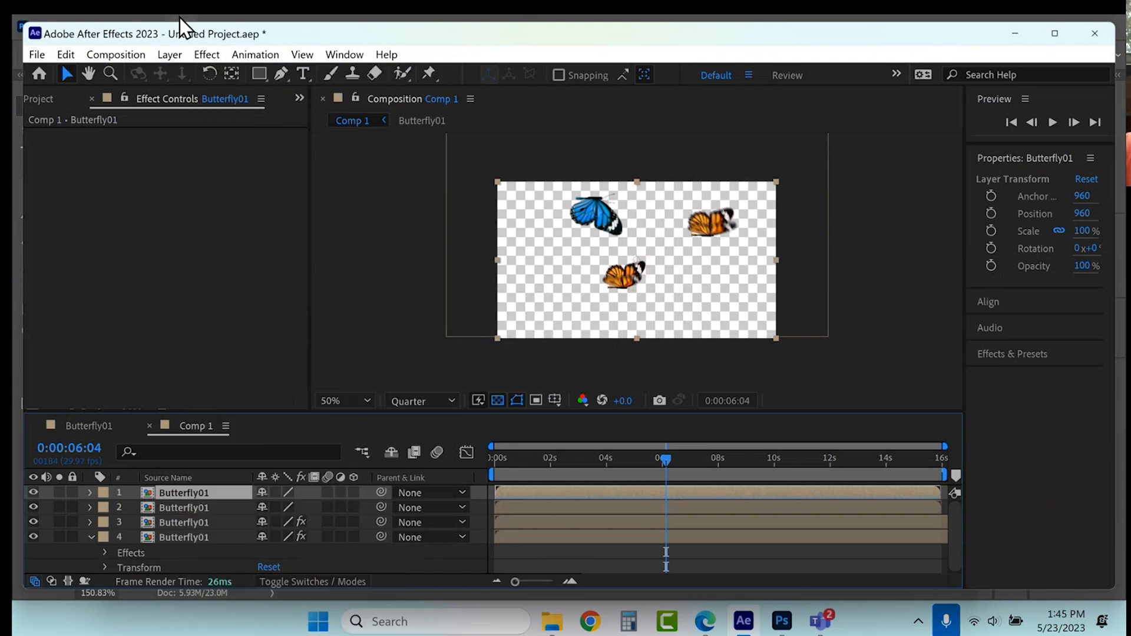
# Apply Hue/Saturation to the topmost Butterfly01 layer and set its Master Hue to -38° for a red butterfly
pyautogui.click(206, 55)
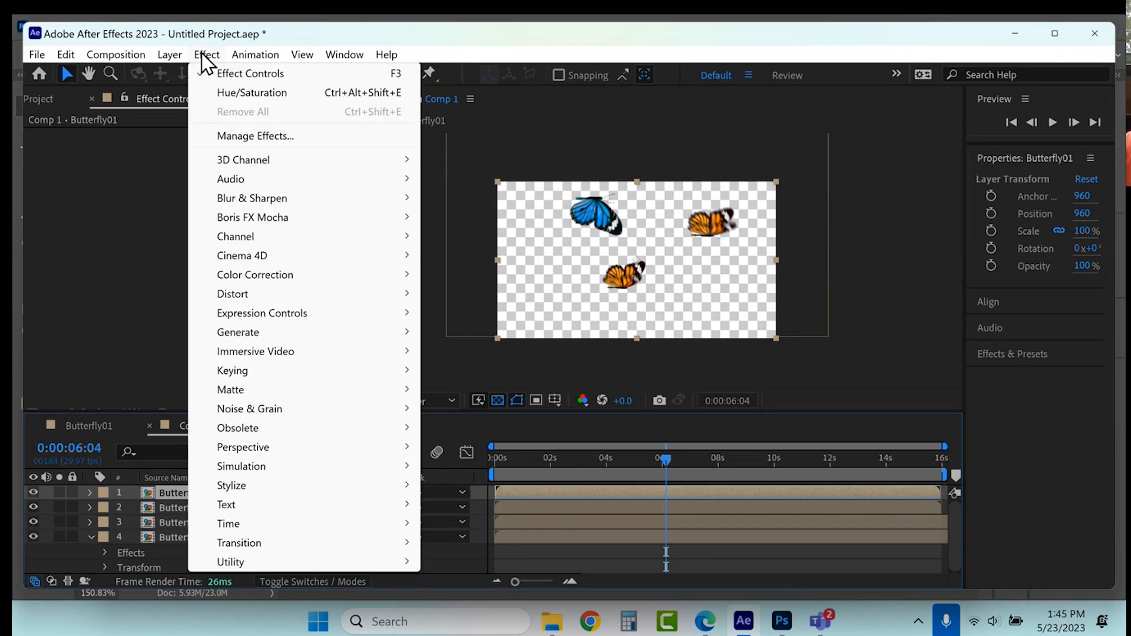
pyautogui.click(227, 93)
pyautogui.moveTo(202, 219); pyautogui.dragTo(172, 220)
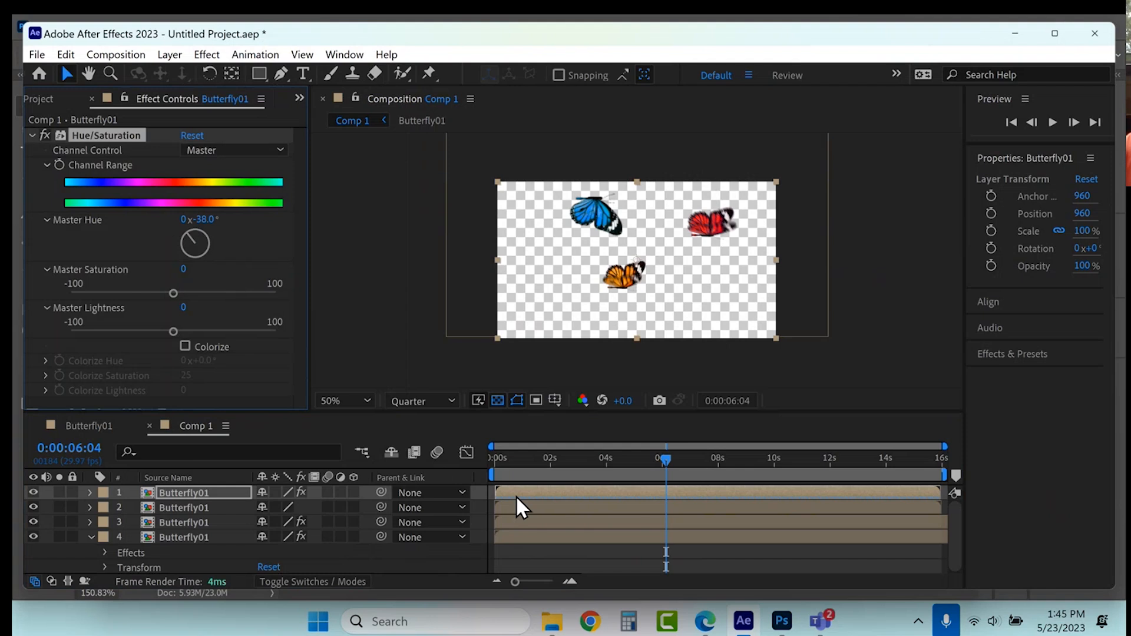
# Time-stretch the third Butterfly01 layer to a factor of 80 and collapse the fourth layer's properties
pyautogui.click(516, 521)
pyautogui.click(169, 54)
pyautogui.moveTo(274, 266)
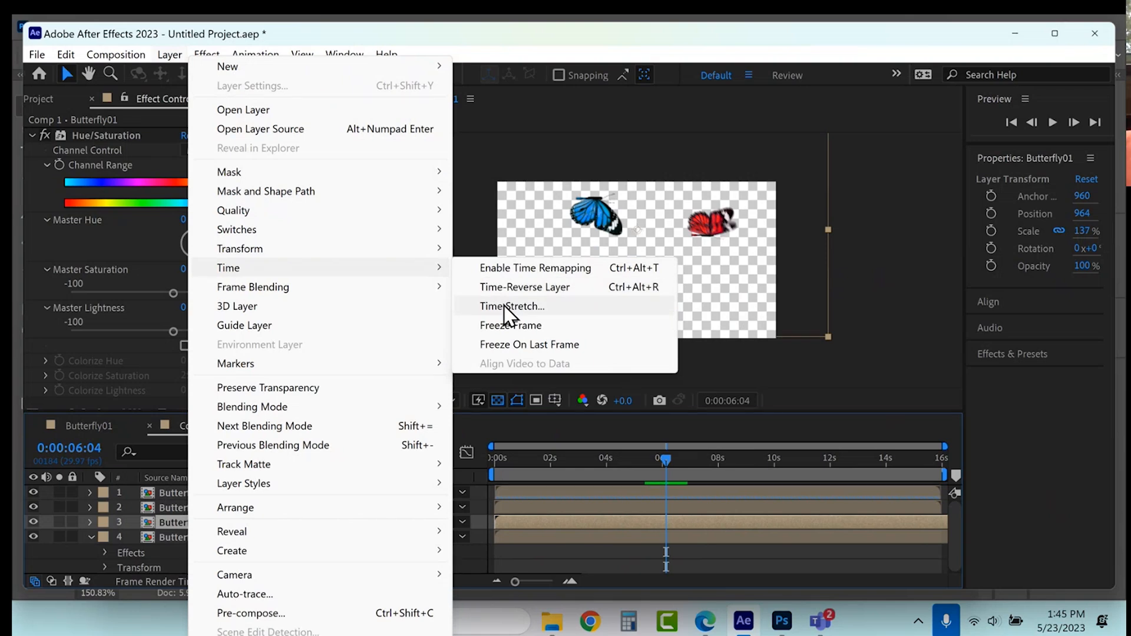
pyautogui.click(505, 306)
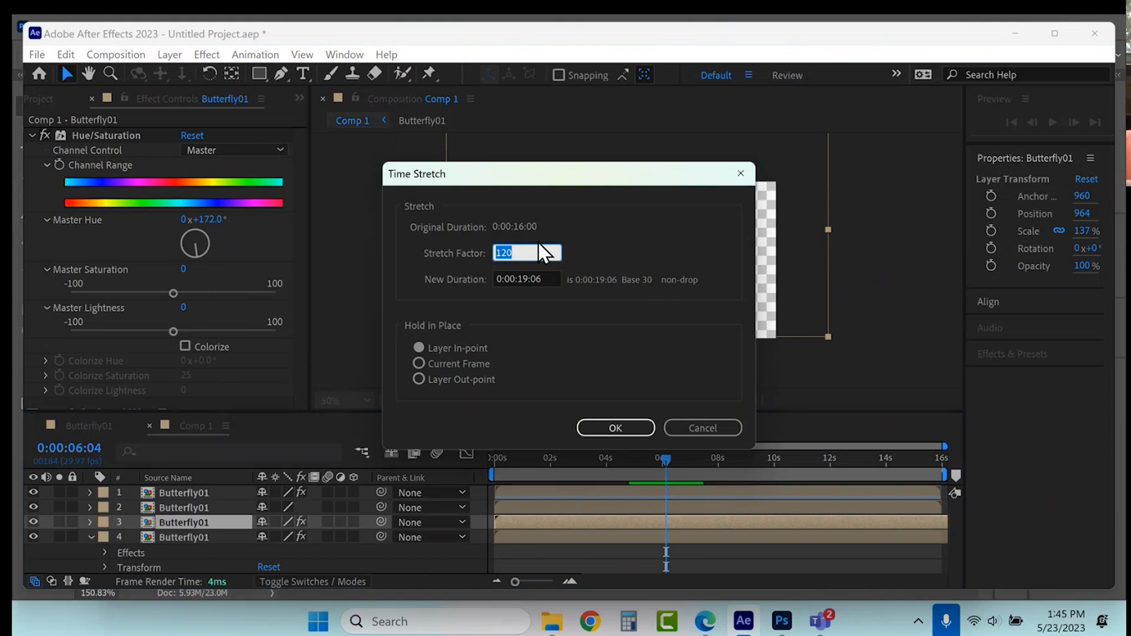
pyautogui.write('60')
pyautogui.press('Return')
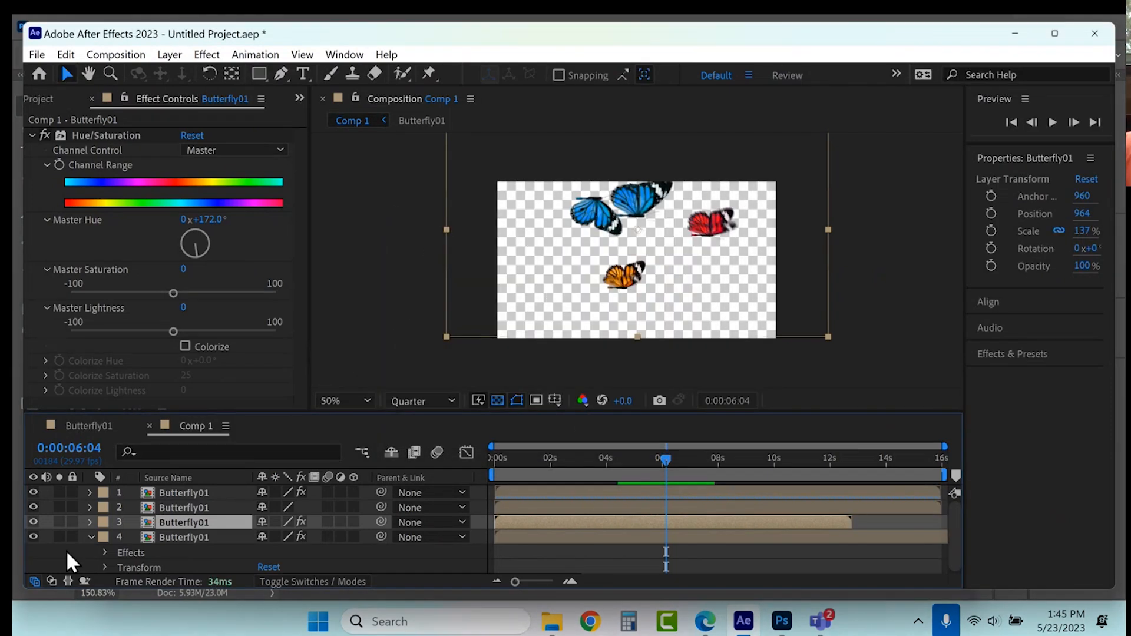
pyautogui.click(91, 536)
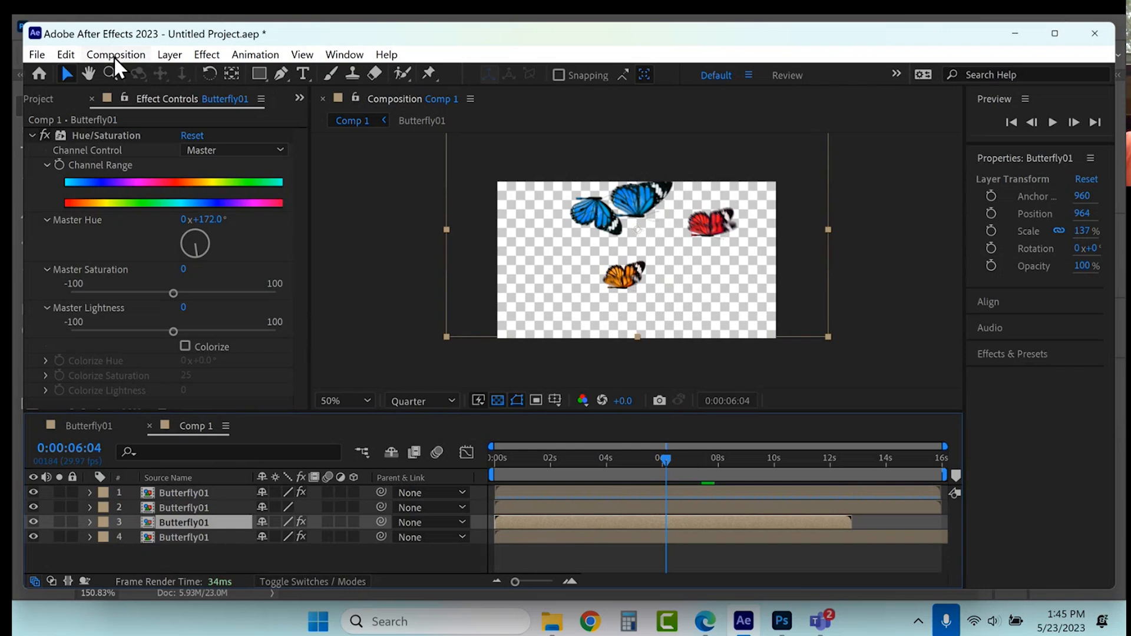
# Create a new 1920 x 1080 composition at 29.97 fps with a duration of 0:00:16:00
pyautogui.click(116, 55)
pyautogui.click(141, 96)
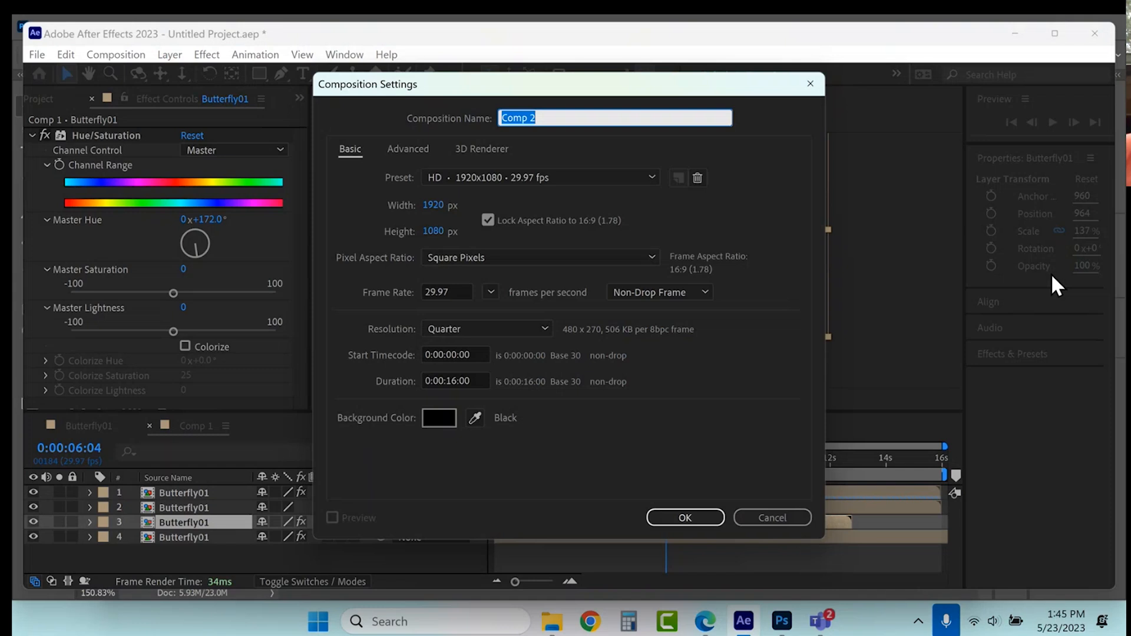
pyautogui.click(685, 516)
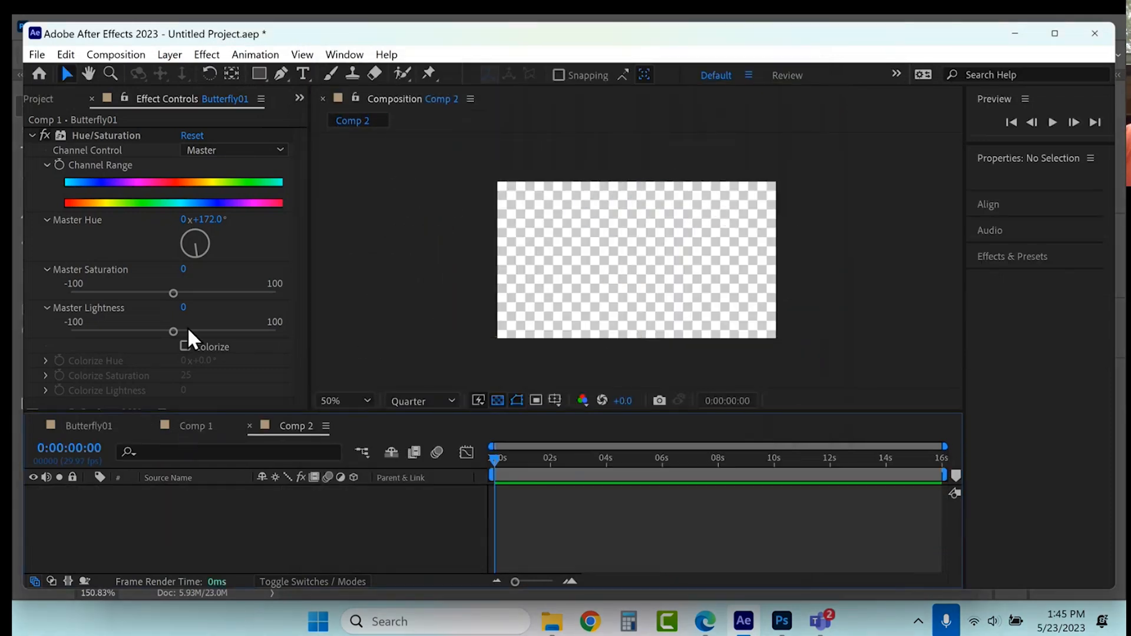
# Add Comp 1 to the Comp 2 timeline as a layer and duplicate that layer
pyautogui.click(34, 99)
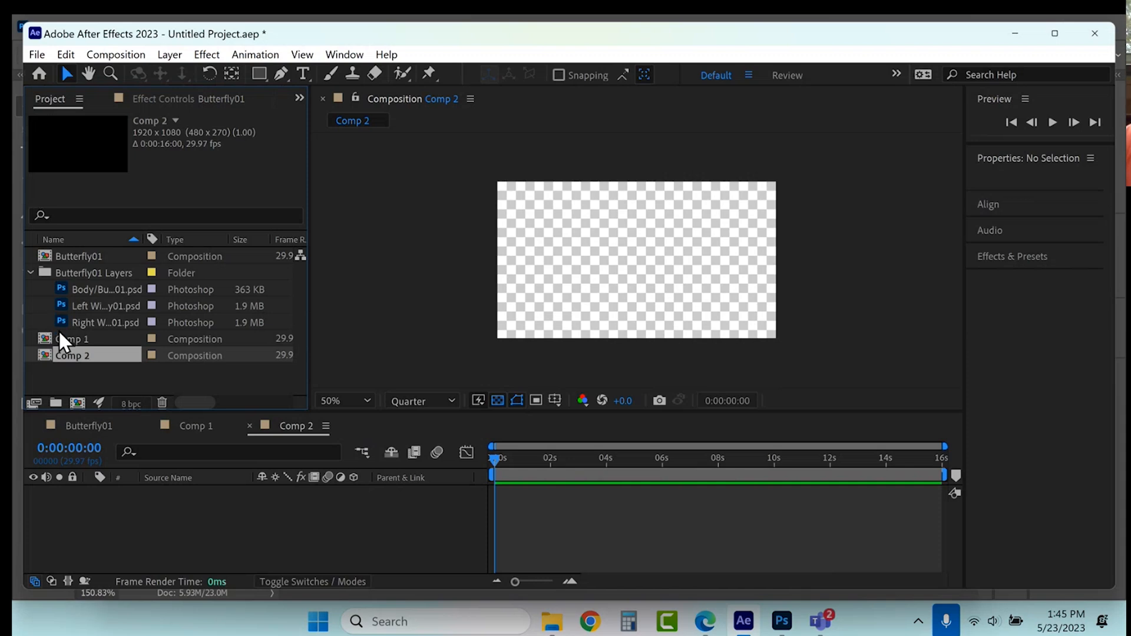
pyautogui.moveTo(65, 339); pyautogui.dragTo(126, 470)
pyautogui.moveTo(152, 510); pyautogui.dragTo(162, 523)
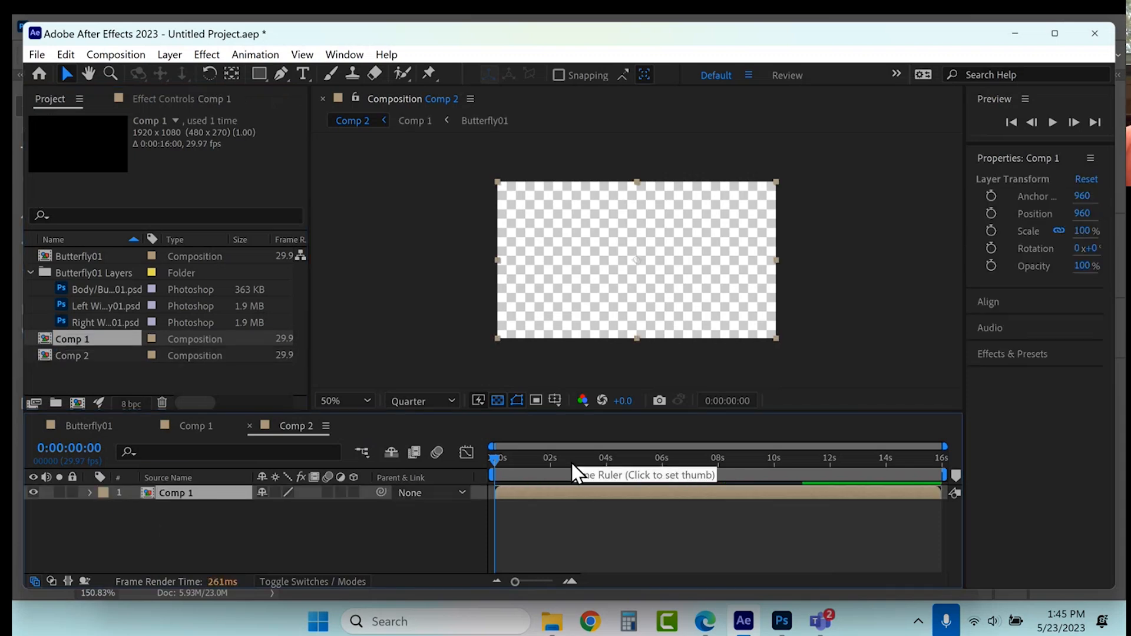
pyautogui.hotkey('ctrl', 'd')
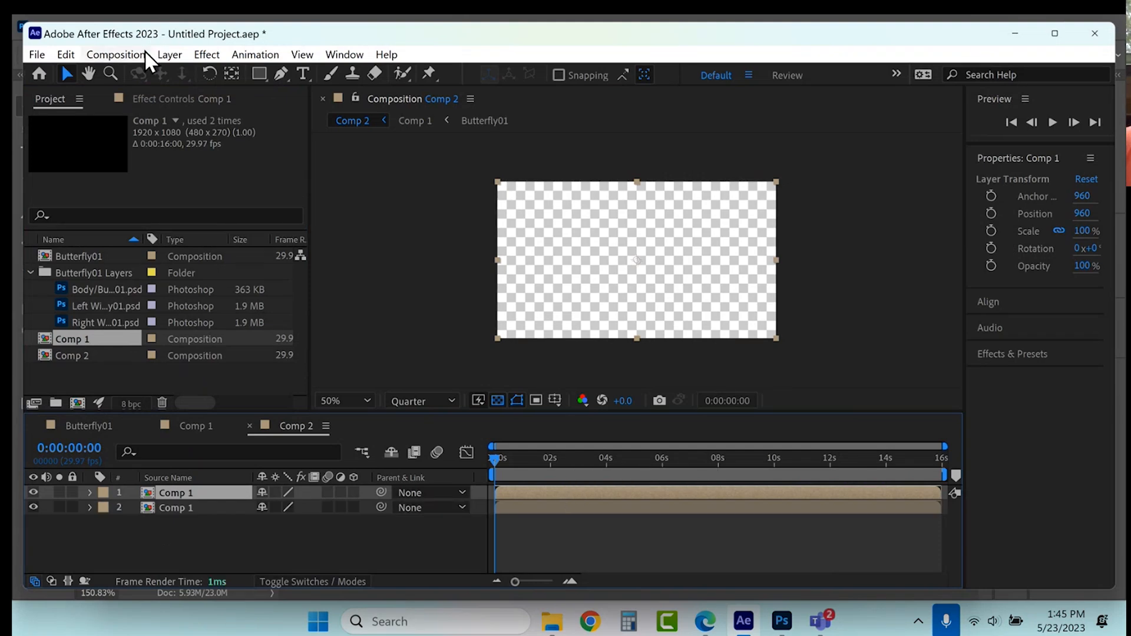
# Scale the topmost Comp 1 layer up to 128%
pyautogui.click(92, 494)
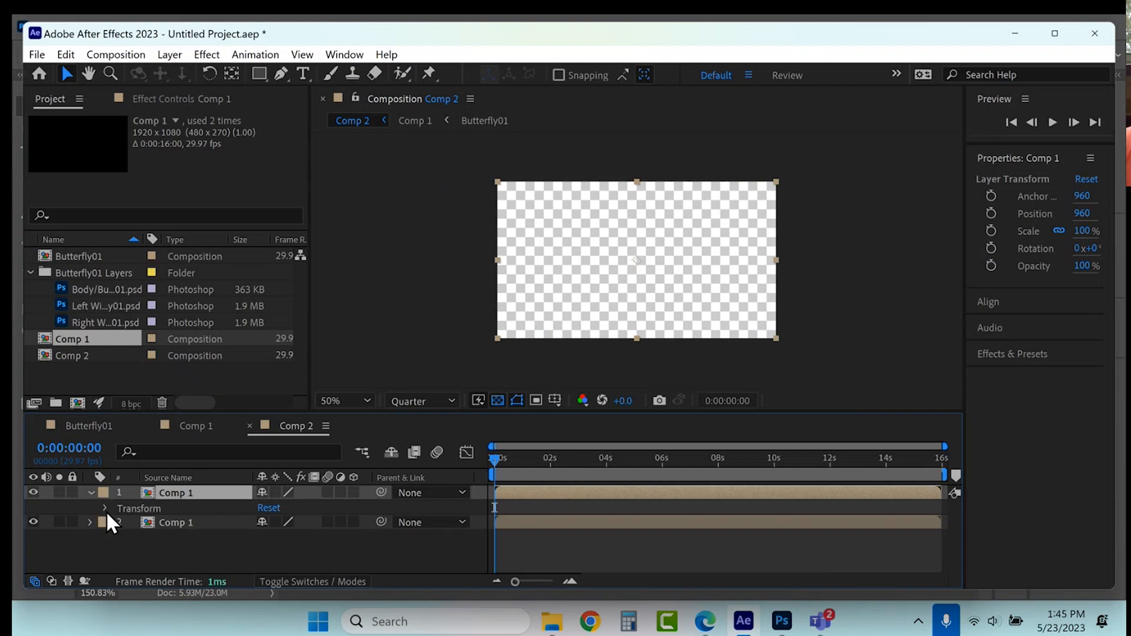
pyautogui.click(106, 509)
pyautogui.moveTo(283, 539); pyautogui.dragTo(296, 524)
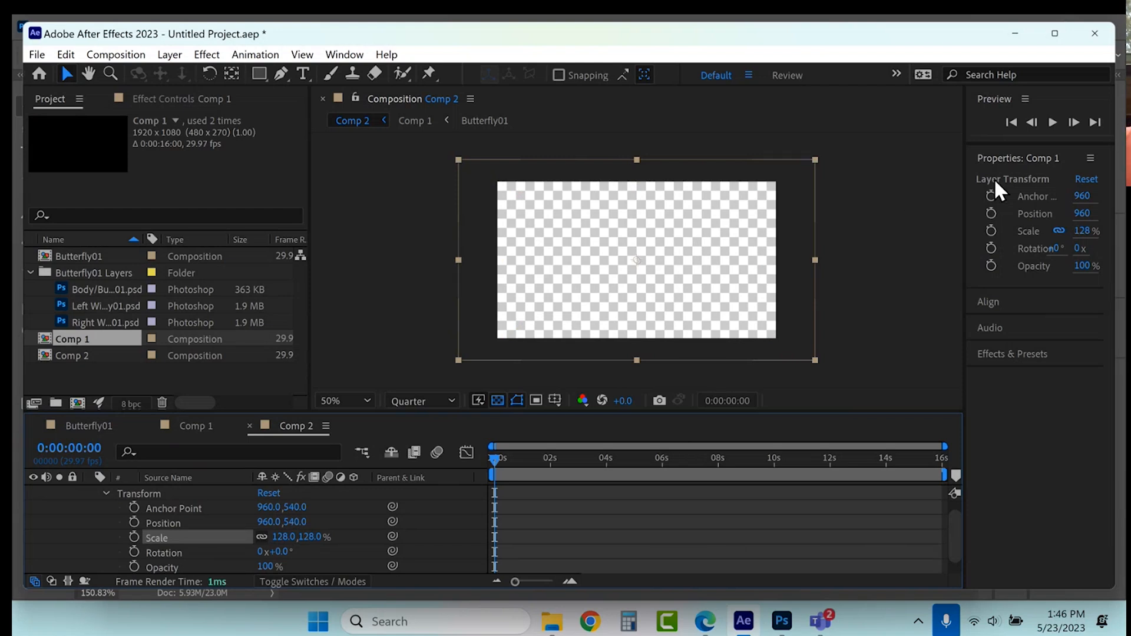
# Find the Wigglerama preset by searching for "wiggle" and apply it to the topmost Comp 1 layer
pyautogui.click(994, 355)
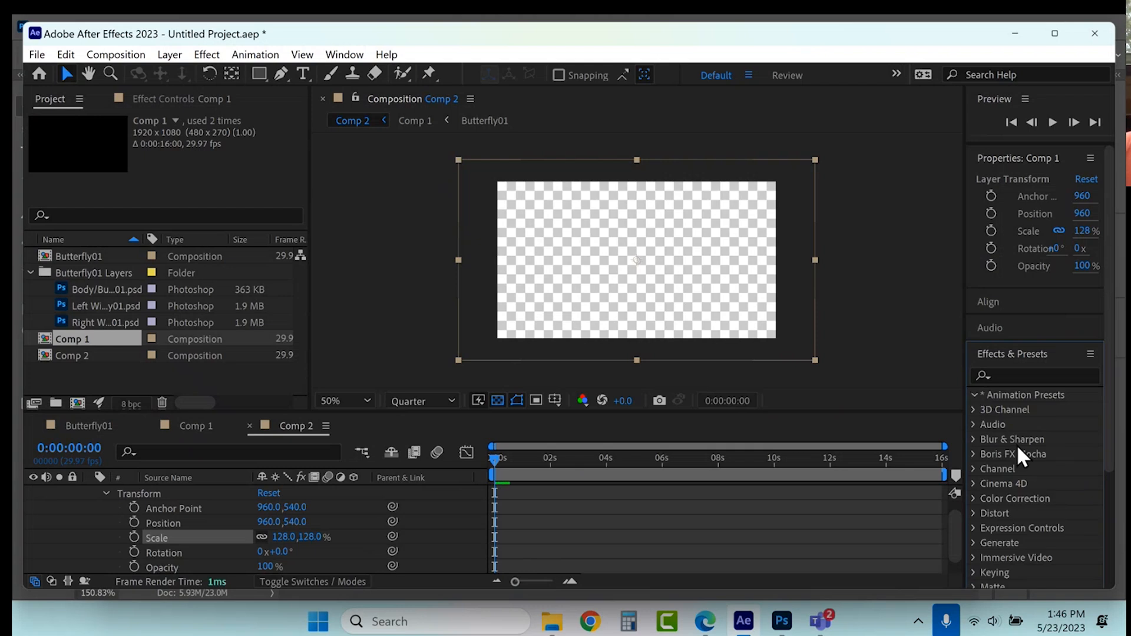
pyautogui.click(1023, 374)
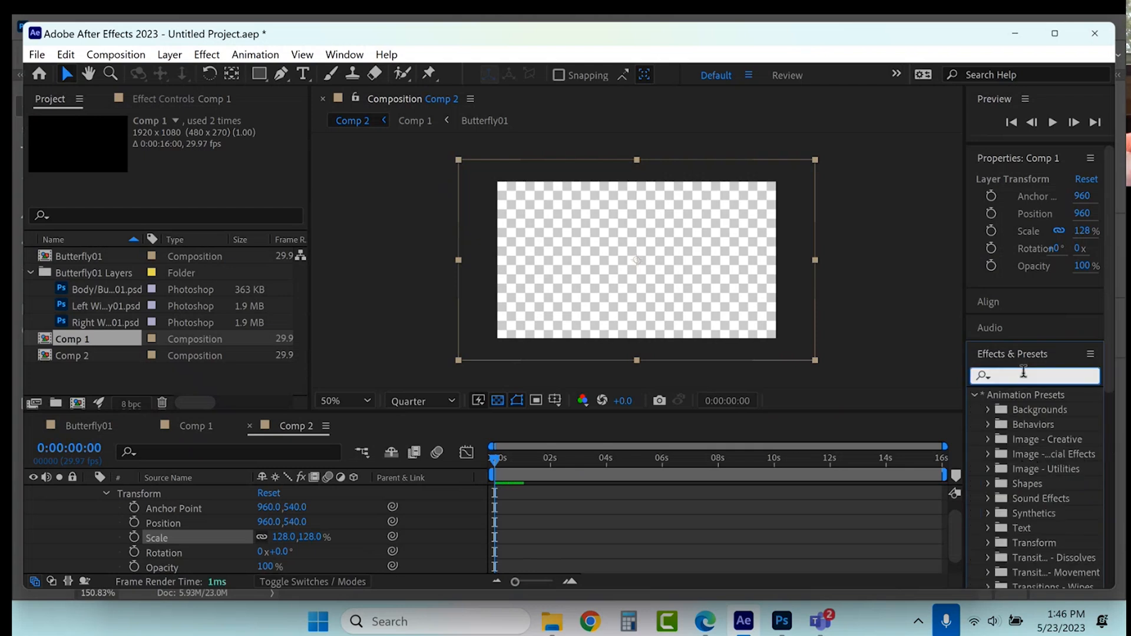
pyautogui.write('wiggle')
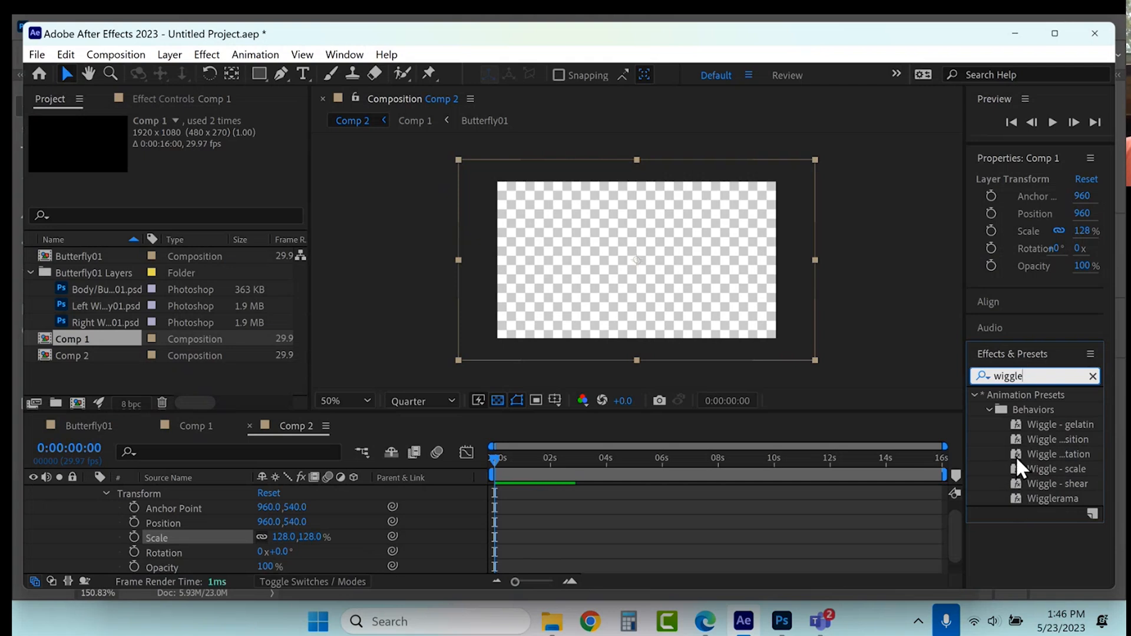
pyautogui.click(1018, 504)
pyautogui.moveTo(1021, 508); pyautogui.dragTo(535, 500)
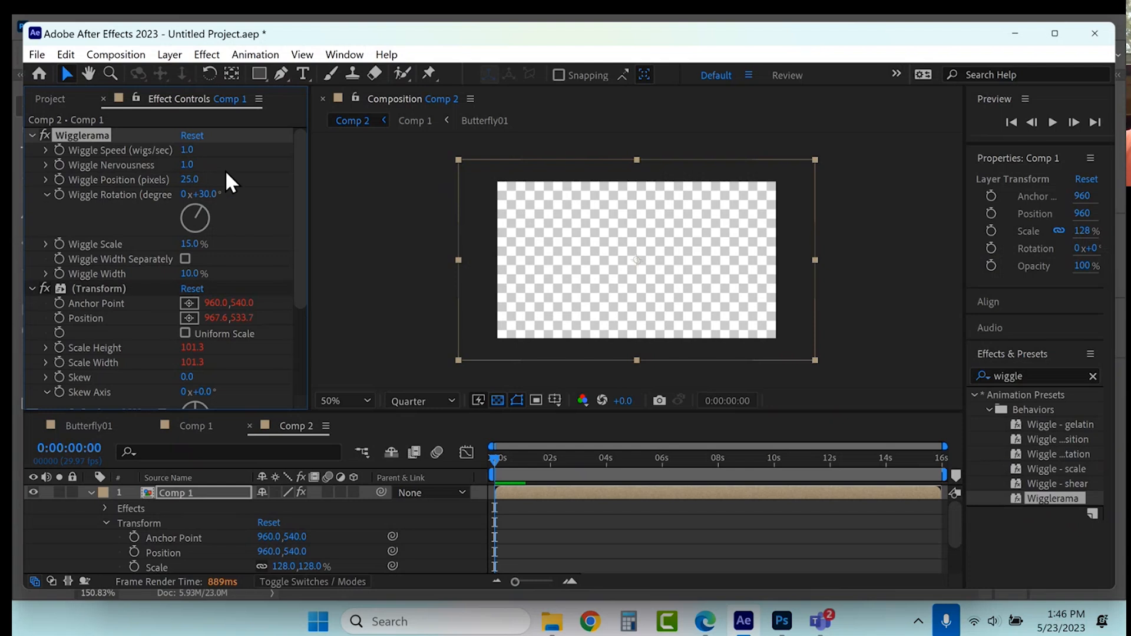
# Set Wigglerama's Wiggle Speed to 3, Wiggle Nervousness to 3 and Wiggle Position to 20 pixels, and preview the animation from the start
pyautogui.click(190, 150)
pyautogui.write('3')
pyautogui.press('Return')
pyautogui.click(195, 167)
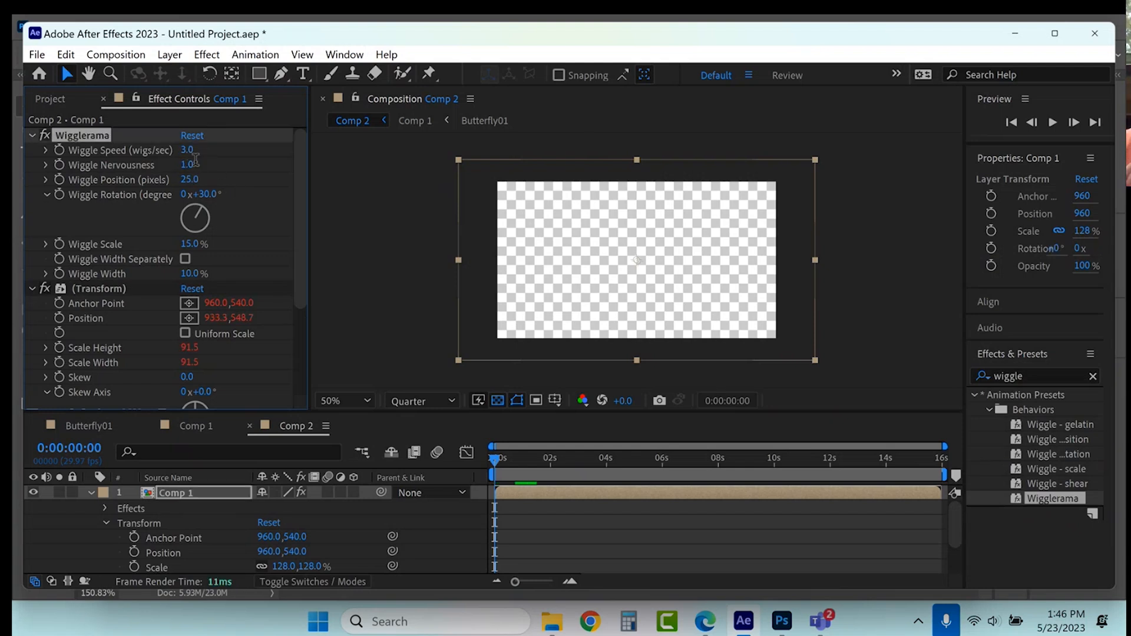
pyautogui.write('3')
pyautogui.press('Return')
pyautogui.click(189, 180)
pyautogui.write('20')
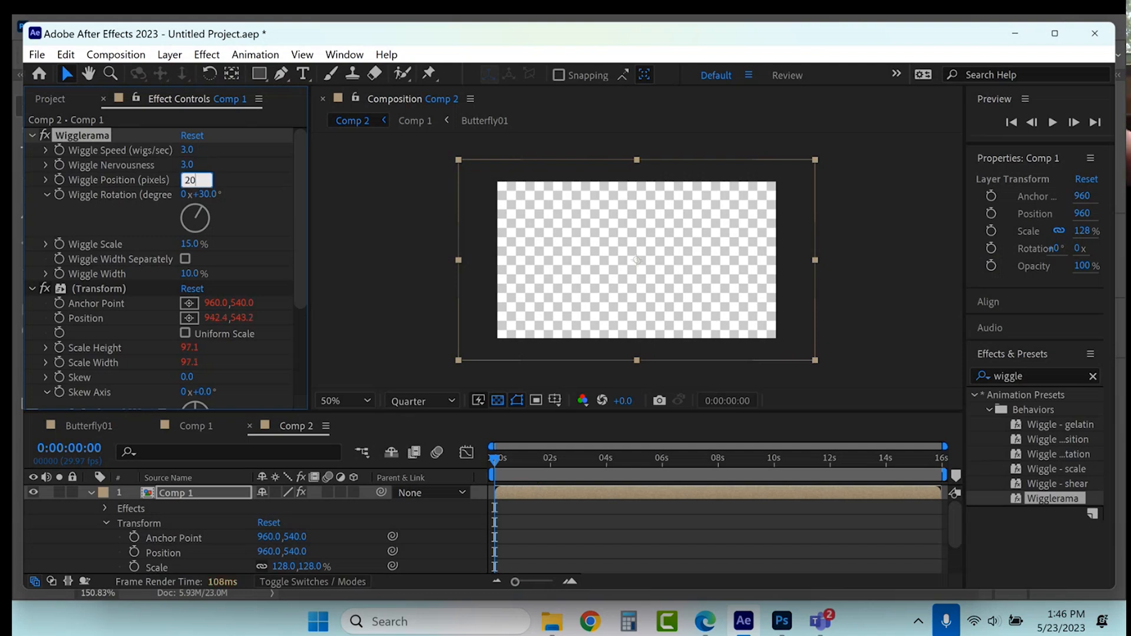
pyautogui.press('Return')
pyautogui.click(497, 460)
pyautogui.press('space')
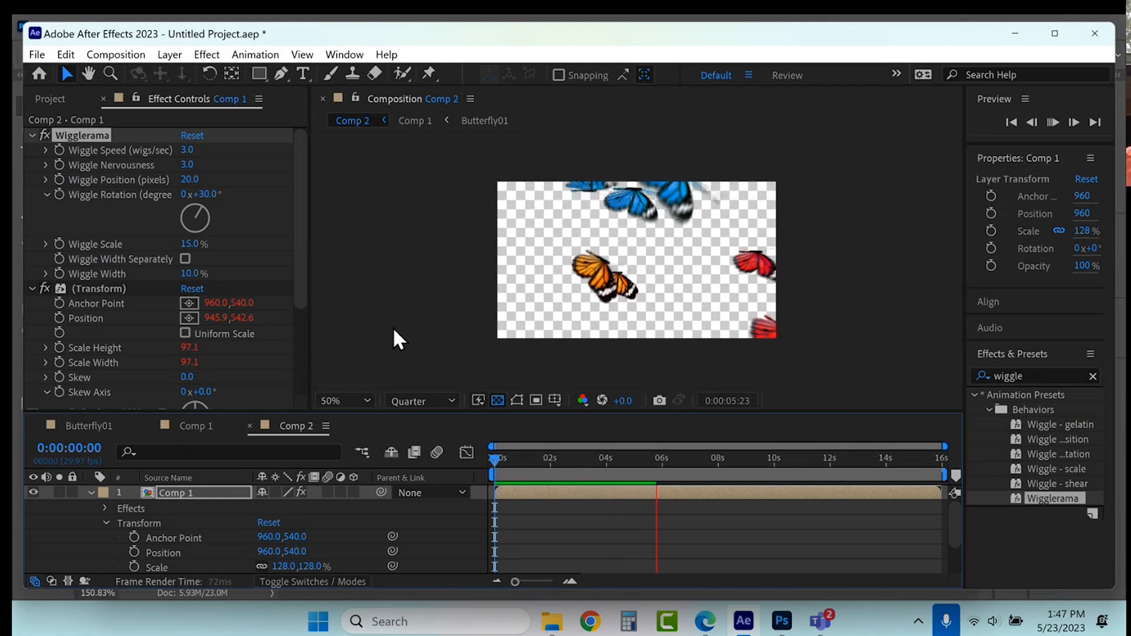
# Time-reverse the topmost Comp 1 layer and preview Comp 2 from the start
pyautogui.click(171, 54)
pyautogui.click(172, 54)
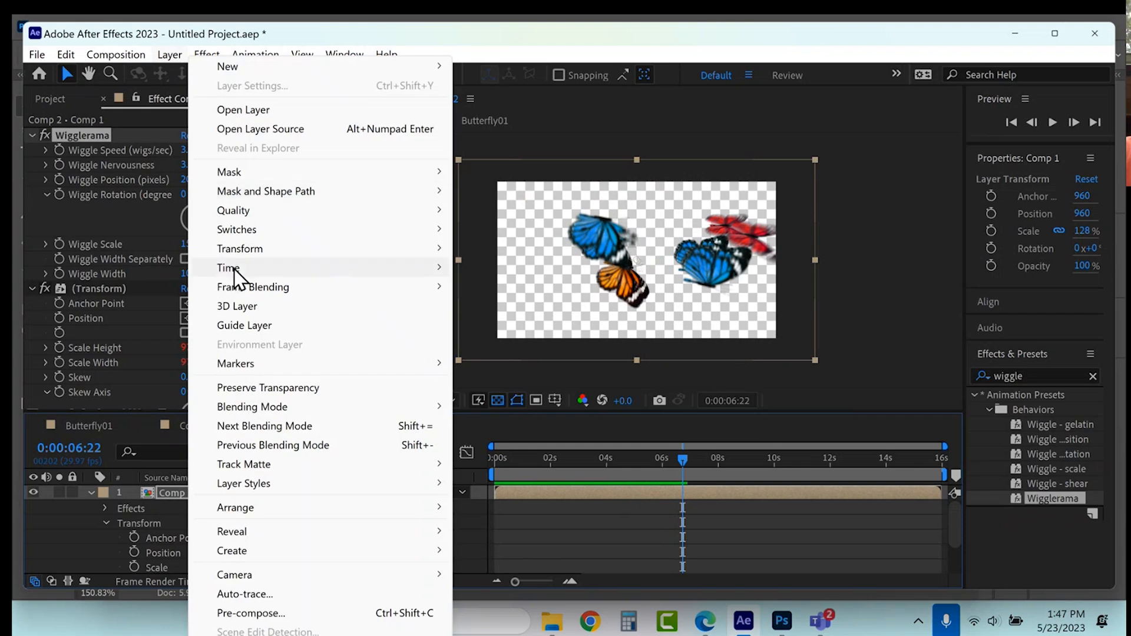
pyautogui.moveTo(266, 270)
pyautogui.click(519, 287)
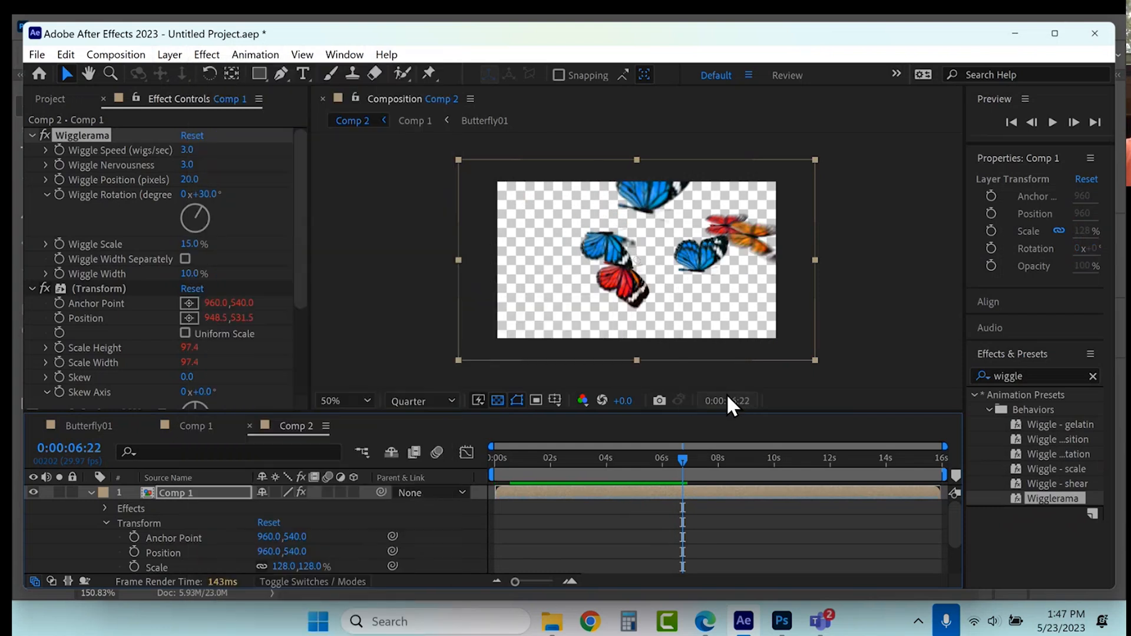
pyautogui.moveTo(524, 459); pyautogui.dragTo(472, 458)
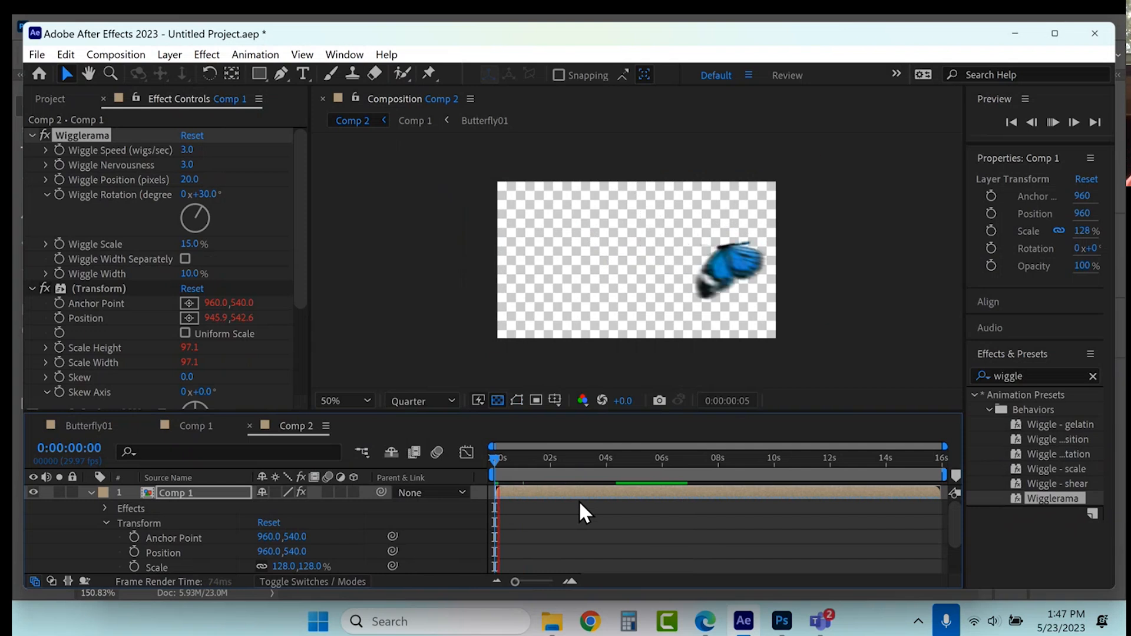
pyautogui.press('space')
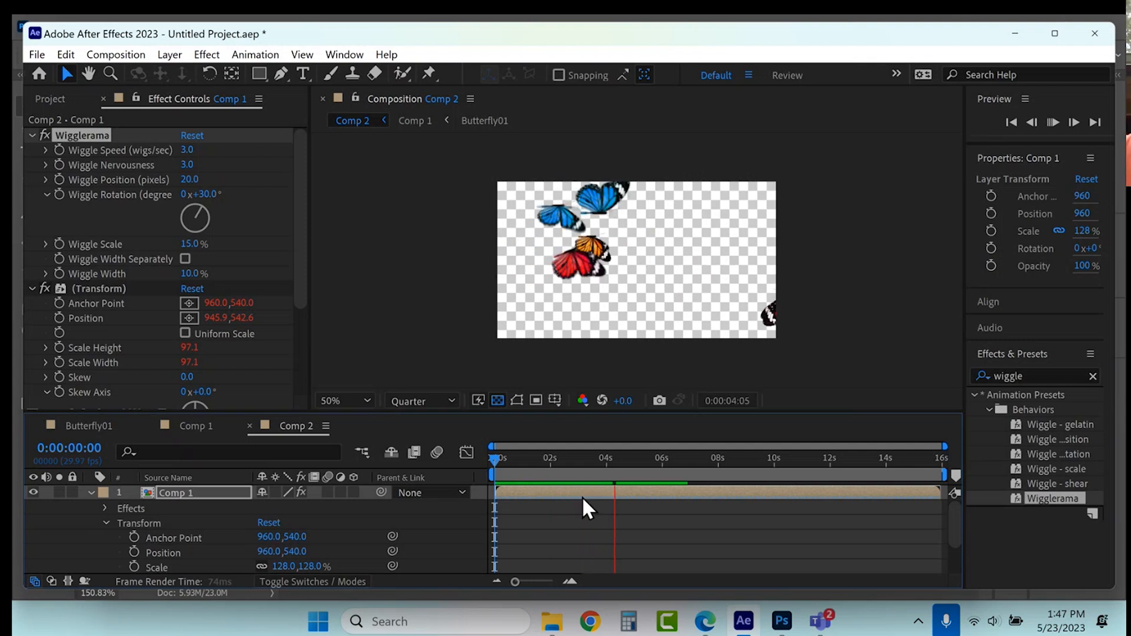
pyautogui.click(581, 496)
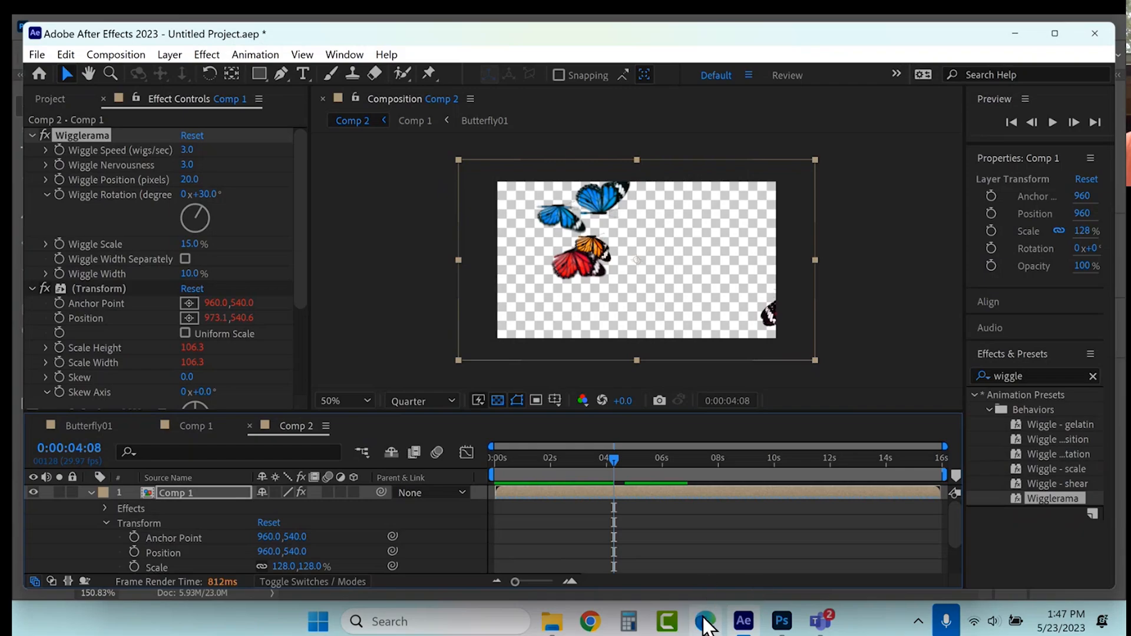
# Switch to Microsoft Edge, open the Google home page through a web search for "google", and close the Bing results tab
pyautogui.click(704, 620)
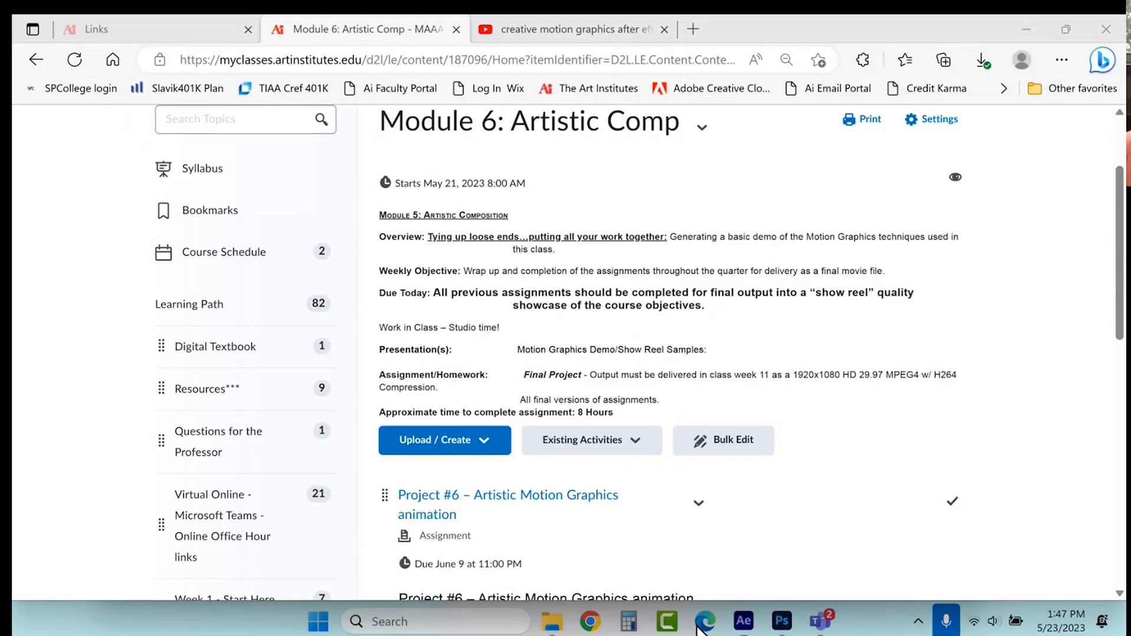
pyautogui.click(693, 29)
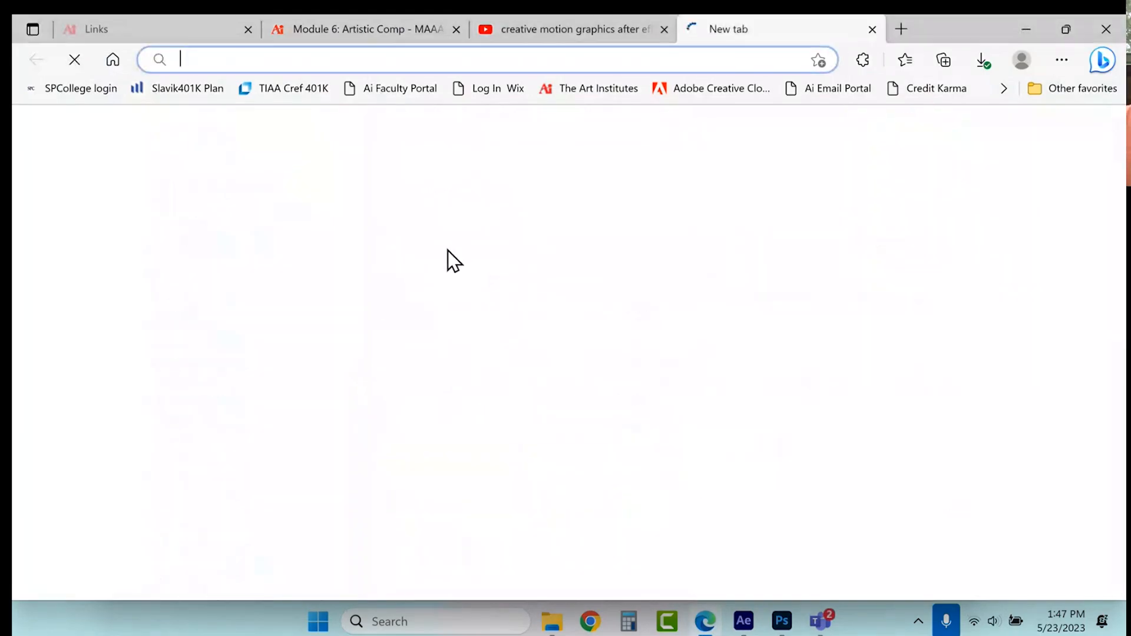
pyautogui.click(420, 155)
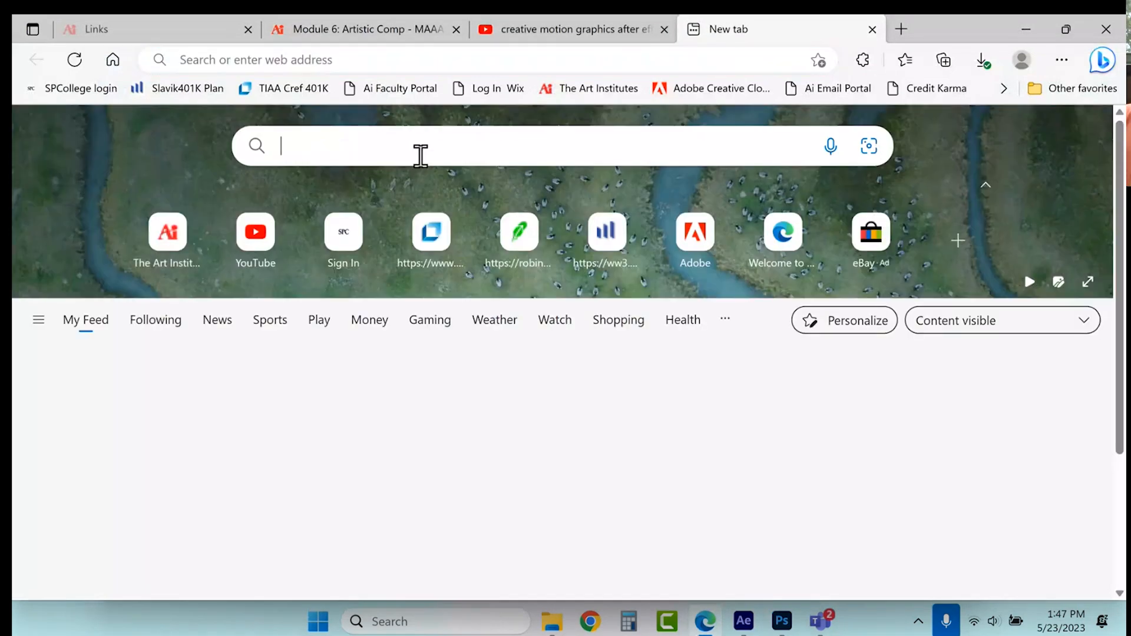
pyautogui.write('google')
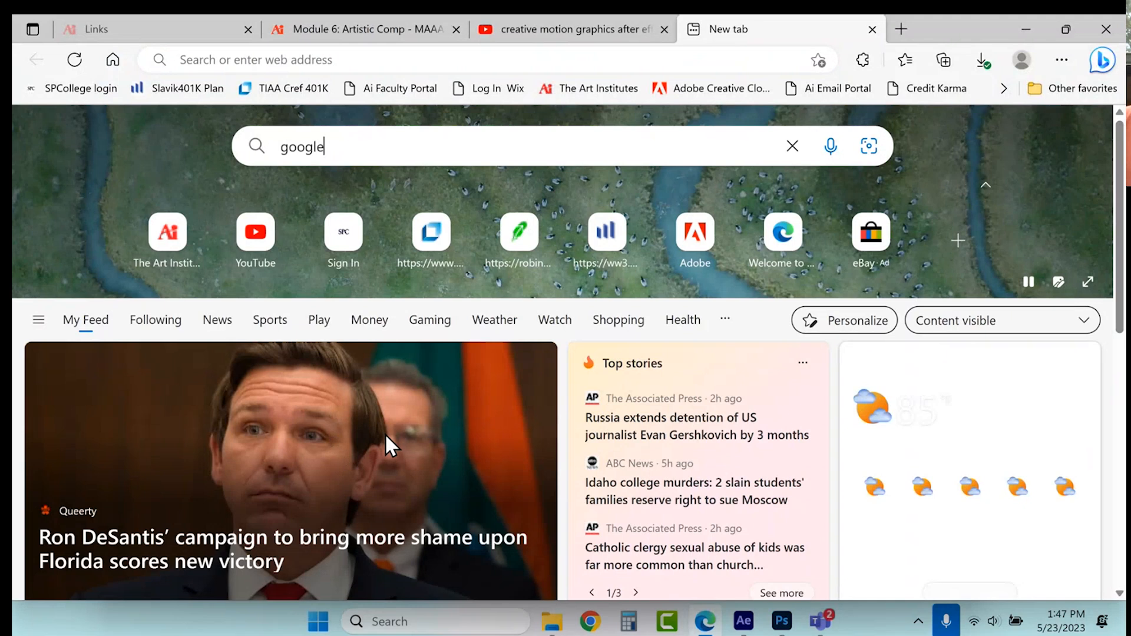
pyautogui.press('Return')
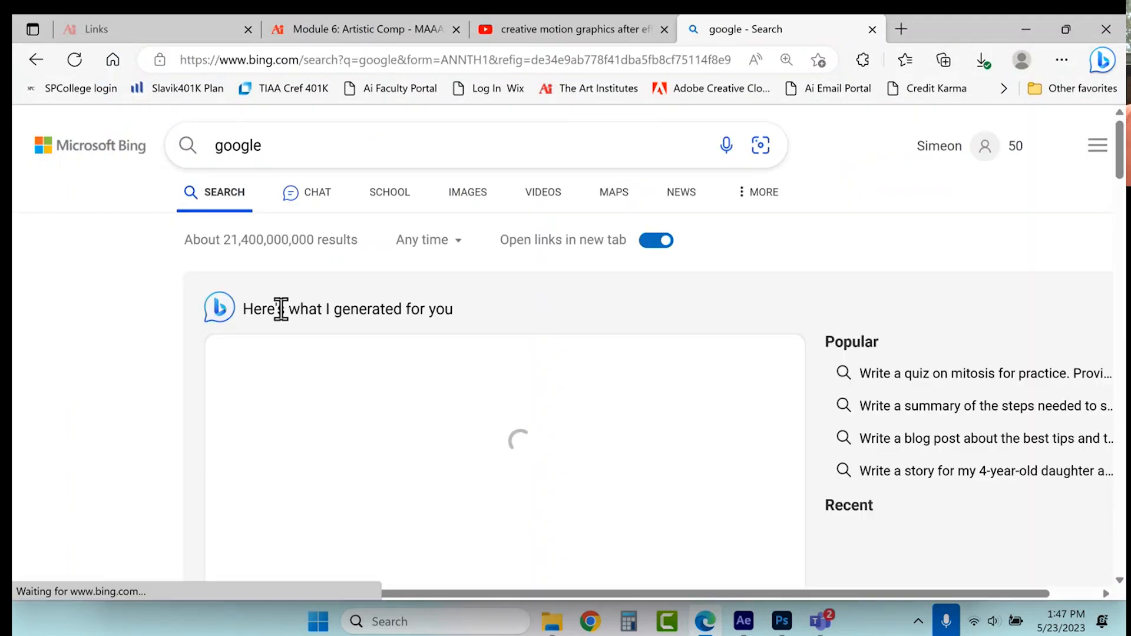
pyautogui.scroll(-5, 277, 308)
pyautogui.click(198, 517)
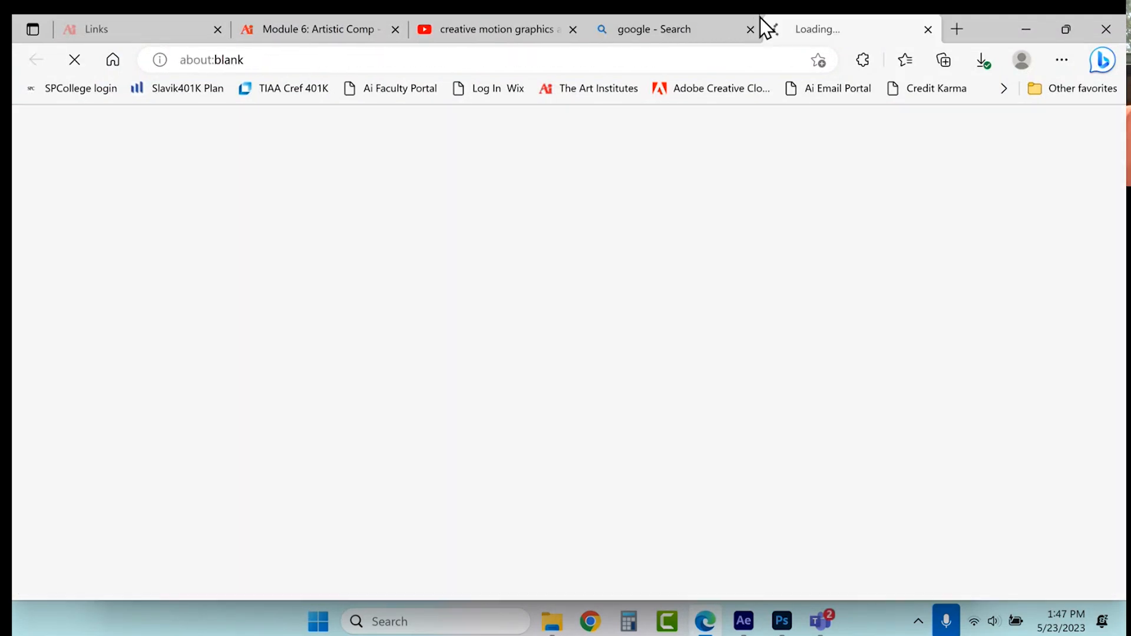
pyautogui.click(751, 28)
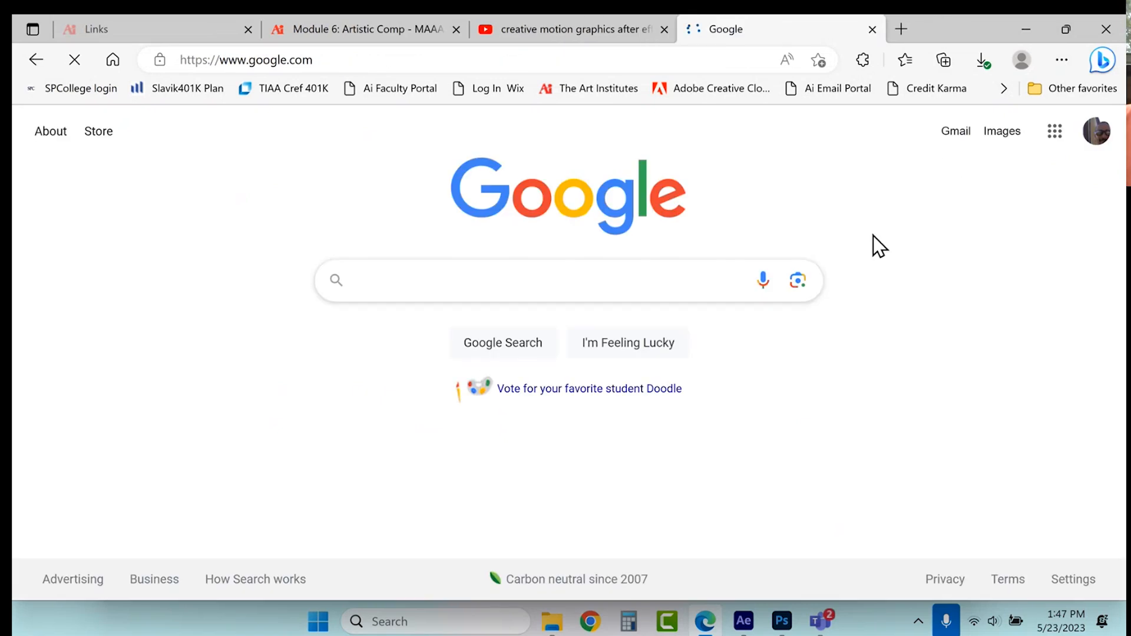
# Search Google Images for "grass png transparent"
pyautogui.click(1014, 132)
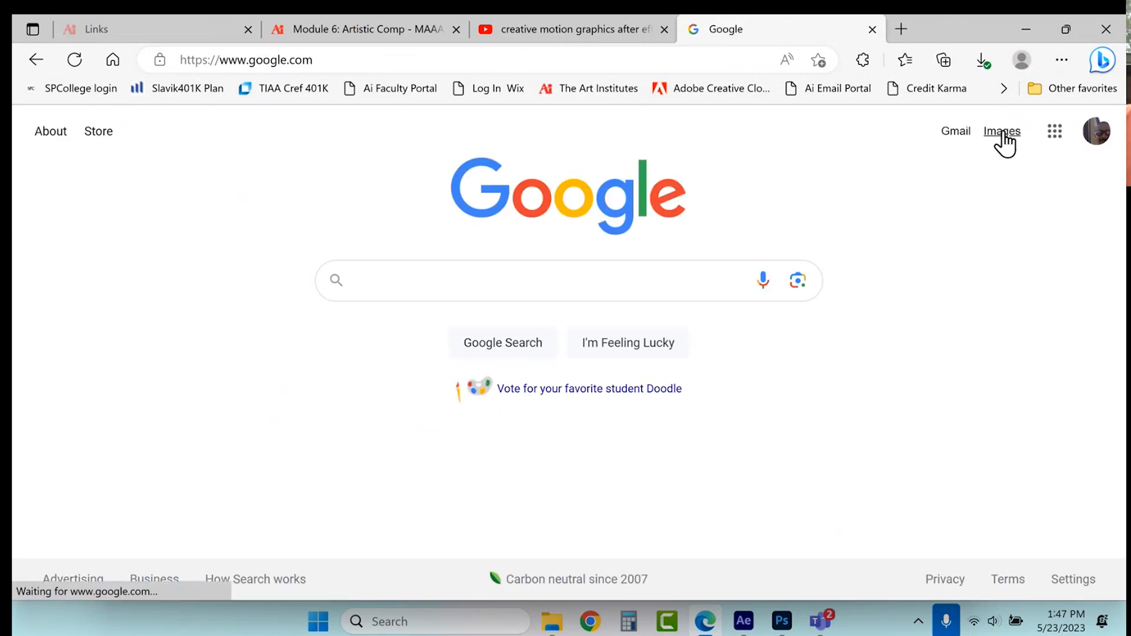
pyautogui.click(445, 281)
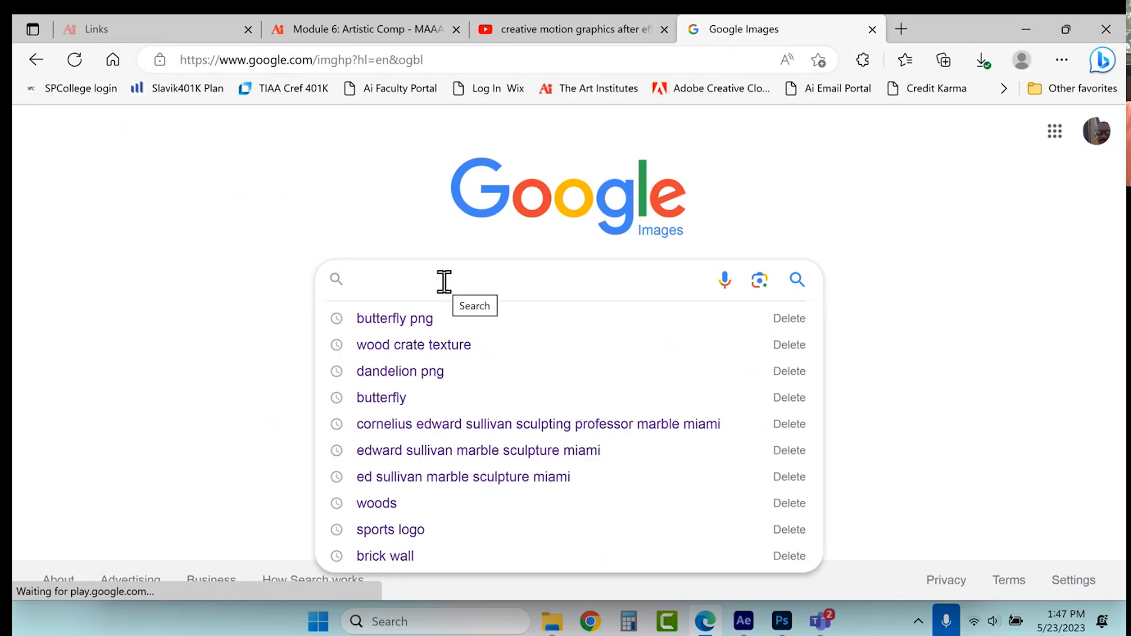
pyautogui.write('grass png')
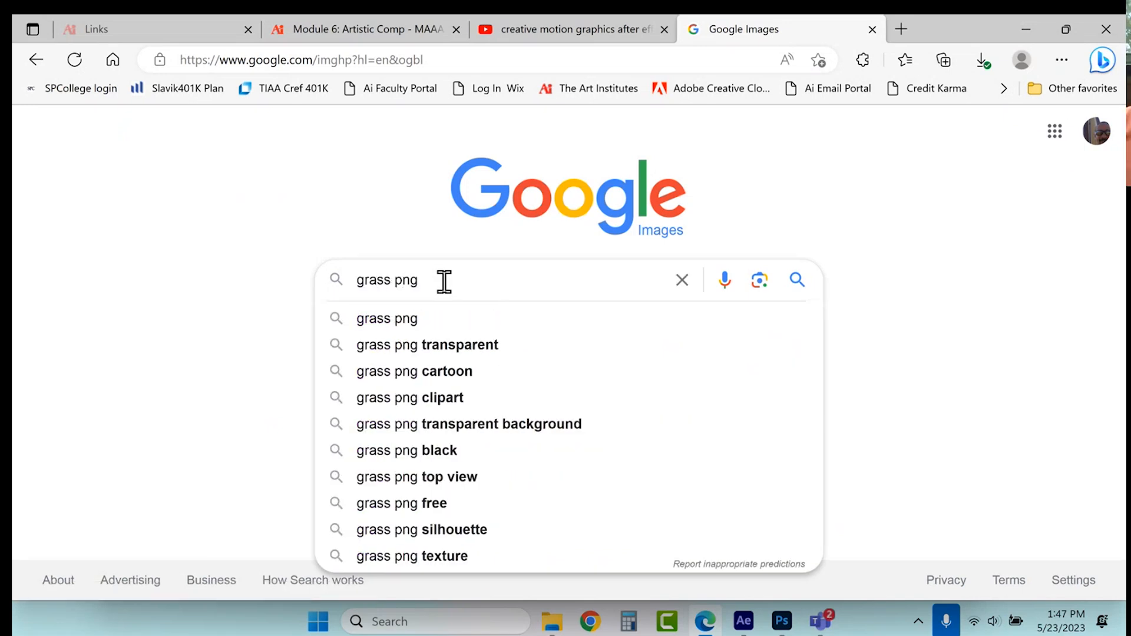
pyautogui.click(435, 346)
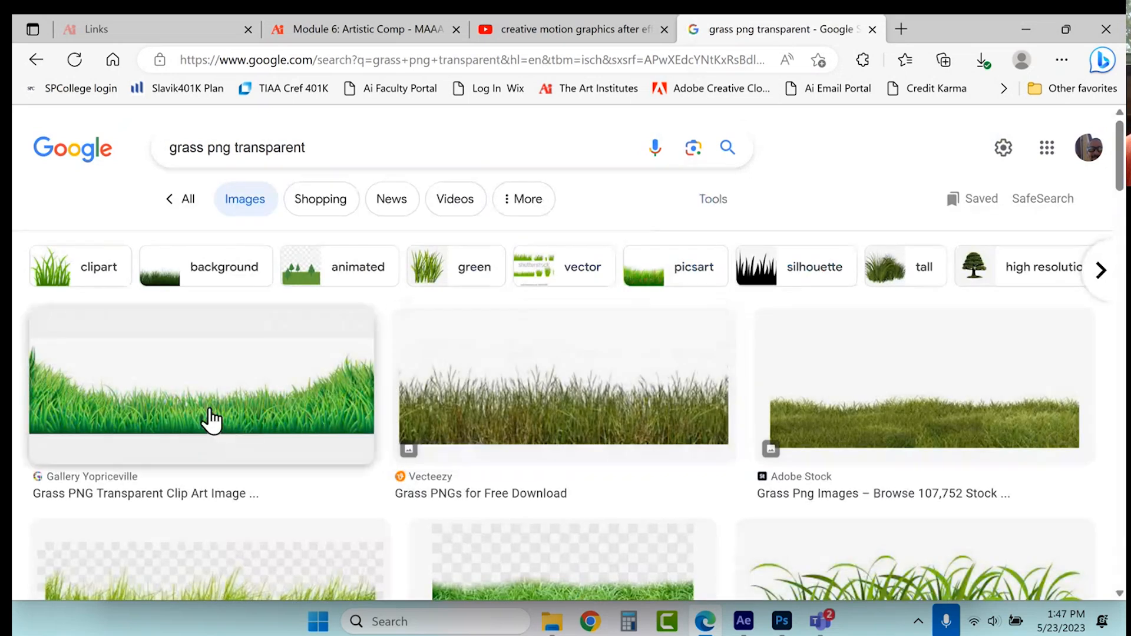
pyautogui.click(516, 403)
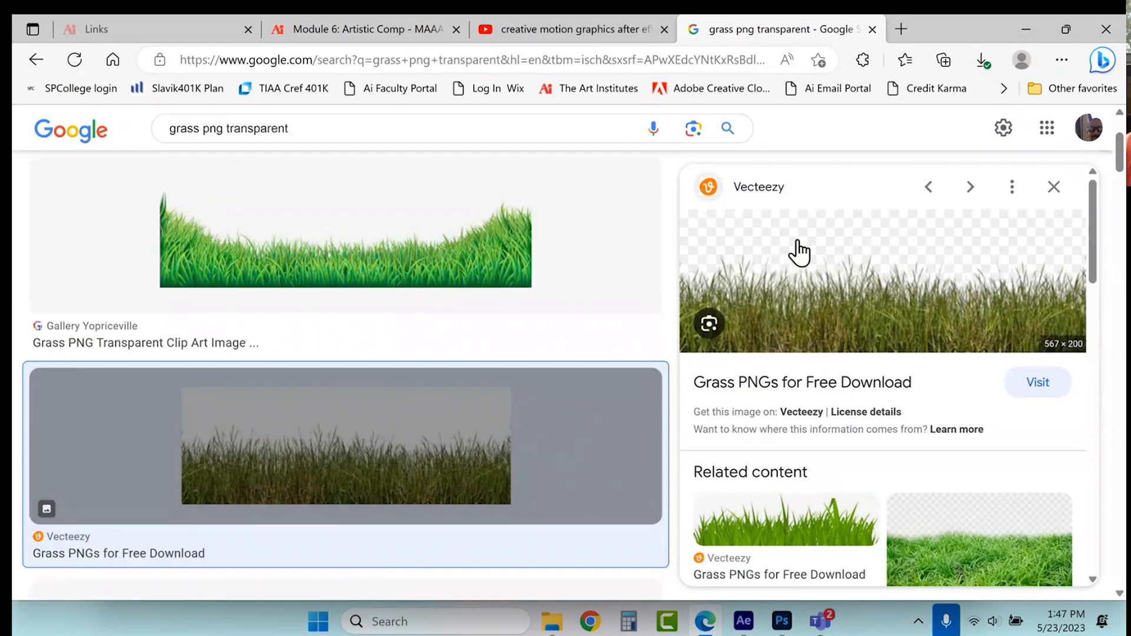
pyautogui.rightClick(865, 306)
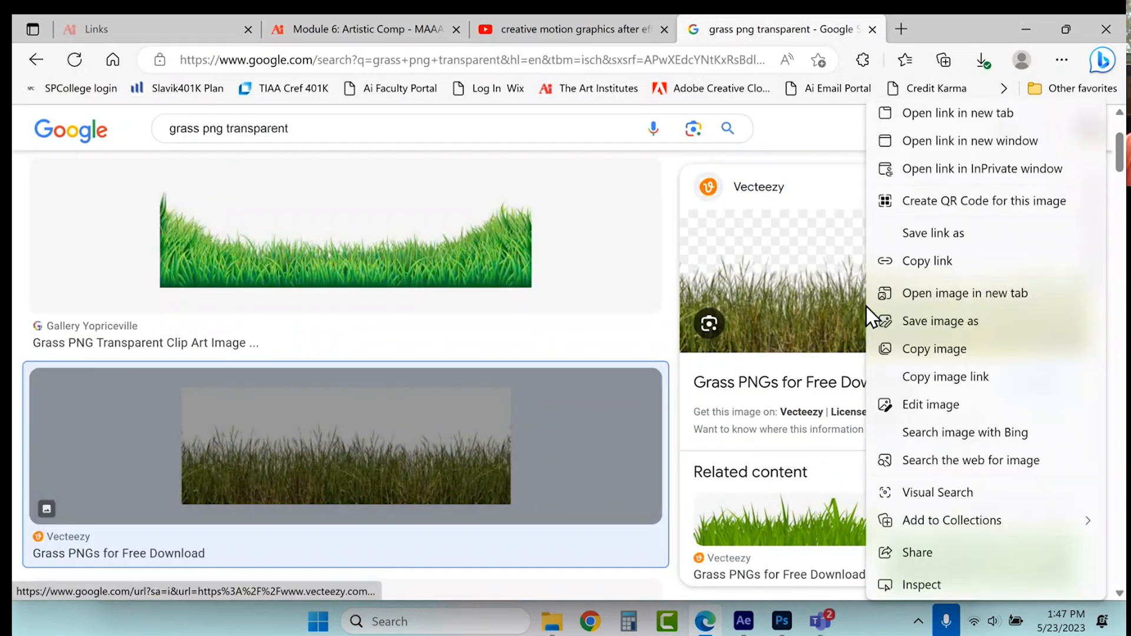
pyautogui.click(929, 319)
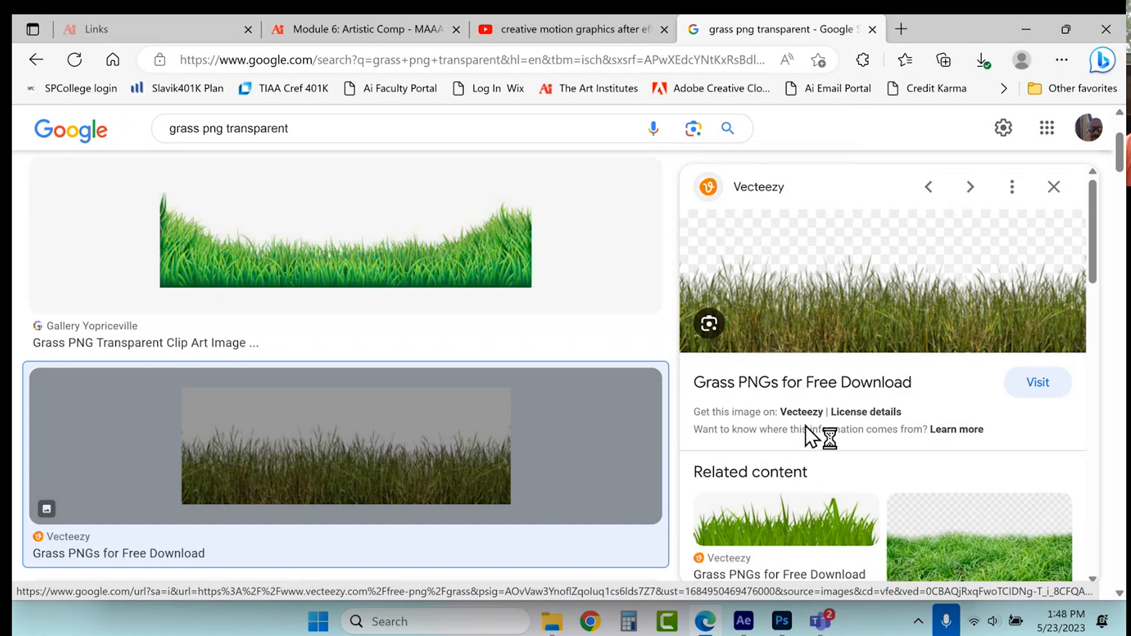
pyautogui.write('Grass')
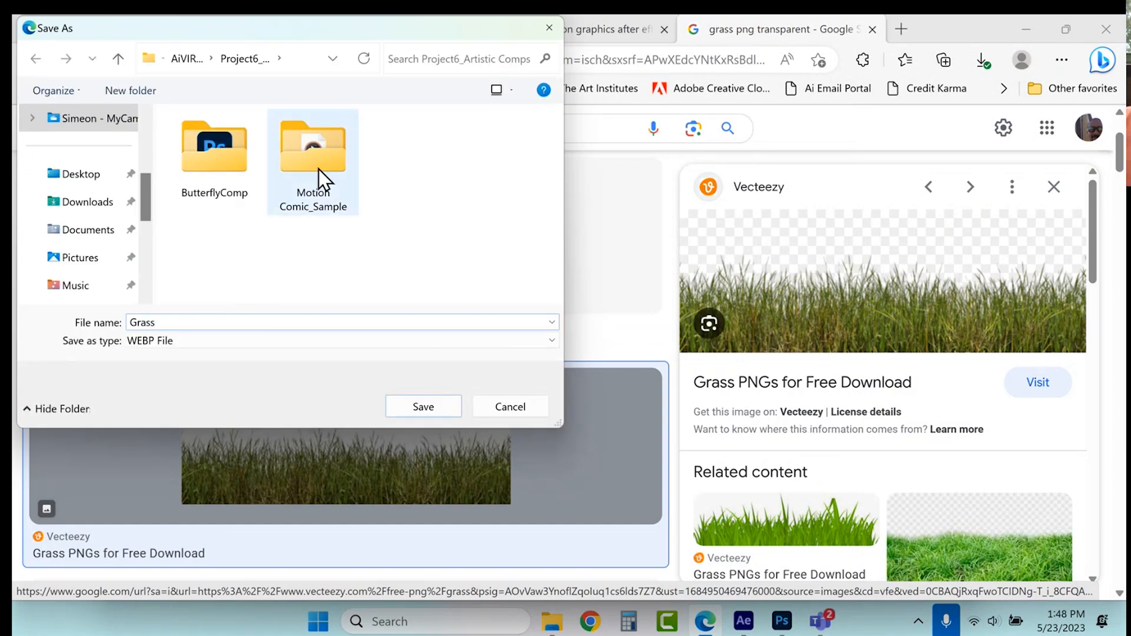
pyautogui.doubleClick(256, 154)
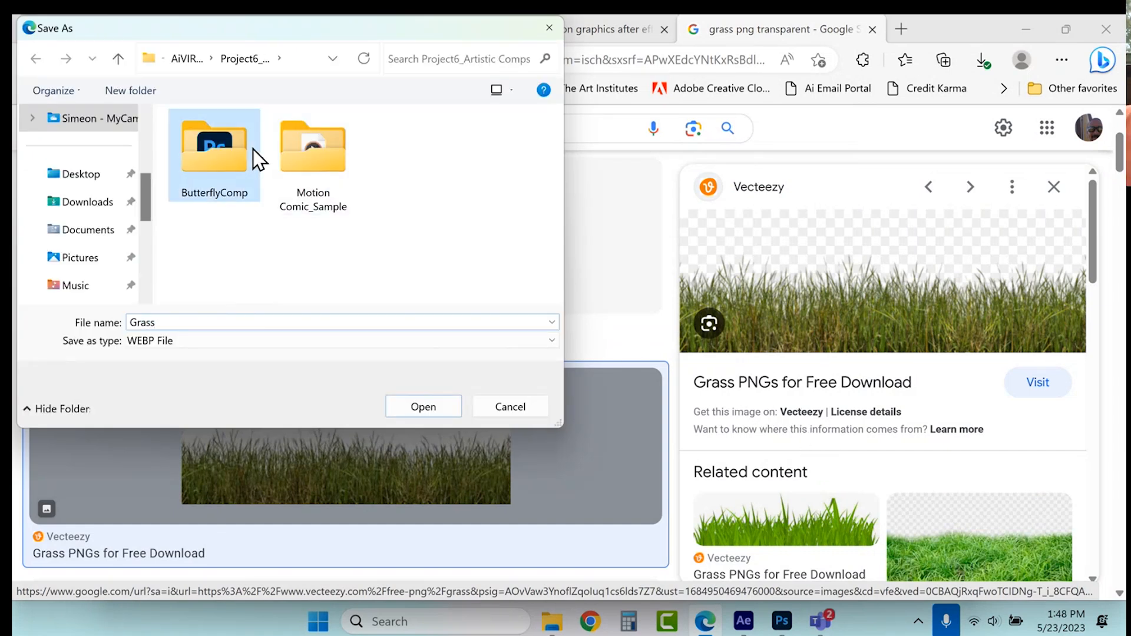
pyautogui.click(504, 406)
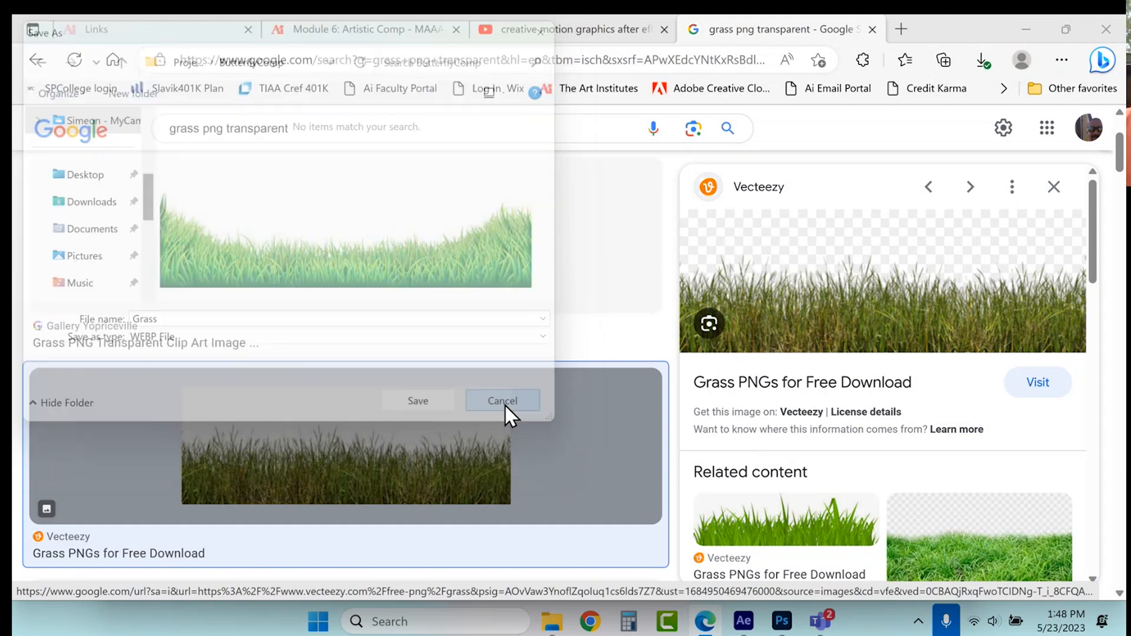
pyautogui.click(1054, 194)
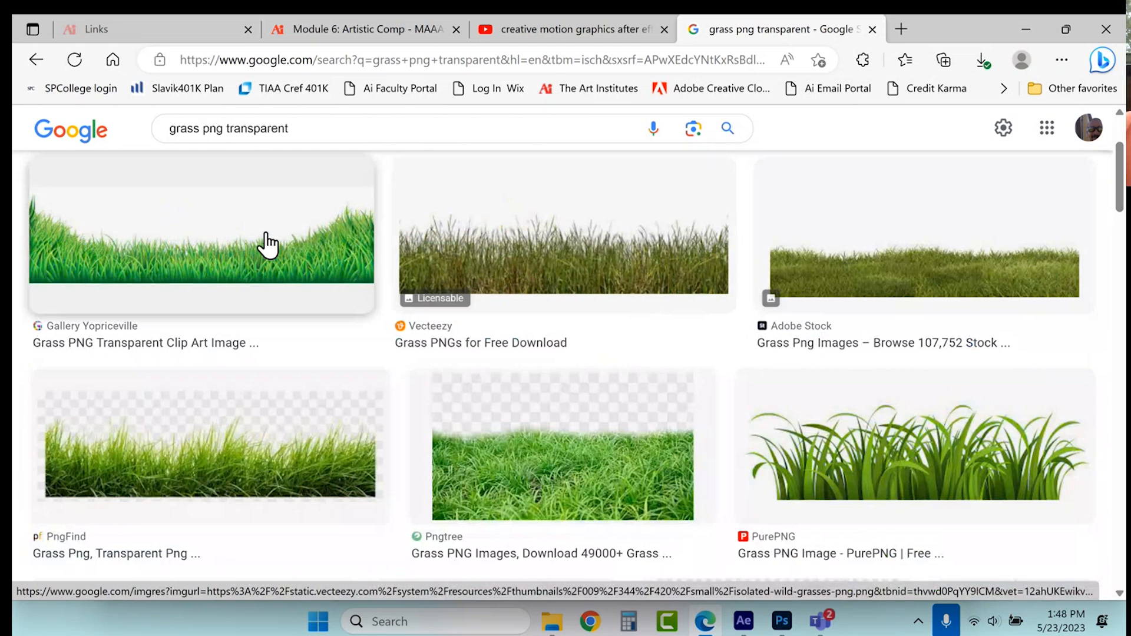
# Save the PurePNG grass image as a PNG named Grass in the ButterflyComp folder and close its preview
pyautogui.click(876, 433)
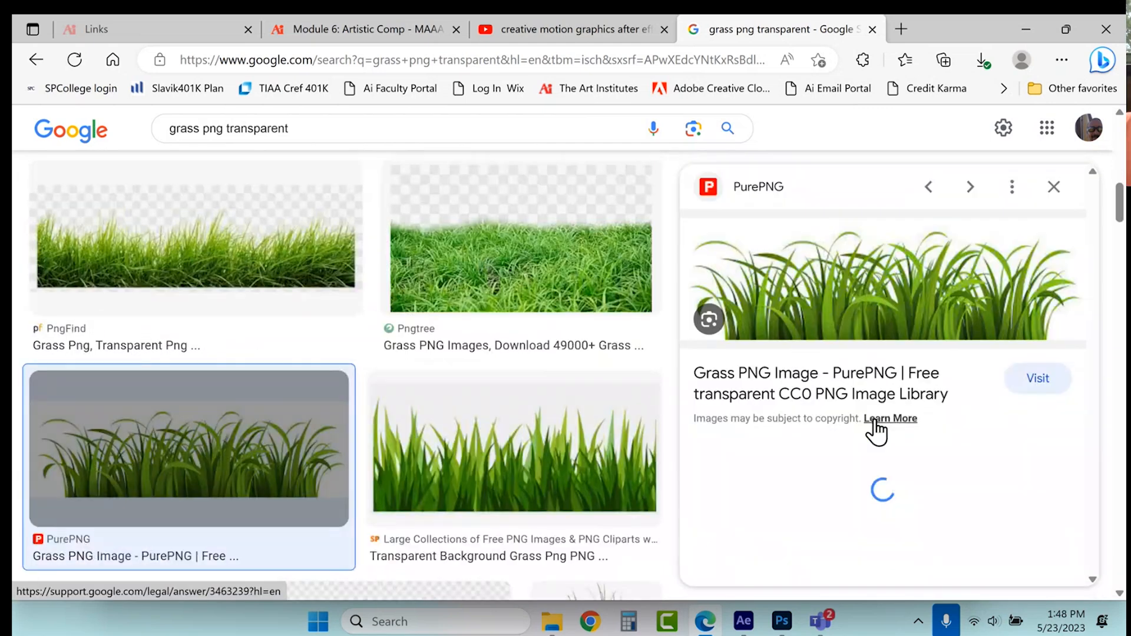
pyautogui.rightClick(868, 262)
pyautogui.click(917, 318)
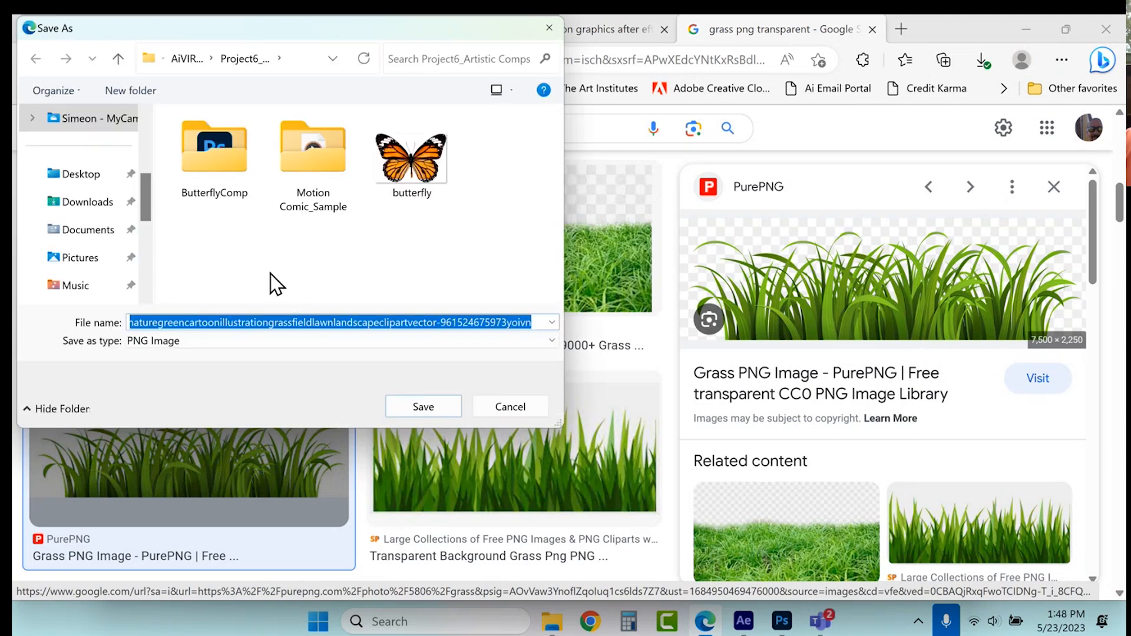
pyautogui.write('Grass')
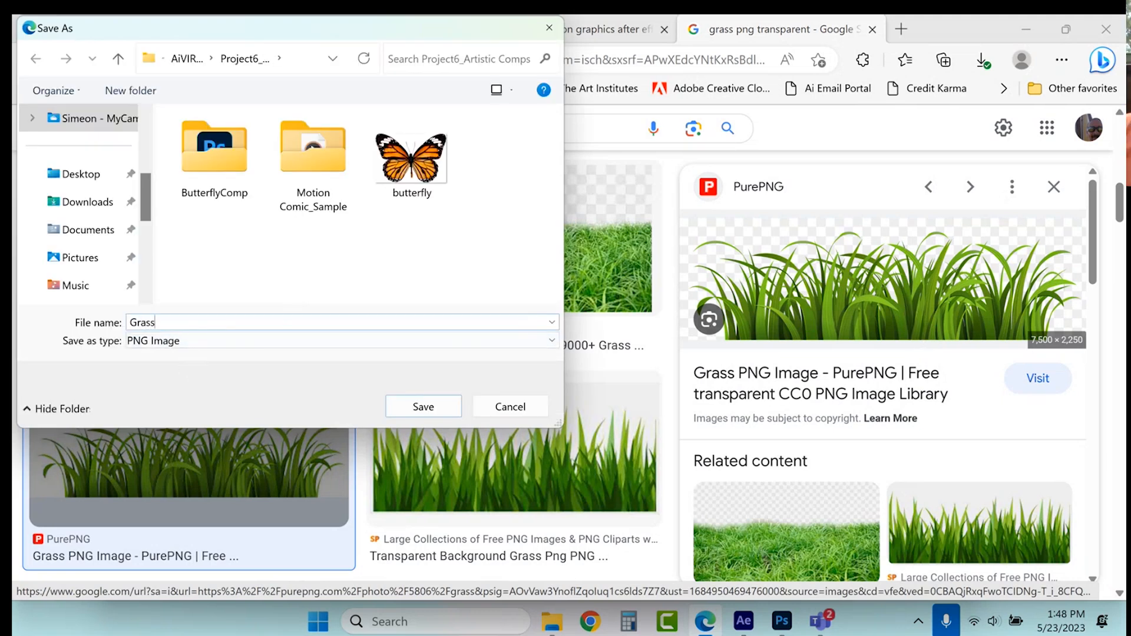
pyautogui.doubleClick(227, 163)
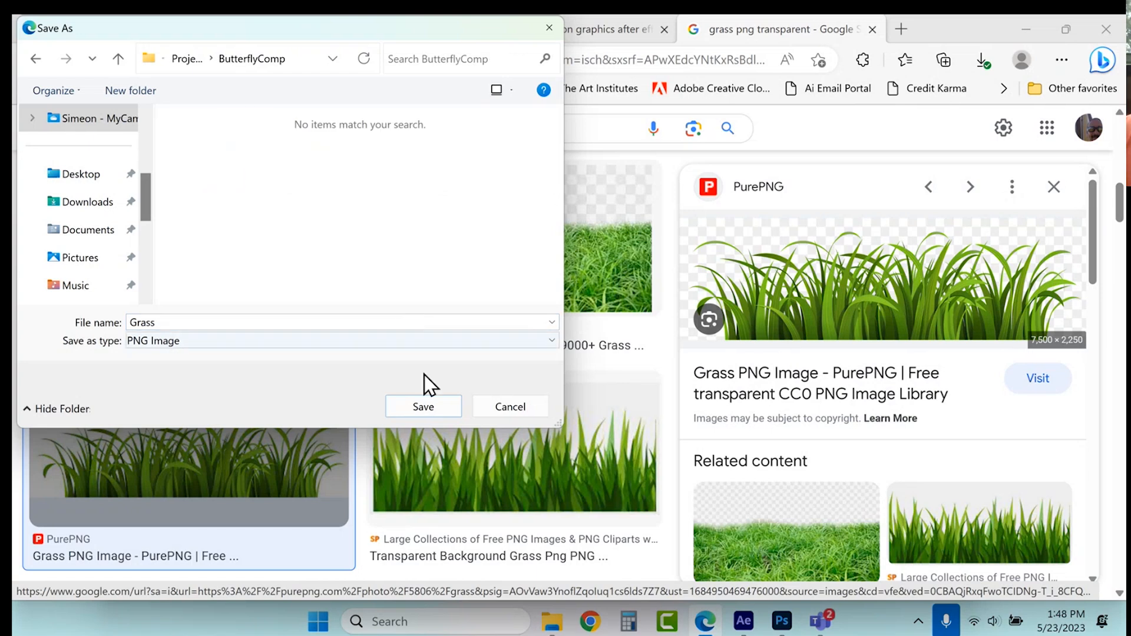
pyautogui.click(422, 407)
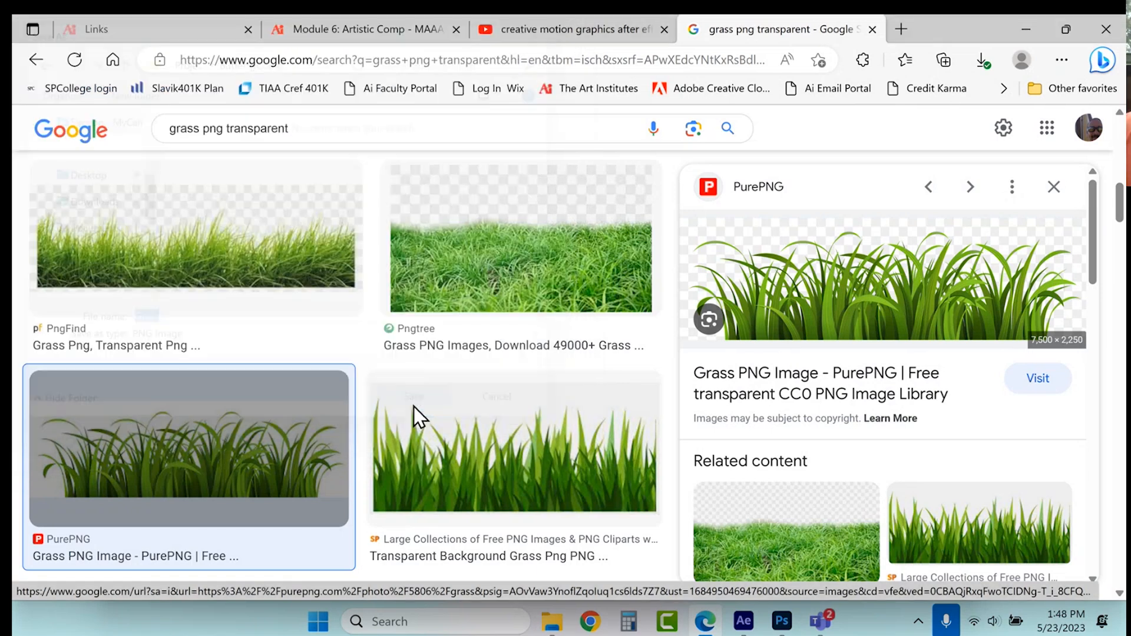
pyautogui.click(1053, 187)
# Start a new Google search for "ny sky background" and show the image results
pyautogui.click(316, 123)
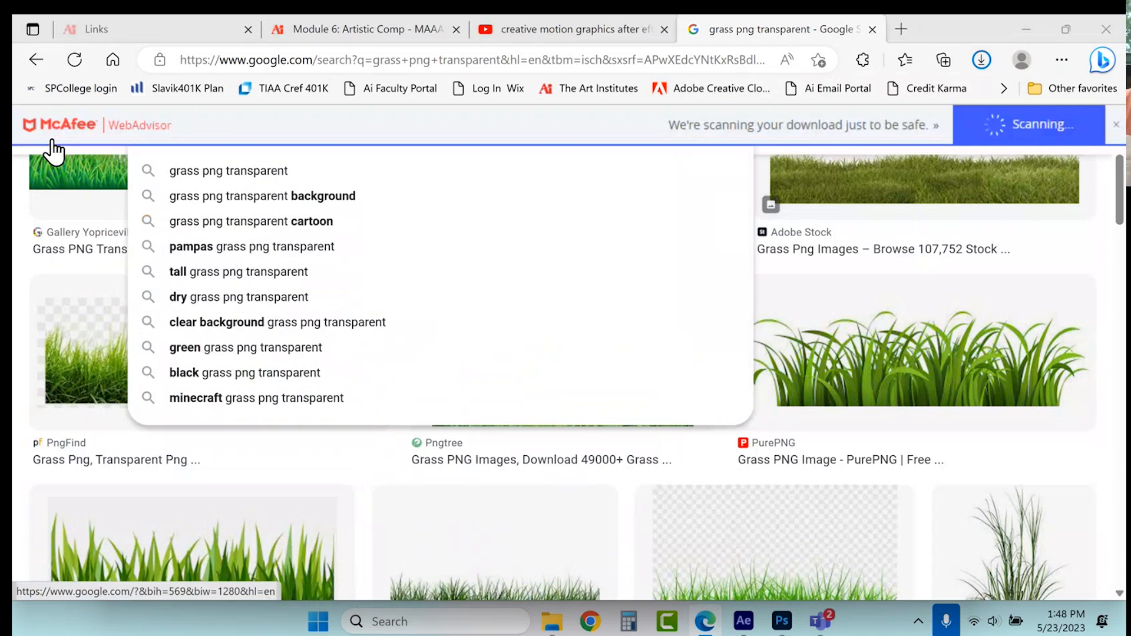
pyautogui.click(53, 152)
pyautogui.write('ny sky')
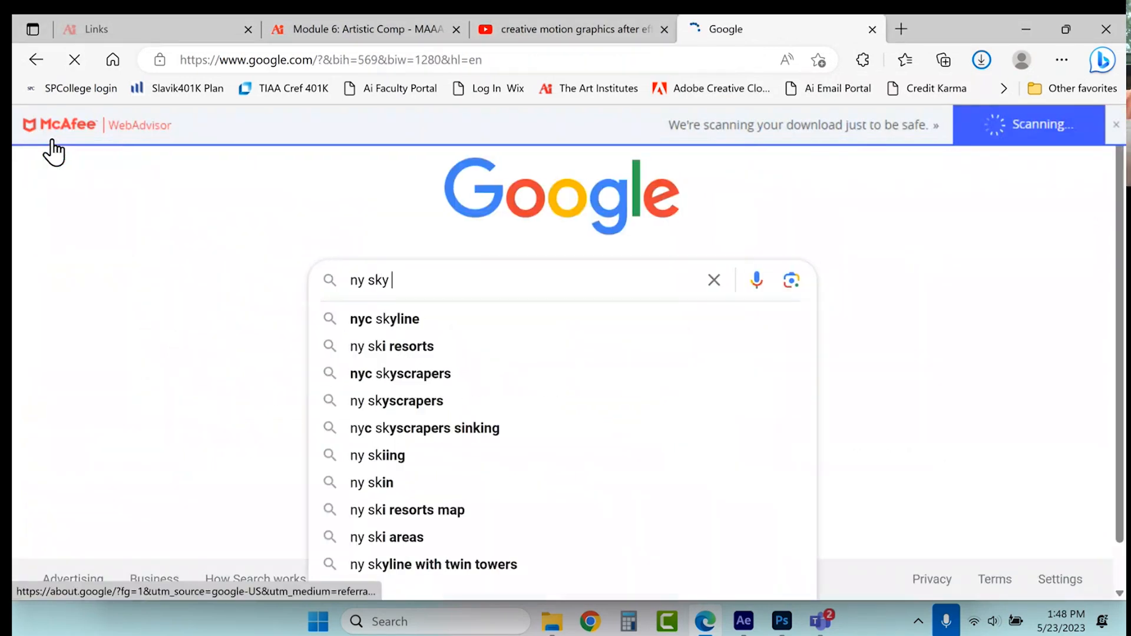
pyautogui.write(' background')
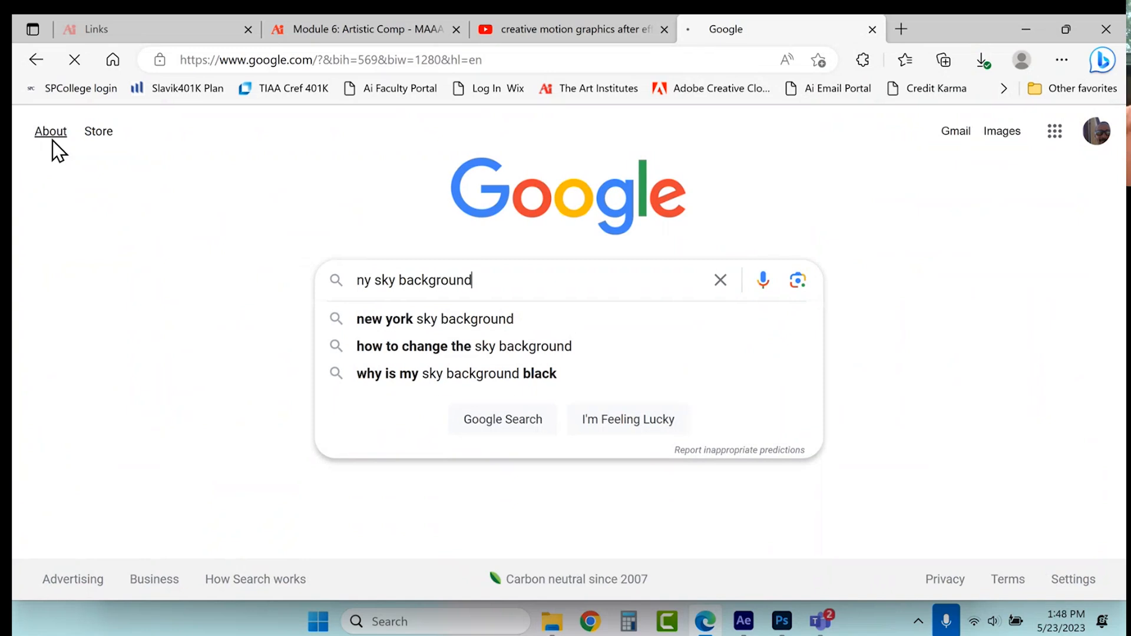
pyautogui.press('Return')
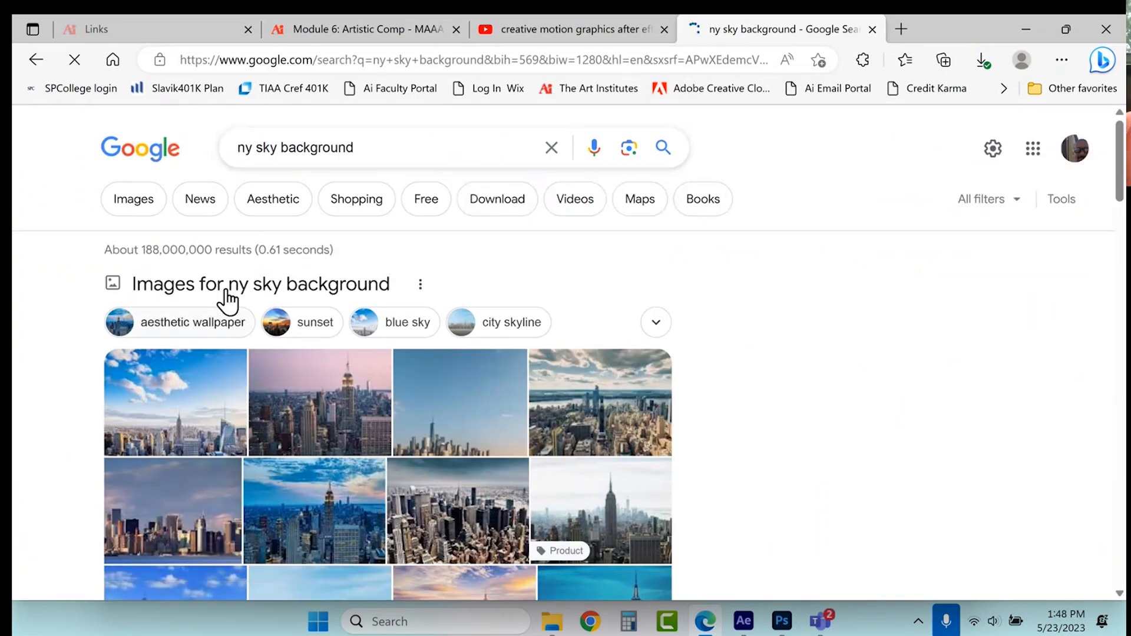
pyautogui.click(141, 211)
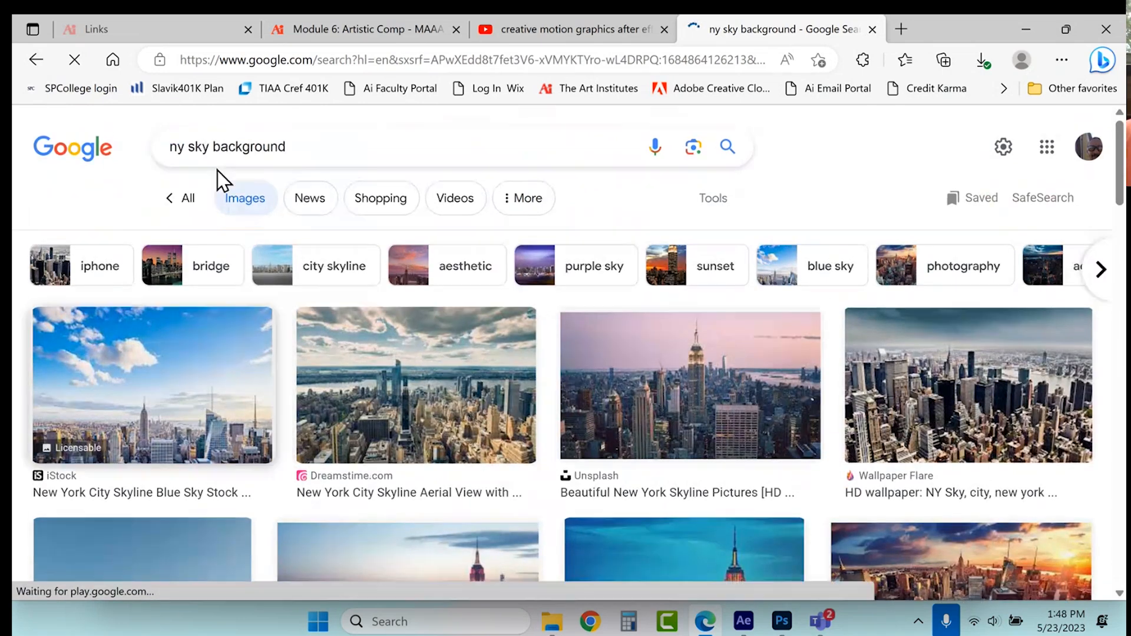
# Change the image search to "sunny sky background" and look through the results
pyautogui.doubleClick(147, 157)
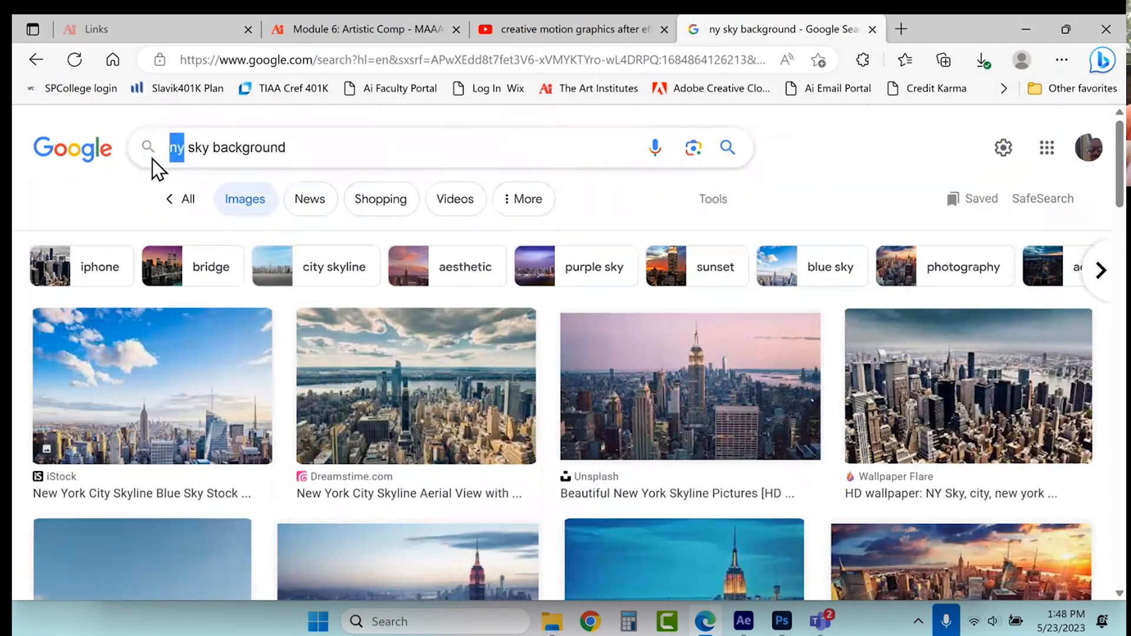
pyautogui.write('sunny')
pyautogui.press('Return')
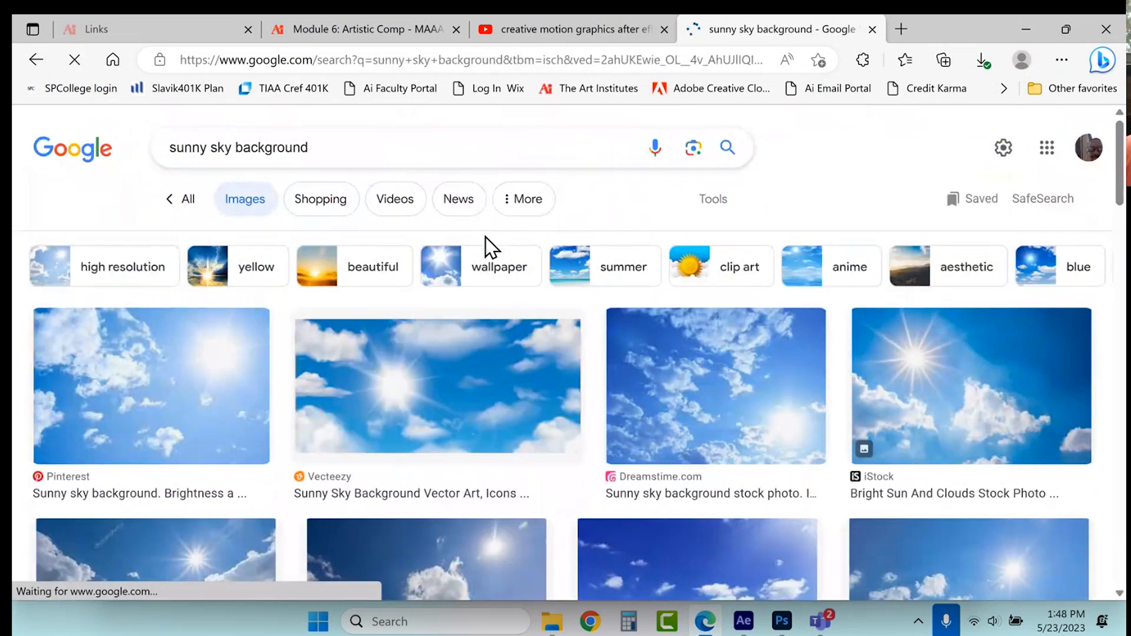
pyautogui.scroll(-10, 484, 286)
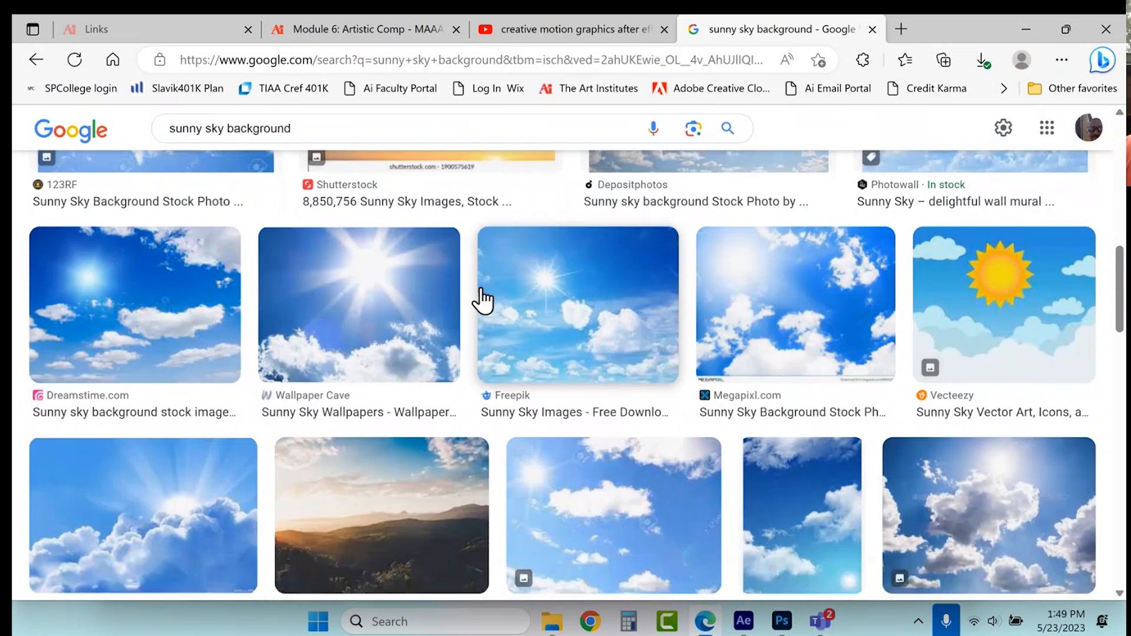
pyautogui.scroll(-4, 483, 300)
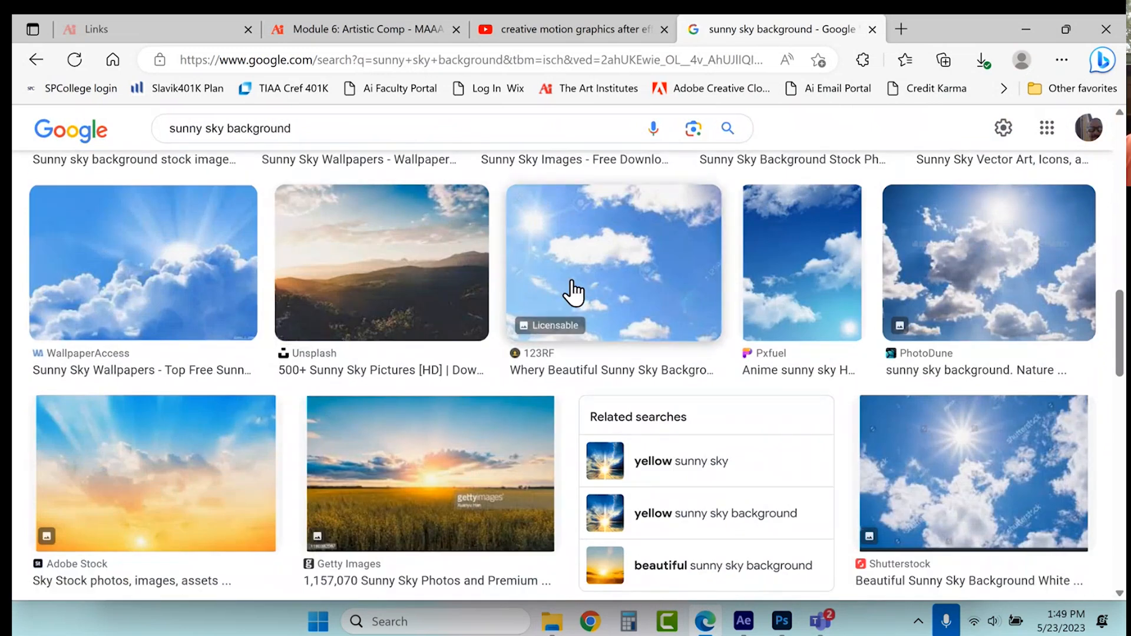
pyautogui.scroll(5, 342, 324)
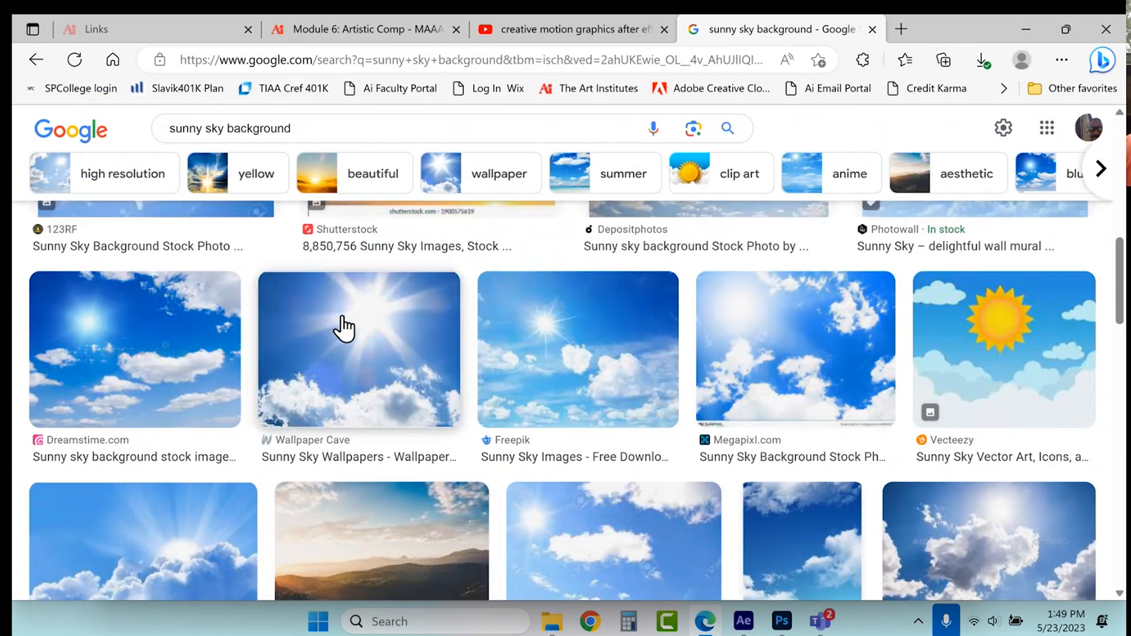
pyautogui.scroll(1, 343, 327)
# Shorten the image search to "sky background" by removing the word "sunny"
pyautogui.doubleClick(187, 128)
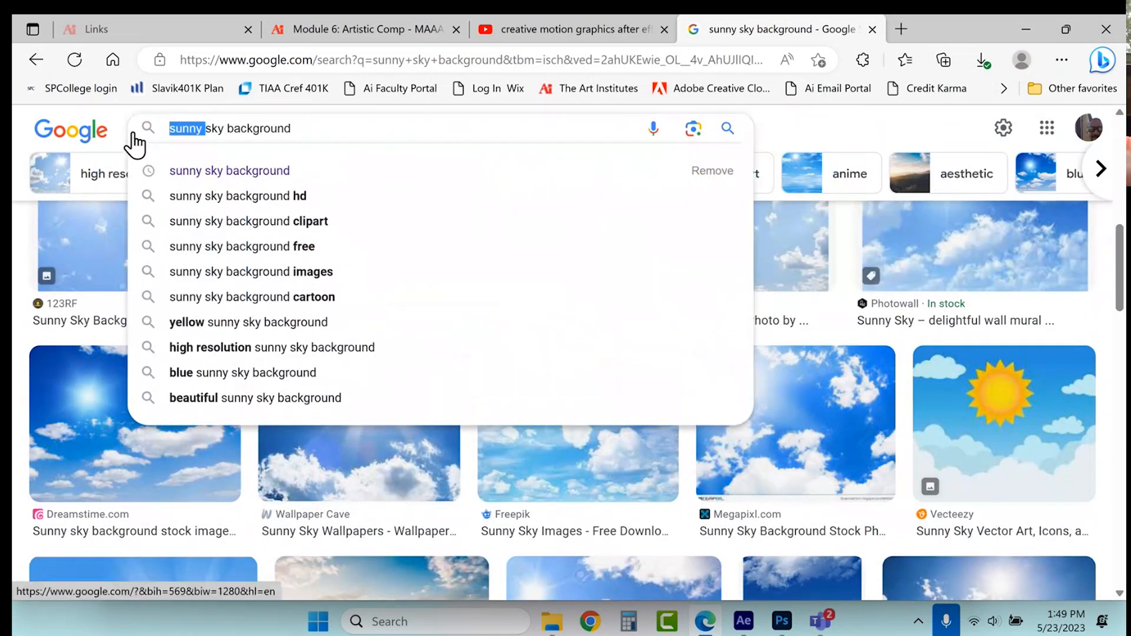
pyautogui.press('BackSpace')
pyautogui.press('Return')
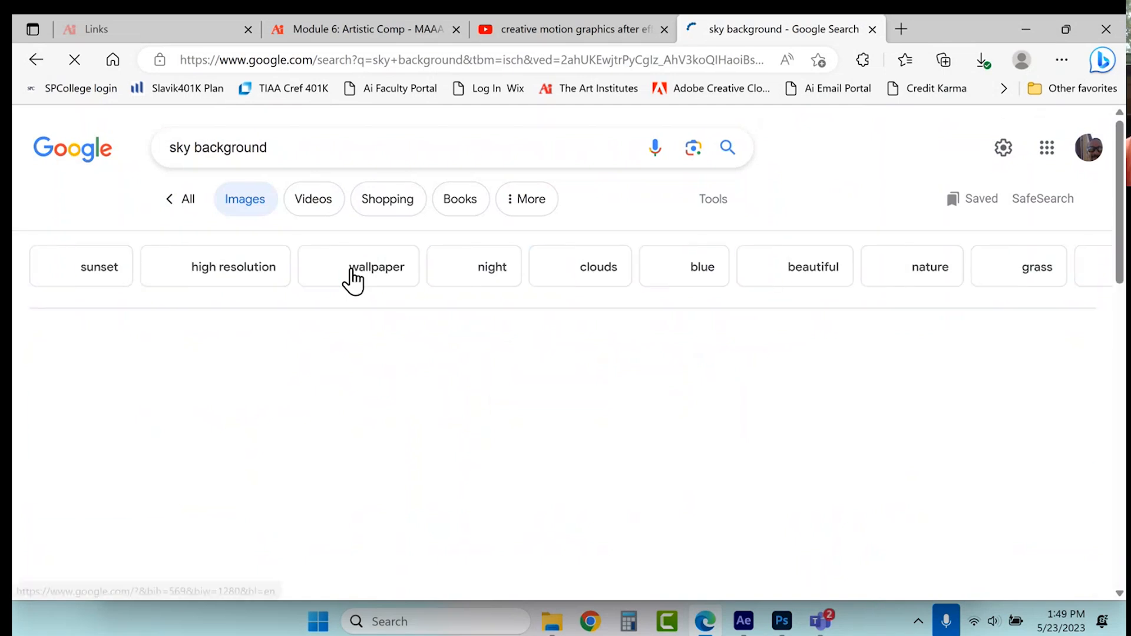
pyautogui.scroll(-1, 353, 280)
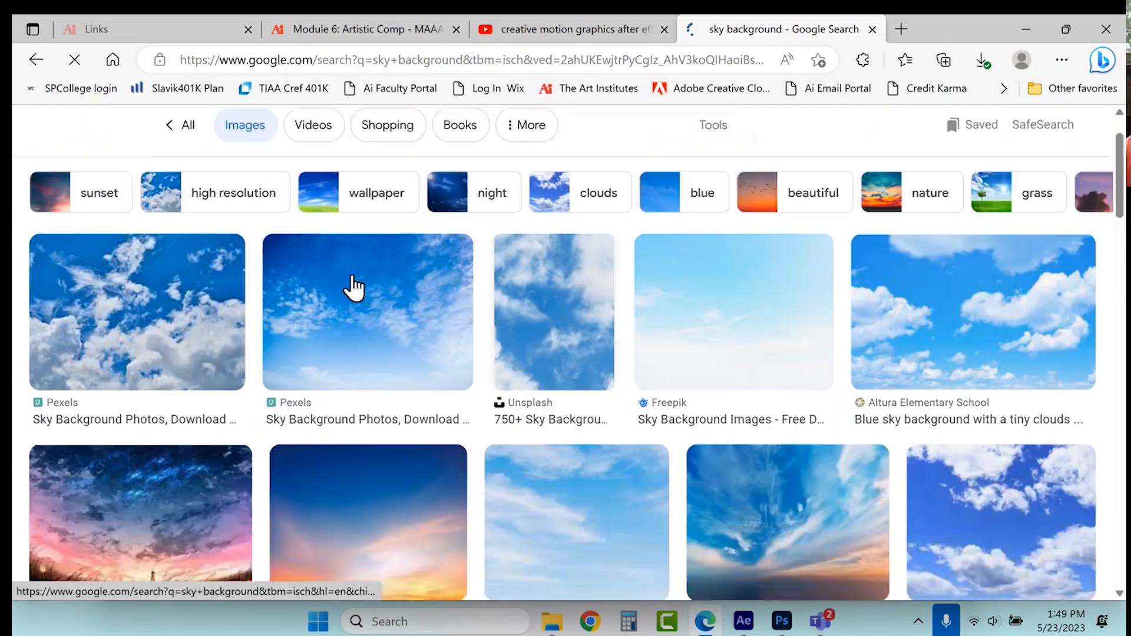
# Preview the first Pexels, Altura Elementary School and Vecteezy blue-sky images and examine more results for a suitable cloudy sky
pyautogui.click(141, 352)
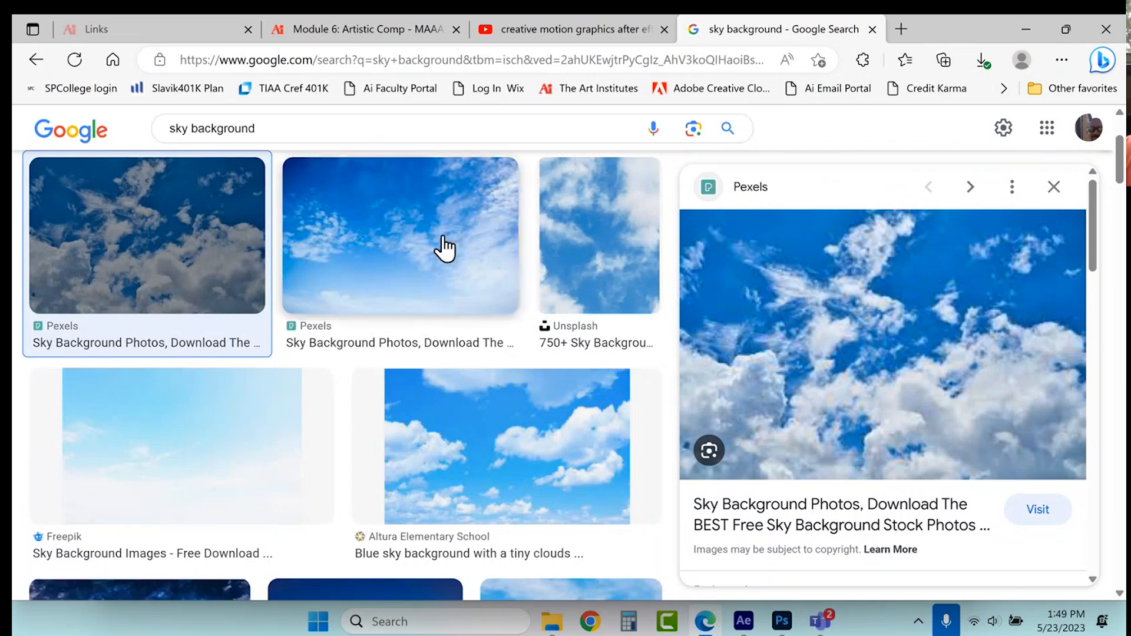
pyautogui.click(1054, 187)
pyautogui.click(952, 272)
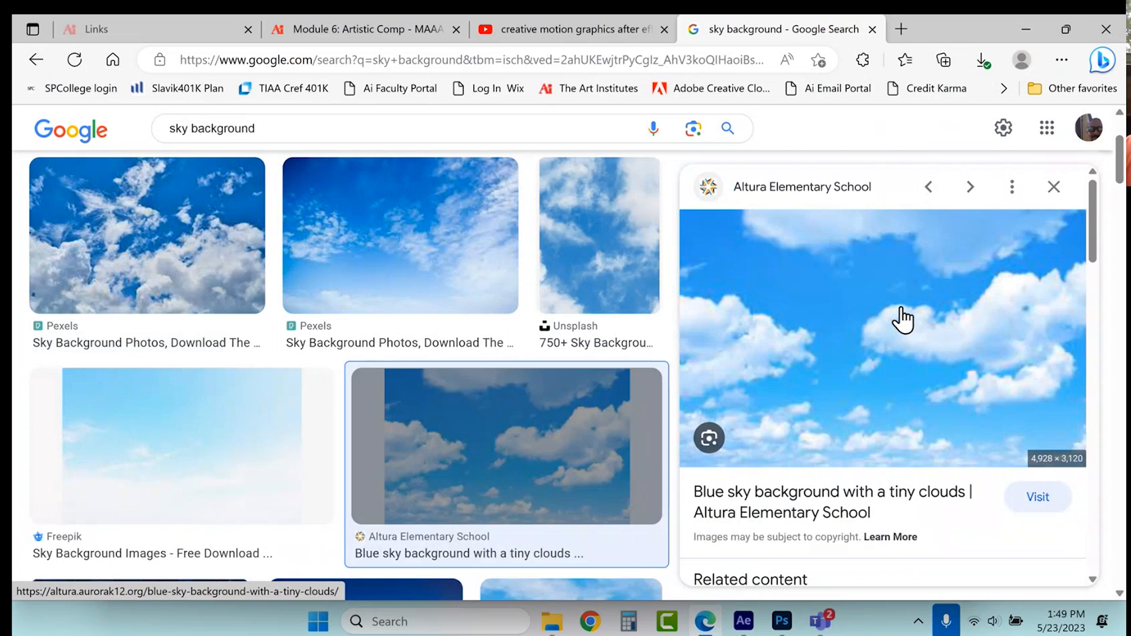
pyautogui.click(1054, 187)
pyautogui.scroll(-3, 457, 454)
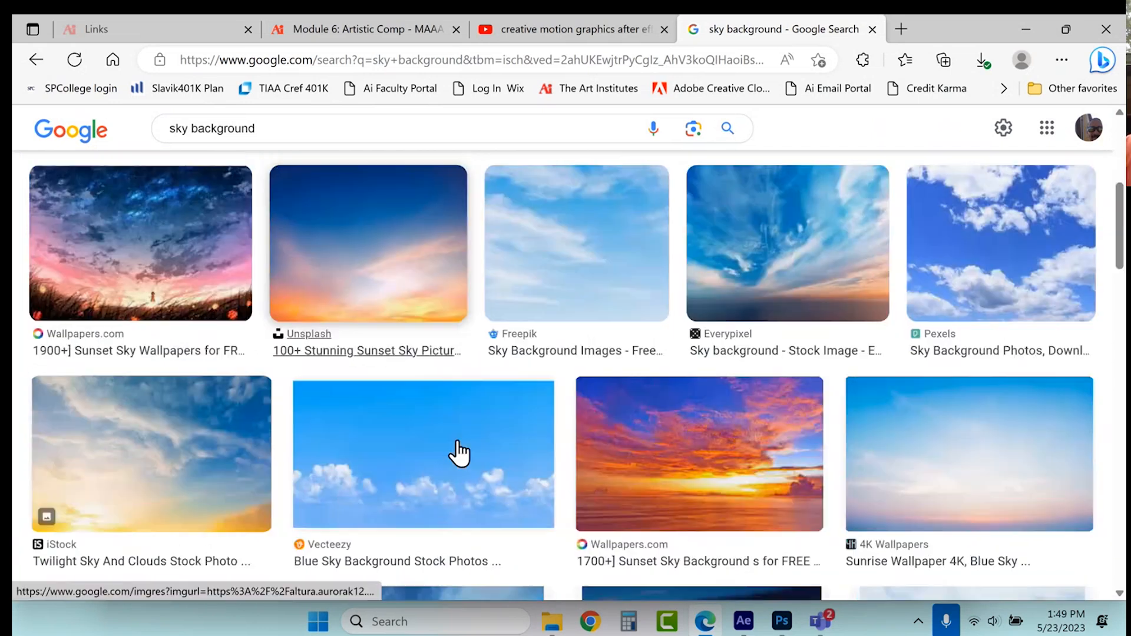
pyautogui.click(472, 452)
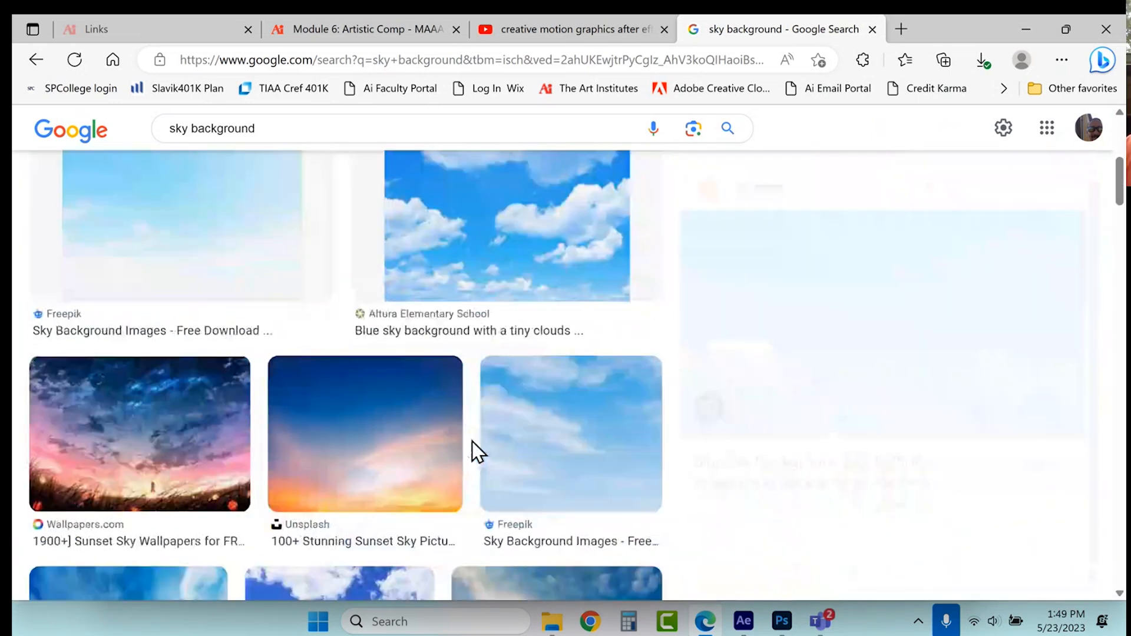
pyautogui.click(1054, 187)
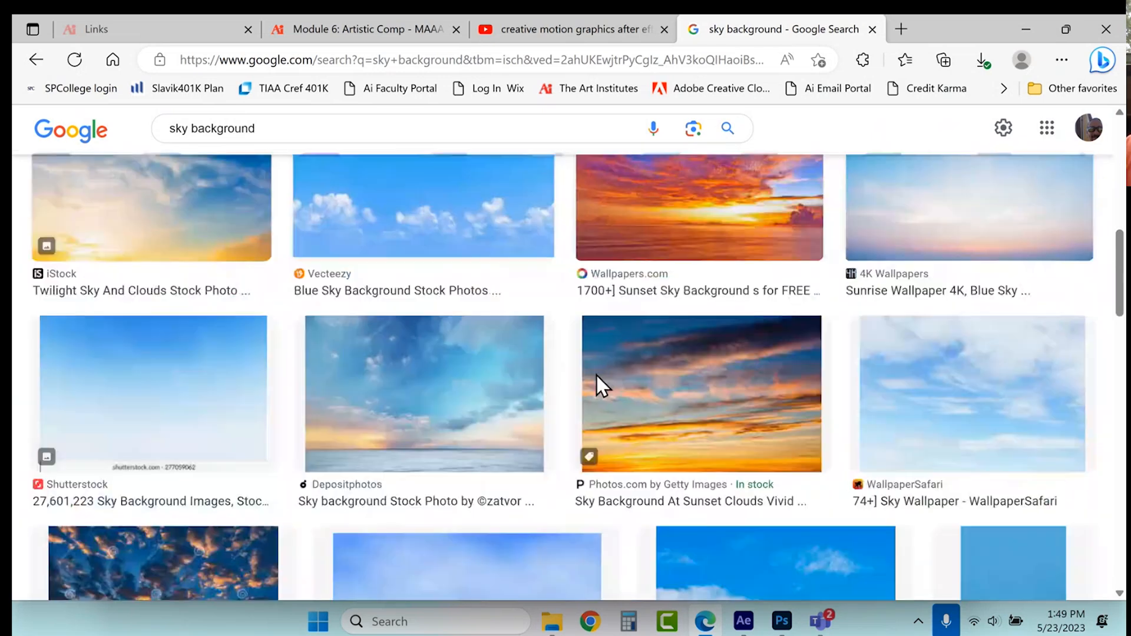
pyautogui.scroll(-5, 595, 377)
pyautogui.scroll(-4, 596, 384)
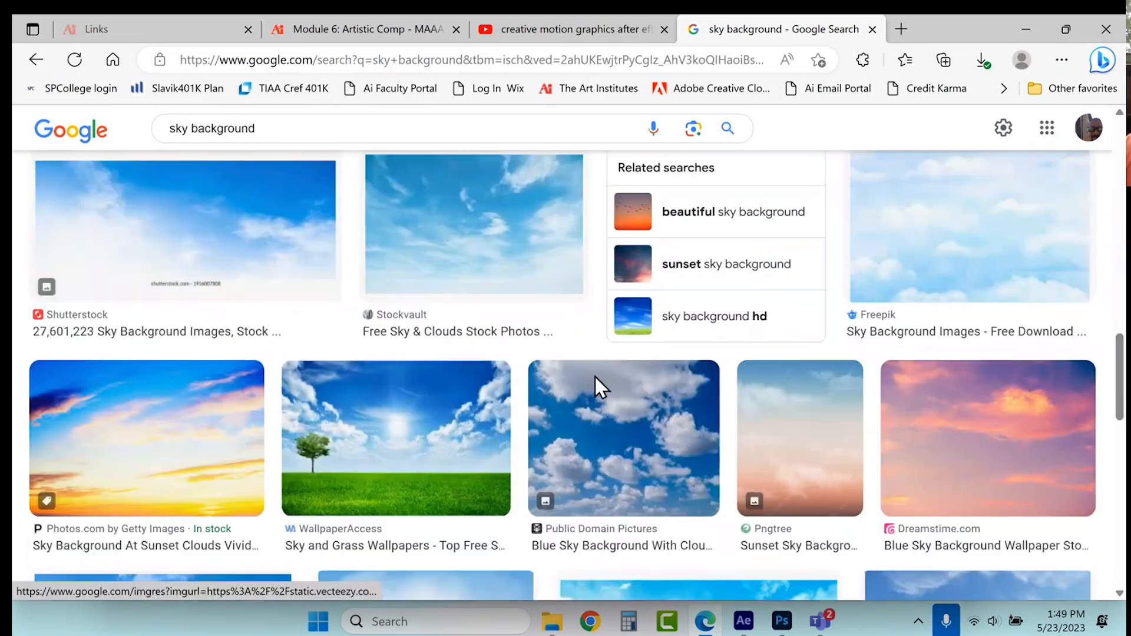
# Save the Public Domain Pictures blue sky with clouds as a JPEG in the ButterflyComp folder, keeping the suggested file name
pyautogui.click(601, 424)
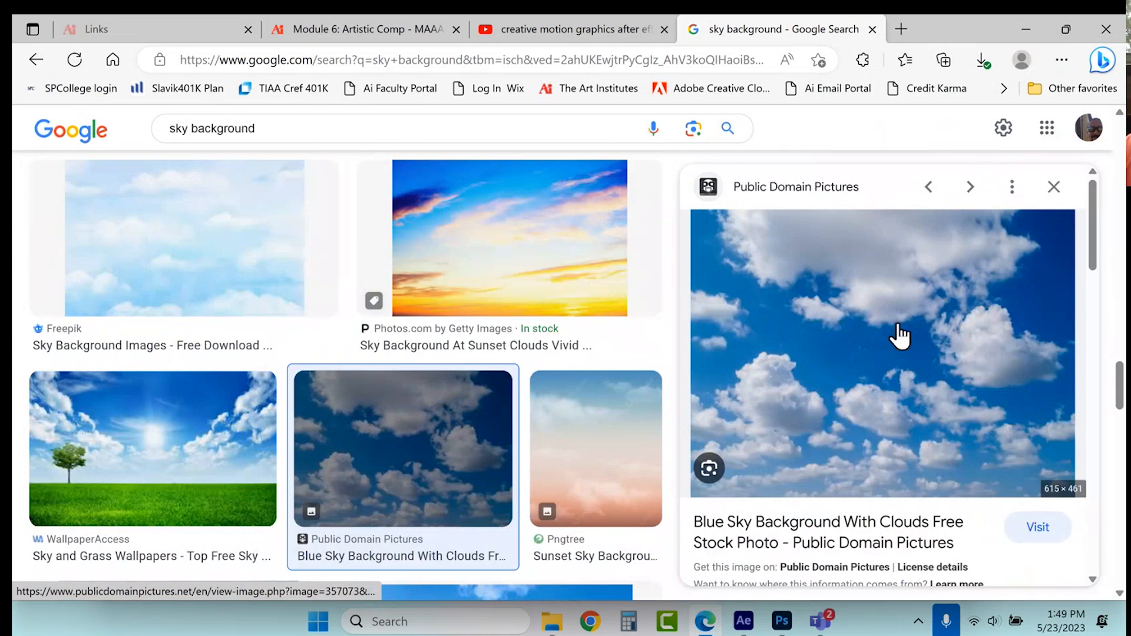
pyautogui.rightClick(895, 324)
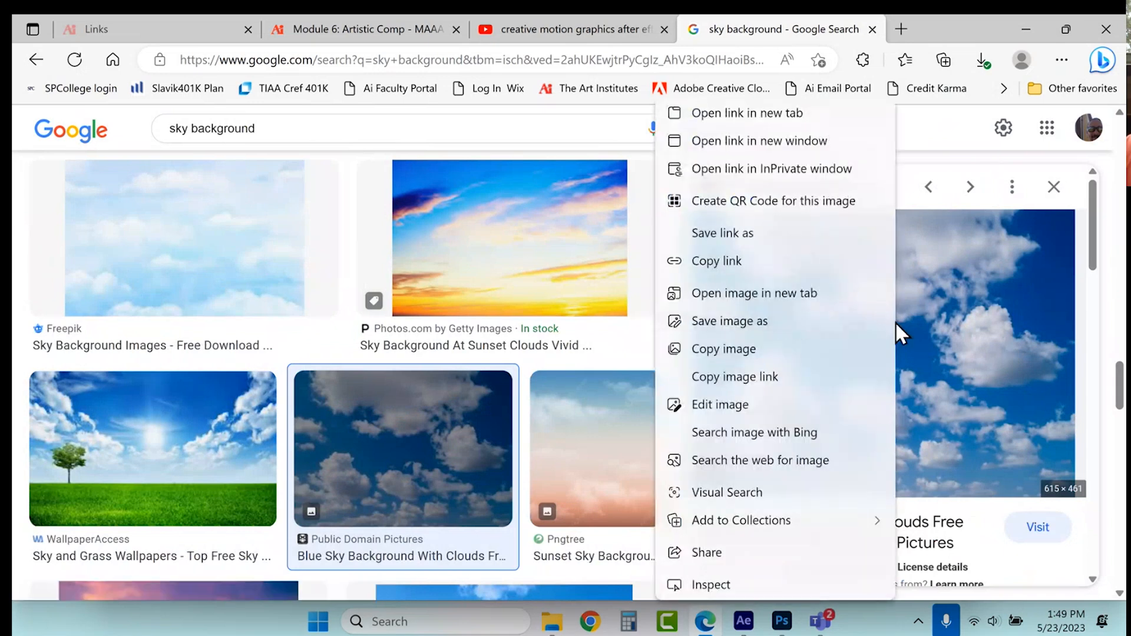
pyautogui.click(782, 320)
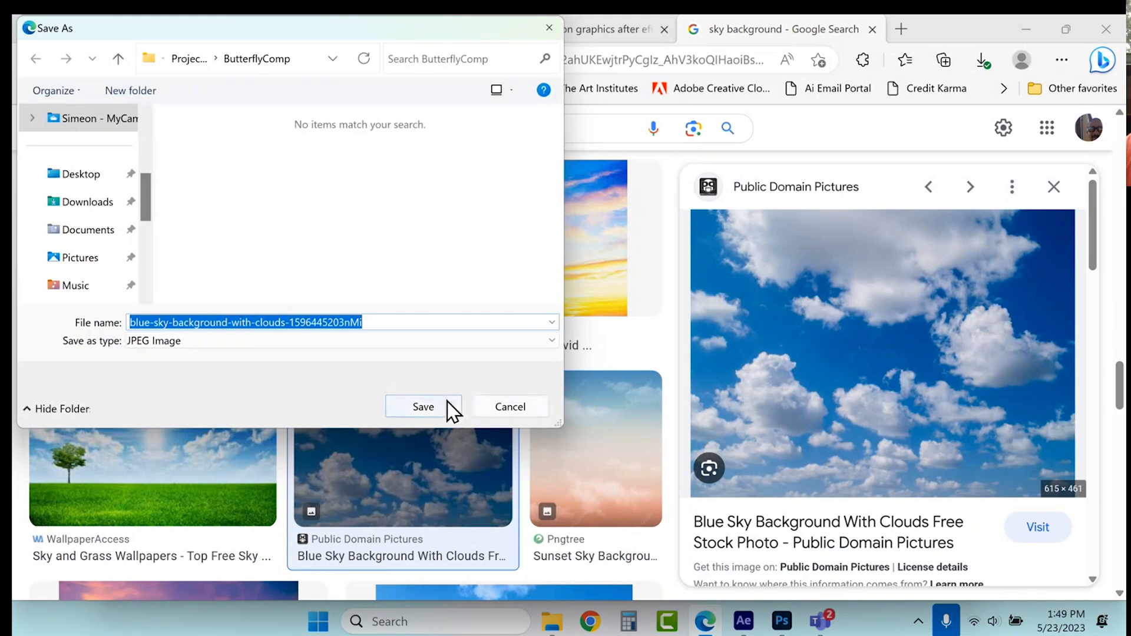
pyautogui.click(439, 408)
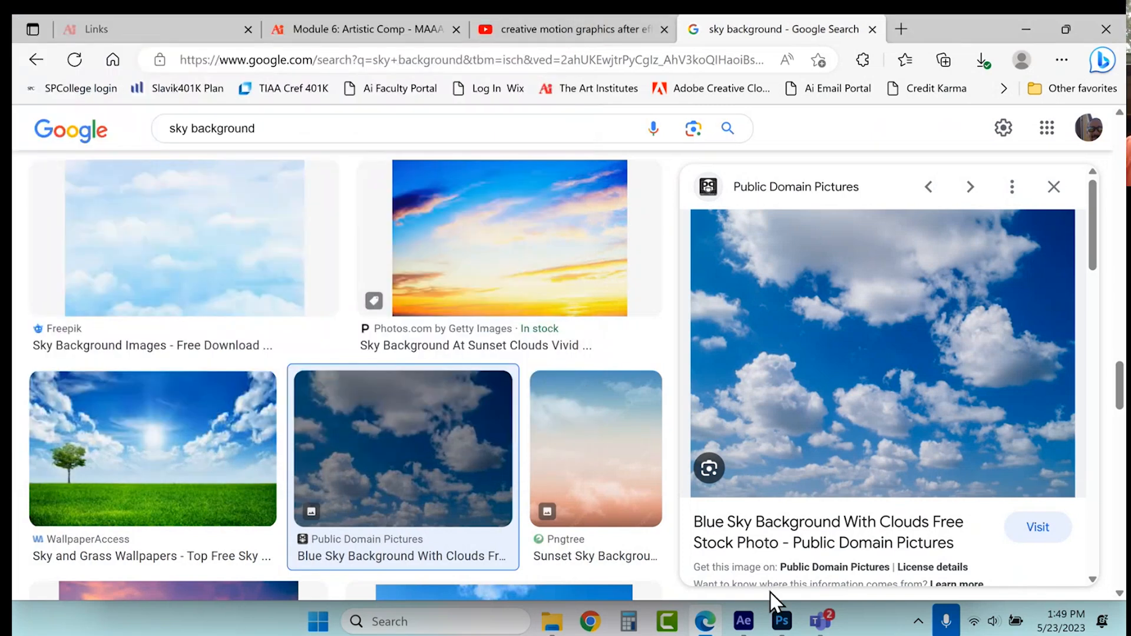
# Switch to After Effects and import the blue-sky-background JPEG and the Grass PNG from the ButterflyComp folder as footage
pyautogui.click(743, 620)
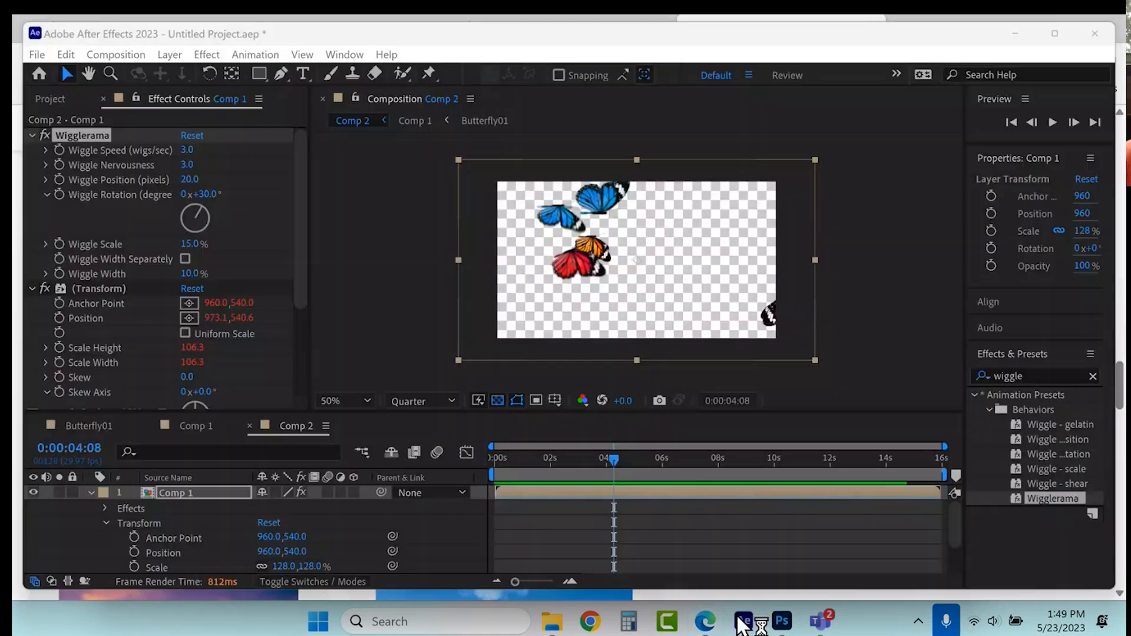
pyautogui.click(59, 99)
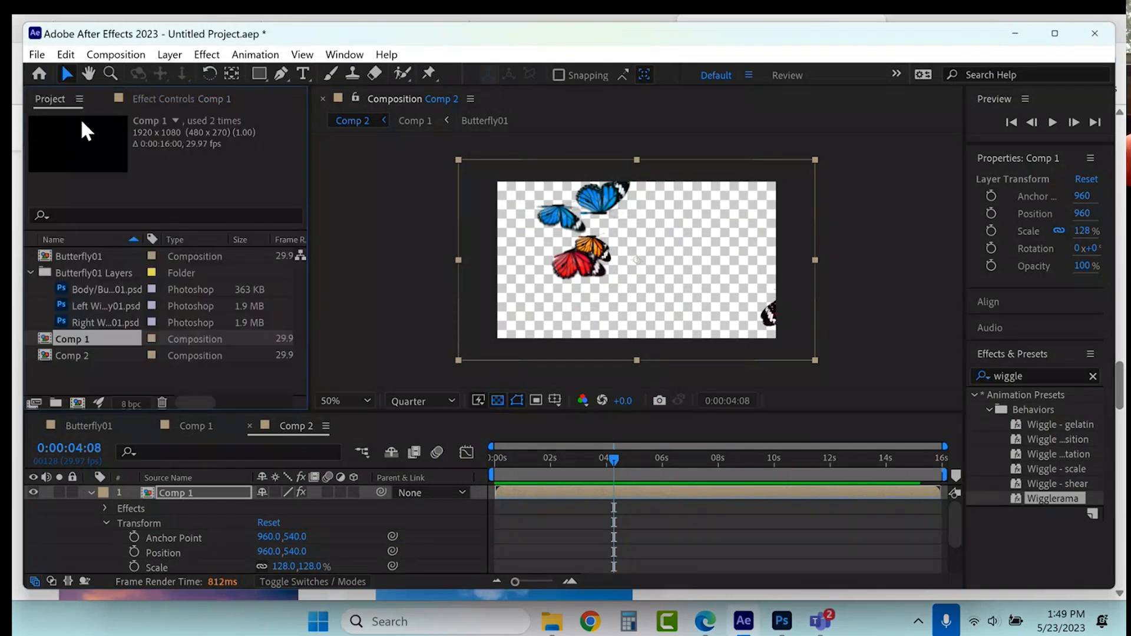
pyautogui.click(380, 259)
pyautogui.click(54, 96)
pyautogui.rightClick(121, 380)
pyautogui.moveTo(165, 474)
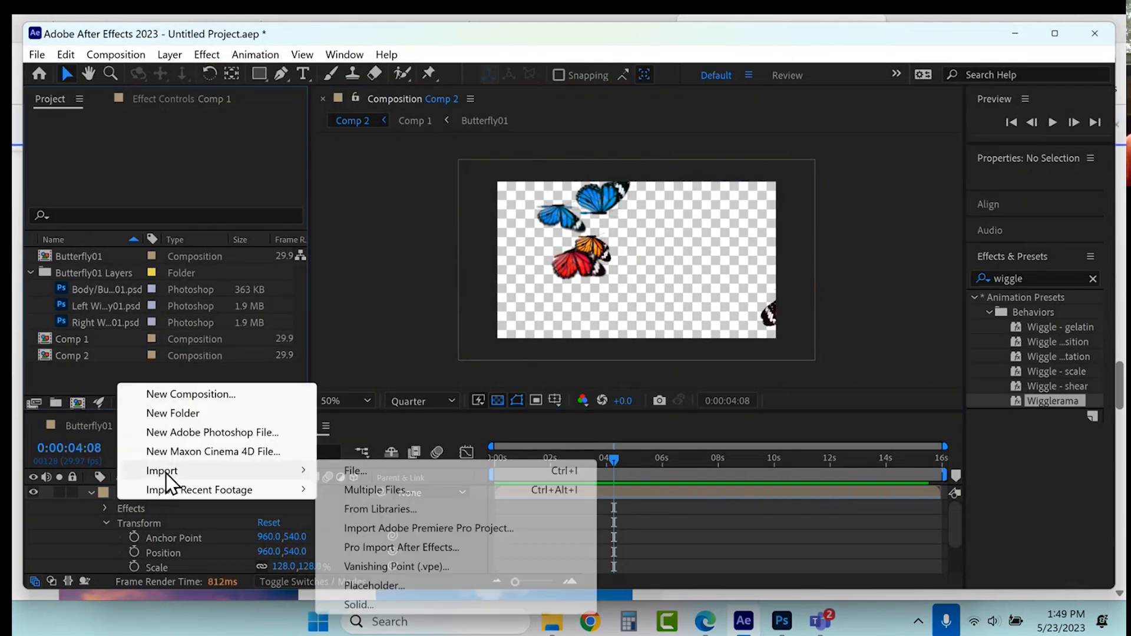
pyautogui.click(409, 469)
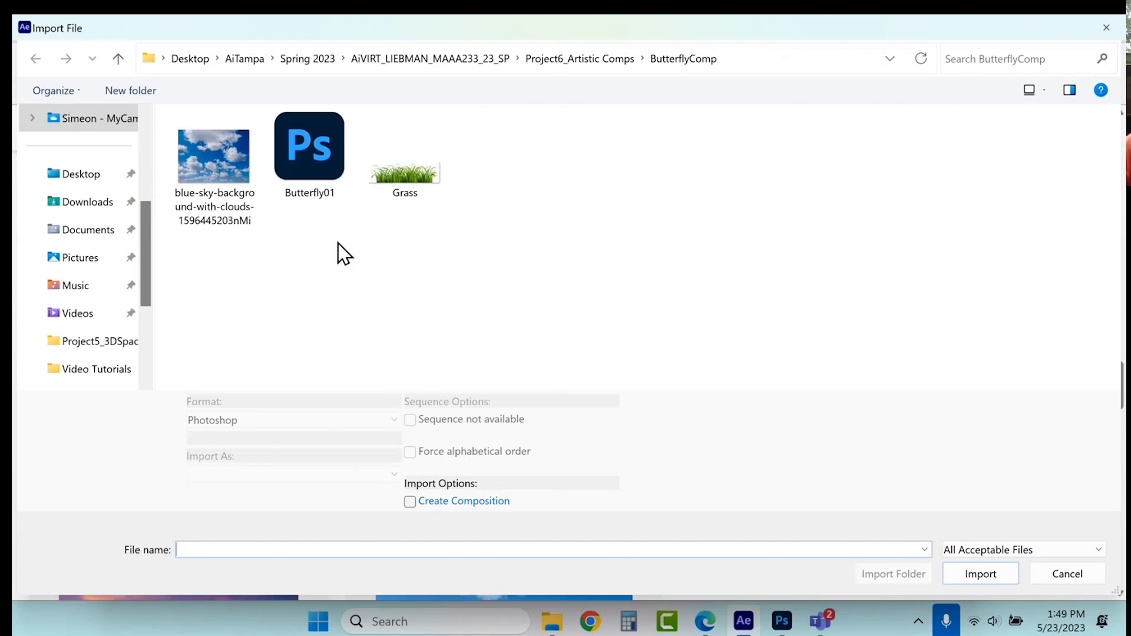
pyautogui.click(229, 175)
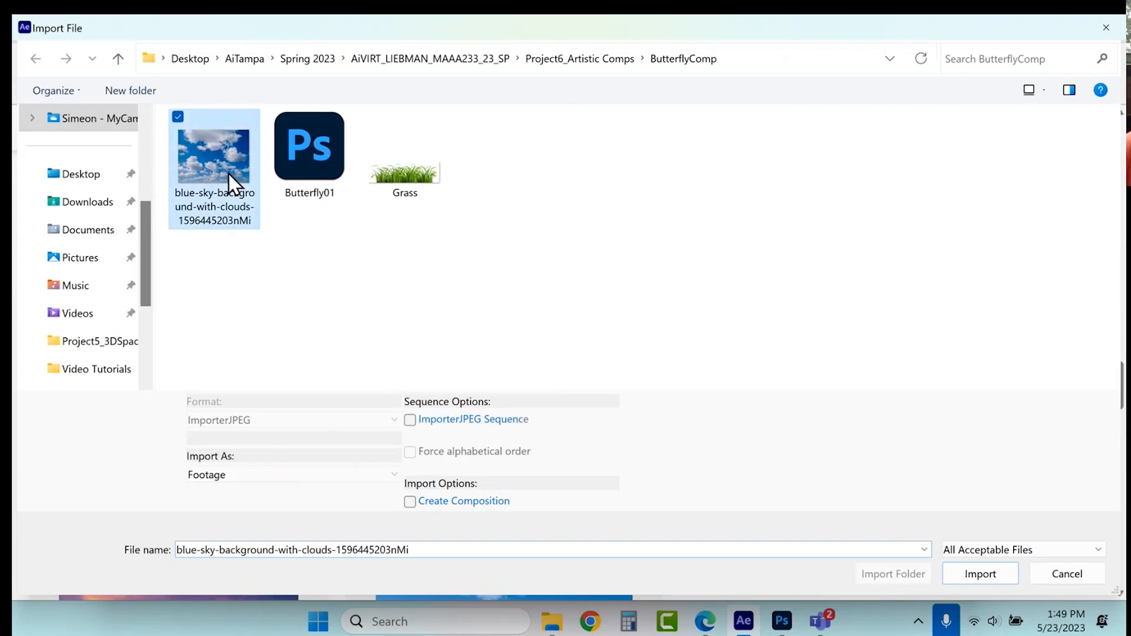
pyautogui.keyDown('ctrl'); pyautogui.click(398, 161); pyautogui.keyUp('ctrl')
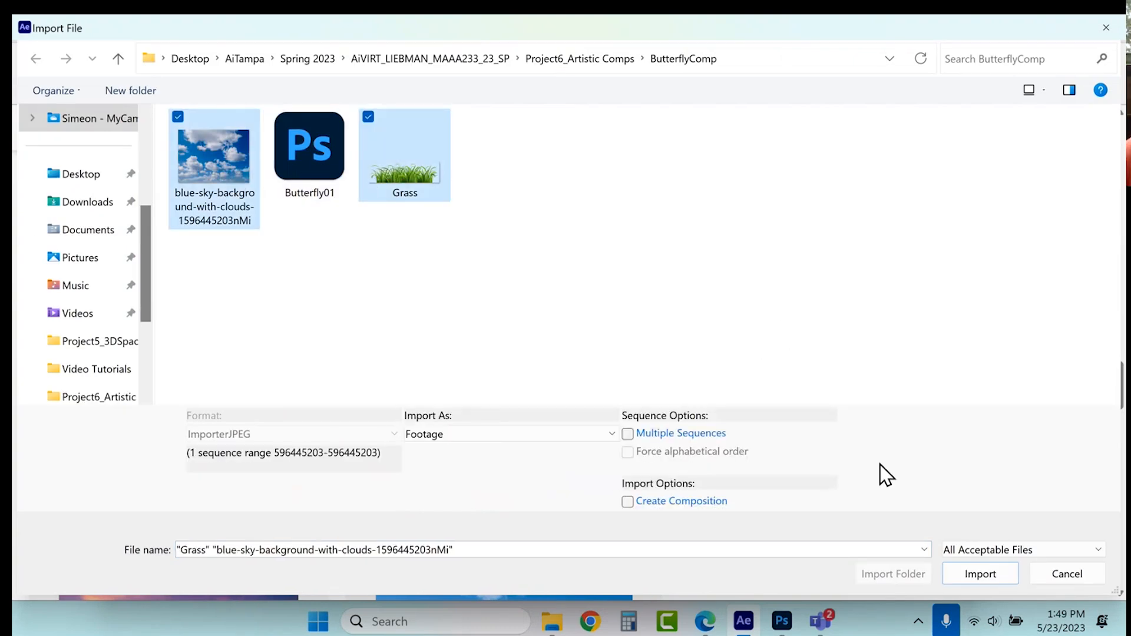
pyautogui.click(970, 576)
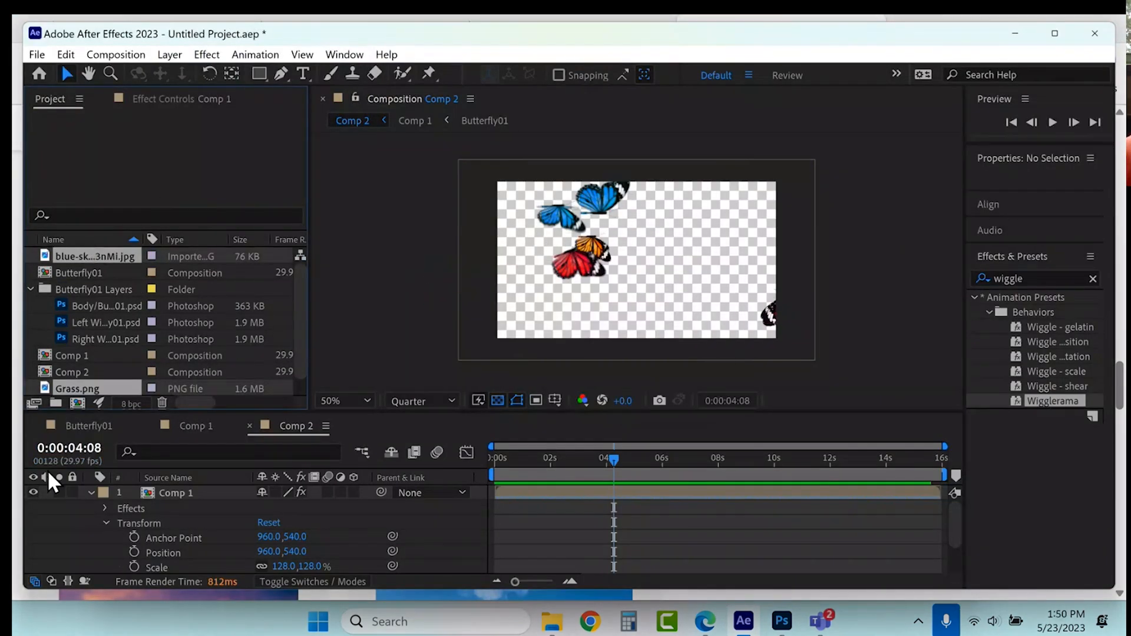
# Place the blue-sky image beneath both Comp 1 layers in Comp 2 and scale it to 328%
pyautogui.click(90, 492)
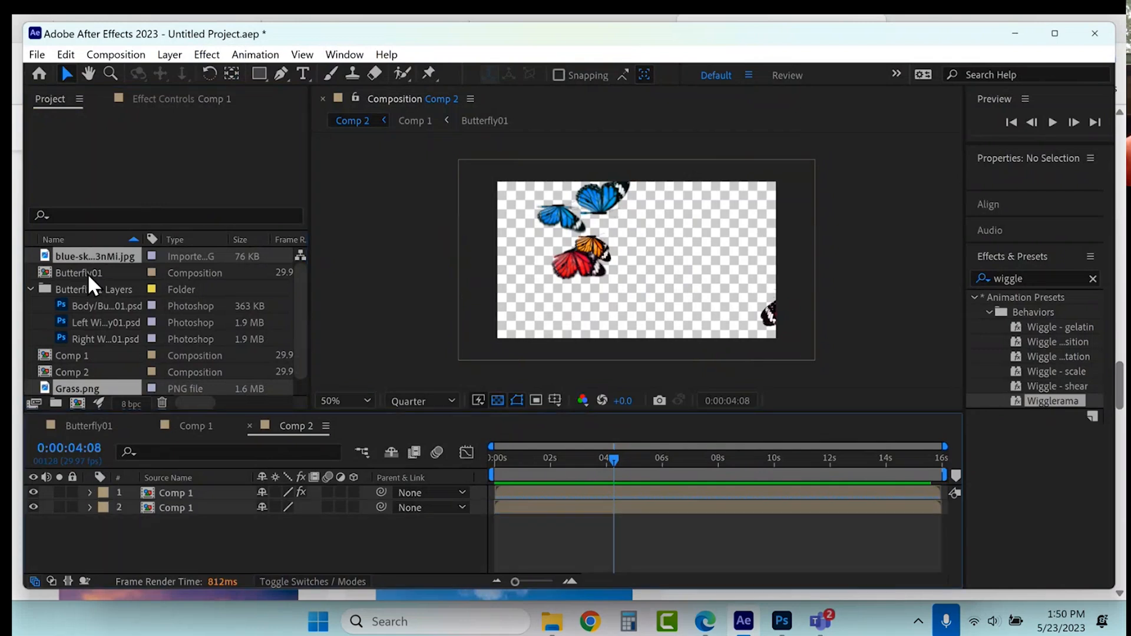
pyautogui.moveTo(97, 255); pyautogui.dragTo(109, 559)
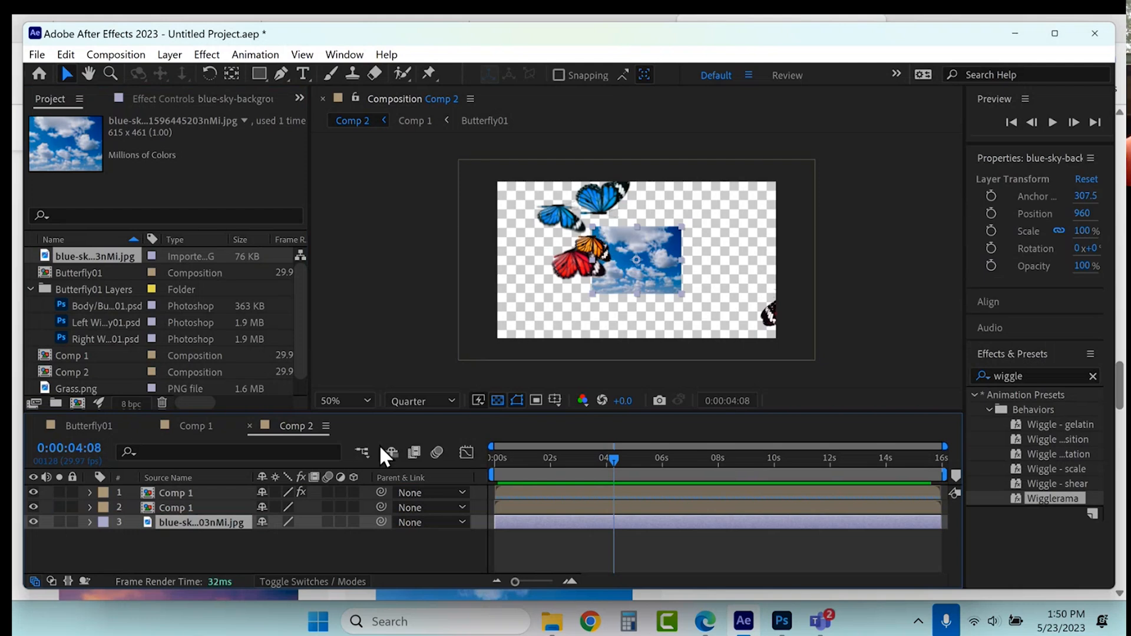
pyautogui.click(90, 523)
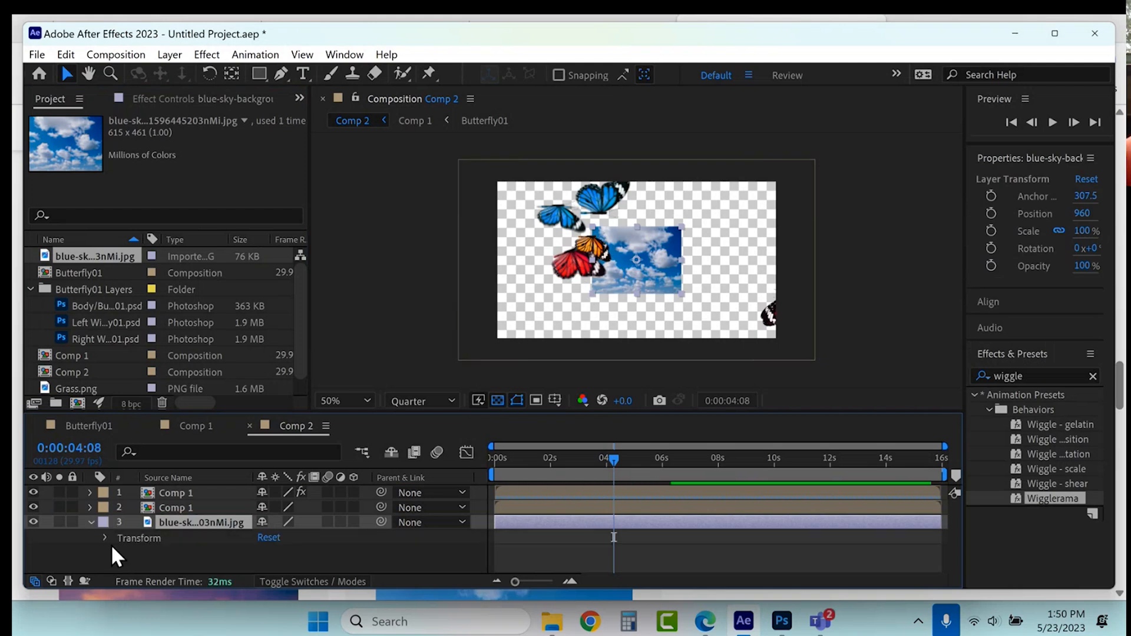
pyautogui.click(106, 536)
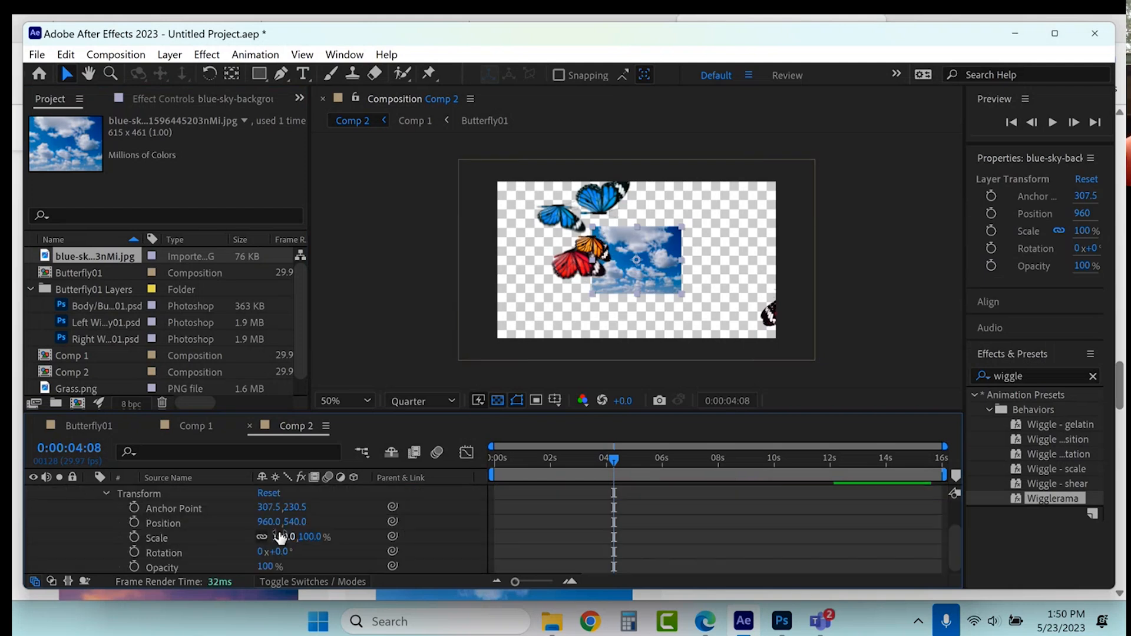
pyautogui.moveTo(281, 536); pyautogui.dragTo(447, 500)
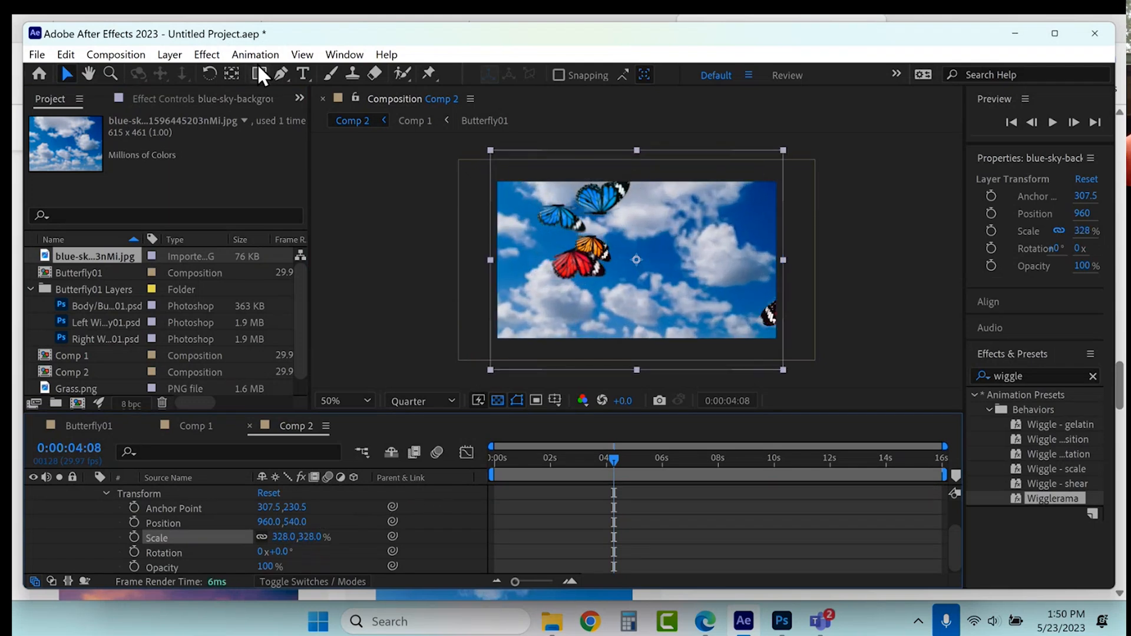
# Apply a Gaussian Blur to the sky layer with a blurriness of 18.5
pyautogui.click(207, 55)
pyautogui.moveTo(271, 199)
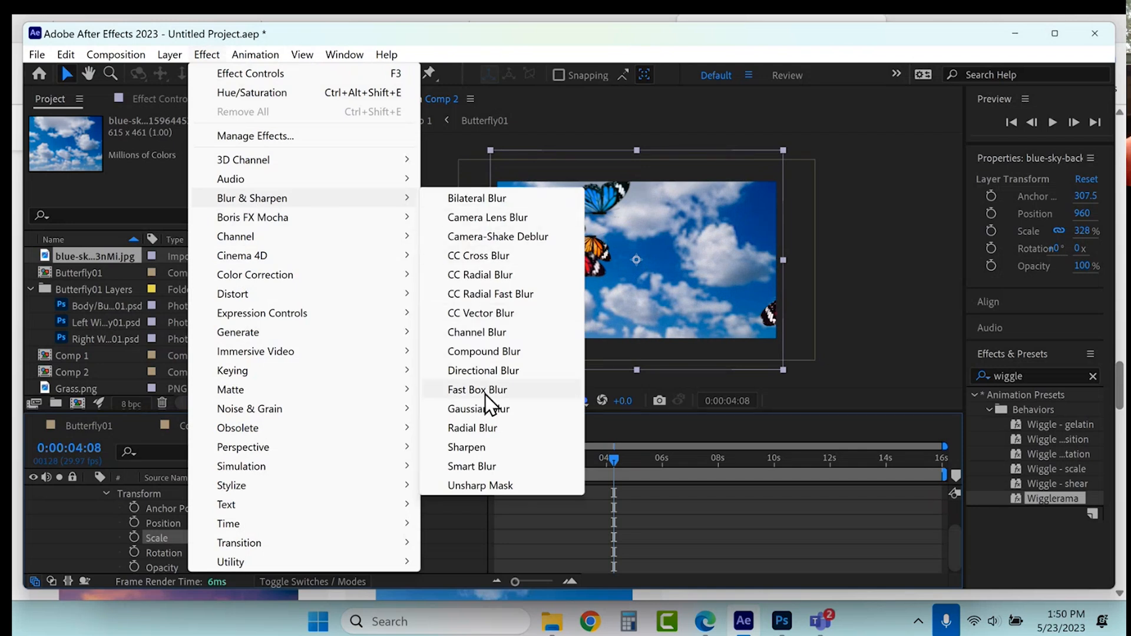
pyautogui.click(478, 409)
pyautogui.moveTo(187, 150); pyautogui.dragTo(302, 140)
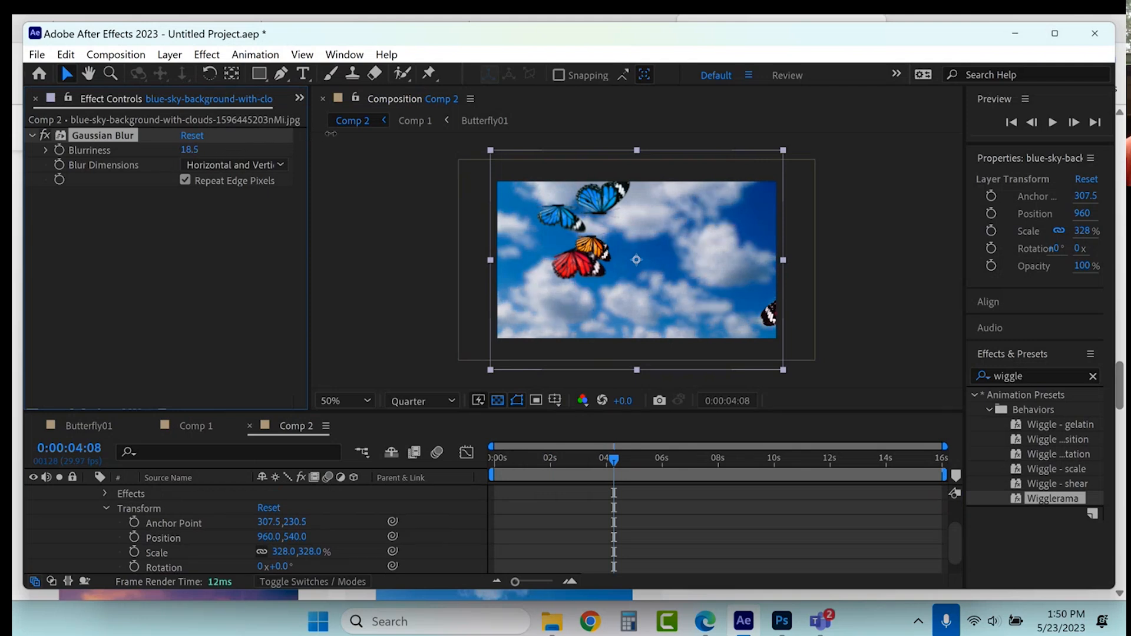
pyautogui.click(357, 283)
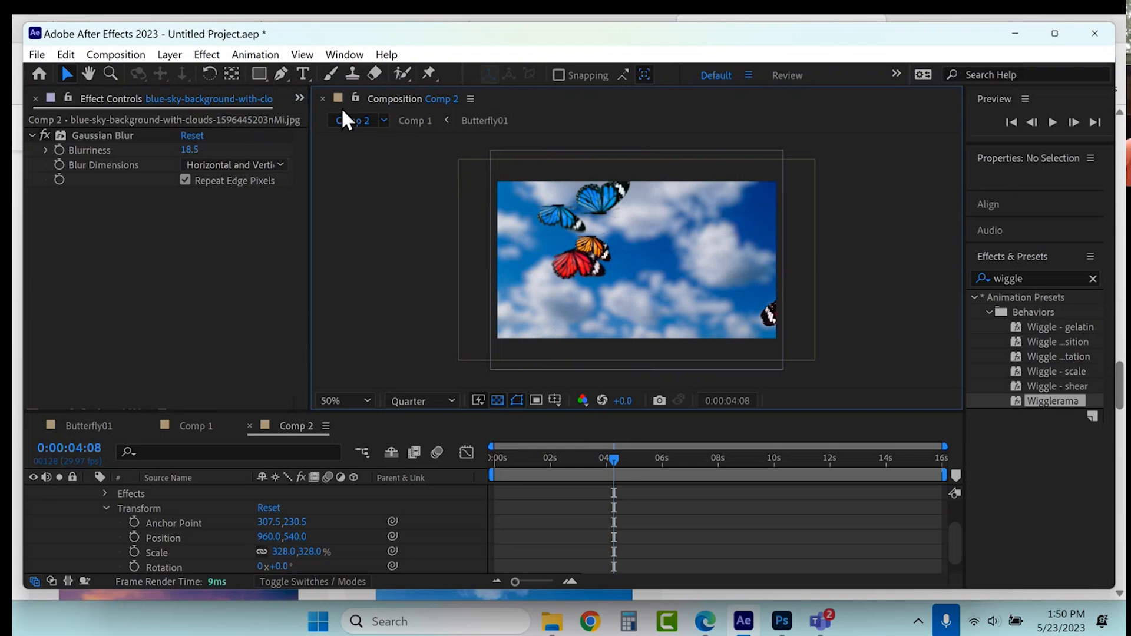
# Enlarge the sky layer in the composition view to about 392% scale, extending it further beyond the frame
pyautogui.click(737, 303)
pyautogui.scroll(2, 538, 554)
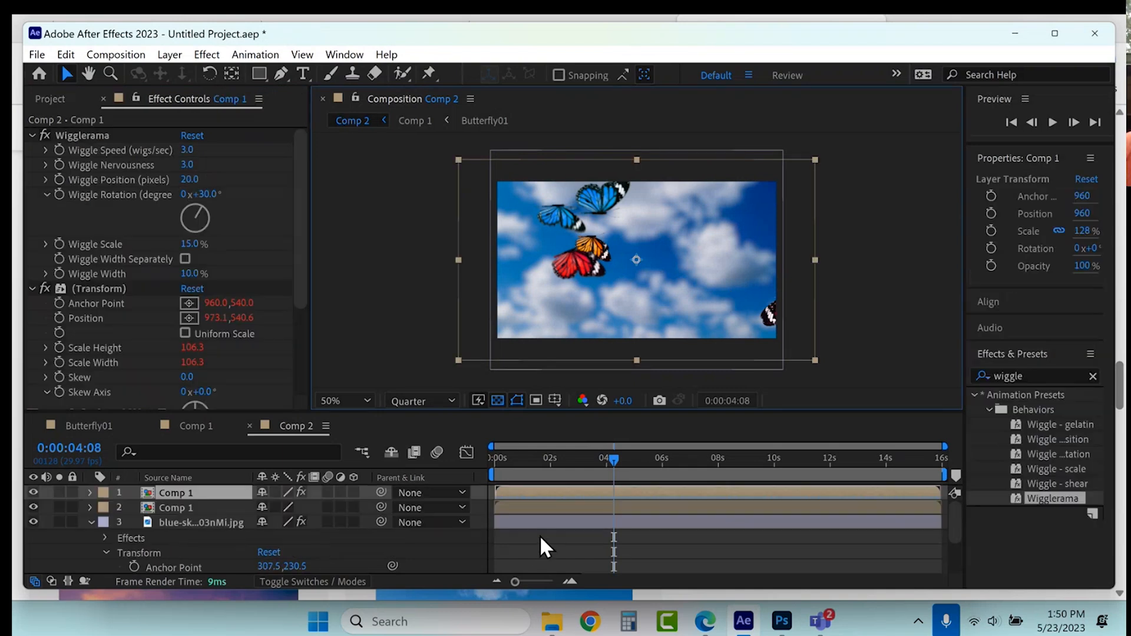
pyautogui.click(190, 523)
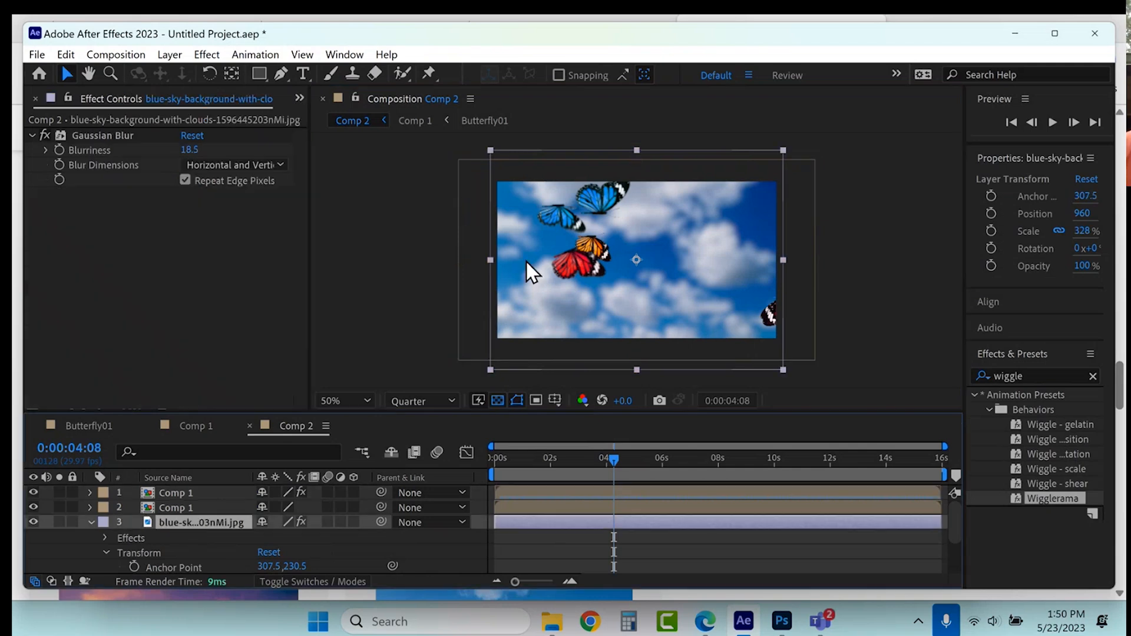
pyautogui.moveTo(487, 368); pyautogui.dragTo(459, 375)
pyautogui.click(498, 369)
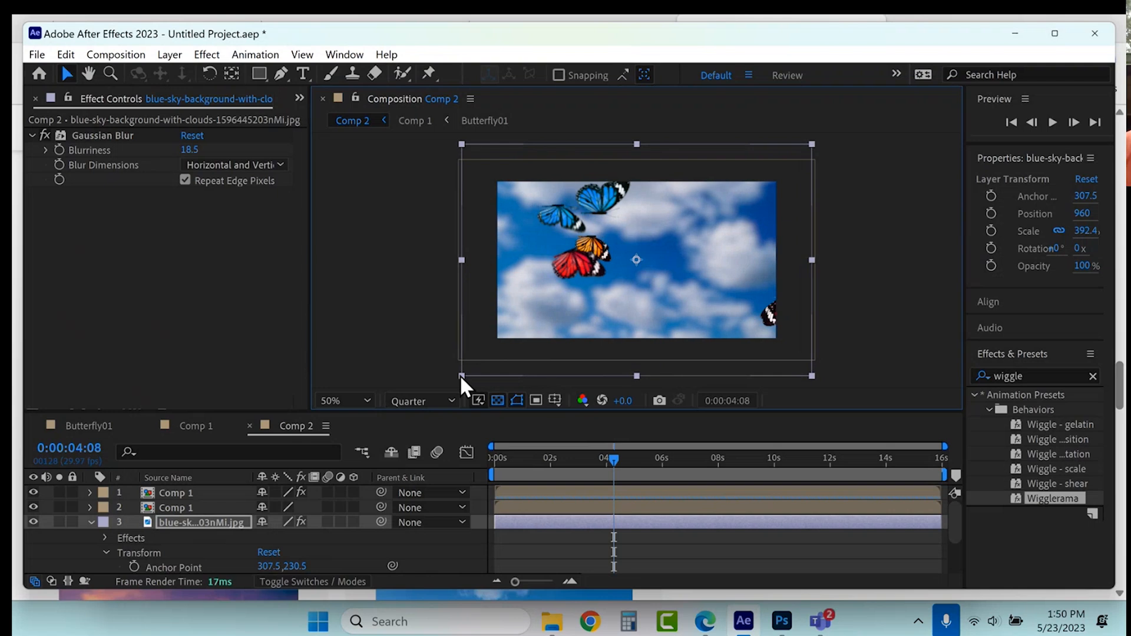
# At the first frame, place five puppet pins on the sky layer, near its four visible corners and its centre
pyautogui.click(496, 457)
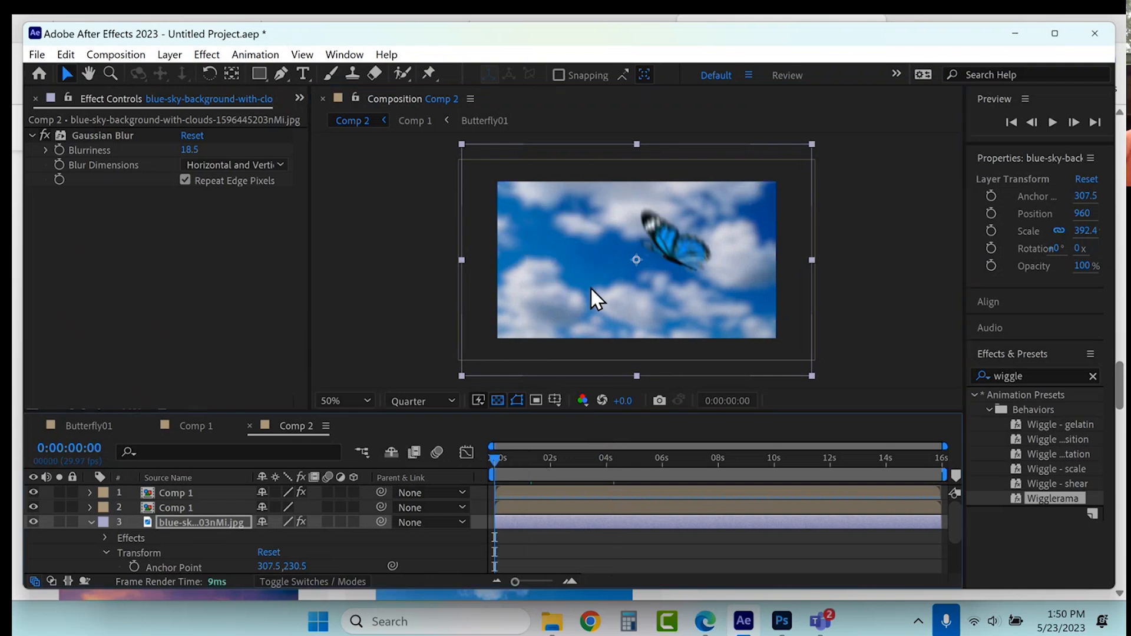
pyautogui.click(430, 76)
pyautogui.click(527, 204)
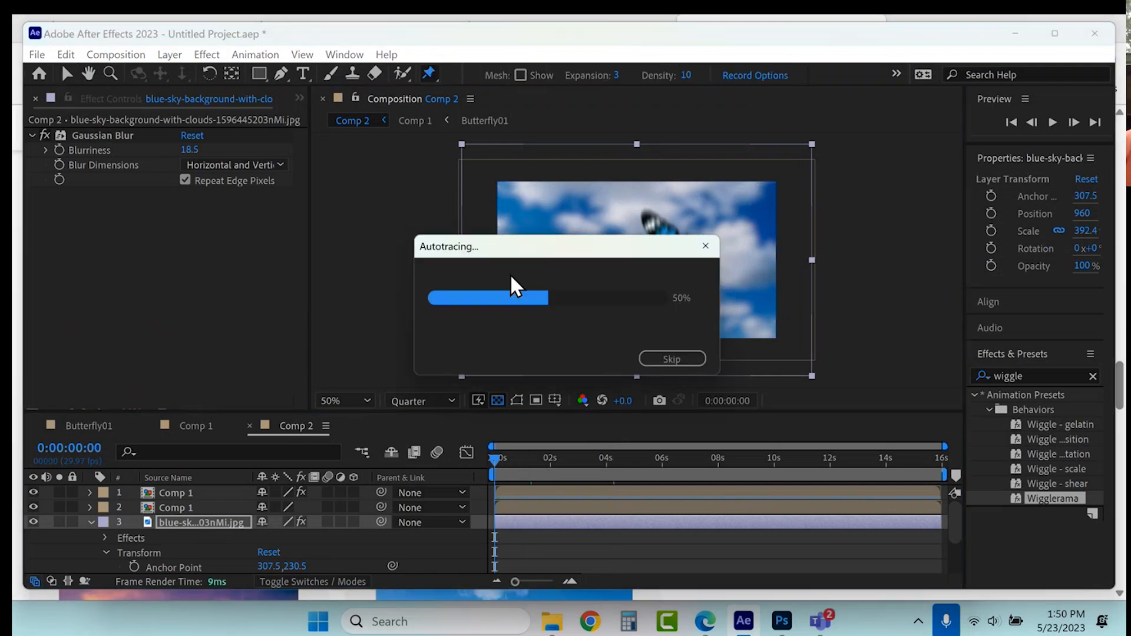
pyautogui.click(527, 312)
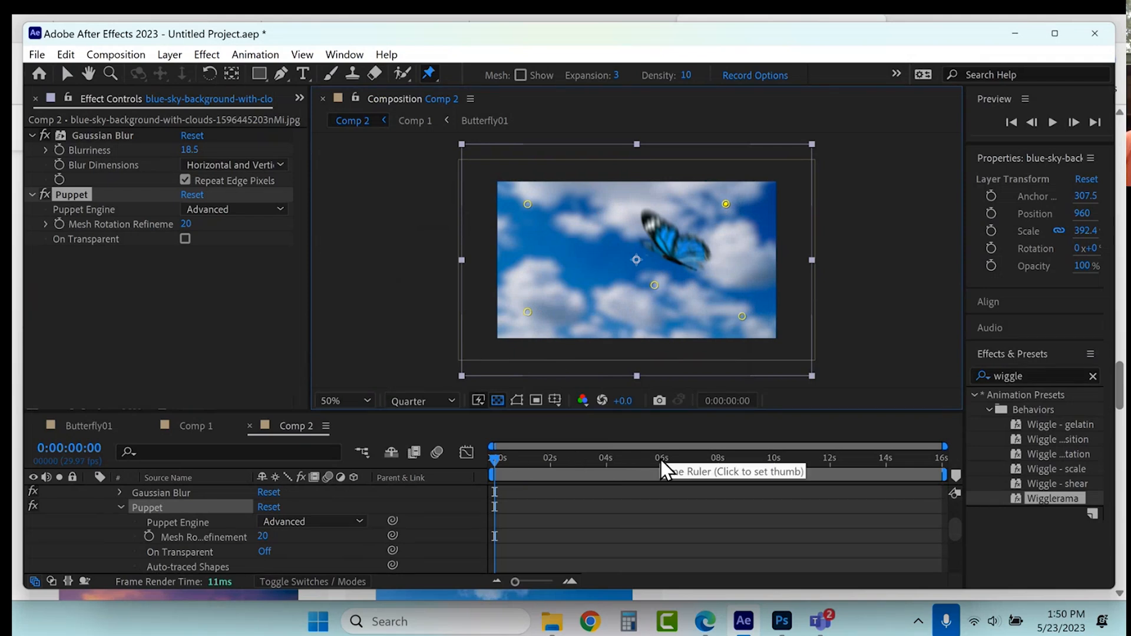
# At the last frame, 0:00:15:29, reposition the sky's five puppet pins to shift and distort the clouds
pyautogui.click(940, 472)
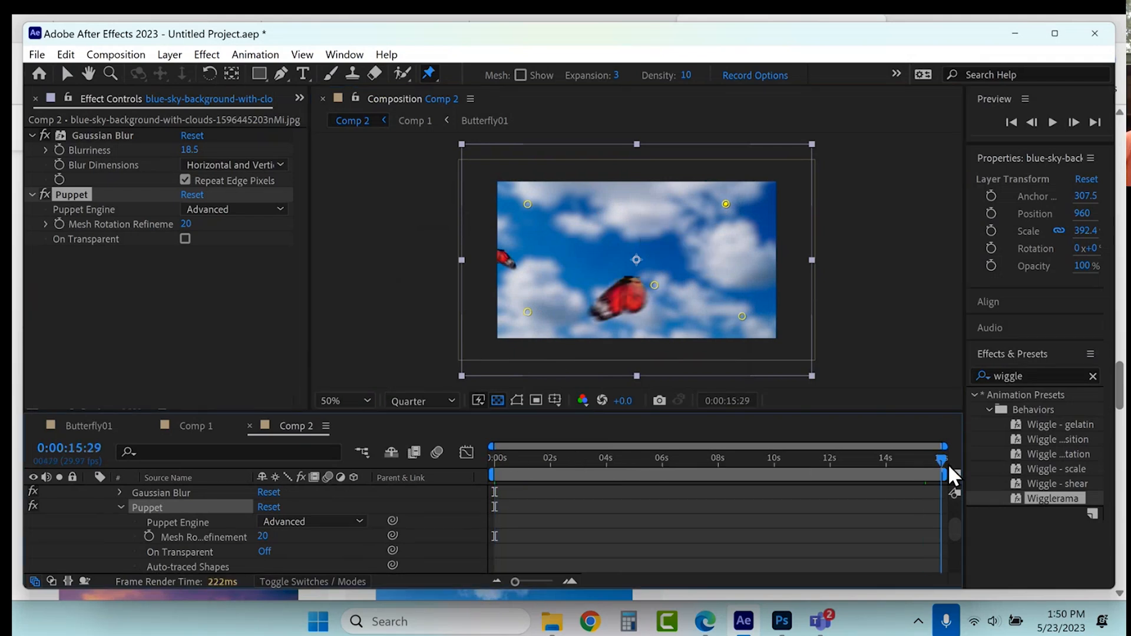
pyautogui.moveTo(727, 205); pyautogui.dragTo(744, 206)
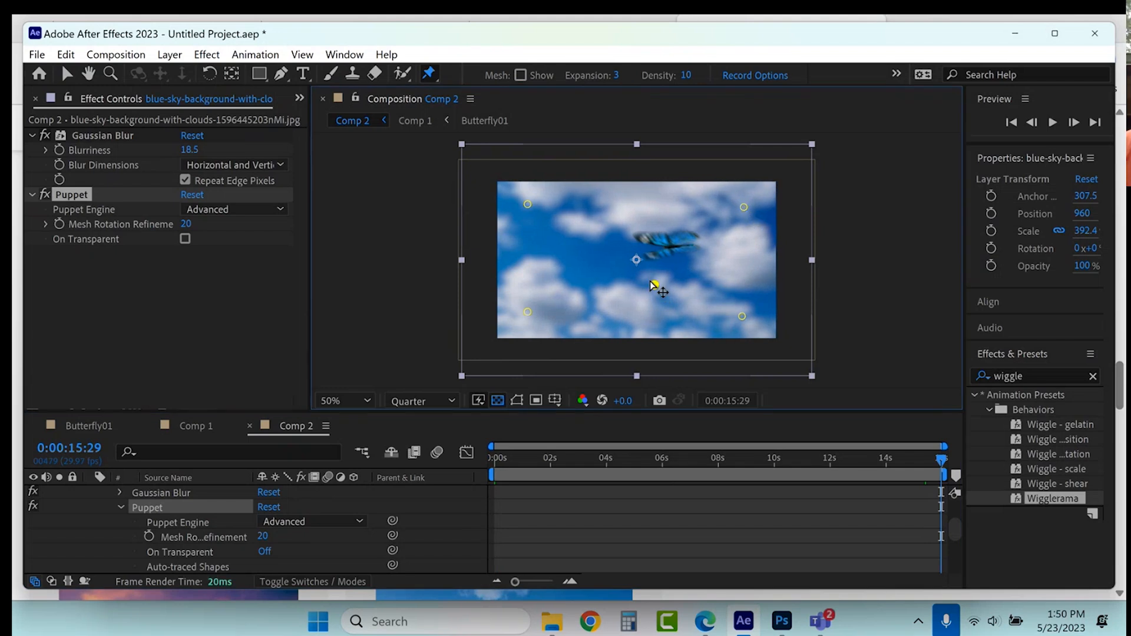
pyautogui.click(642, 264)
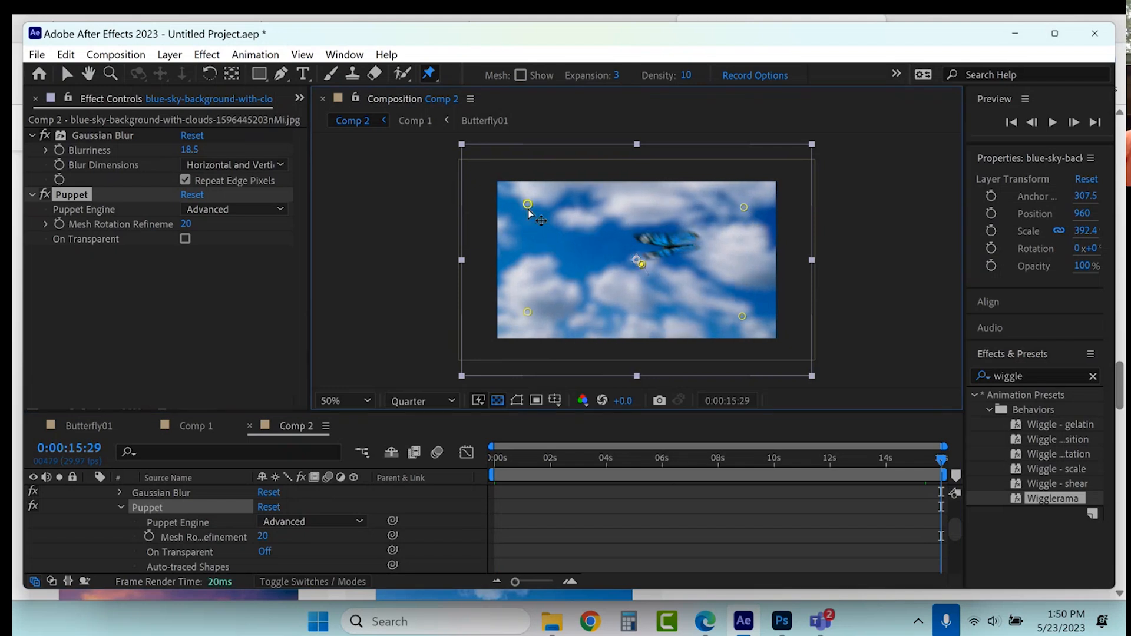
pyautogui.moveTo(527, 204); pyautogui.dragTo(519, 182)
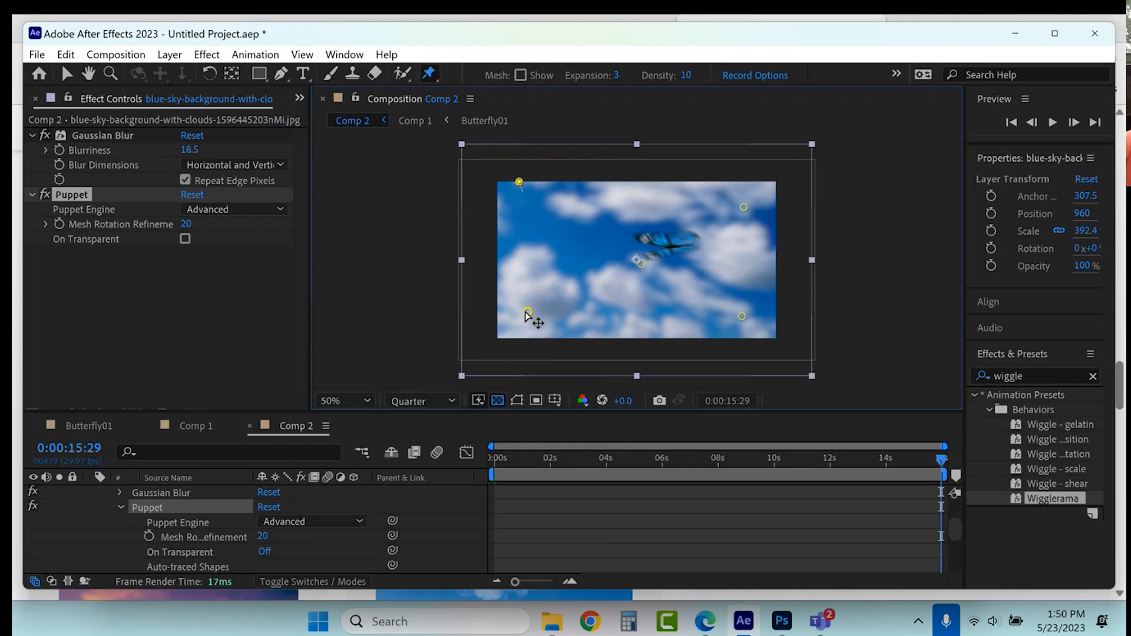
pyautogui.moveTo(522, 318); pyautogui.dragTo(505, 327)
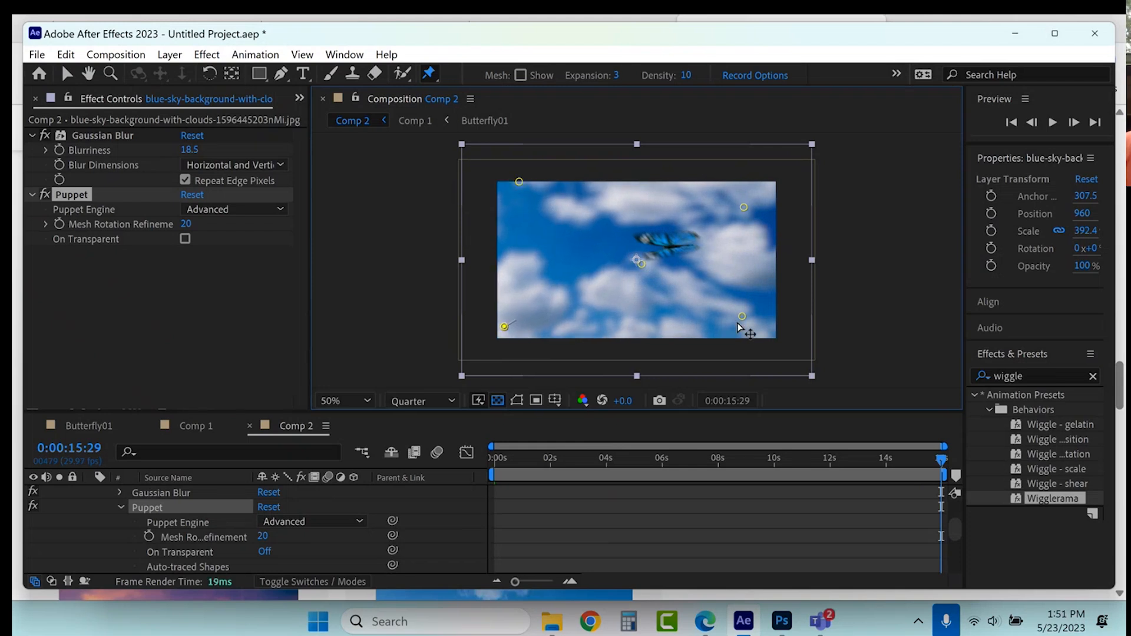
pyautogui.moveTo(743, 320); pyautogui.dragTo(762, 327)
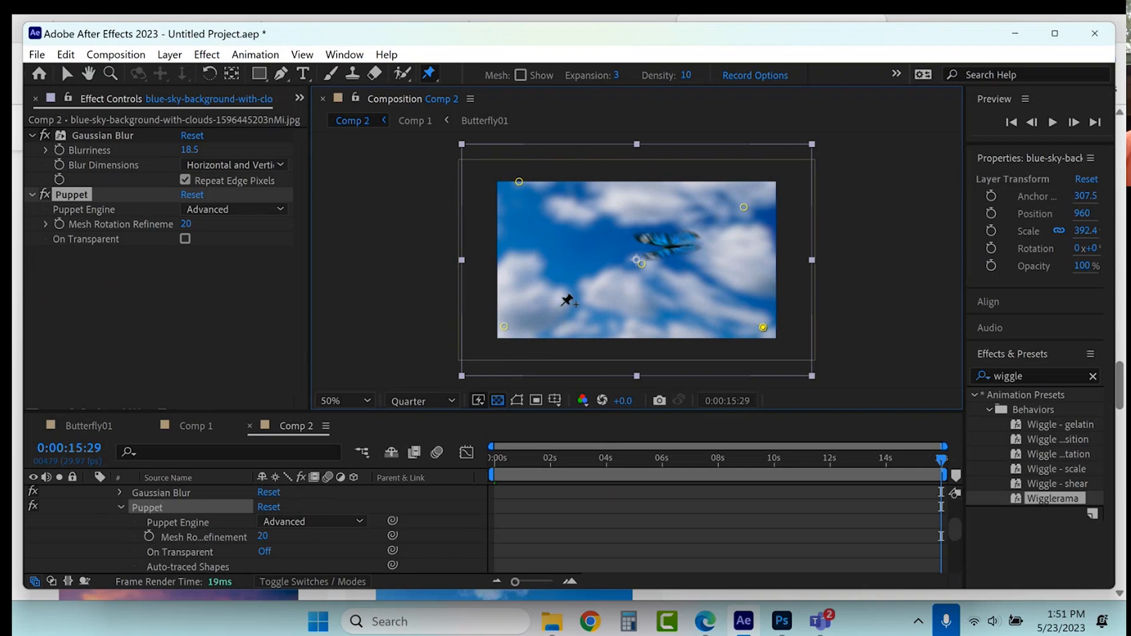
pyautogui.moveTo(510, 327); pyautogui.dragTo(546, 329)
pyautogui.moveTo(524, 184); pyautogui.dragTo(539, 216)
# Preview Comp 2 from the first frame to check the moving clouds behind the butterflies
pyautogui.moveTo(764, 476); pyautogui.dragTo(495, 475)
pyautogui.press('space')
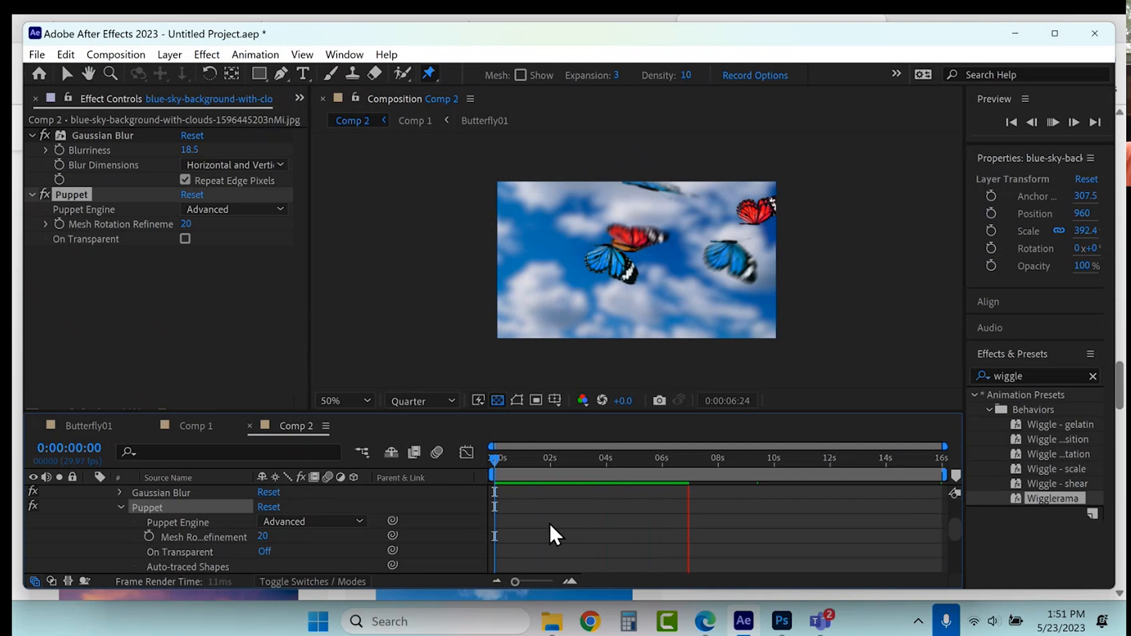
pyautogui.press('space')
# Reveal the sky mesh's deform pins, reposition the centre and left-hand pins at 0:00:08:28, and collapse the layer
pyautogui.click(895, 466)
pyautogui.moveTo(955, 461); pyautogui.dragTo(943, 463)
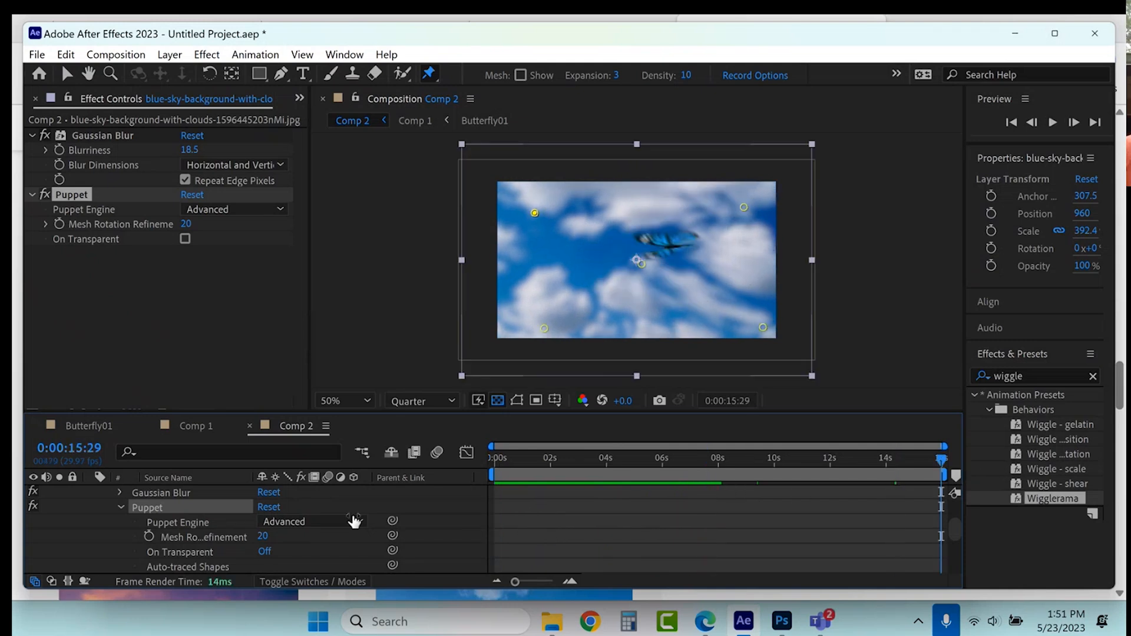
pyautogui.scroll(-3, 147, 568)
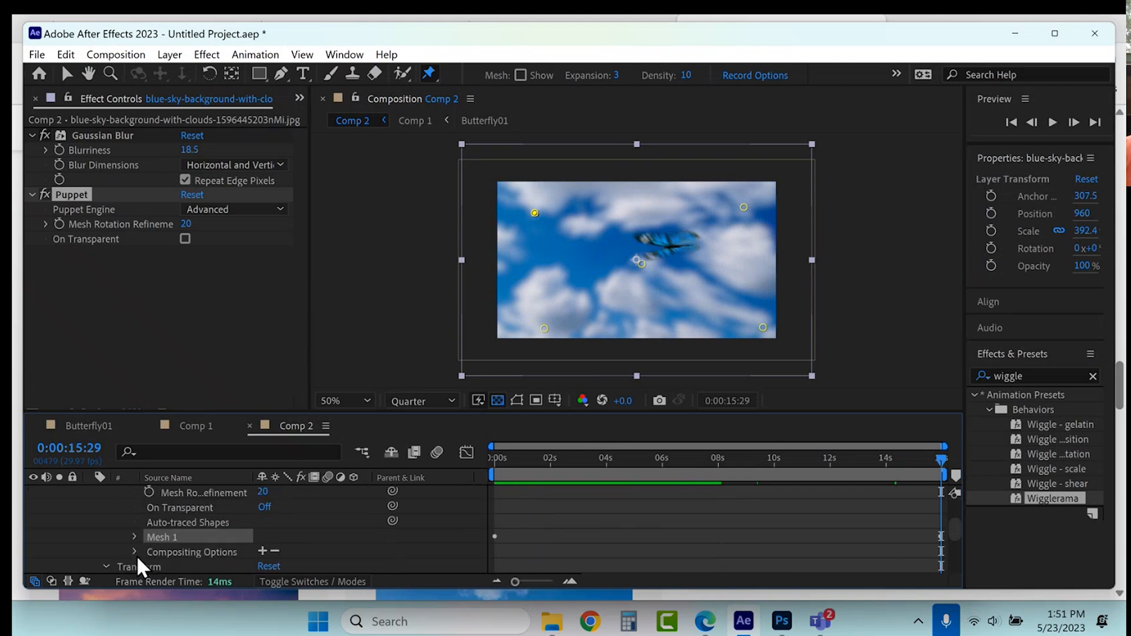
pyautogui.click(134, 537)
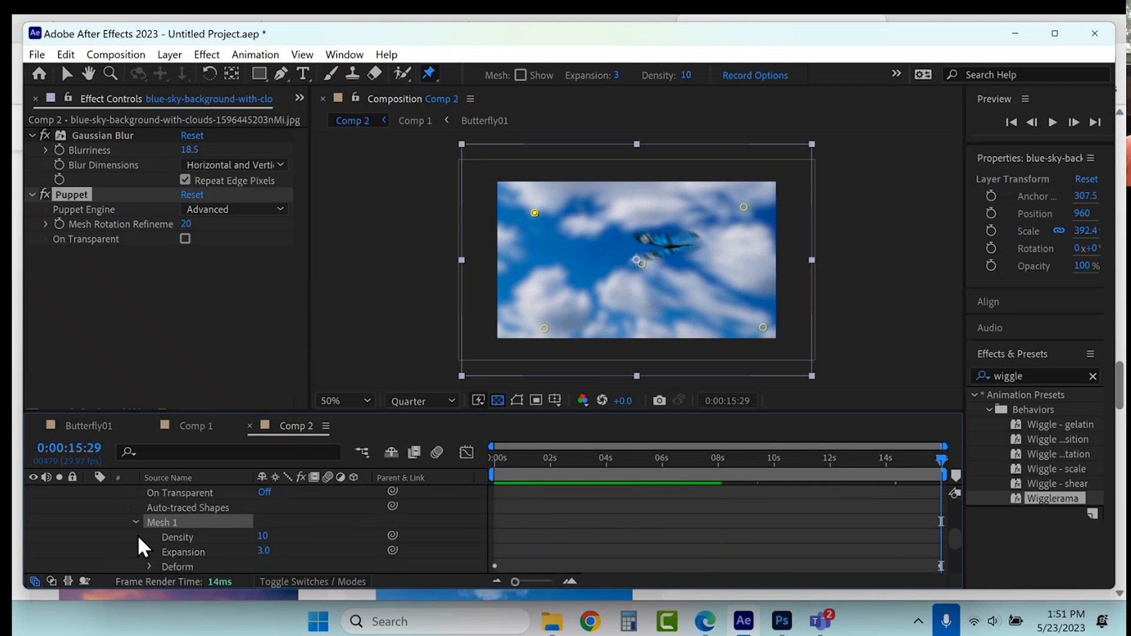
pyautogui.click(149, 567)
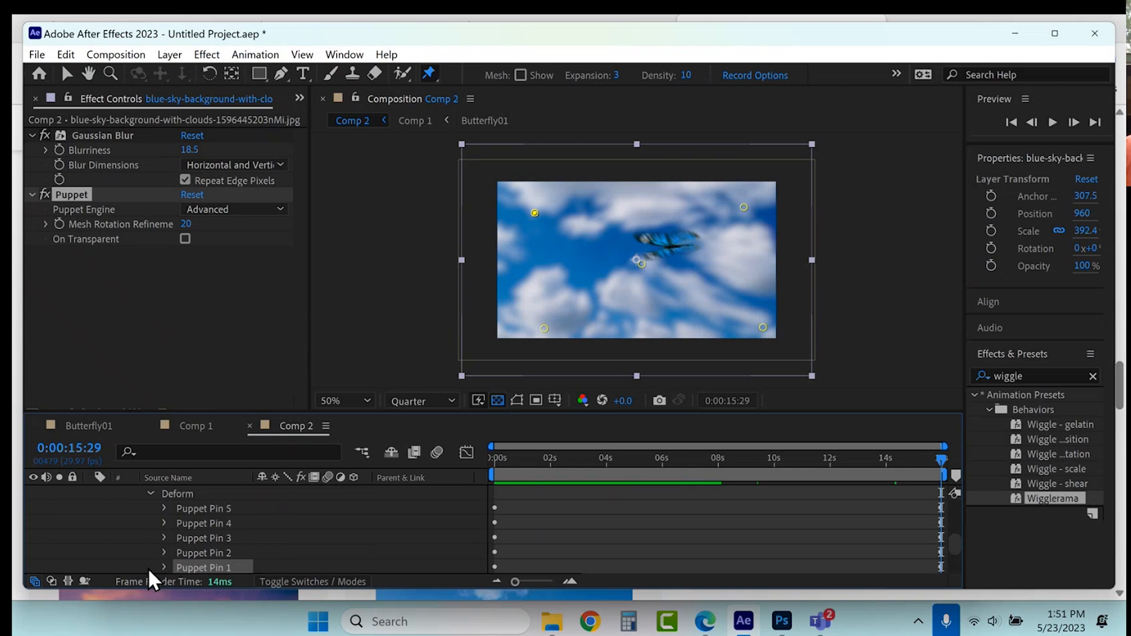
pyautogui.moveTo(941, 465); pyautogui.dragTo(745, 474)
pyautogui.moveTo(648, 279); pyautogui.dragTo(669, 258)
pyautogui.moveTo(530, 209); pyautogui.dragTo(517, 225)
pyautogui.moveTo(546, 318); pyautogui.dragTo(523, 202)
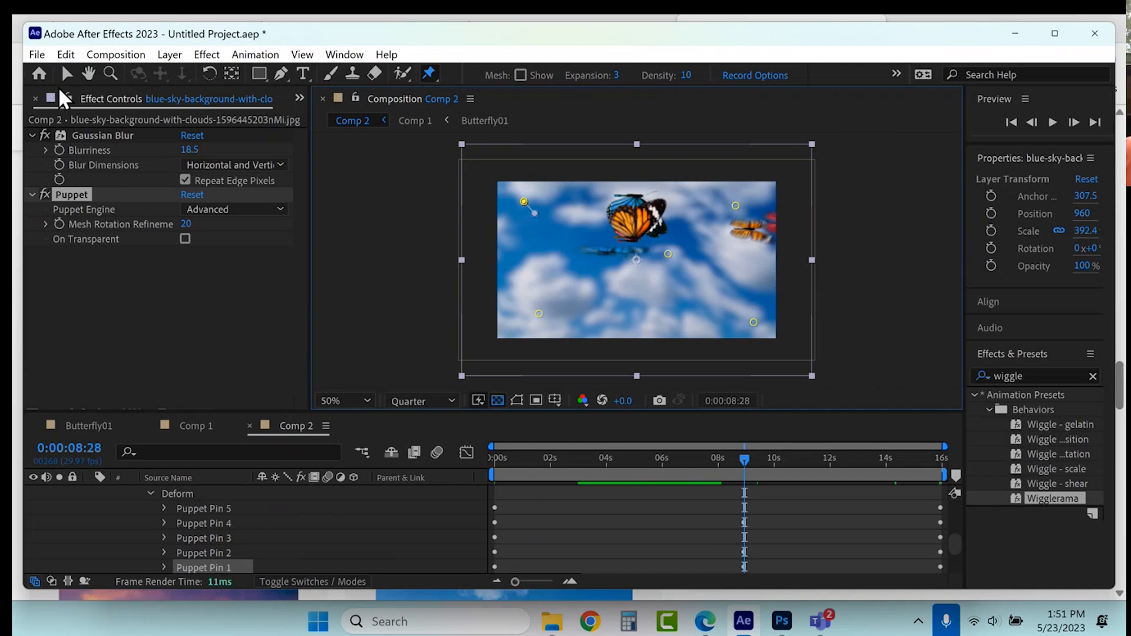
pyautogui.click(66, 73)
pyautogui.scroll(5, 75, 500)
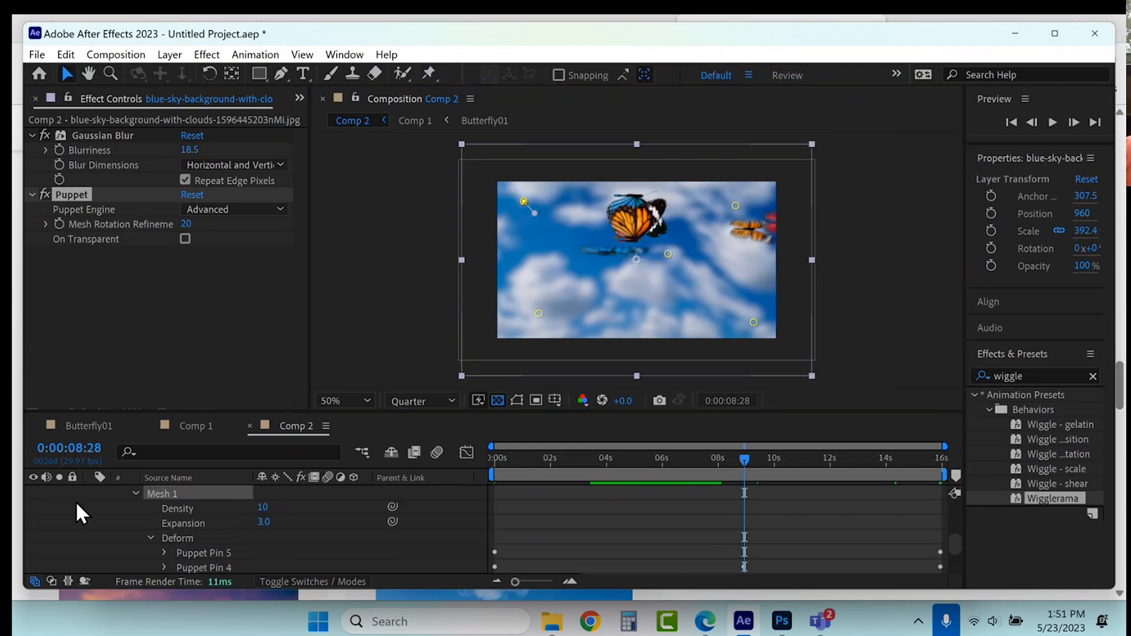
pyautogui.click(88, 508)
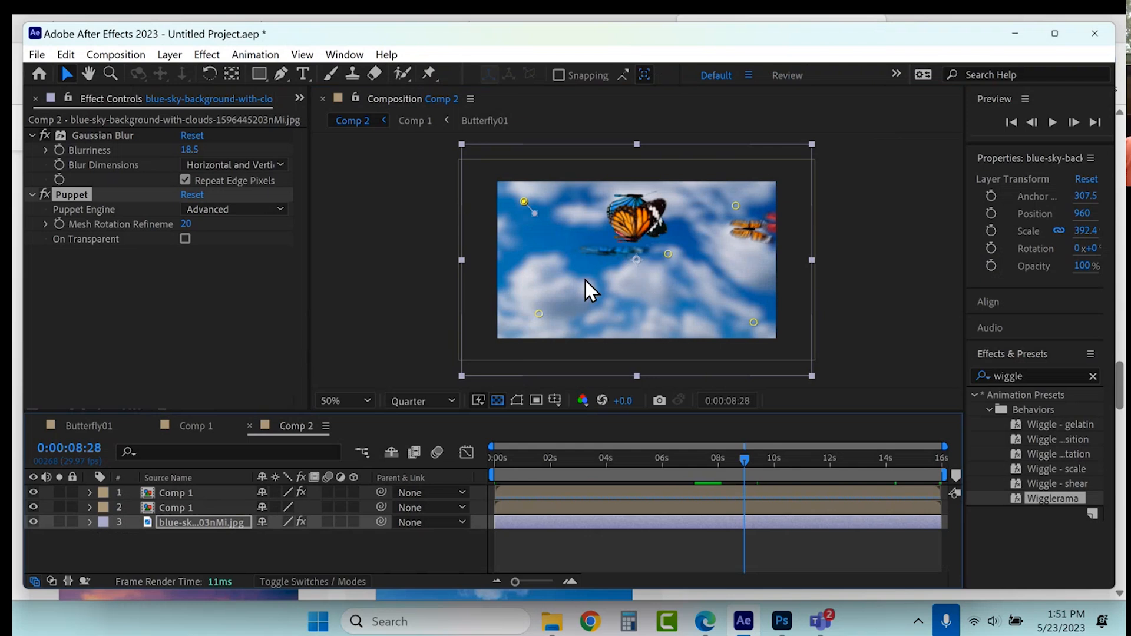
# Create Comp 3 as a new HD 1920x1080 composition at 29.97 fps with a 16-second duration
pyautogui.click(165, 55)
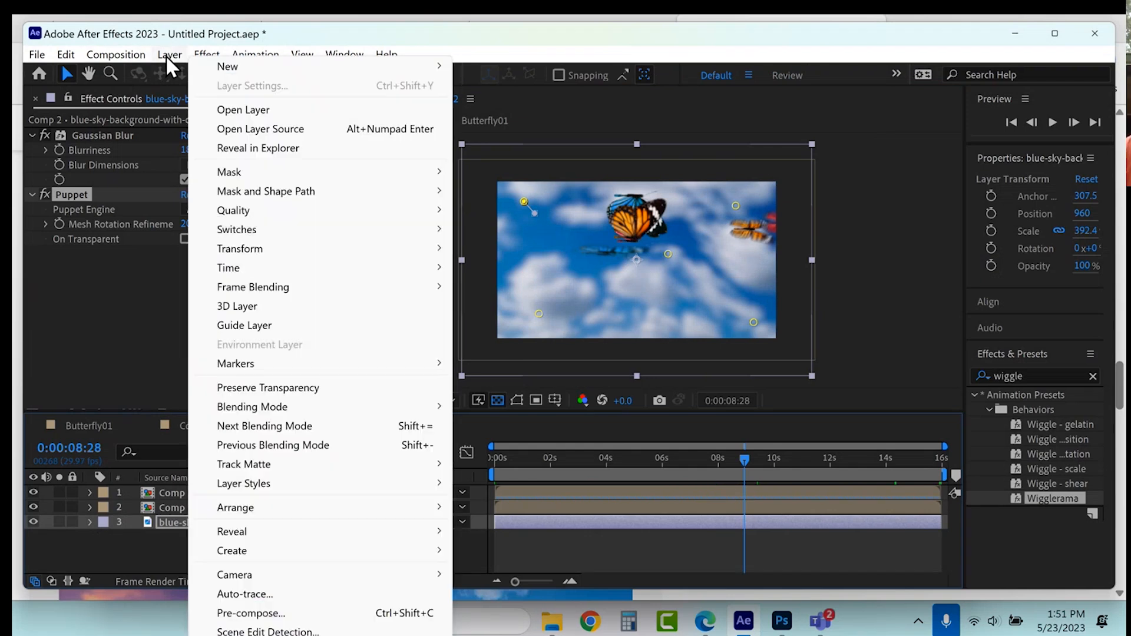
pyautogui.moveTo(115, 55)
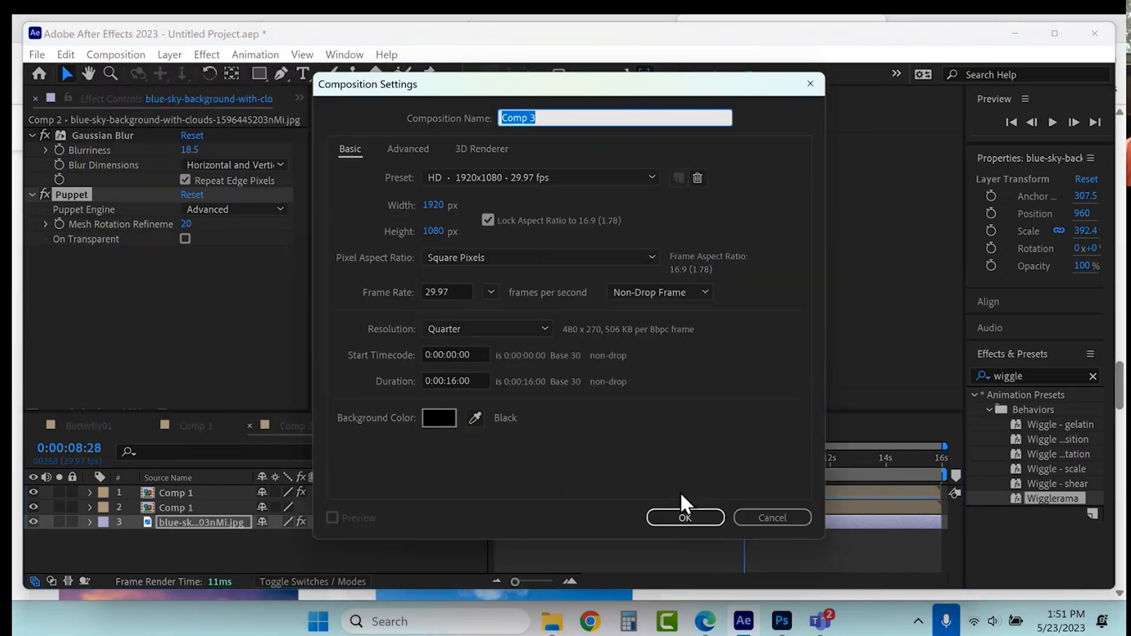
pyautogui.click(688, 517)
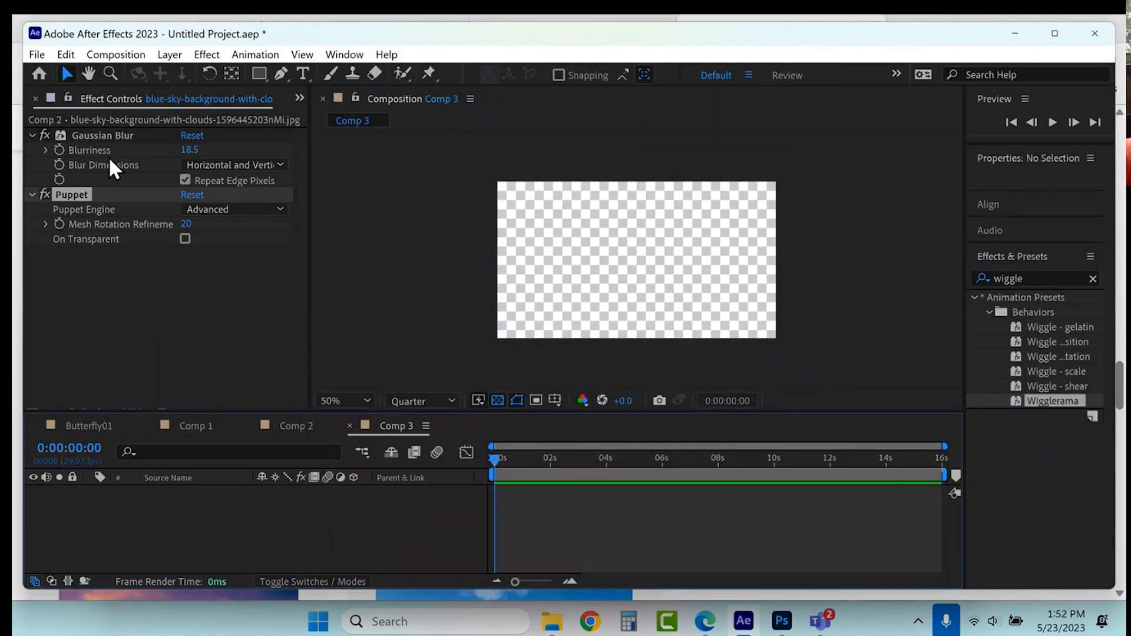
# Add Grass.png to Comp 3 as a layer and reveal its transform properties
pyautogui.click(299, 96)
pyautogui.click(333, 119)
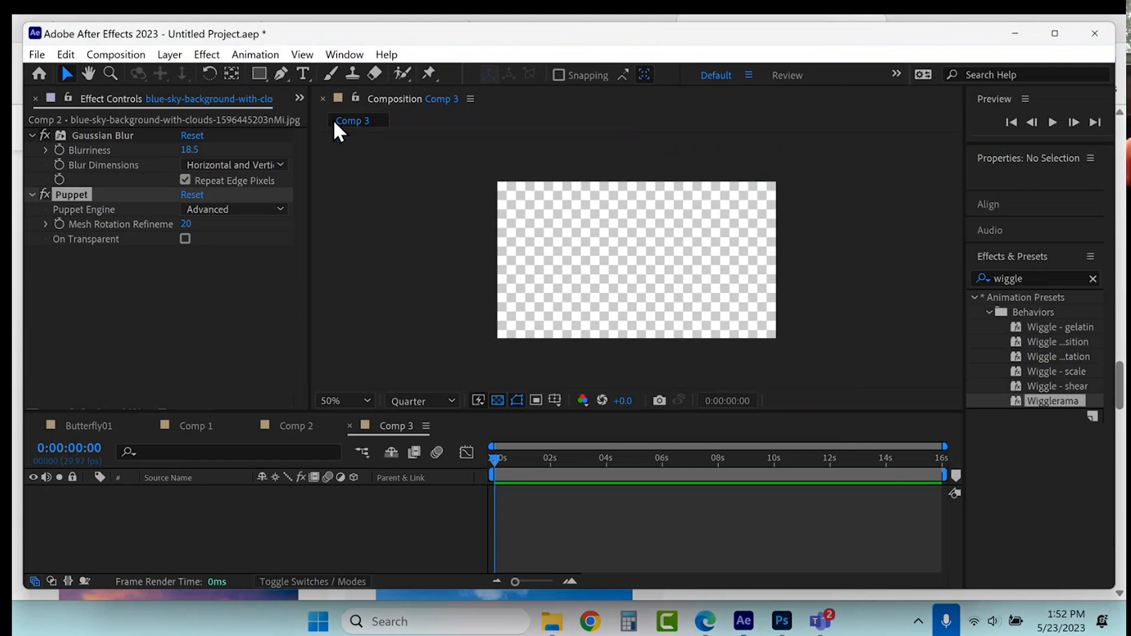
pyautogui.moveTo(79, 387); pyautogui.dragTo(80, 387)
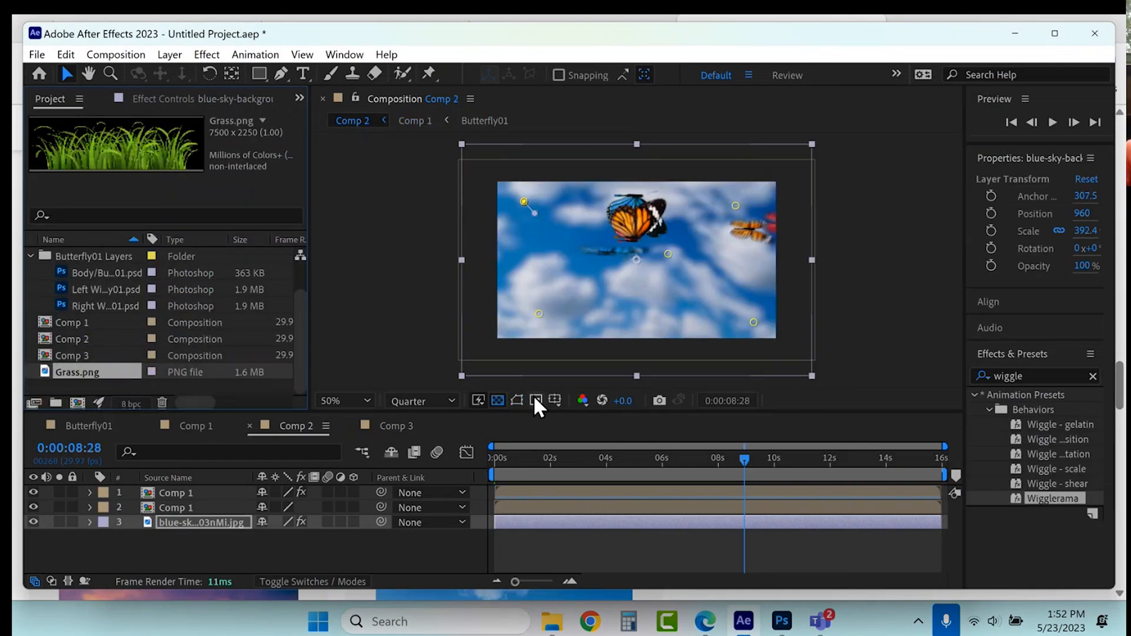
pyautogui.click(396, 428)
pyautogui.moveTo(104, 370); pyautogui.dragTo(171, 524)
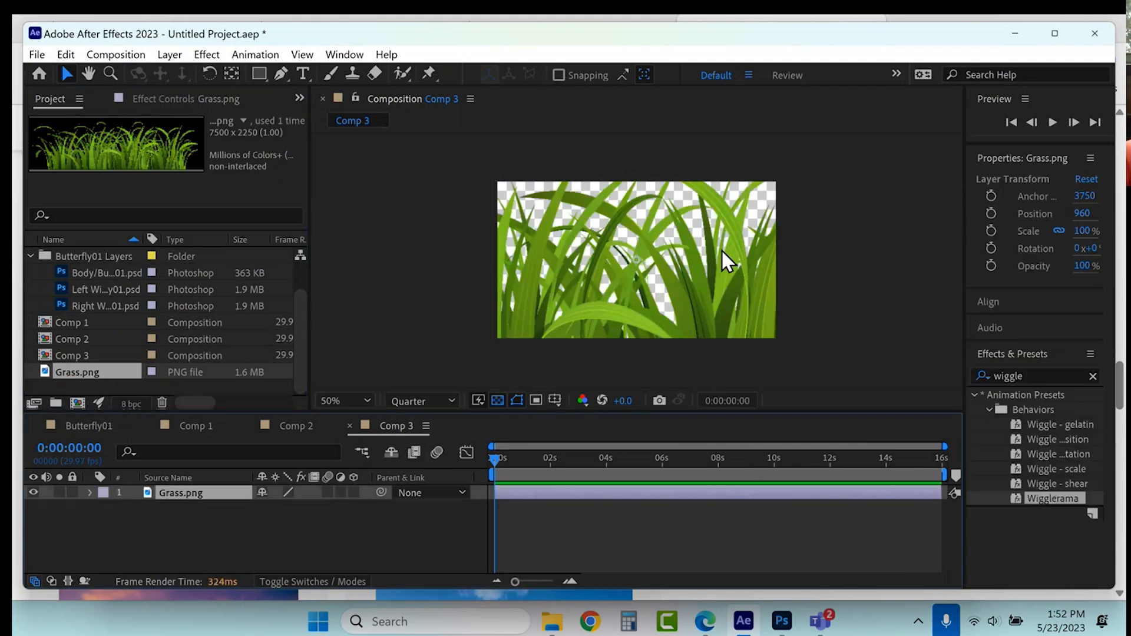
pyautogui.click(89, 492)
pyautogui.click(106, 503)
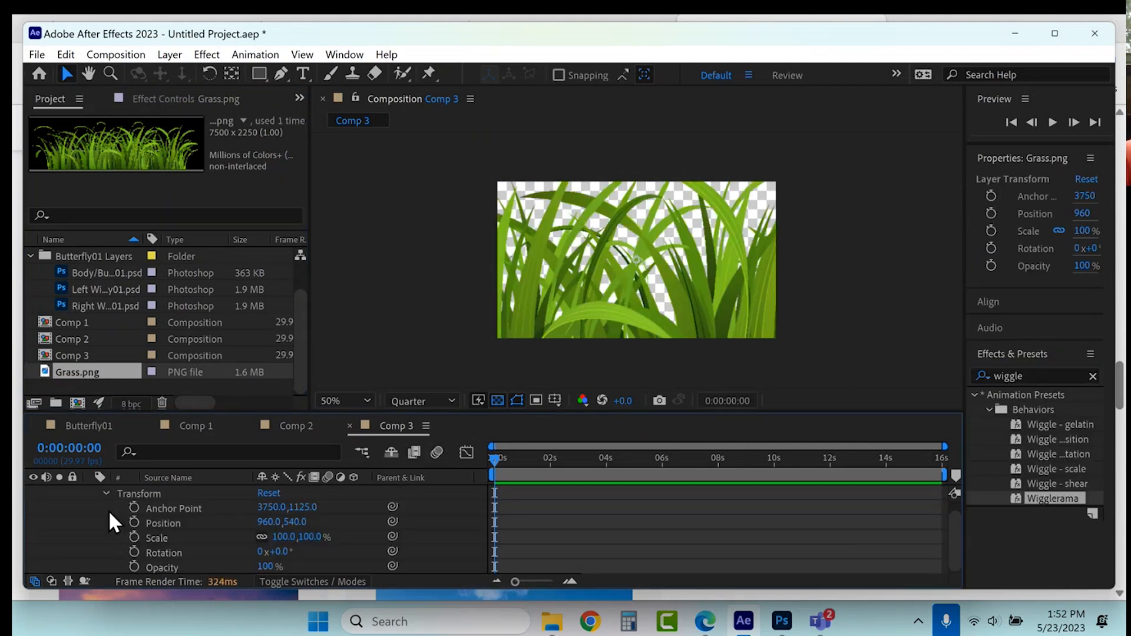
# Scale the Grass.png layer to about 28% and place it along the lower frame edge, positioned at about 716, 838
pyautogui.moveTo(282, 536); pyautogui.dragTo(223, 534)
pyautogui.moveTo(589, 287); pyautogui.dragTo(560, 322)
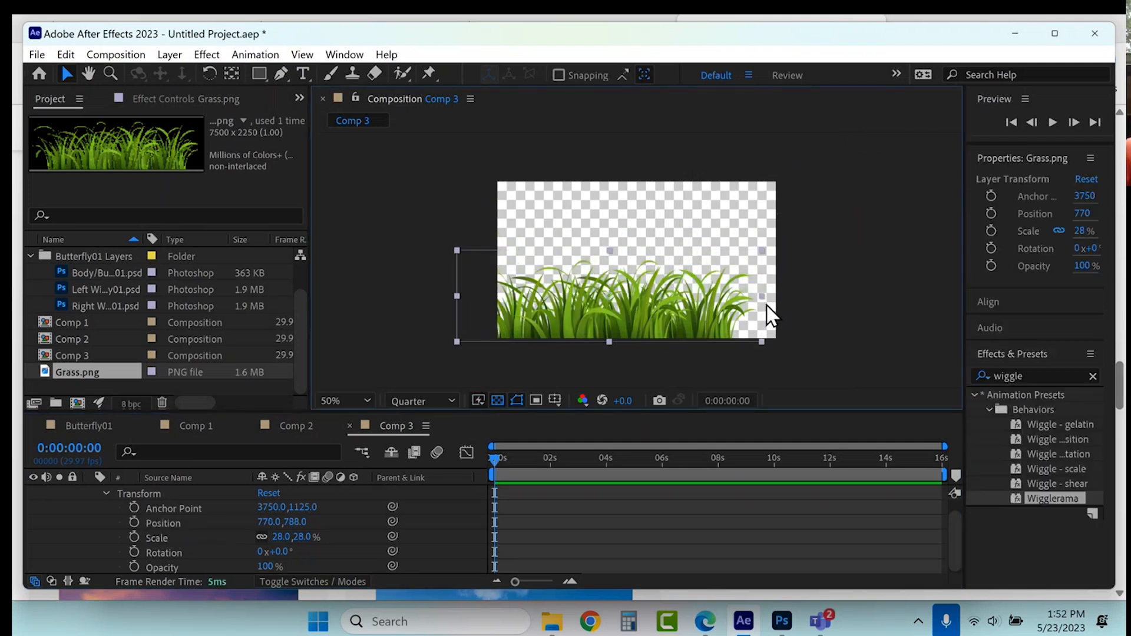
pyautogui.moveTo(763, 299); pyautogui.dragTo(775, 299)
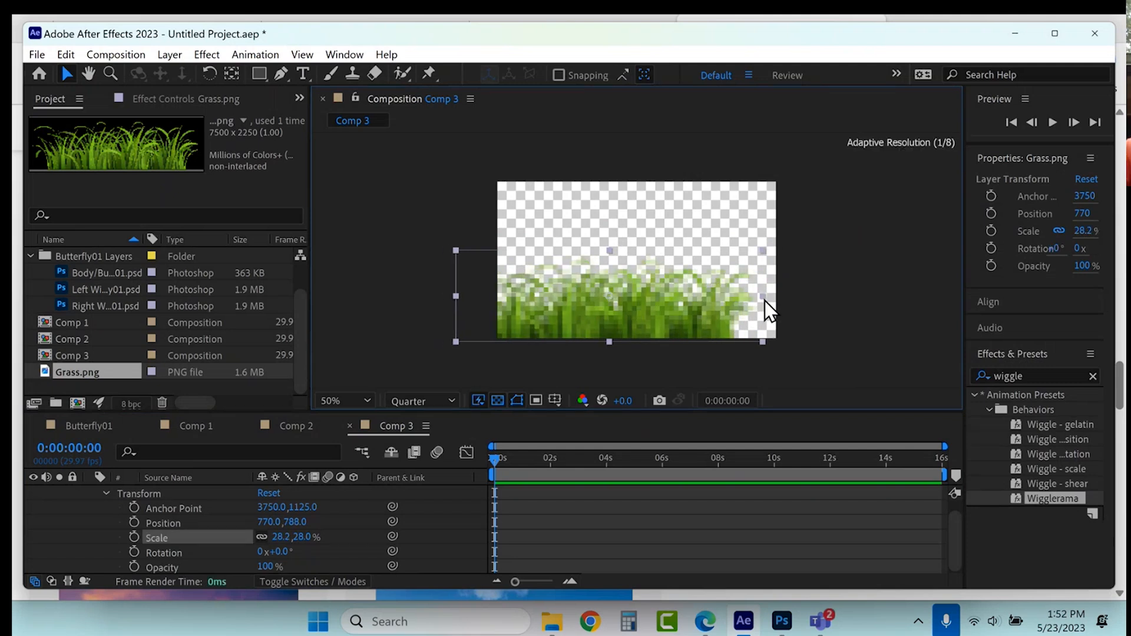
pyautogui.moveTo(679, 304); pyautogui.dragTo(670, 301)
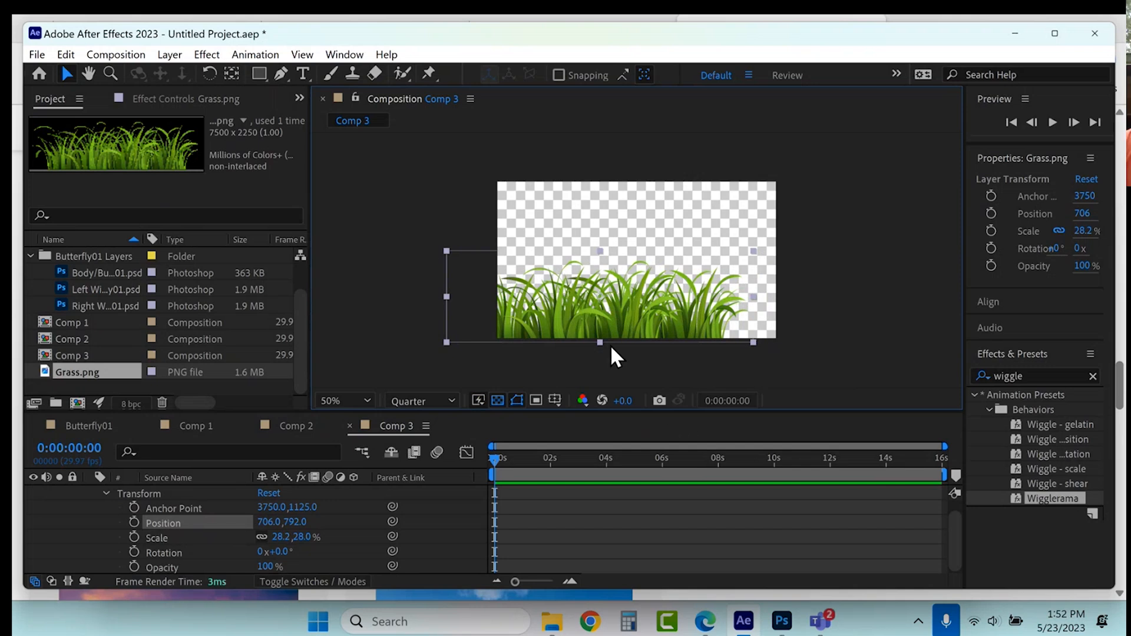
pyautogui.moveTo(608, 318); pyautogui.dragTo(610, 325)
# Pin the grass's base with two Puppet Position pins, show the mesh, and turn off the transparency grid
pyautogui.click(429, 73)
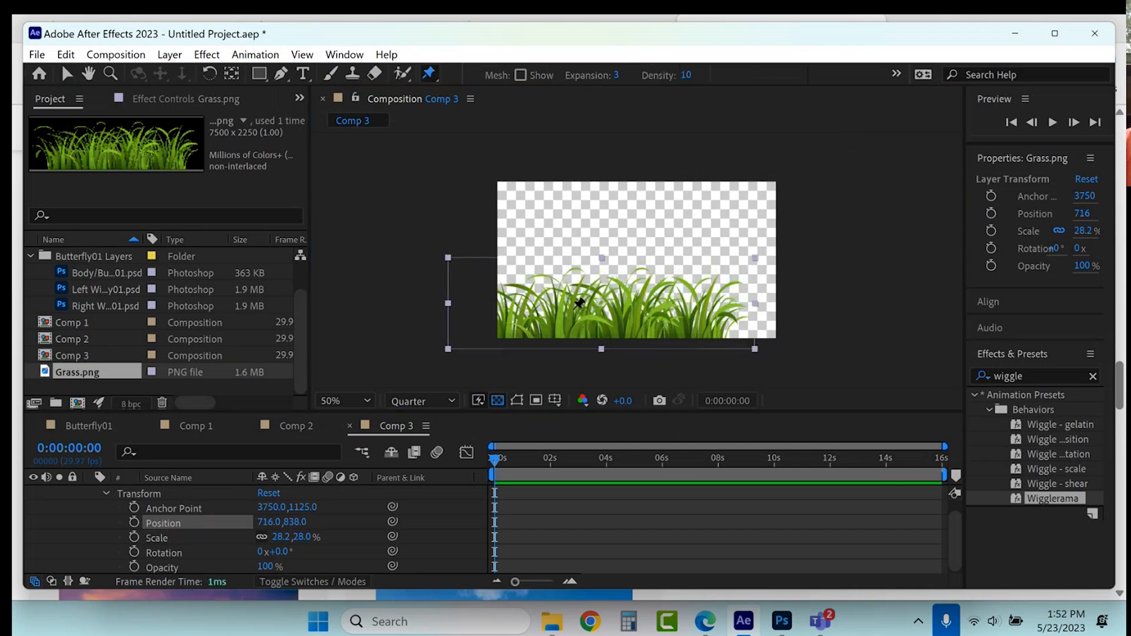
pyautogui.click(560, 328)
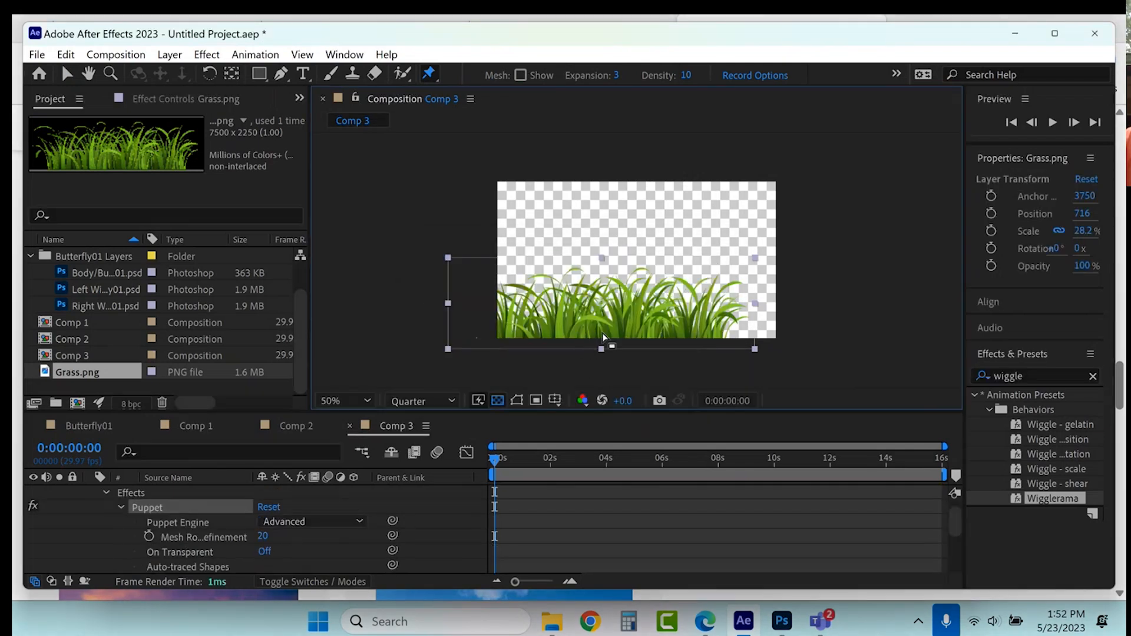
pyautogui.click(705, 336)
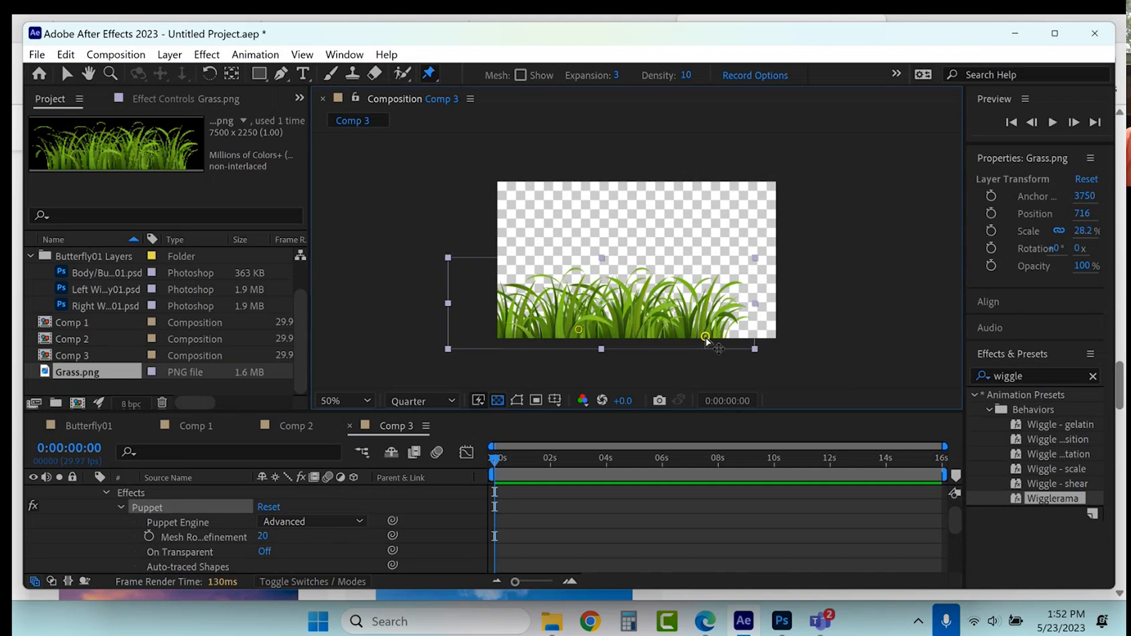
pyautogui.click(520, 76)
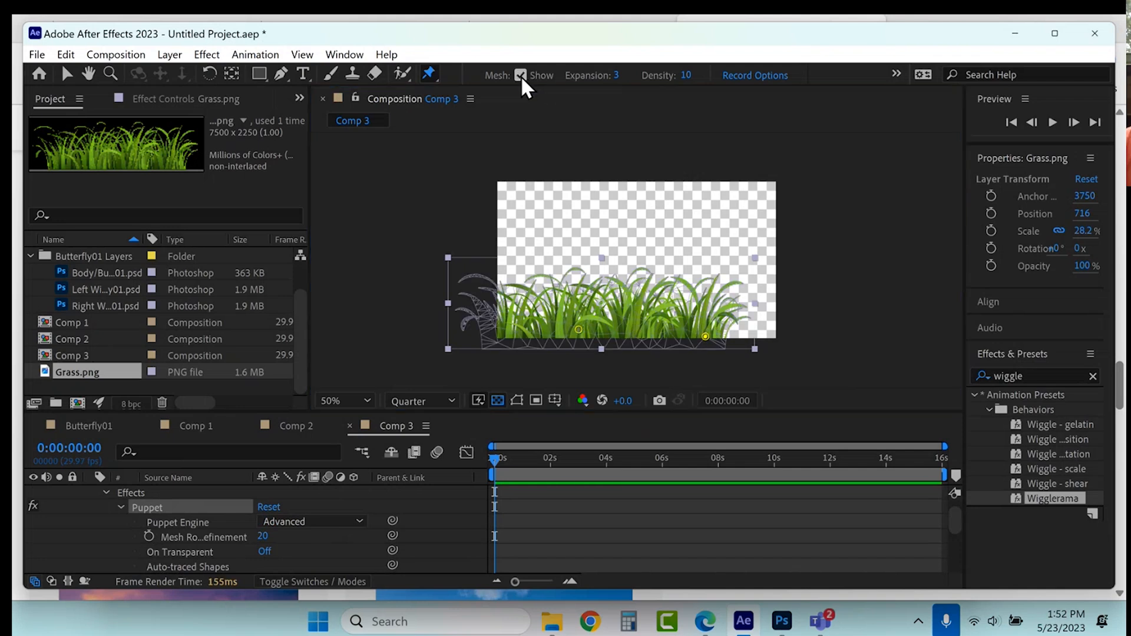
pyautogui.click(500, 401)
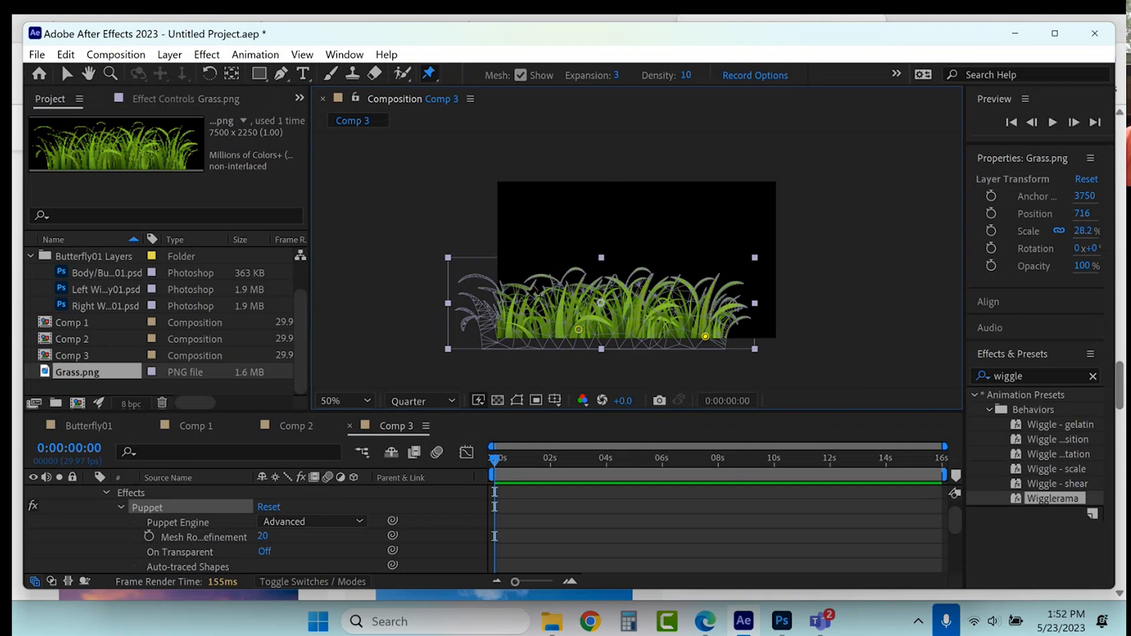
# Add four puppet pins across the upper blades of the grass, spaced from its left to its right side
pyautogui.click(515, 290)
pyautogui.click(622, 284)
pyautogui.click(720, 291)
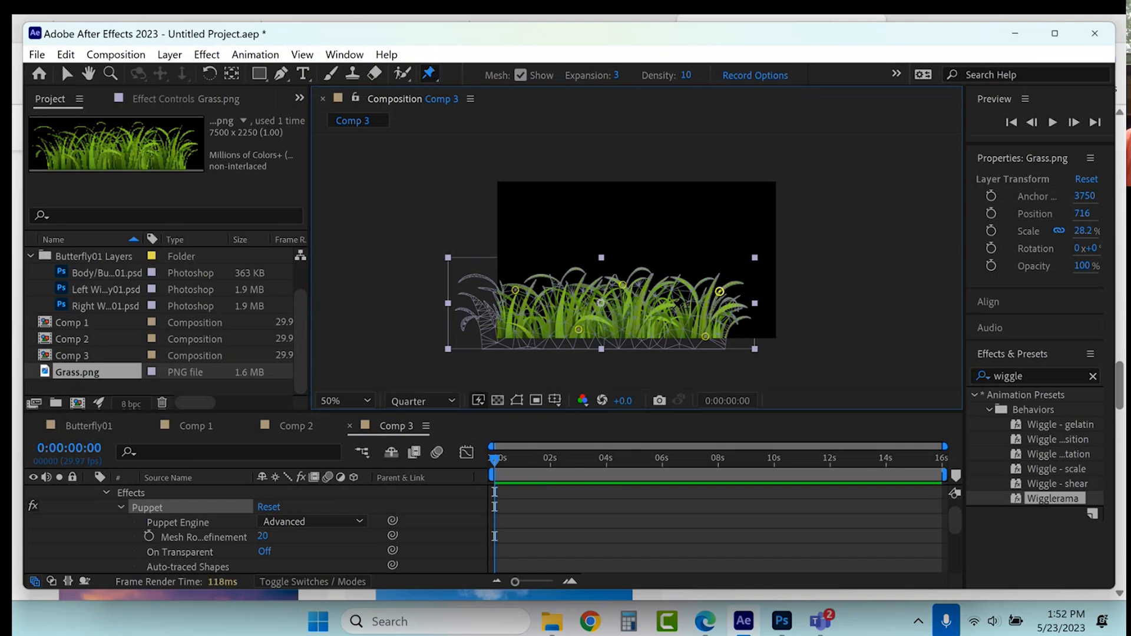
pyautogui.click(665, 286)
# Reposition the upper grass pins at 0:00:15:29 and again shortly before the 4-second mark to keyframe a sway
pyautogui.moveTo(683, 457); pyautogui.dragTo(954, 465)
pyautogui.moveTo(719, 291); pyautogui.dragTo(610, 282)
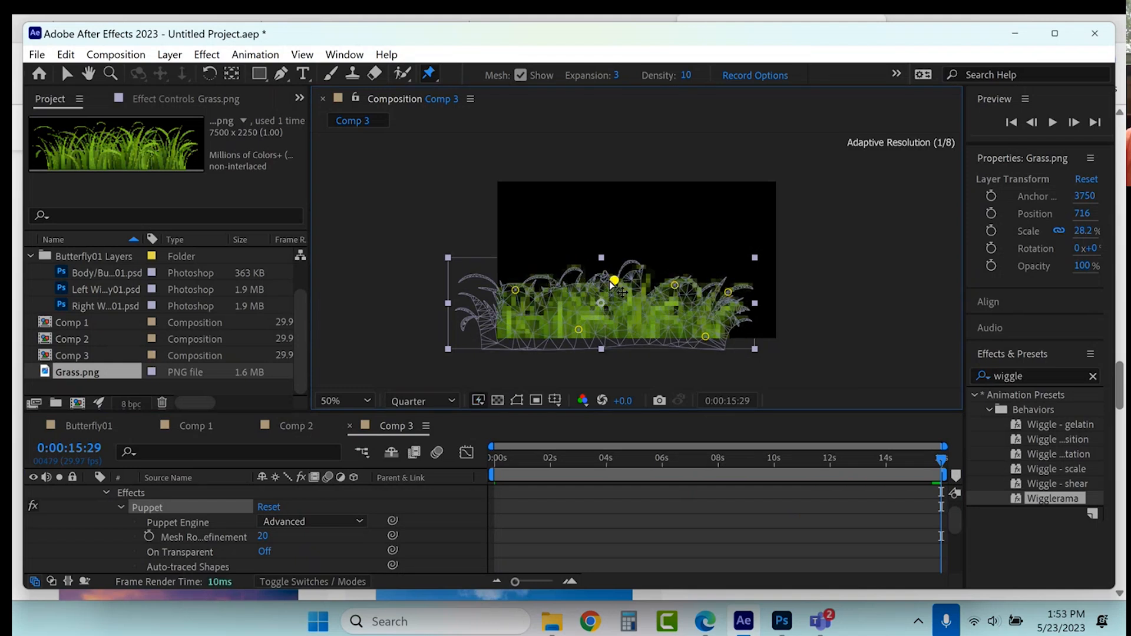
pyautogui.moveTo(515, 289); pyautogui.dragTo(530, 290)
pyautogui.click(597, 457)
pyautogui.moveTo(622, 286); pyautogui.dragTo(710, 295)
pyautogui.click(721, 292)
# Reposition the upper grass pins at 0:00:07:19 and at 0:00:12:01 to continue the swaying motion
pyautogui.click(708, 461)
pyautogui.moveTo(608, 282); pyautogui.dragTo(729, 298)
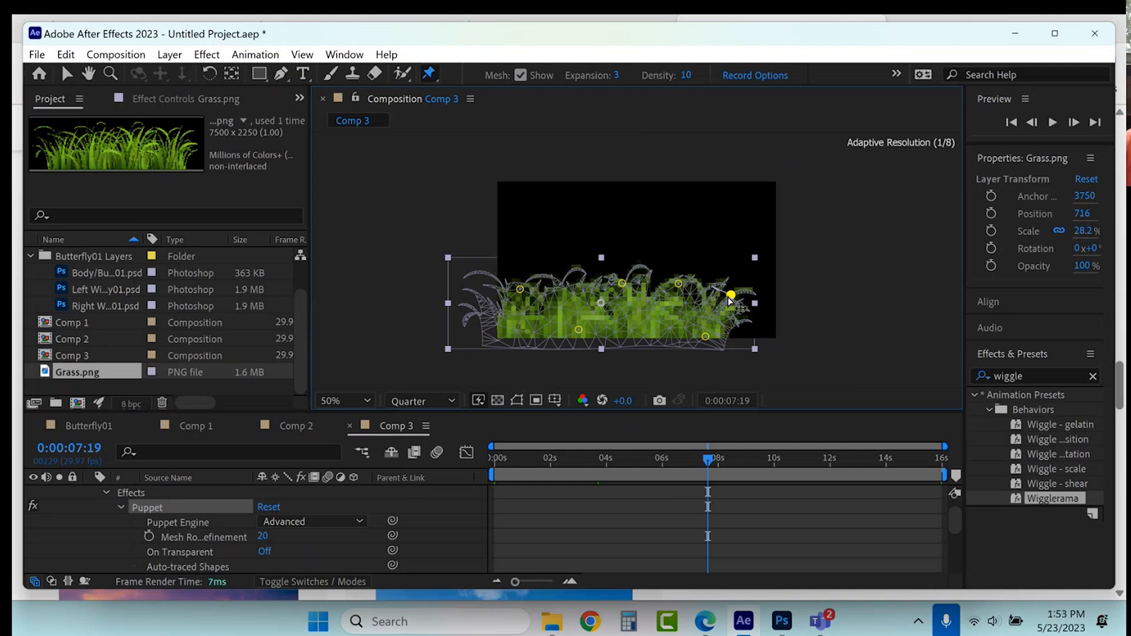
pyautogui.moveTo(520, 289)
pyautogui.mouseDown()
pyautogui.moveTo(505, 289)
pyautogui.moveTo(519, 289)
pyautogui.mouseUp()
pyautogui.click(831, 458)
pyautogui.moveTo(613, 284); pyautogui.dragTo(594, 280)
pyautogui.moveTo(676, 286); pyautogui.dragTo(717, 276)
pyautogui.click(728, 292)
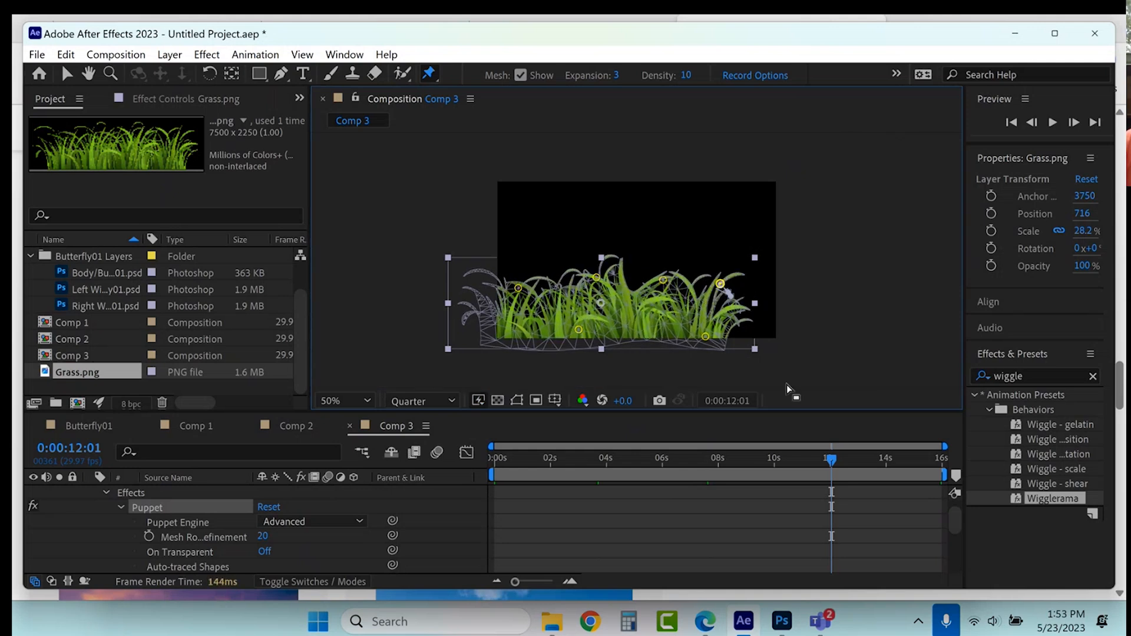
# Shift the upper pin near the grass's centre to the right at 0:00:14:21 and to the left at 0:00:03:06
pyautogui.click(907, 462)
pyautogui.click(611, 282)
pyautogui.moveTo(607, 280); pyautogui.dragTo(625, 287)
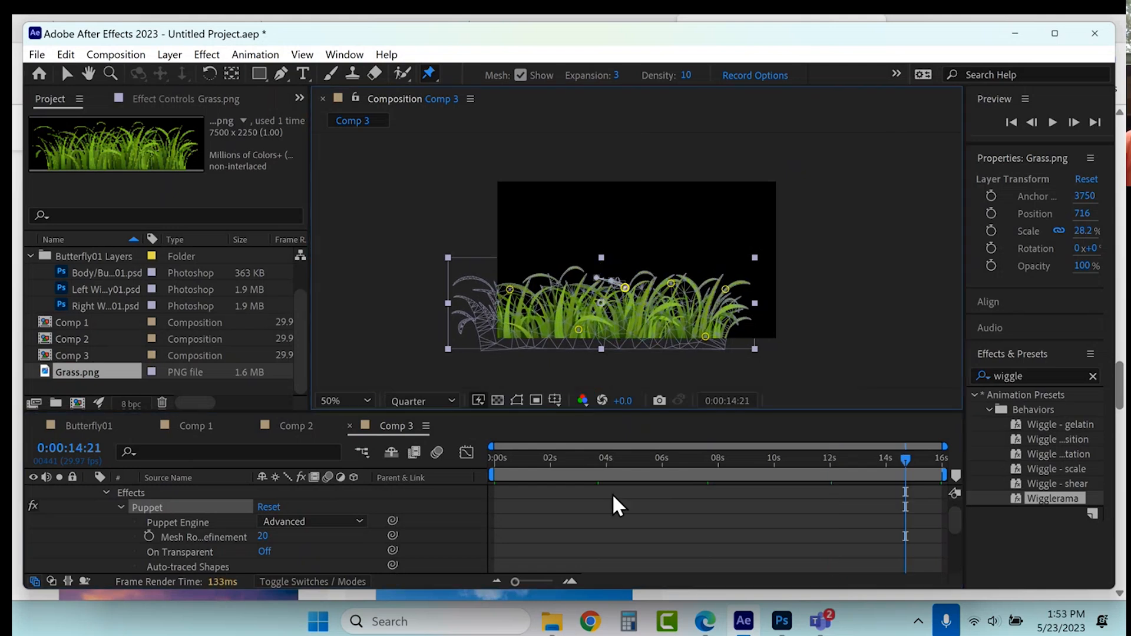
pyautogui.click(584, 457)
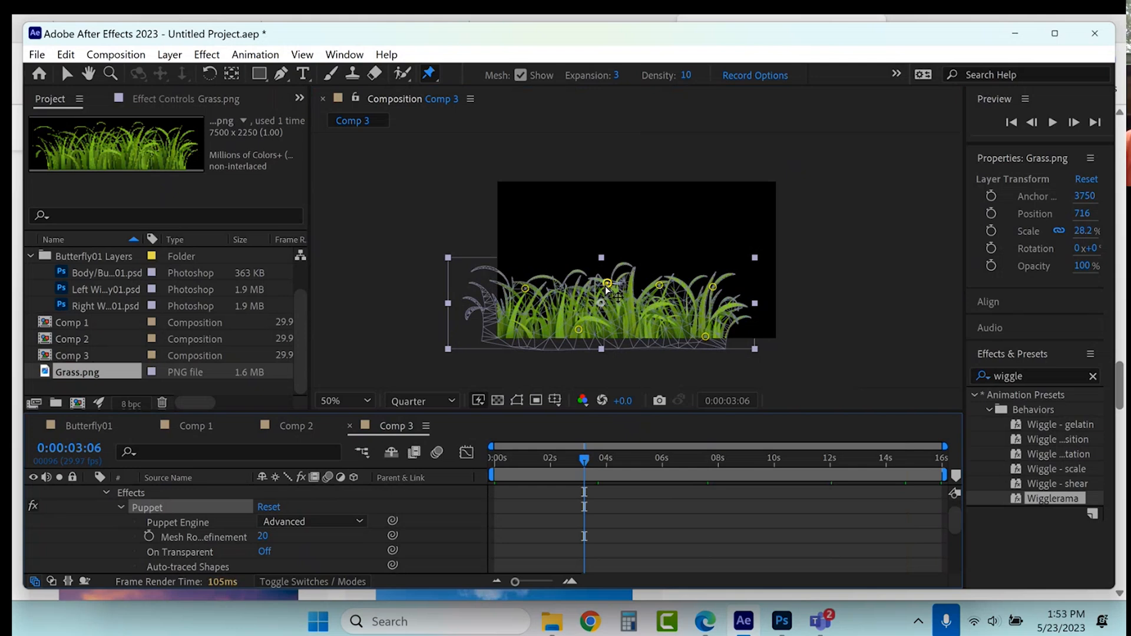
pyautogui.moveTo(606, 284); pyautogui.dragTo(588, 283)
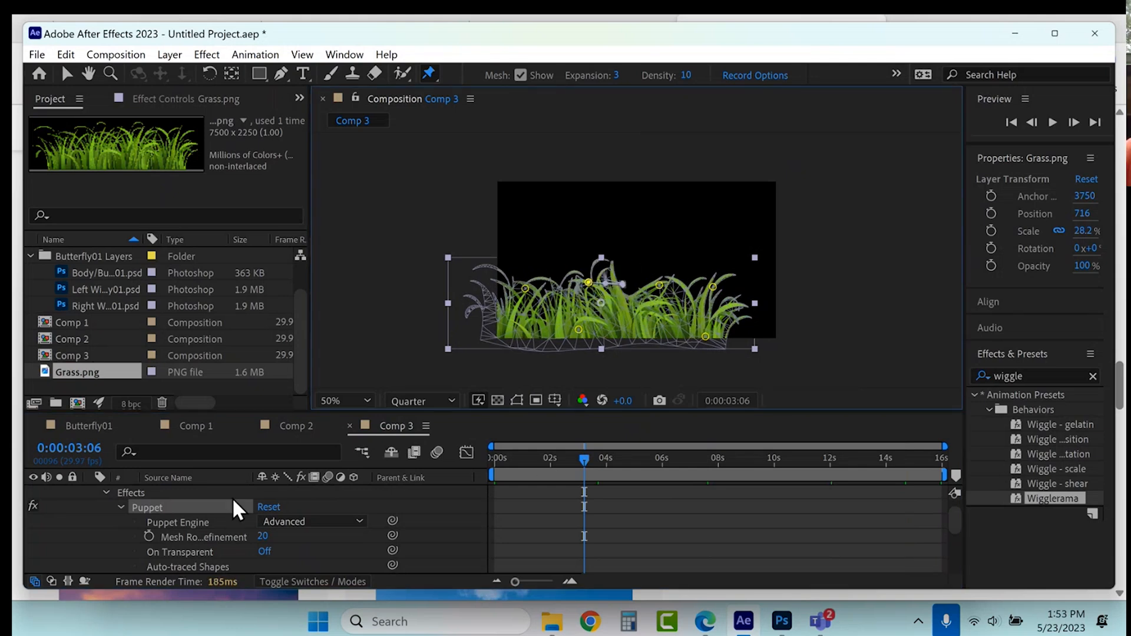
# Expand the grass mesh's Deform group to reveal the position keyframes of Puppet Pins 3 to 6
pyautogui.scroll(-2, 131, 539)
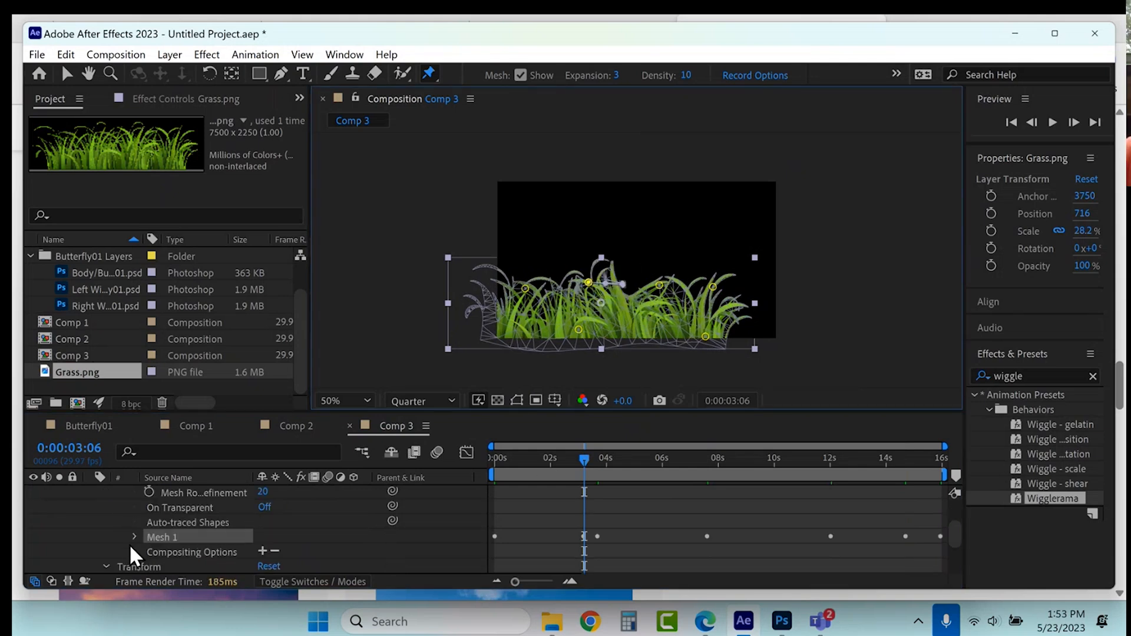
pyautogui.click(148, 566)
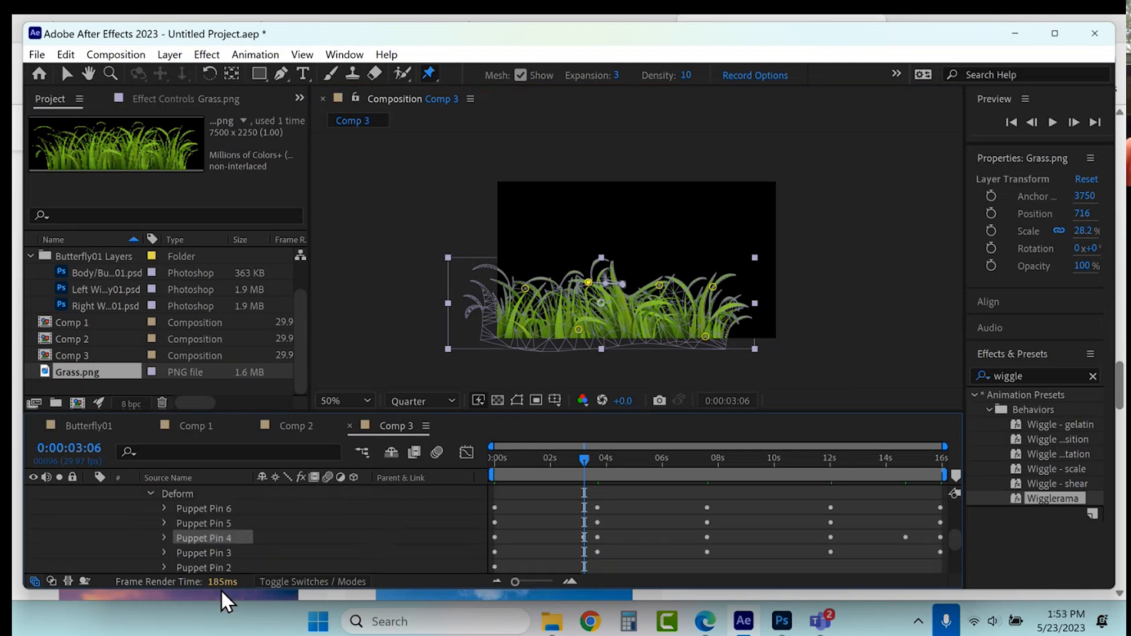
pyautogui.moveTo(941, 493); pyautogui.dragTo(457, 573)
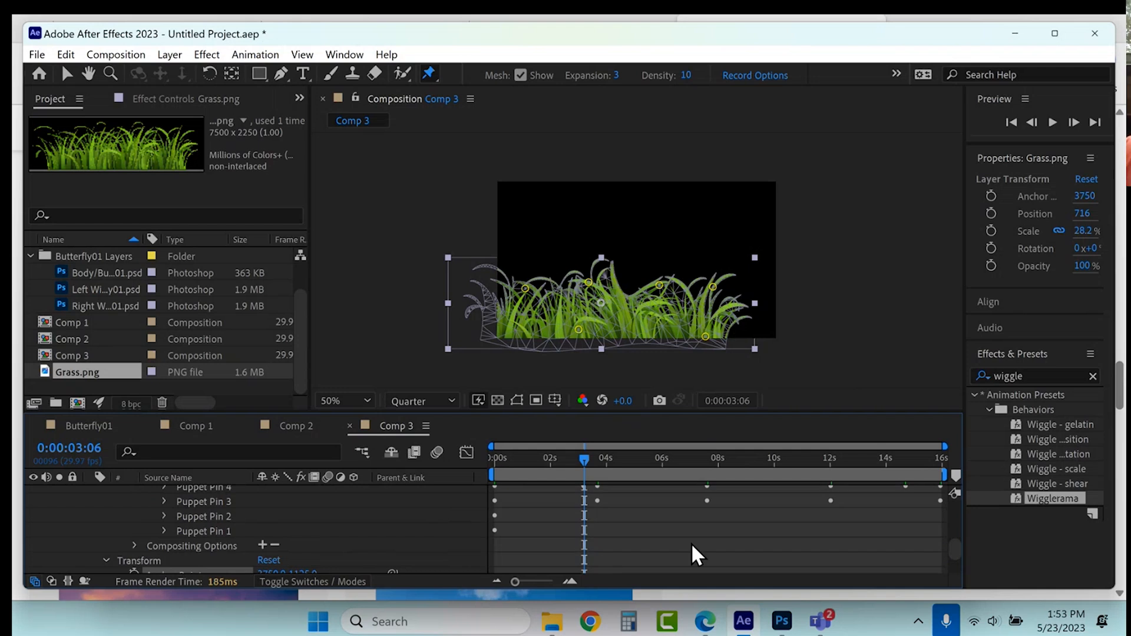
pyautogui.scroll(3, 692, 545)
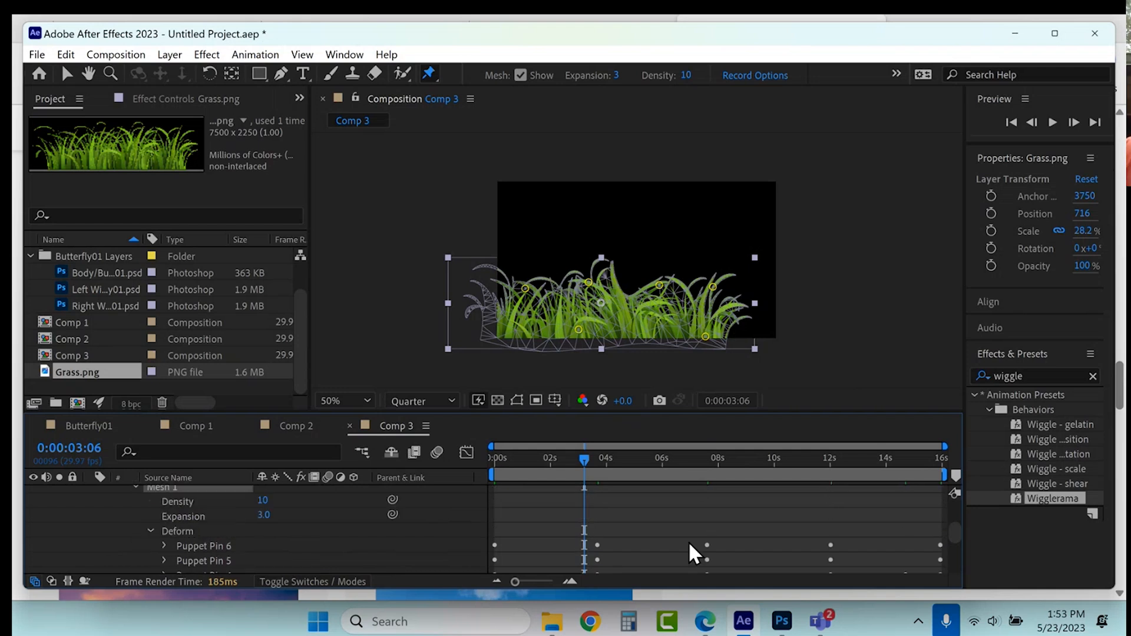
pyautogui.scroll(-3, 172, 546)
pyautogui.scroll(1, 173, 529)
pyautogui.click(164, 501)
pyautogui.click(165, 546)
pyautogui.scroll(-1, 175, 546)
pyautogui.click(167, 537)
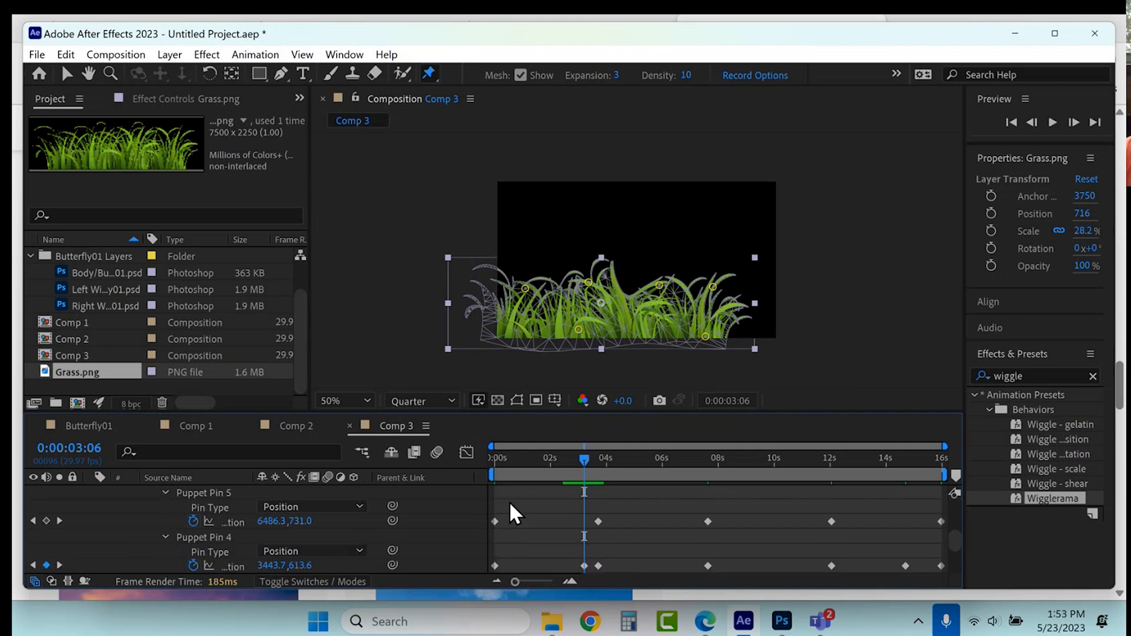
pyautogui.scroll(-1, 237, 555)
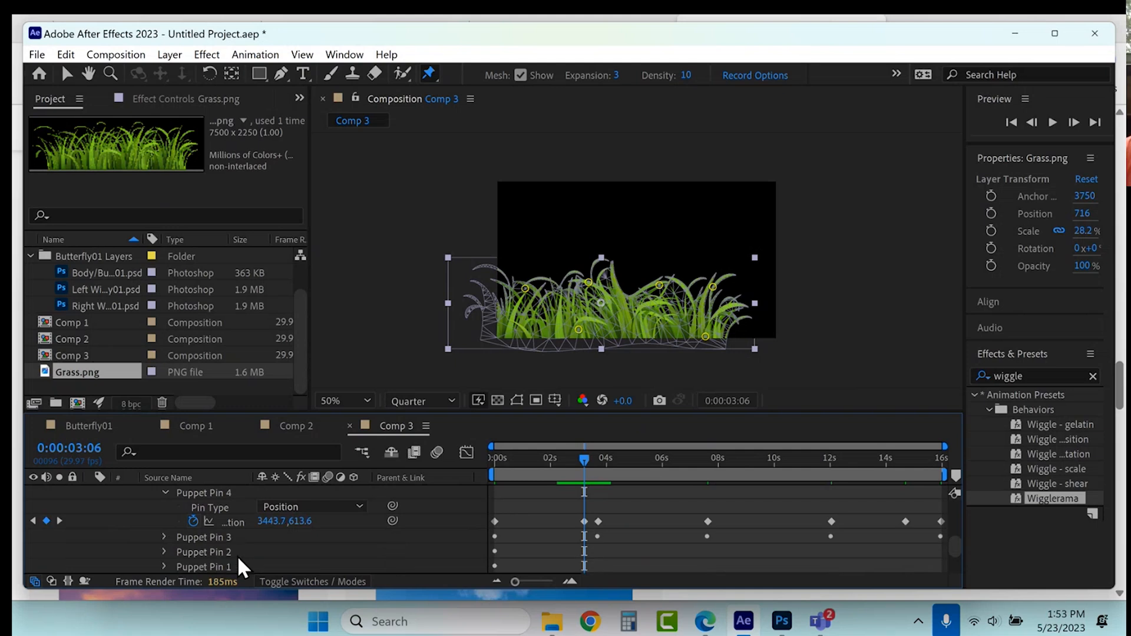
pyautogui.click(165, 537)
# Apply Easy Ease to the position keyframes of Puppet Pins 3 to 6
pyautogui.moveTo(495, 493); pyautogui.dragTo(941, 589)
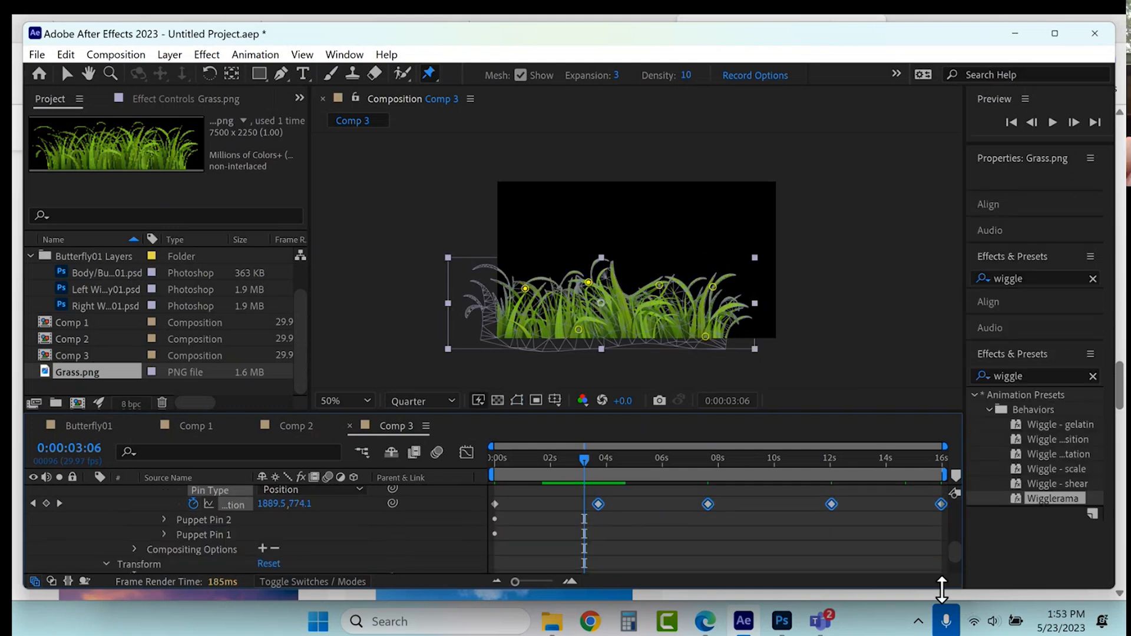
pyautogui.press('F9')
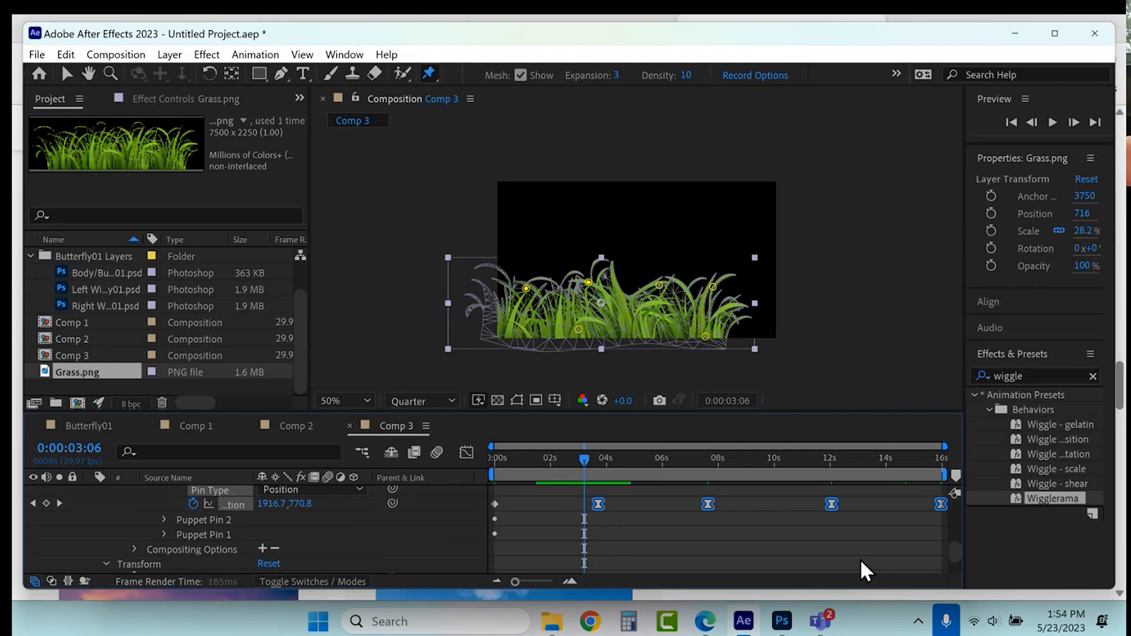
pyautogui.scroll(3, 863, 570)
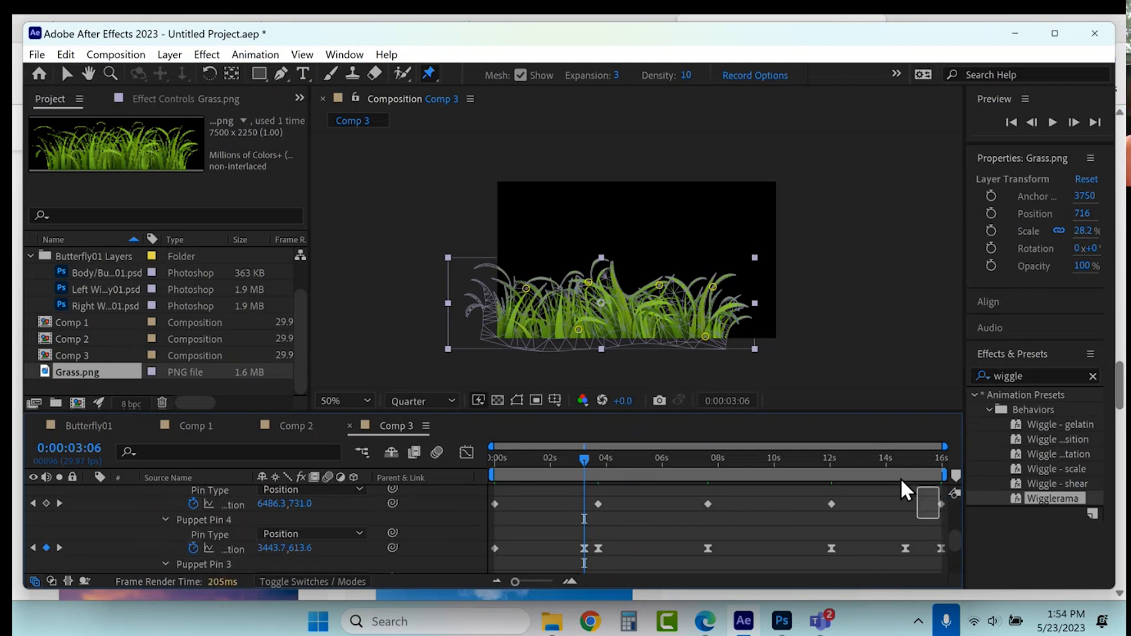
pyautogui.scroll(5, 899, 478)
pyautogui.scroll(-5, 705, 546)
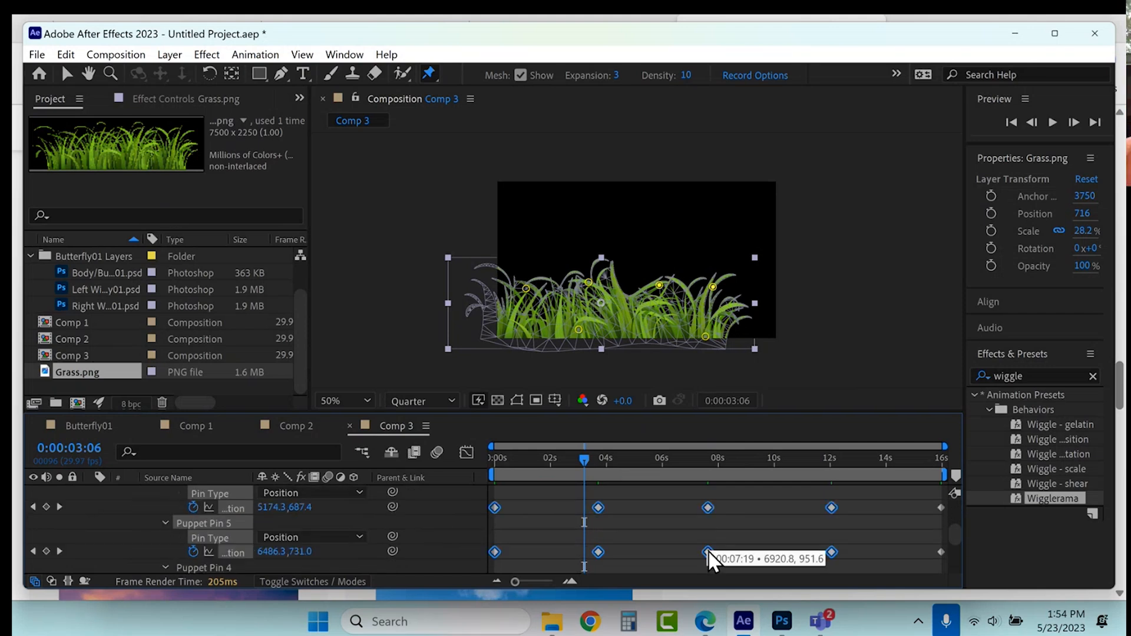
pyautogui.click(931, 514)
pyautogui.moveTo(942, 490); pyautogui.dragTo(492, 520)
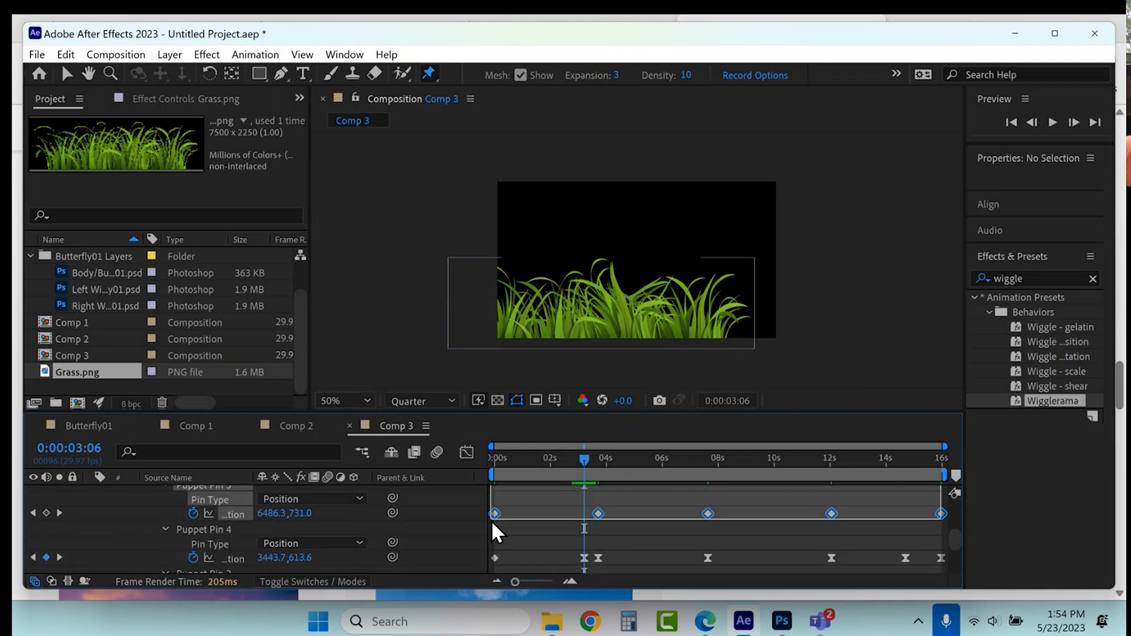
pyautogui.press('F9')
pyautogui.click(499, 536)
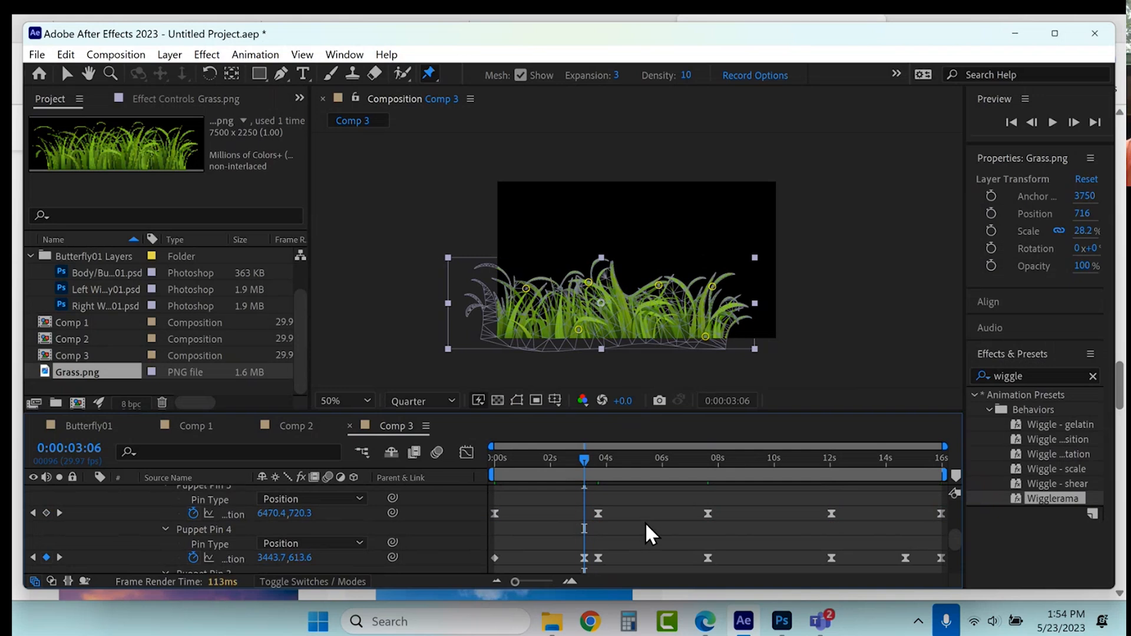
# Collapse the Grass.png layer's properties and deselect the layer
pyautogui.scroll(10, 131, 520)
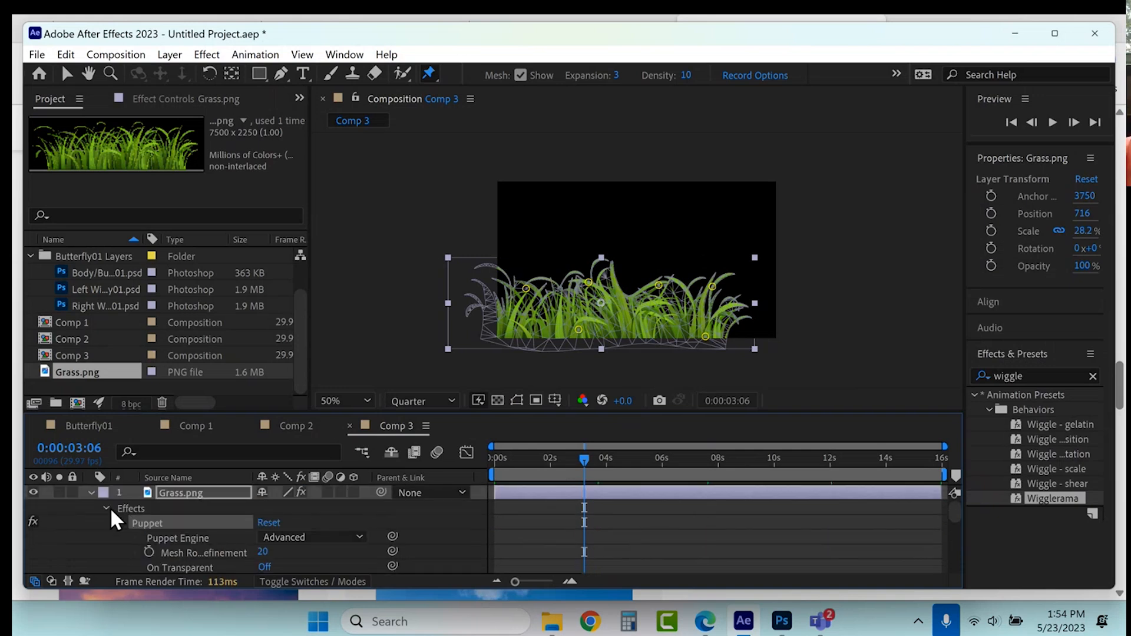
pyautogui.click(91, 491)
pyautogui.click(596, 518)
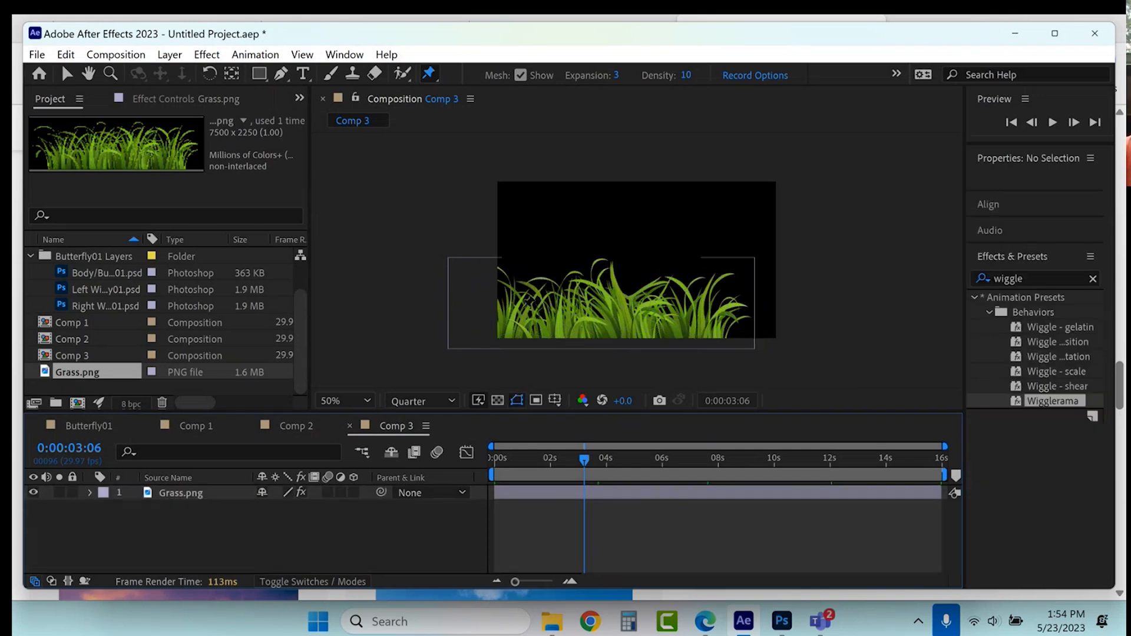
# Duplicate the Grass.png layer and flip the copy horizontally, placing it over the frame's right side to fill the width
pyautogui.click(67, 73)
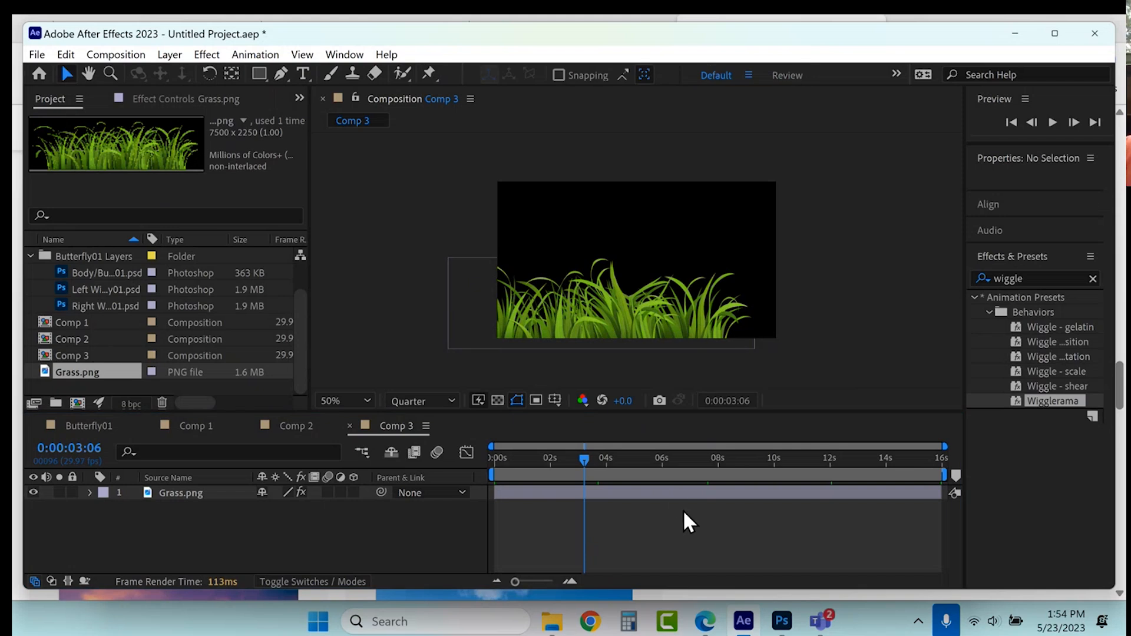
pyautogui.click(675, 493)
pyautogui.hotkey('ctrl', 'd')
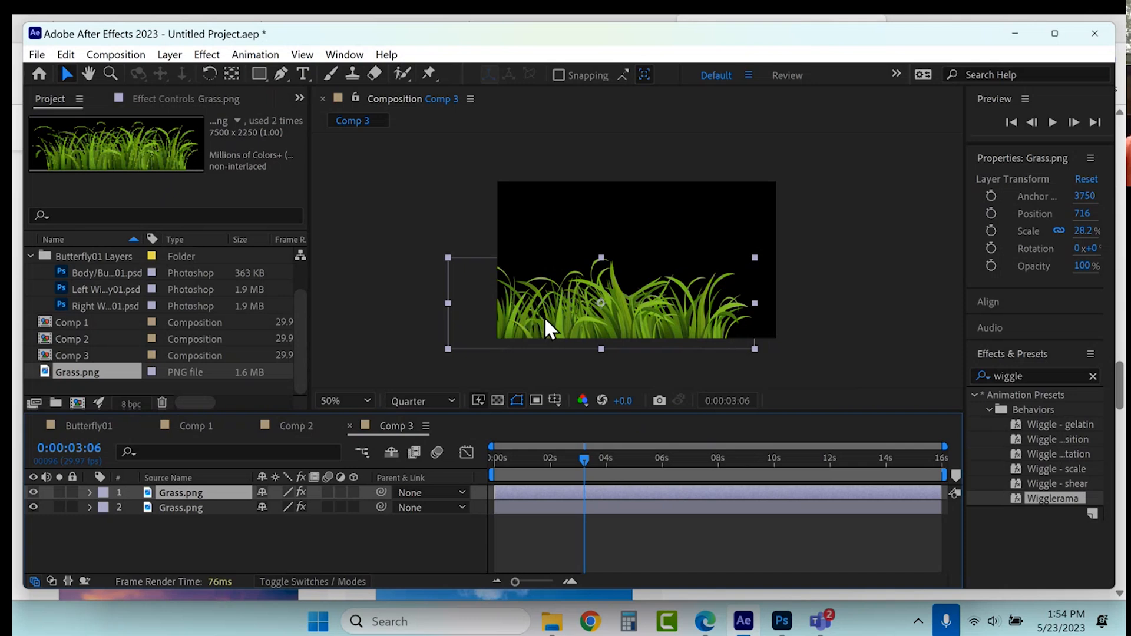
pyautogui.moveTo(447, 350); pyautogui.dragTo(744, 347)
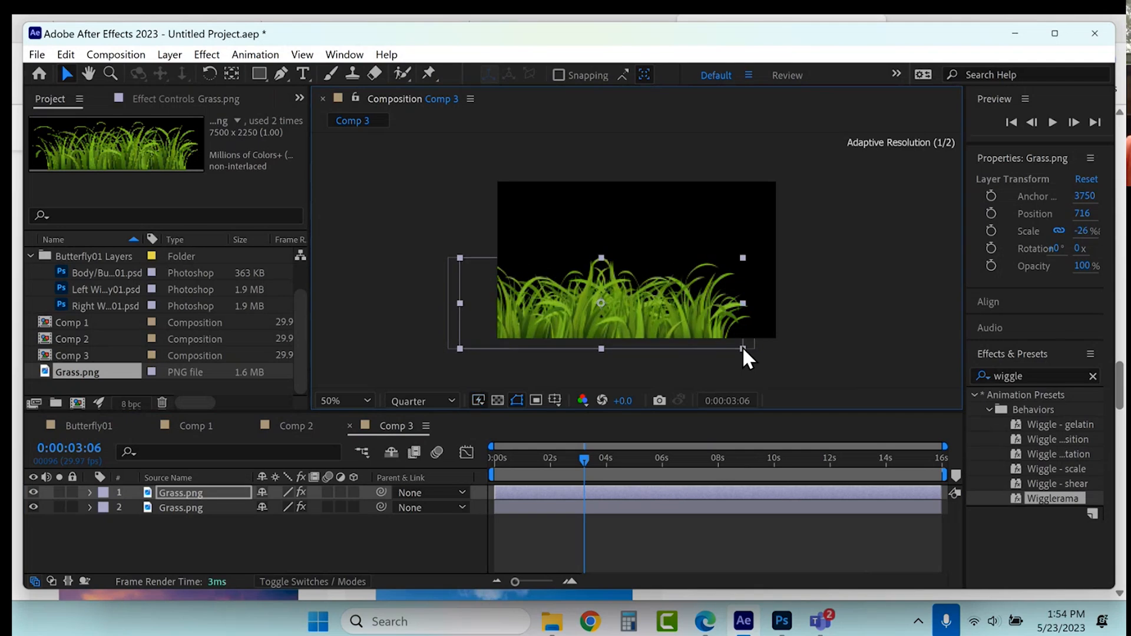
pyautogui.moveTo(672, 314); pyautogui.dragTo(768, 322)
pyautogui.click(812, 392)
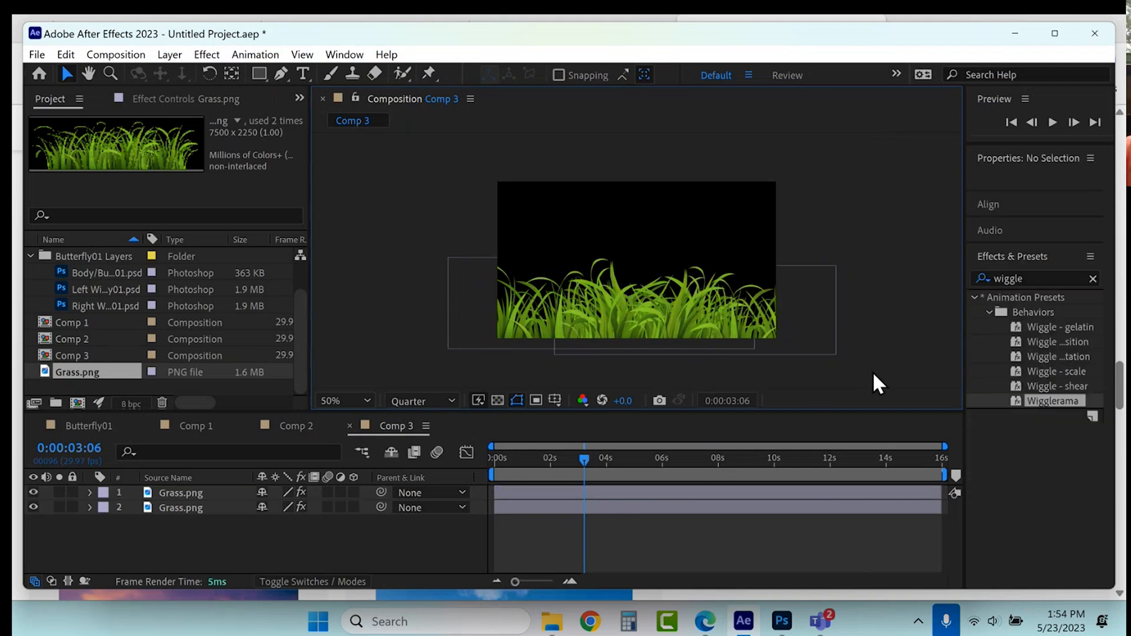
# Add Comp 3 to Comp 2 as a layer between the Comp 1 layers and the blue sky
pyautogui.click(290, 427)
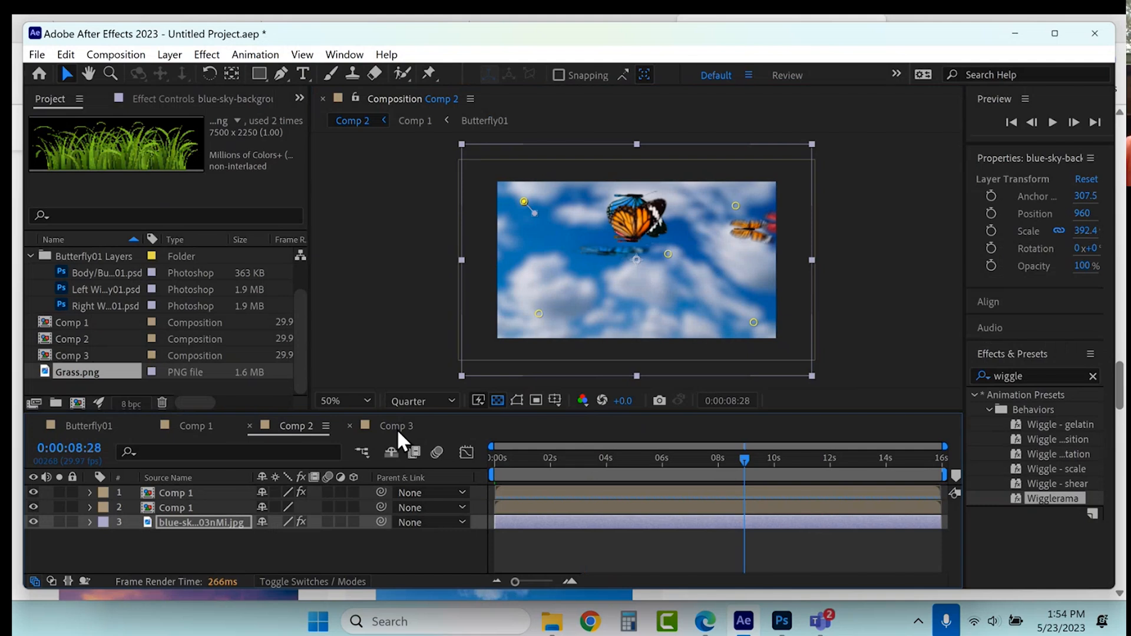
pyautogui.moveTo(73, 355); pyautogui.dragTo(149, 508)
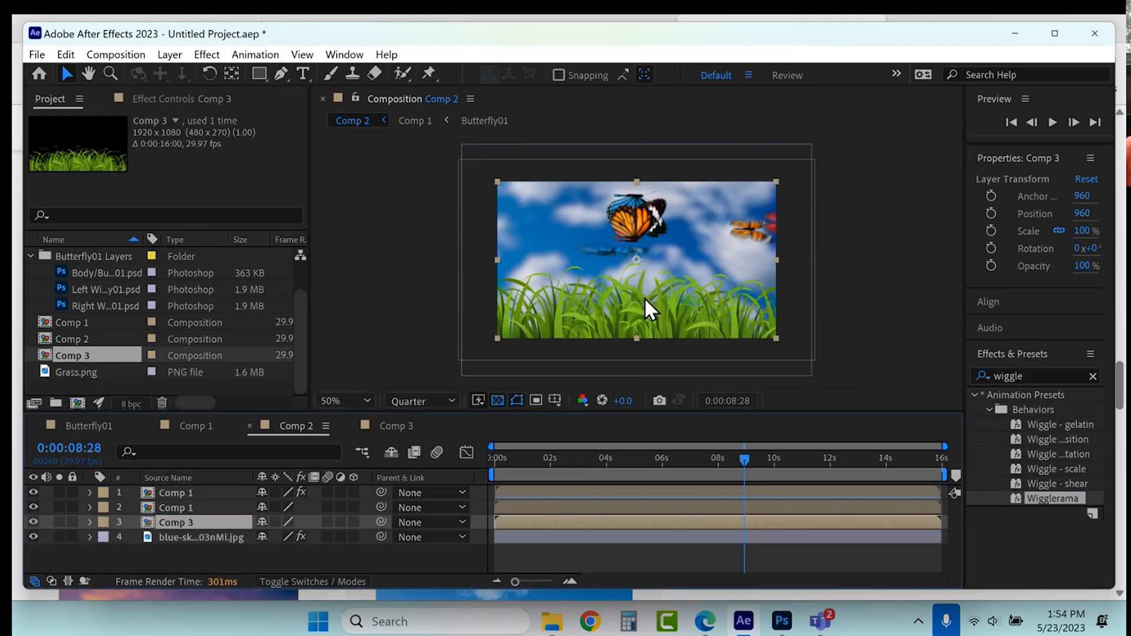
# Move the Comp 3 grass layer above both Comp 1 layers in Comp 2 and preview the animation from the start
pyautogui.moveTo(202, 514); pyautogui.dragTo(201, 485)
pyautogui.click(505, 458)
pyautogui.moveTo(486, 461); pyautogui.dragTo(460, 462)
pyautogui.press('space')
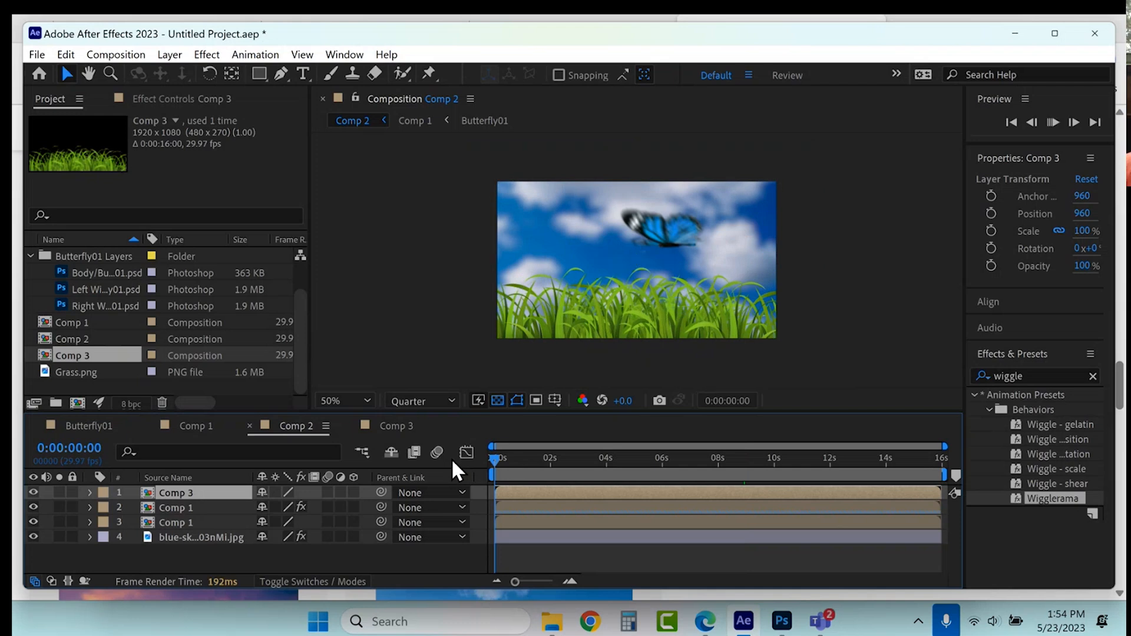
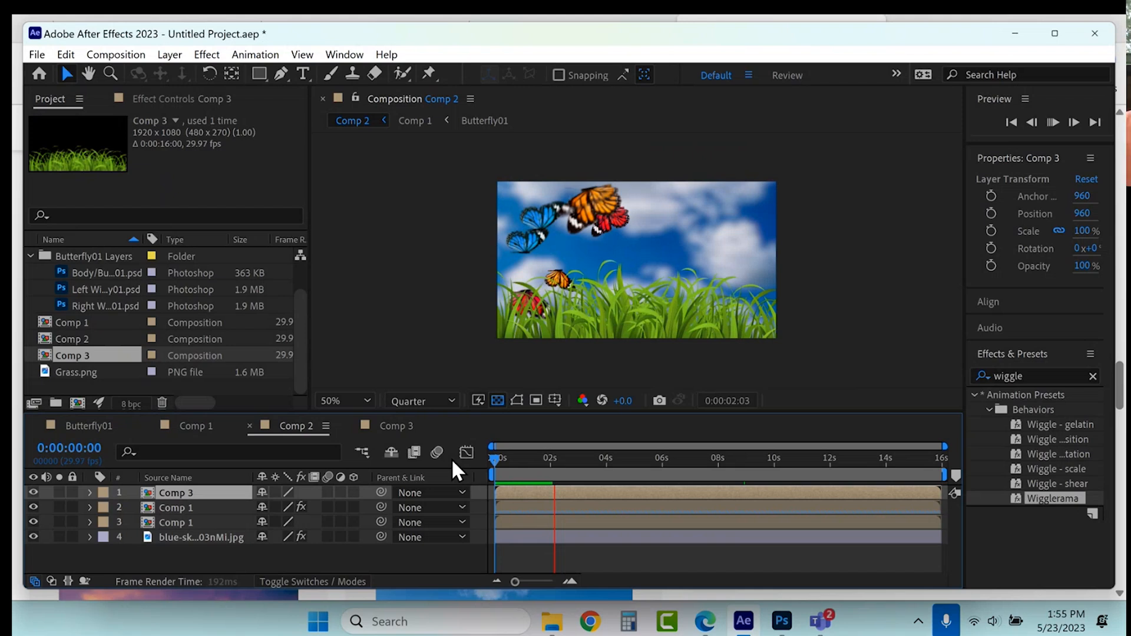
# Create a new 1920x1080, 29.97 fps composition lasting 16 seconds and add Comp 2 to it as a layer
pyautogui.click(142, 56)
pyautogui.click(154, 73)
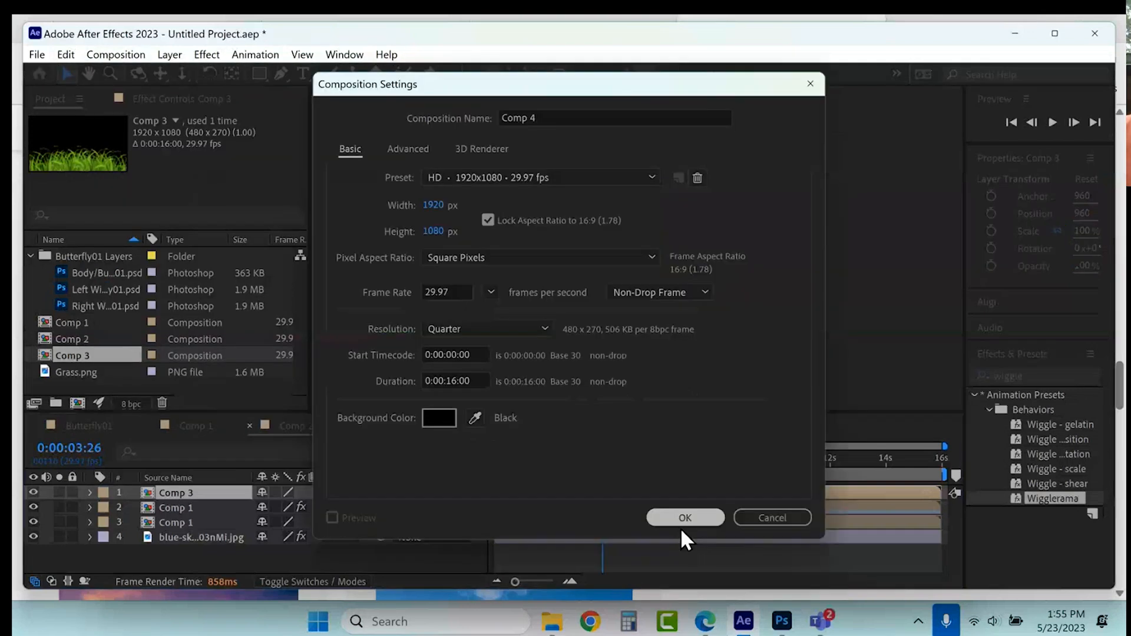
pyautogui.click(668, 517)
pyautogui.moveTo(76, 340); pyautogui.dragTo(145, 533)
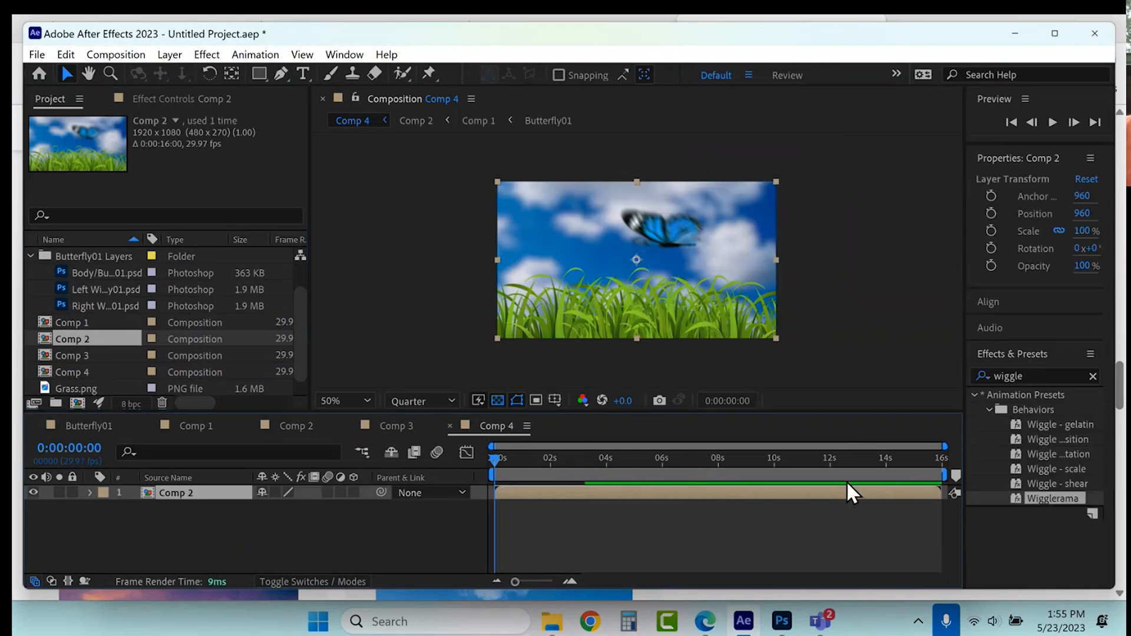
# Apply a Lens Flare to the Comp 2 layer, place its center in the sky's upper-left area at about 342, 64, and check it over time
pyautogui.click(206, 55)
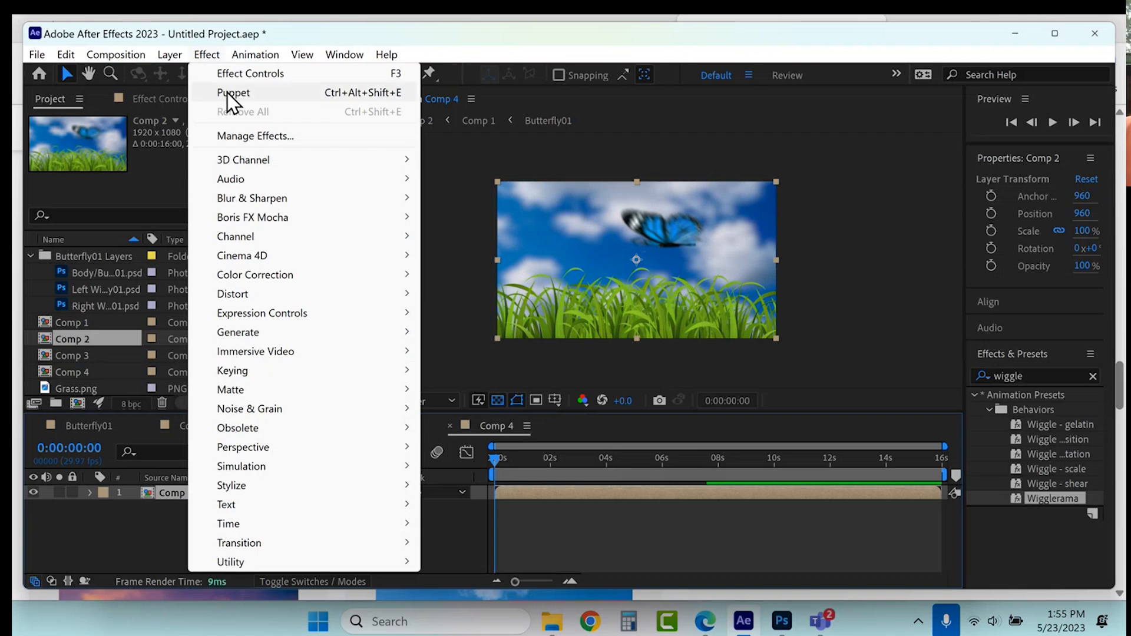
pyautogui.moveTo(285, 459)
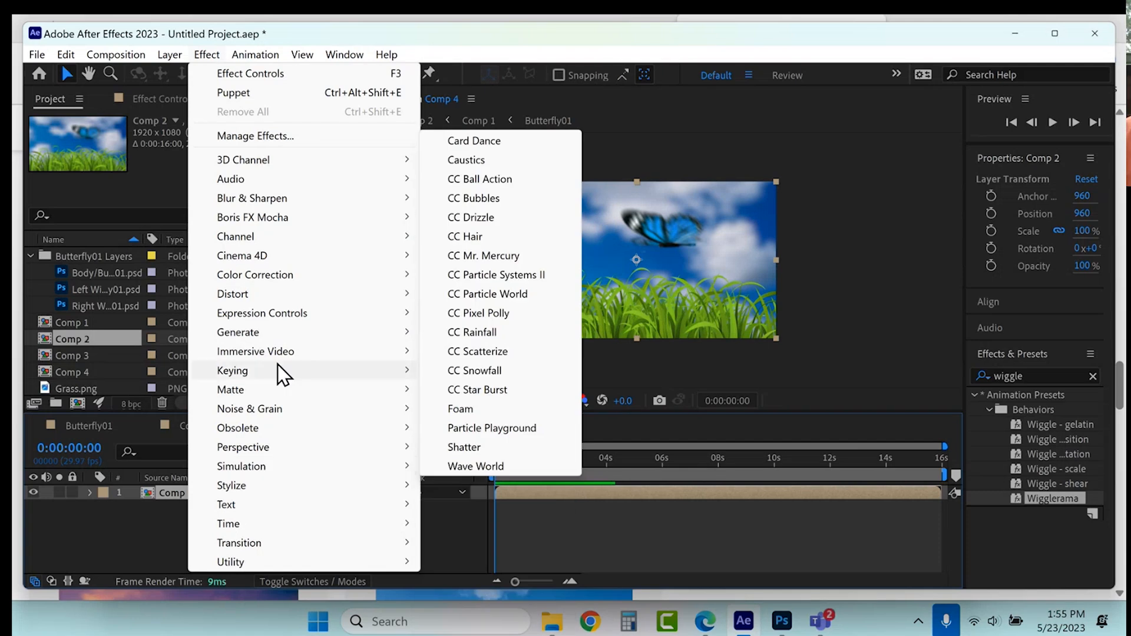
pyautogui.moveTo(285, 336)
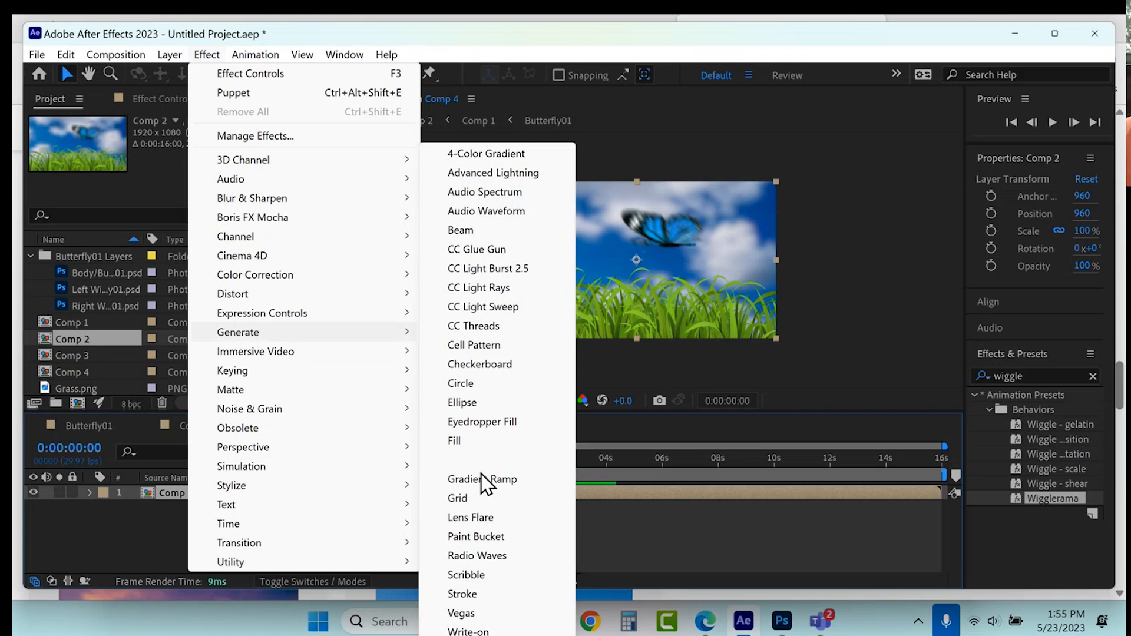
pyautogui.click(474, 518)
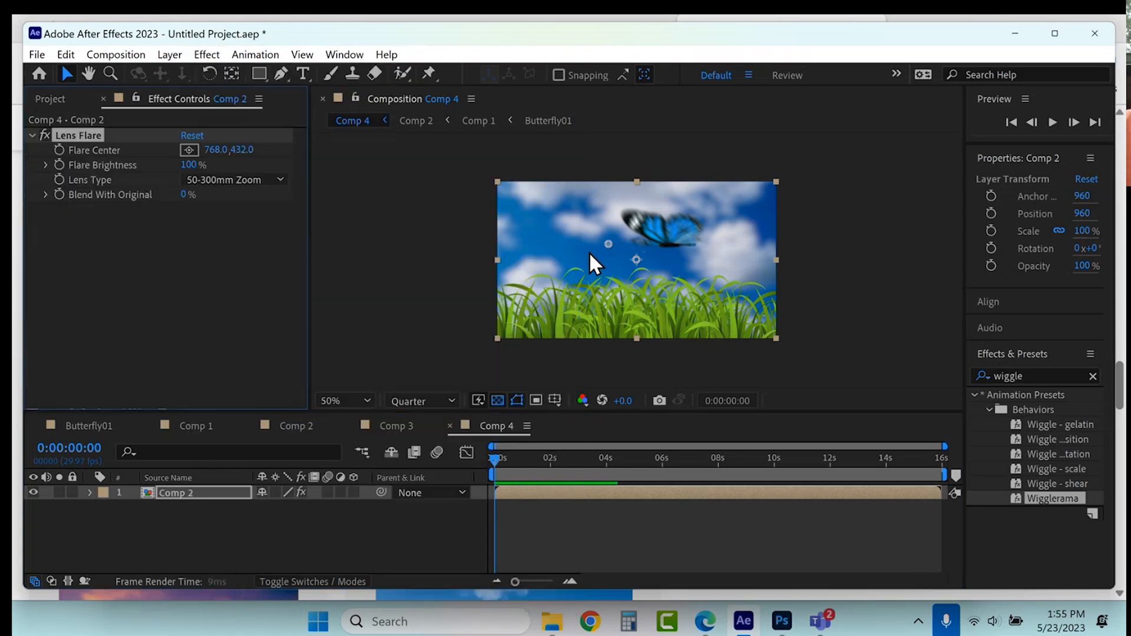
pyautogui.moveTo(607, 243); pyautogui.dragTo(546, 192)
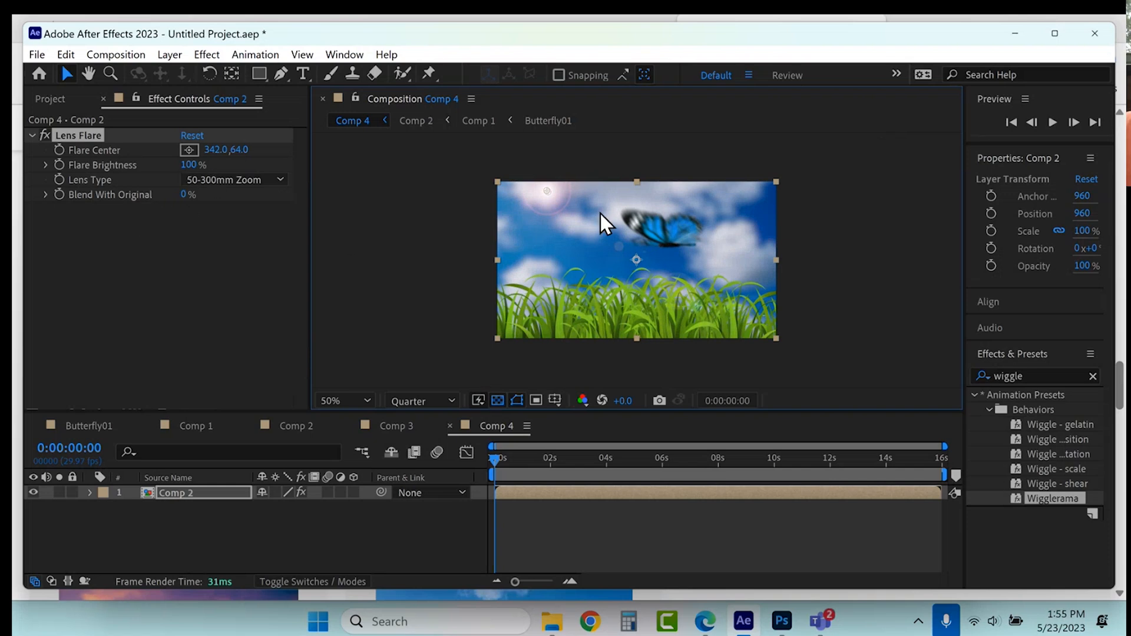
pyautogui.moveTo(494, 465); pyautogui.dragTo(674, 466)
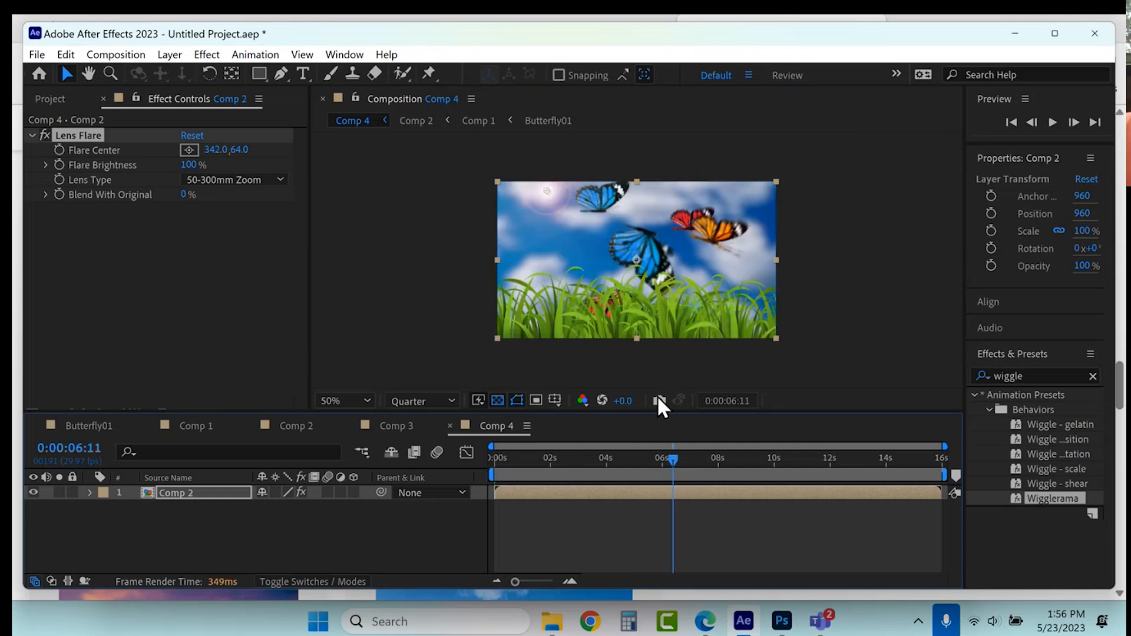
pyautogui.click(587, 474)
# Apply CC Rainfall to the Comp 2 layer with Wind 580, Variation 36 and Size 5.42, and check a nearby frame
pyautogui.click(207, 55)
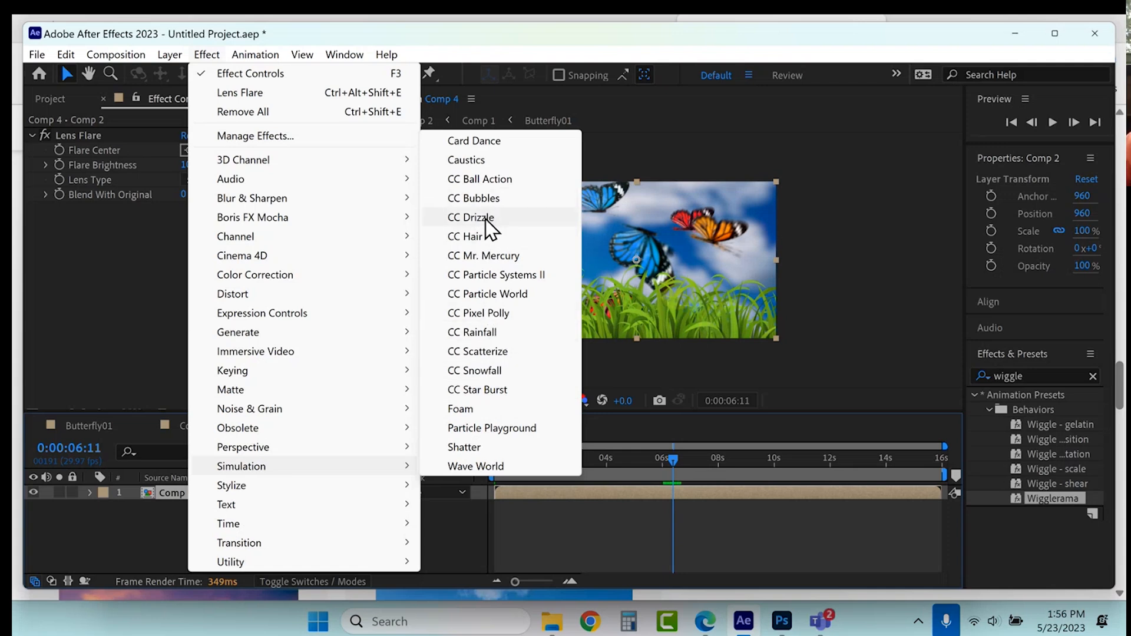
pyautogui.click(488, 333)
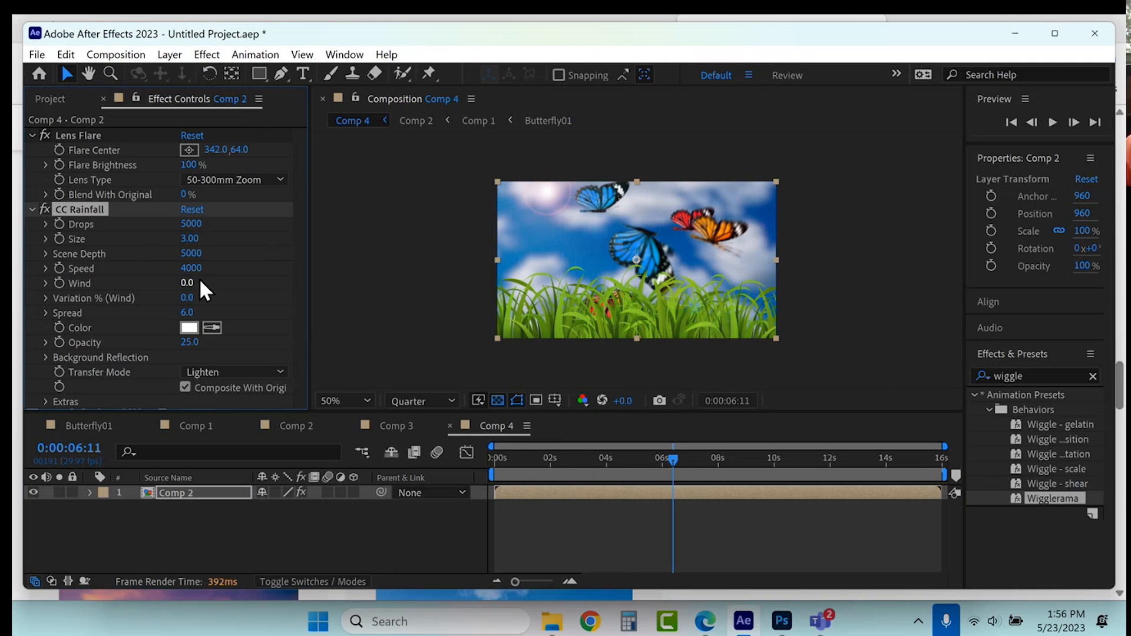
pyautogui.moveTo(187, 284); pyautogui.dragTo(239, 281)
pyautogui.moveTo(186, 298); pyautogui.dragTo(213, 295)
pyautogui.moveTo(188, 237); pyautogui.dragTo(396, 243)
pyautogui.click(664, 458)
pyautogui.moveTo(665, 455); pyautogui.dragTo(660, 455)
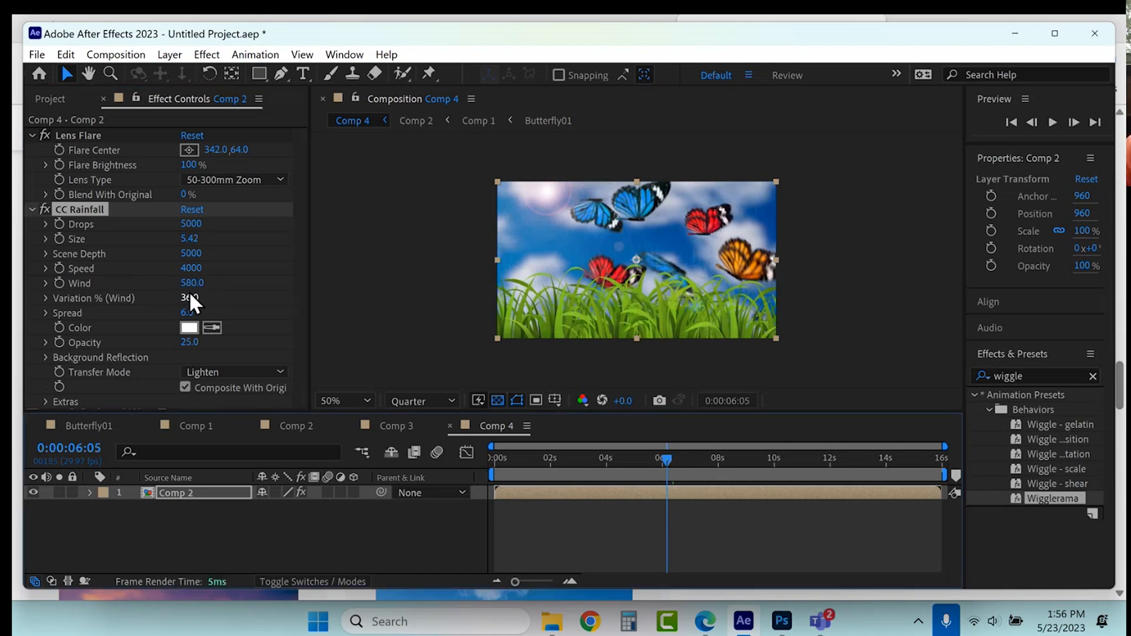
# Set CC Rainfall's Speed to 10, Drops to 50, Wind to 1010, Variation to 68 and Spread to 10.3
pyautogui.click(191, 267)
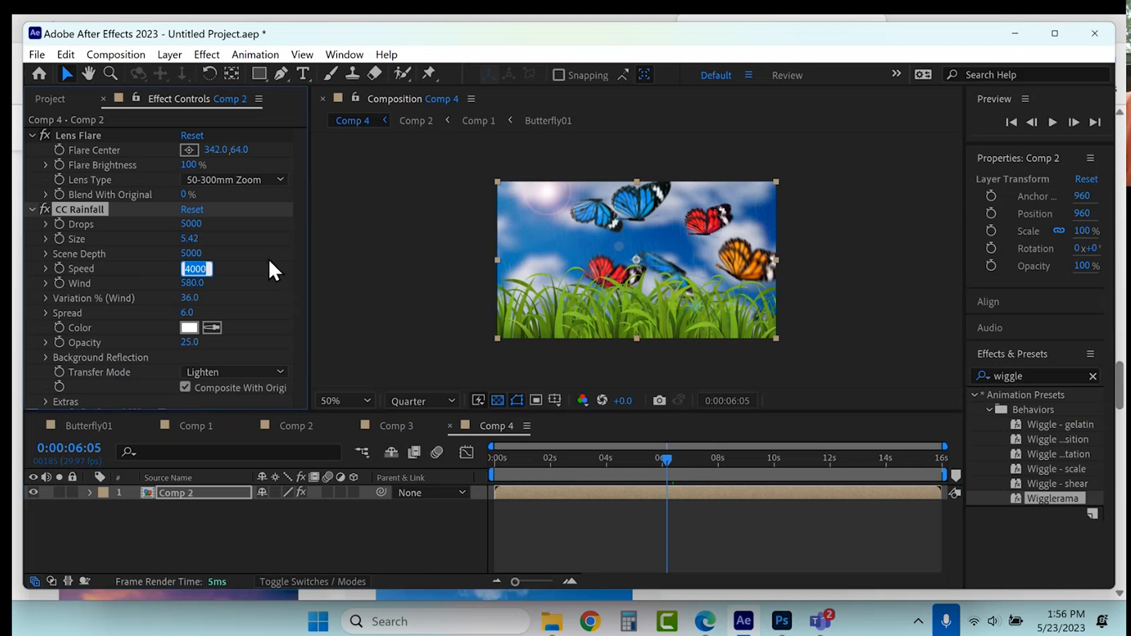
pyautogui.write('10')
pyautogui.press('Return')
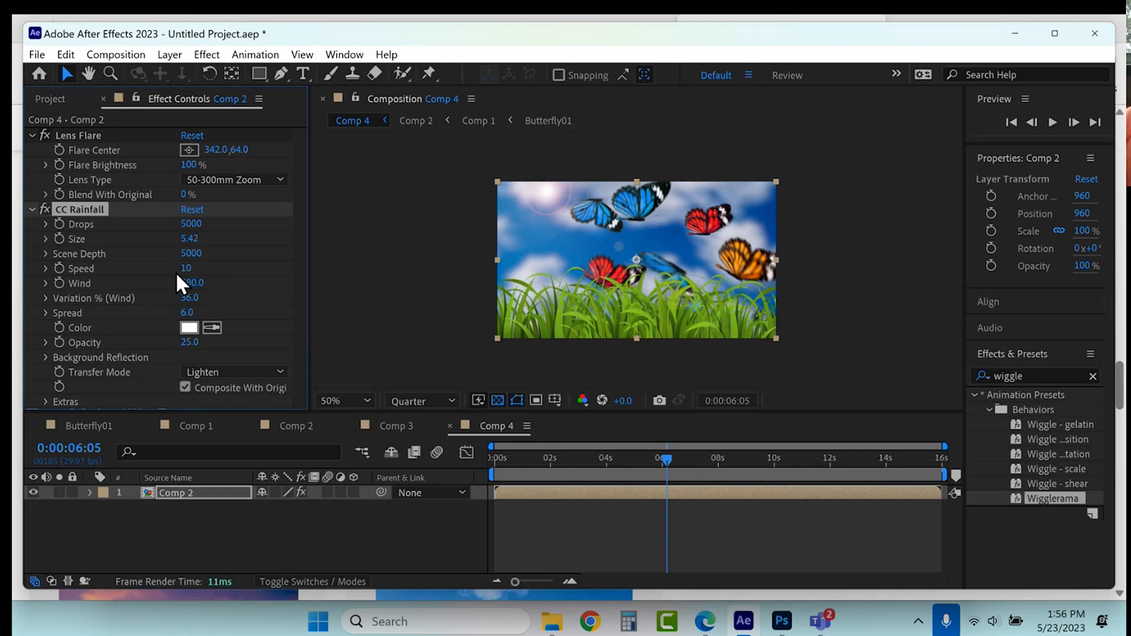
pyautogui.click(187, 227)
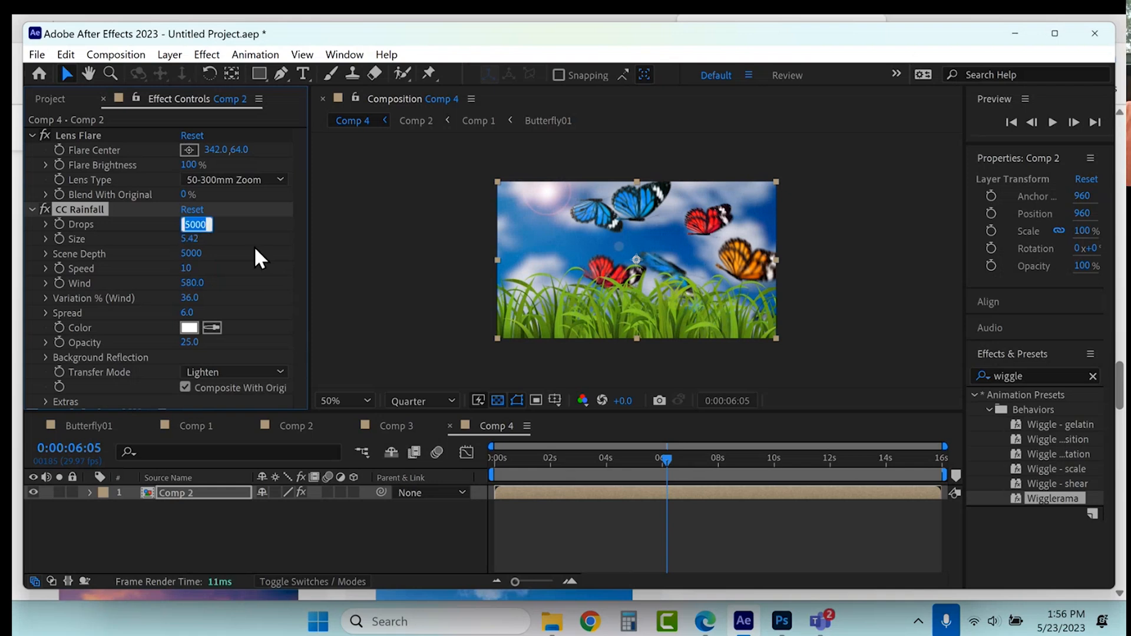
pyautogui.write('50')
pyautogui.press('Return')
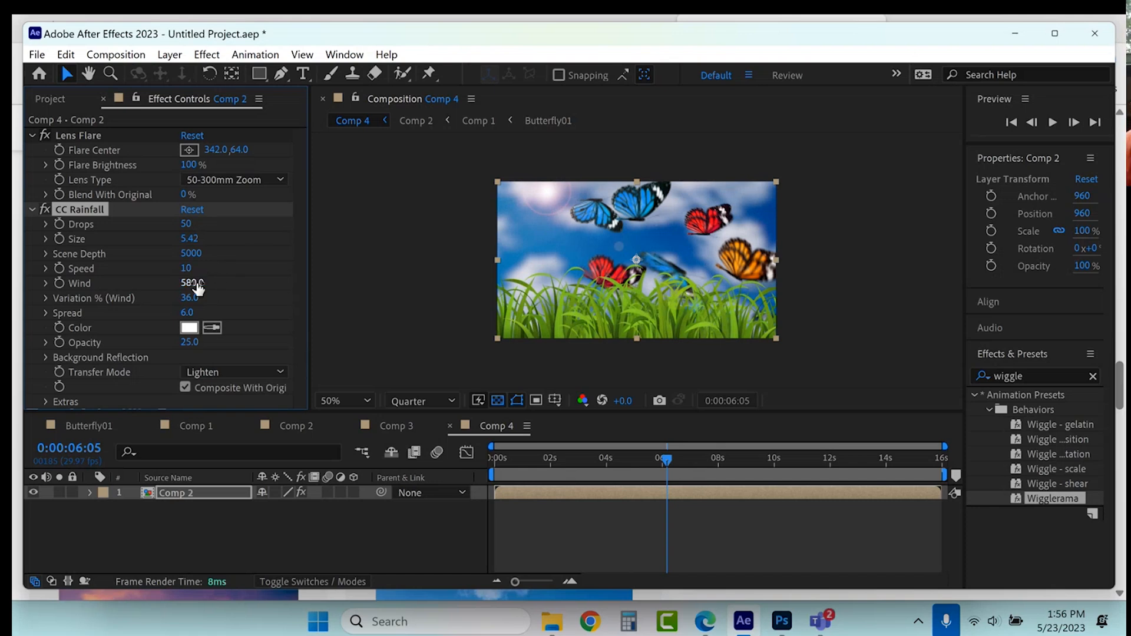
pyautogui.moveTo(194, 287); pyautogui.dragTo(210, 305)
# Save the project as ButterflyComp in the ButterflyComp folder
pyautogui.hotkey('ctrl', 's')
pyautogui.click(201, 106)
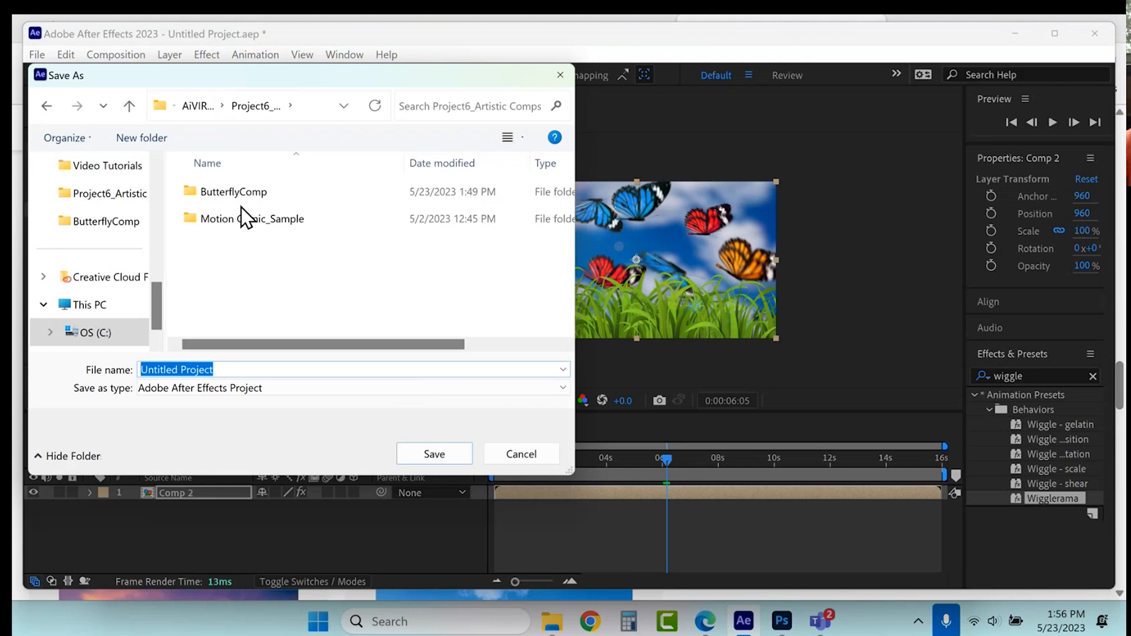
pyautogui.click(253, 204)
pyautogui.doubleClick(252, 195)
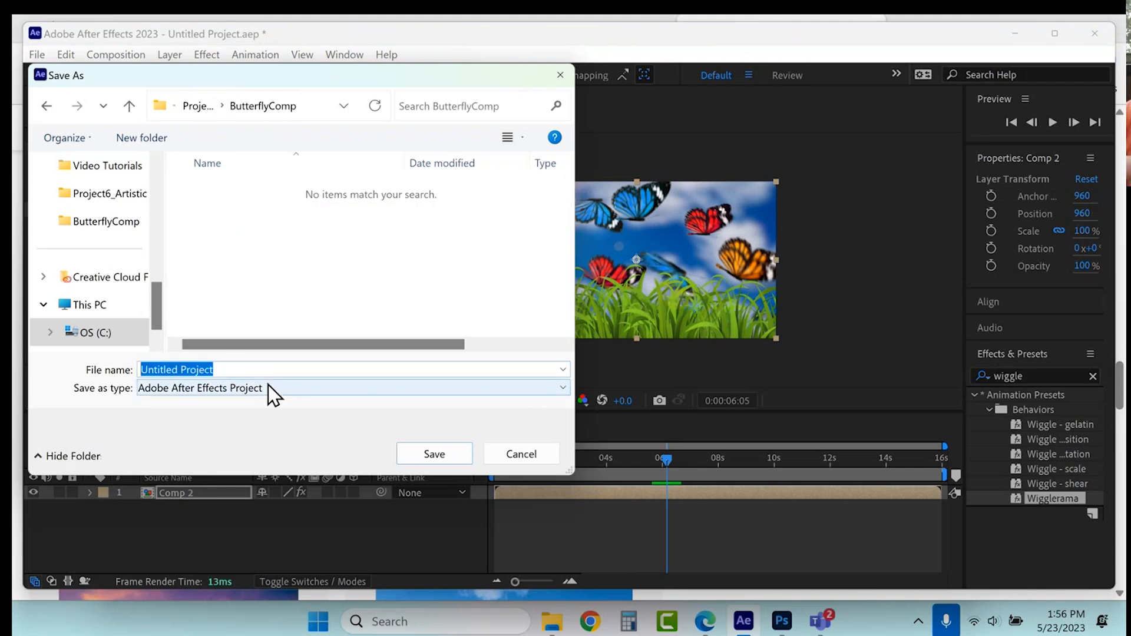
pyautogui.press('BackSpace')
pyautogui.write('Butterfl')
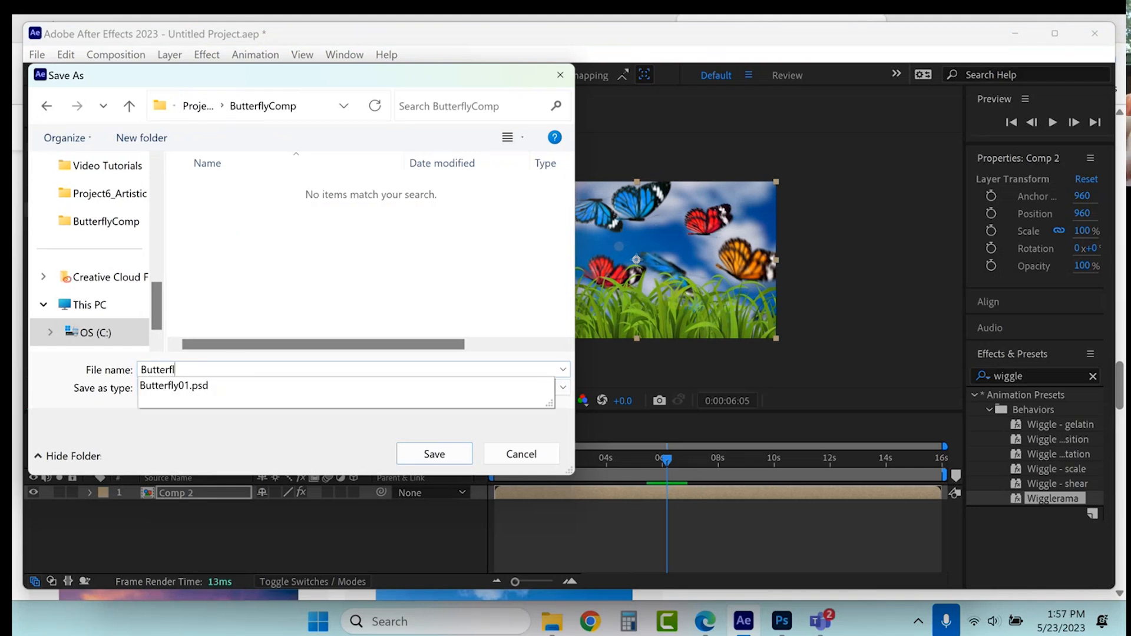
pyautogui.write('yComp')
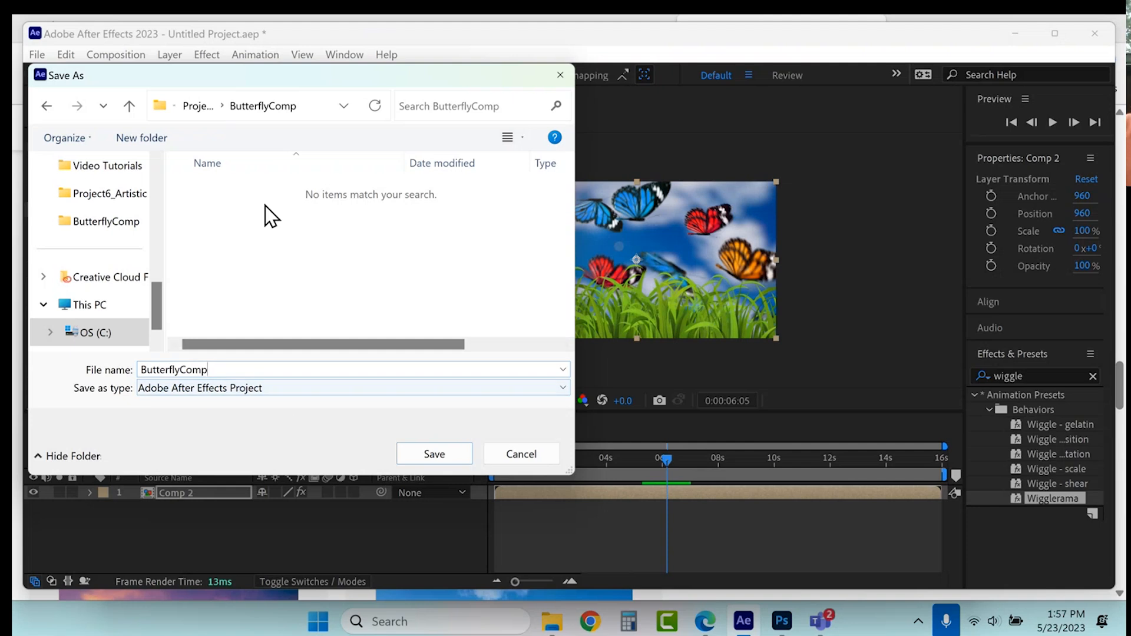
pyautogui.click(436, 462)
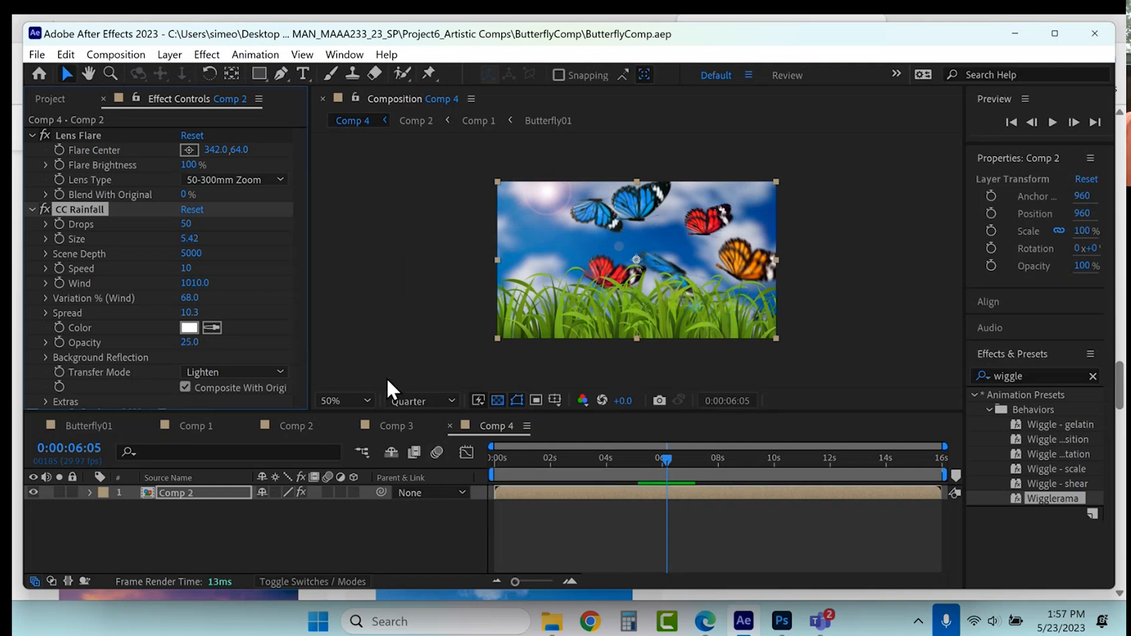
# Send Comp 4 to the Adobe Media Encoder queue for export
pyautogui.click(37, 54)
pyautogui.moveTo(65, 284)
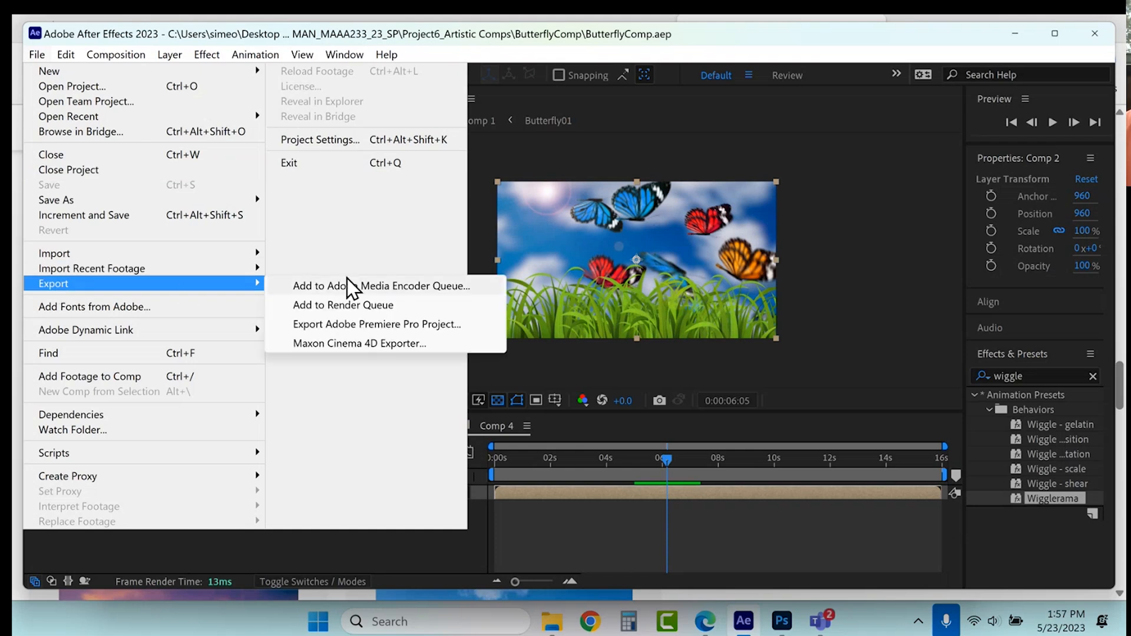
pyautogui.click(353, 285)
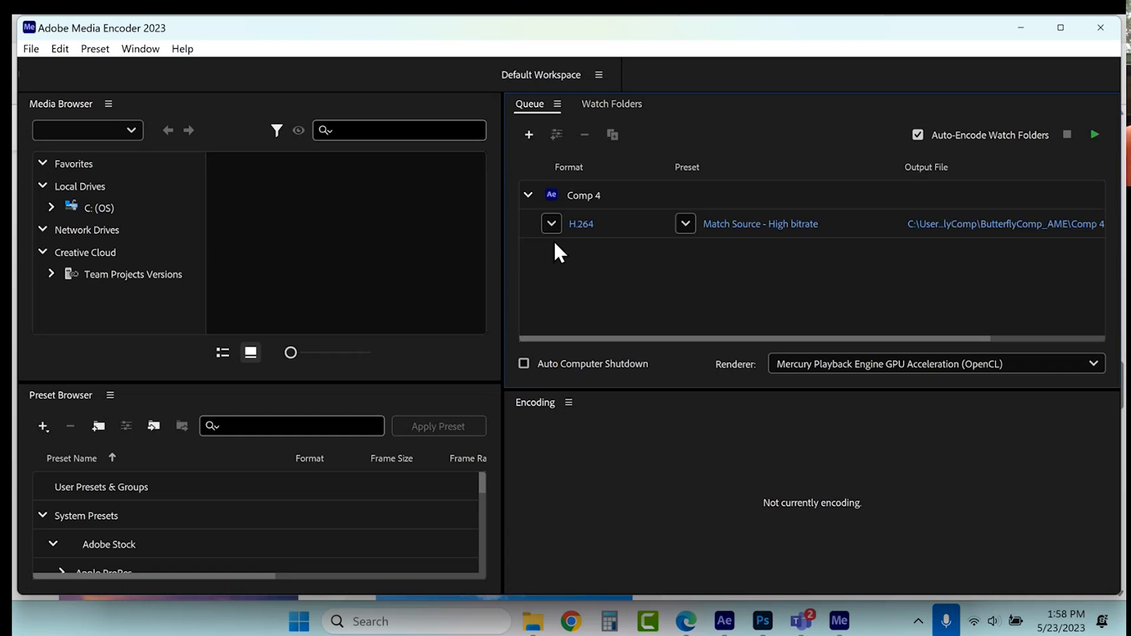
# Open the H.264 export settings for Comp 4 and examine the output preview at several points in time
pyautogui.click(571, 226)
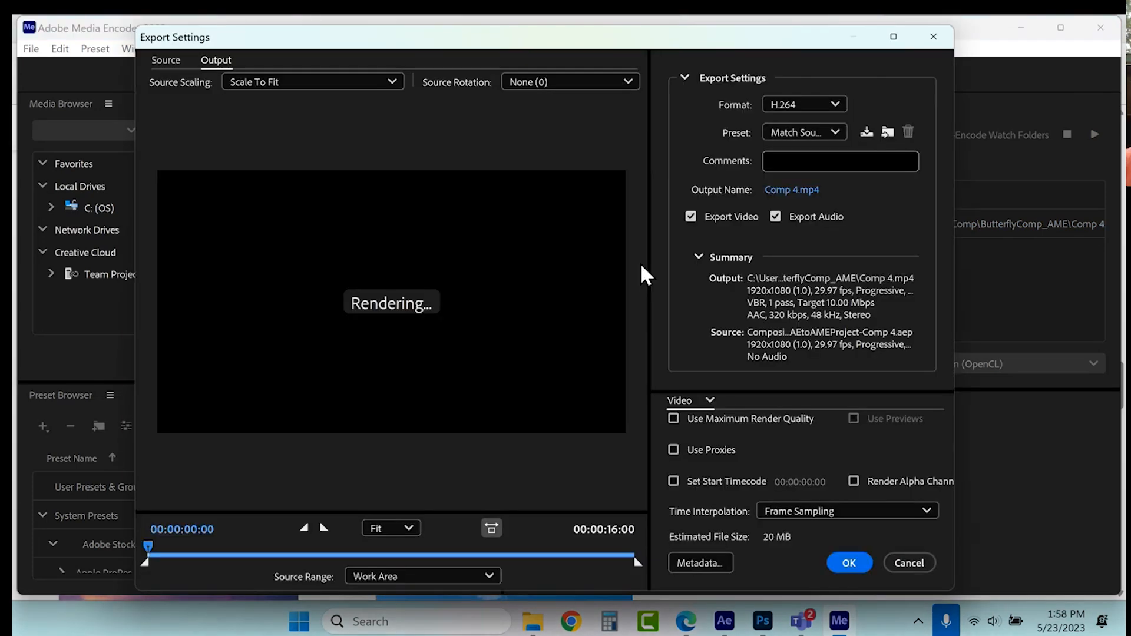
pyautogui.moveTo(146, 546); pyautogui.dragTo(151, 546)
pyautogui.moveTo(366, 547); pyautogui.dragTo(248, 550)
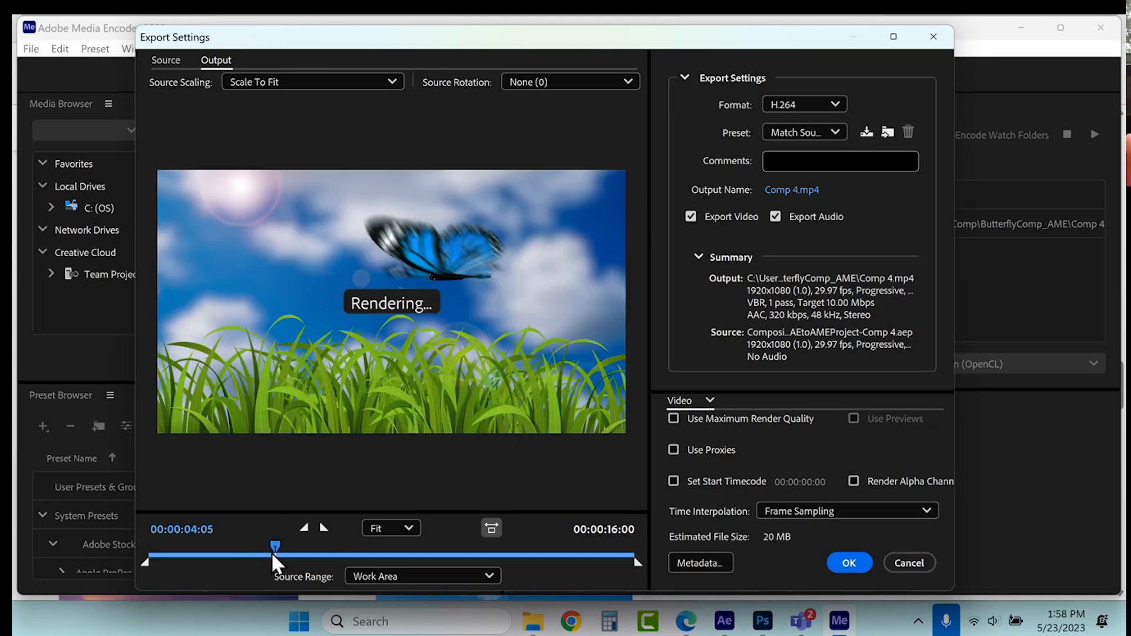
pyautogui.moveTo(274, 545); pyautogui.dragTo(429, 536)
pyautogui.moveTo(532, 546); pyautogui.dragTo(507, 546)
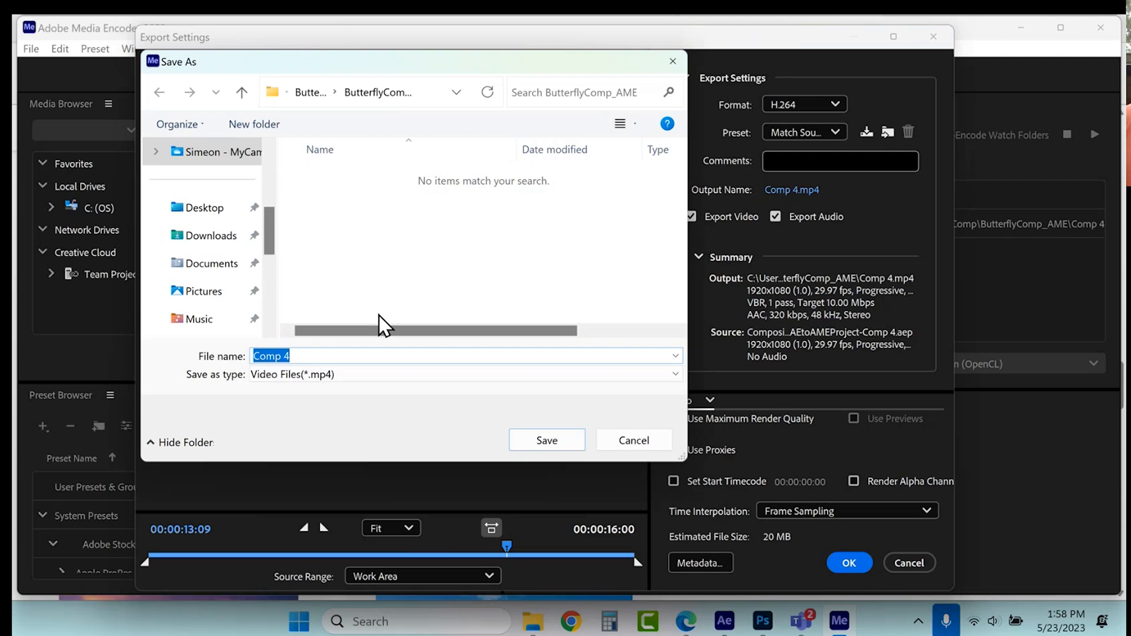
# Name the output video Lastname_ArtisticComp, accept the export settings and start encoding the queue
pyautogui.write('Lastname_ArtisticComp')
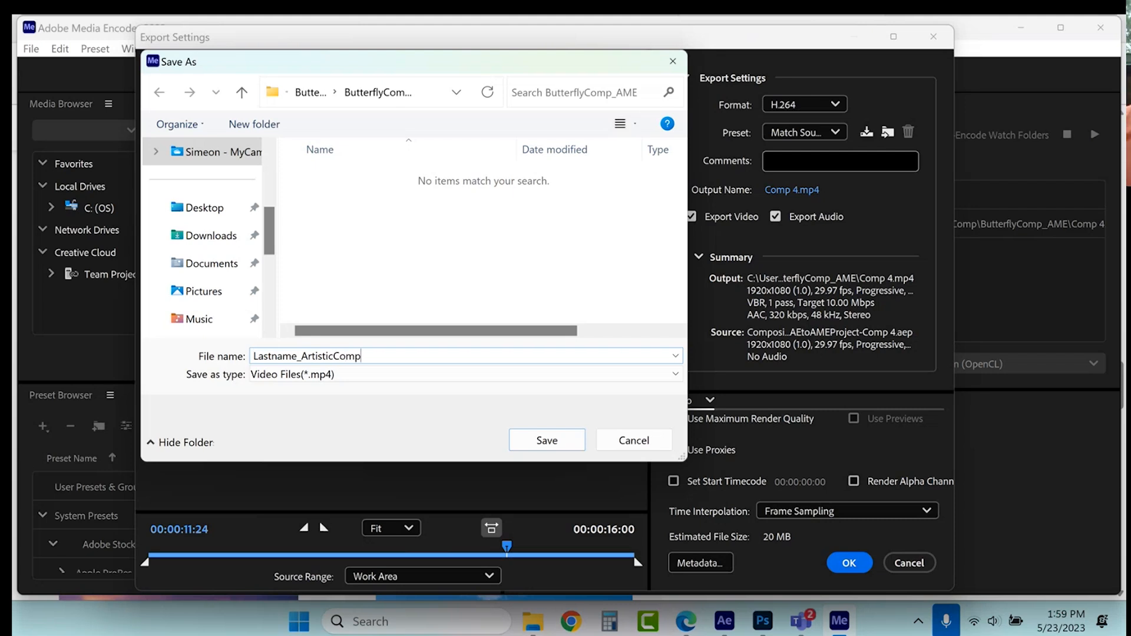
pyautogui.click(560, 443)
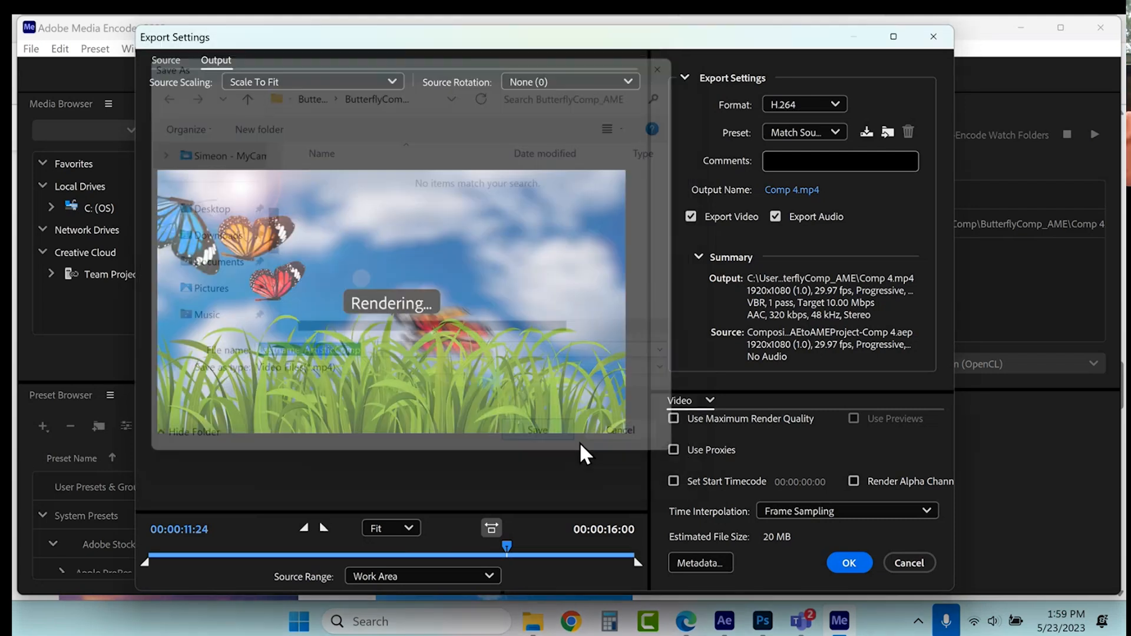
pyautogui.click(855, 564)
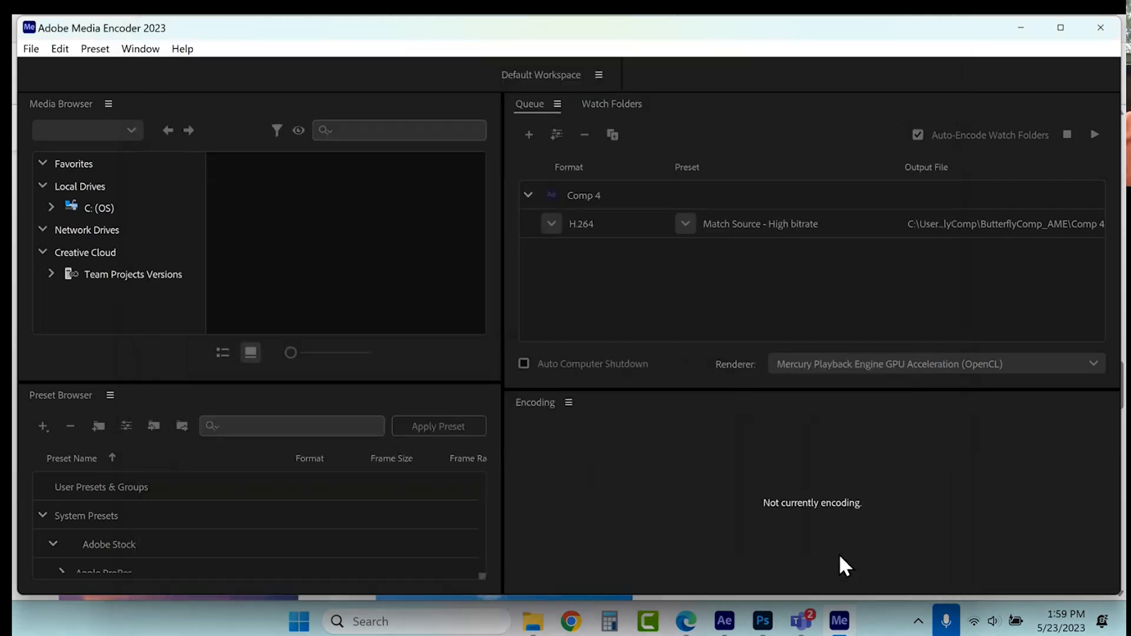
pyautogui.click(1095, 134)
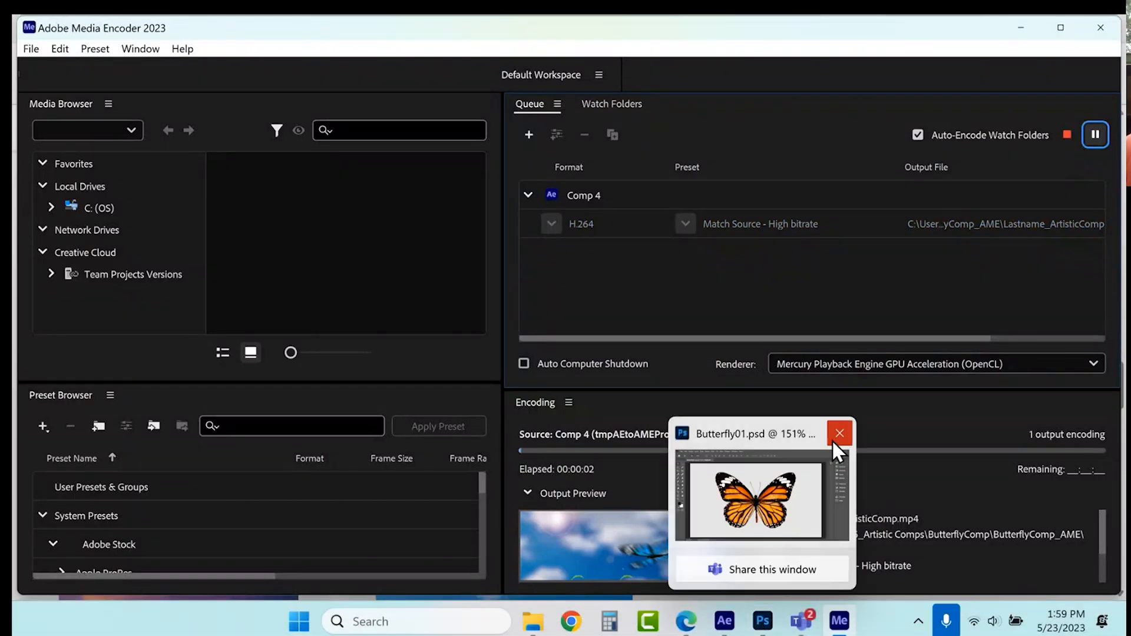
# Switch to Photoshop and close the Butterfly01.psd document
pyautogui.moveTo(766, 629)
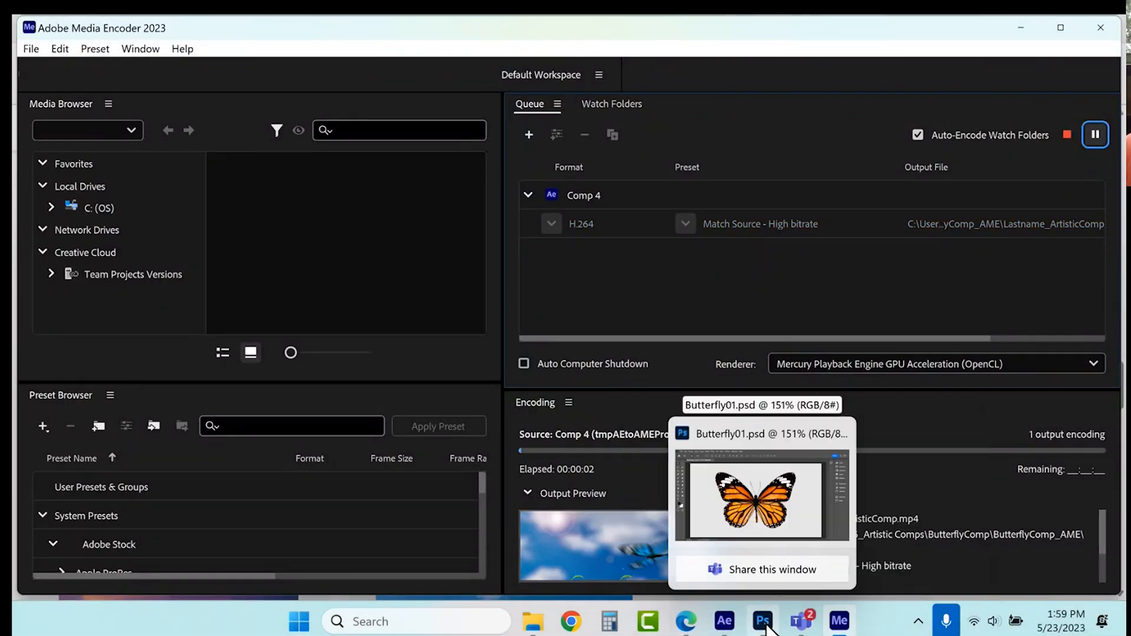
pyautogui.click(711, 488)
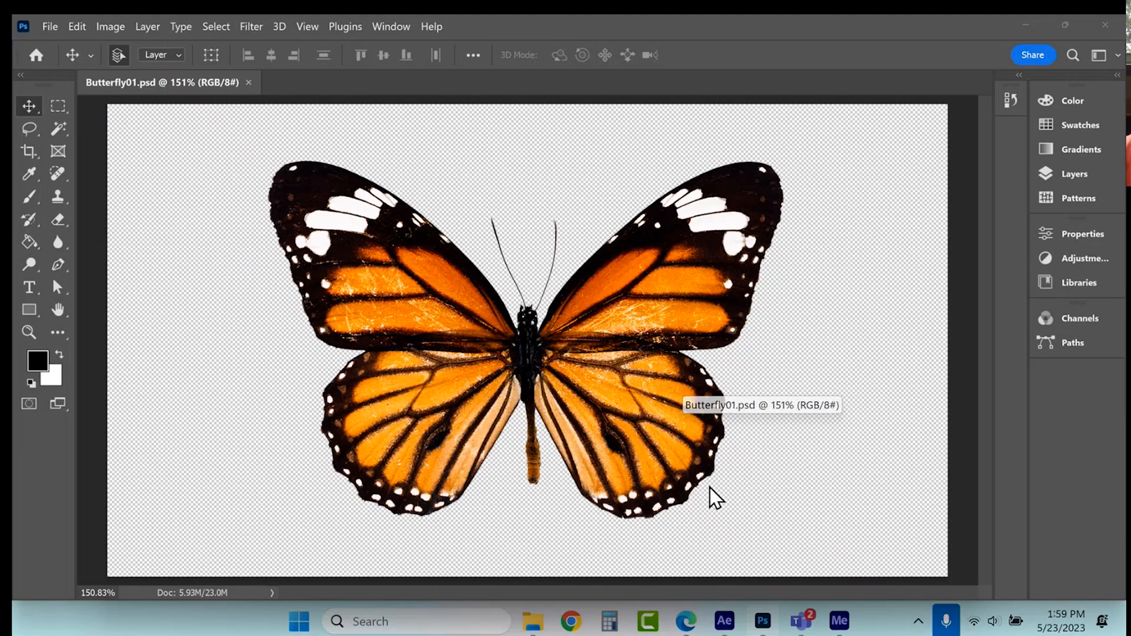
pyautogui.hotkey('ctrl', 'w')
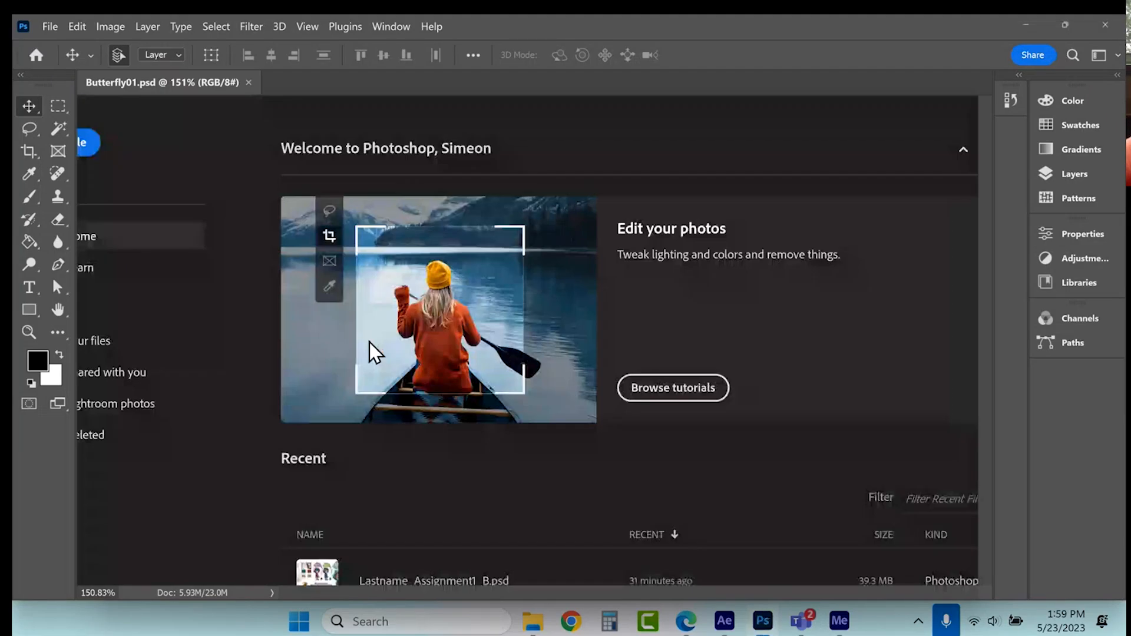